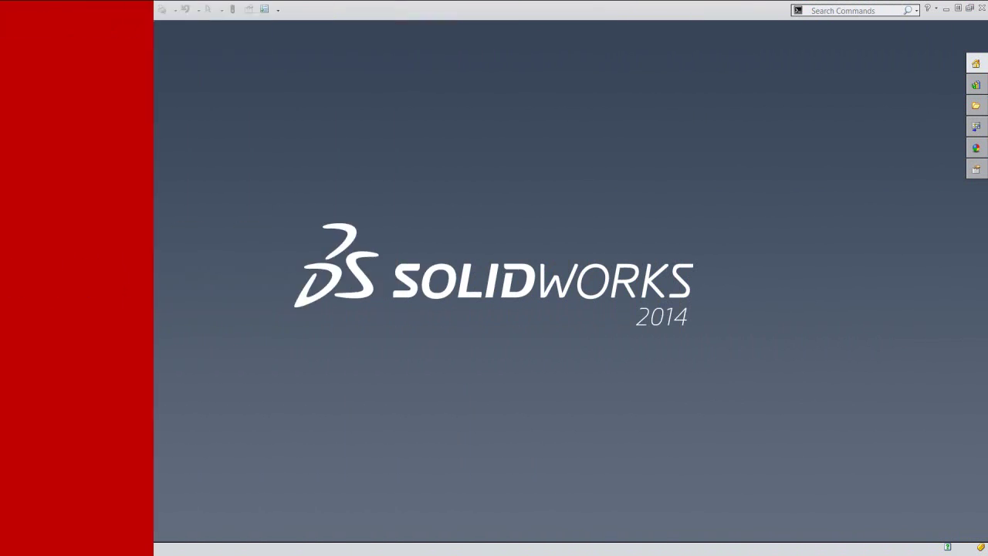
- Create a new blank part, Part1, from the custom IPS part template
{"action": "left_click", "coordinate": [500, 290]}
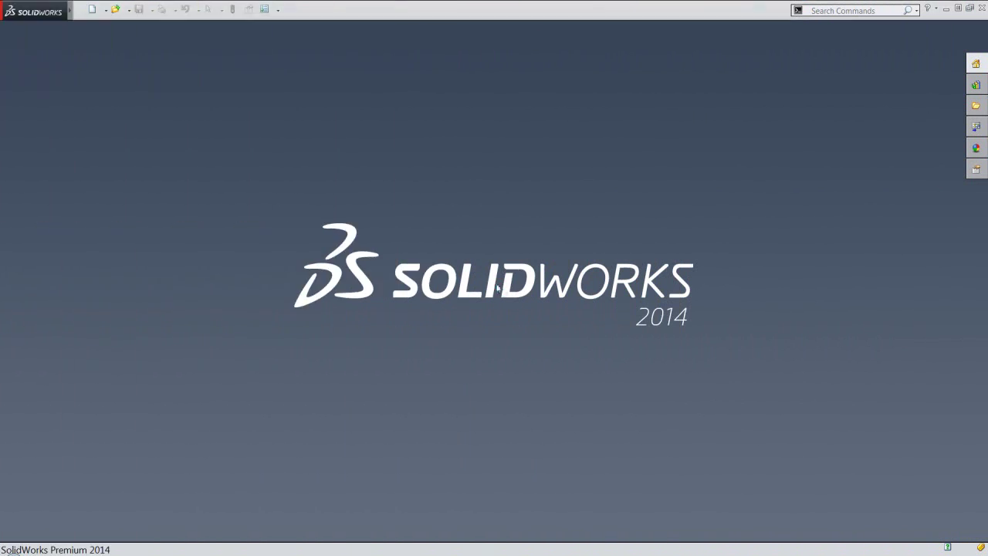
{"action": "left_click", "coordinate": [93, 11]}
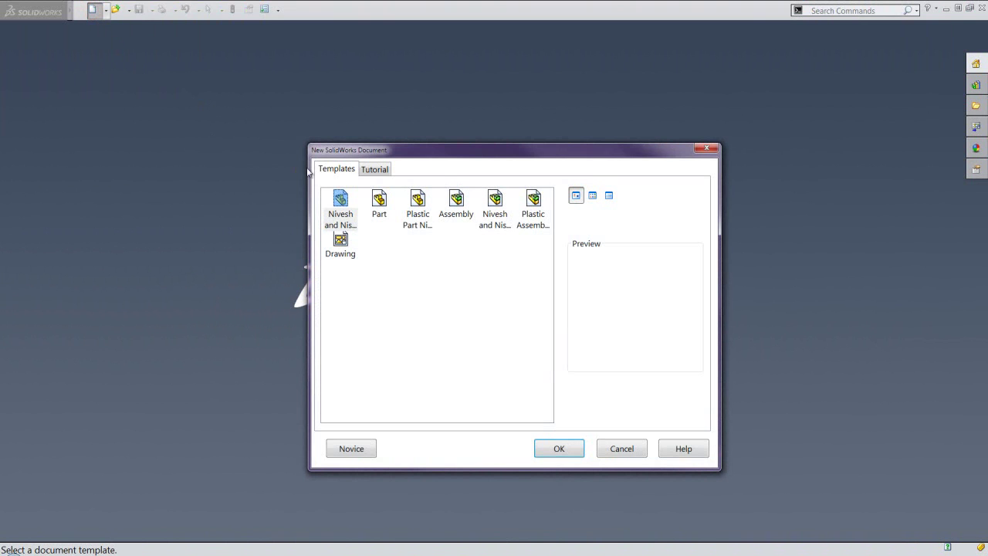
{"action": "left_click", "coordinate": [341, 201]}
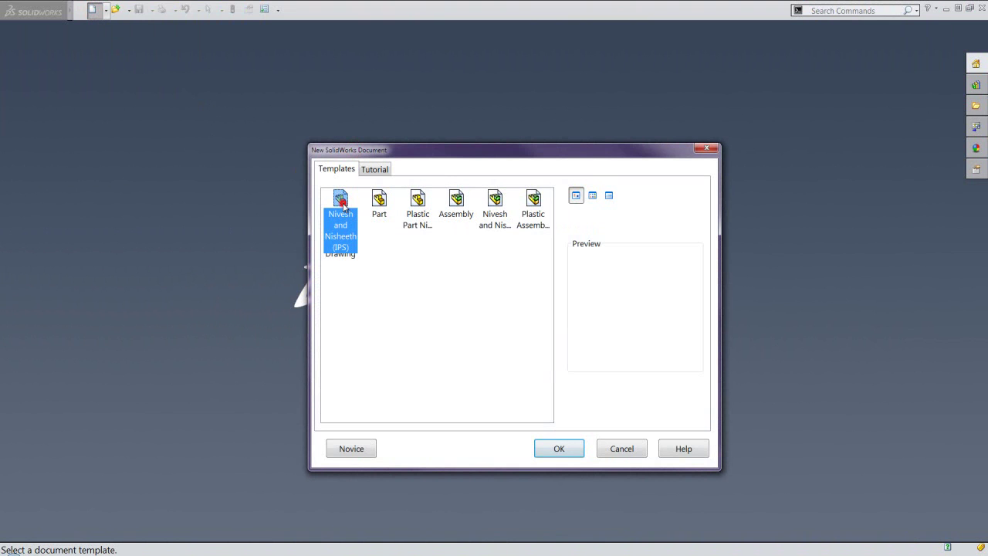
{"action": "left_click", "coordinate": [557, 447]}
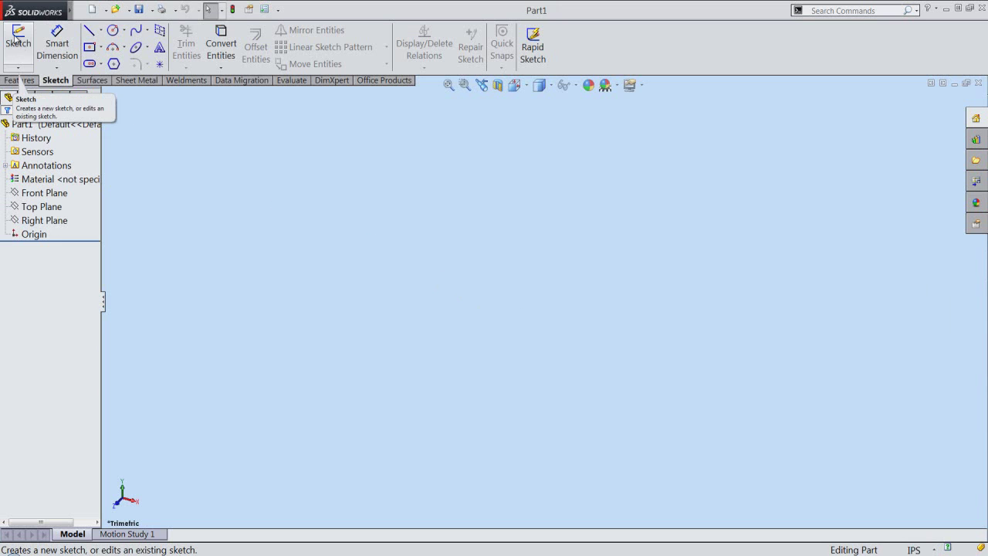
- Start a sketch on the Front Plane and draw a 2.625 horizontal line from the origin
{"action": "left_click", "coordinate": [17, 38]}
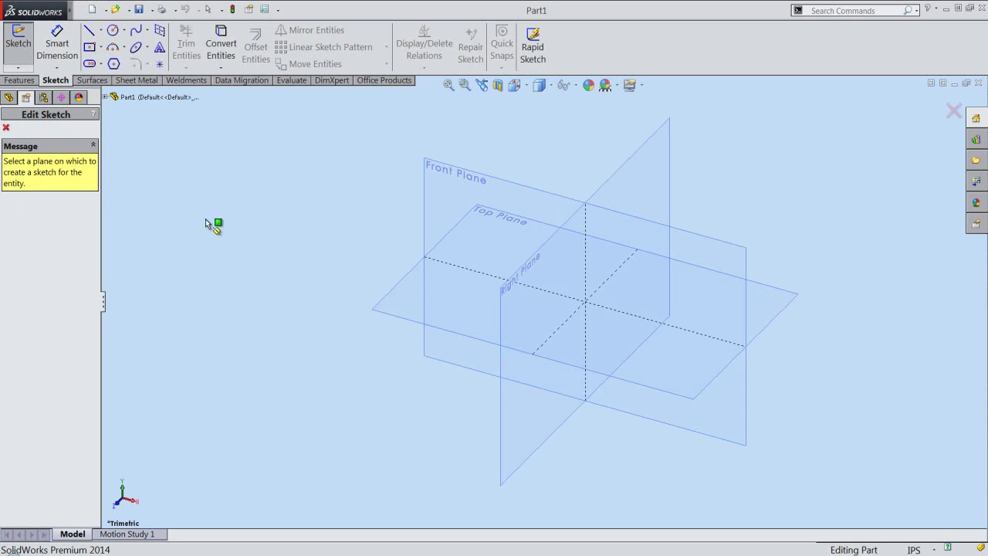
{"action": "left_click", "coordinate": [426, 186]}
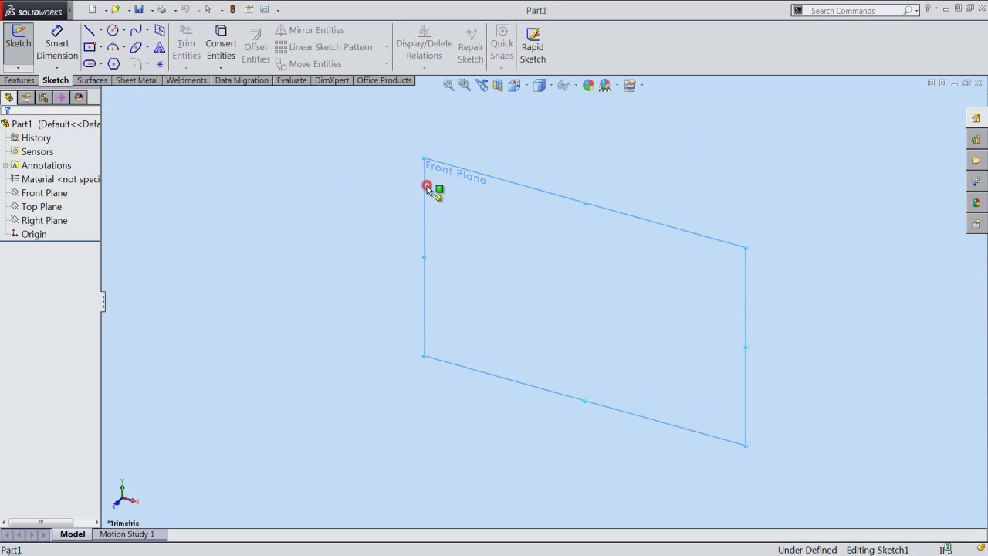
{"action": "right_click", "coordinate": [476, 299]}
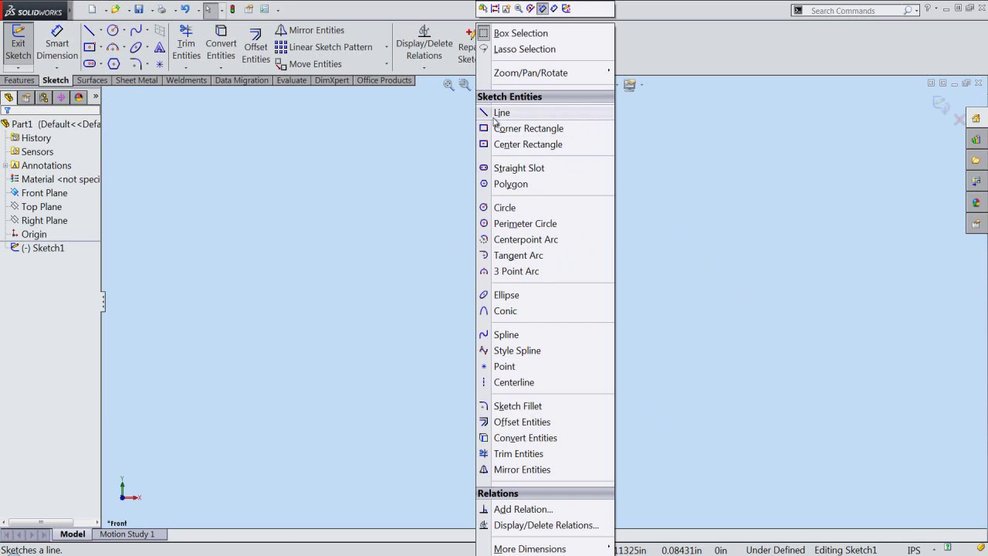
{"action": "left_click", "coordinate": [494, 113]}
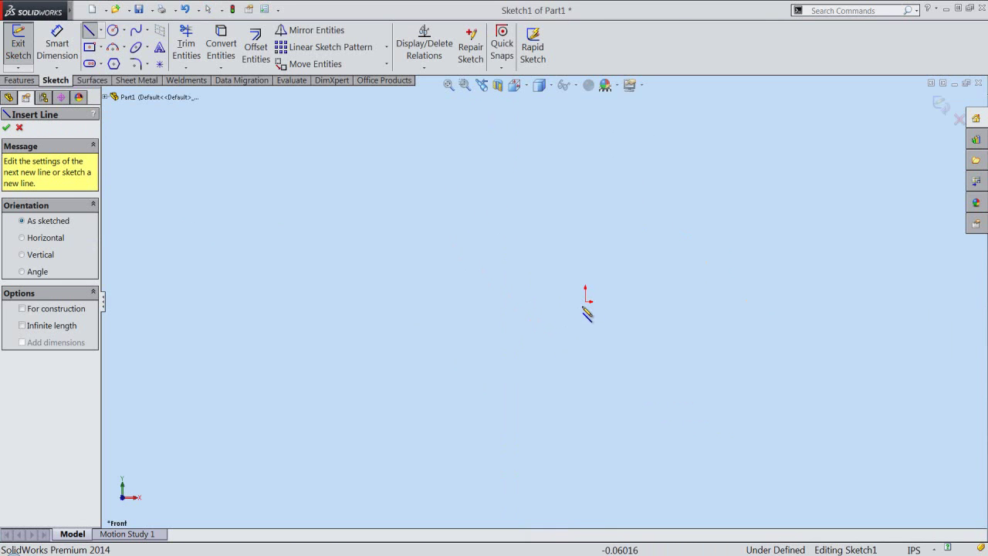
{"action": "left_click", "coordinate": [586, 301]}
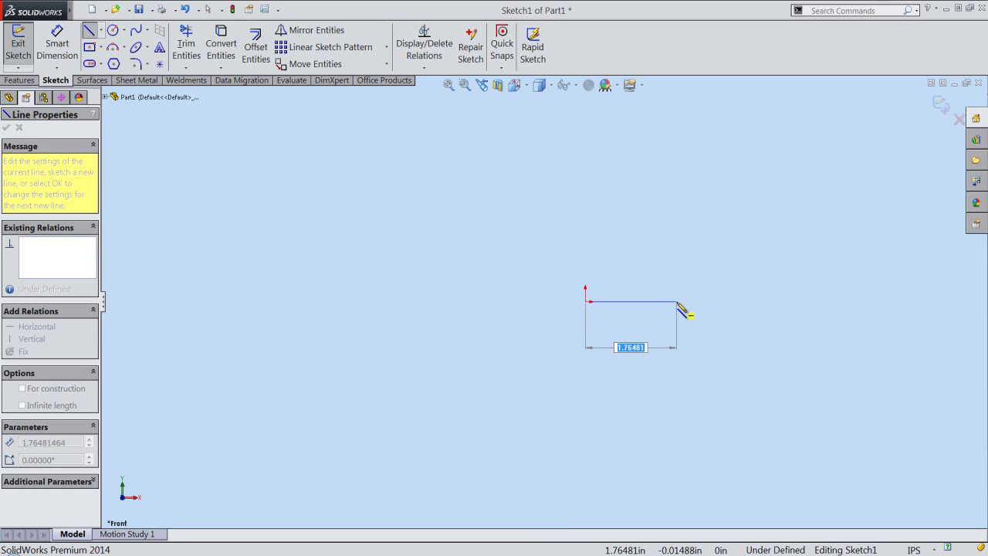
{"action": "type", "text": "2.625"}
{"action": "key", "text": "Return"}
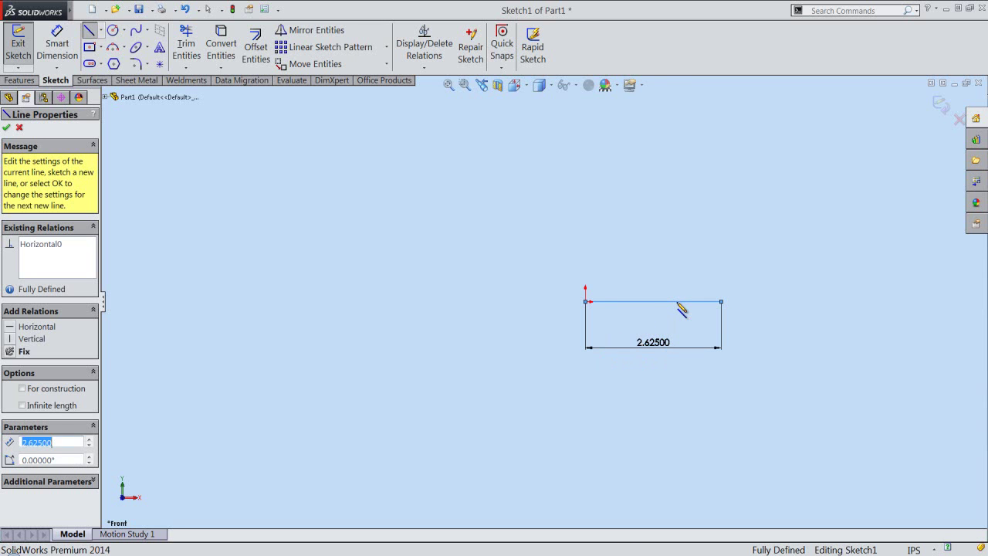
{"action": "left_click", "coordinate": [734, 249]}
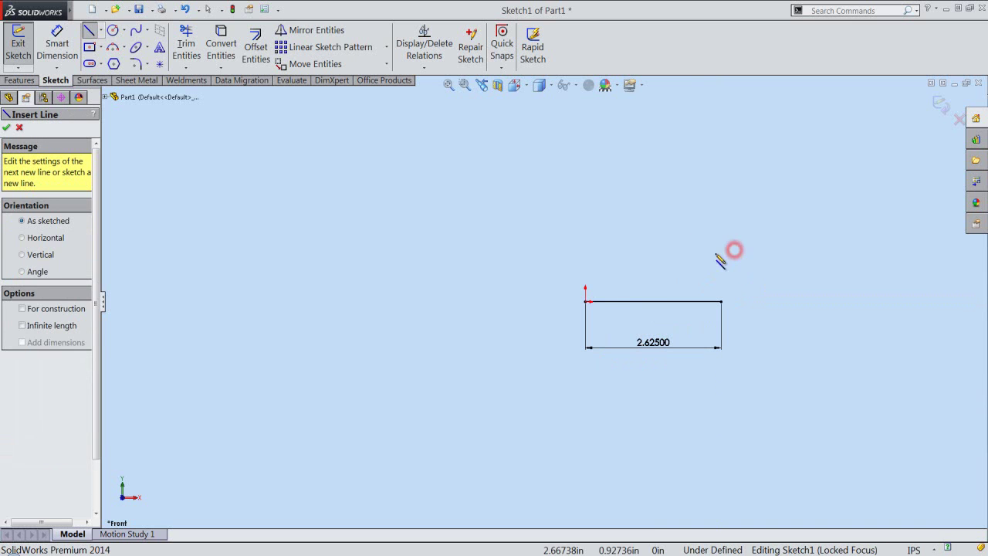
- Add the 5 vertical edge and the top edge, closing the 2.625 by 5 rectangle
{"action": "left_click", "coordinate": [585, 301]}
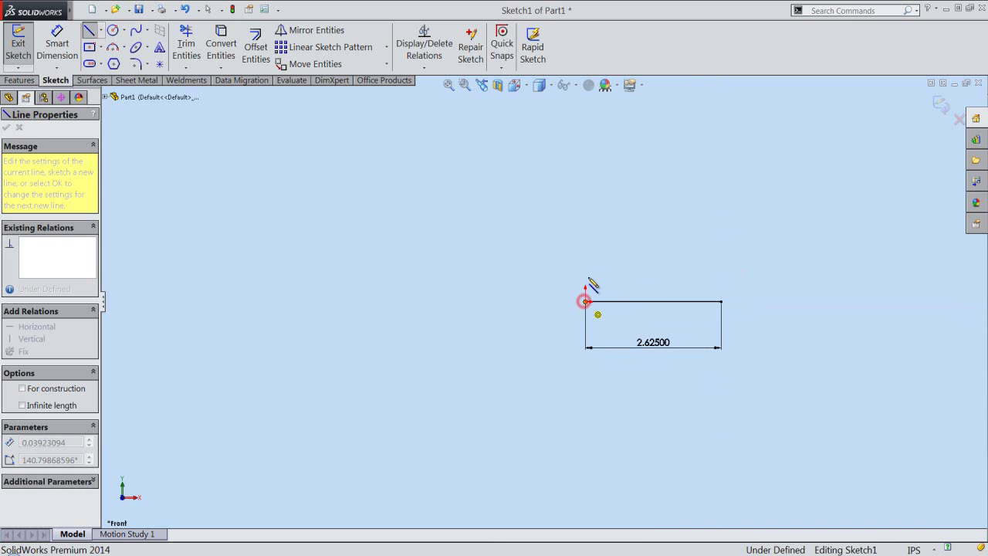
{"action": "type", "text": "5"}
{"action": "key", "text": "Return"}
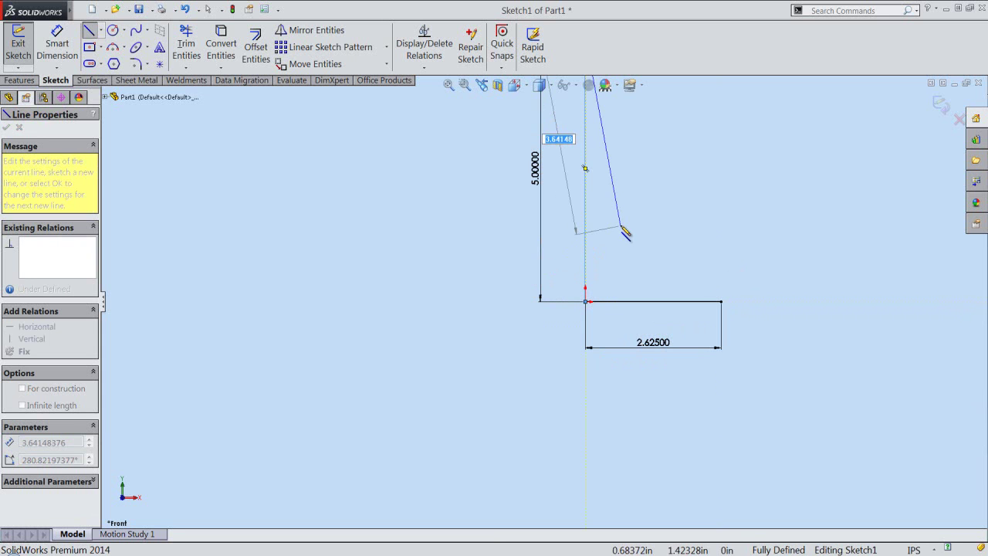
{"action": "scroll", "coordinate": [624, 227], "scroll_direction": "up", "scroll_amount": 3}
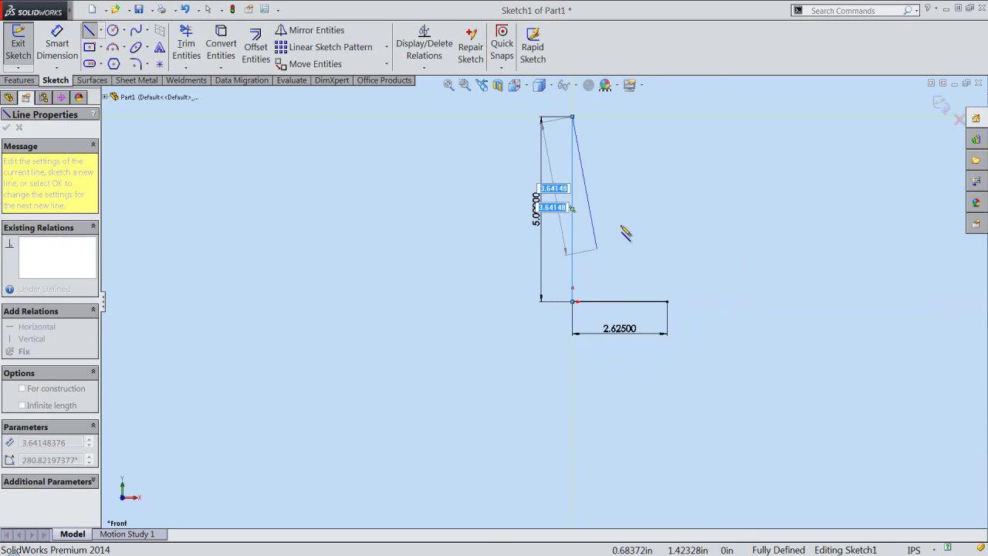
{"action": "left_click", "coordinate": [630, 174]}
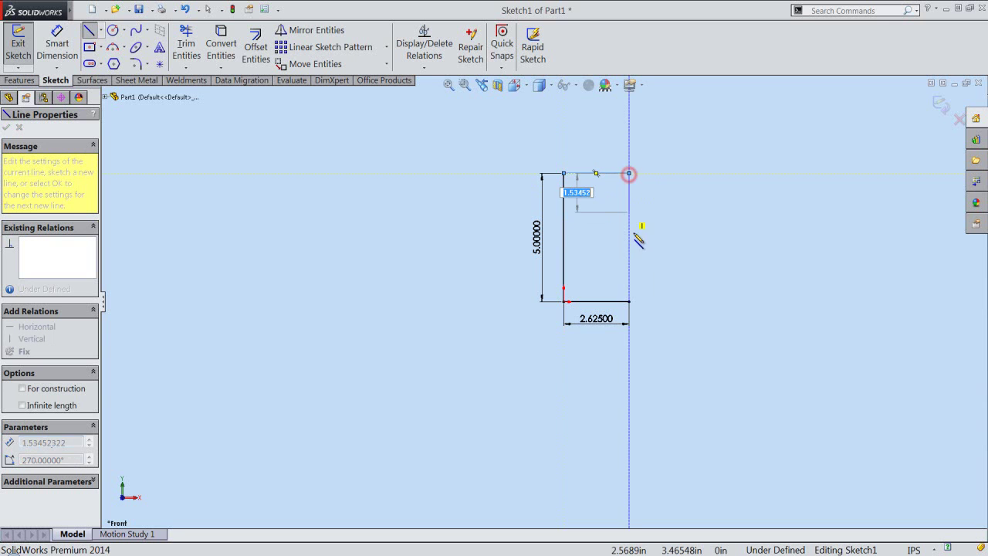
{"action": "left_click", "coordinate": [630, 301]}
{"action": "right_click", "coordinate": [655, 251]}
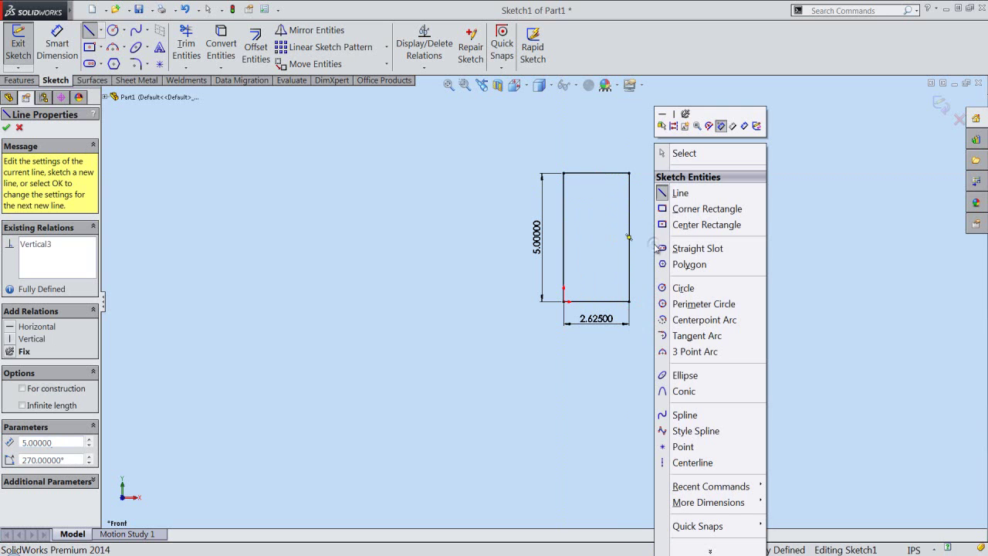
{"action": "left_click", "coordinate": [684, 151]}
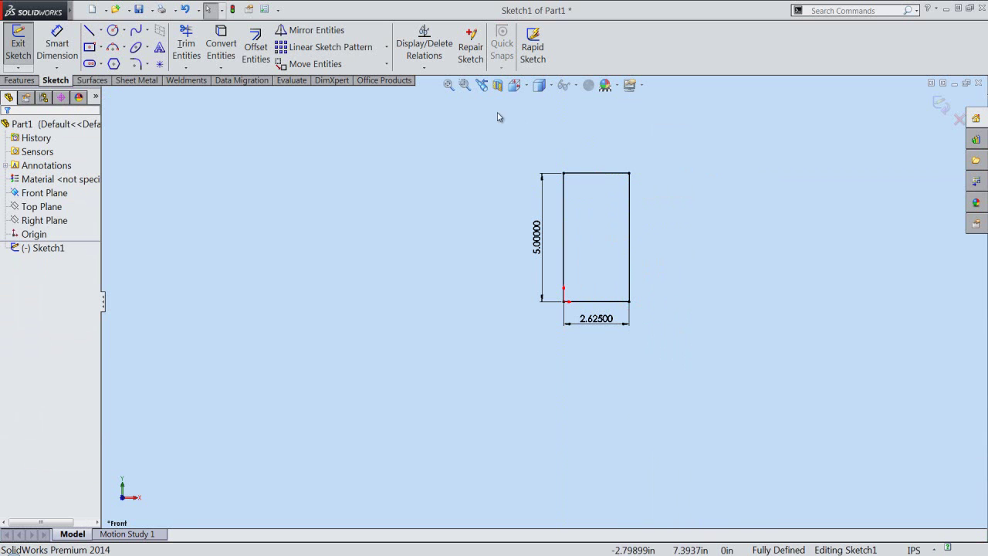
- Exit the sketch and switch to the isometric view
{"action": "left_click", "coordinate": [446, 87]}
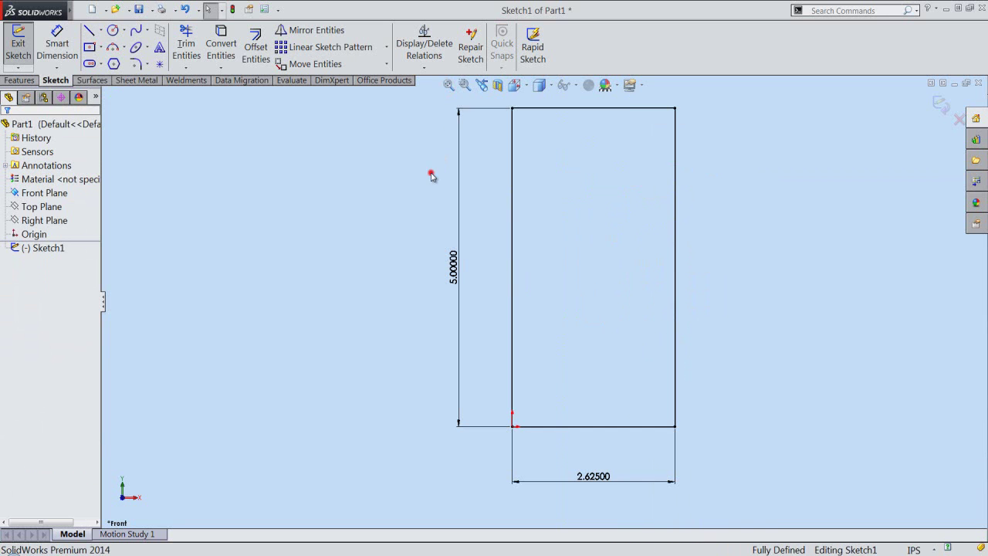
{"action": "left_click", "coordinate": [940, 106]}
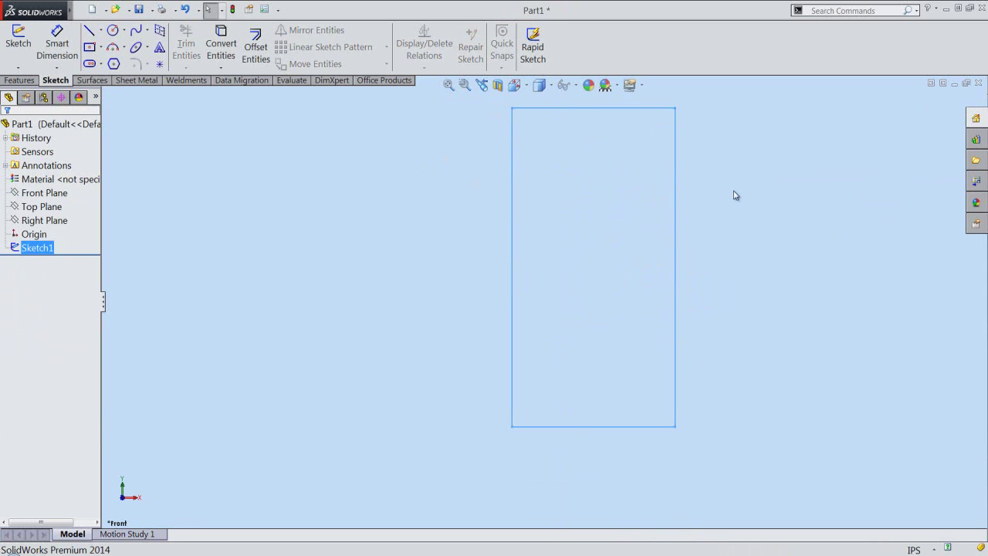
{"action": "left_click", "coordinate": [516, 84]}
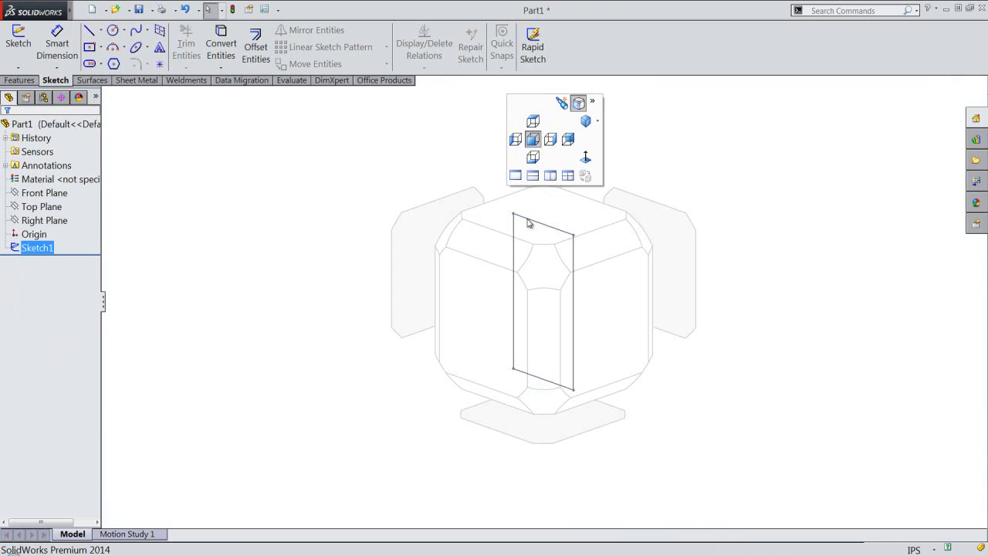
{"action": "left_click", "coordinate": [540, 256]}
{"action": "left_click", "coordinate": [431, 249]}
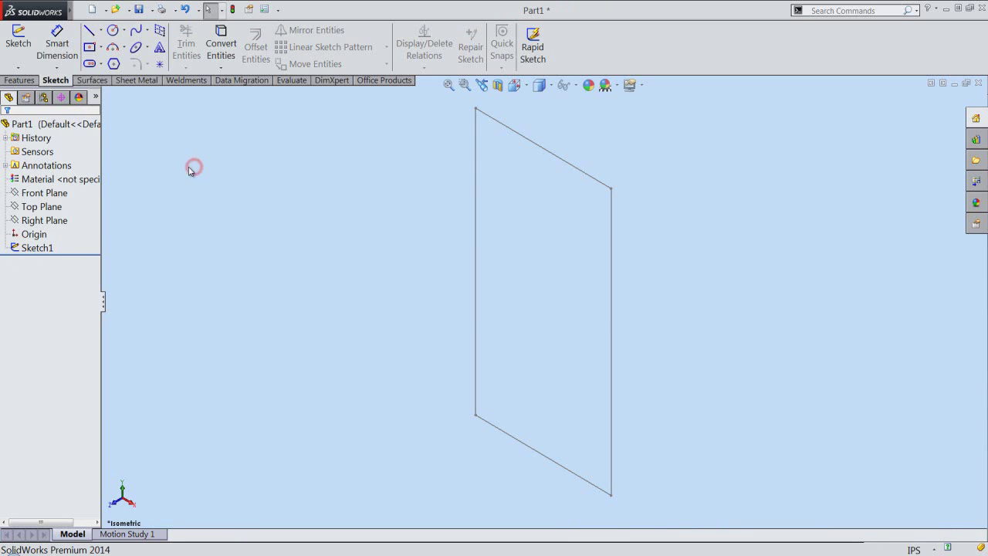
- Revolve the rectangle 360° about its 5-inch vertical edge into a solid cylinder
{"action": "left_click", "coordinate": [23, 81]}
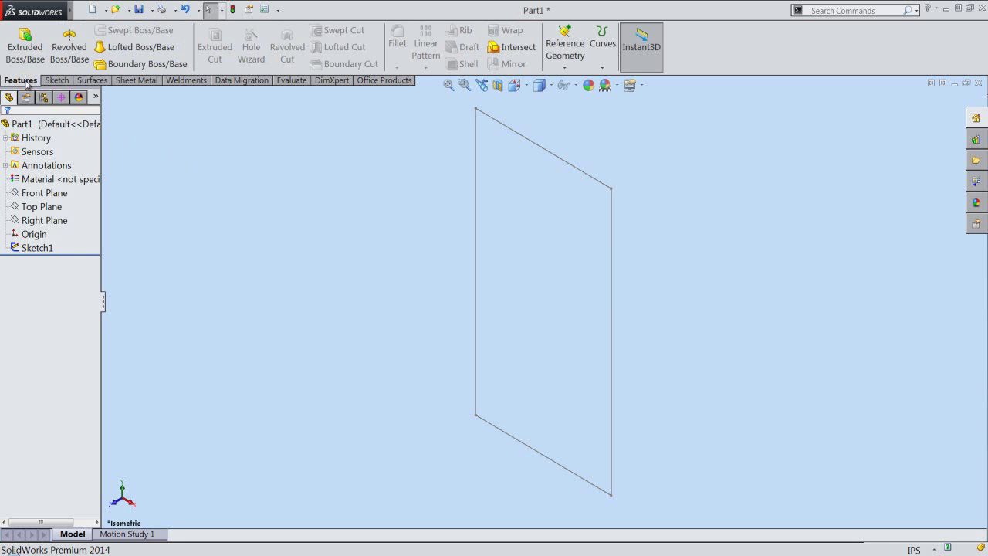
{"action": "left_click", "coordinate": [70, 51]}
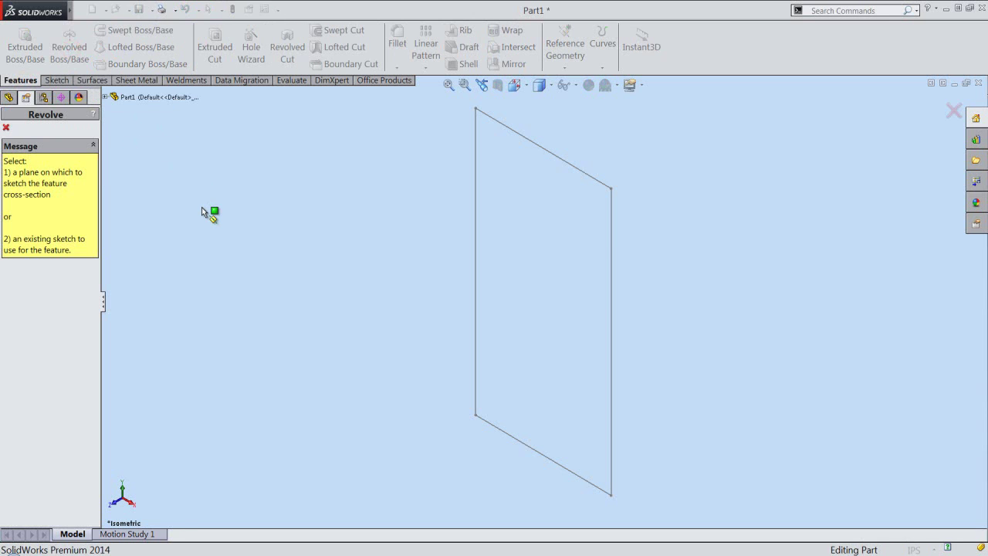
{"action": "left_click", "coordinate": [476, 235]}
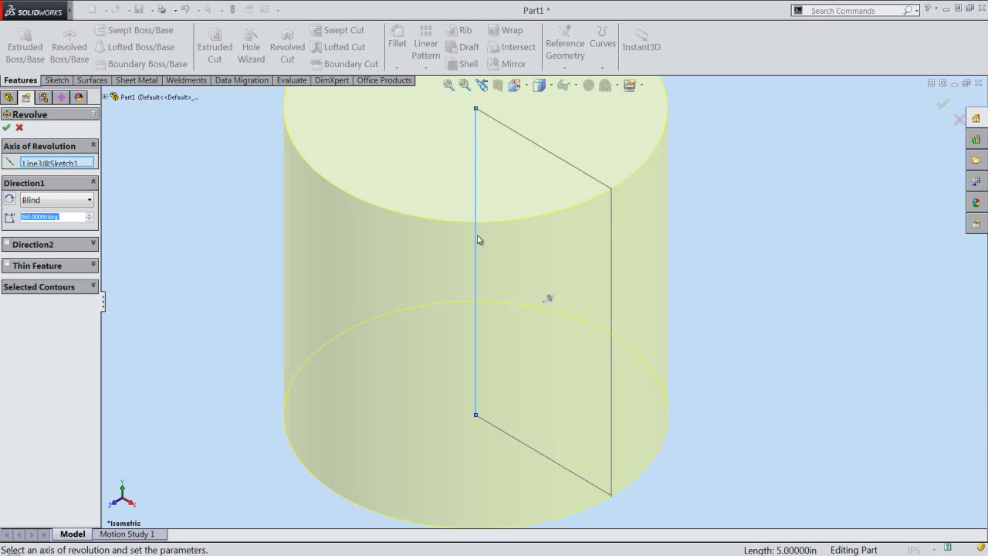
{"action": "left_click", "coordinate": [448, 86]}
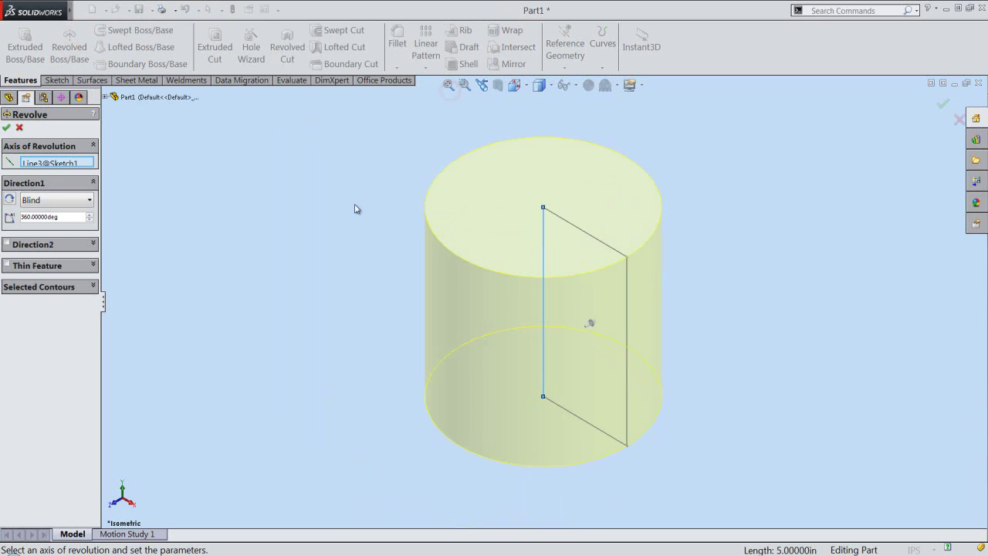
{"action": "right_click", "coordinate": [328, 245]}
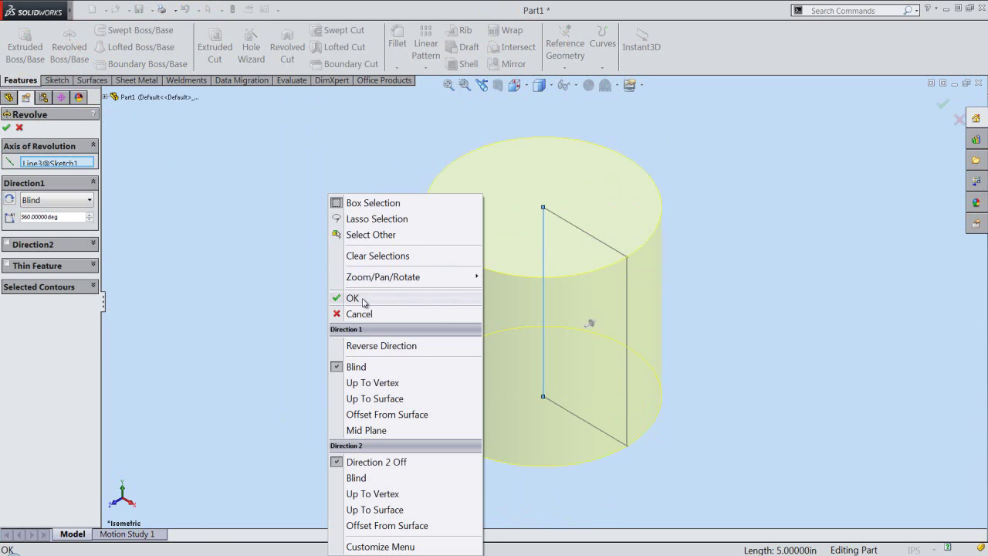
{"action": "left_click", "coordinate": [360, 298]}
{"action": "left_click", "coordinate": [363, 303]}
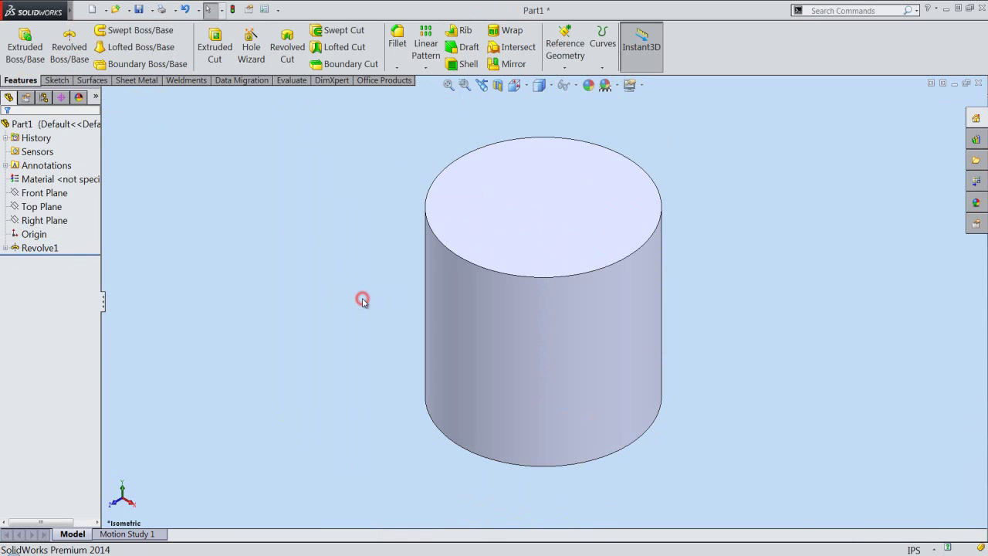
- Apply the cream custom colour (RGB 231, 214, 173) from SolidWorksComposer > User to the whole part
{"action": "left_click", "coordinate": [83, 126]}
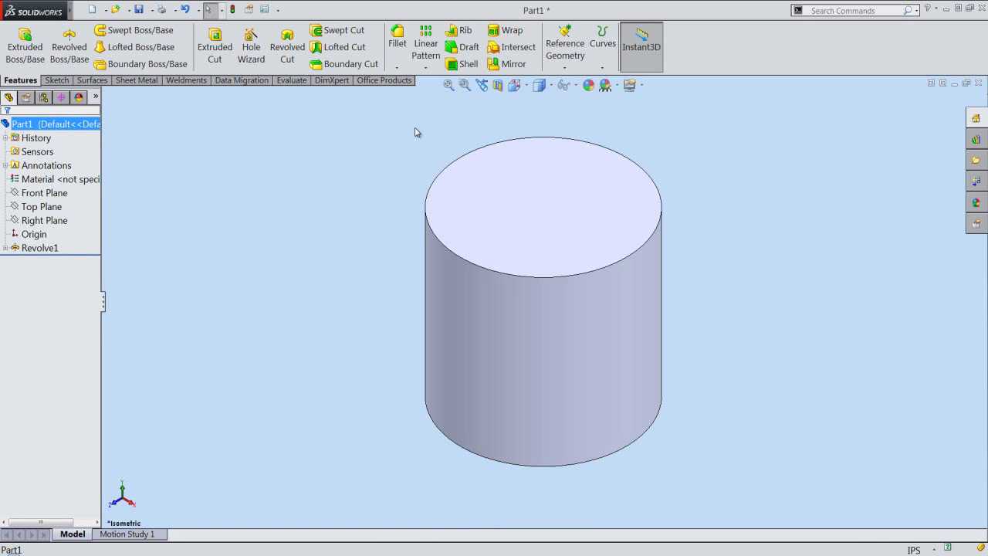
{"action": "left_click", "coordinate": [588, 85]}
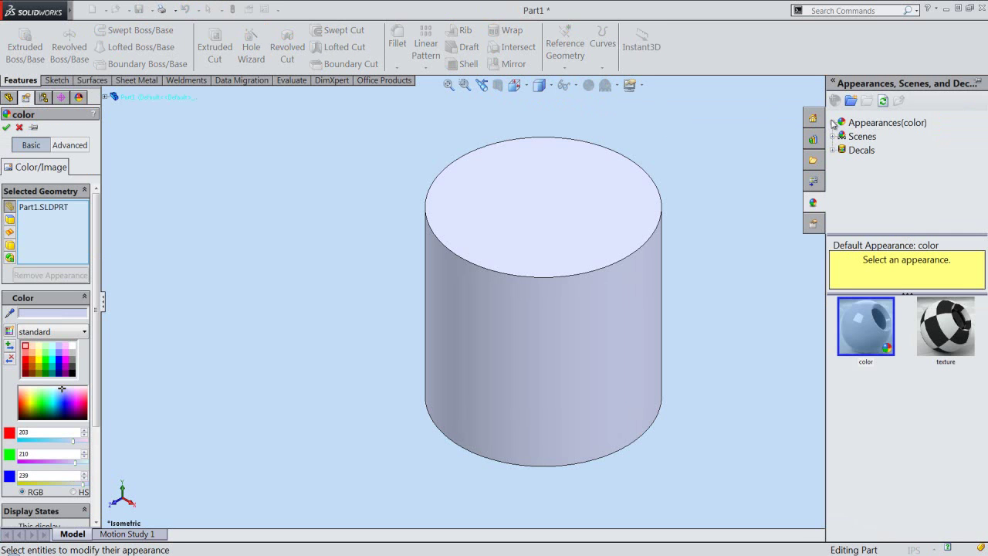
{"action": "left_click", "coordinate": [832, 122]}
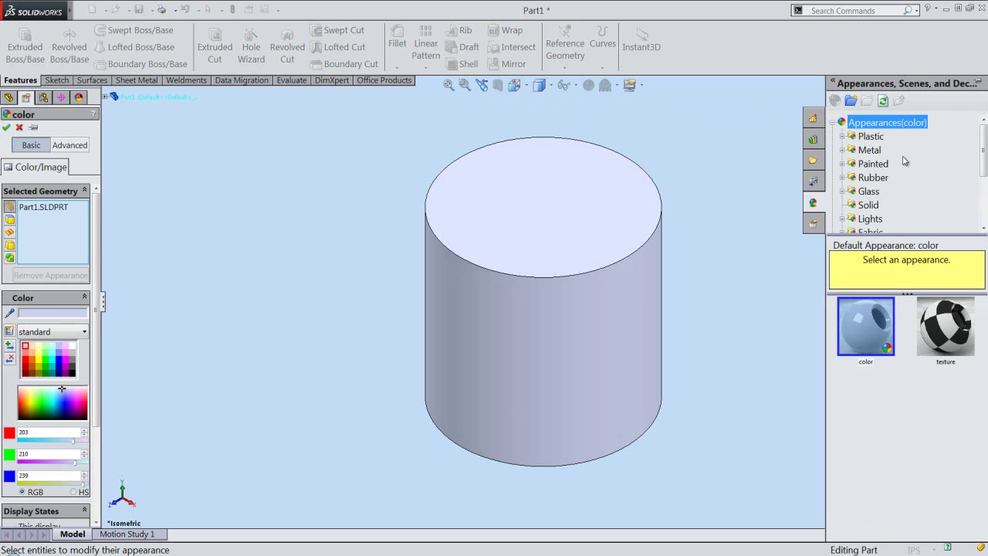
{"action": "left_click_drag", "start_coordinate": [984, 154], "coordinate": [985, 204]}
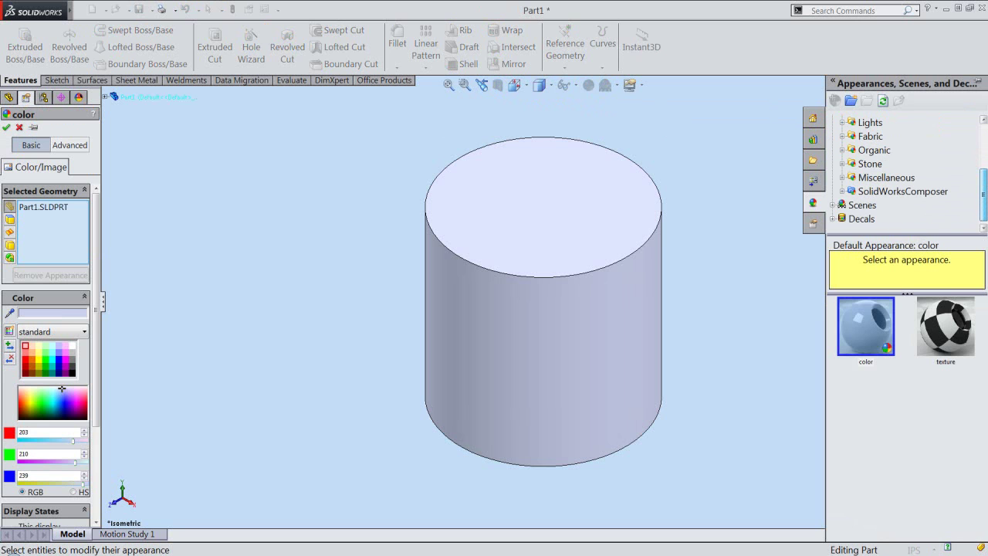
{"action": "left_click", "coordinate": [842, 191]}
{"action": "left_click", "coordinate": [852, 205]}
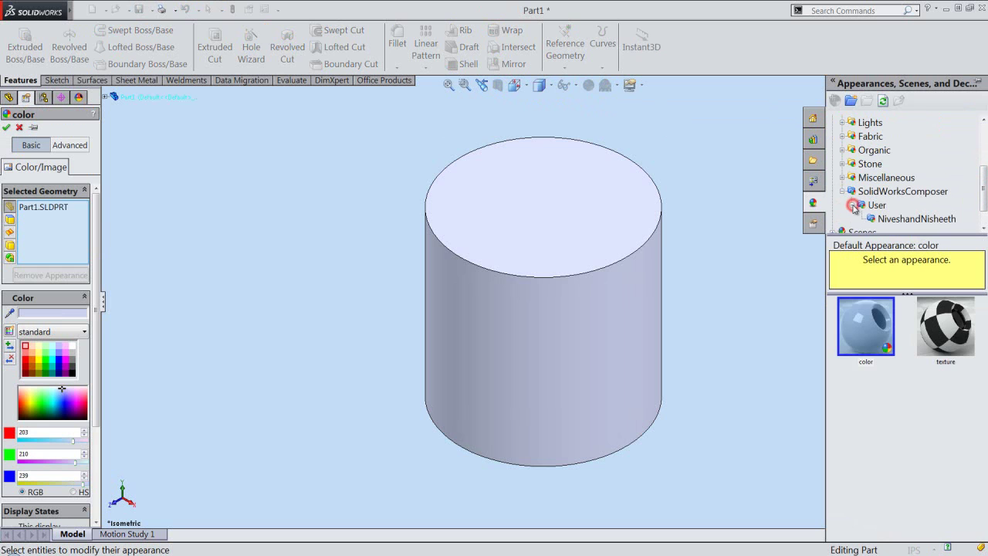
{"action": "left_click", "coordinate": [861, 206]}
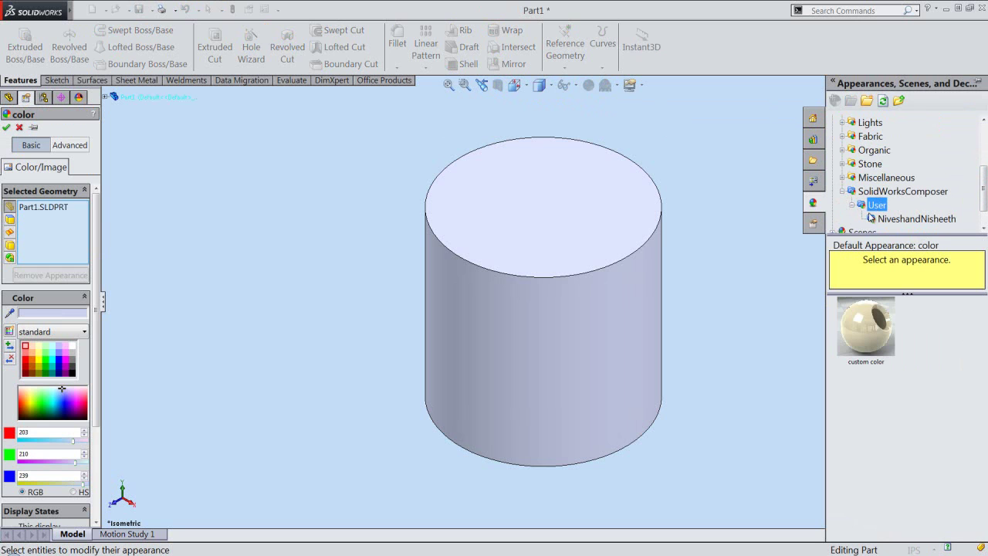
{"action": "left_click", "coordinate": [863, 327]}
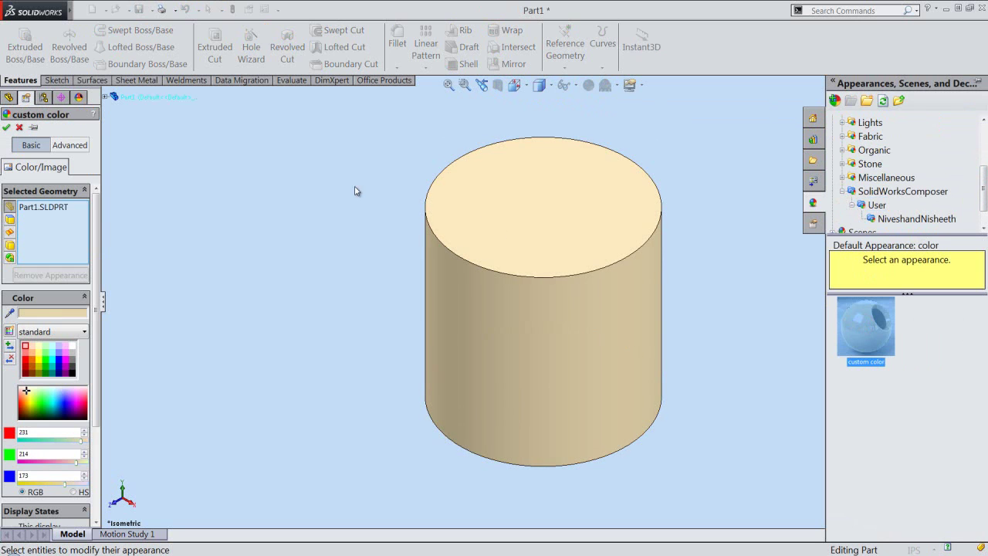
{"action": "left_click", "coordinate": [7, 130]}
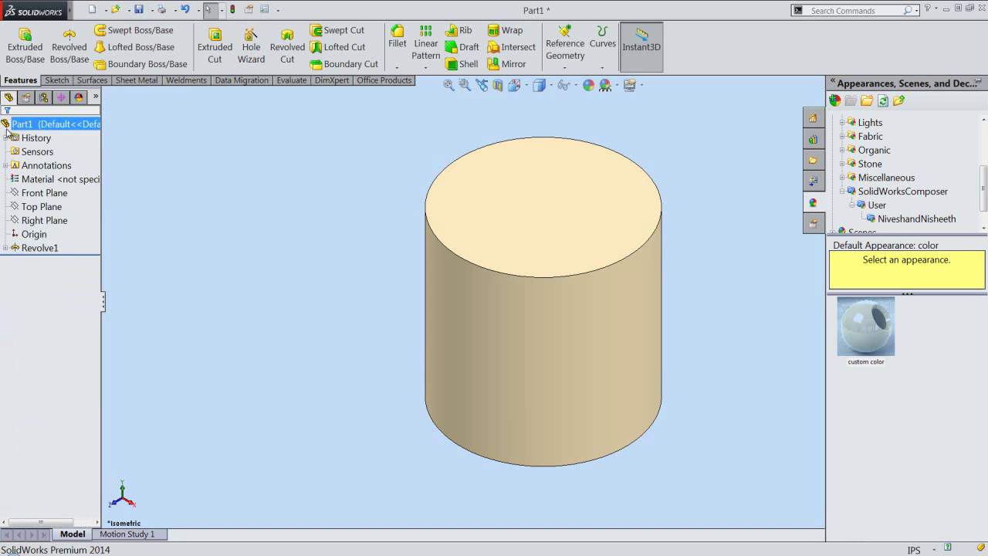
{"action": "left_click", "coordinate": [34, 162]}
{"action": "left_click", "coordinate": [141, 203]}
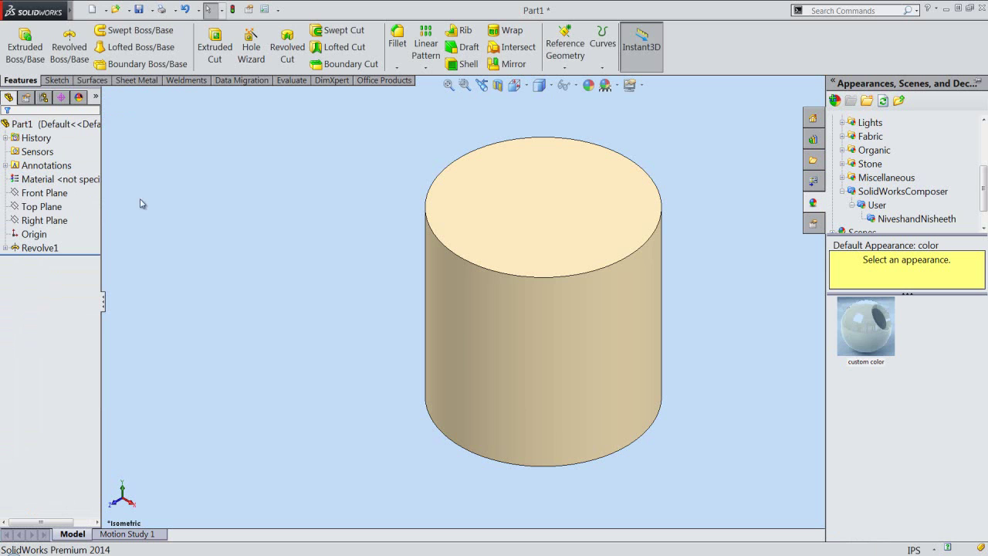
{"action": "left_click", "coordinate": [219, 241]}
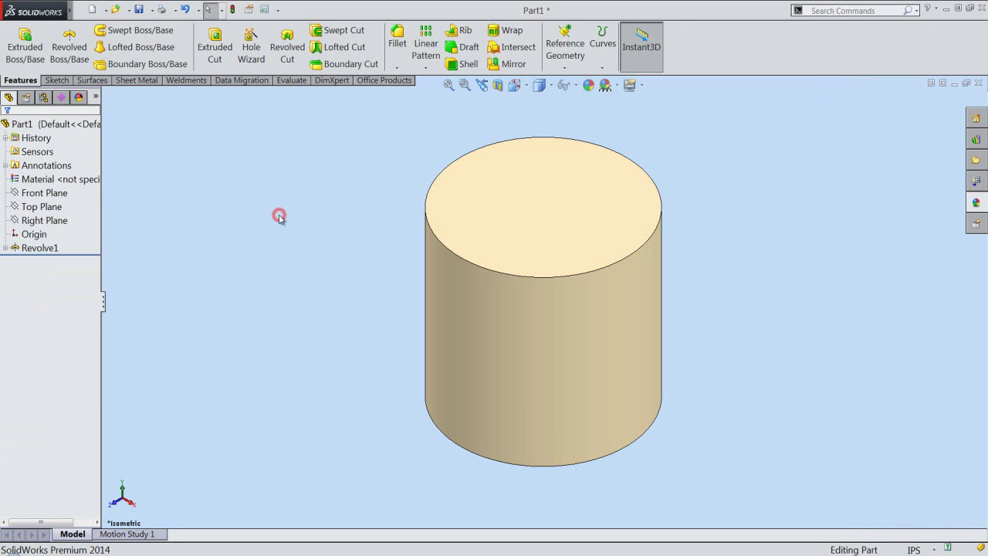
- Add a 0.5 in radius fillet to the cylinder's bottom circular edge
{"action": "left_click", "coordinate": [441, 431]}
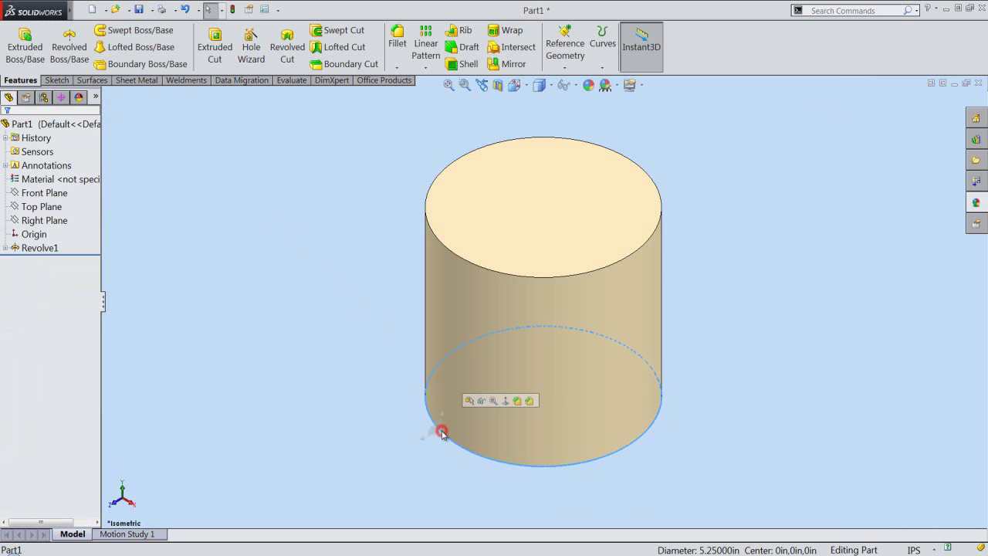
{"action": "left_click", "coordinate": [517, 401]}
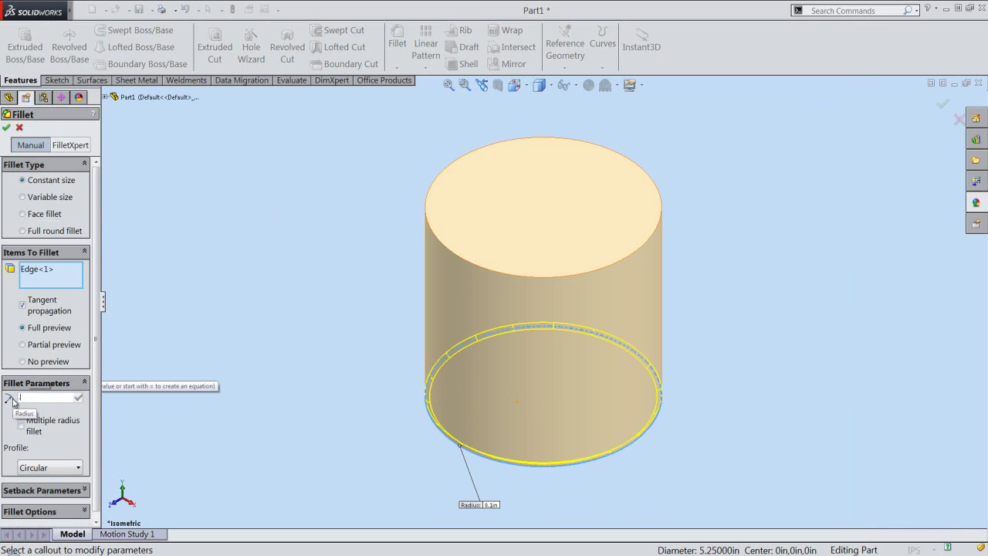
{"action": "type", "text": ".5"}
{"action": "key", "text": "Return"}
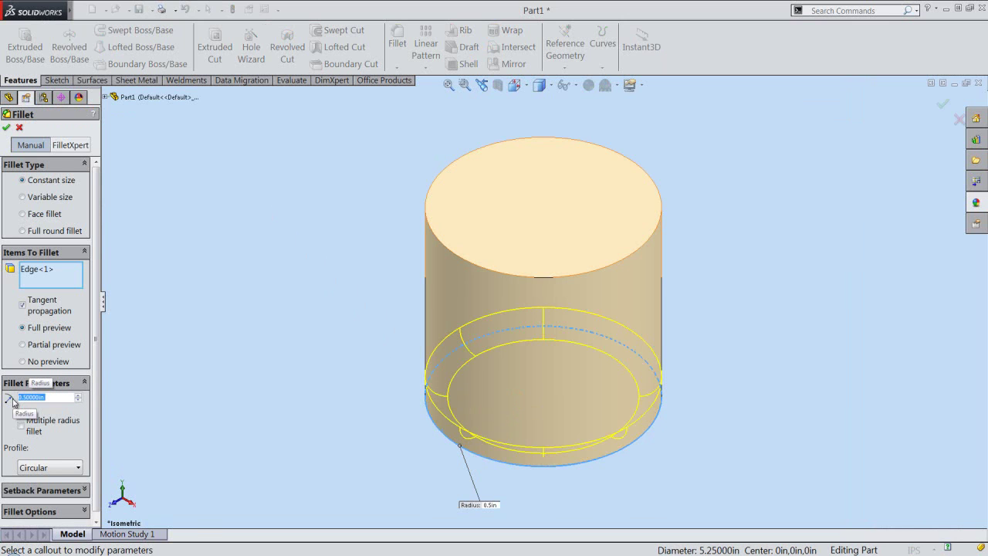
{"action": "right_click", "coordinate": [234, 294]}
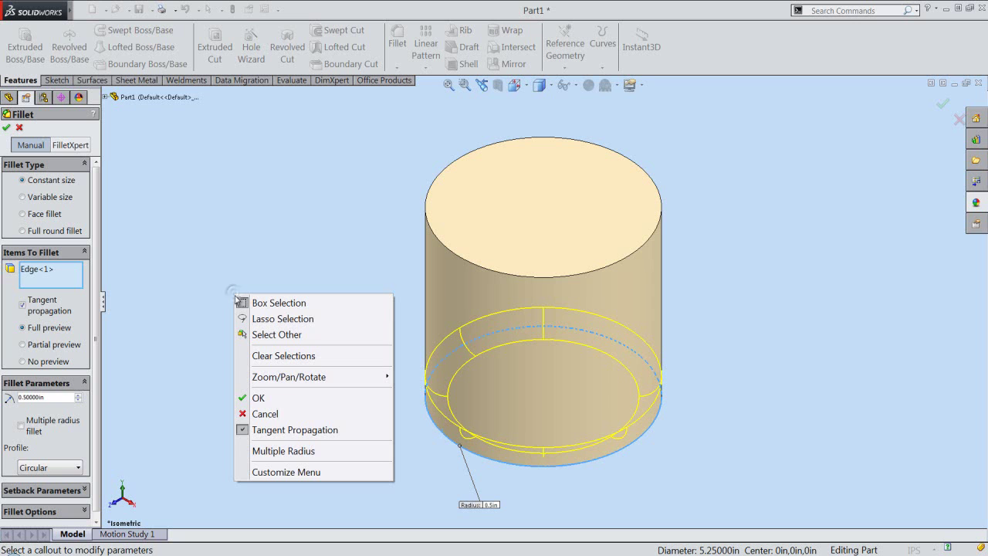
{"action": "left_click", "coordinate": [279, 399]}
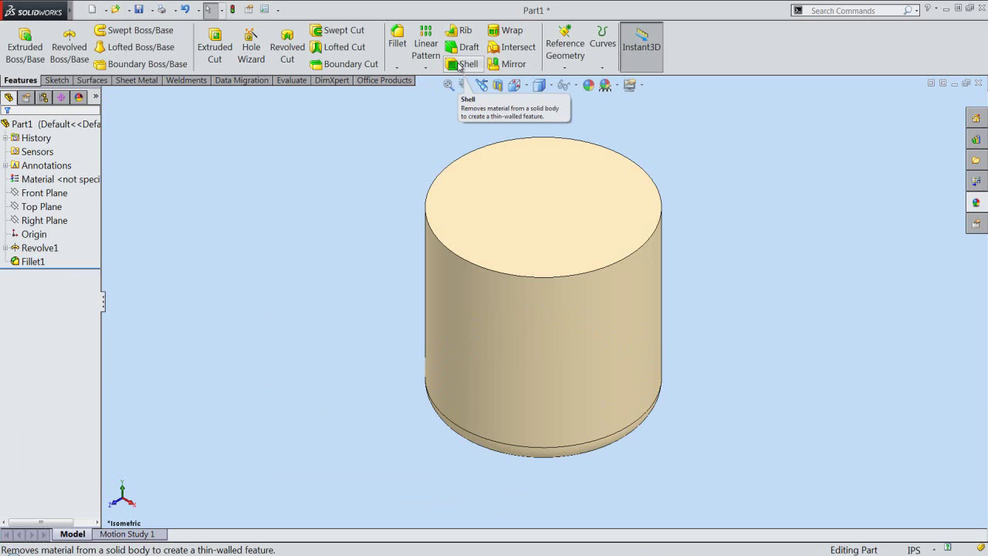
- Shell the cylinder with 0.04688 in walls, removing the top face
{"action": "left_click", "coordinate": [467, 64]}
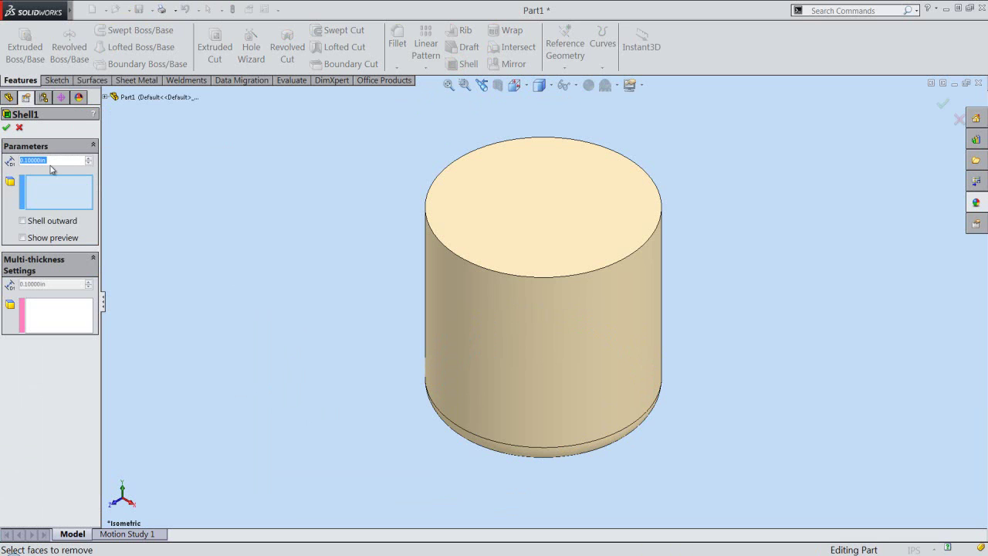
{"action": "type", "text": ".0"}
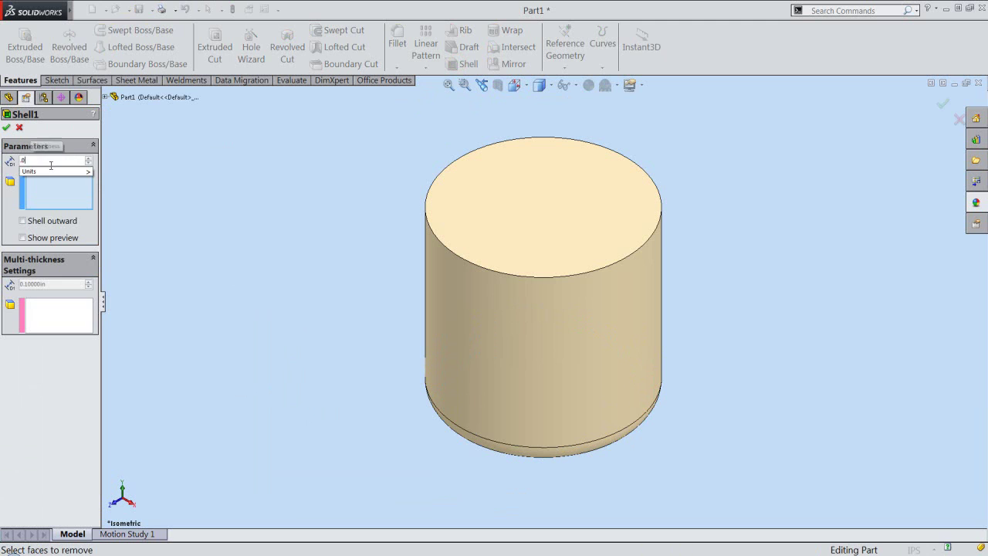
{"action": "type", "text": "4688"}
{"action": "key", "text": "Return"}
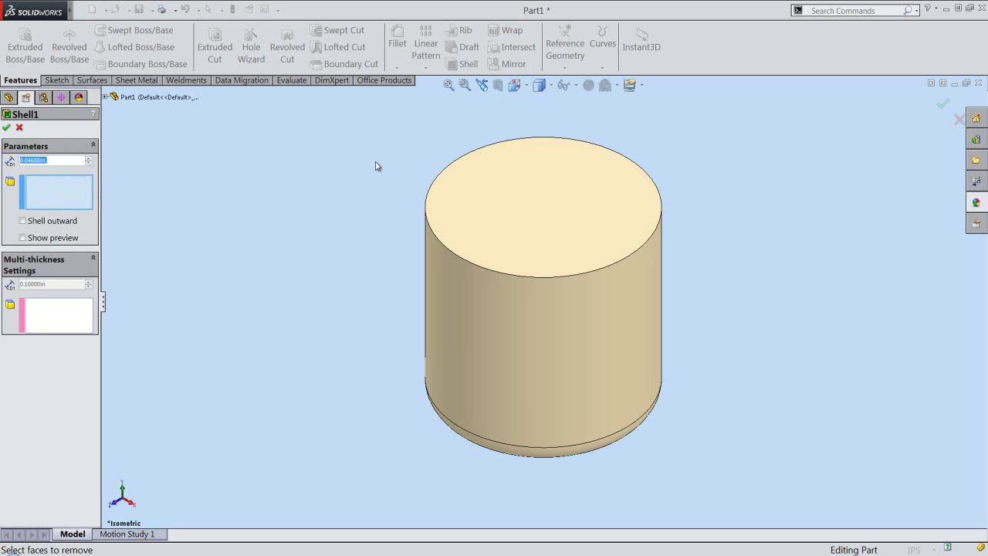
{"action": "left_click", "coordinate": [519, 218]}
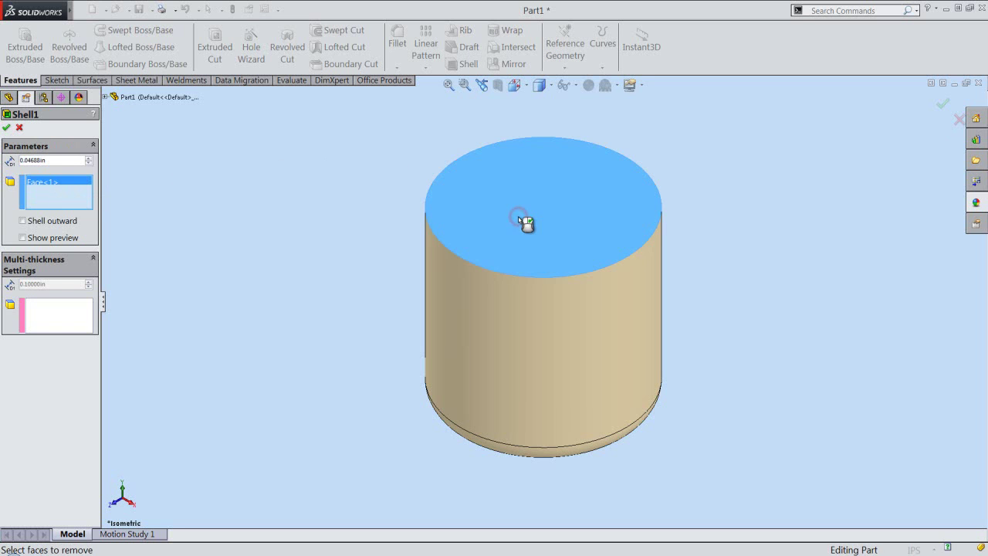
{"action": "right_click", "coordinate": [279, 250]}
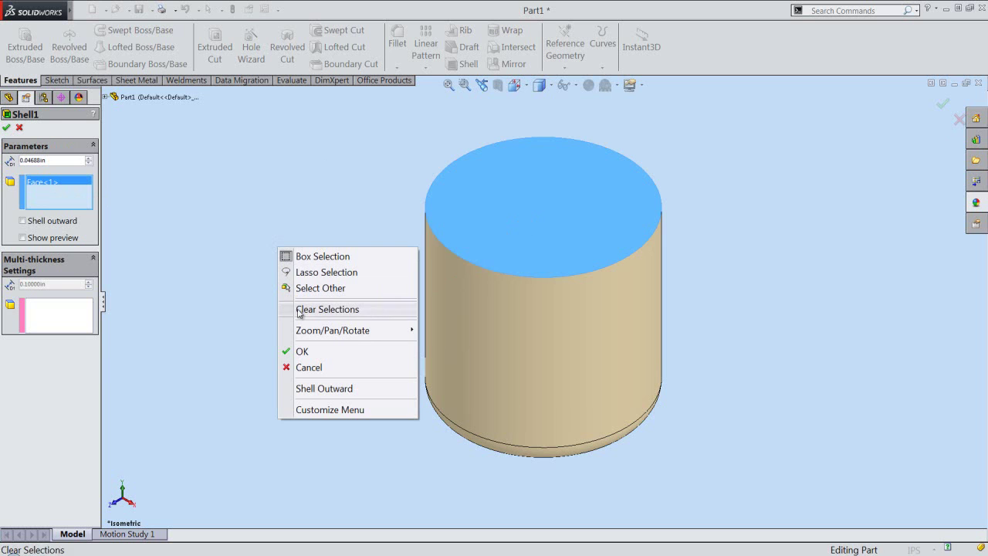
{"action": "left_click", "coordinate": [313, 355]}
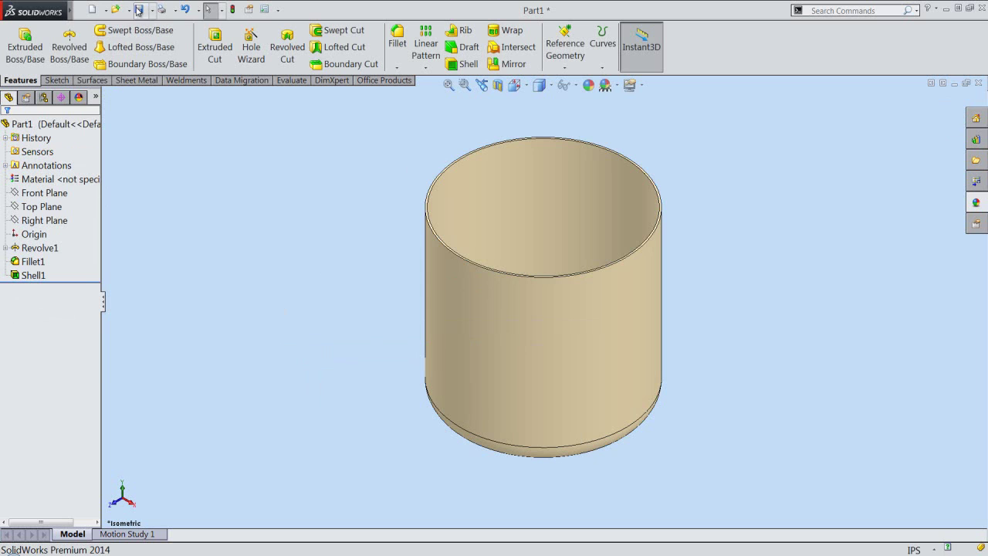
{"action": "left_click", "coordinate": [139, 9]}
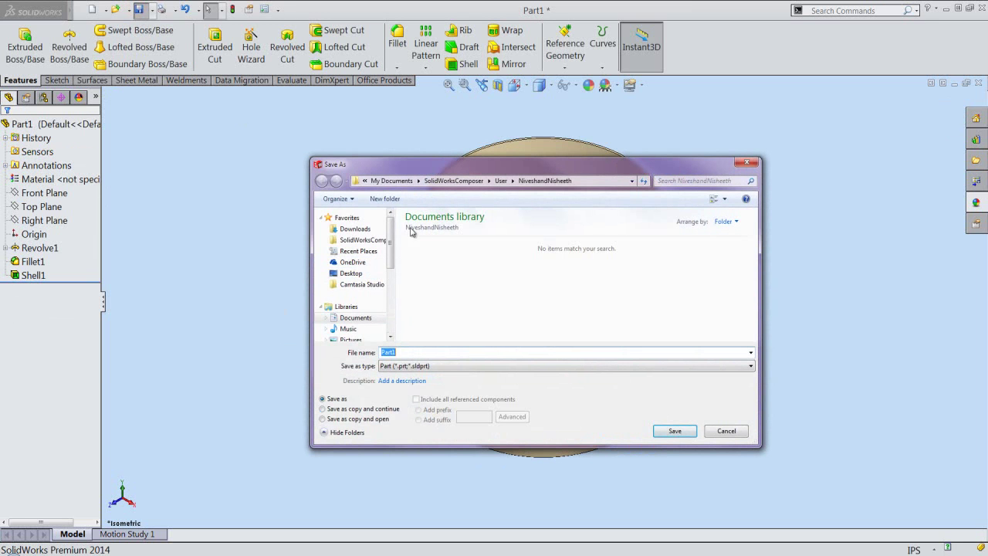
- Save the part as Part1 inside a new folder named Mug-metallic
{"action": "left_click", "coordinate": [393, 199]}
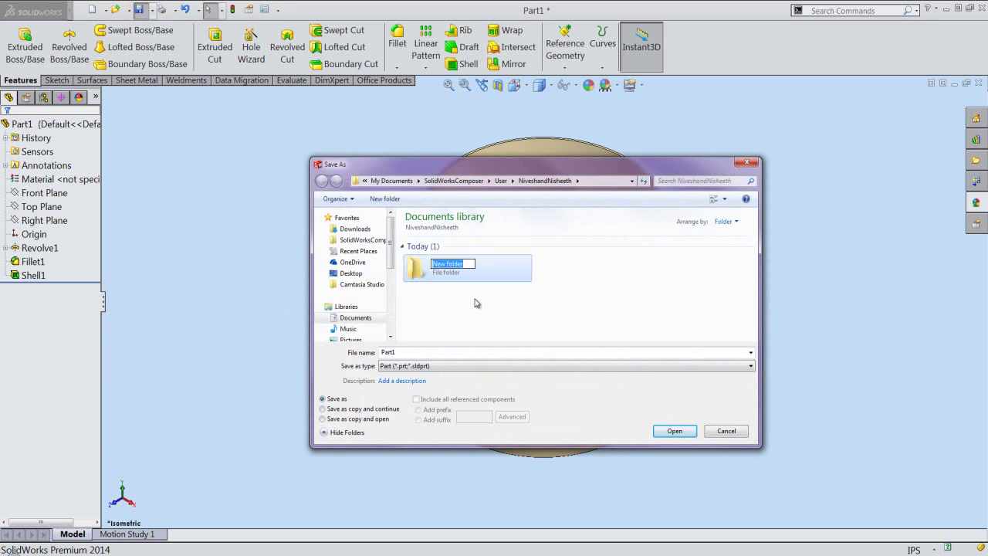
{"action": "type", "text": "Mug-metallic"}
{"action": "left_click", "coordinate": [475, 303]}
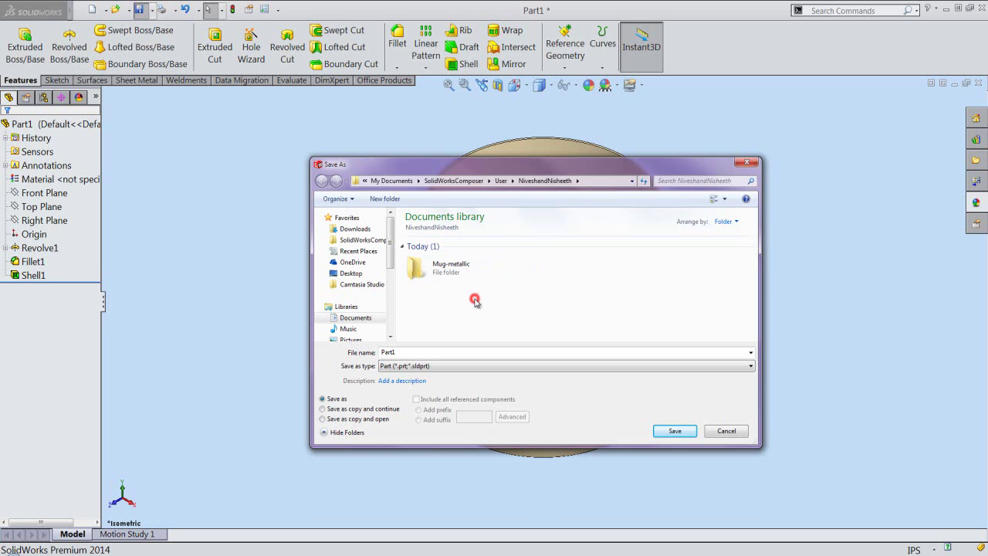
{"action": "double_click", "coordinate": [458, 267]}
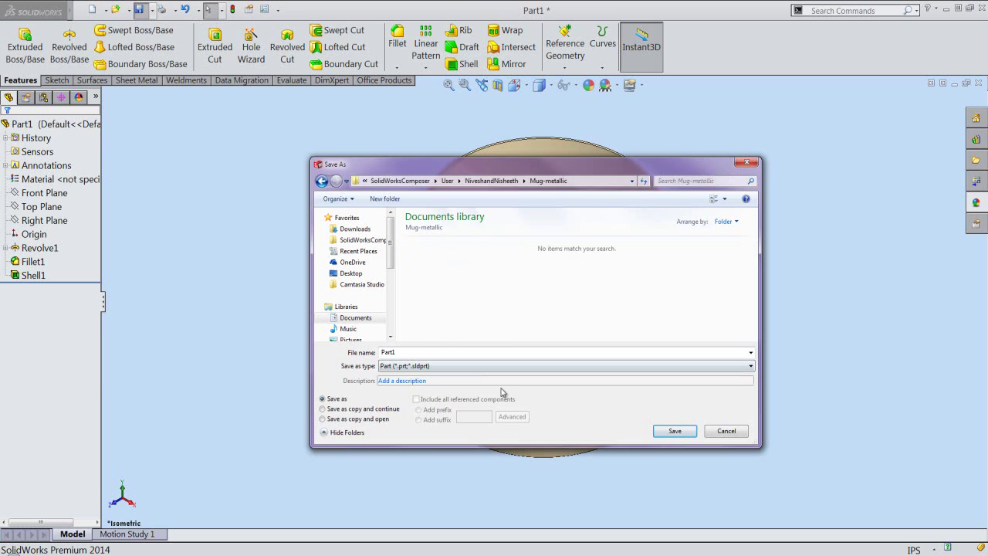
{"action": "left_click", "coordinate": [683, 432]}
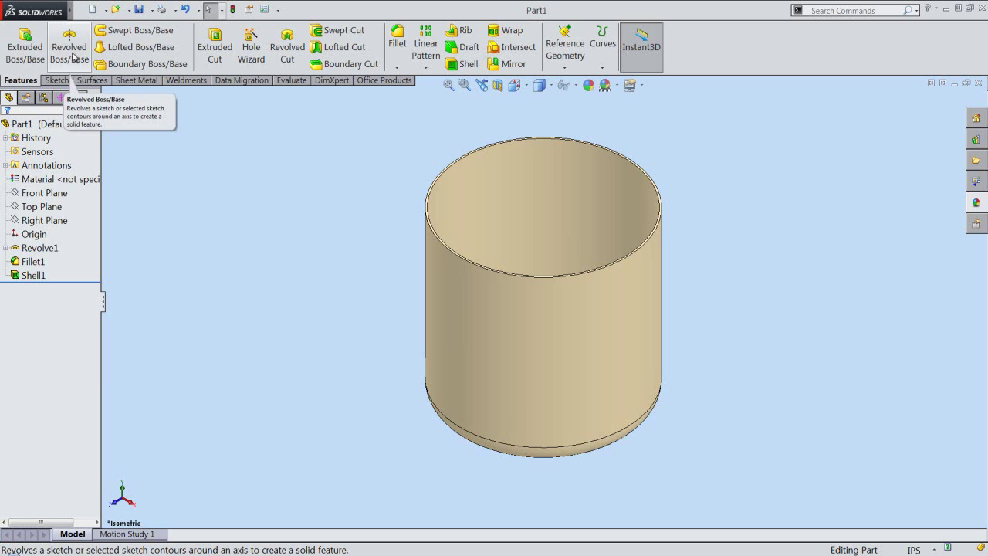
- Start Sketch2 on the Right Plane and show a section view cut along the Right Plane
{"action": "left_click", "coordinate": [74, 57]}
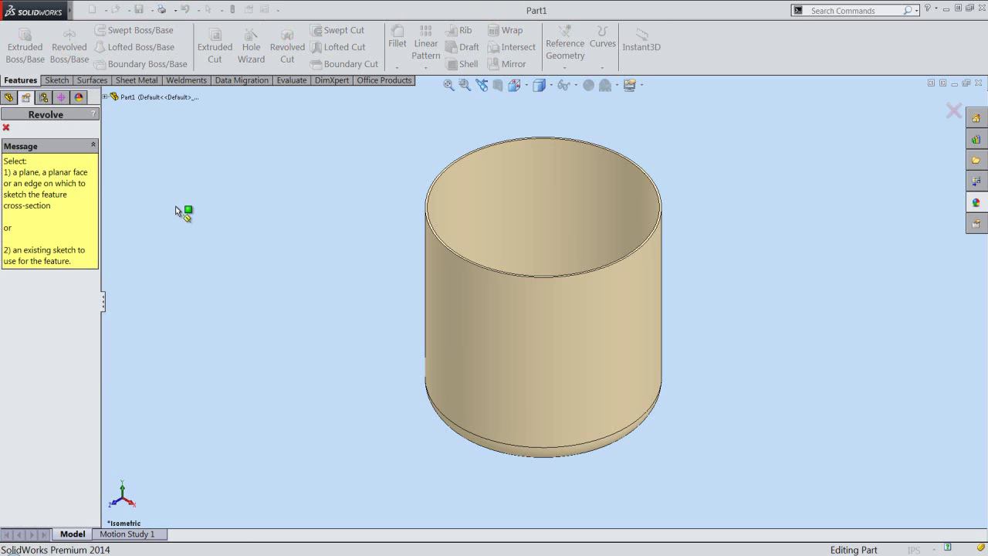
{"action": "left_click", "coordinate": [106, 96]}
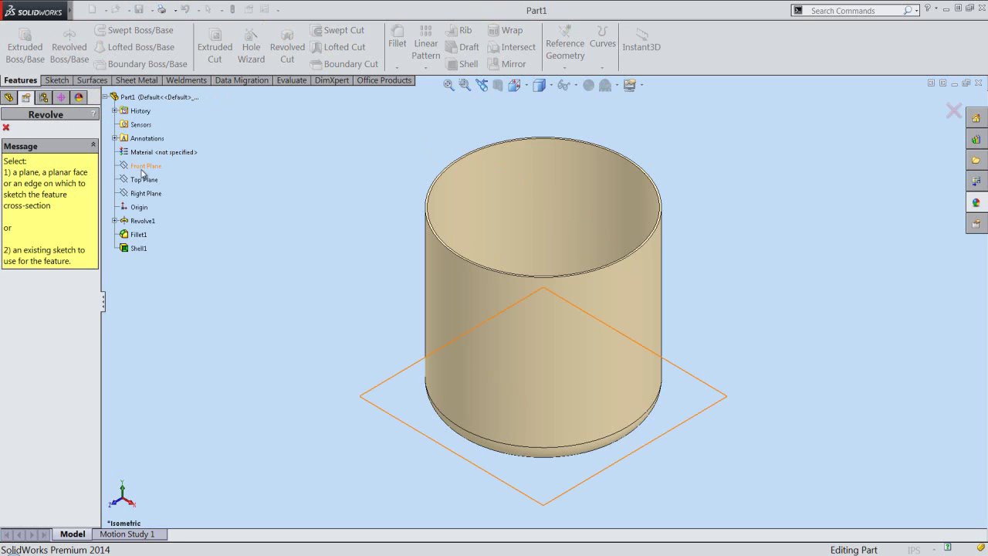
{"action": "left_click", "coordinate": [146, 193]}
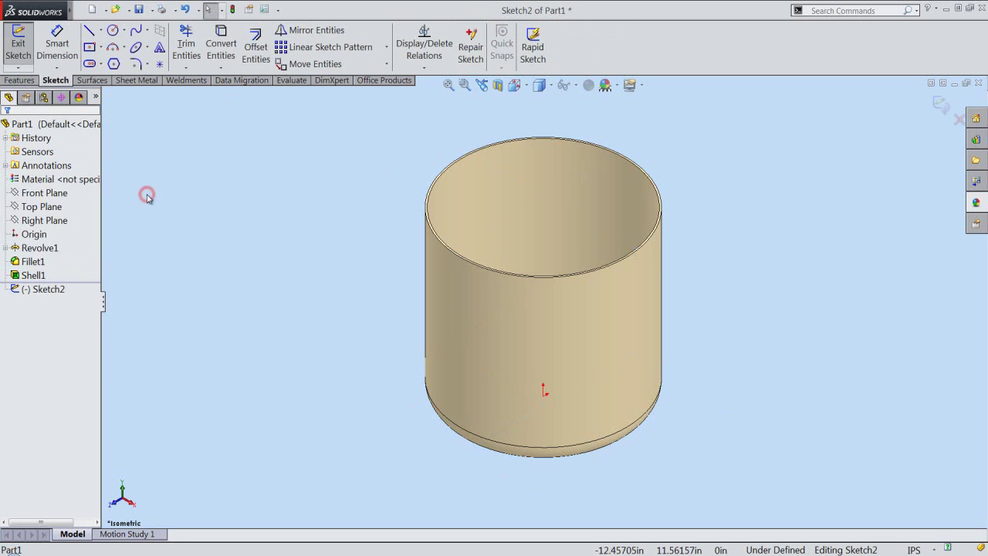
{"action": "left_click", "coordinate": [498, 85]}
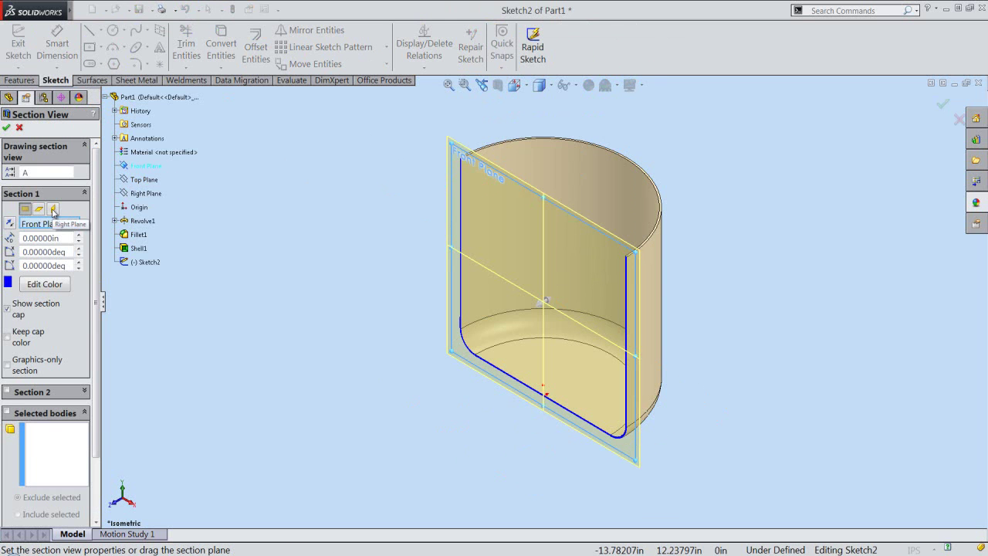
{"action": "left_click", "coordinate": [53, 209]}
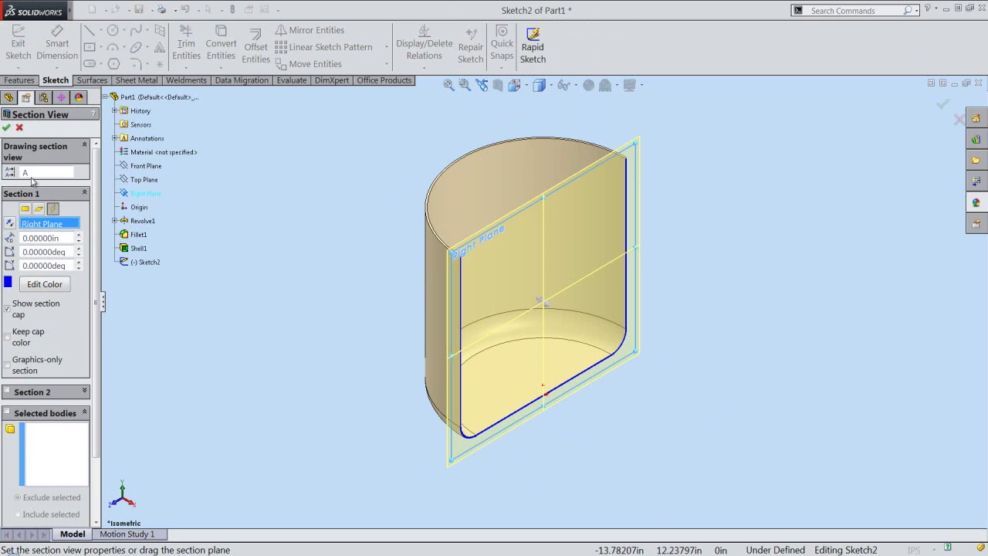
{"action": "left_click", "coordinate": [7, 128]}
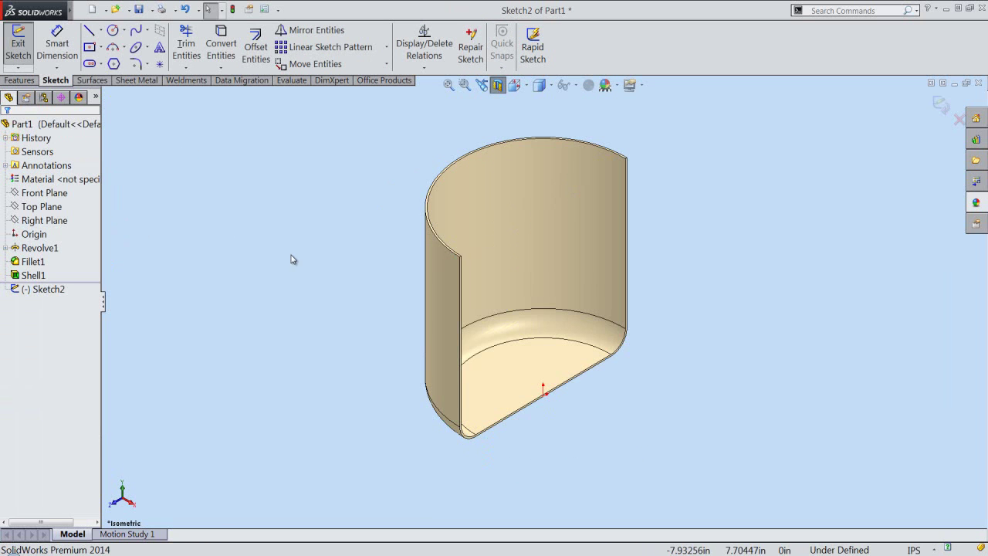
{"action": "left_click", "coordinate": [514, 85]}
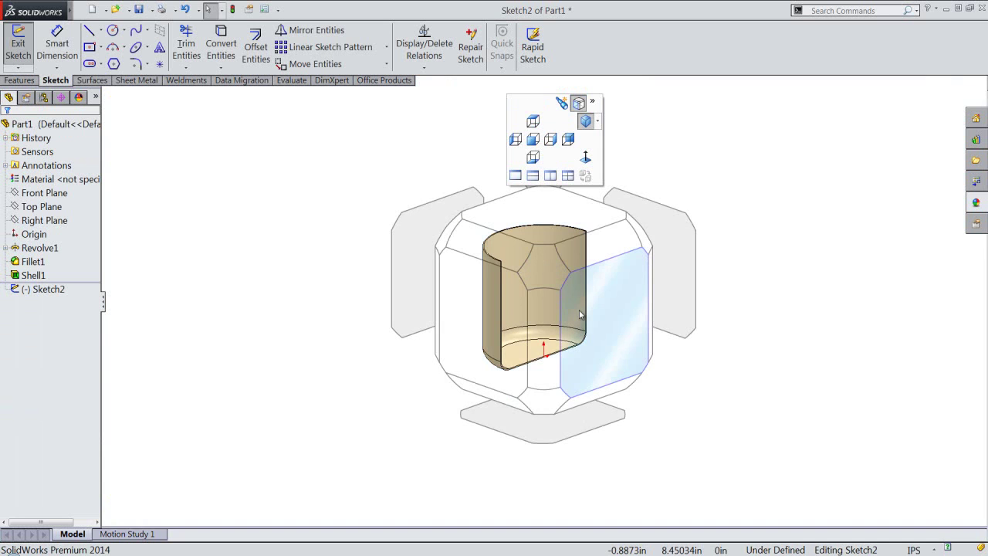
- In the Right view, trace the mug's cut profile with intersection curves from Part1
{"action": "left_click", "coordinate": [572, 312]}
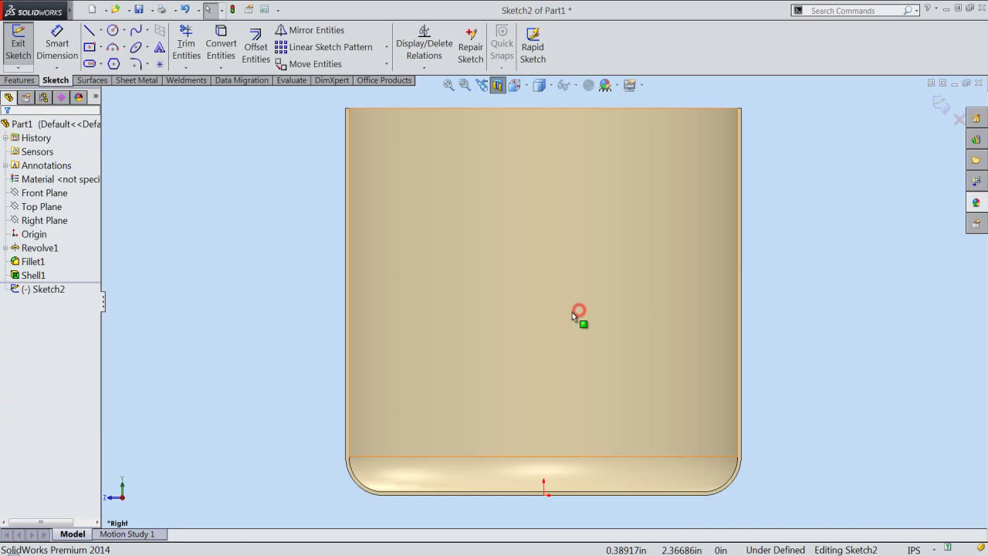
{"action": "left_click", "coordinate": [223, 68]}
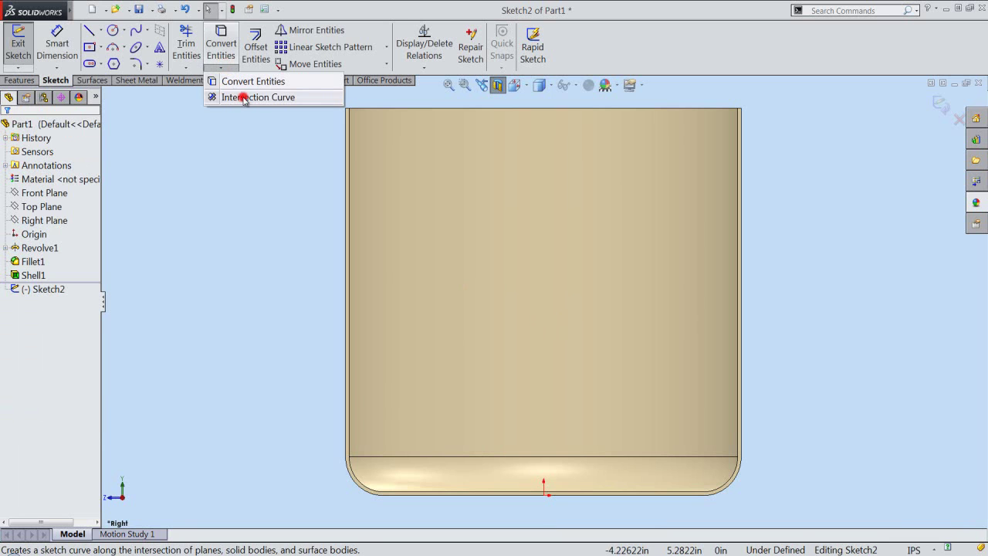
{"action": "left_click", "coordinate": [244, 98]}
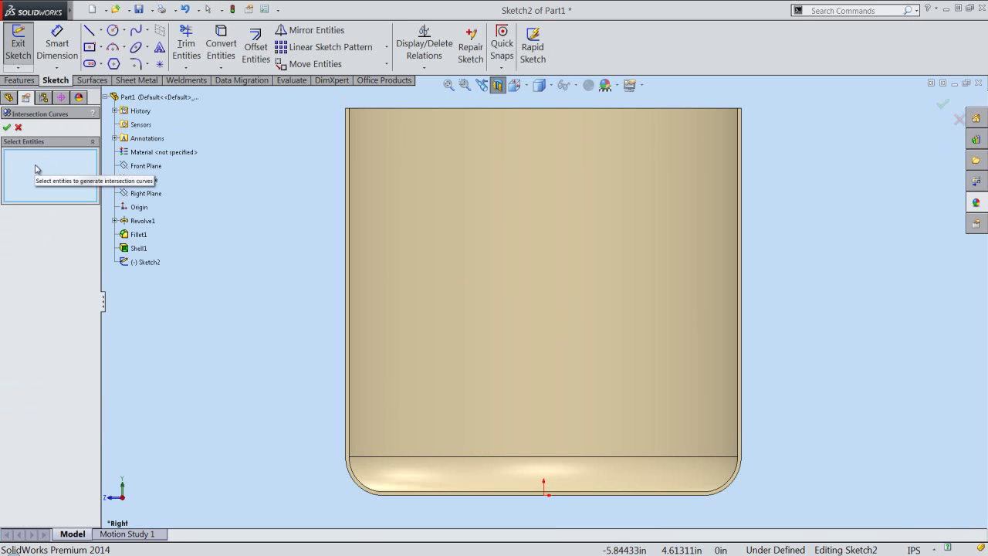
{"action": "left_click", "coordinate": [139, 98]}
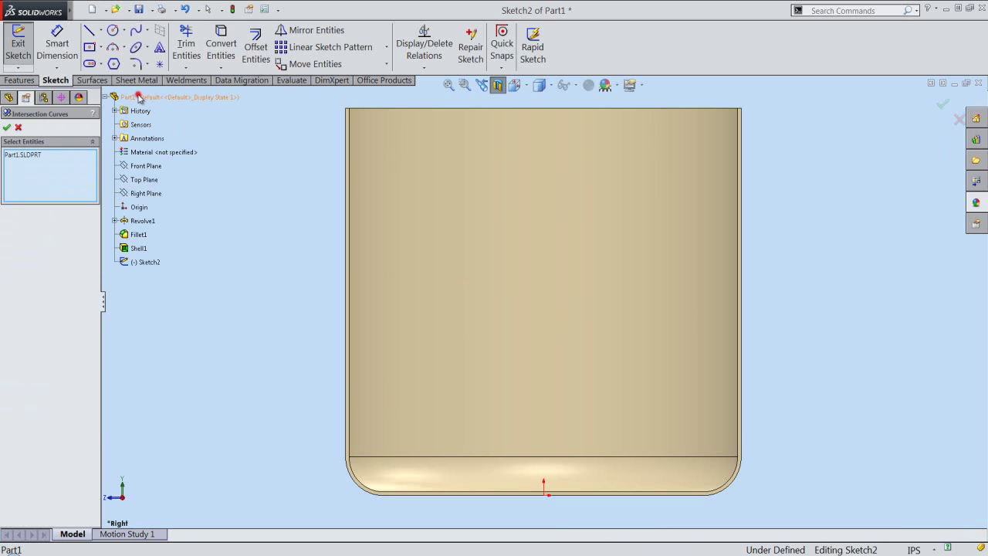
{"action": "left_click", "coordinate": [8, 128]}
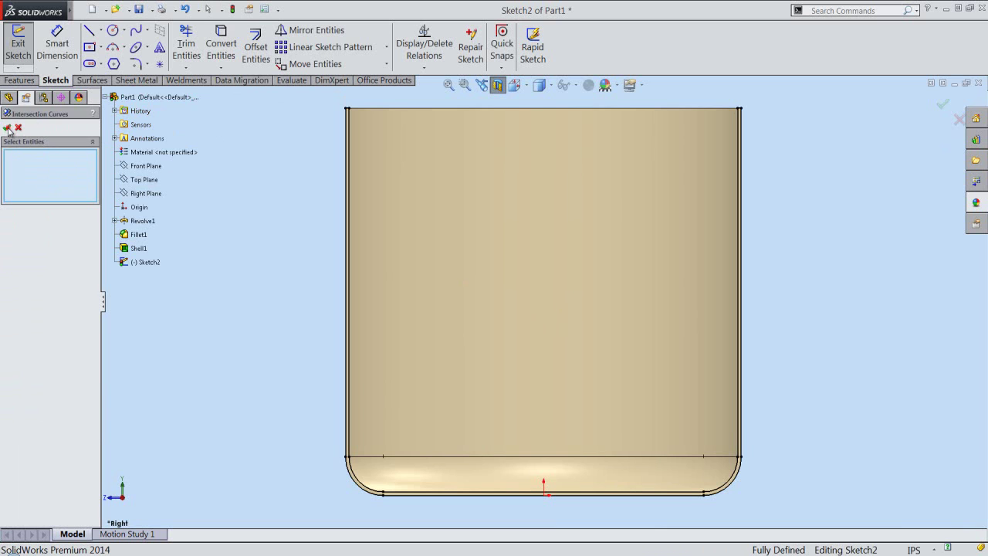
{"action": "left_click", "coordinate": [8, 128]}
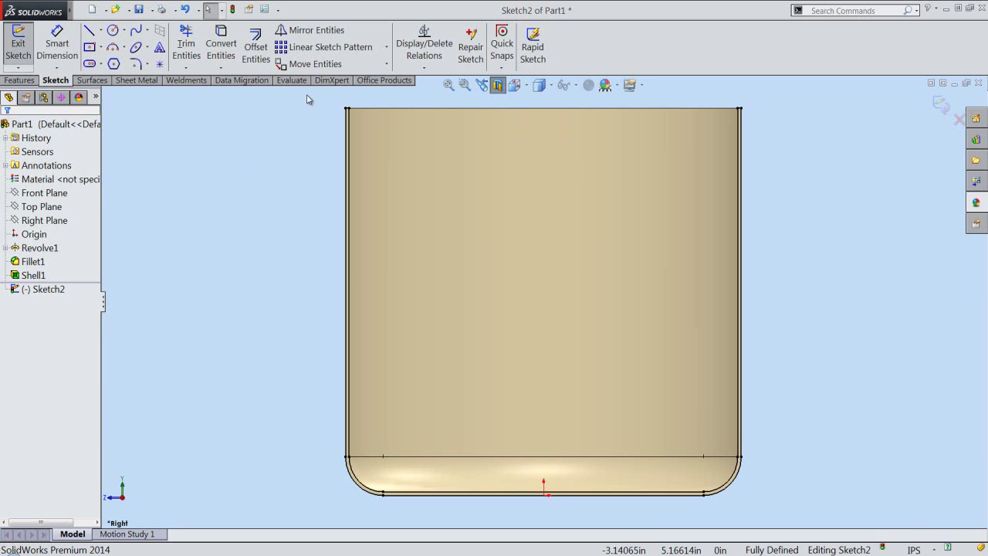
{"action": "left_click_drag", "start_coordinate": [307, 94], "coordinate": [794, 499]}
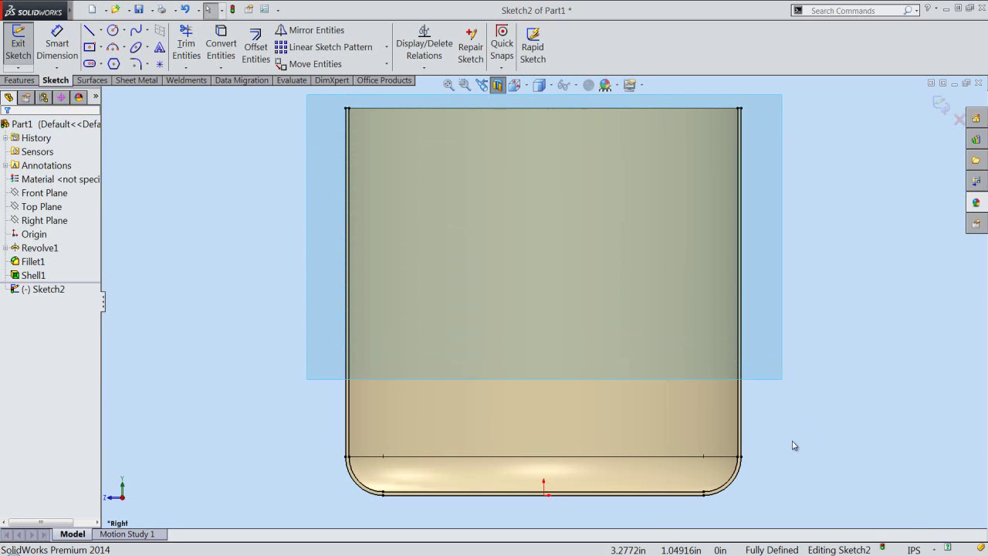
{"action": "left_click_drag", "start_coordinate": [794, 499], "coordinate": [793, 509]}
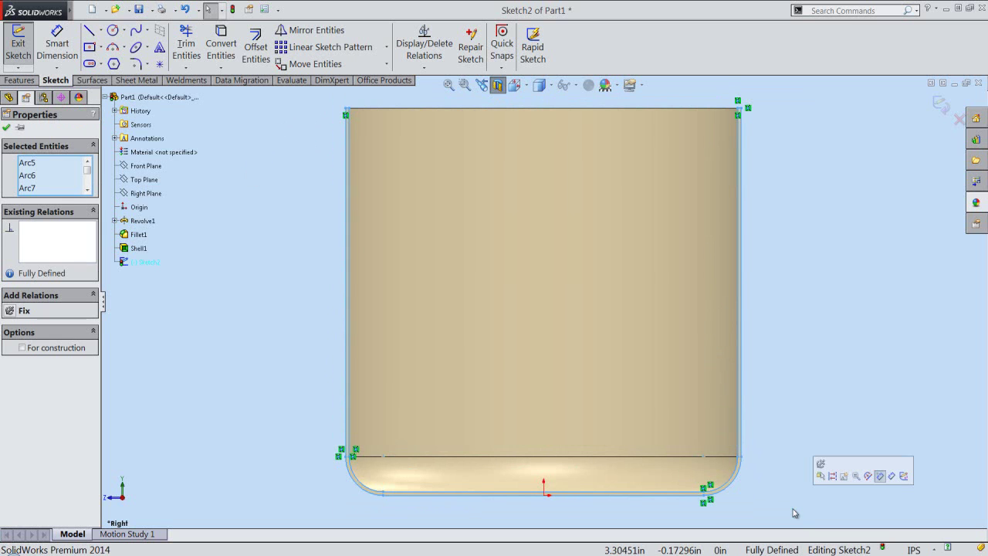
{"action": "left_click", "coordinate": [830, 475]}
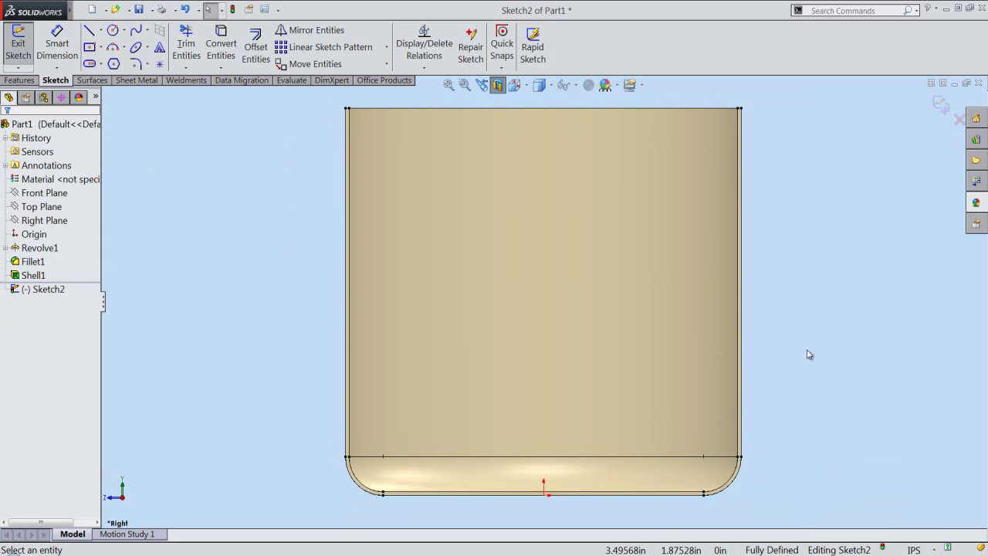
- Draw an infinite-length vertical centreline through the sketch origin
{"action": "right_click", "coordinate": [774, 192]}
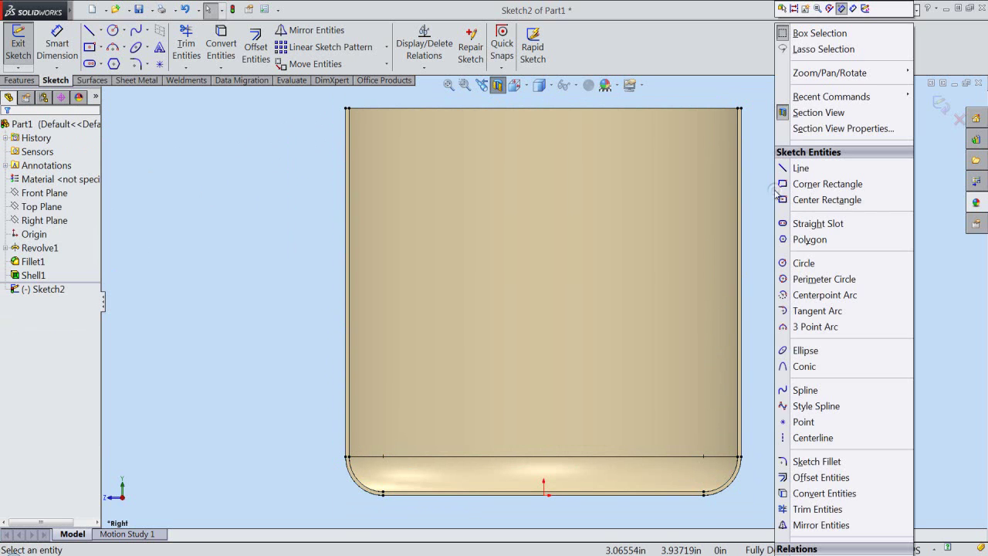
{"action": "left_click", "coordinate": [802, 437]}
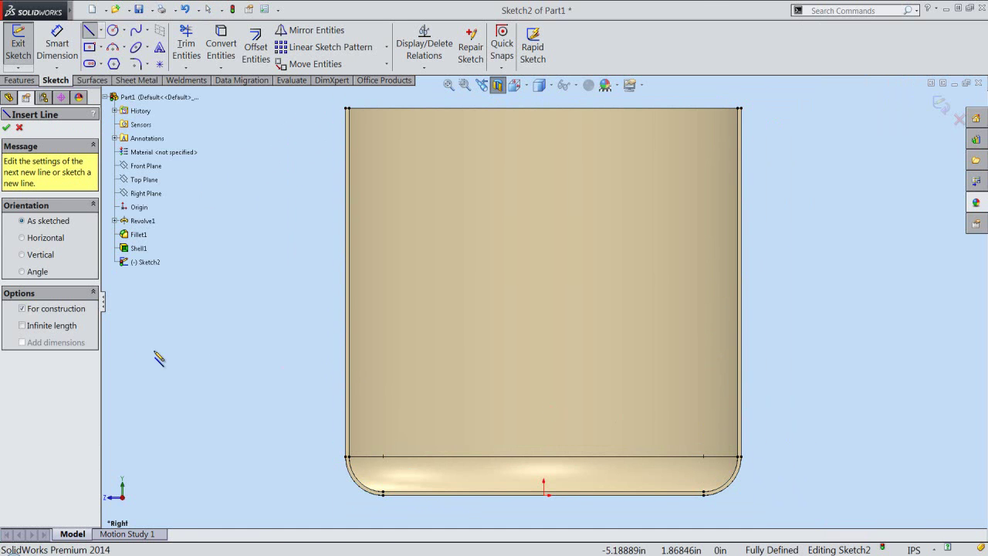
{"action": "left_click", "coordinate": [23, 325]}
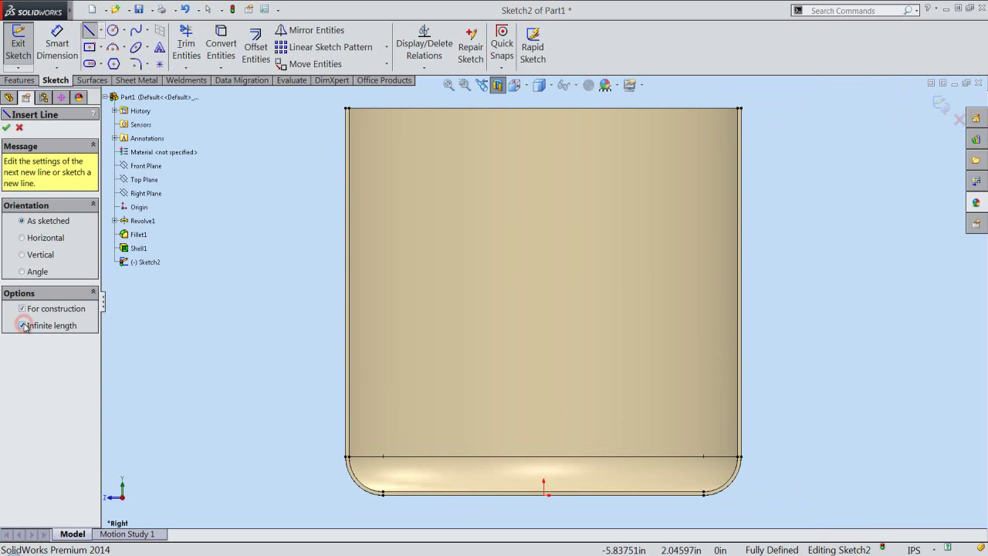
{"action": "left_click", "coordinate": [24, 255]}
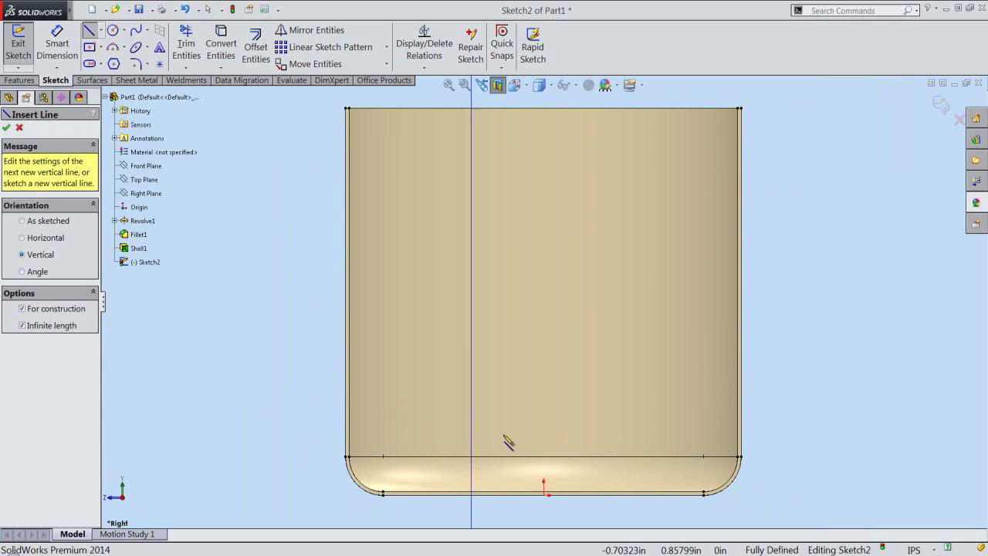
{"action": "left_click", "coordinate": [544, 494]}
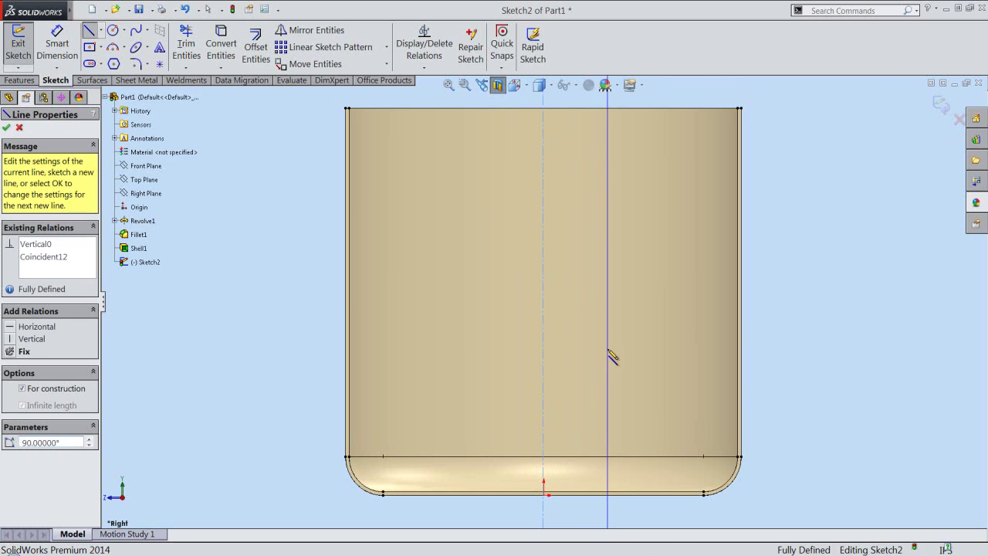
{"action": "right_click", "coordinate": [610, 309]}
{"action": "left_click", "coordinate": [632, 123]}
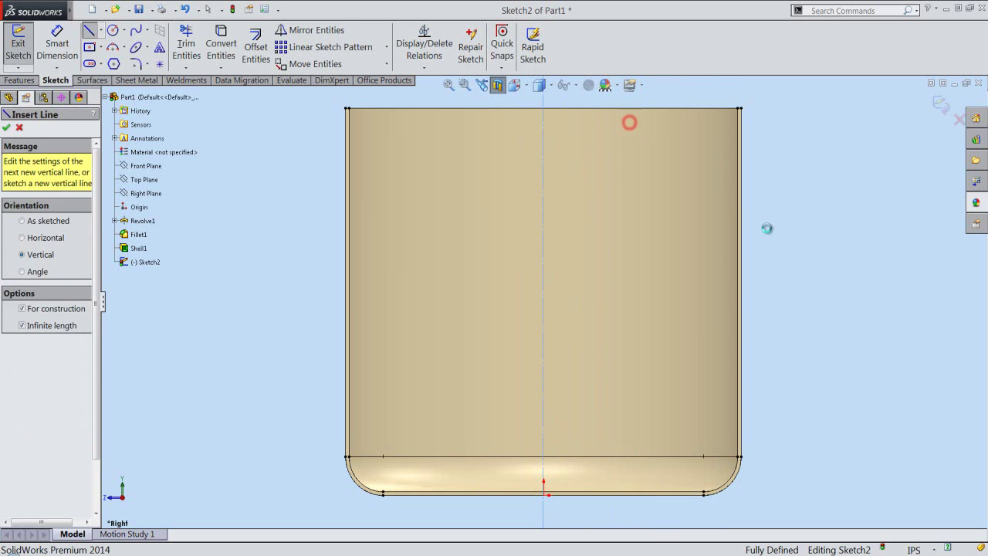
- Draw a small circle beside the mug's top-right rim
{"action": "scroll", "coordinate": [765, 106], "scroll_direction": "down", "scroll_amount": 2}
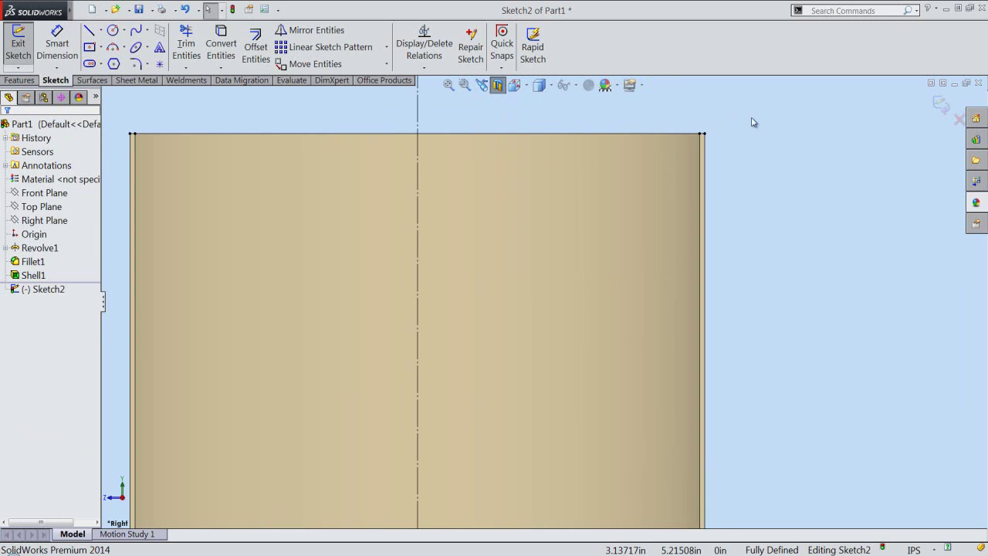
{"action": "scroll", "coordinate": [756, 111], "scroll_direction": "down", "scroll_amount": 2}
{"action": "scroll", "coordinate": [726, 150], "scroll_direction": "down", "scroll_amount": 2}
{"action": "scroll", "coordinate": [711, 167], "scroll_direction": "down", "scroll_amount": 1}
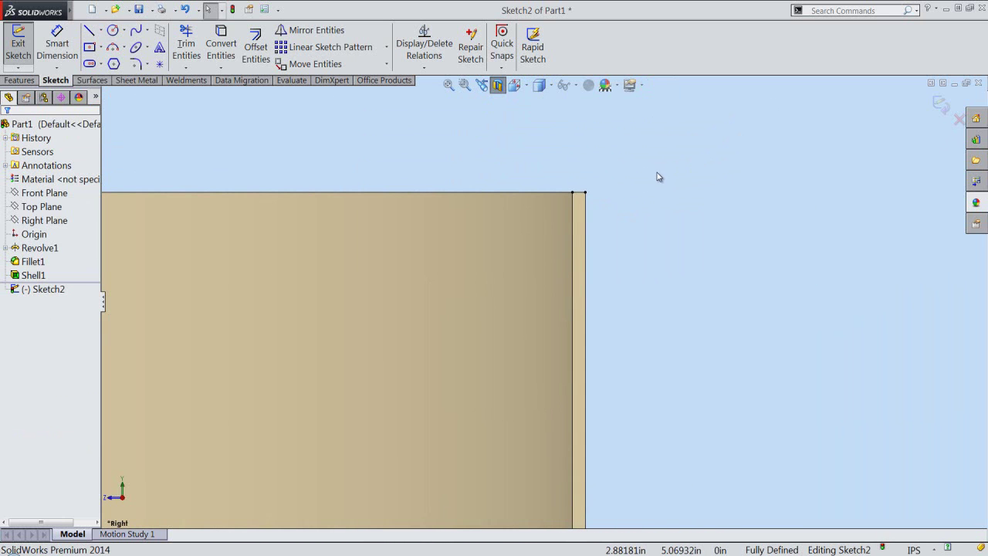
{"action": "right_click", "coordinate": [658, 173]}
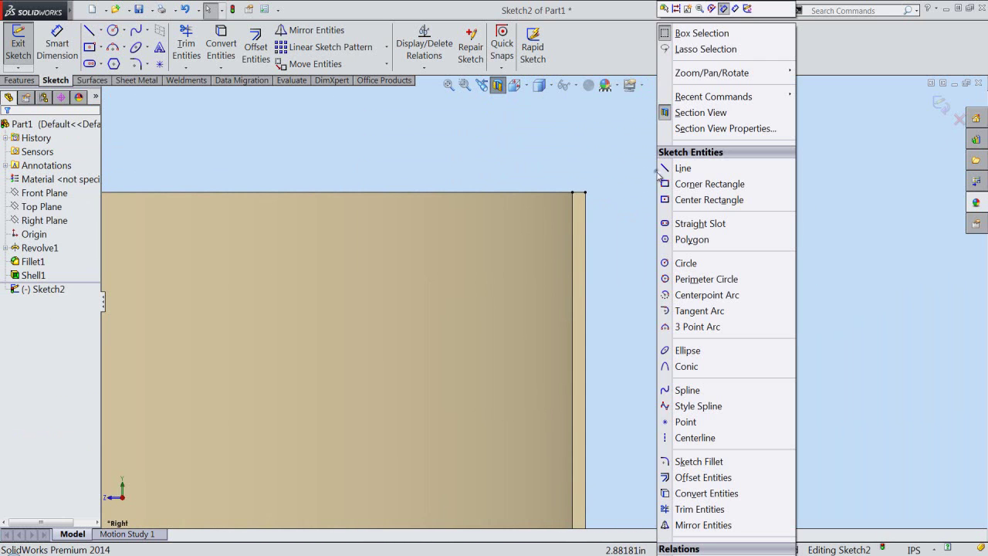
{"action": "left_click", "coordinate": [682, 264]}
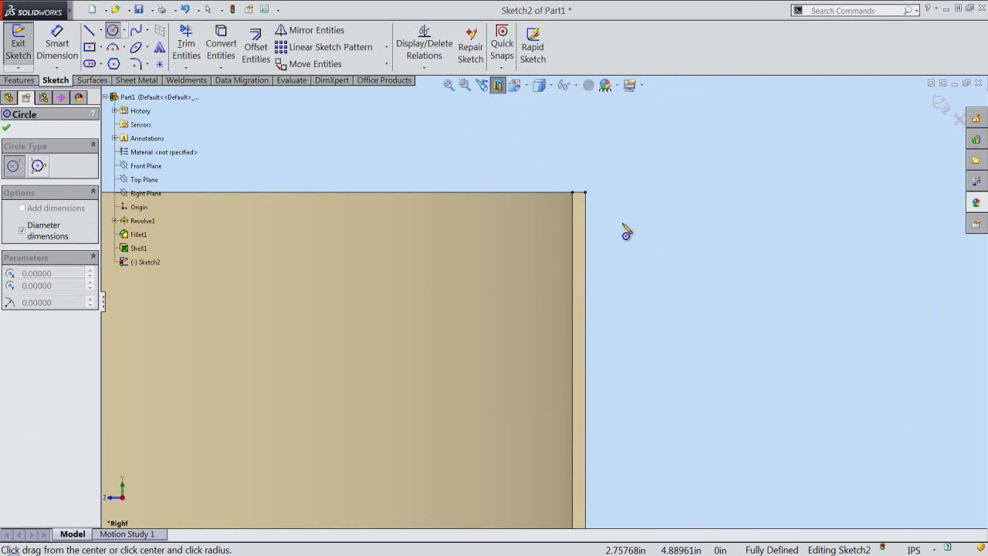
{"action": "left_click", "coordinate": [623, 201]}
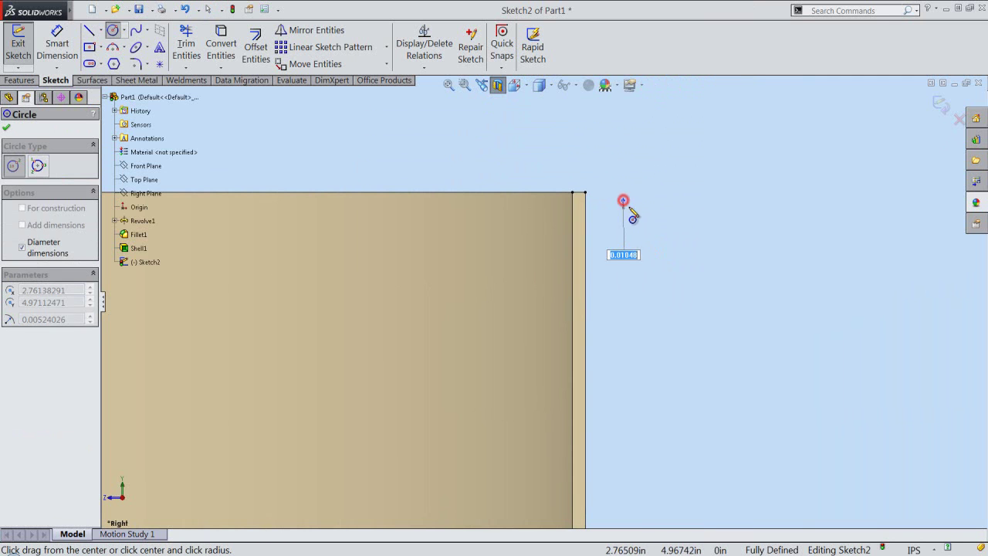
{"action": "left_click", "coordinate": [642, 220]}
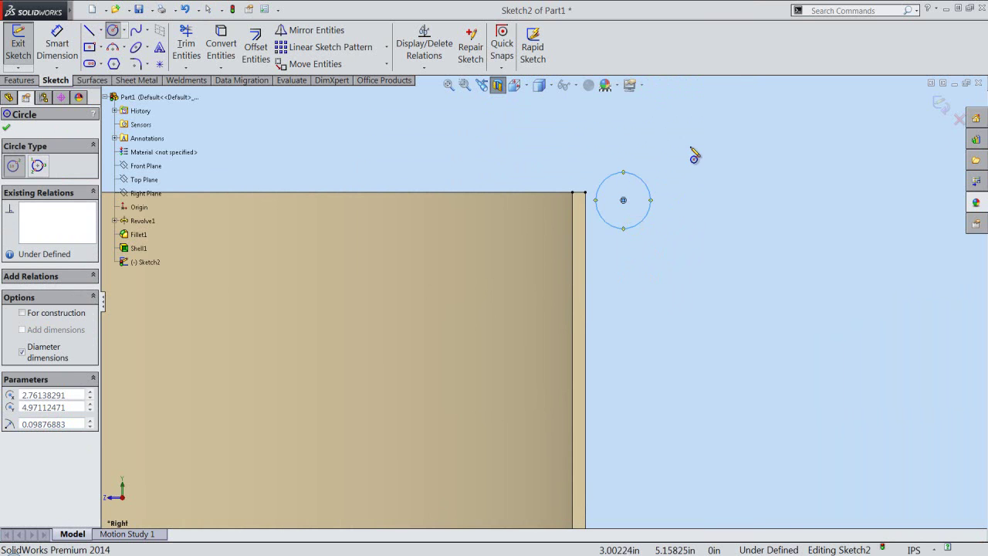
{"action": "right_click", "coordinate": [674, 168]}
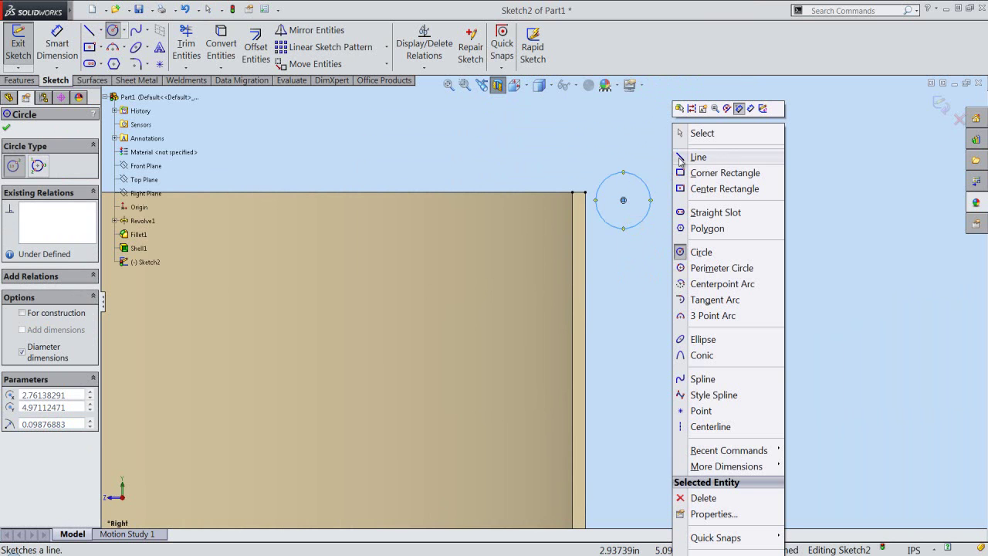
{"action": "left_click", "coordinate": [698, 133]}
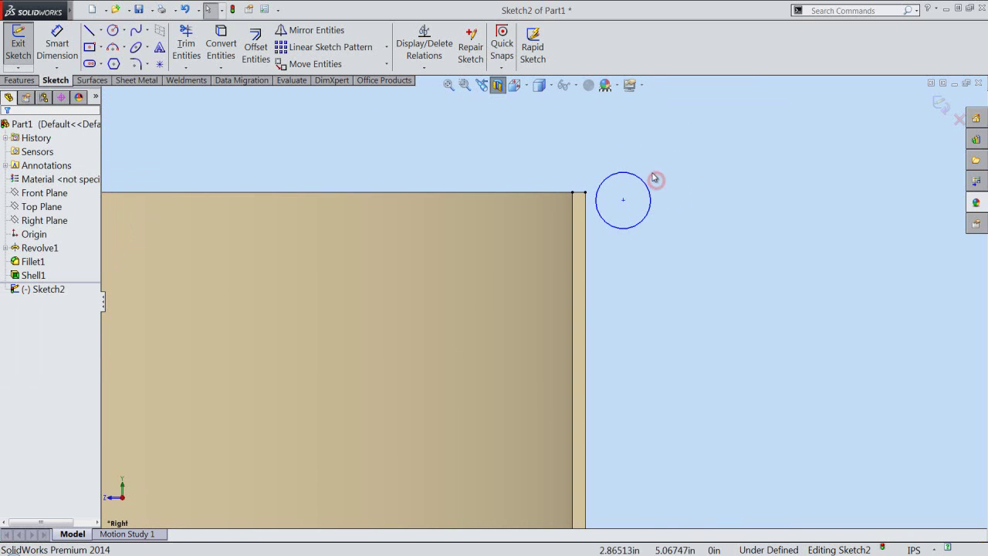
- Make the circle tangent to both the mug's top edge and outer side edge
{"action": "left_click", "coordinate": [623, 171]}
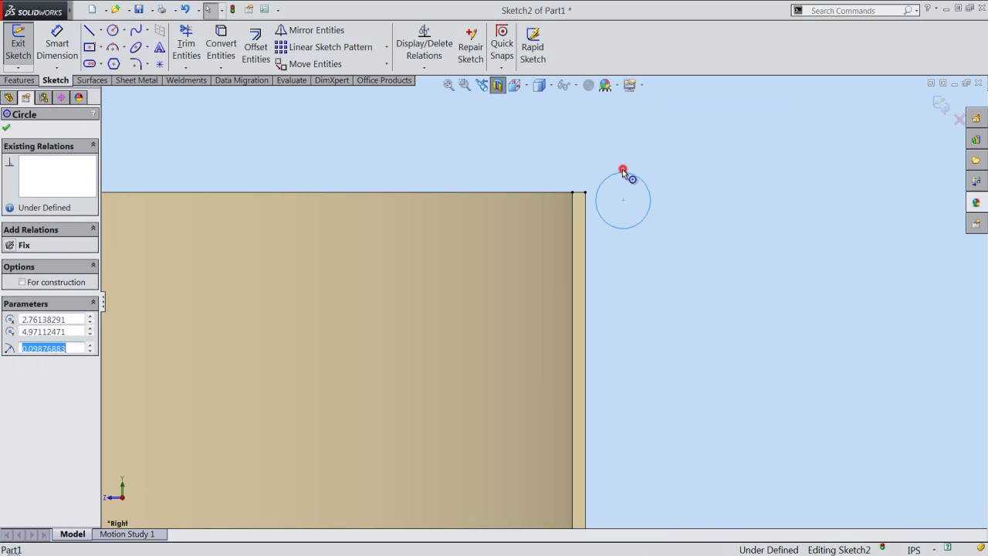
{"action": "left_click", "coordinate": [582, 195], "text": "ctrl"}
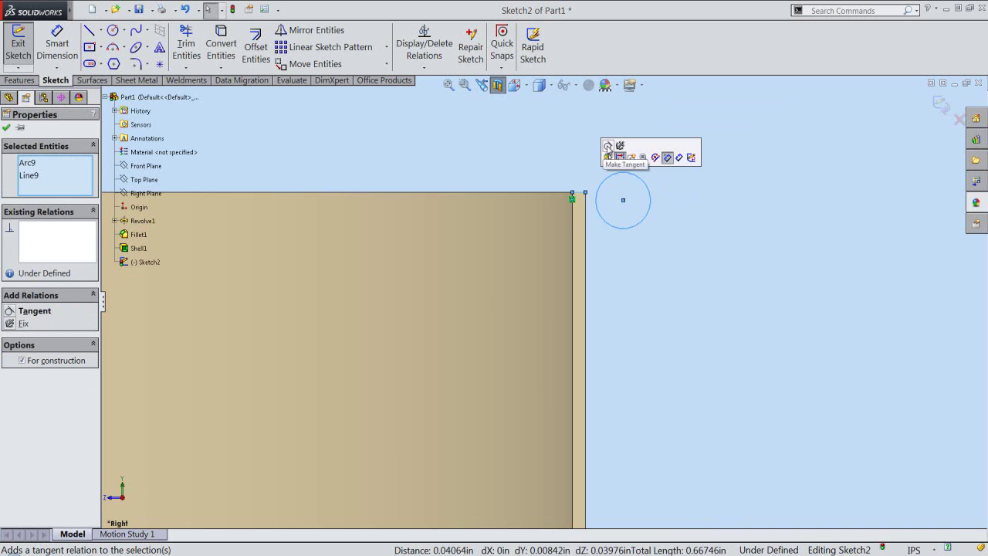
{"action": "left_click", "coordinate": [607, 146]}
{"action": "left_click", "coordinate": [607, 166]}
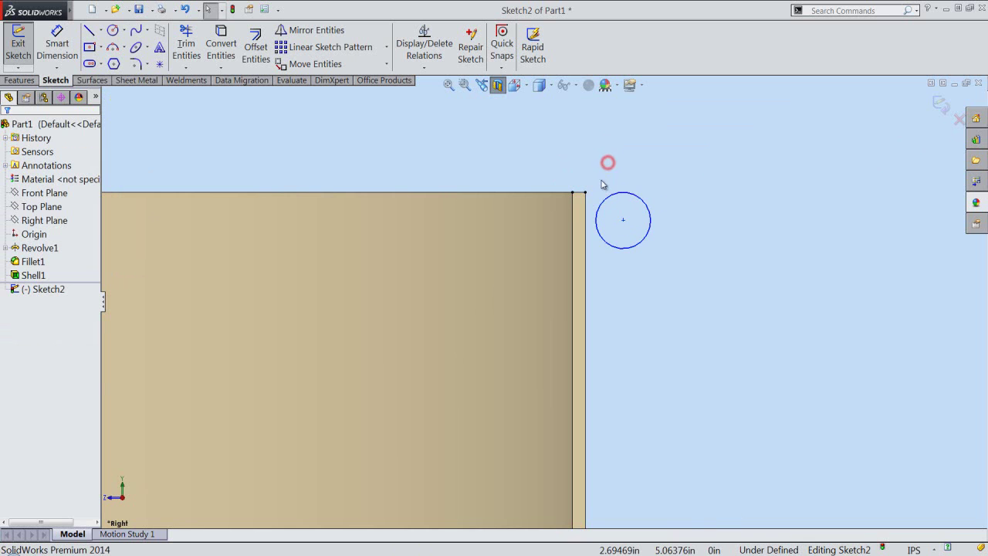
{"action": "left_click", "coordinate": [597, 207]}
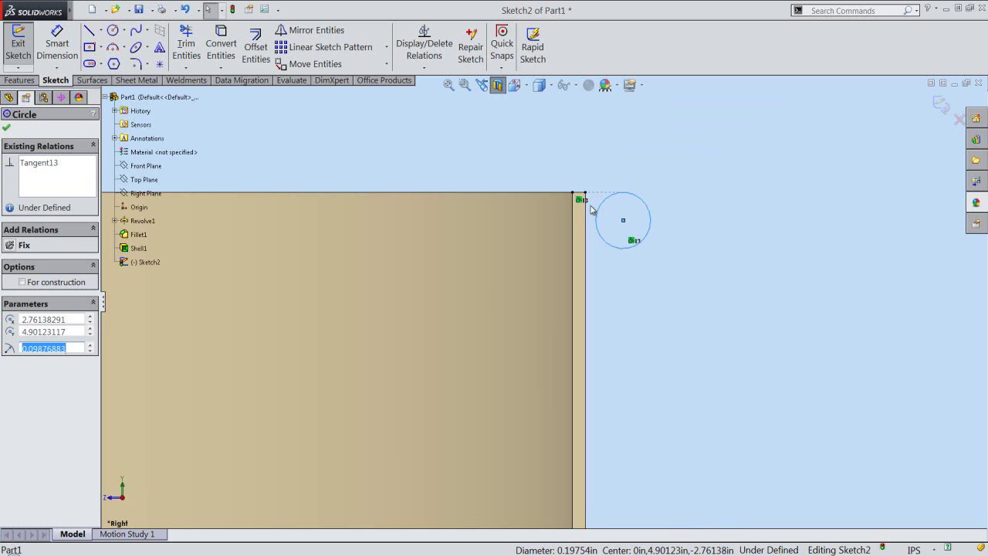
{"action": "left_click", "coordinate": [586, 208], "text": "ctrl"}
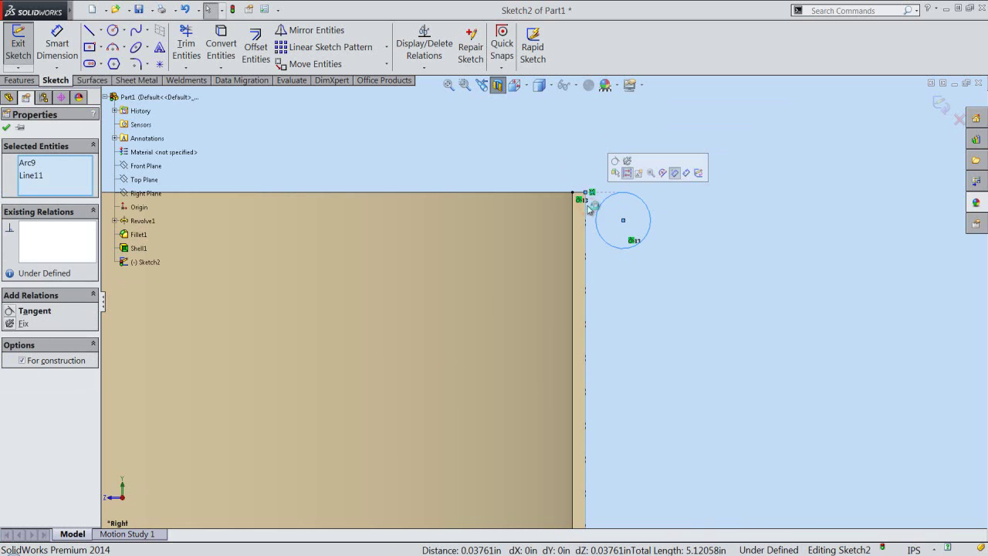
{"action": "left_click", "coordinate": [615, 161]}
{"action": "left_click", "coordinate": [636, 190]}
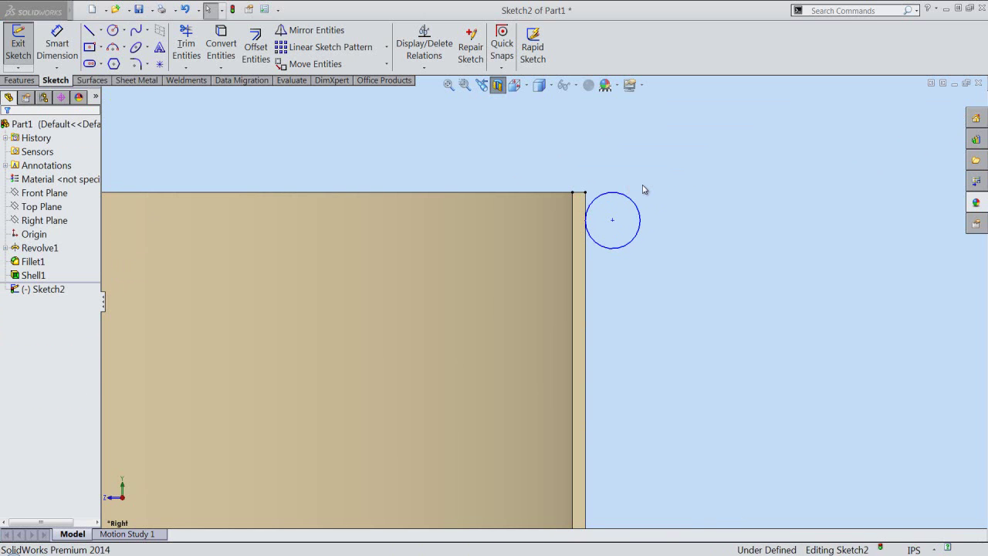
{"action": "right_click", "coordinate": [642, 184]}
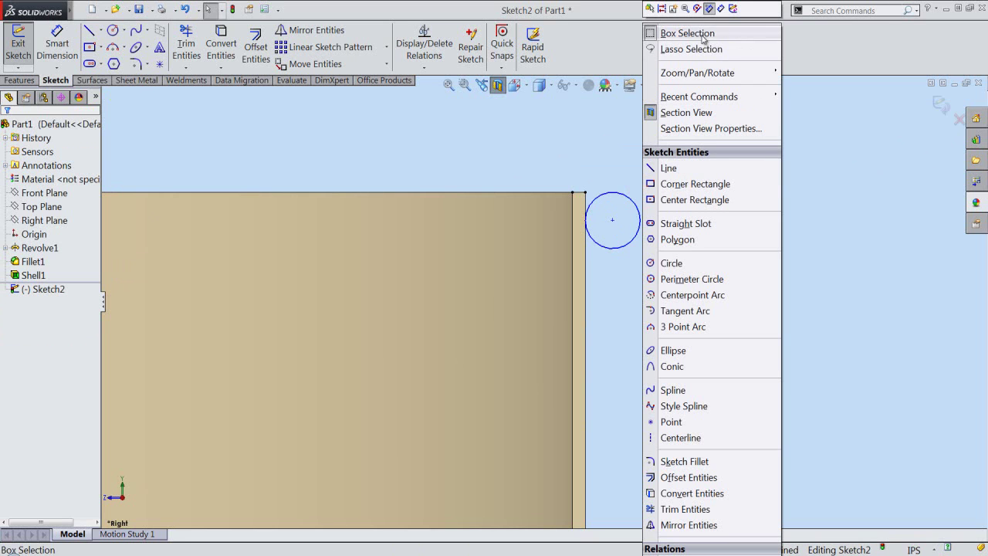
{"action": "left_click", "coordinate": [720, 9]}
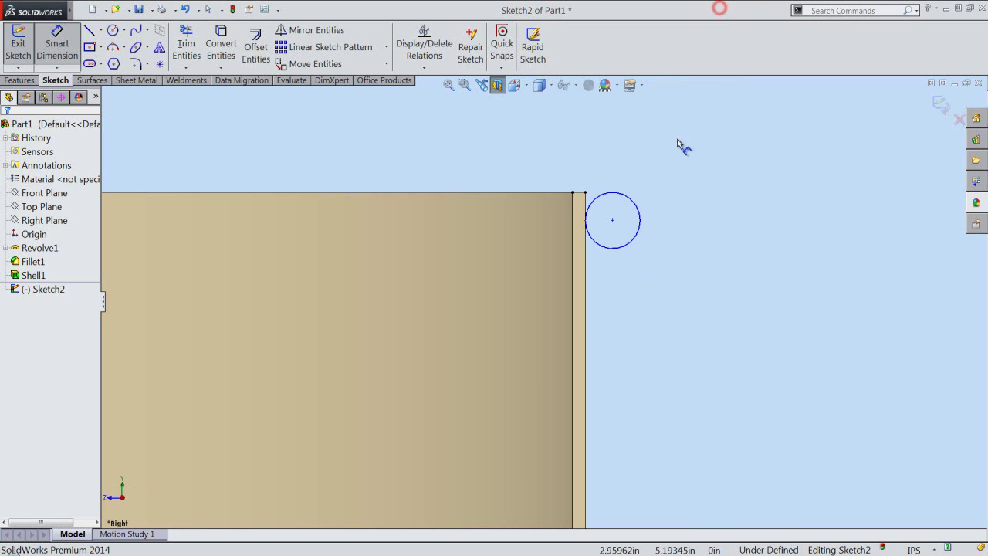
- Dimension the small circle's diameter as 0.04688 in
{"action": "left_click", "coordinate": [637, 208]}
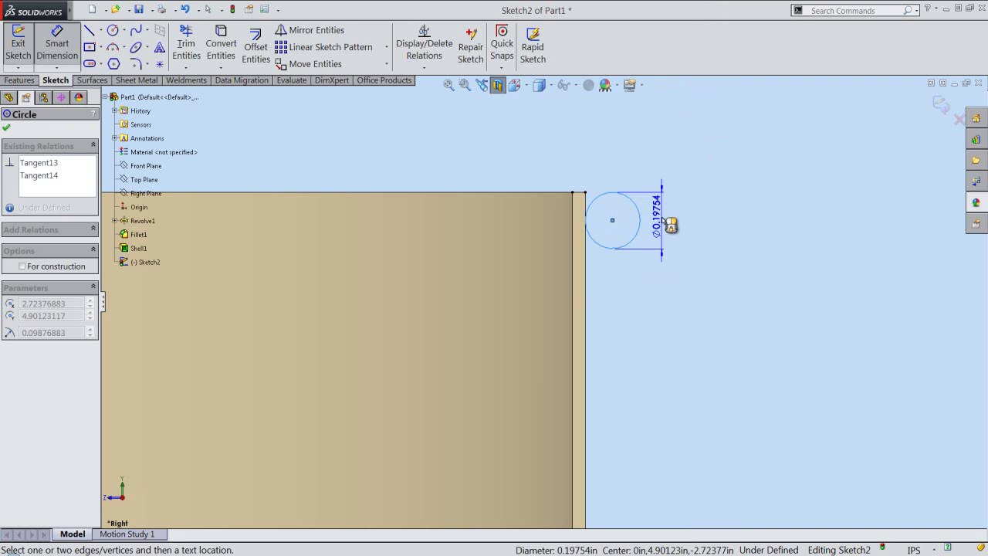
{"action": "left_click", "coordinate": [672, 222]}
{"action": "type", "text": ".04688"}
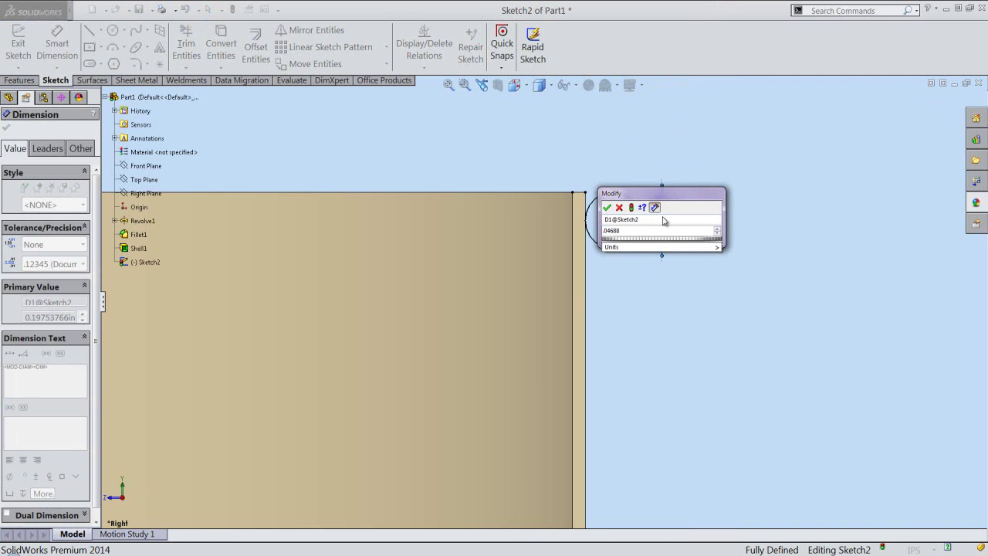
{"action": "key", "text": "Return"}
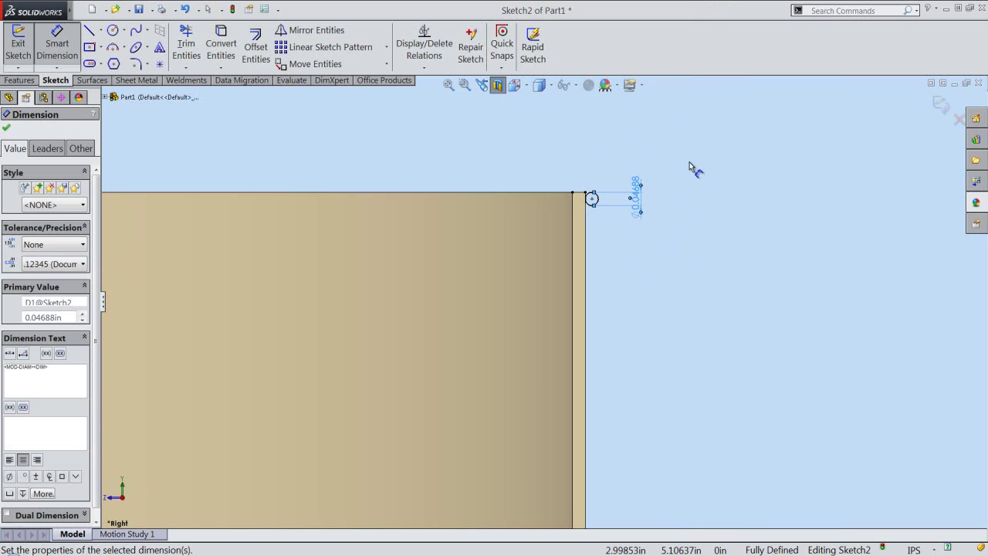
- Draw two horizontal lines from the mug wall to the circle's top and bottom points
{"action": "right_click", "coordinate": [689, 162]}
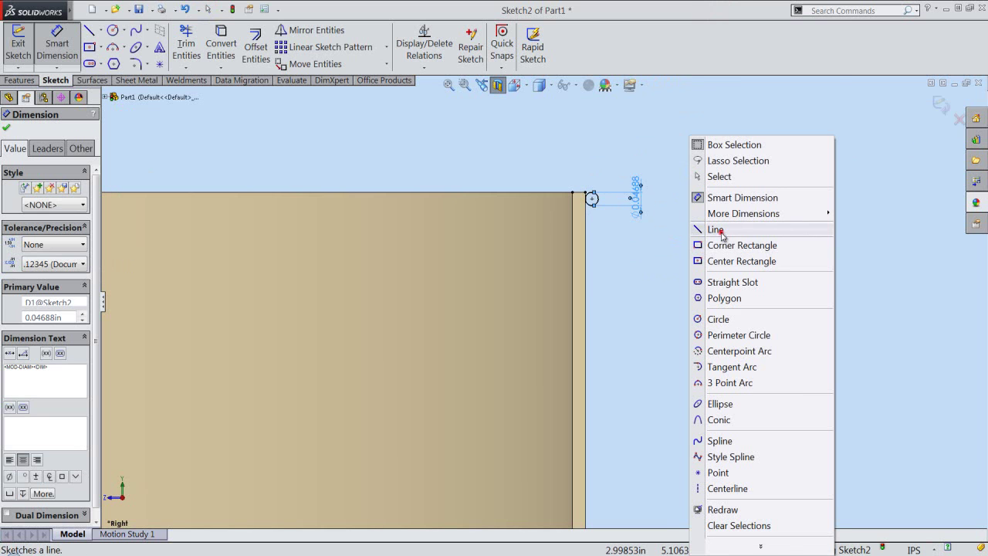
{"action": "left_click", "coordinate": [716, 229]}
{"action": "scroll", "coordinate": [618, 199], "scroll_direction": "down", "scroll_amount": 2}
{"action": "scroll", "coordinate": [595, 216], "scroll_direction": "down", "scroll_amount": 2}
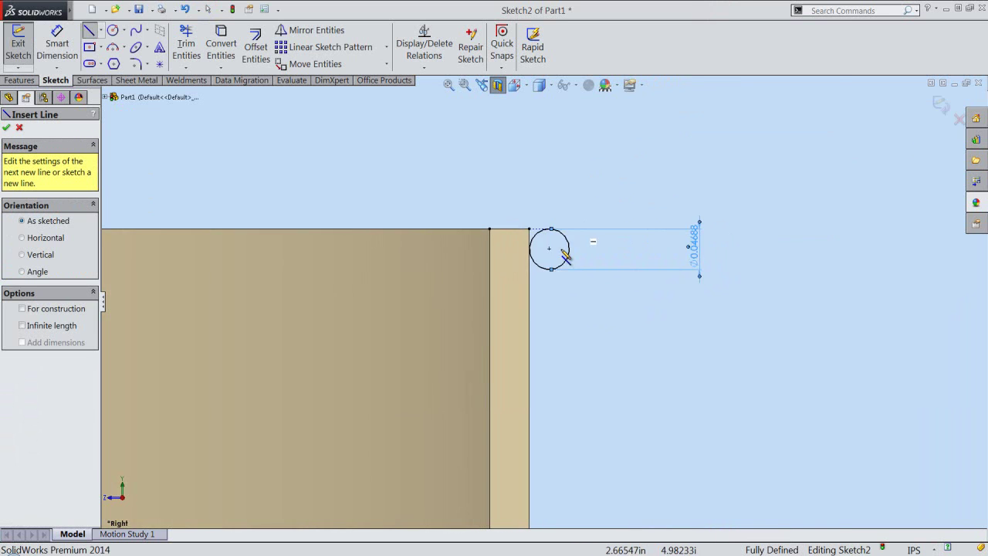
{"action": "scroll", "coordinate": [563, 253], "scroll_direction": "down", "scroll_amount": 3}
{"action": "scroll", "coordinate": [540, 257], "scroll_direction": "down", "scroll_amount": 2}
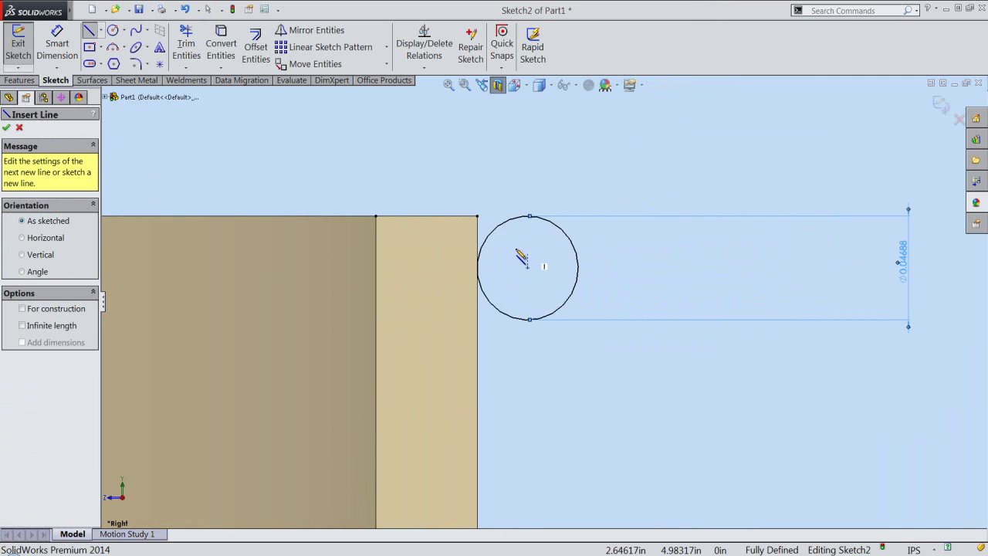
{"action": "left_click", "coordinate": [477, 217]}
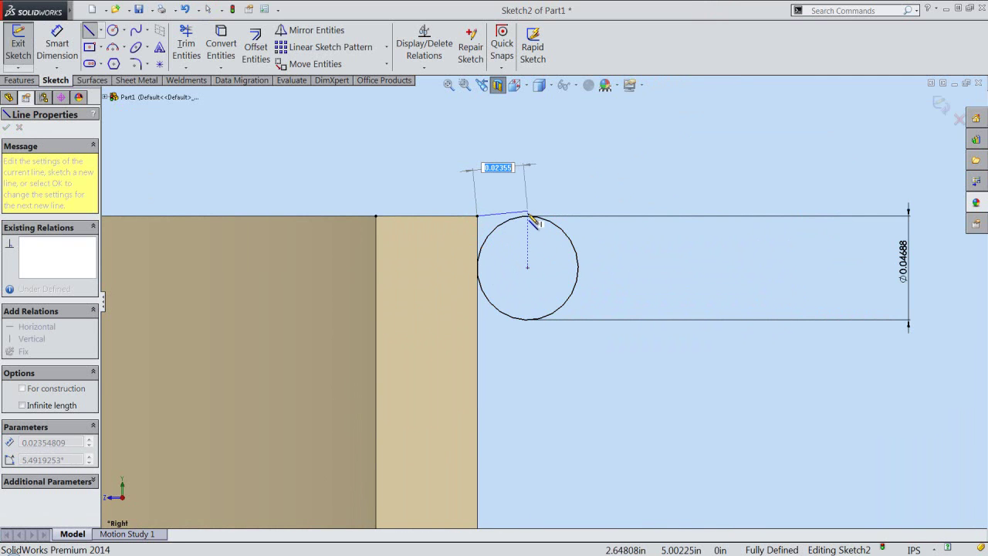
{"action": "left_click", "coordinate": [528, 217]}
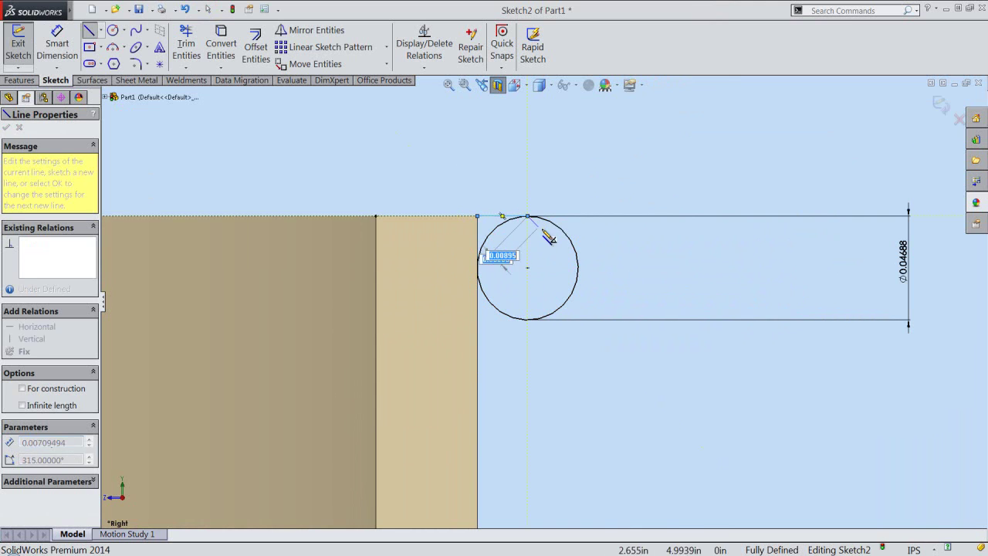
{"action": "key", "text": "Escape"}
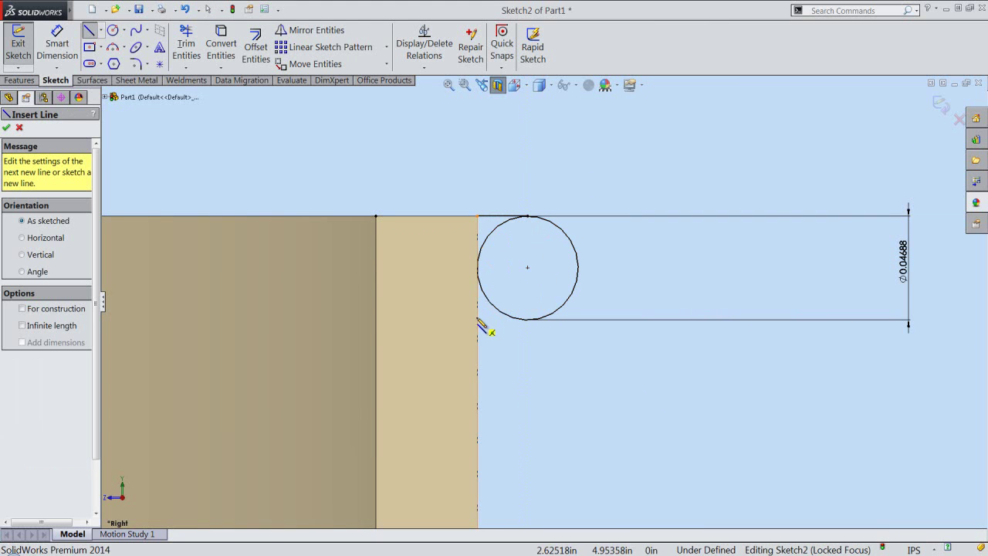
{"action": "left_click", "coordinate": [478, 316]}
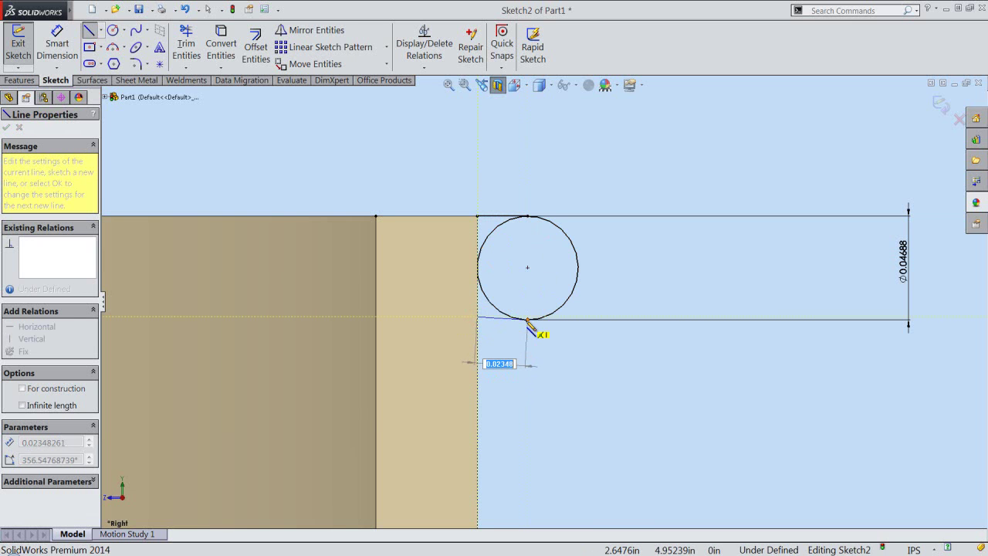
{"action": "left_click", "coordinate": [528, 318]}
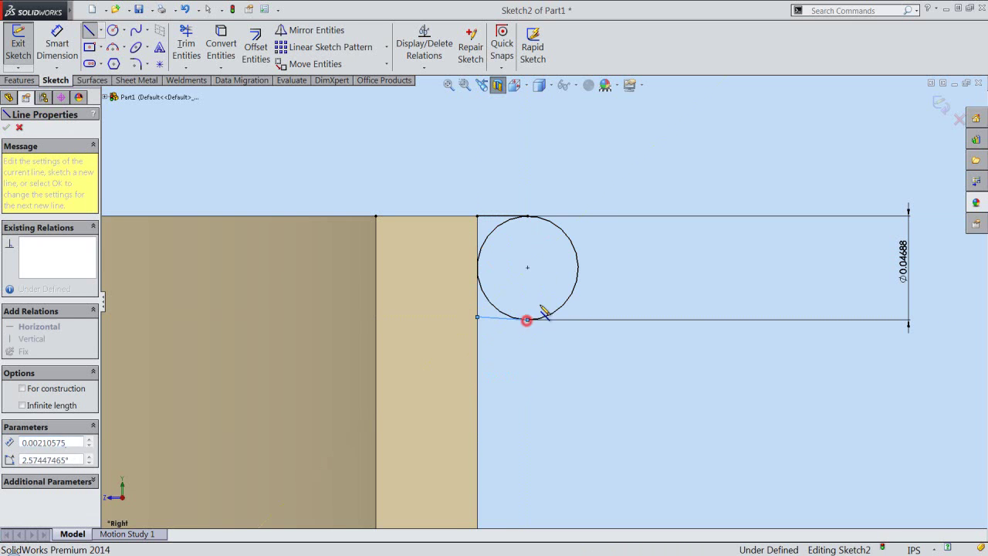
{"action": "right_click", "coordinate": [584, 184]}
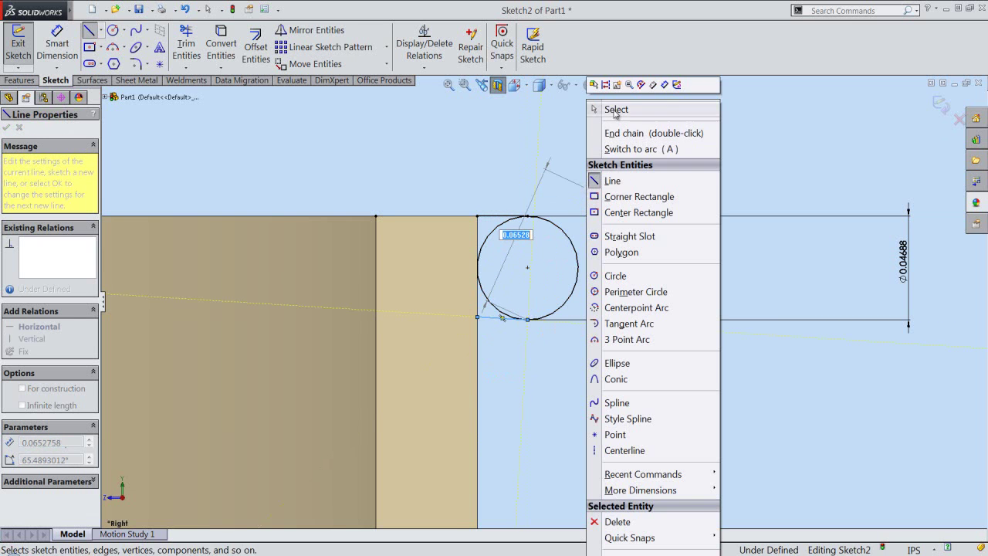
{"action": "left_click", "coordinate": [615, 109]}
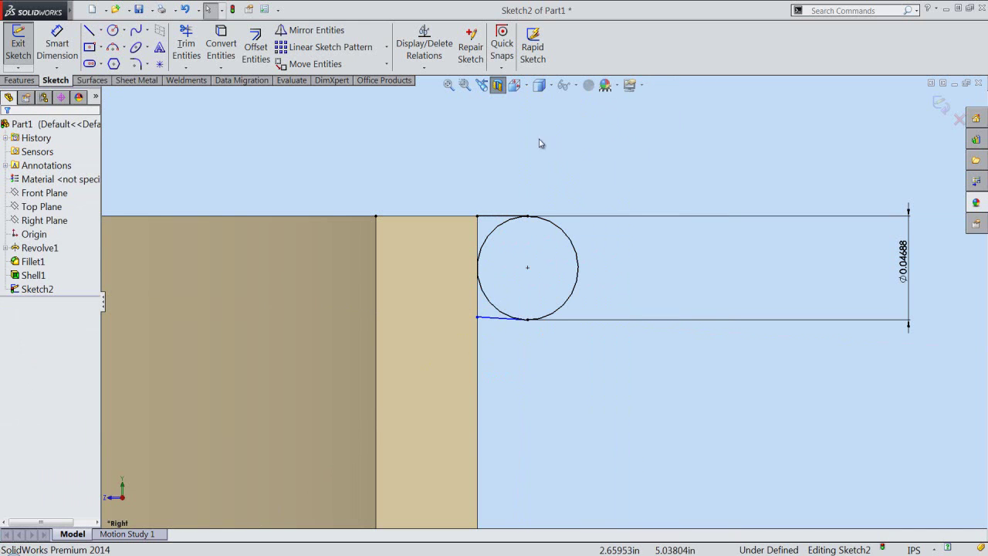
- Make the top and bottom connecting lines parallel
{"action": "left_click", "coordinate": [497, 216]}
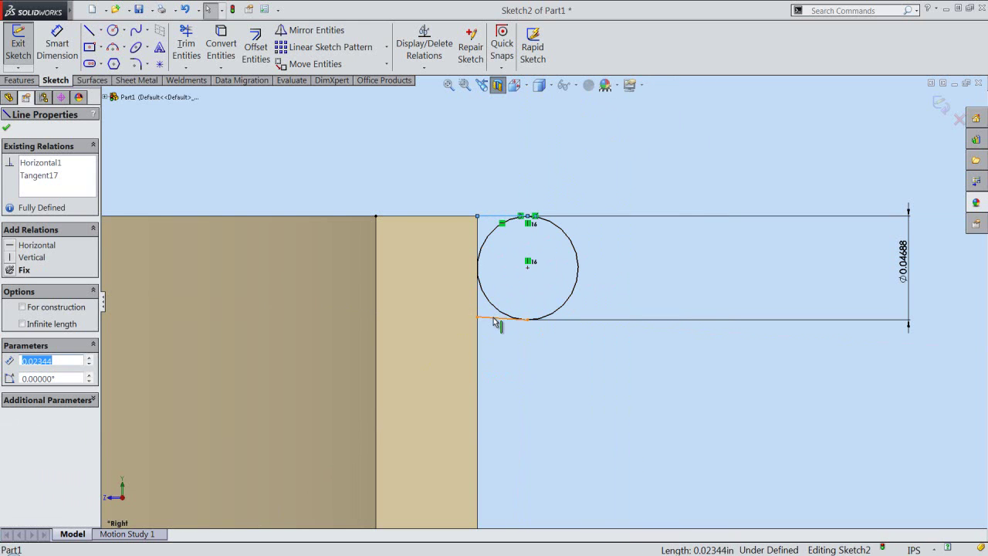
{"action": "left_click", "coordinate": [494, 318]}
{"action": "left_click", "coordinate": [494, 319], "text": "ctrl"}
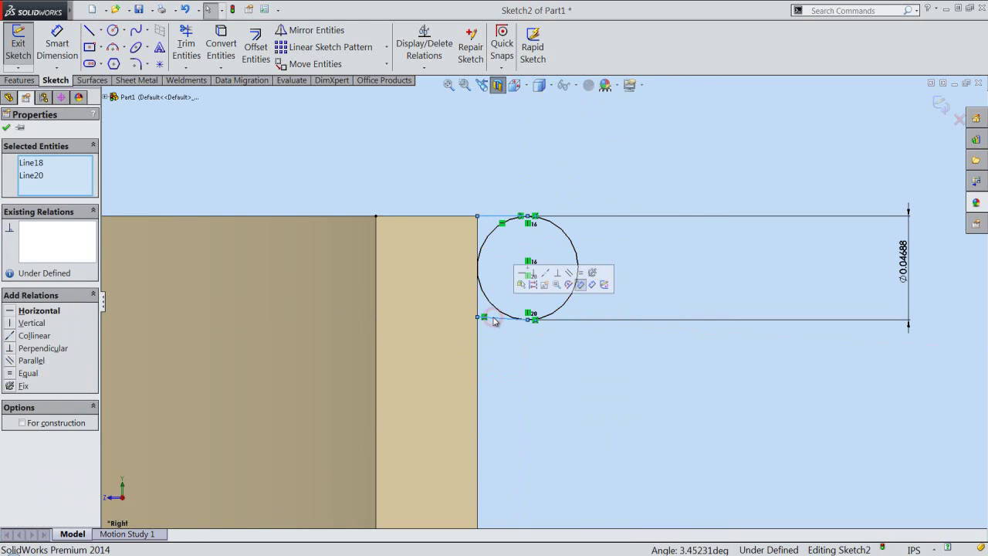
{"action": "left_click", "coordinate": [570, 272]}
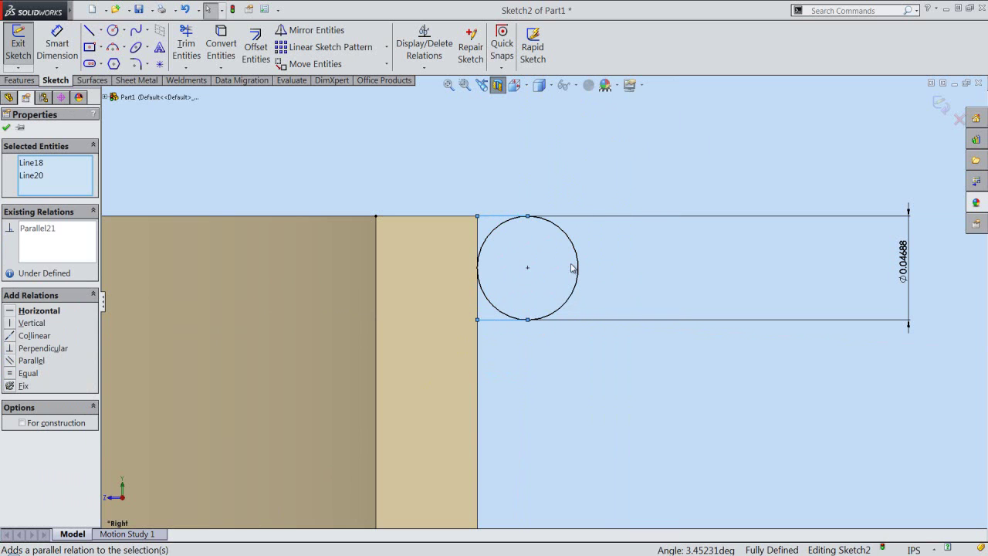
{"action": "left_click", "coordinate": [582, 178]}
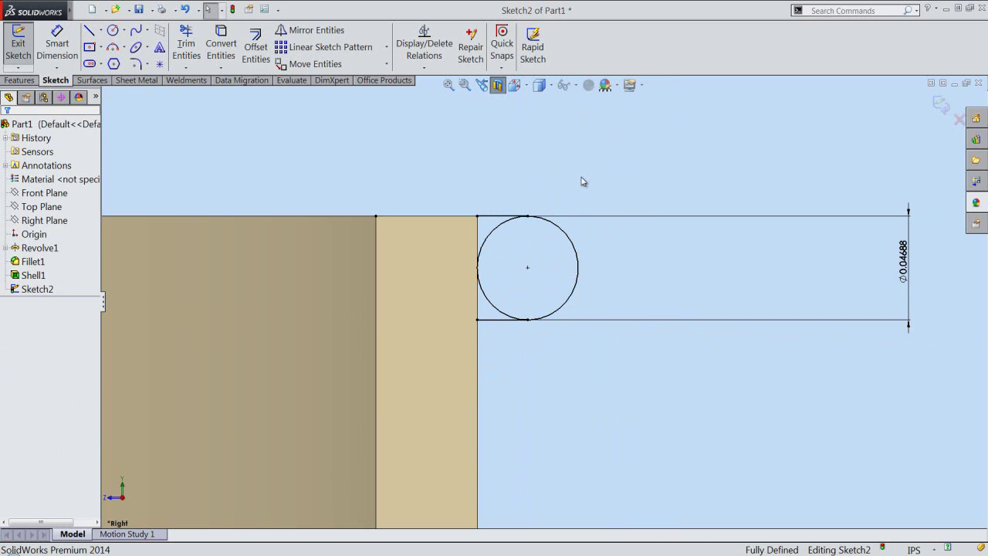
- Draw a vertical line along the wall joining the two connecting lines
{"action": "right_click", "coordinate": [581, 178]}
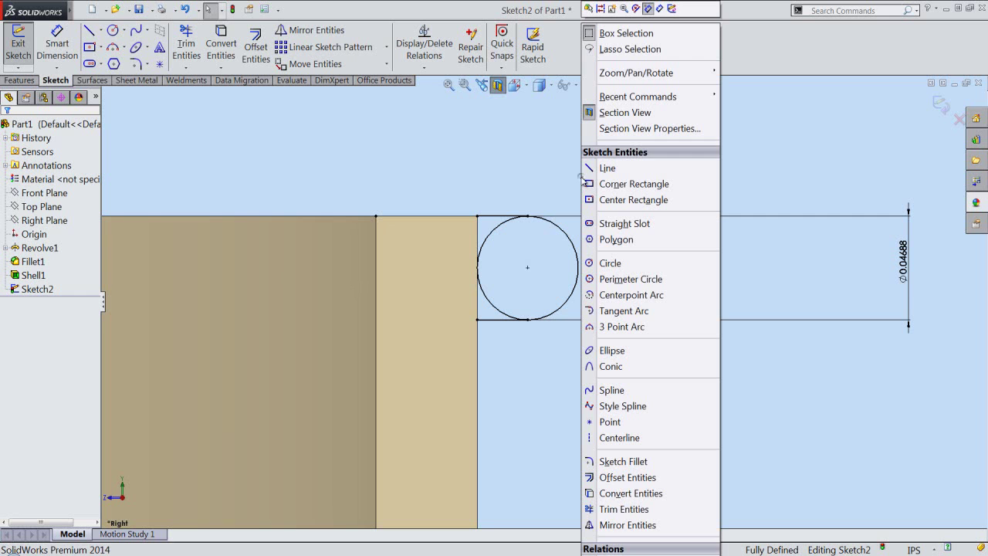
{"action": "left_click", "coordinate": [588, 166]}
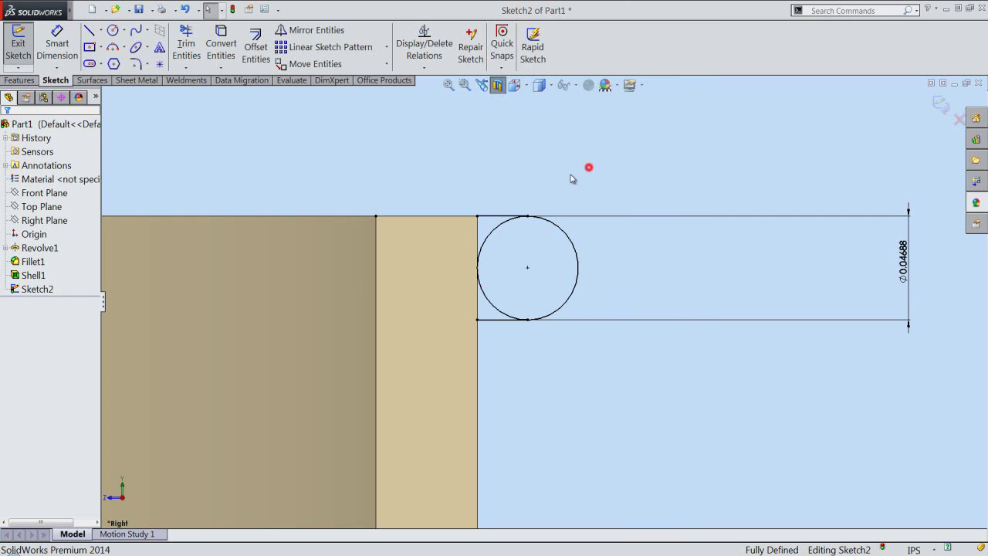
{"action": "left_click", "coordinate": [477, 218]}
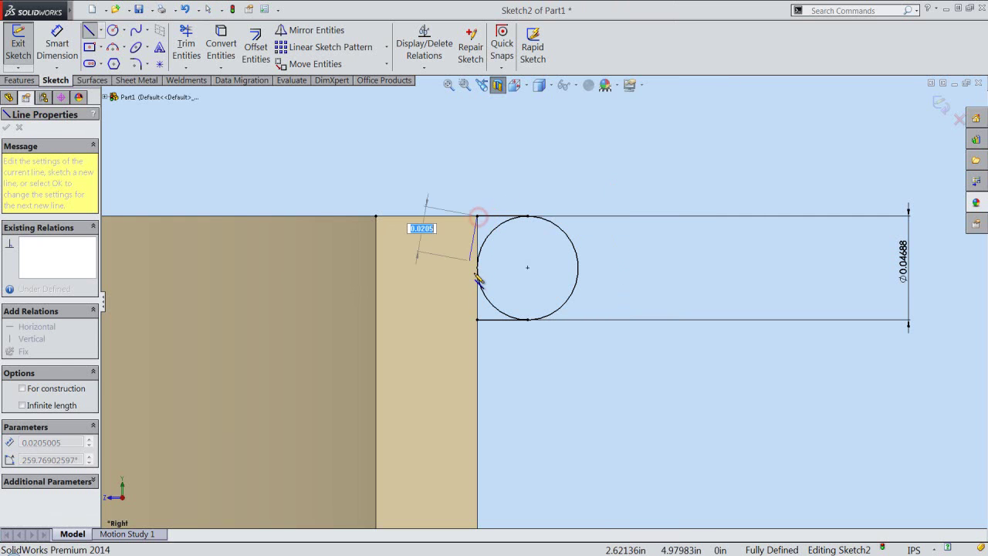
{"action": "left_click", "coordinate": [477, 320]}
{"action": "right_click", "coordinate": [506, 279]}
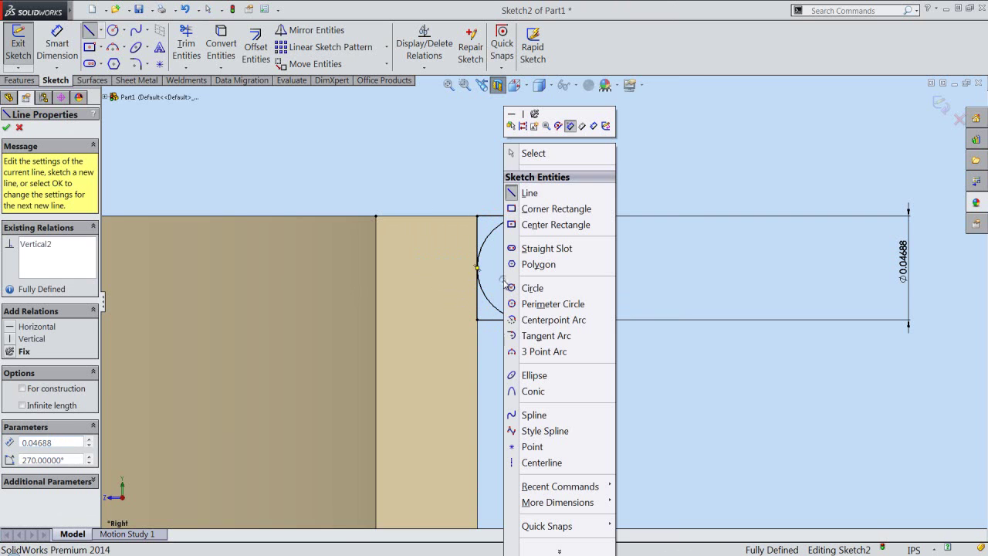
{"action": "left_click", "coordinate": [533, 152]}
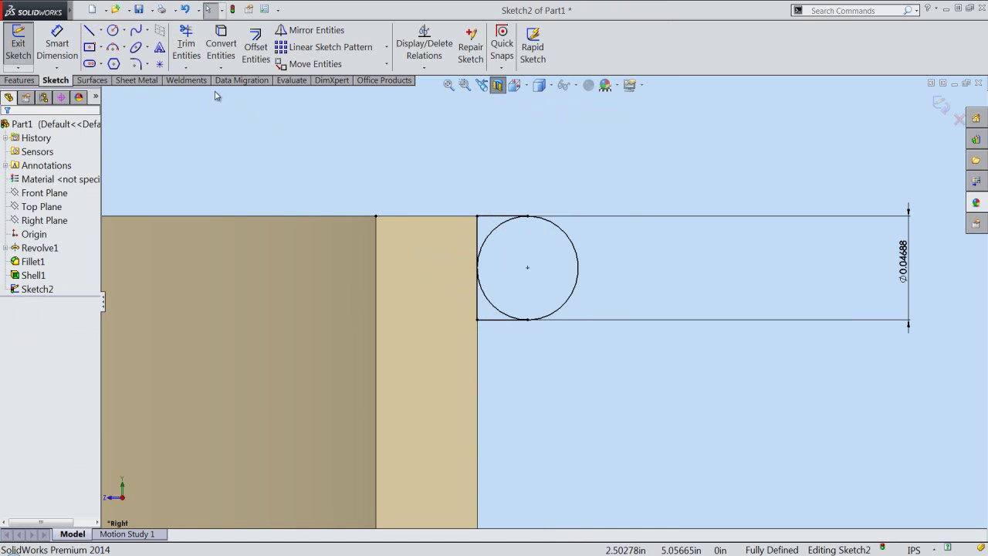
- Trim the circle's upper-left and lower-left arcs, leaving a D-shaped lip profile
{"action": "left_click", "coordinate": [190, 53]}
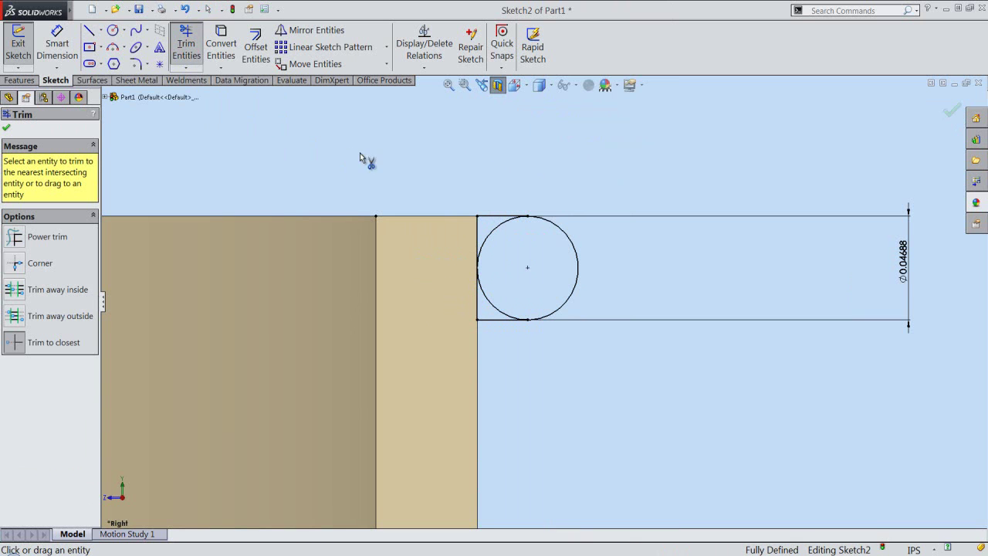
{"action": "left_click", "coordinate": [493, 231]}
{"action": "left_click", "coordinate": [494, 305]}
{"action": "right_click", "coordinate": [549, 190]}
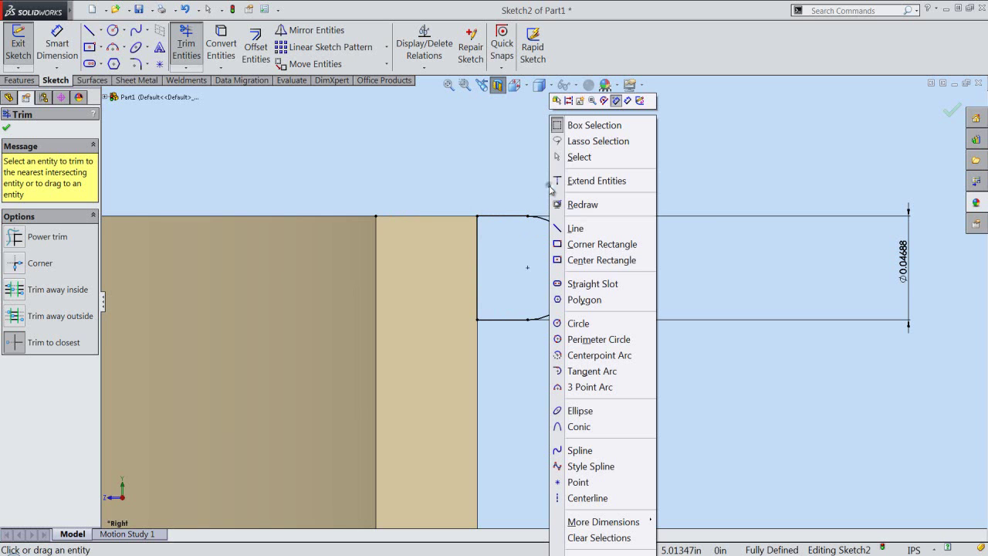
{"action": "left_click", "coordinate": [580, 158]}
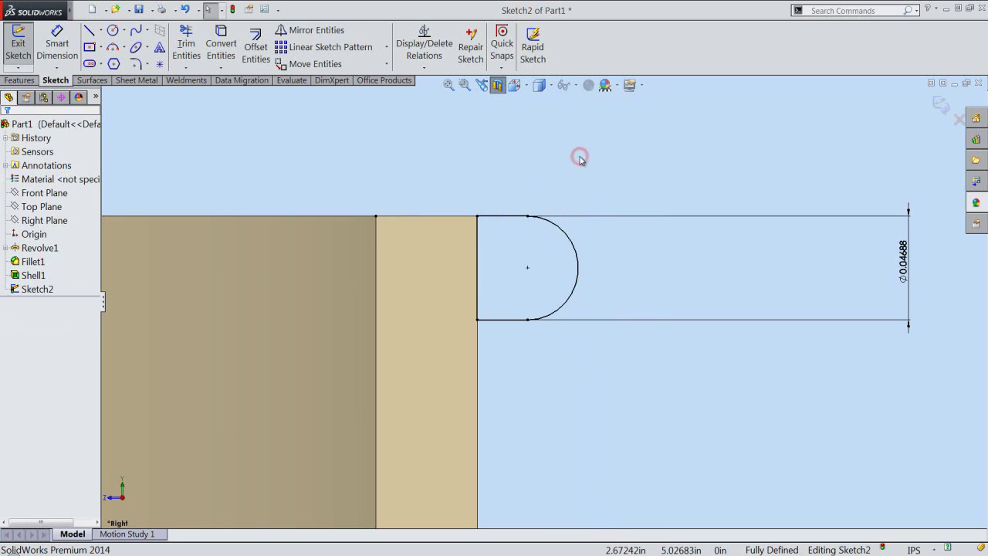
{"action": "right_click", "coordinate": [581, 160]}
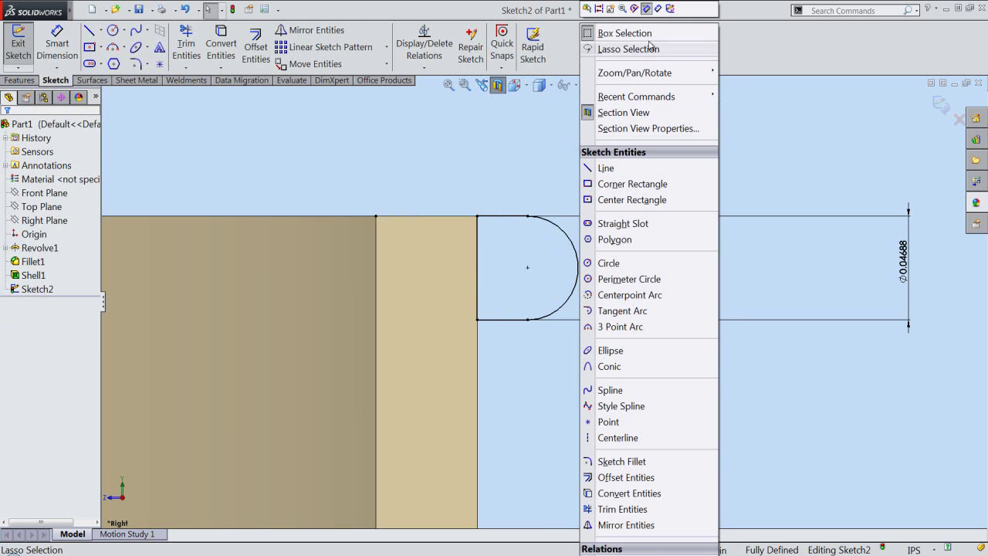
- Revolve the D-shaped profile around the vertical centerline to add a rounded lip
{"action": "left_click", "coordinate": [669, 9]}
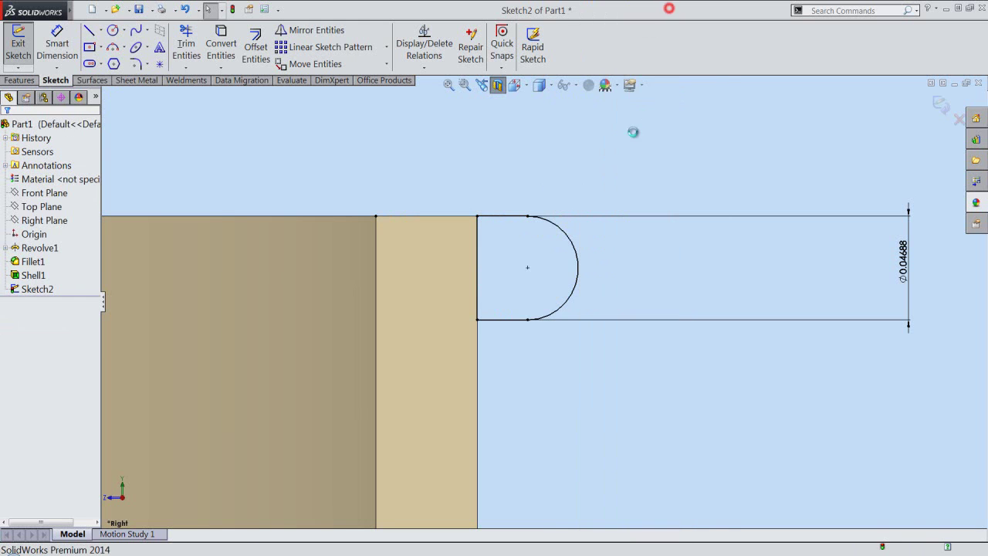
{"action": "scroll", "coordinate": [631, 177], "scroll_direction": "up", "scroll_amount": 2}
{"action": "scroll", "coordinate": [630, 176], "scroll_direction": "up", "scroll_amount": 3}
{"action": "scroll", "coordinate": [599, 188], "scroll_direction": "up", "scroll_amount": 3}
{"action": "scroll", "coordinate": [535, 194], "scroll_direction": "up", "scroll_amount": 2}
{"action": "scroll", "coordinate": [518, 198], "scroll_direction": "up", "scroll_amount": 2}
{"action": "scroll", "coordinate": [506, 202], "scroll_direction": "up", "scroll_amount": 2}
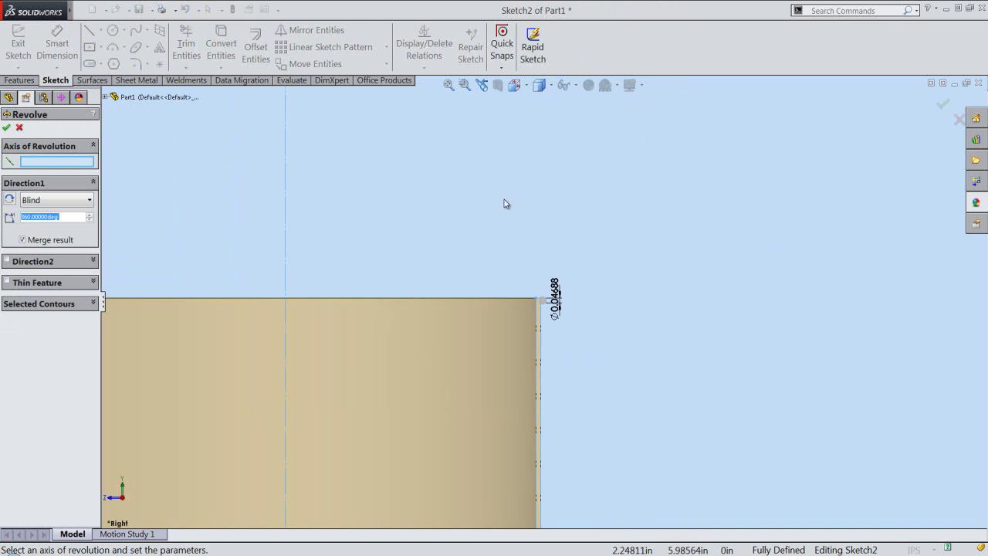
{"action": "left_click", "coordinate": [285, 244]}
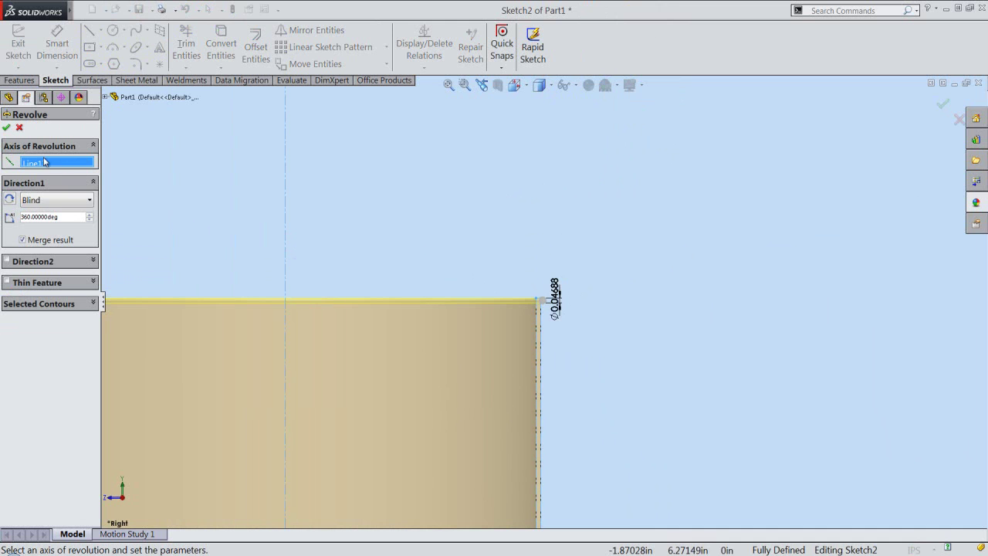
{"action": "left_click", "coordinate": [6, 129]}
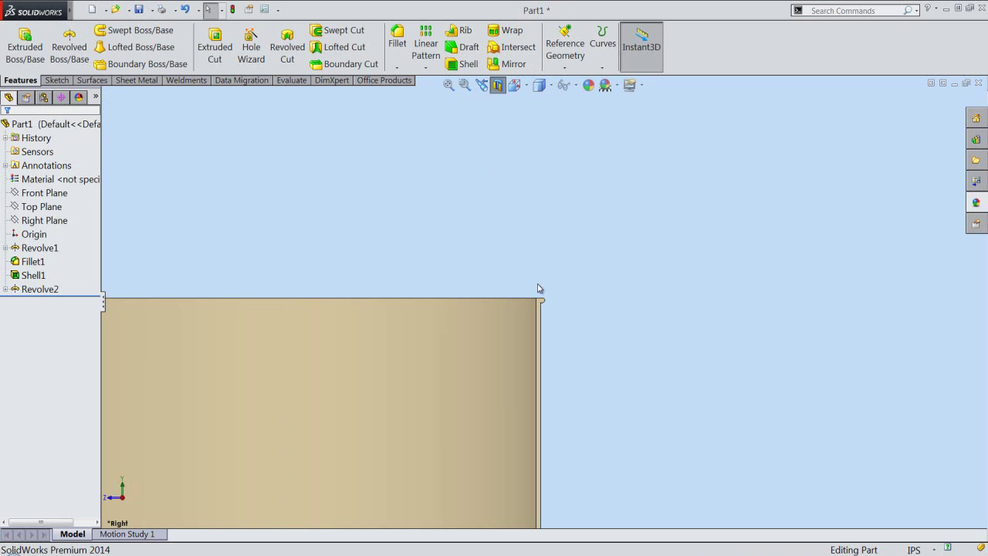
- Show the mug isometrically, fit it in view, and save the part
{"action": "scroll", "coordinate": [545, 307], "scroll_direction": "down", "scroll_amount": 3}
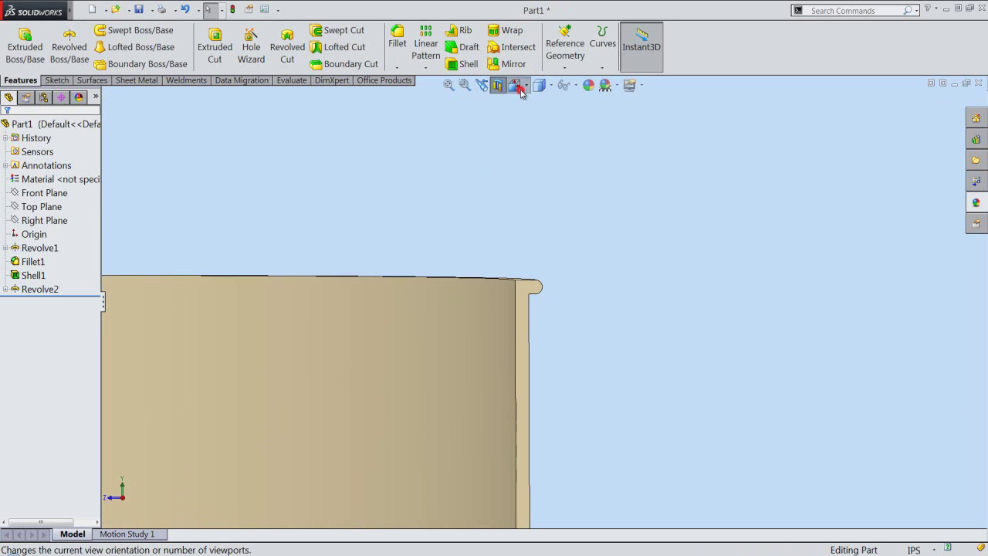
{"action": "key", "text": "ctrl+7"}
{"action": "left_click", "coordinate": [516, 87]}
{"action": "left_click", "coordinate": [542, 272]}
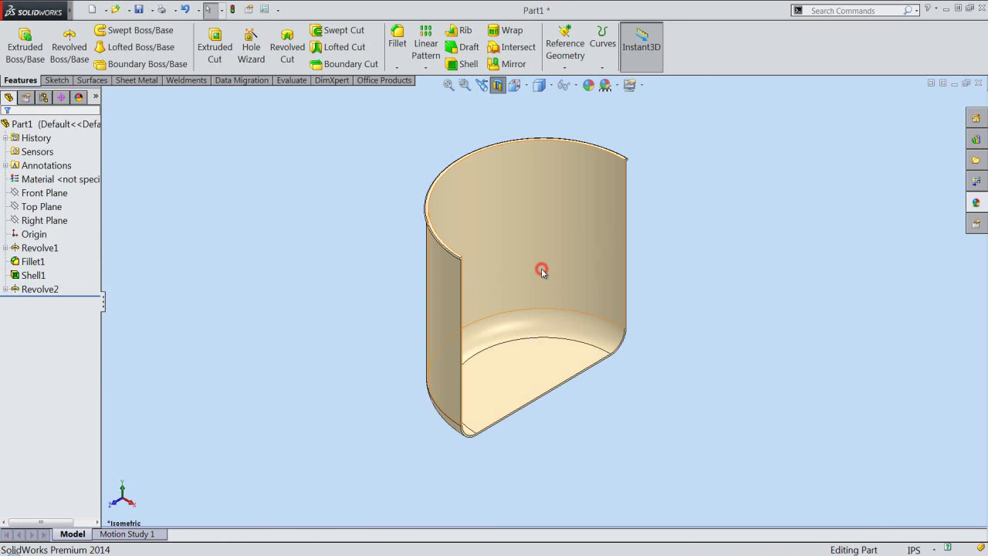
{"action": "scroll", "coordinate": [618, 191], "scroll_direction": "down", "scroll_amount": 5}
{"action": "scroll", "coordinate": [596, 211], "scroll_direction": "down", "scroll_amount": 1}
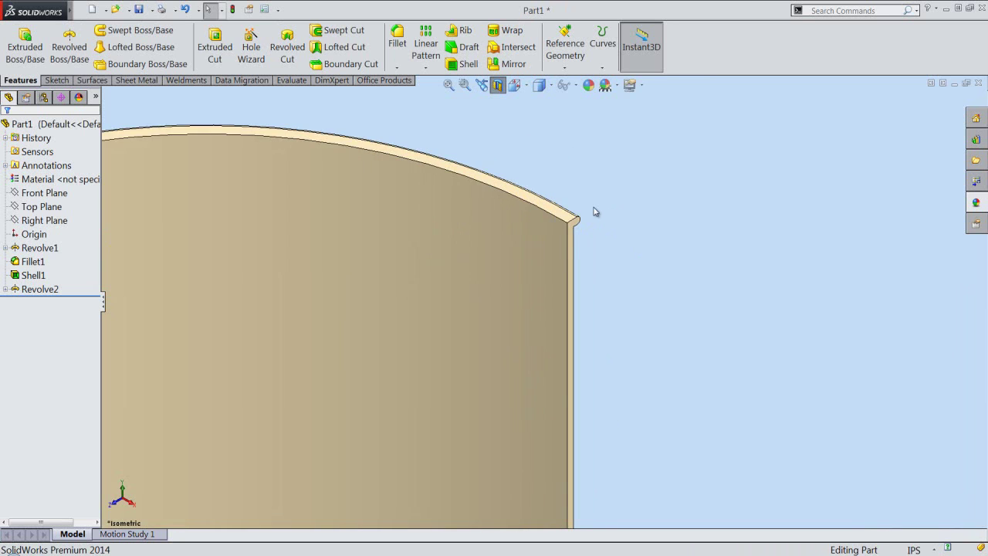
{"action": "scroll", "coordinate": [594, 211], "scroll_direction": "down", "scroll_amount": 2}
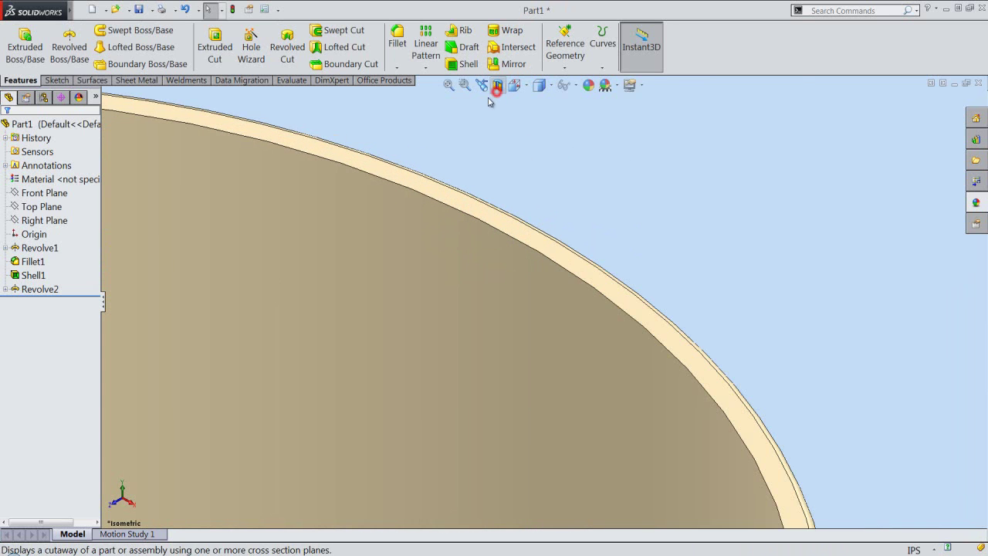
{"action": "left_click", "coordinate": [449, 85]}
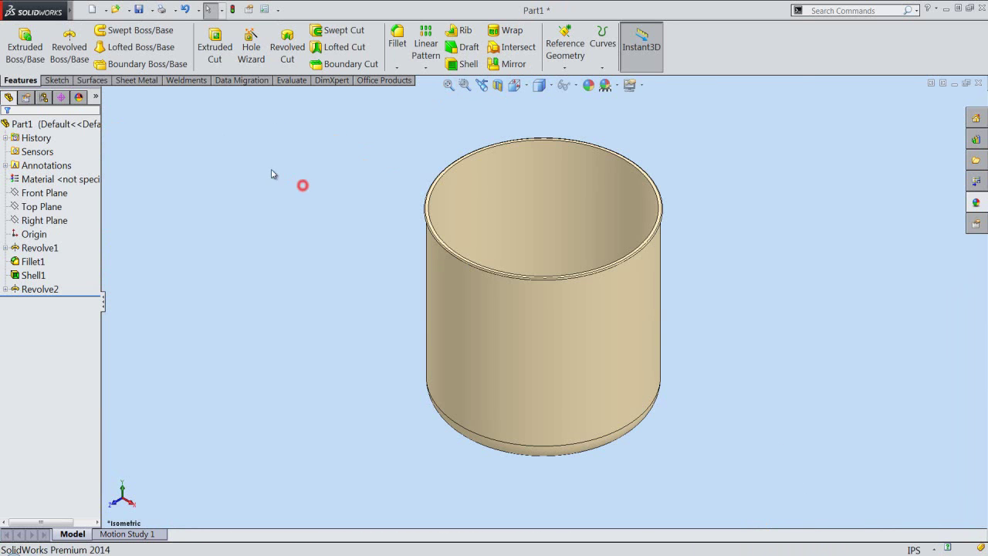
{"action": "left_click", "coordinate": [139, 9]}
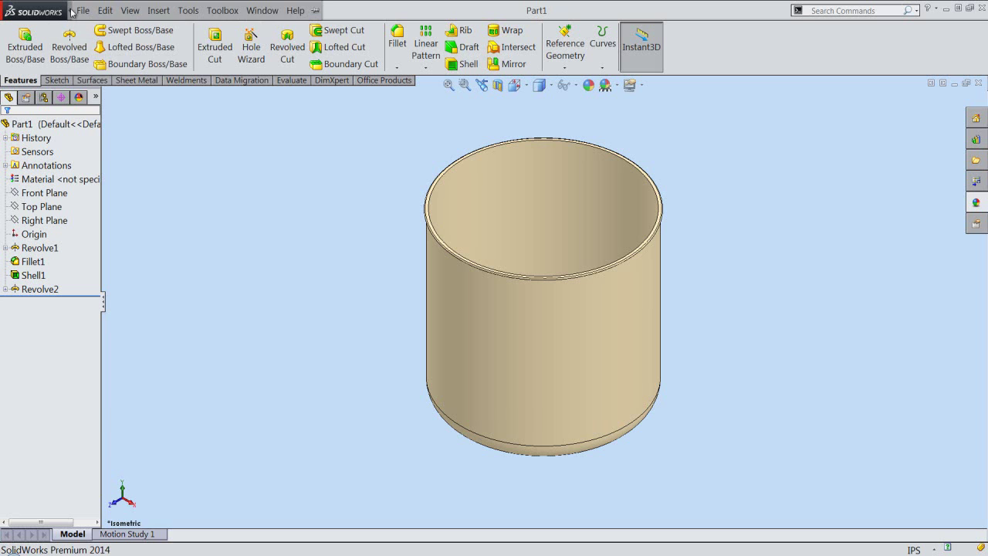
{"action": "left_click", "coordinate": [83, 11]}
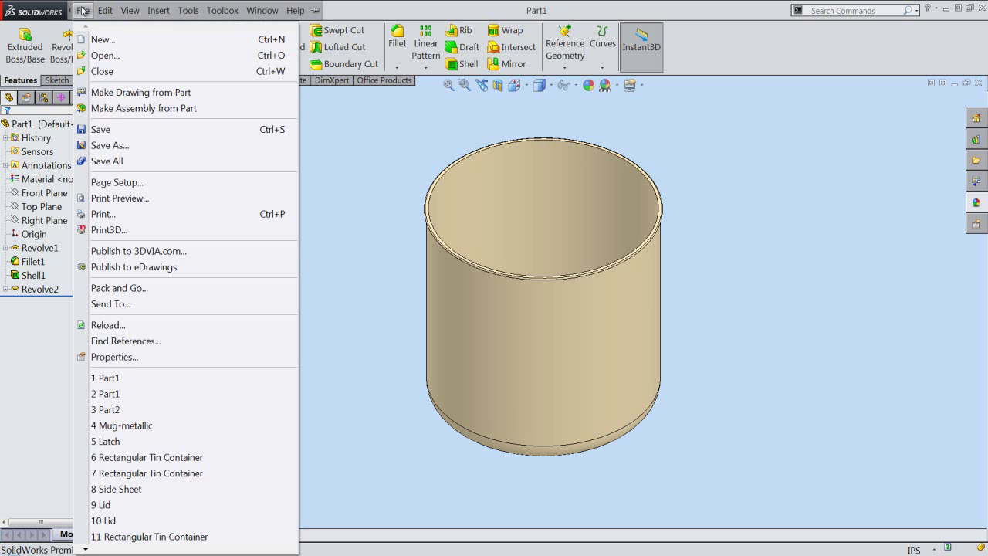
- Make an assembly from the mug part using the custom IPS assembly template
{"action": "left_click", "coordinate": [150, 109]}
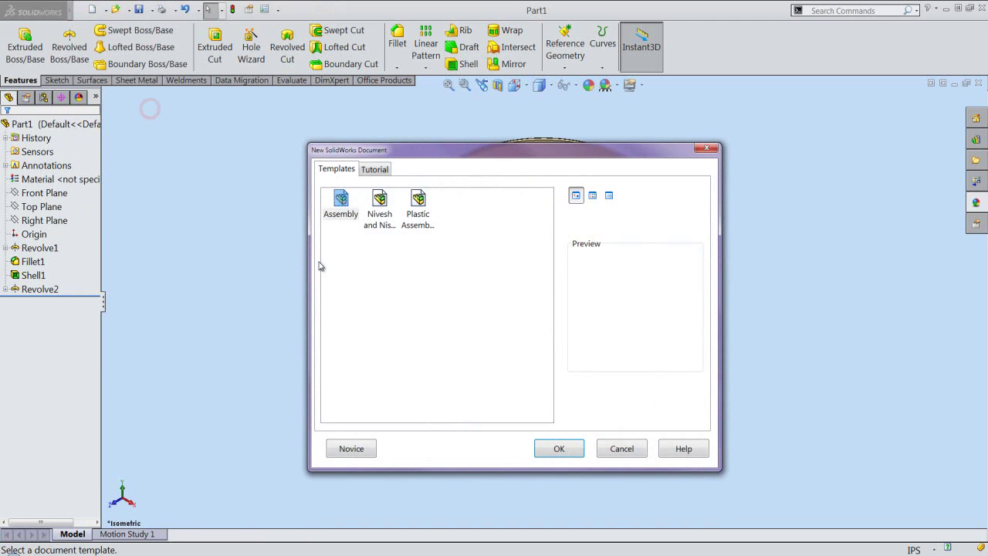
{"action": "left_click", "coordinate": [379, 218]}
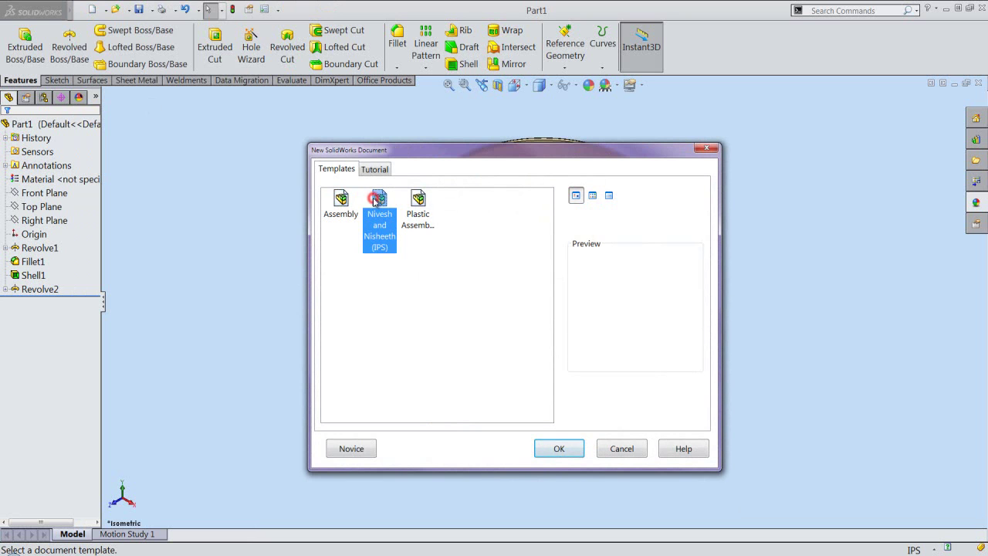
{"action": "left_click", "coordinate": [563, 448]}
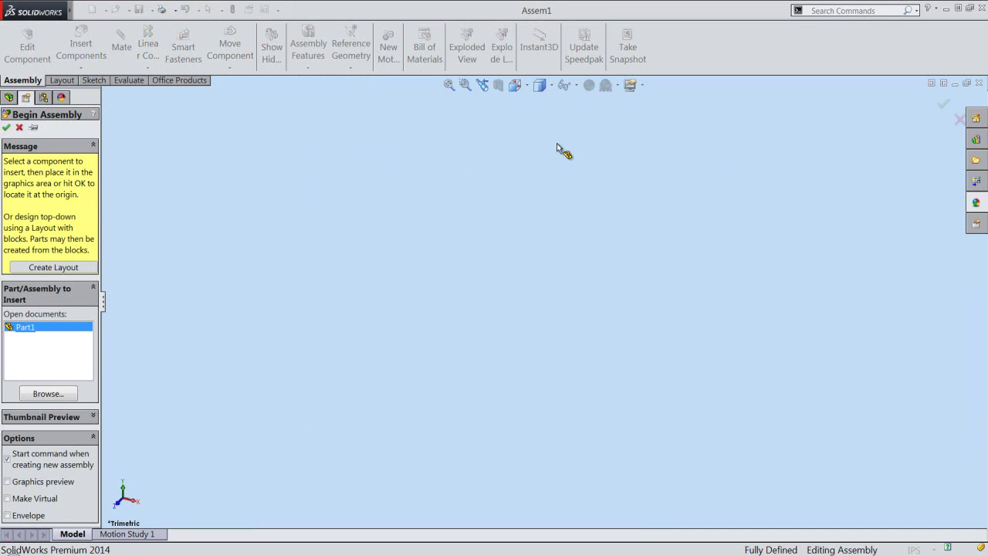
- Turn on origin display and place the mug part at the assembly origin
{"action": "left_click", "coordinate": [570, 87]}
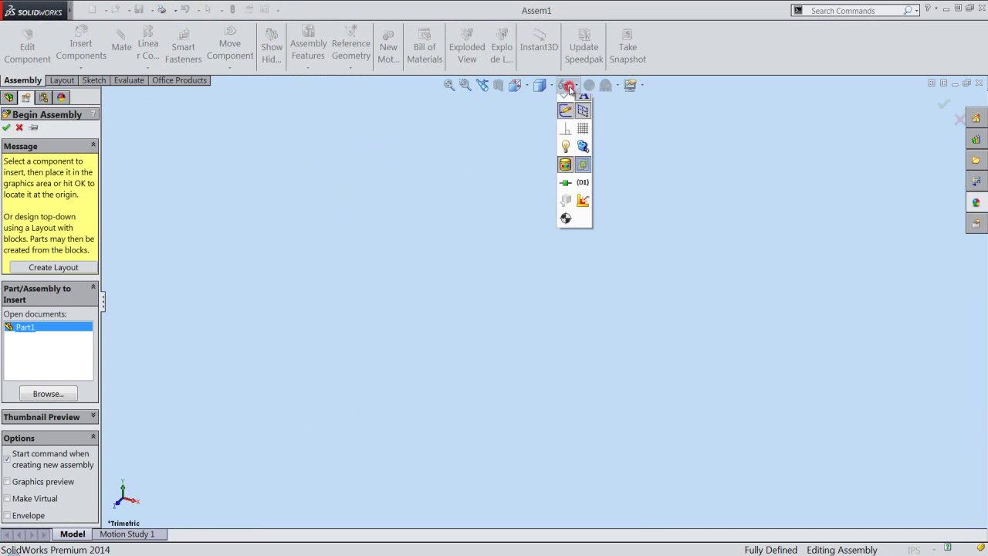
{"action": "left_click", "coordinate": [583, 102]}
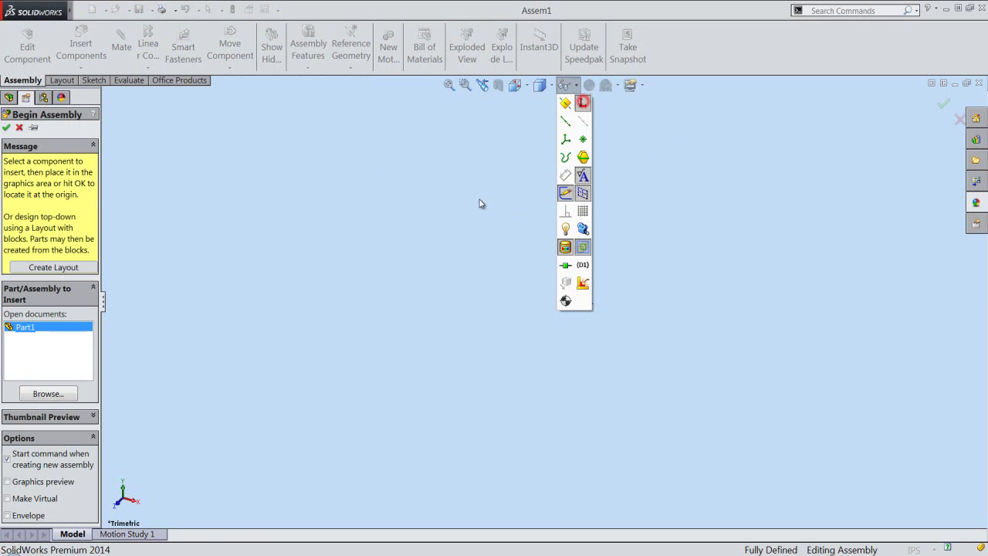
{"action": "left_click", "coordinate": [598, 45]}
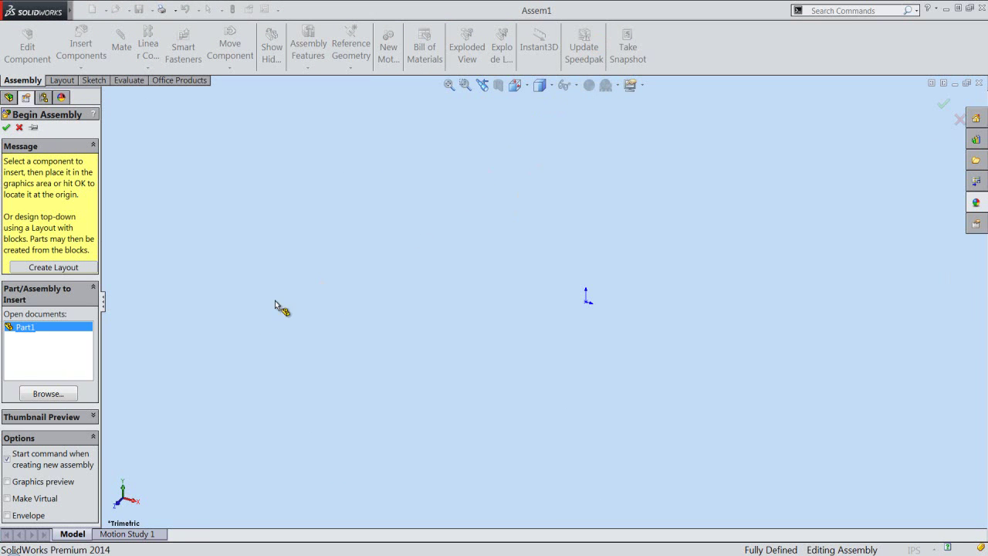
{"action": "left_click", "coordinate": [7, 482]}
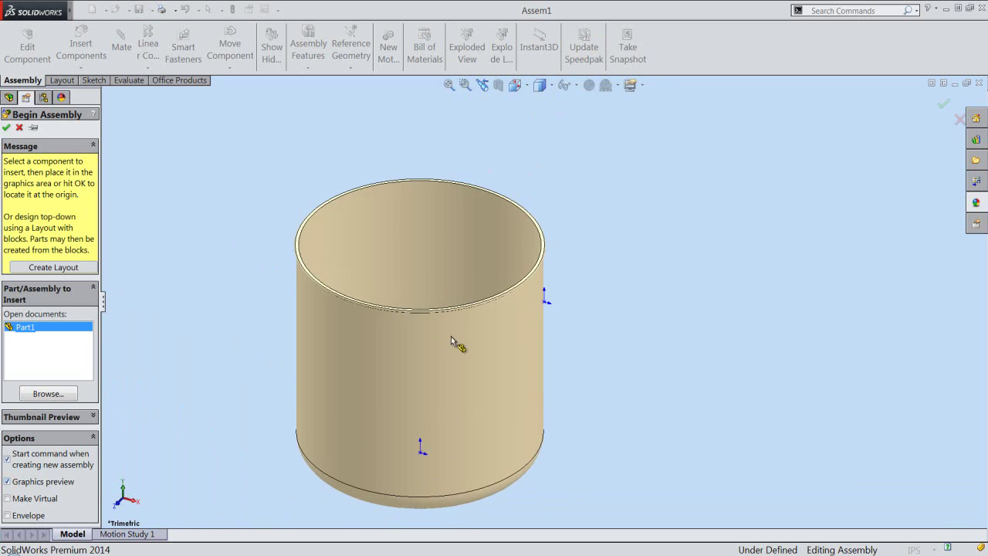
{"action": "left_click", "coordinate": [545, 299]}
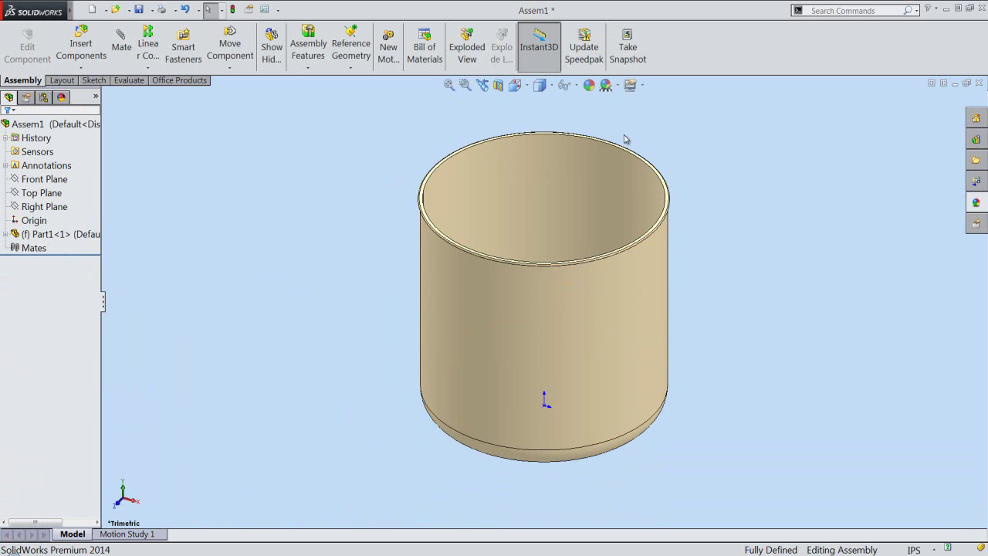
- Set the assembly to isometric view, hide the origins, and begin saving it
{"action": "left_click", "coordinate": [521, 86]}
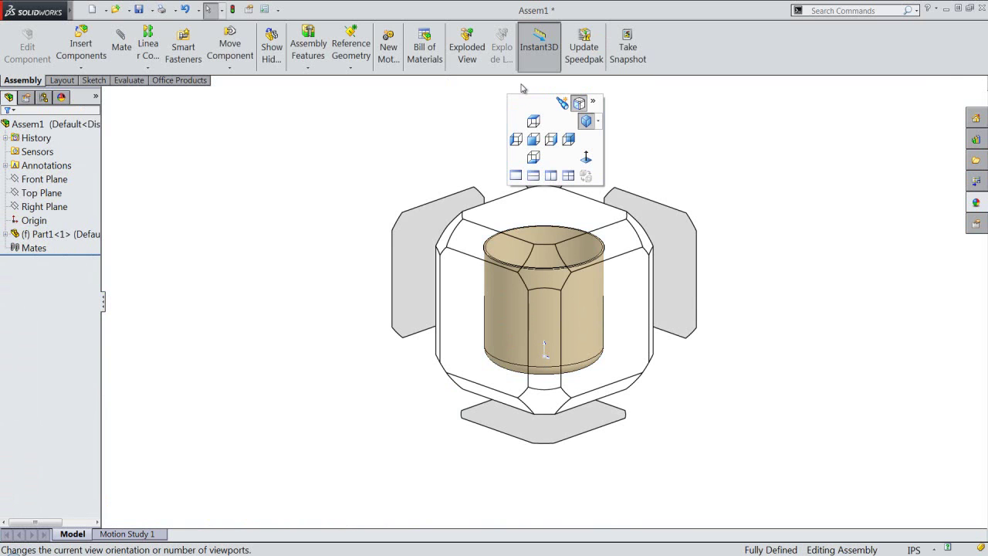
{"action": "left_click", "coordinate": [541, 258]}
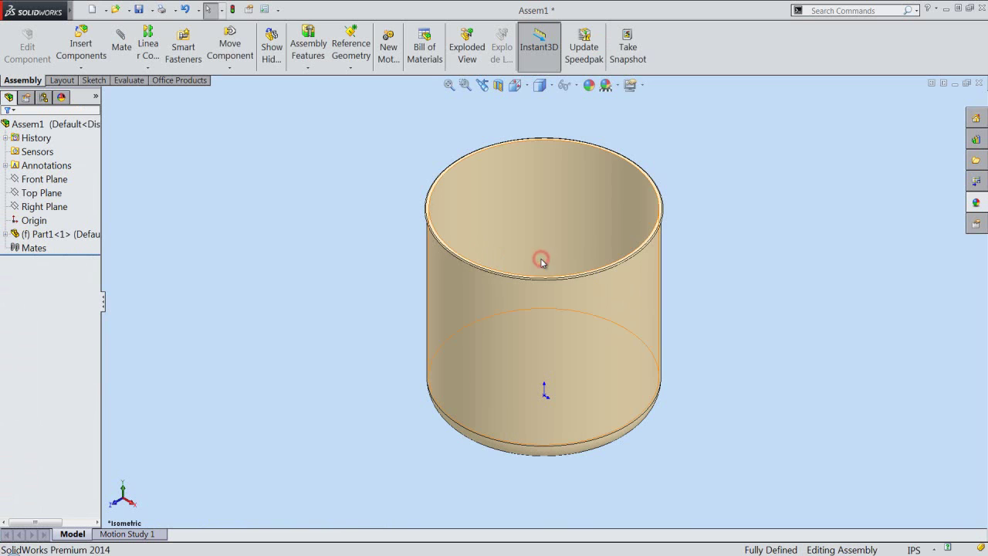
{"action": "left_click", "coordinate": [576, 86]}
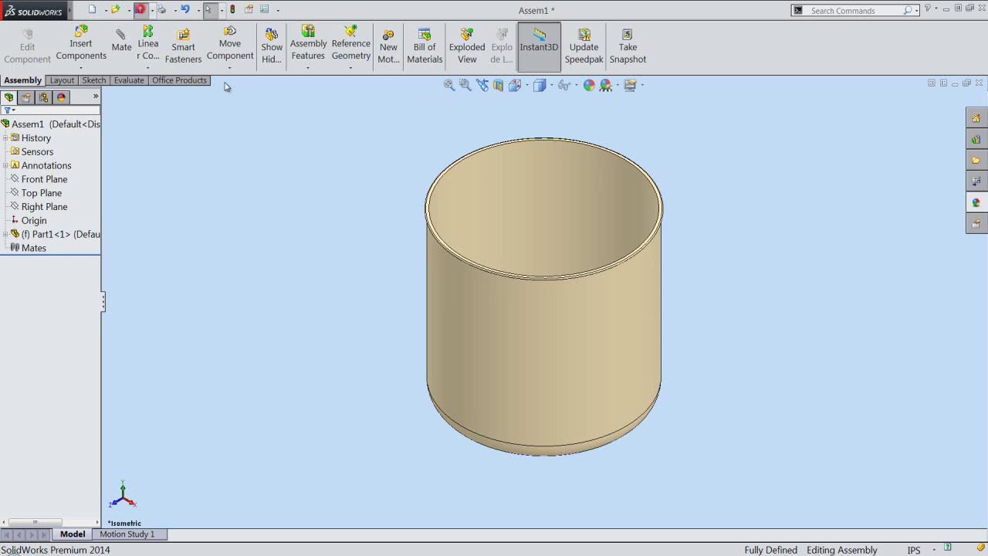
{"action": "left_click", "coordinate": [139, 9]}
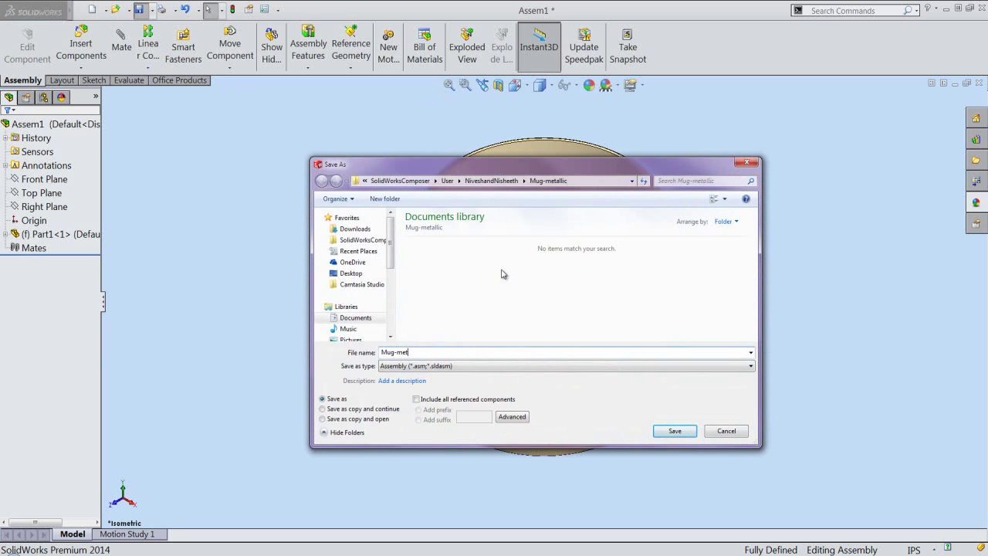
{"action": "type", "text": "Mug-metallic"}
- Save the assembly as Mug-metallic, then insert and save a new part from the custom template
{"action": "left_click", "coordinate": [673, 430]}
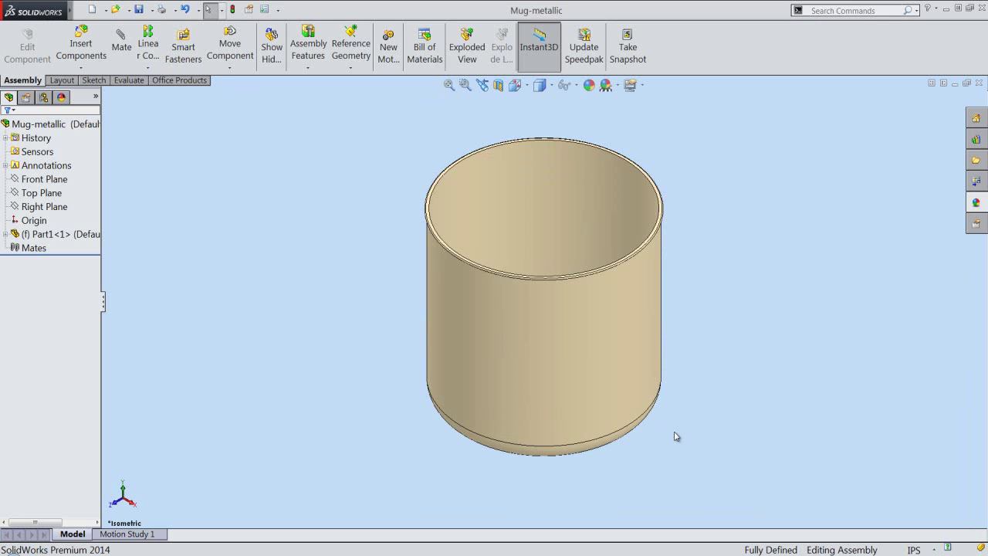
{"action": "left_click", "coordinate": [650, 443]}
{"action": "left_click", "coordinate": [81, 68]}
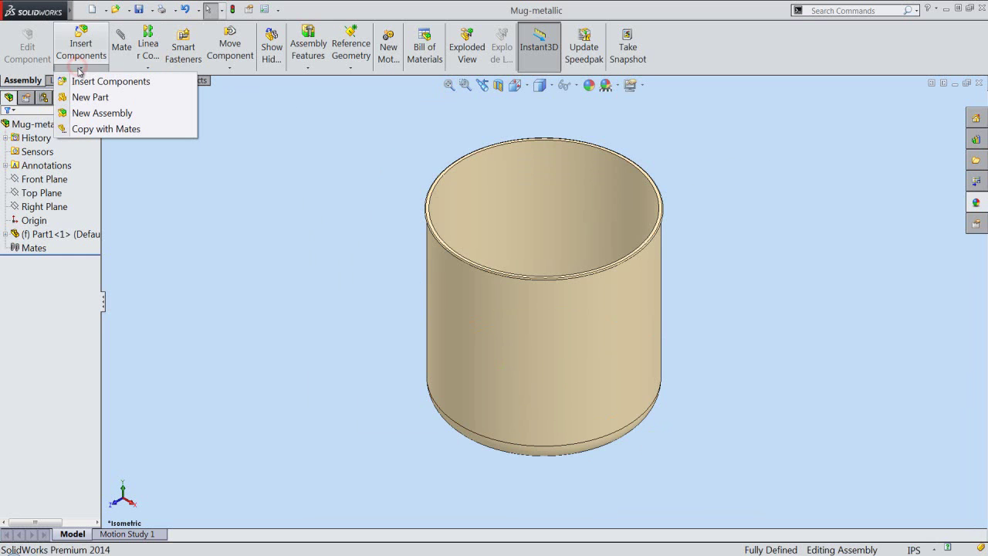
{"action": "left_click", "coordinate": [112, 98]}
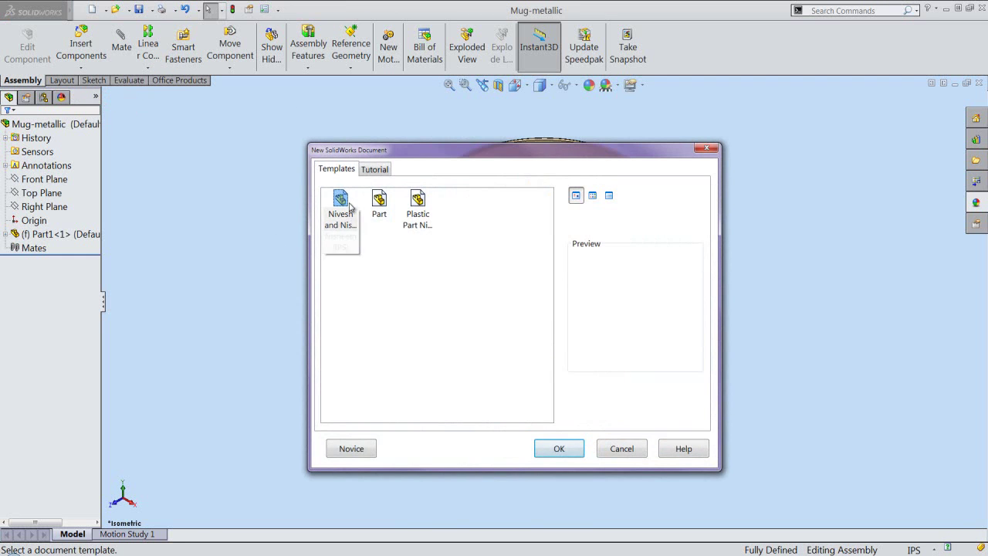
{"action": "double_click", "coordinate": [342, 205]}
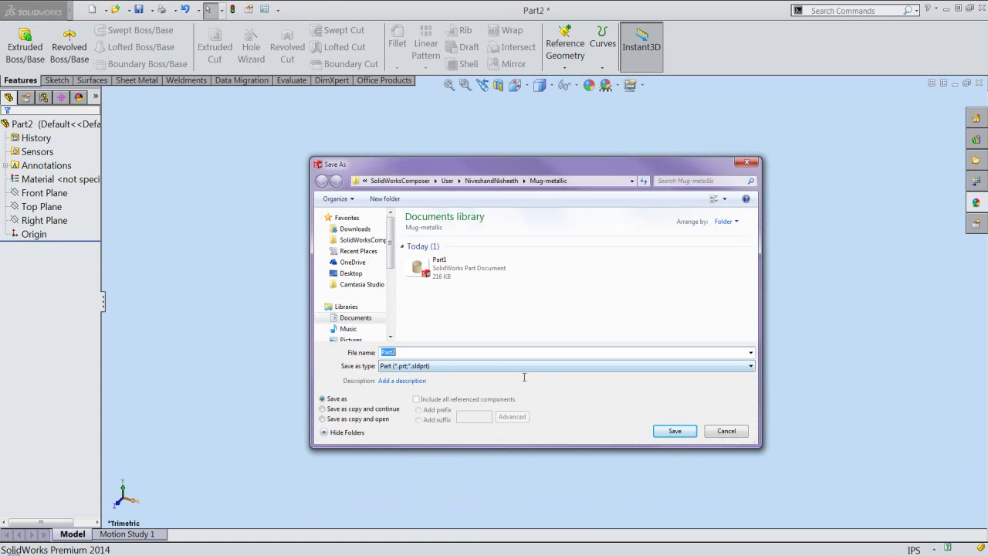
{"action": "left_click", "coordinate": [671, 430]}
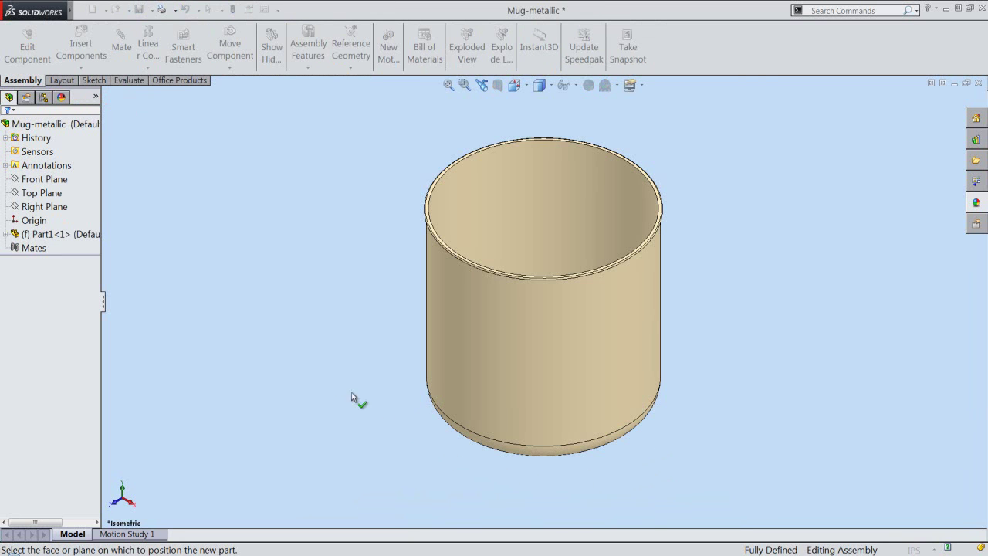
- Attach the new Part2 to the assembly's Front Plane and exit its empty sketch
{"action": "left_click", "coordinate": [51, 179]}
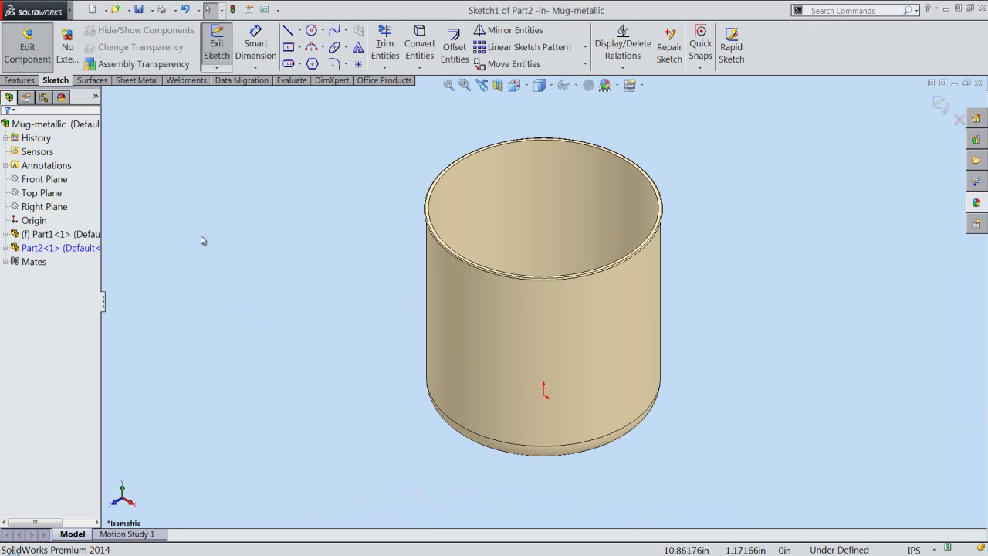
{"action": "left_click", "coordinate": [941, 106]}
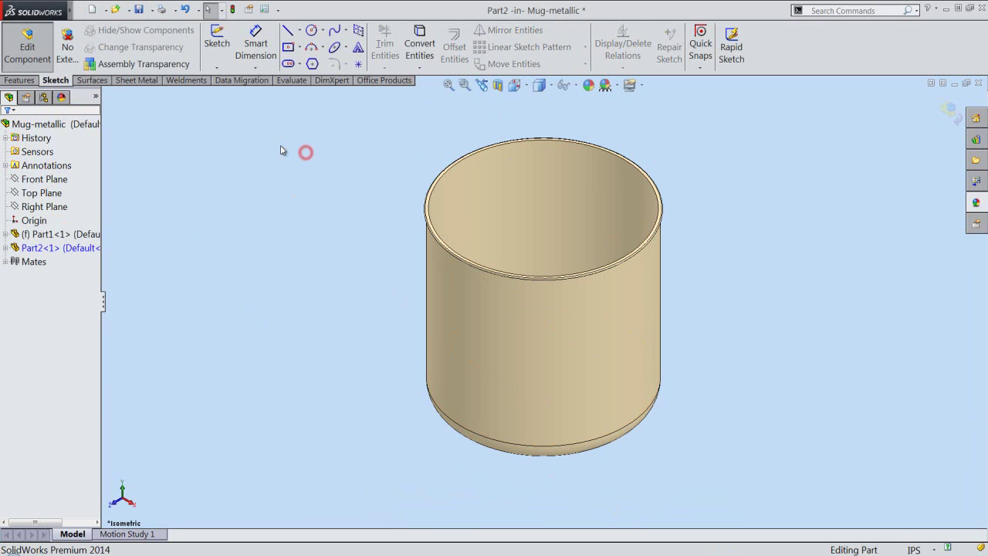
{"action": "left_click", "coordinate": [19, 81]}
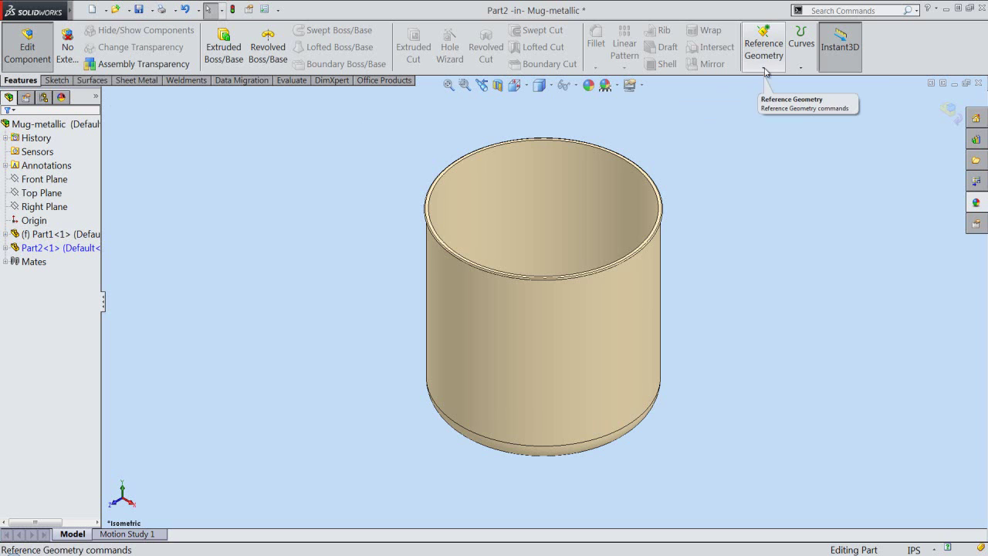
- Create Plane1 offset 0.375 in from Part2's Front Plane
{"action": "left_click", "coordinate": [764, 70]}
{"action": "left_click", "coordinate": [786, 83]}
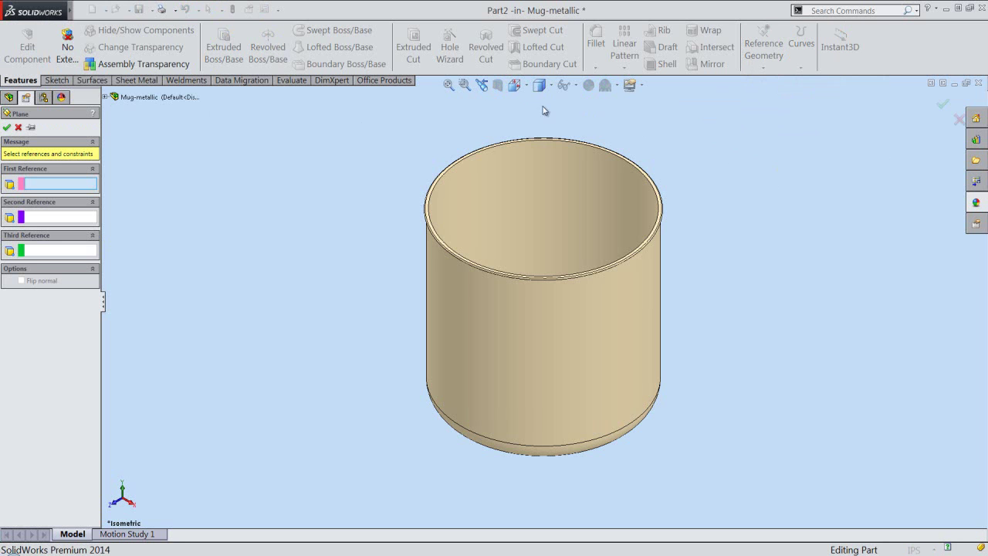
{"action": "left_click", "coordinate": [105, 96]}
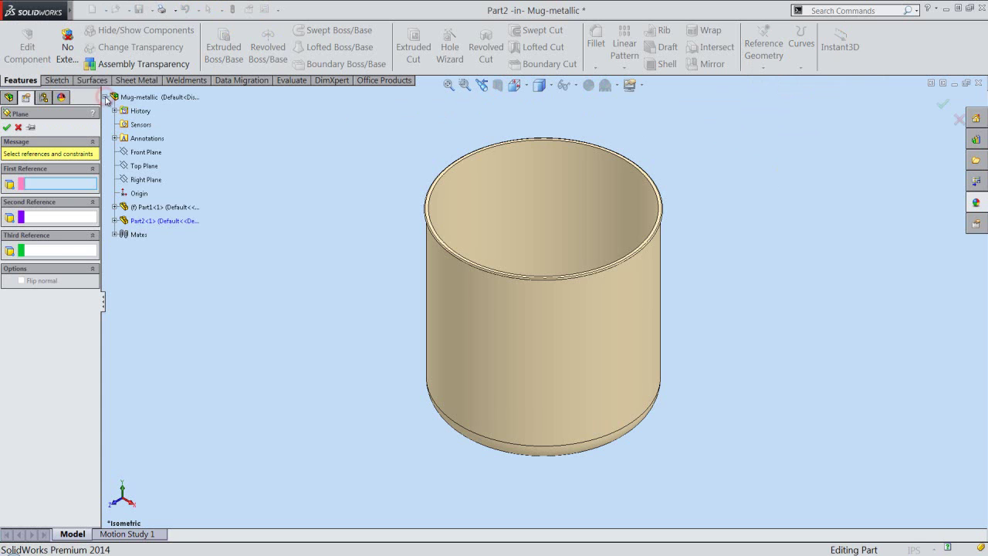
{"action": "left_click", "coordinate": [114, 221]}
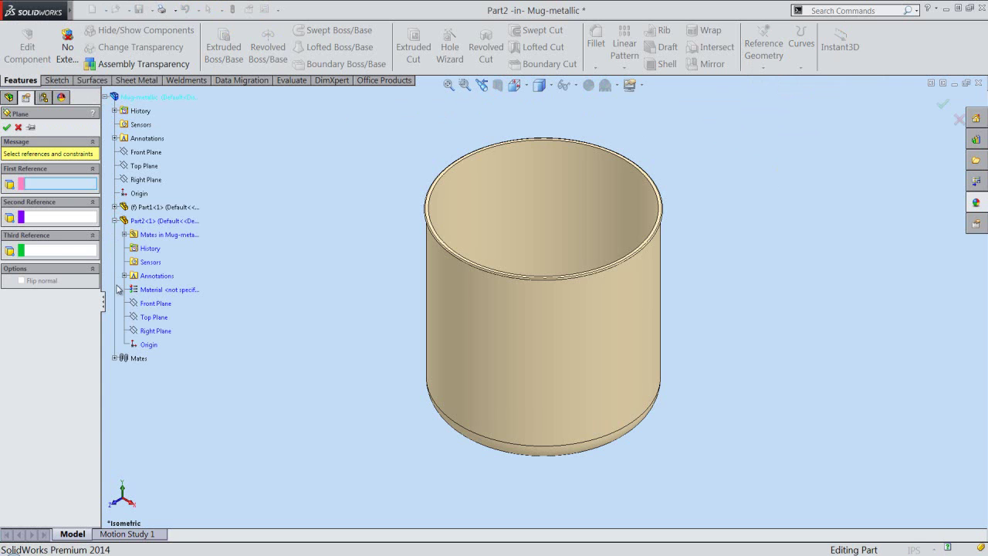
{"action": "left_click", "coordinate": [147, 304]}
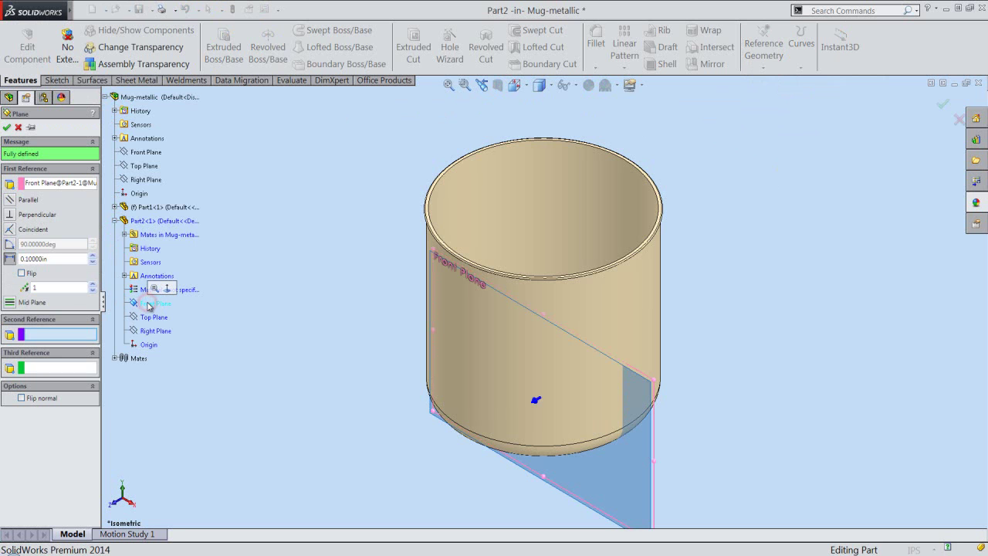
{"action": "double_click", "coordinate": [65, 259]}
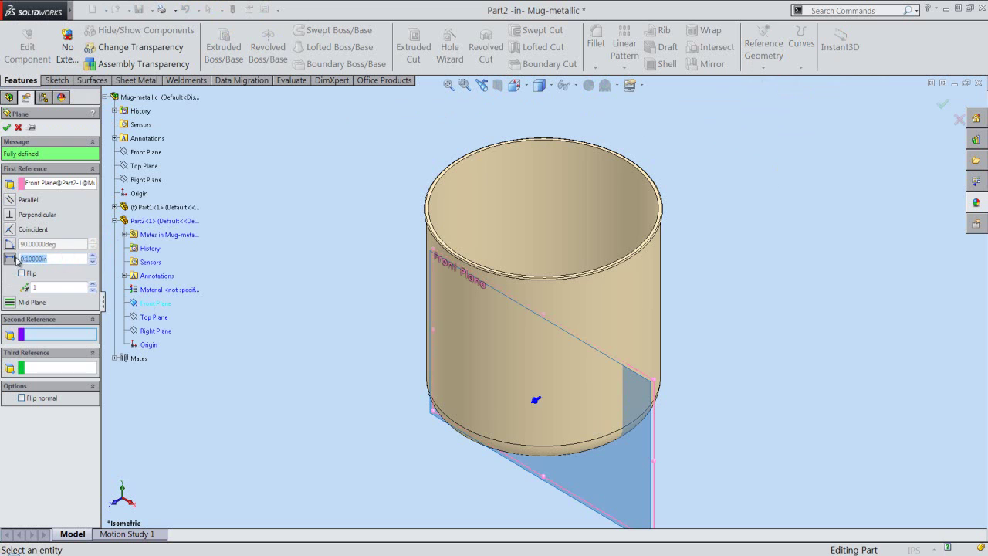
{"action": "key", "text": "BackSpace"}
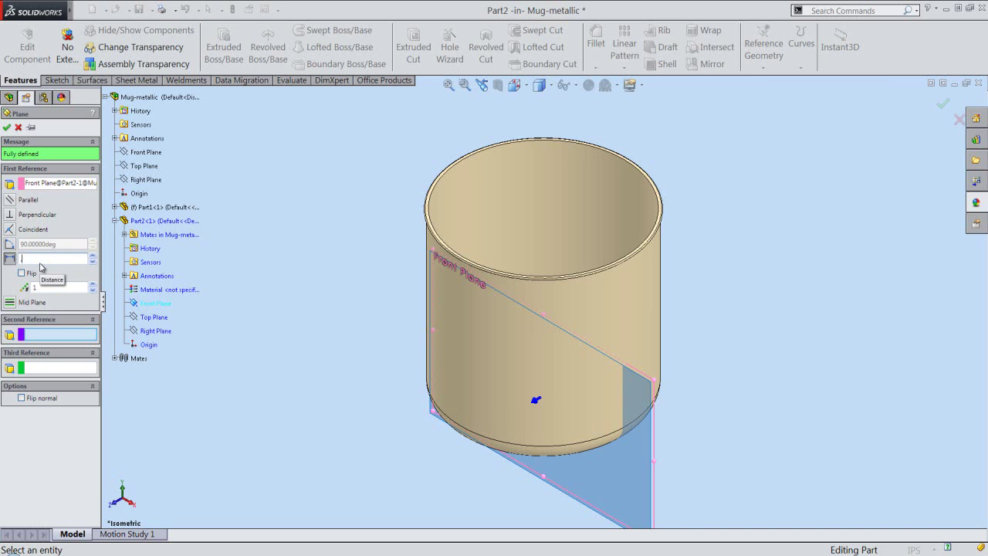
{"action": "type", "text": ".375"}
{"action": "key", "text": "Return"}
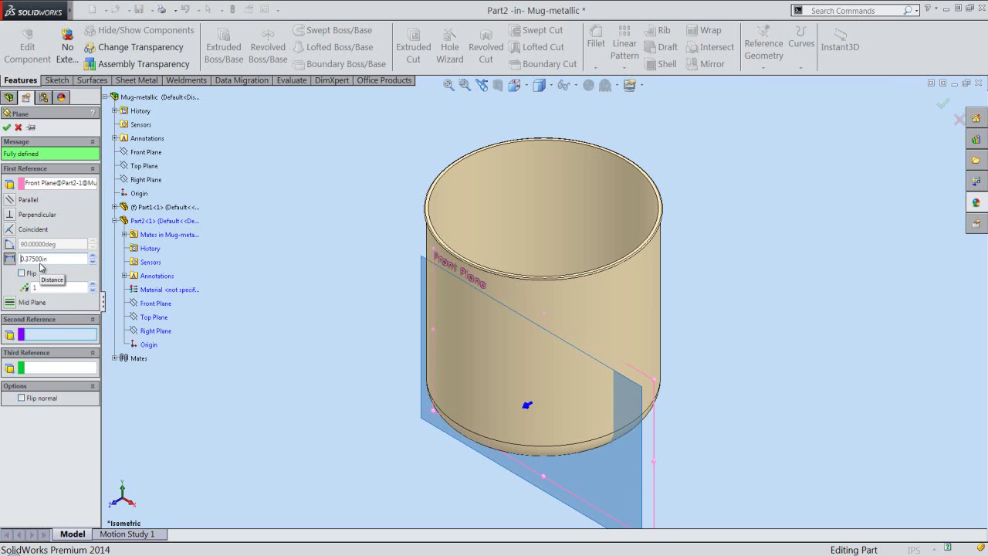
{"action": "left_click", "coordinate": [7, 127]}
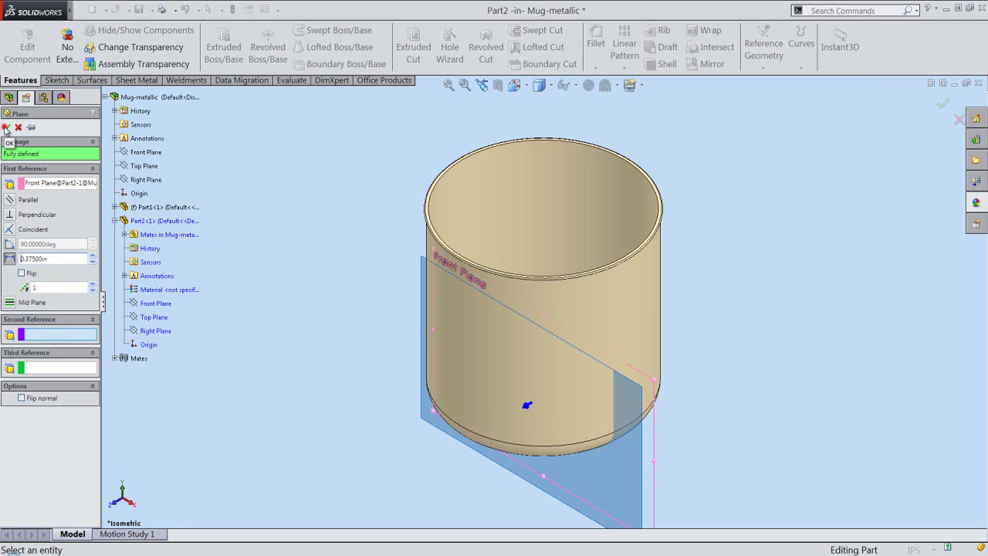
- Make reference planes visible and enlarge Plane1 to span the whole mug
{"action": "left_click", "coordinate": [273, 295]}
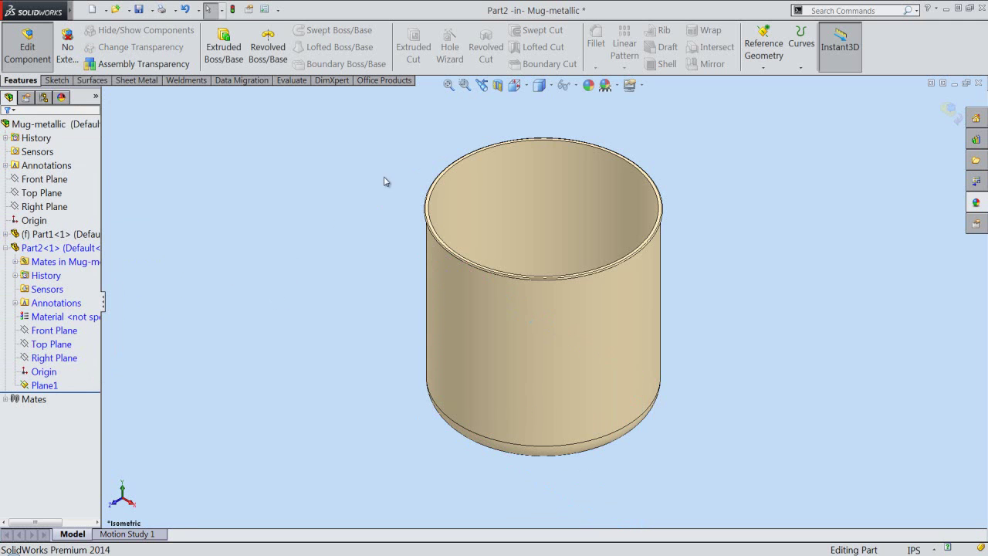
{"action": "left_click", "coordinate": [574, 87]}
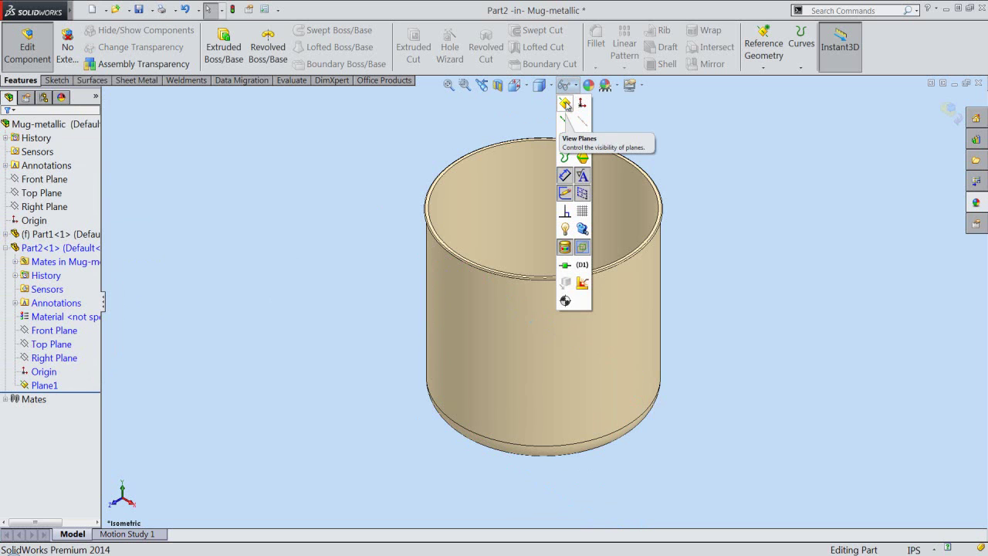
{"action": "left_click", "coordinate": [565, 104]}
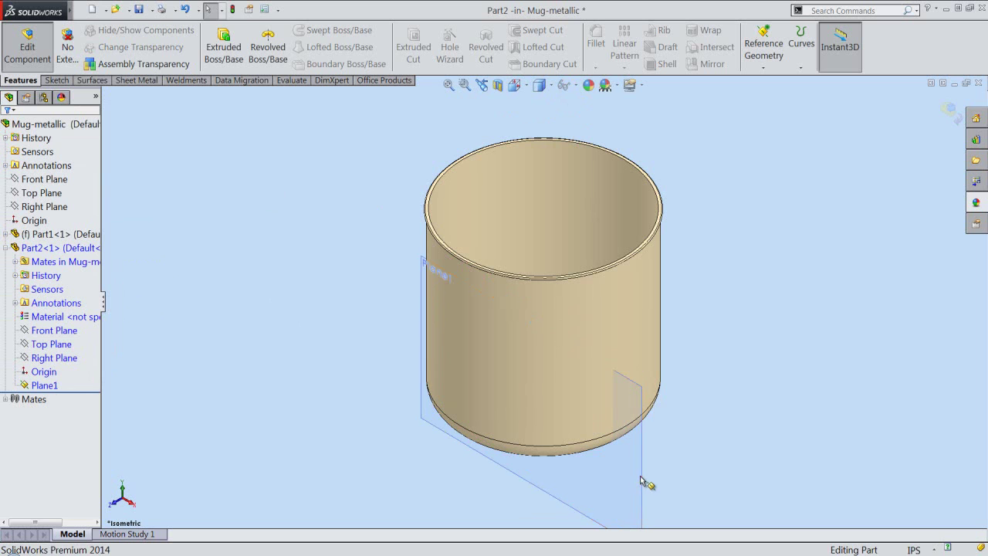
{"action": "left_click", "coordinate": [420, 257]}
{"action": "left_click_drag", "start_coordinate": [419, 253], "coordinate": [387, 139]}
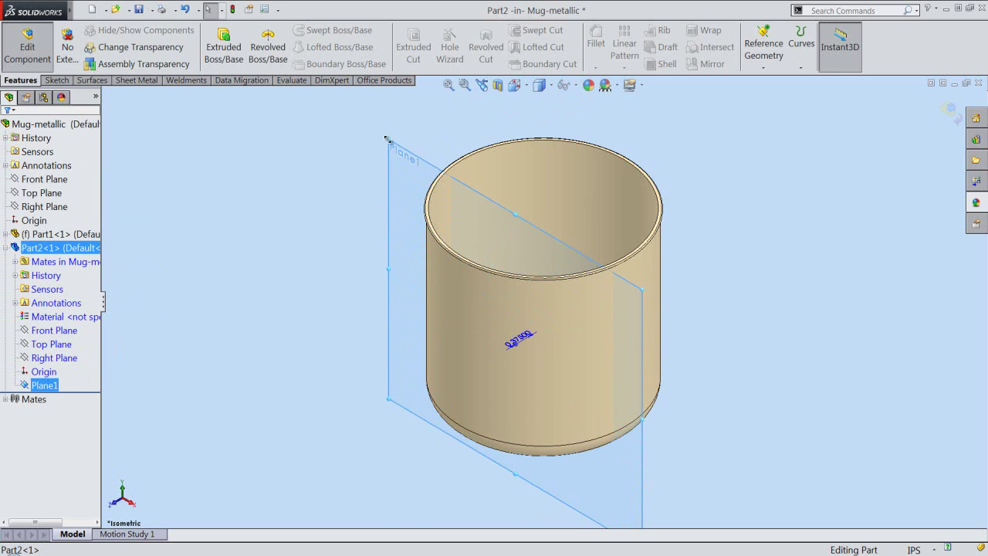
{"action": "left_click", "coordinate": [368, 255]}
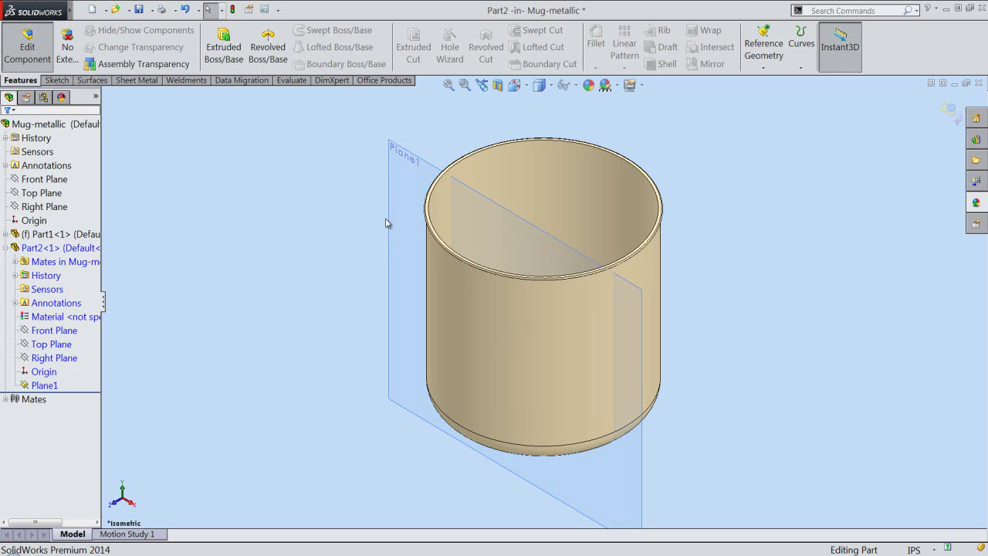
{"action": "left_click", "coordinate": [389, 222]}
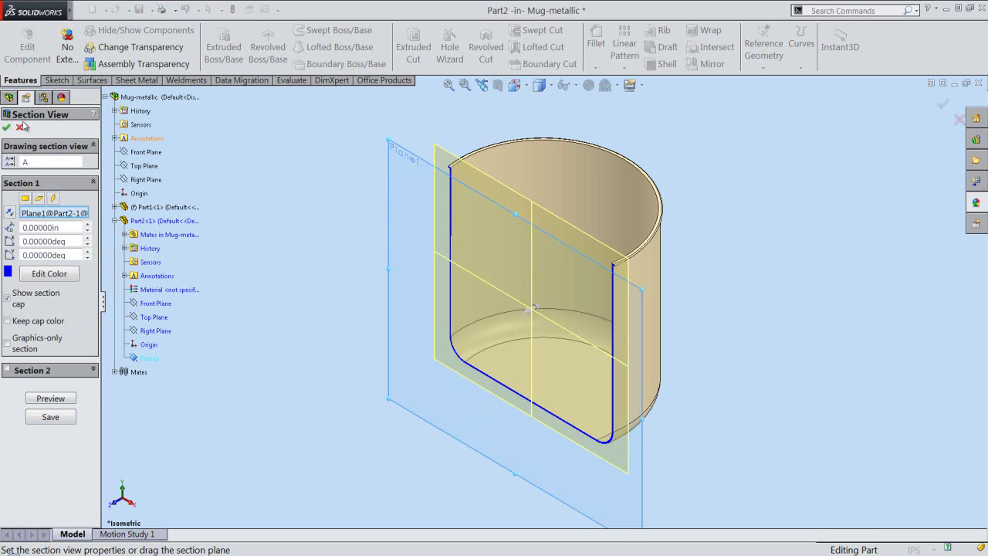
- Apply the section view through Plane1 and start a new sketch on Plane1
{"action": "left_click", "coordinate": [6, 128]}
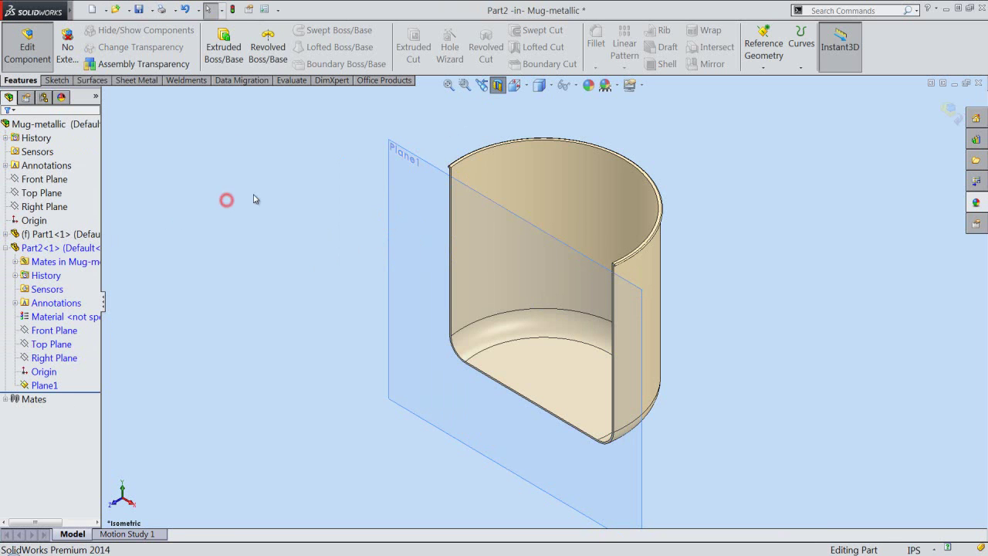
{"action": "left_click", "coordinate": [391, 182]}
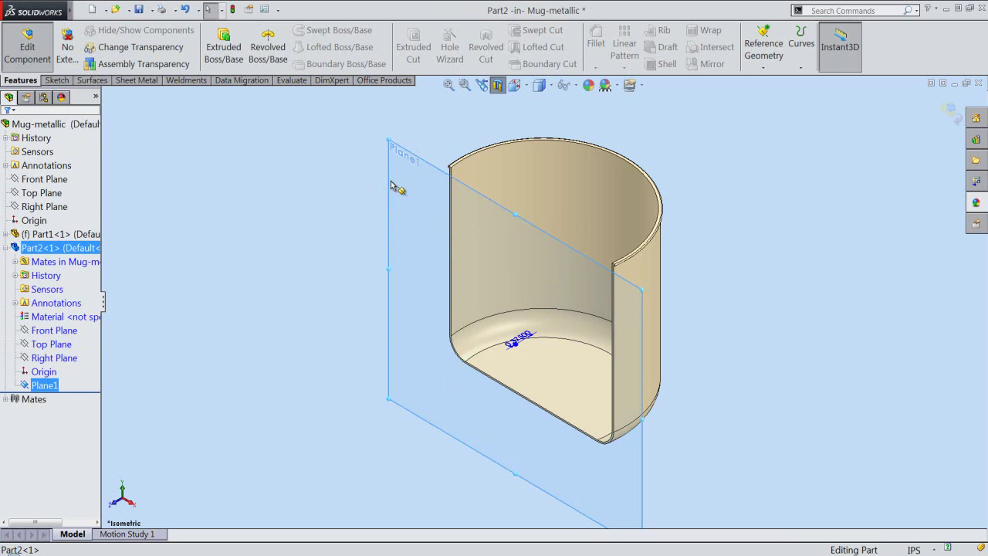
{"action": "right_click", "coordinate": [392, 183]}
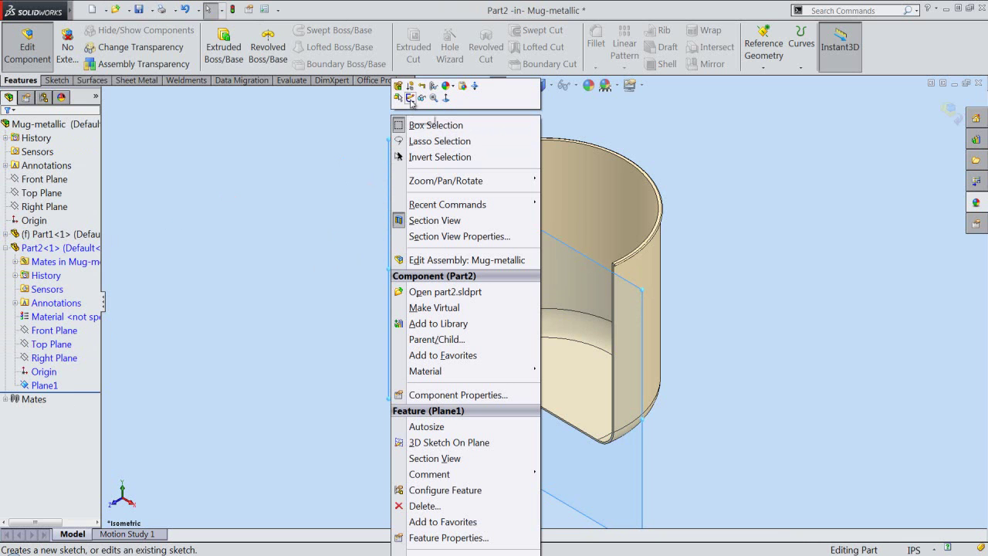
{"action": "left_click", "coordinate": [411, 99]}
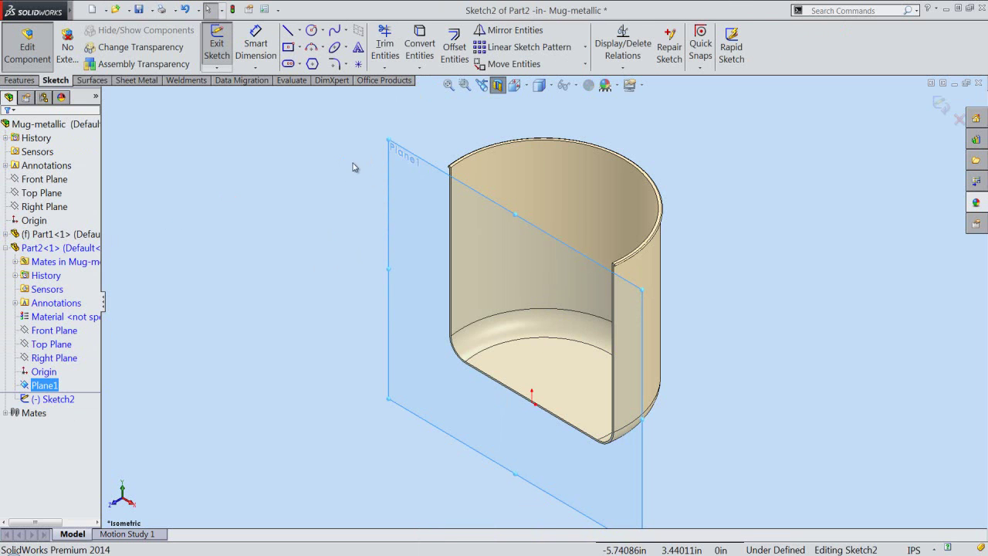
- View the mug from the front and hide Plane1
{"action": "left_click", "coordinate": [514, 85]}
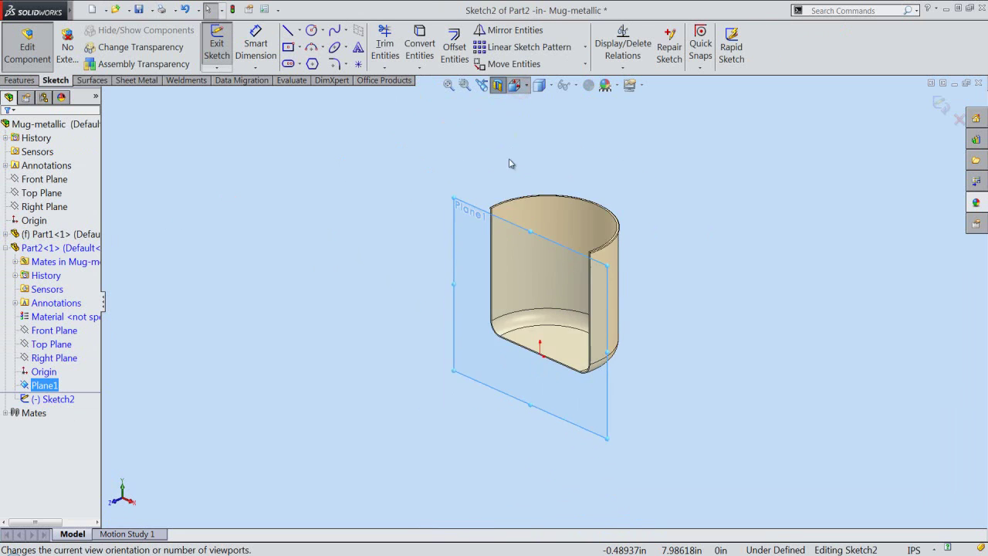
{"action": "left_click", "coordinate": [514, 85]}
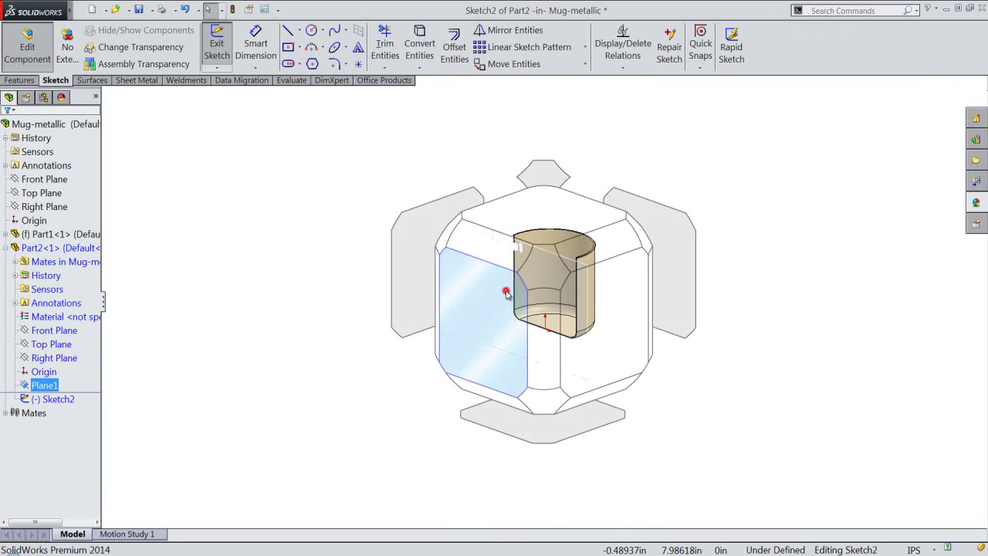
{"action": "left_click", "coordinate": [506, 294]}
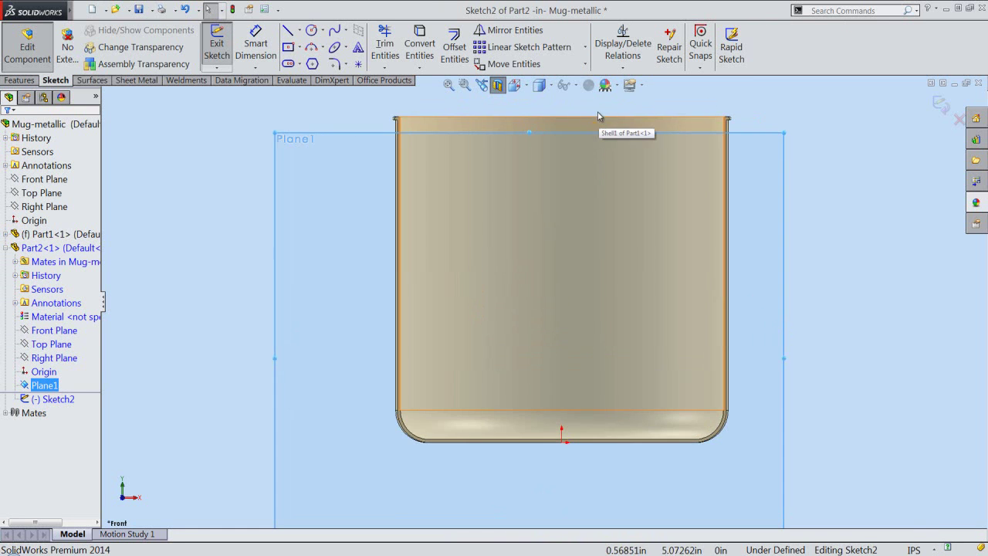
{"action": "left_click", "coordinate": [232, 221]}
{"action": "left_click", "coordinate": [44, 385]}
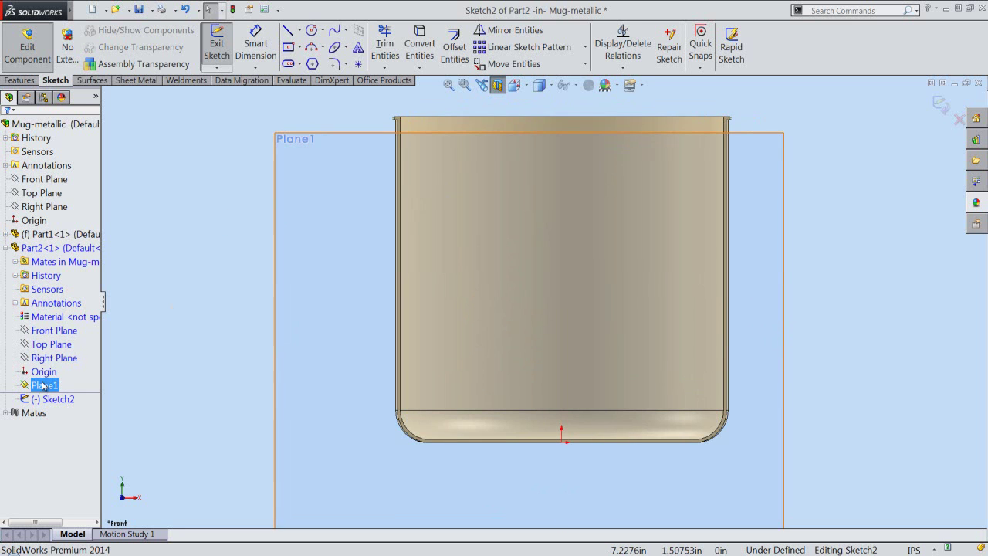
{"action": "left_click", "coordinate": [41, 385]}
{"action": "left_click", "coordinate": [47, 367]}
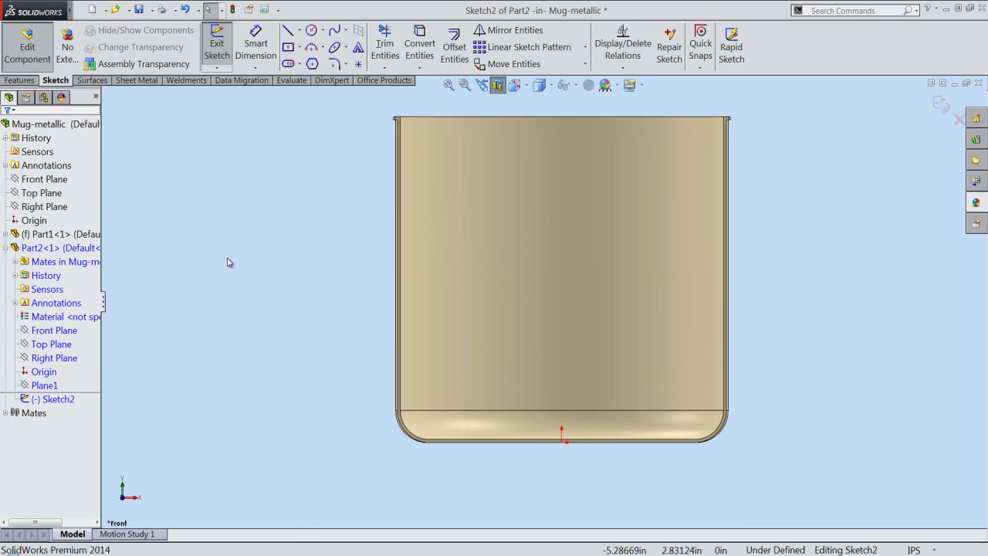
- Create intersection curves of the Part1 mug body with Plane1 in Sketch2, tracing its wall and base
{"action": "left_click", "coordinate": [419, 67]}
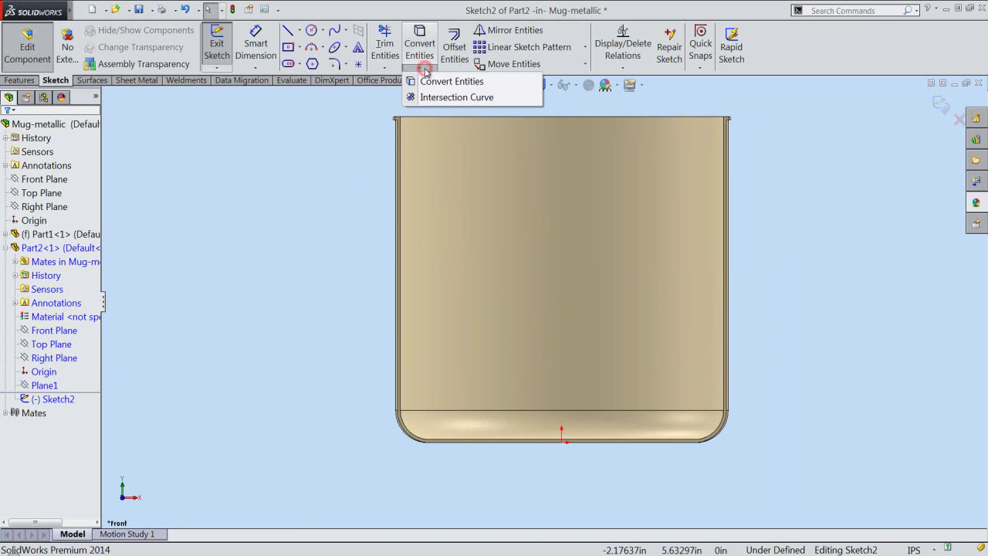
{"action": "left_click", "coordinate": [440, 97]}
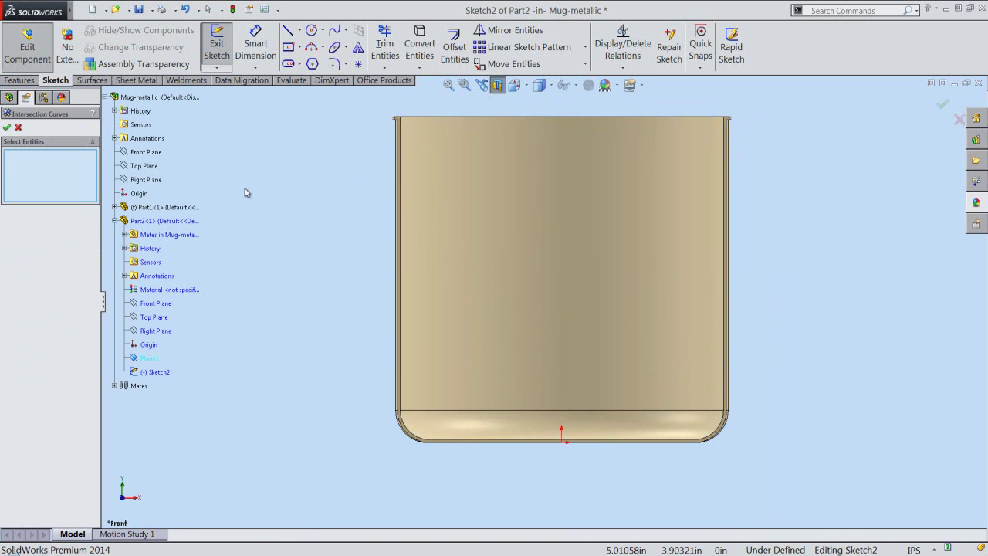
{"action": "left_click", "coordinate": [182, 209]}
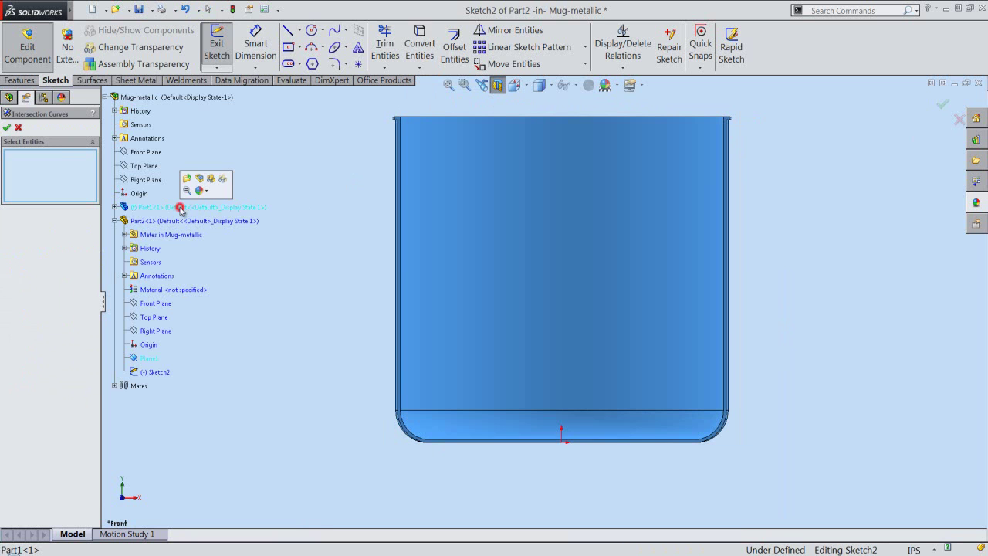
{"action": "left_click", "coordinate": [8, 128]}
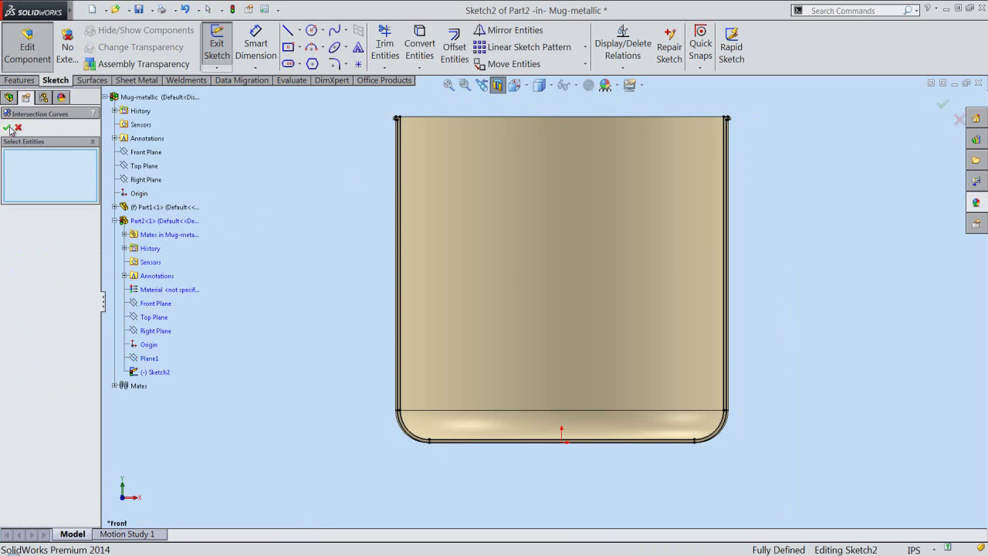
{"action": "left_click", "coordinate": [9, 129]}
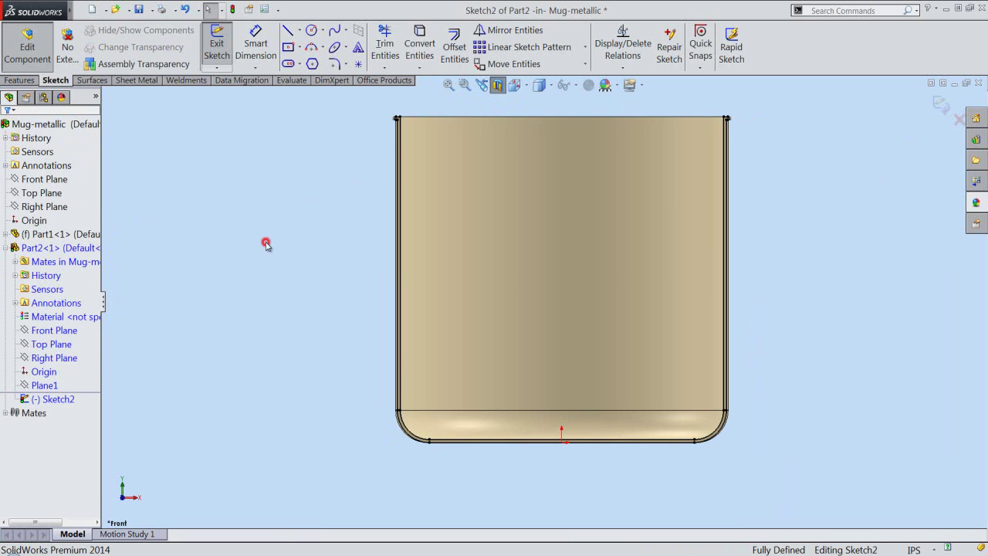
{"action": "left_click_drag", "start_coordinate": [360, 100], "coordinate": [745, 276]}
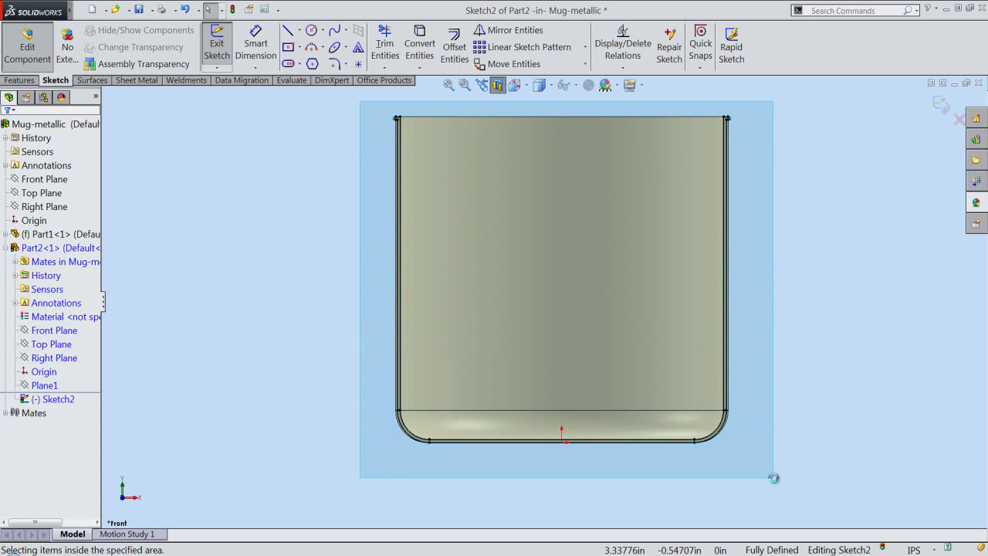
{"action": "left_click_drag", "start_coordinate": [745, 277], "coordinate": [776, 482]}
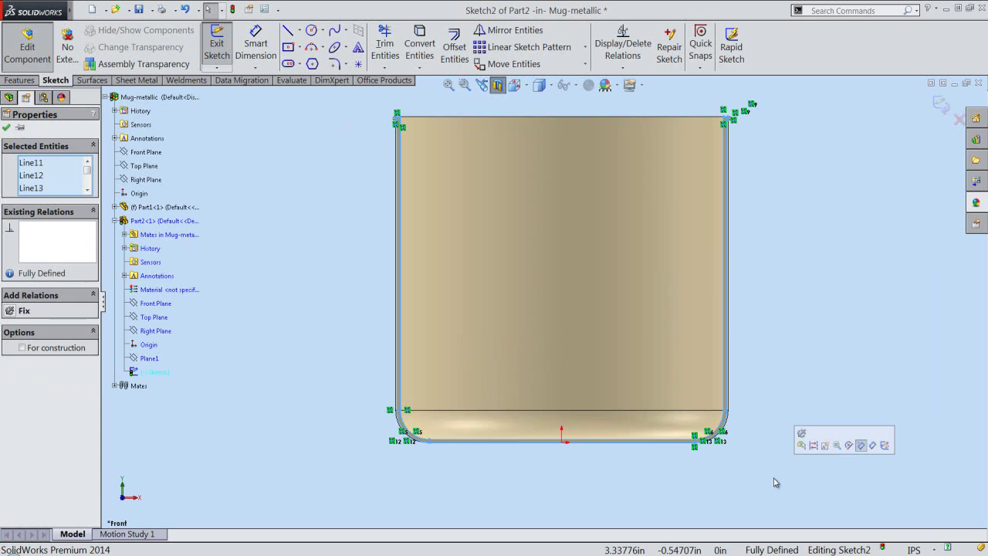
{"action": "left_click", "coordinate": [814, 445]}
{"action": "left_click", "coordinate": [800, 307]}
- Start the handle path at the mug's outer wall with 1.5738 and 2.25 line segments
{"action": "key", "text": "f"}
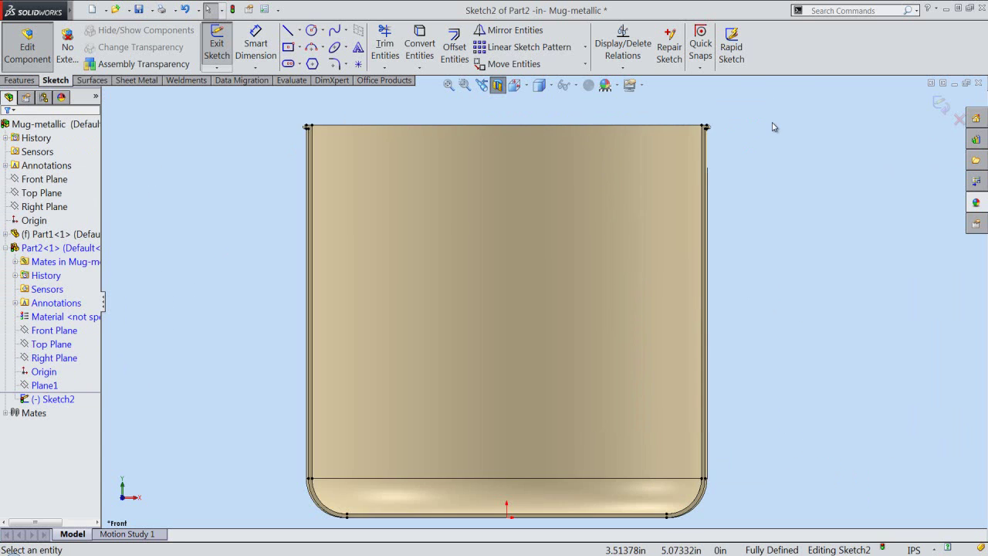
{"action": "scroll", "coordinate": [768, 135], "scroll_direction": "down", "scroll_amount": 2}
{"action": "scroll", "coordinate": [741, 162], "scroll_direction": "down", "scroll_amount": 1}
{"action": "scroll", "coordinate": [708, 194], "scroll_direction": "down", "scroll_amount": 1}
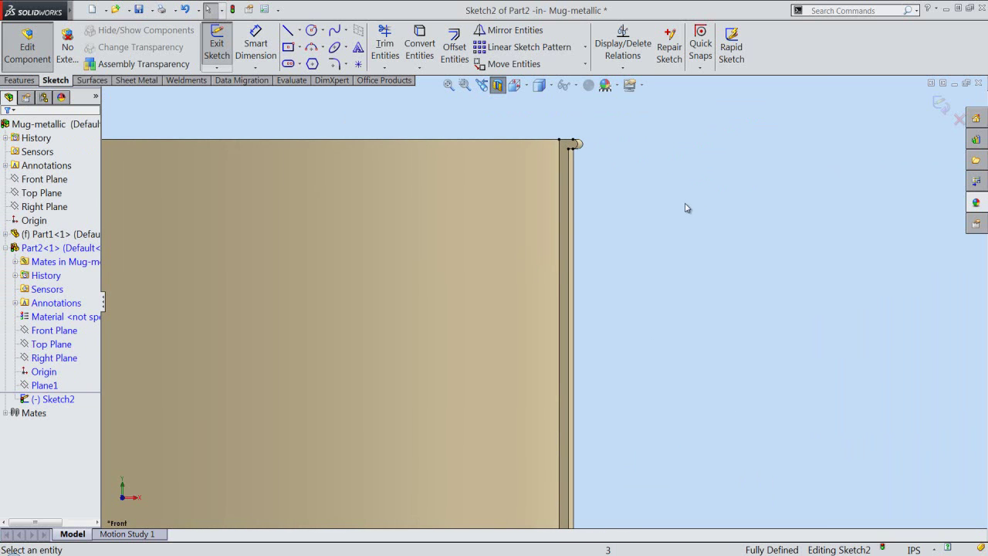
{"action": "right_click", "coordinate": [680, 206]}
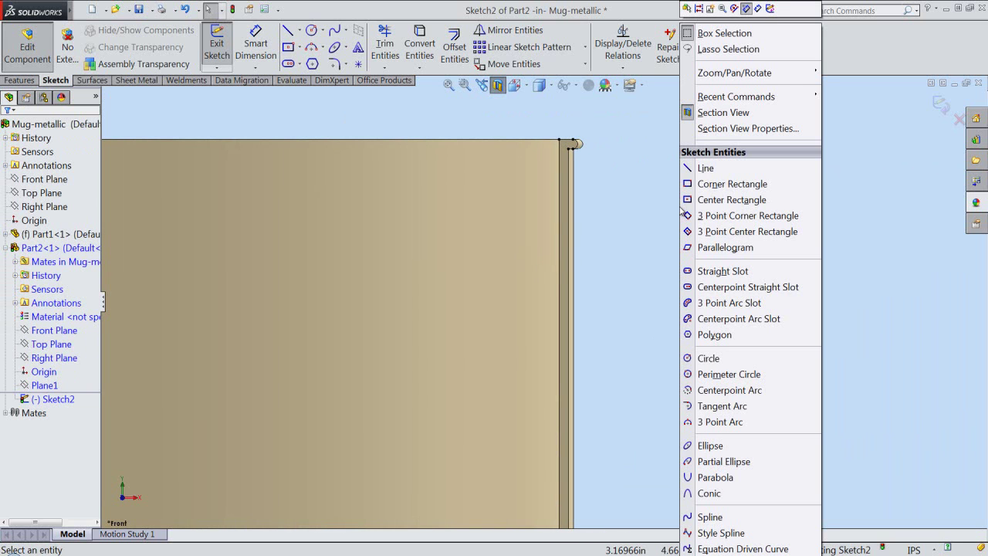
{"action": "left_click", "coordinate": [693, 168]}
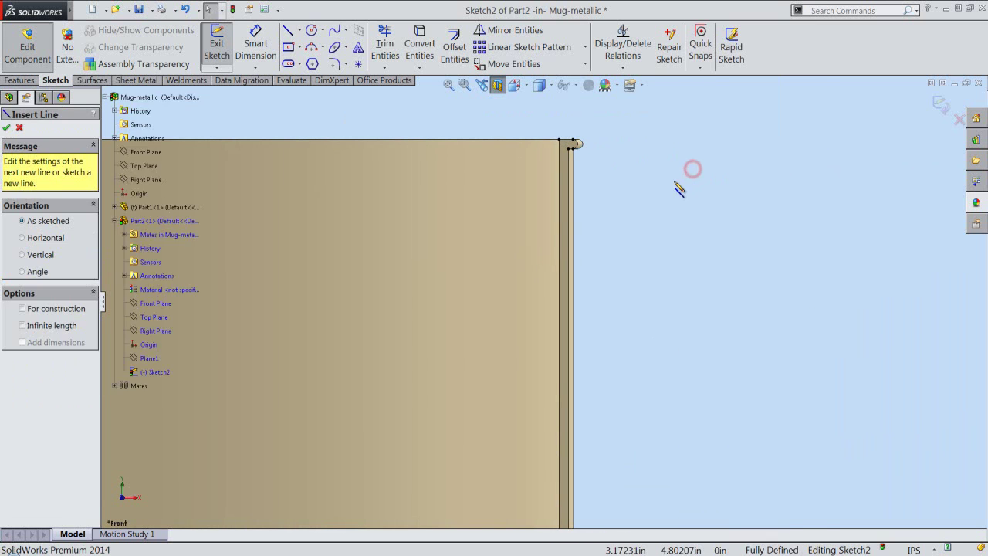
{"action": "scroll", "coordinate": [590, 225], "scroll_direction": "down", "scroll_amount": 1}
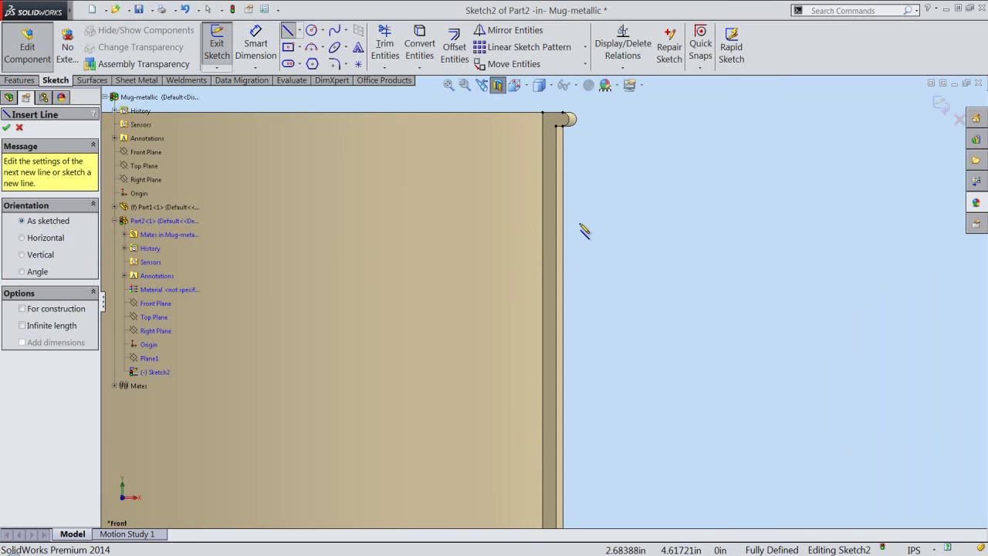
{"action": "left_click", "coordinate": [557, 252]}
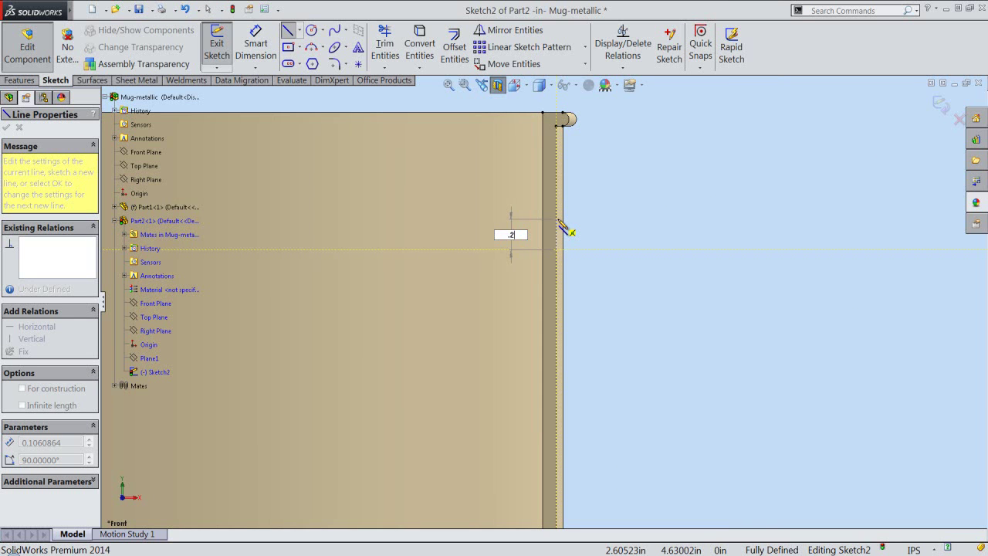
{"action": "key", "text": "Return"}
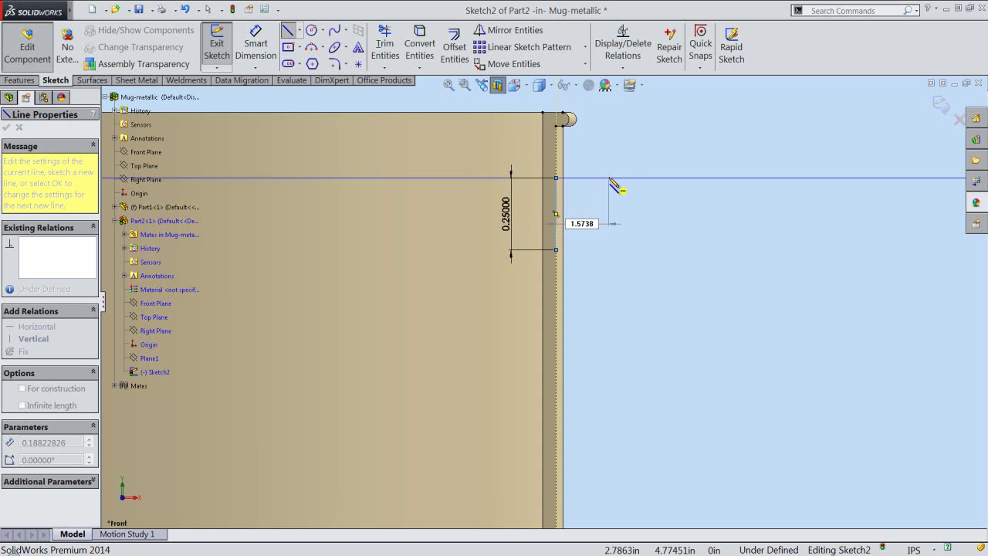
{"action": "key", "text": "Return"}
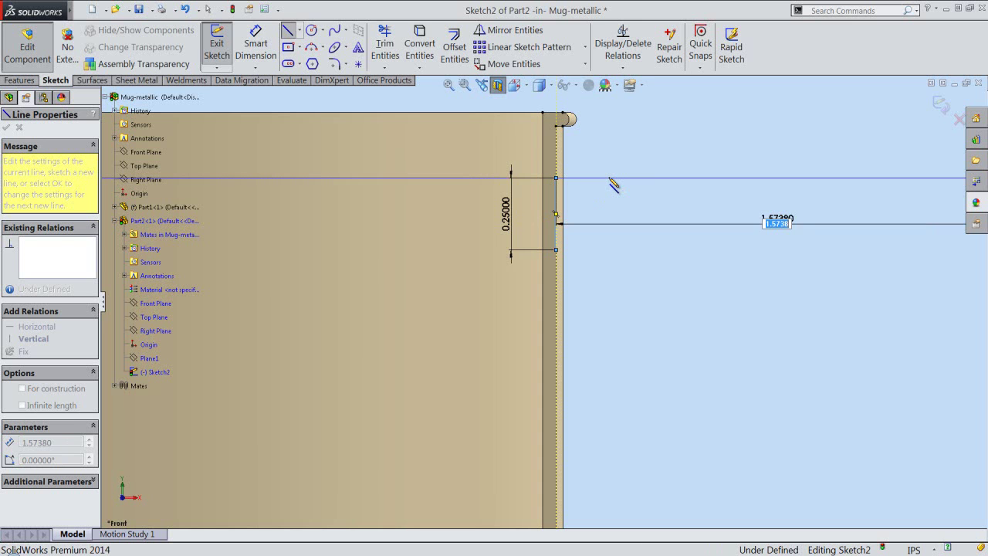
{"action": "scroll", "coordinate": [641, 279], "scroll_direction": "up", "scroll_amount": 2}
{"action": "type", "text": "2.25"}
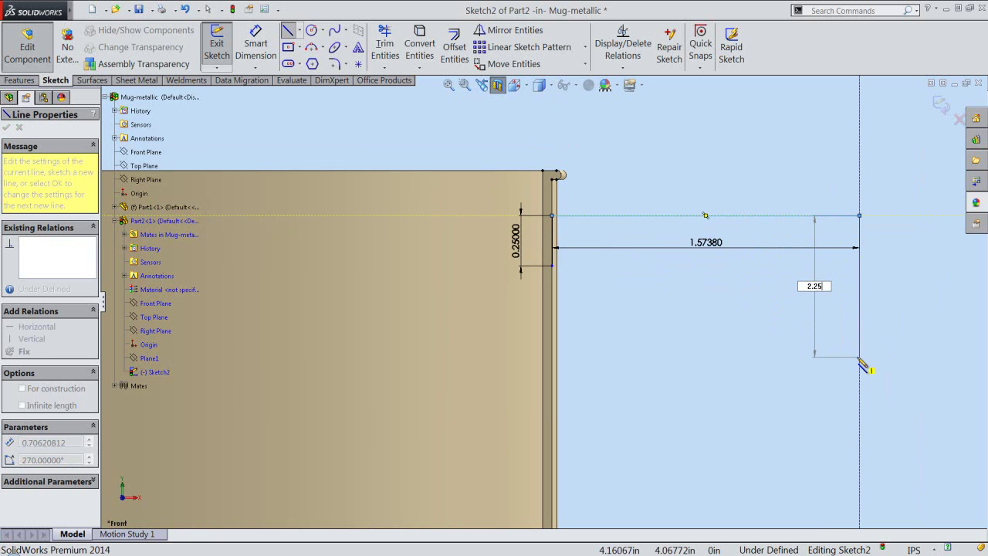
{"action": "key", "text": "Return"}
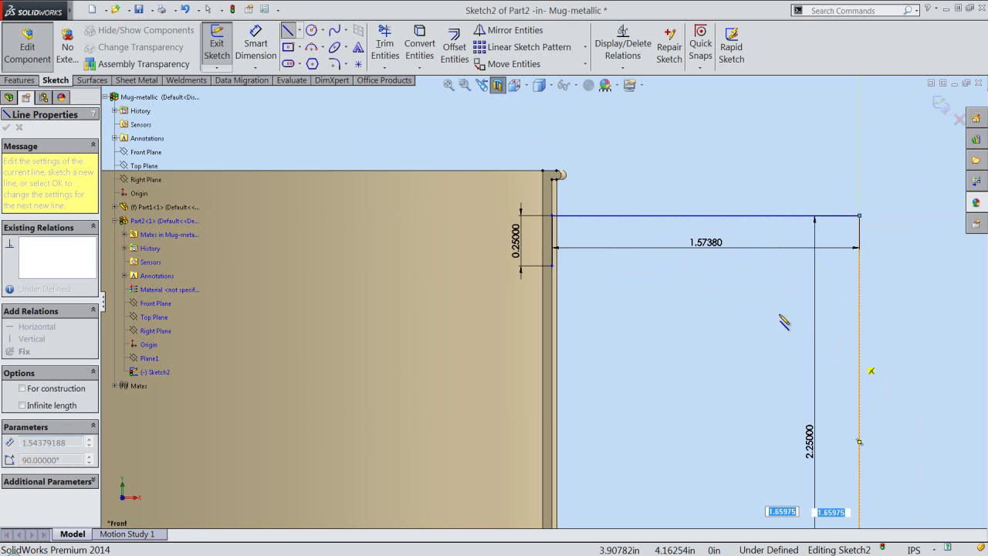
- Add a slanted line angling back toward the mug and a short vertical end segment
{"action": "scroll", "coordinate": [781, 326], "scroll_direction": "up", "scroll_amount": 1}
{"action": "scroll", "coordinate": [770, 341], "scroll_direction": "up", "scroll_amount": 1}
{"action": "scroll", "coordinate": [760, 359], "scroll_direction": "up", "scroll_amount": 1}
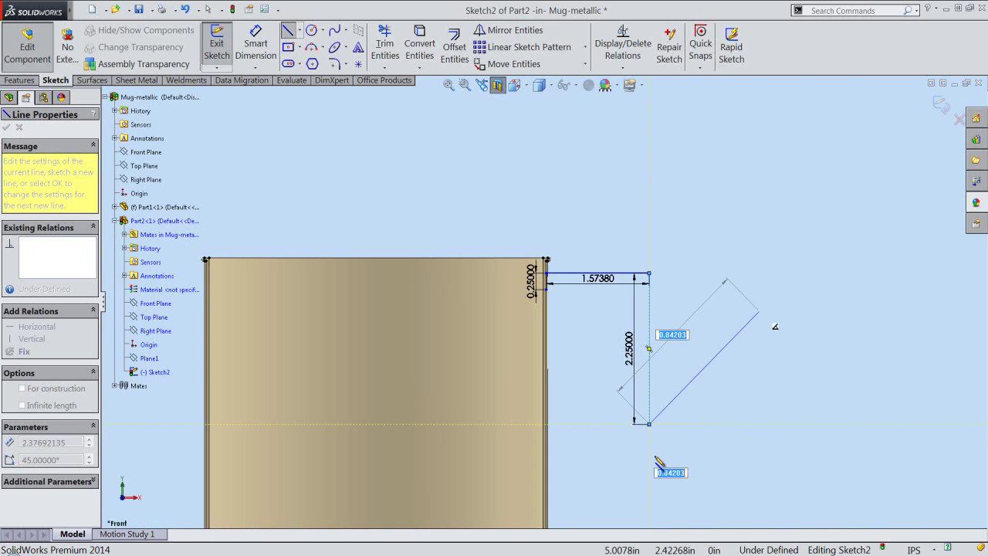
{"action": "scroll", "coordinate": [644, 463], "scroll_direction": "down", "scroll_amount": 1}
{"action": "scroll", "coordinate": [602, 448], "scroll_direction": "down", "scroll_amount": 1}
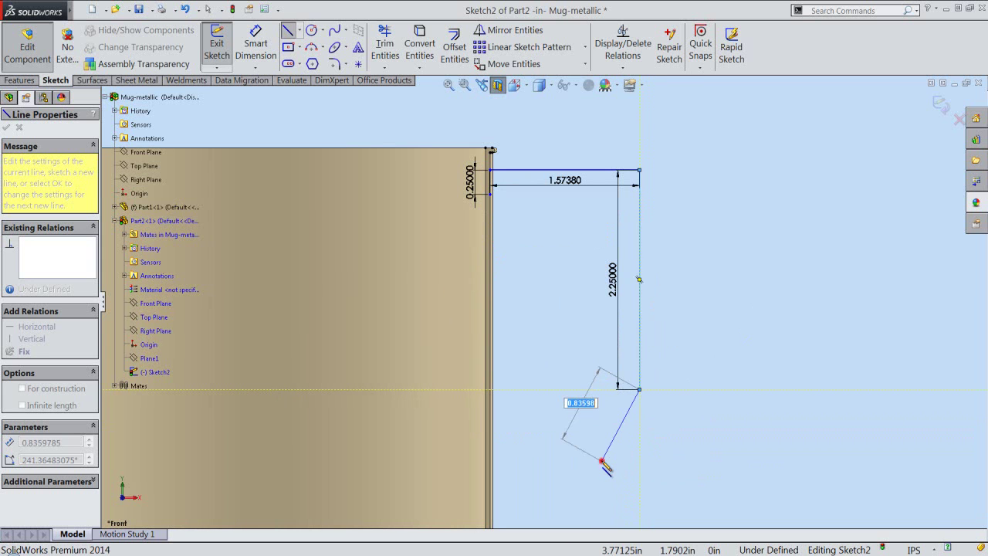
{"action": "left_click", "coordinate": [602, 462]}
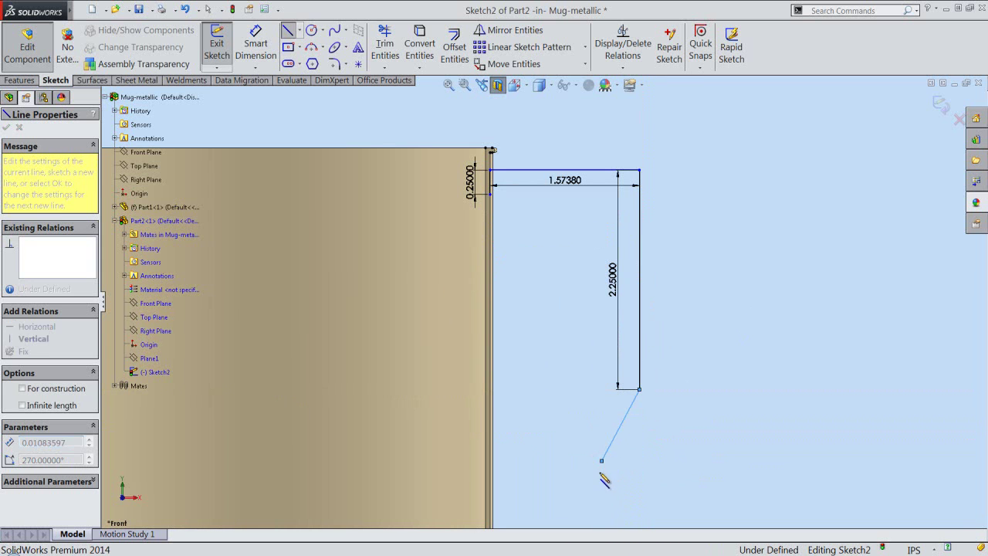
{"action": "left_click", "coordinate": [601, 485]}
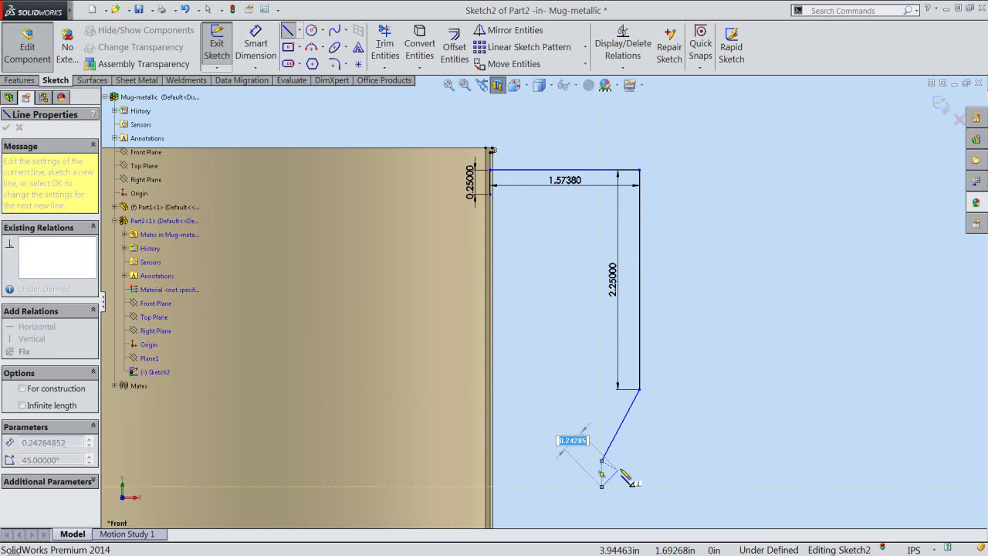
{"action": "right_click", "coordinate": [621, 467]}
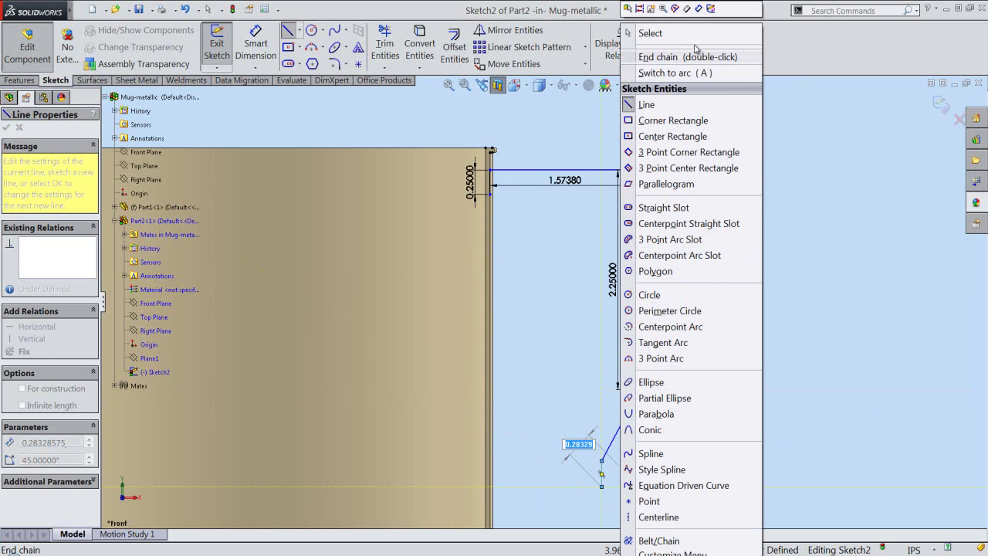
- End the line chain and dimension the slanted line's vertical drop at 1.01795
{"action": "left_click", "coordinate": [699, 9]}
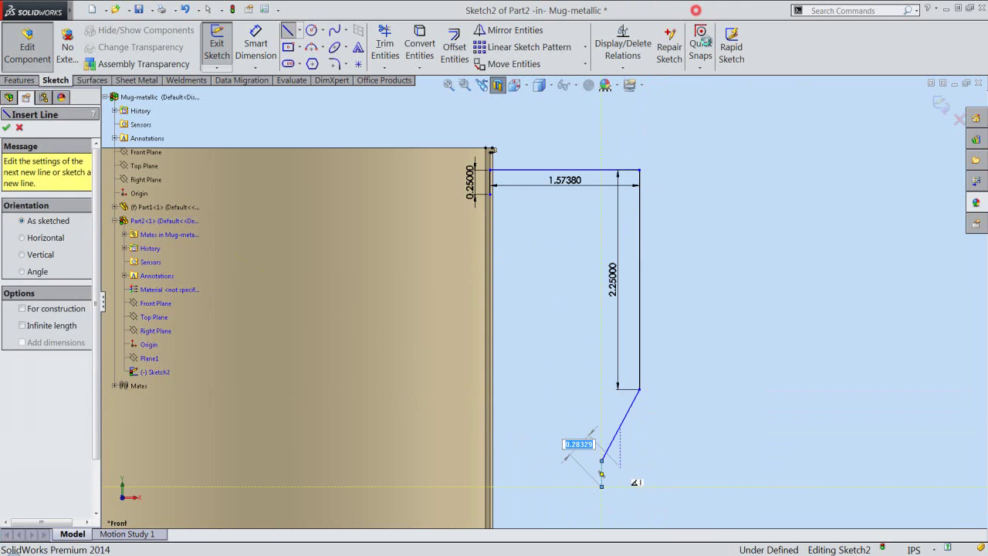
{"action": "left_click", "coordinate": [639, 390]}
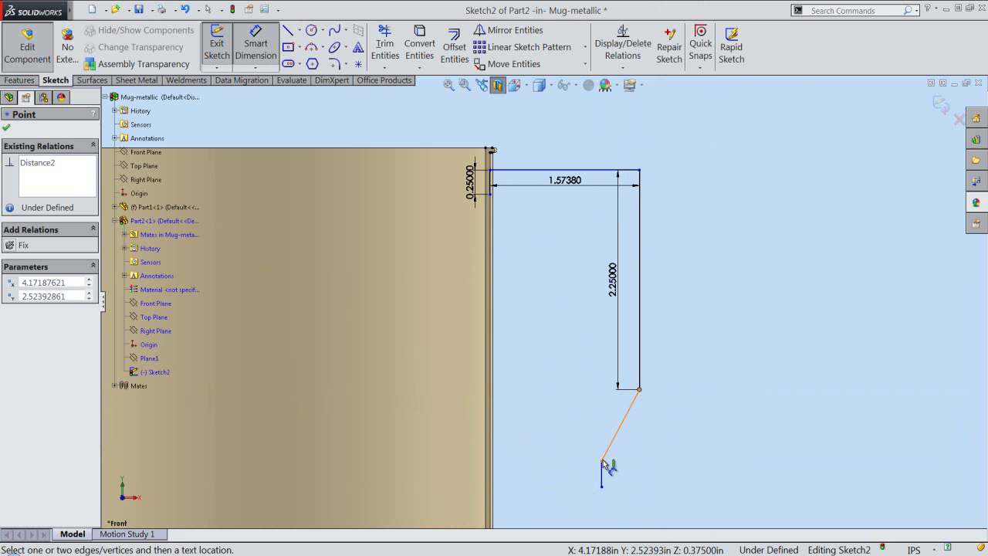
{"action": "left_click", "coordinate": [602, 460]}
{"action": "left_click", "coordinate": [664, 441]}
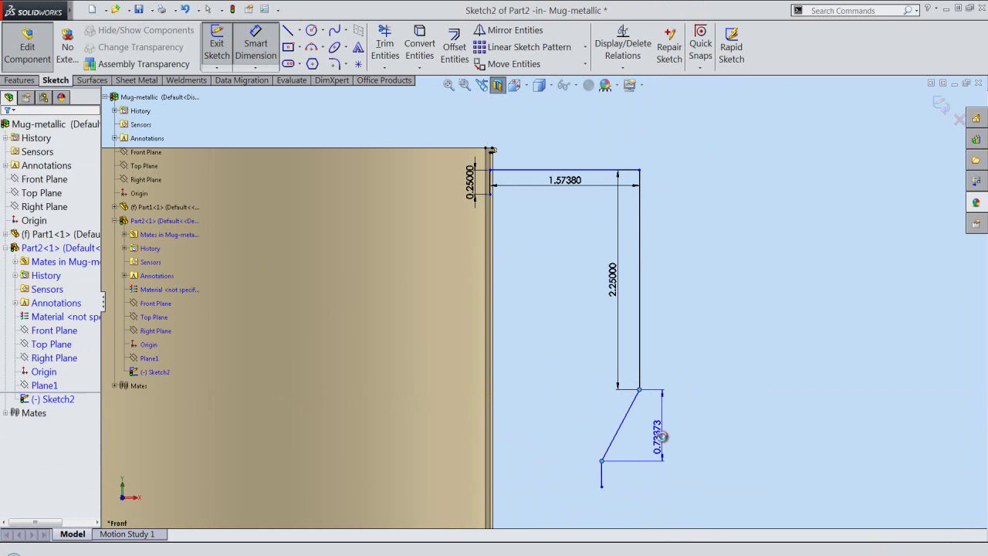
{"action": "type", "text": "1.01795"}
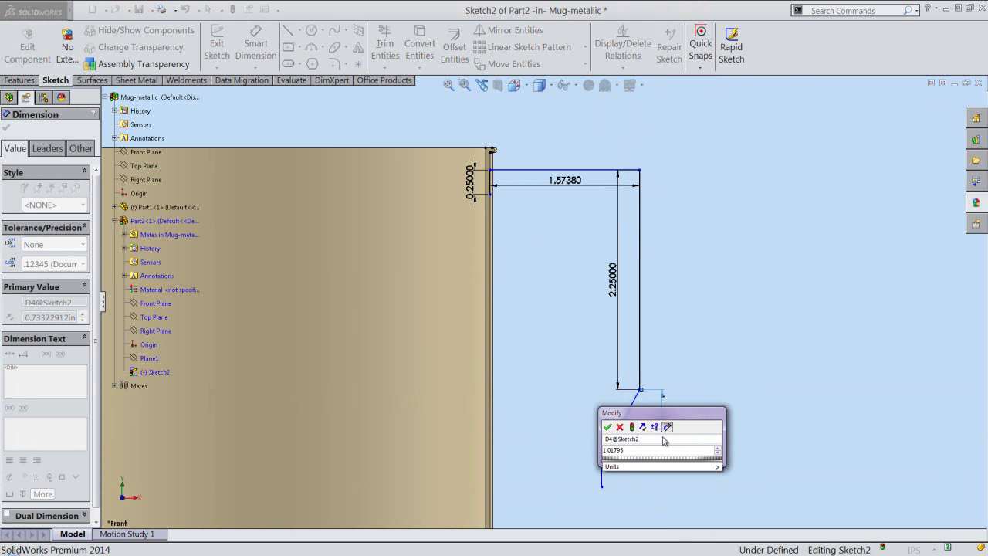
{"action": "key", "text": "Return"}
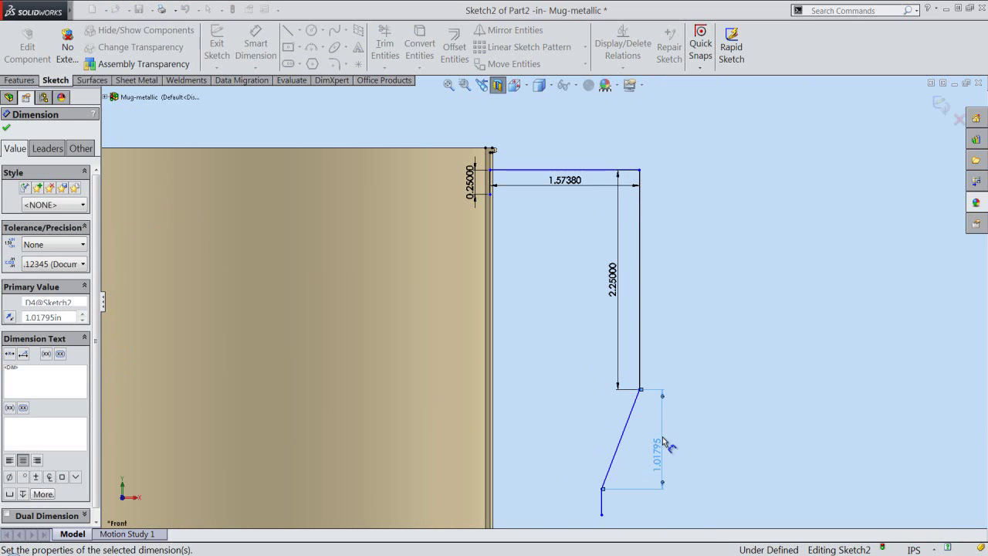
{"action": "left_click", "coordinate": [682, 440]}
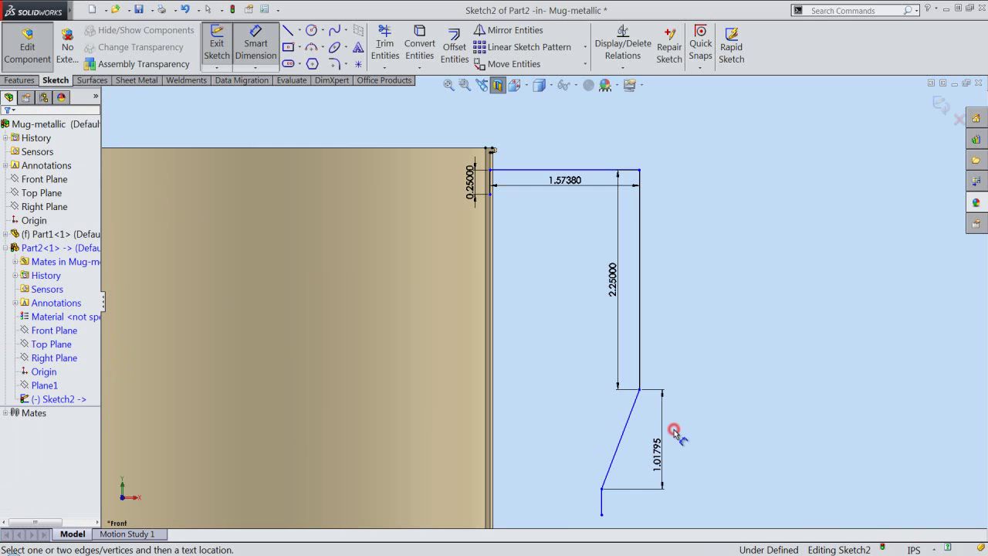
{"action": "scroll", "coordinate": [677, 434], "scroll_direction": "up", "scroll_amount": 3}
{"action": "scroll", "coordinate": [567, 451], "scroll_direction": "up", "scroll_amount": 1}
{"action": "scroll", "coordinate": [567, 452], "scroll_direction": "down", "scroll_amount": 1}
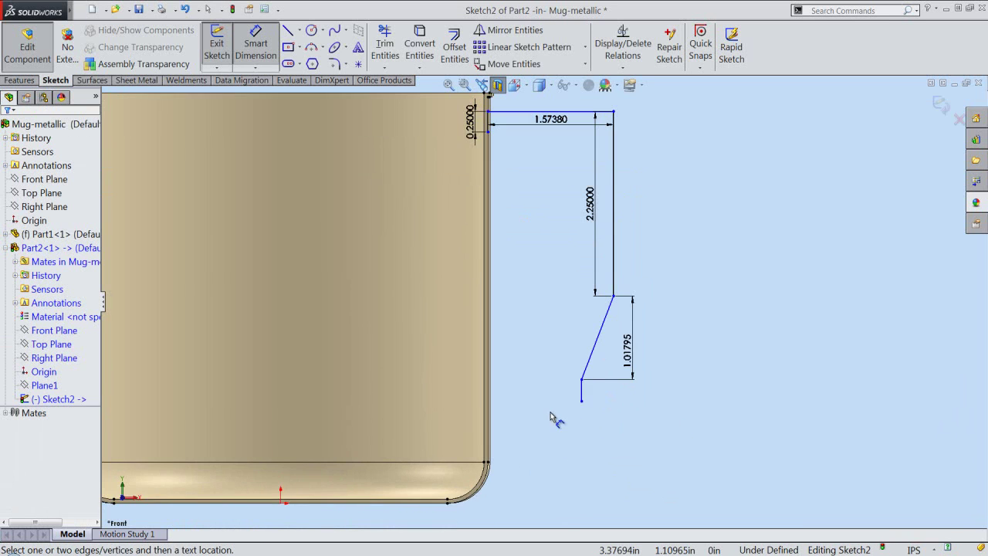
{"action": "scroll", "coordinate": [554, 418], "scroll_direction": "down", "scroll_amount": 1}
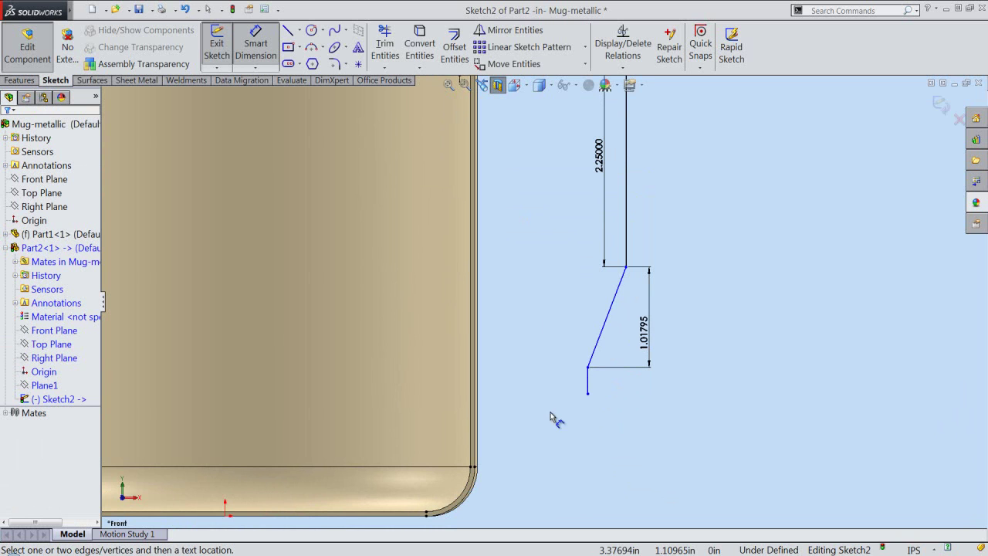
- Dimension the handle's lower end: 0.04688 gap to the mug wall and 0.23205 short-line length
{"action": "left_click", "coordinate": [588, 380]}
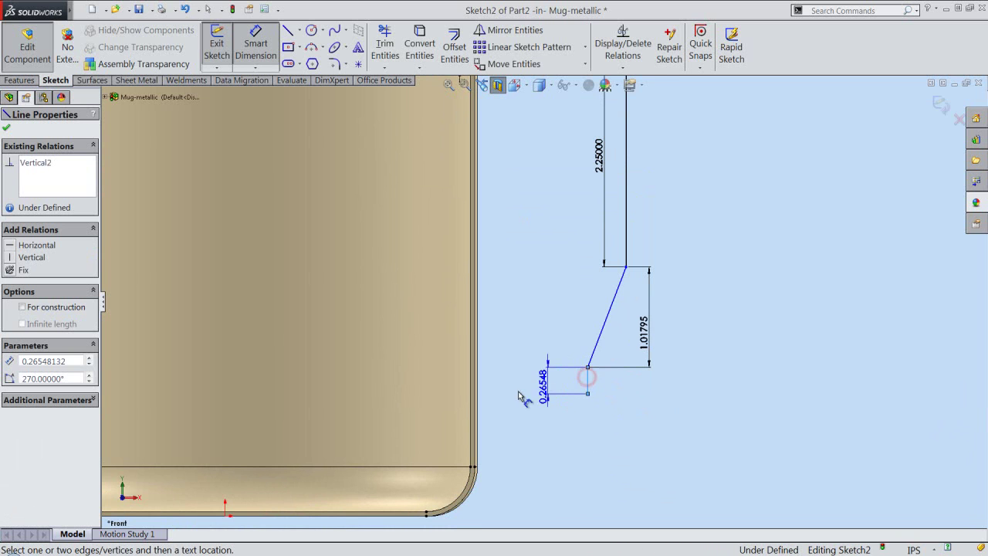
{"action": "scroll", "coordinate": [506, 399], "scroll_direction": "down", "scroll_amount": 1}
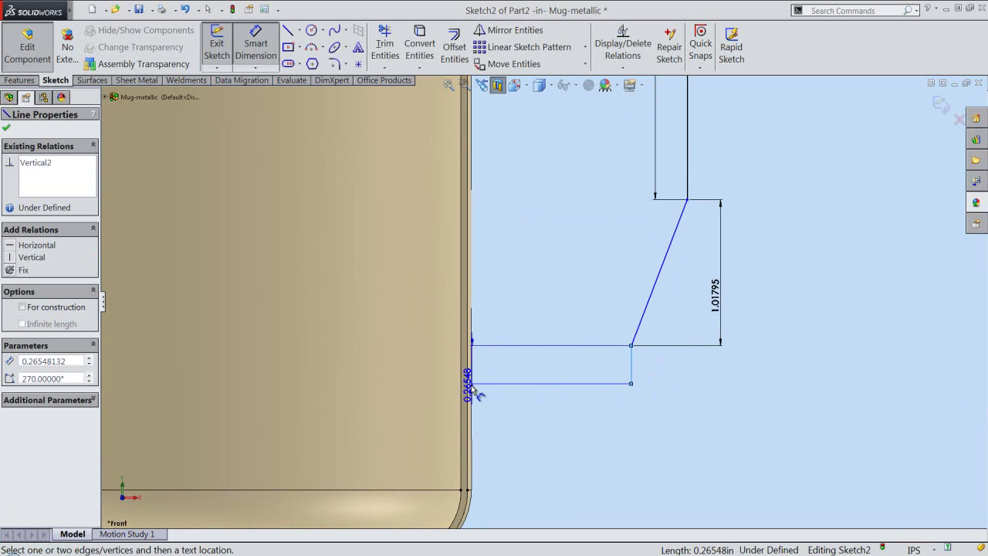
{"action": "left_click", "coordinate": [470, 390]}
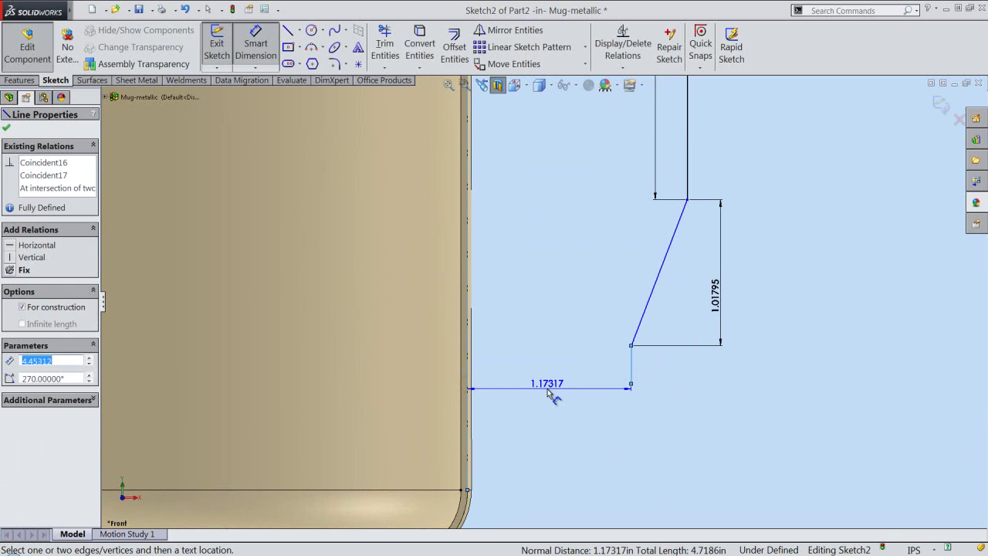
{"action": "left_click", "coordinate": [551, 390]}
{"action": "type", "text": ".04687"}
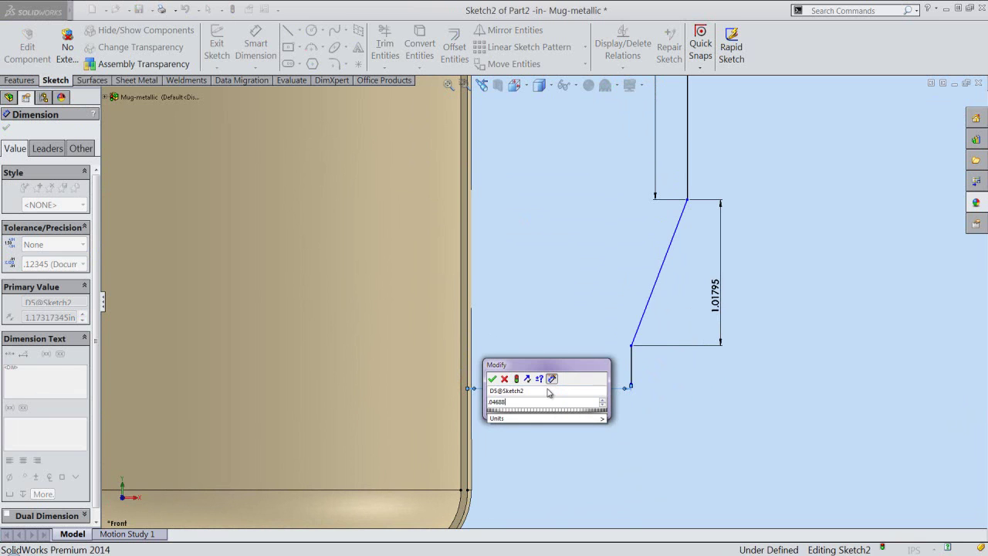
{"action": "key", "text": "Return"}
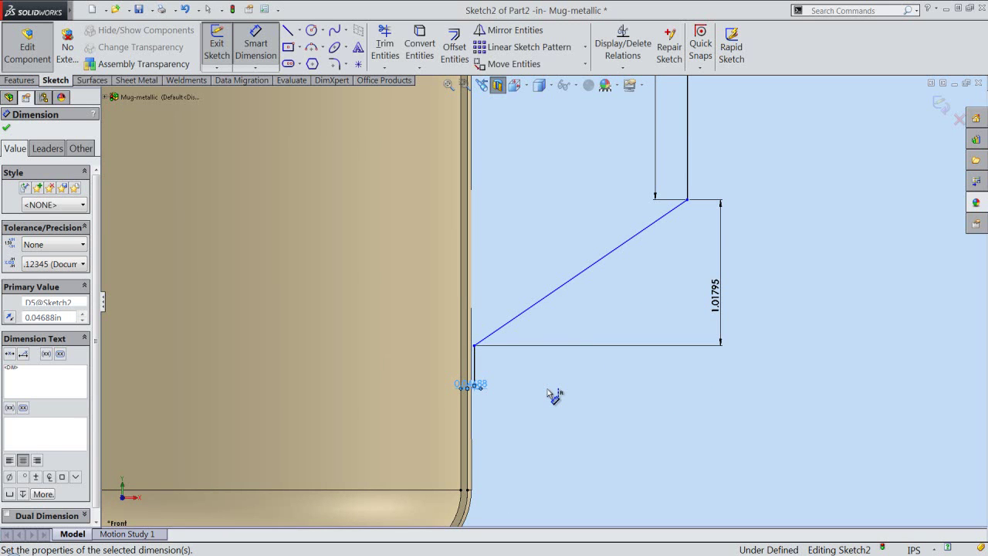
{"action": "left_click", "coordinate": [549, 393]}
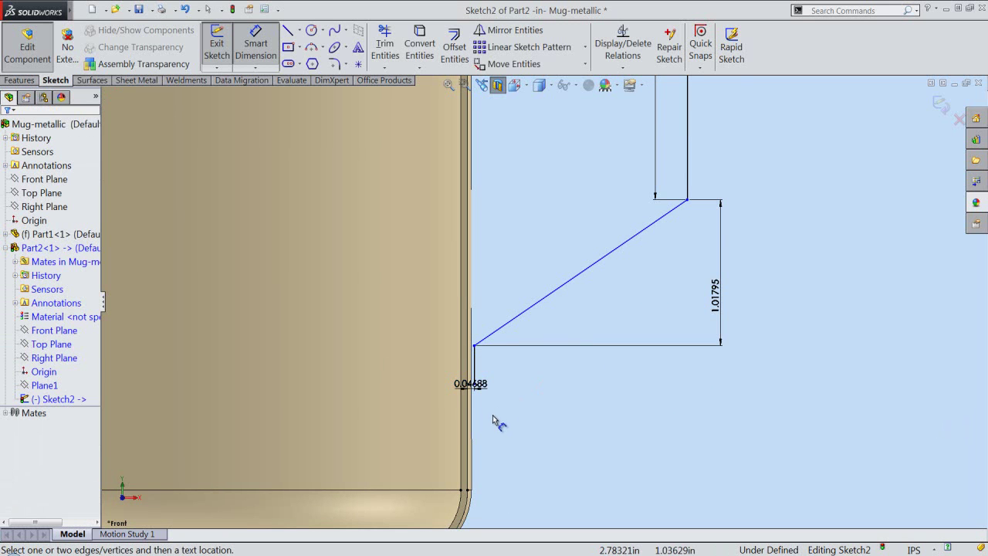
{"action": "scroll", "coordinate": [493, 420], "scroll_direction": "down", "scroll_amount": 3}
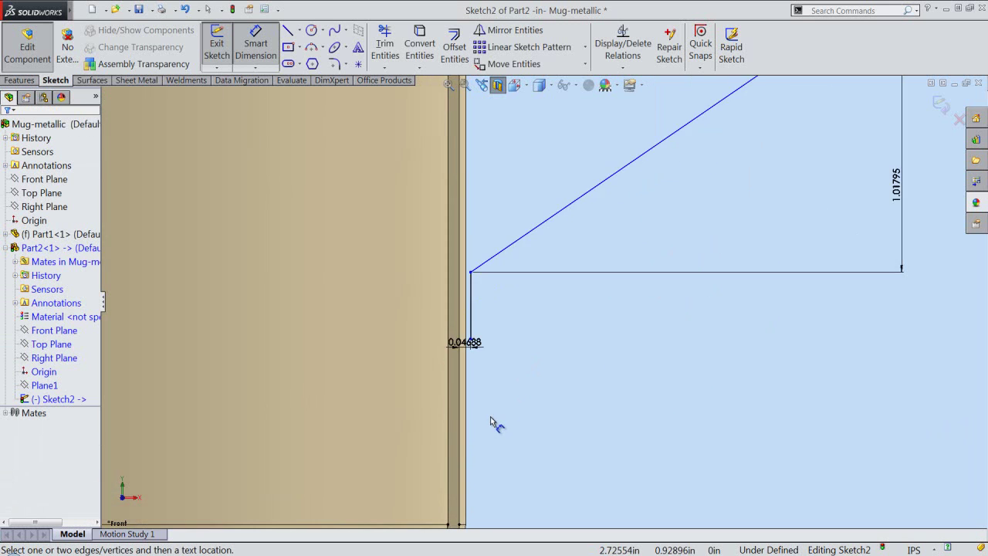
{"action": "left_click", "coordinate": [470, 315]}
{"action": "left_click", "coordinate": [492, 315]}
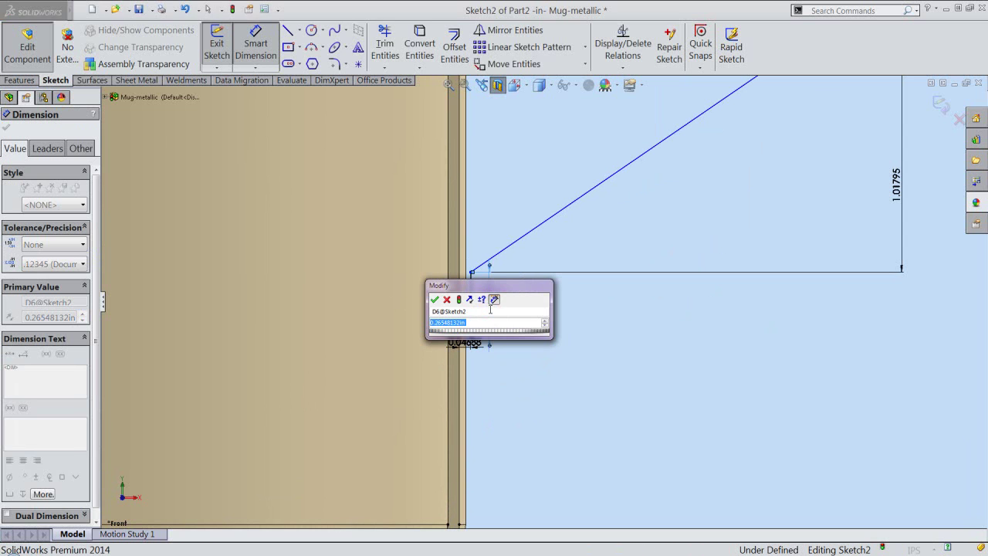
{"action": "type", "text": ".23205"}
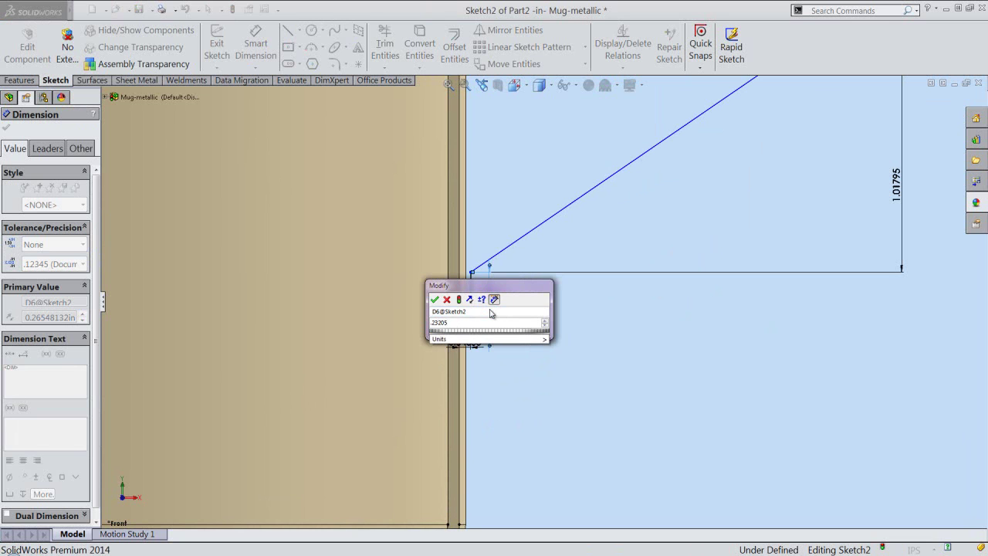
{"action": "key", "text": "Return"}
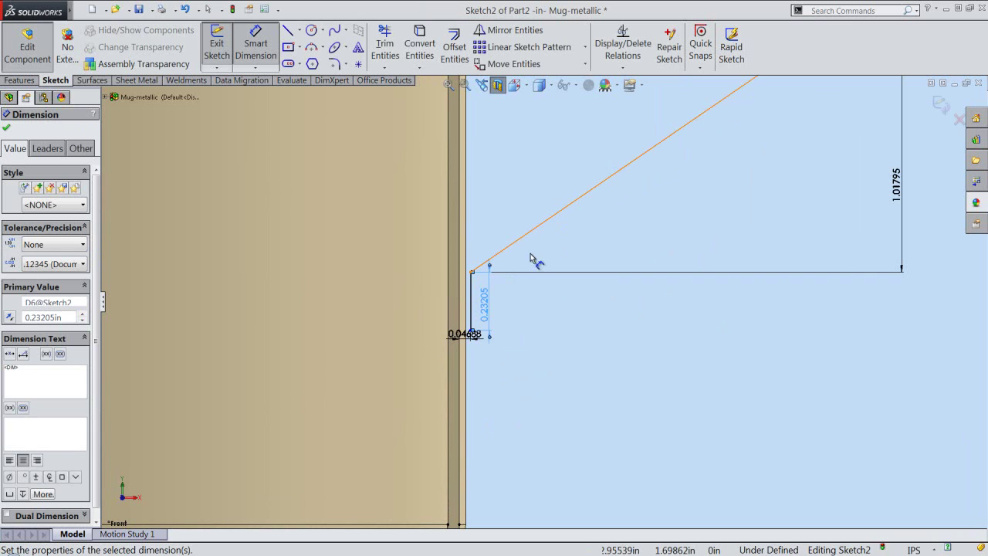
{"action": "left_click", "coordinate": [509, 328]}
- Dimension the short line's lower endpoint 0.75 from the mug bottom, then exit Smart Dimension
{"action": "scroll", "coordinate": [506, 332], "scroll_direction": "down", "scroll_amount": 1}
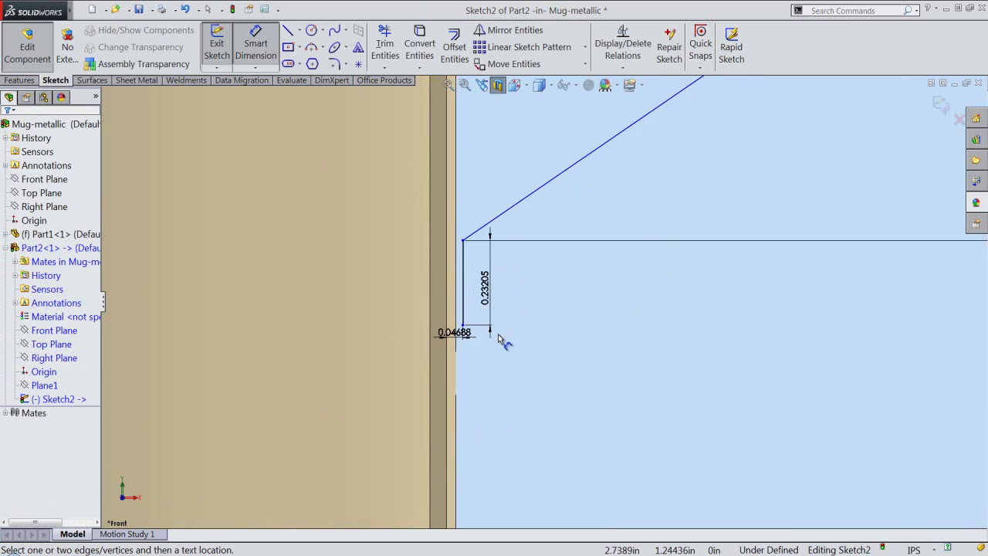
{"action": "scroll", "coordinate": [494, 334], "scroll_direction": "down", "scroll_amount": 3}
{"action": "left_click", "coordinate": [445, 314]}
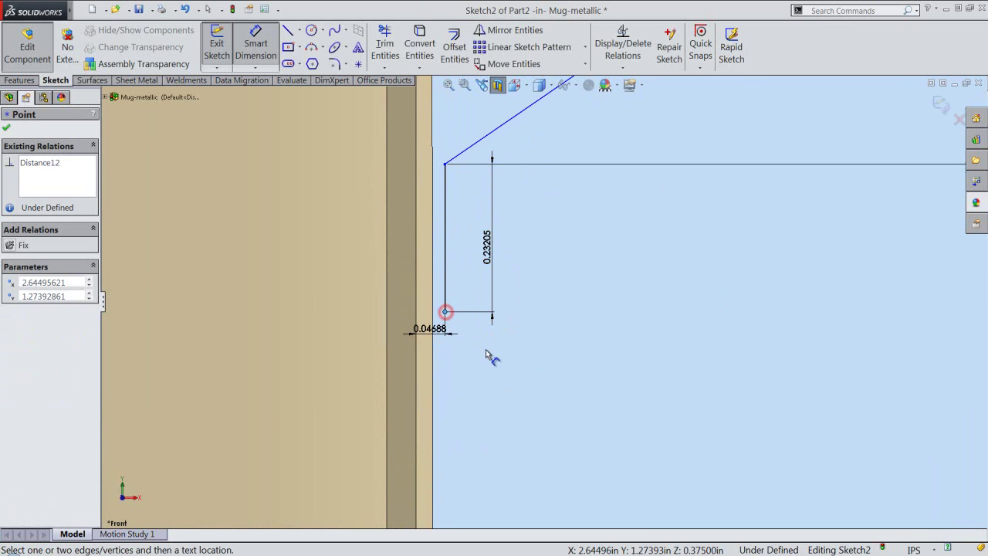
{"action": "scroll", "coordinate": [486, 351], "scroll_direction": "up", "scroll_amount": 2}
{"action": "scroll", "coordinate": [487, 364], "scroll_direction": "up", "scroll_amount": 2}
{"action": "scroll", "coordinate": [491, 390], "scroll_direction": "up", "scroll_amount": 1}
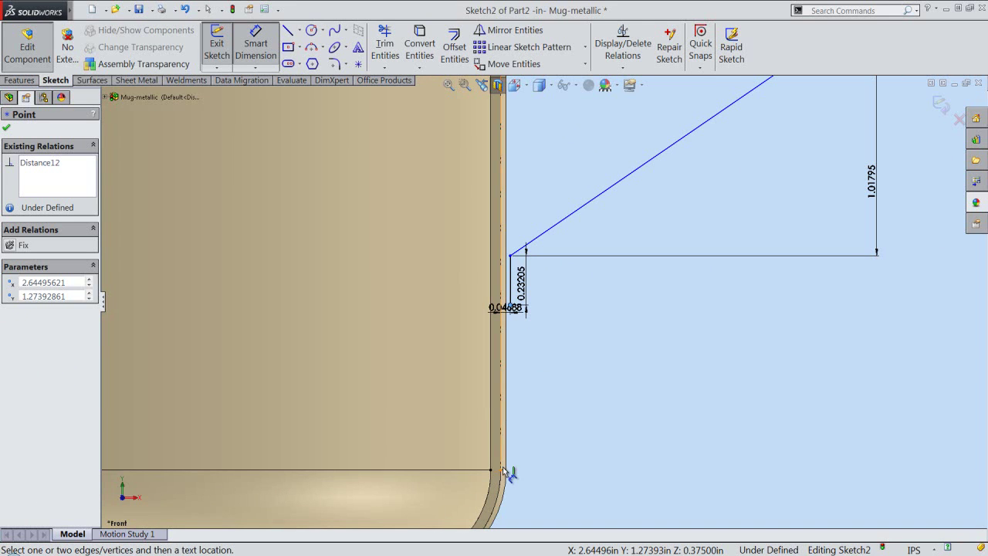
{"action": "left_click", "coordinate": [501, 469]}
{"action": "left_click", "coordinate": [551, 436]}
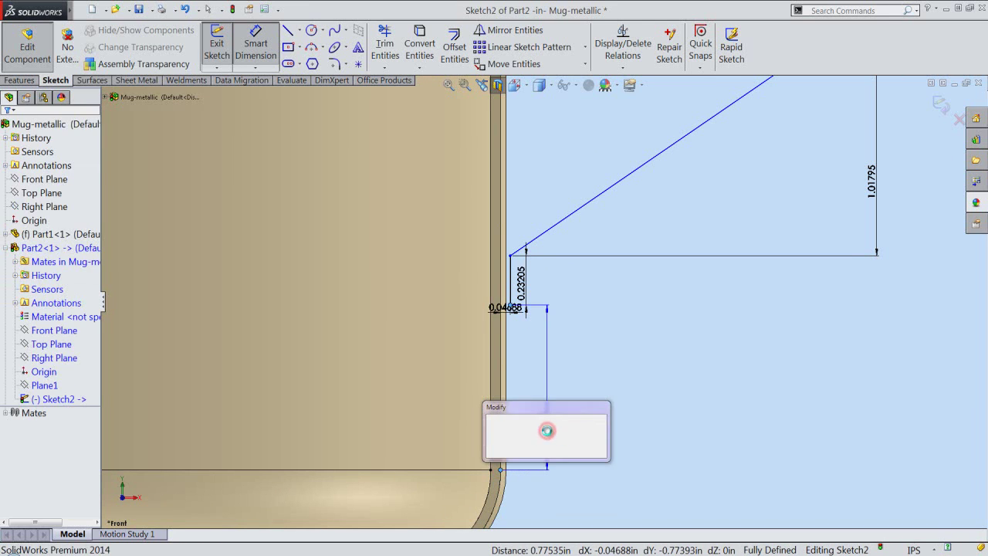
{"action": "type", "text": ".75"}
{"action": "key", "text": "Return"}
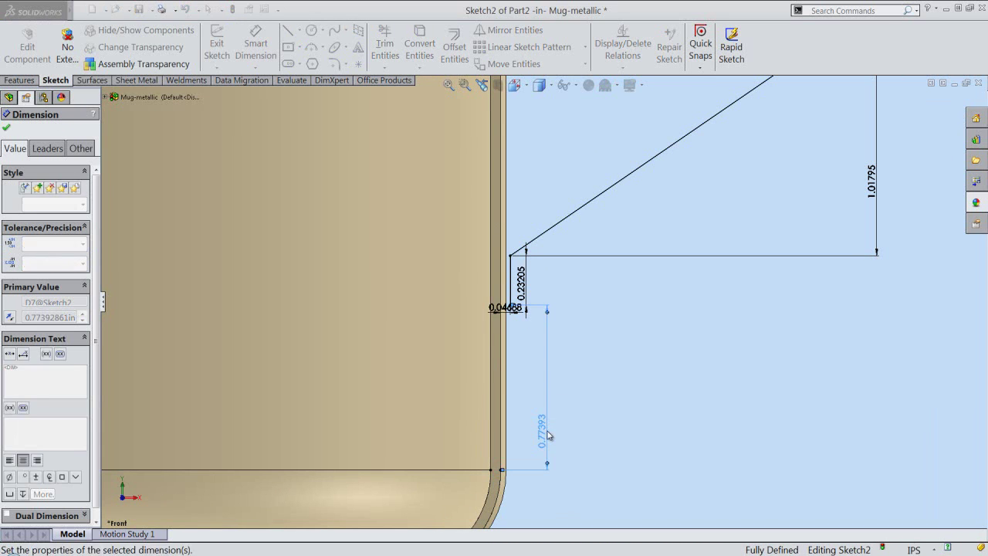
{"action": "left_click", "coordinate": [627, 407]}
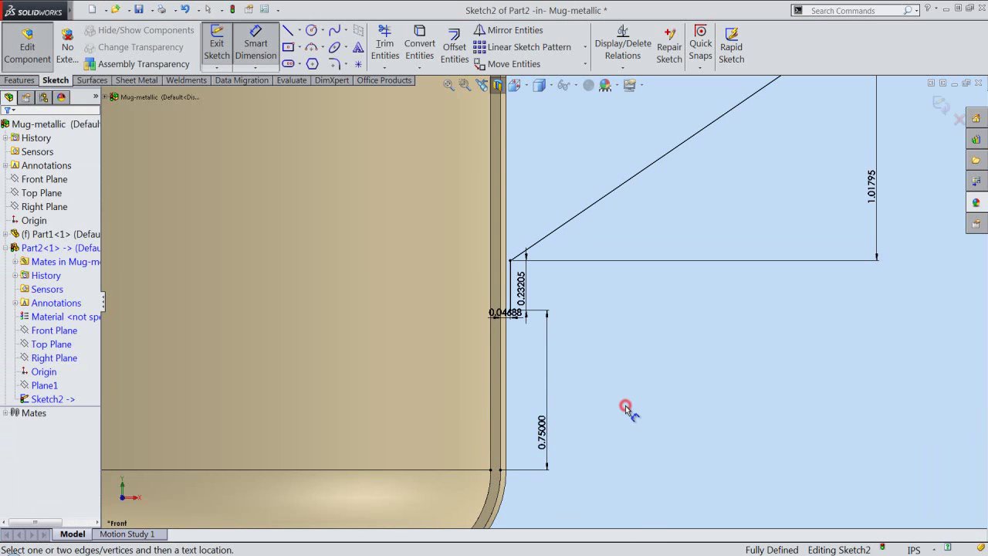
{"action": "right_click", "coordinate": [626, 407]}
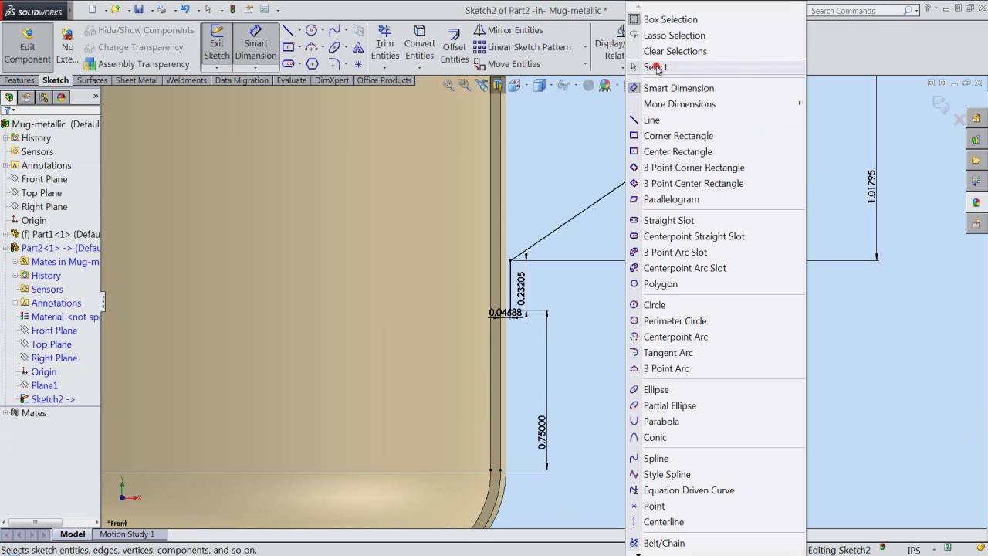
{"action": "left_click", "coordinate": [655, 66]}
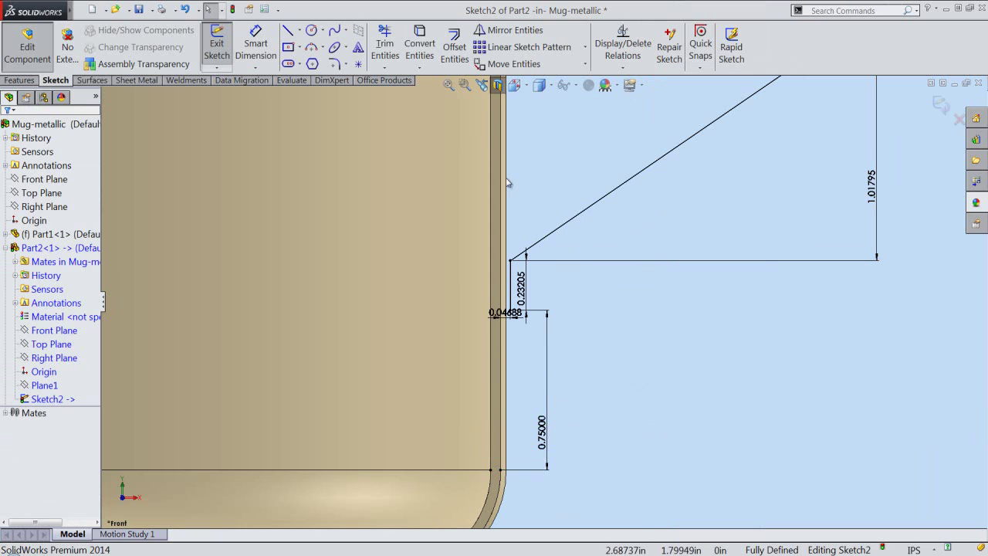
- Offset the handle line chain by 0.1 in to make a parallel copy beside it
{"action": "left_click", "coordinate": [449, 85]}
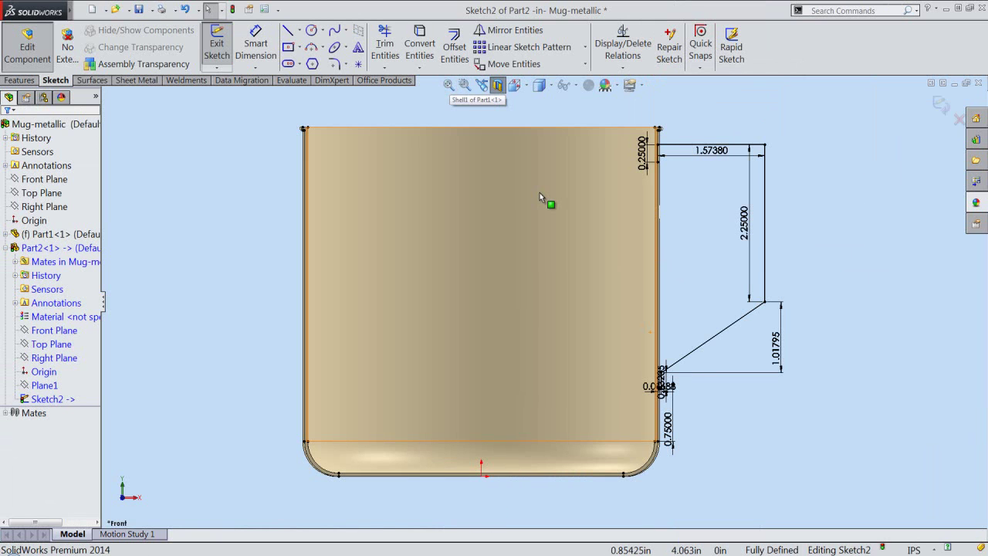
{"action": "left_click", "coordinate": [454, 53]}
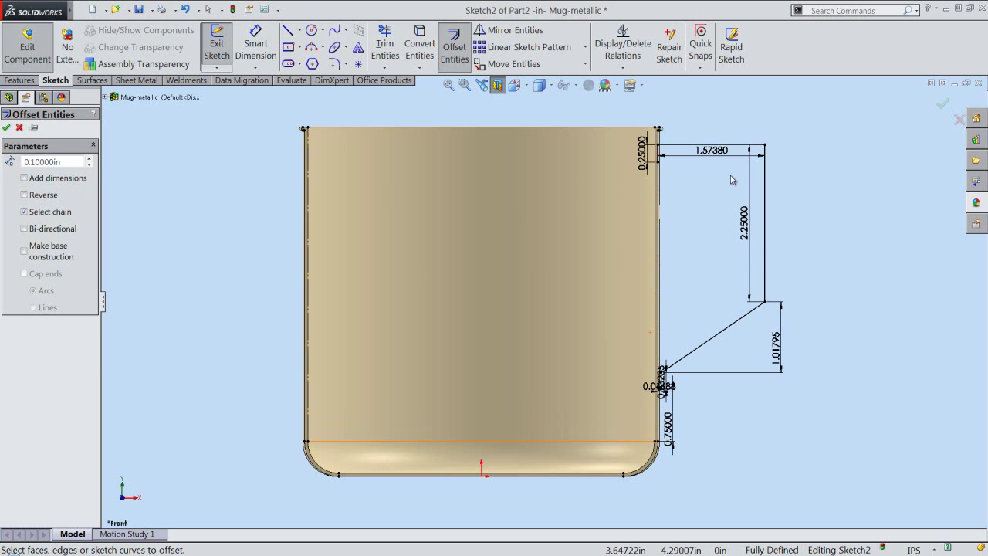
{"action": "left_click", "coordinate": [747, 149]}
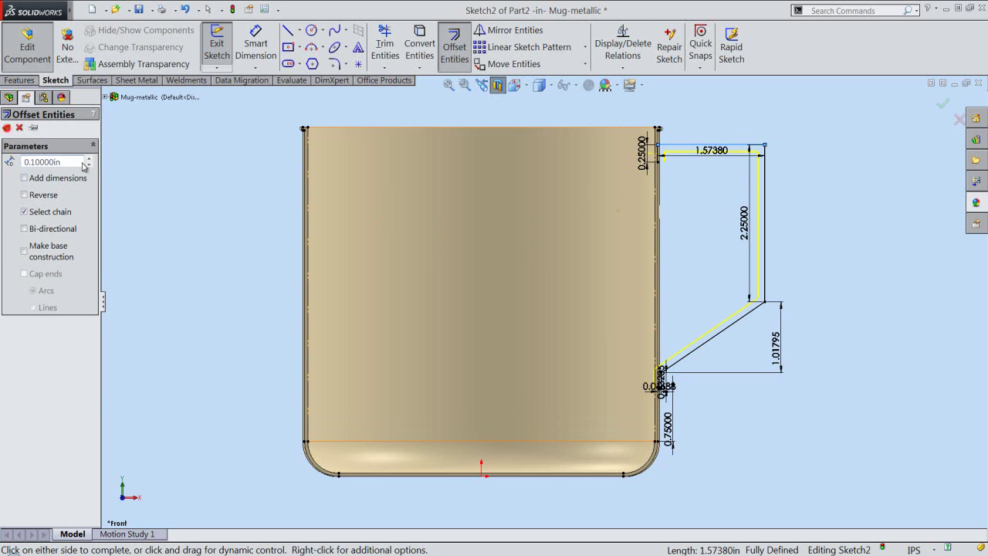
{"action": "left_click", "coordinate": [205, 200]}
{"action": "left_click", "coordinate": [204, 199]}
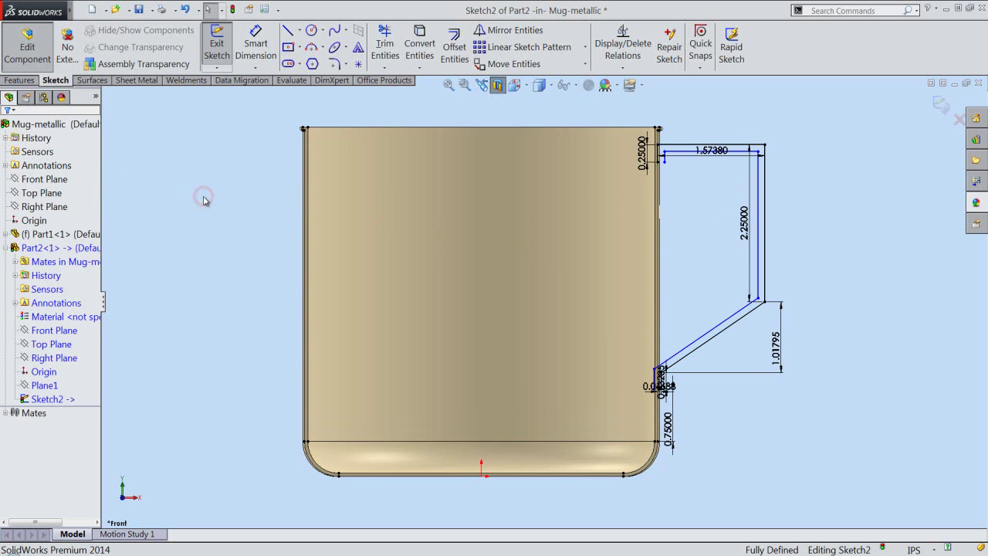
- Make the offset path's short vertical end line collinear with the mug's outer wall edge
{"action": "scroll", "coordinate": [662, 390], "scroll_direction": "down", "scroll_amount": 4}
{"action": "scroll", "coordinate": [604, 366], "scroll_direction": "down", "scroll_amount": 2}
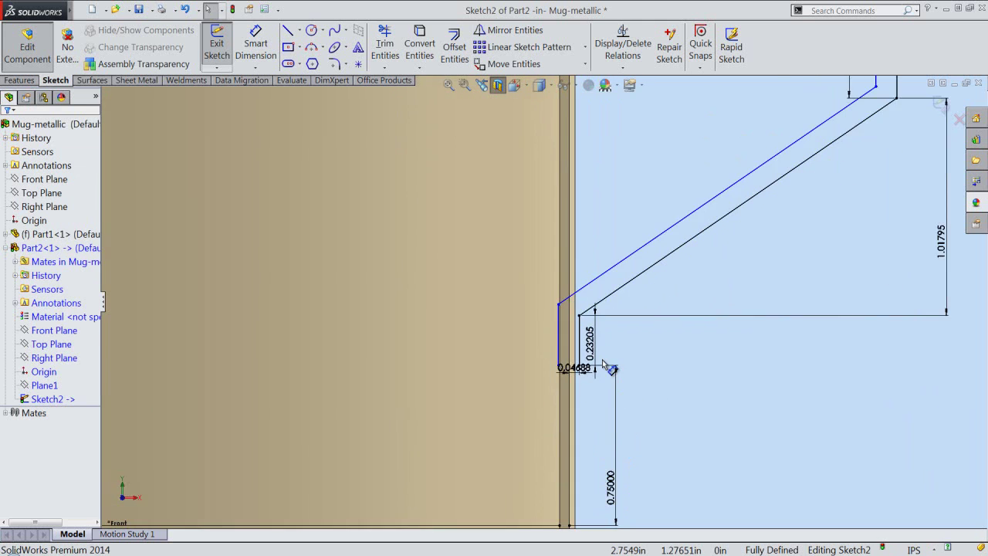
{"action": "scroll", "coordinate": [604, 366], "scroll_direction": "down", "scroll_amount": 2}
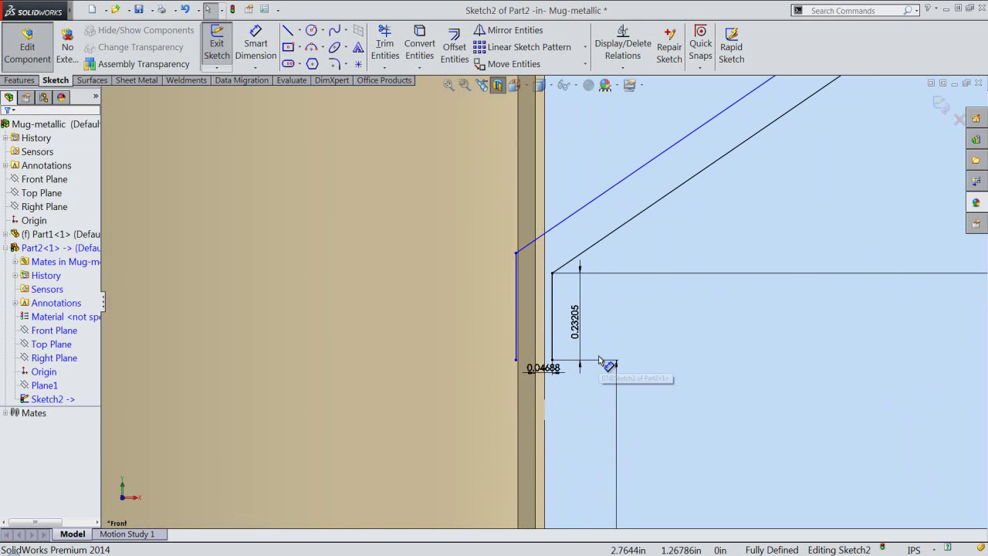
{"action": "left_click", "coordinate": [516, 303]}
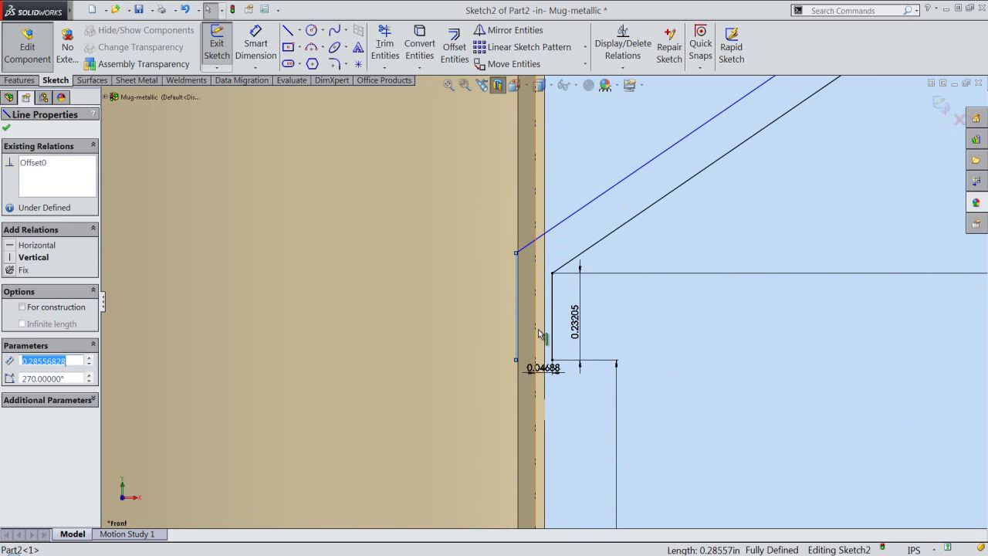
{"action": "left_click", "coordinate": [538, 333], "text": "ctrl"}
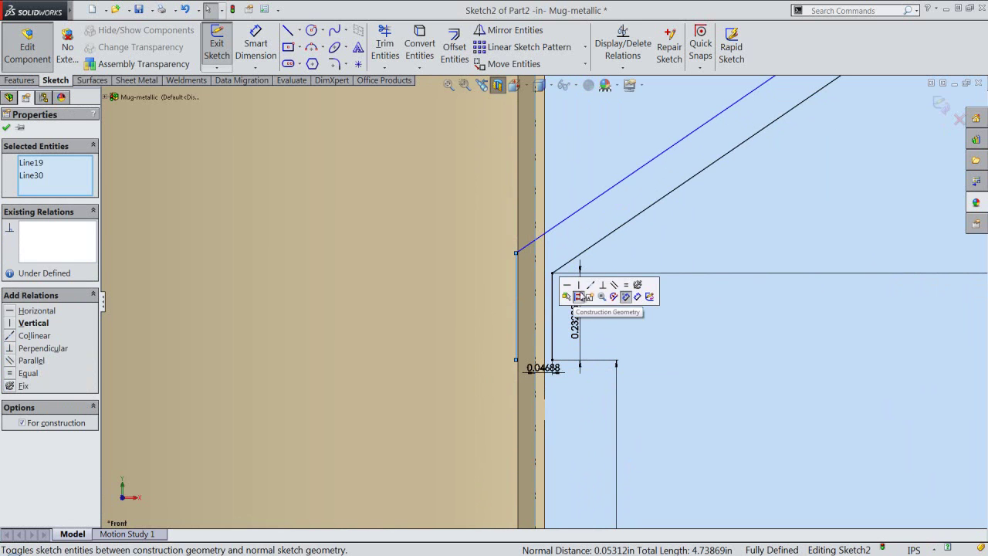
{"action": "left_click", "coordinate": [591, 287]}
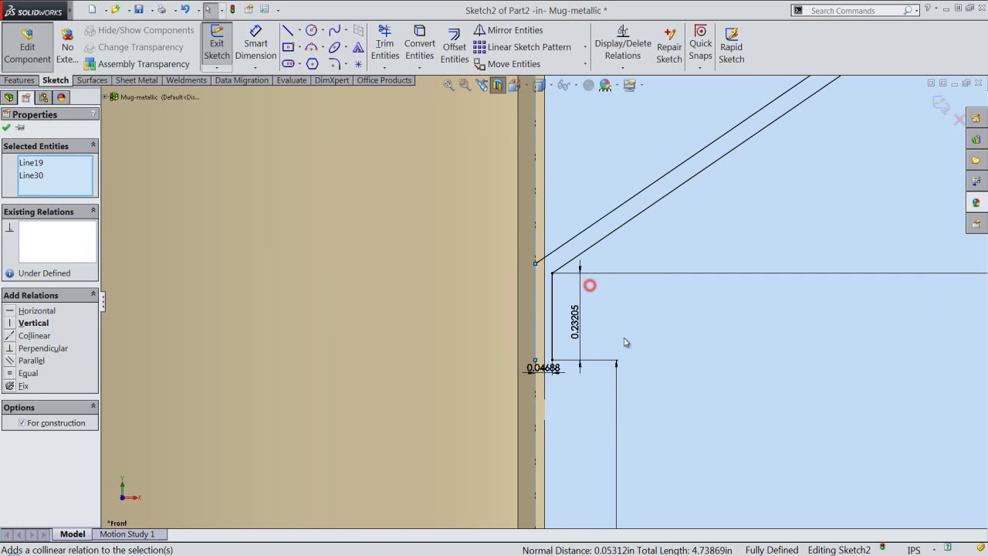
{"action": "left_click", "coordinate": [632, 341]}
- Draw a short horizontal line joining the lower ends of the two handle paths
{"action": "right_click", "coordinate": [632, 342]}
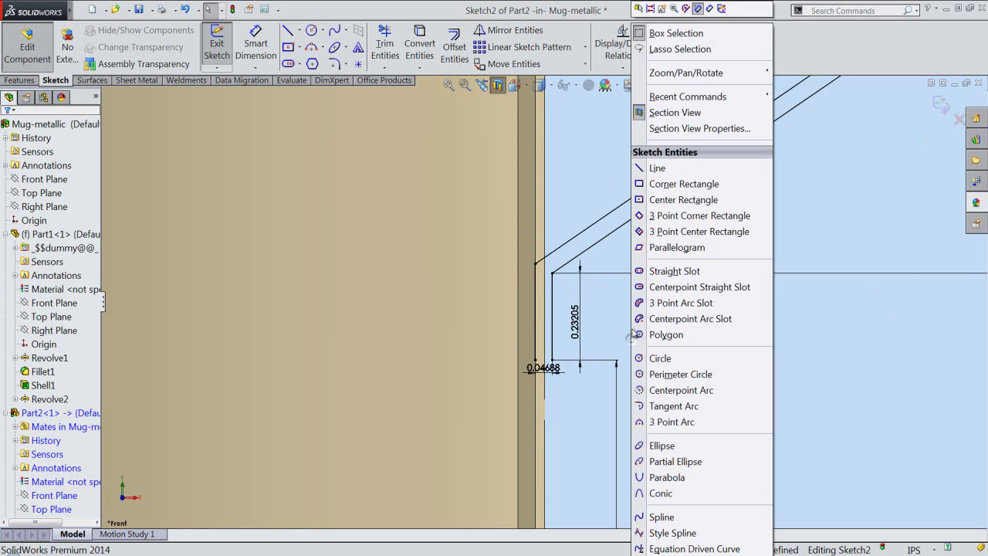
{"action": "left_click", "coordinate": [659, 167]}
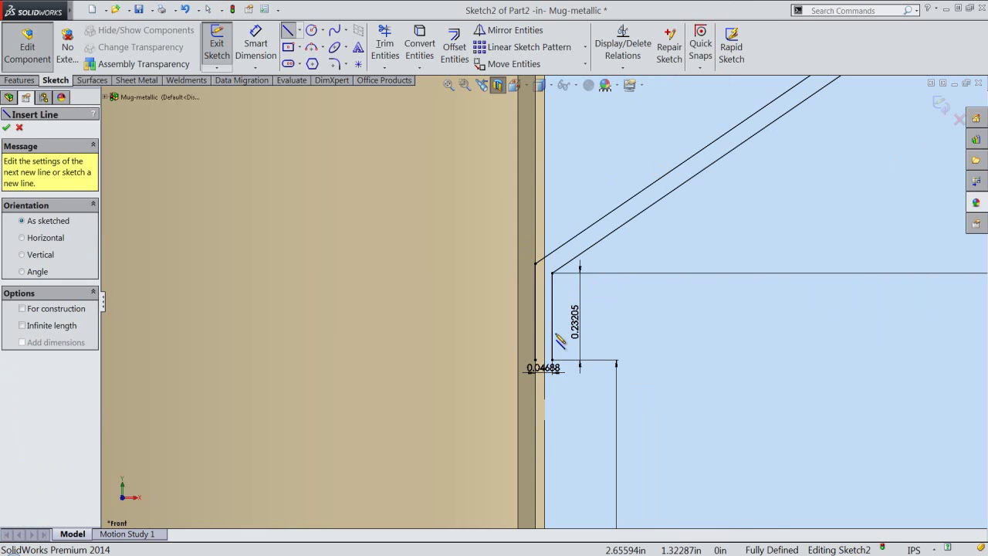
{"action": "scroll", "coordinate": [540, 363], "scroll_direction": "down", "scroll_amount": 2}
{"action": "scroll", "coordinate": [542, 360], "scroll_direction": "down", "scroll_amount": 1}
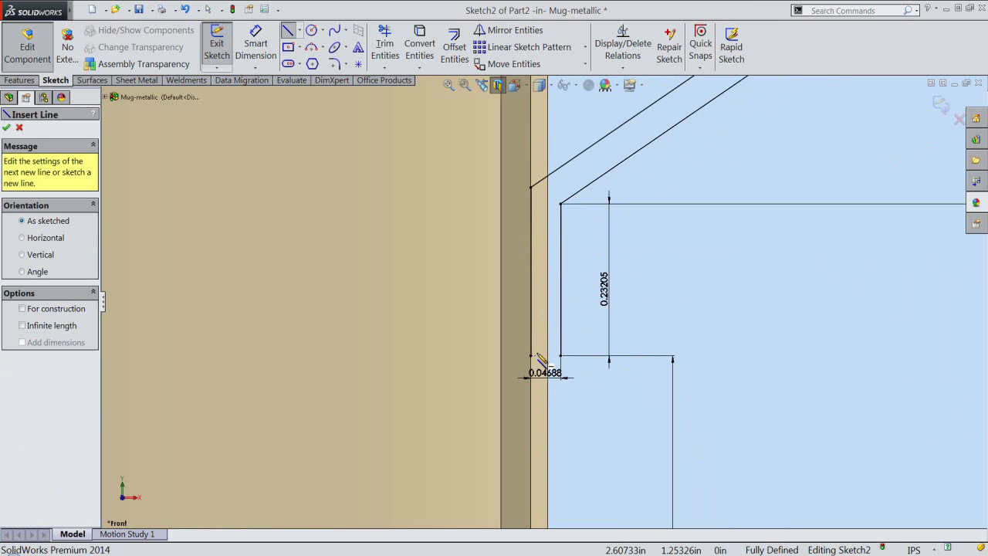
{"action": "left_click", "coordinate": [531, 358]}
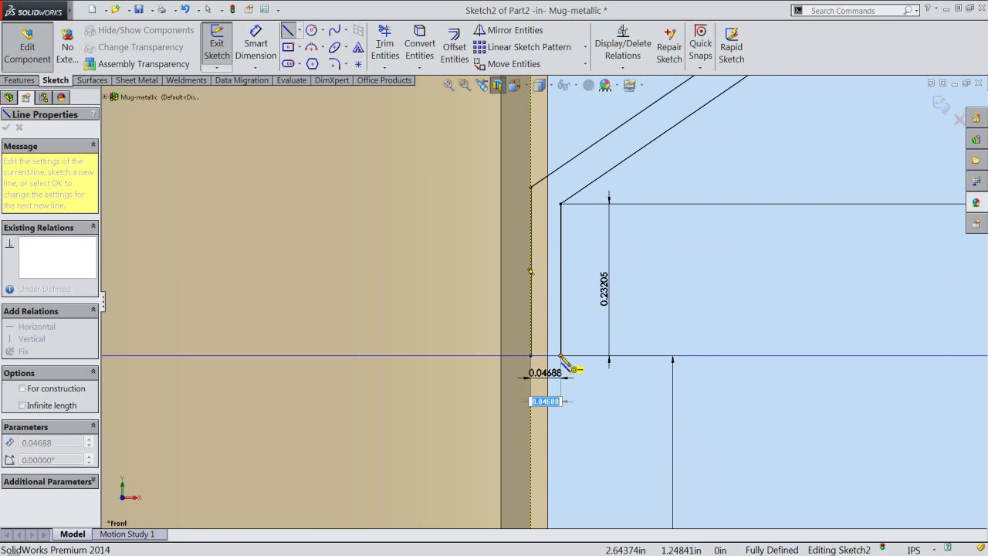
{"action": "left_click", "coordinate": [560, 357]}
- Join the top ends of the two handle paths with a horizontal line and exit the sketch
{"action": "scroll", "coordinate": [564, 430], "scroll_direction": "up", "scroll_amount": 2}
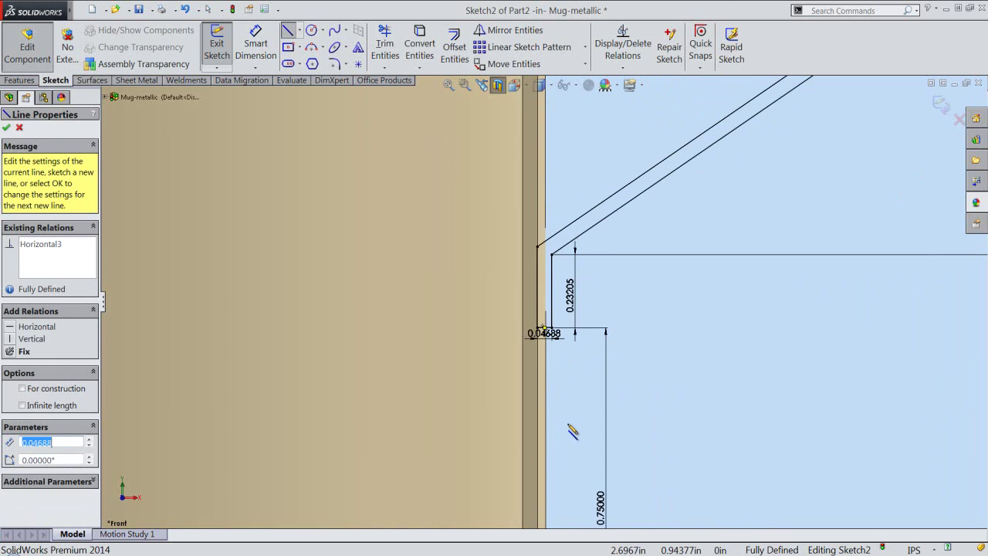
{"action": "scroll", "coordinate": [571, 432], "scroll_direction": "up", "scroll_amount": 3}
{"action": "scroll", "coordinate": [576, 425], "scroll_direction": "up", "scroll_amount": 2}
{"action": "scroll", "coordinate": [580, 401], "scroll_direction": "up", "scroll_amount": 2}
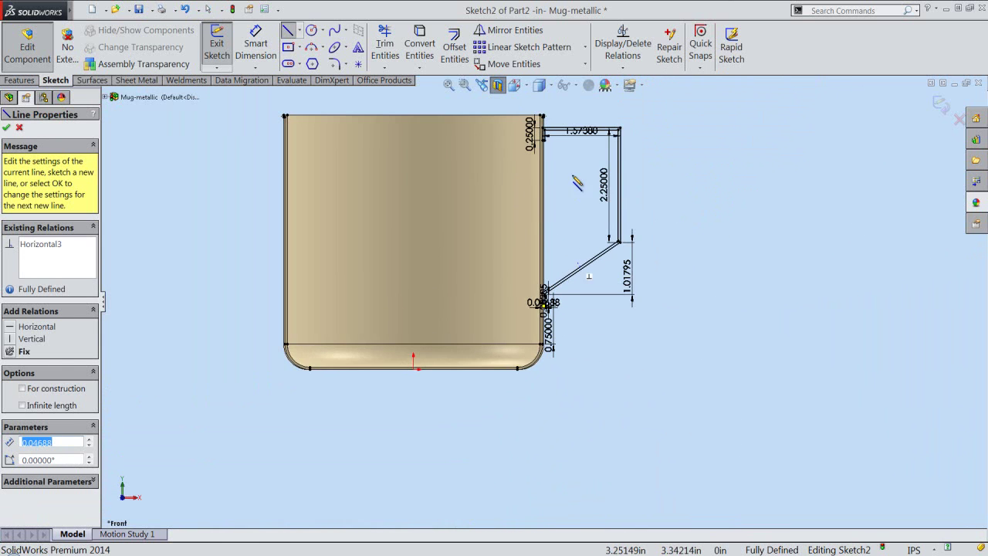
{"action": "scroll", "coordinate": [567, 141], "scroll_direction": "down", "scroll_amount": 2}
{"action": "scroll", "coordinate": [537, 185], "scroll_direction": "down", "scroll_amount": 2}
{"action": "scroll", "coordinate": [556, 214], "scroll_direction": "down", "scroll_amount": 1}
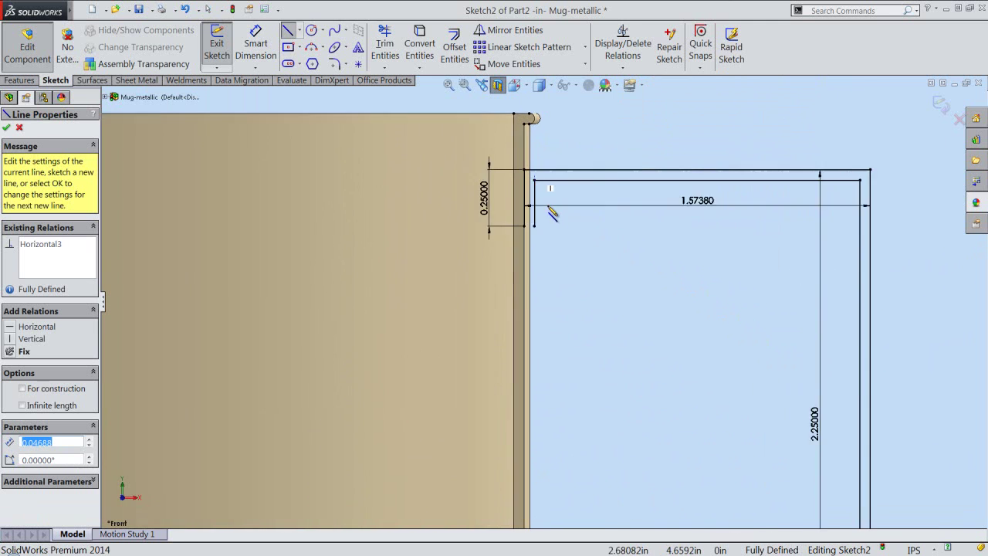
{"action": "scroll", "coordinate": [552, 241], "scroll_direction": "down", "scroll_amount": 2}
{"action": "scroll", "coordinate": [552, 240], "scroll_direction": "down", "scroll_amount": 2}
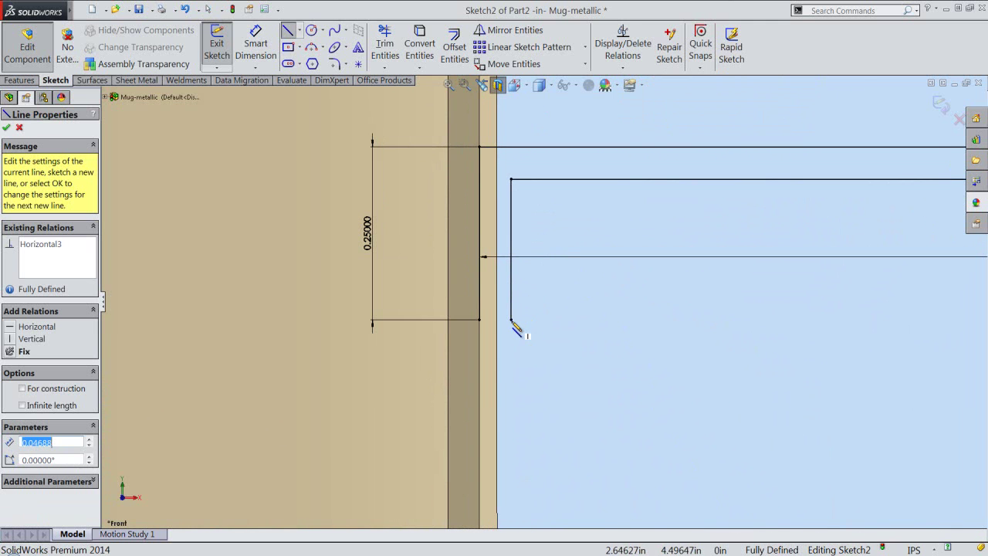
{"action": "left_click", "coordinate": [510, 320]}
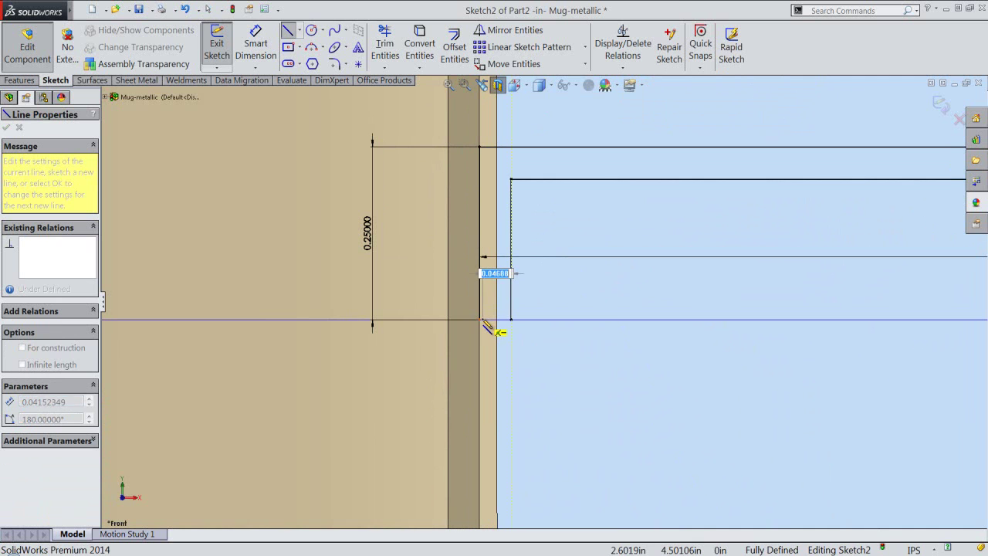
{"action": "left_click", "coordinate": [479, 319]}
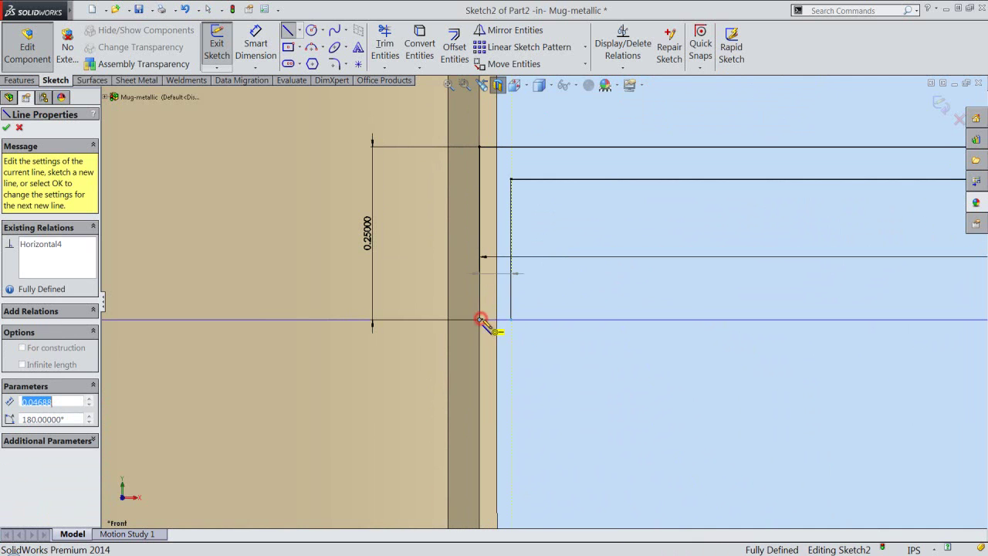
{"action": "right_click", "coordinate": [552, 302]}
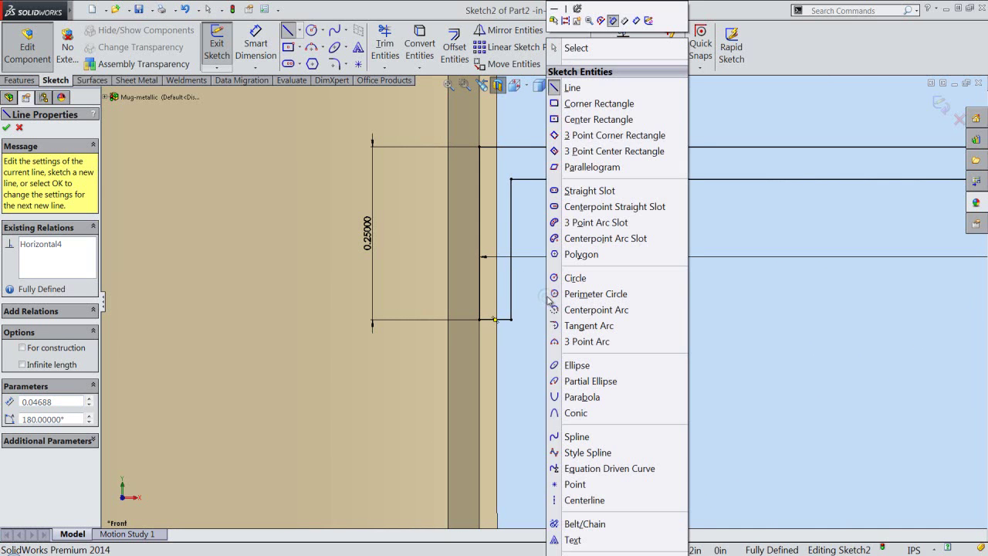
{"action": "left_click", "coordinate": [575, 51]}
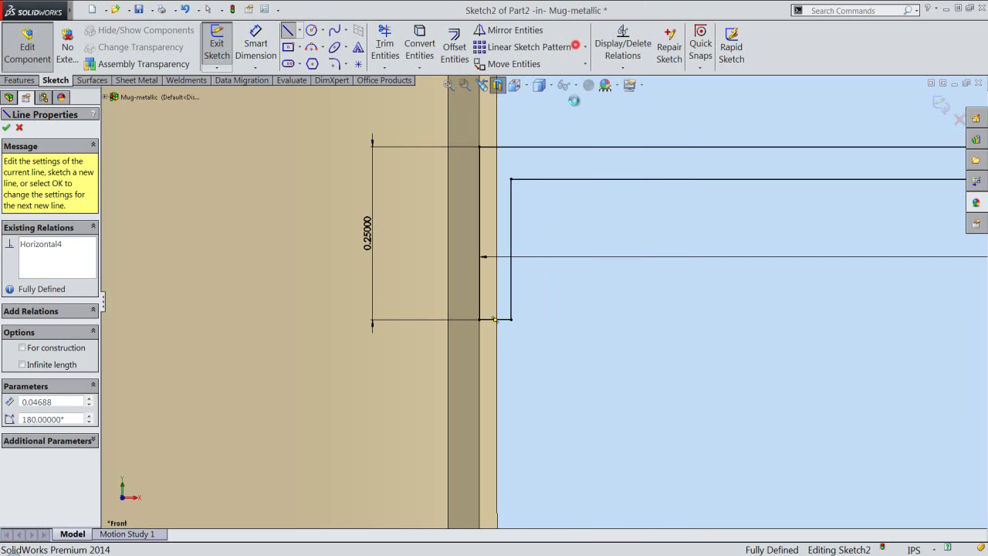
{"action": "left_click", "coordinate": [601, 341]}
{"action": "left_click", "coordinate": [941, 106]}
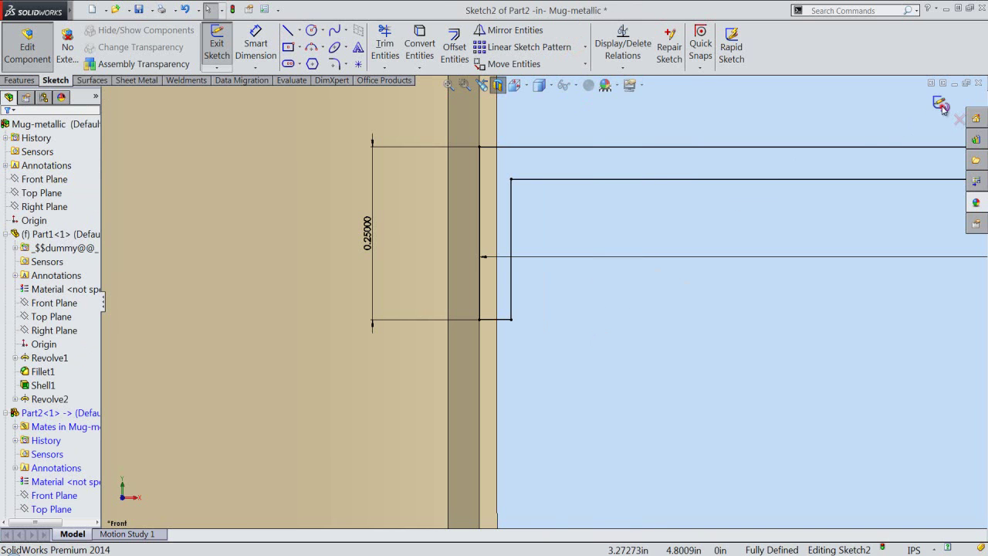
- Switch to the isometric view and save the assembly
{"action": "left_click", "coordinate": [525, 85]}
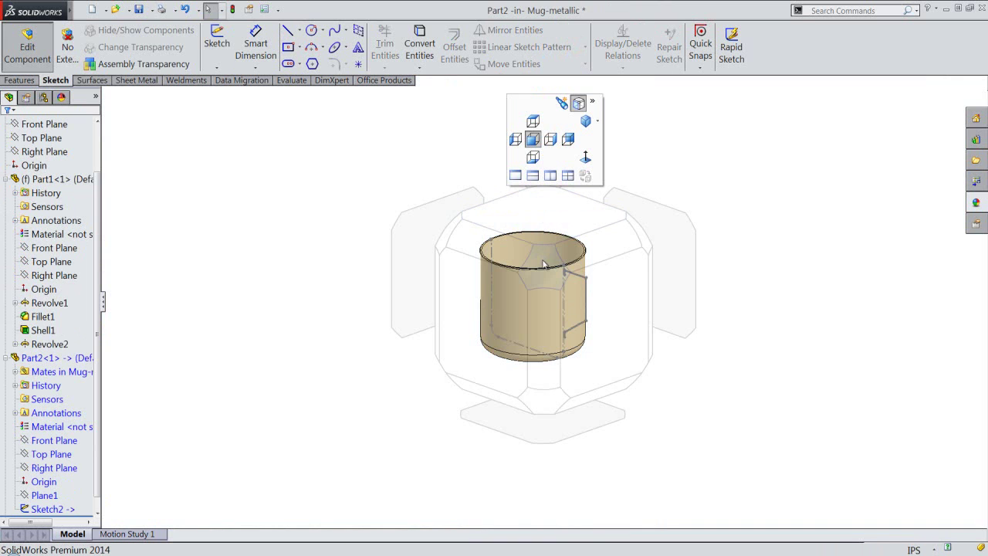
{"action": "left_click", "coordinate": [543, 266]}
{"action": "scroll", "coordinate": [592, 291], "scroll_direction": "down", "scroll_amount": 1}
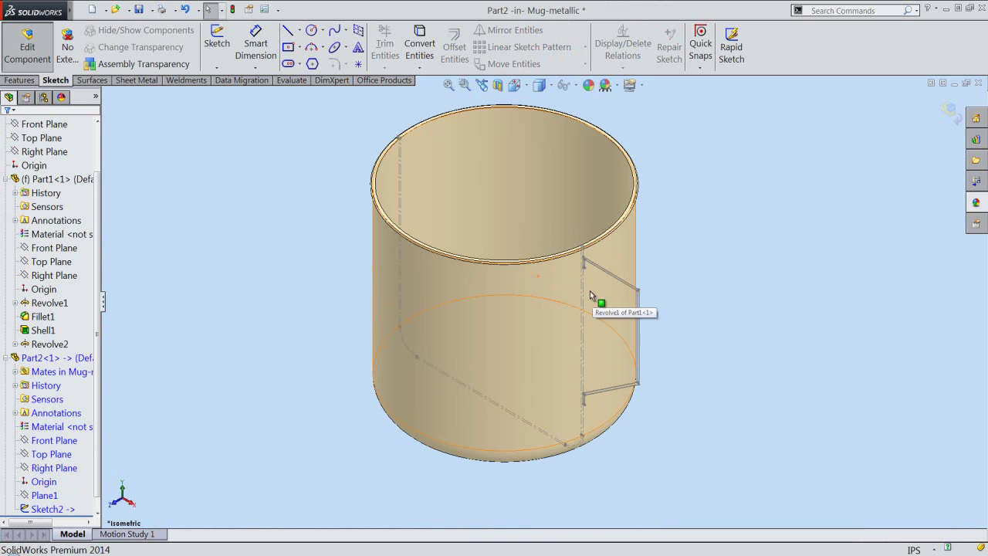
{"action": "left_click", "coordinate": [140, 9]}
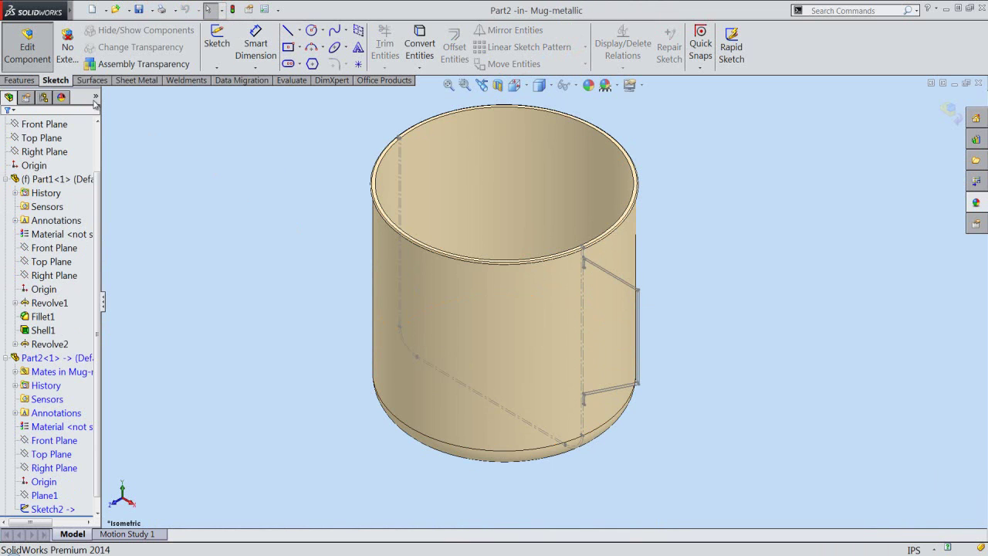
- Start a new reference plane from Features > Reference Geometry
{"action": "left_click", "coordinate": [26, 81]}
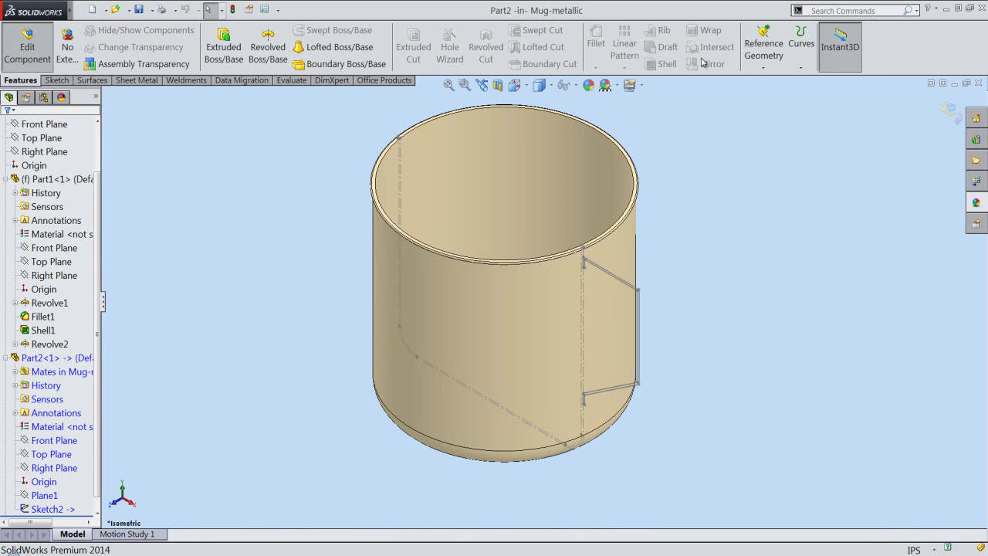
{"action": "left_click", "coordinate": [764, 48]}
{"action": "left_click", "coordinate": [782, 81]}
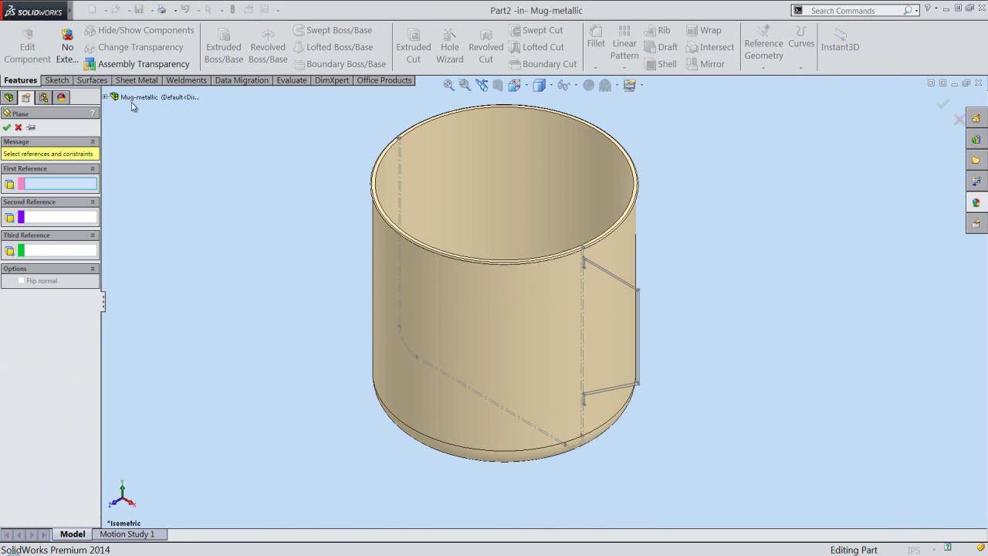
- Create Plane2 offset 0.375 in from Part2's Front Plane on the flipped side, then select it
{"action": "left_click", "coordinate": [110, 96]}
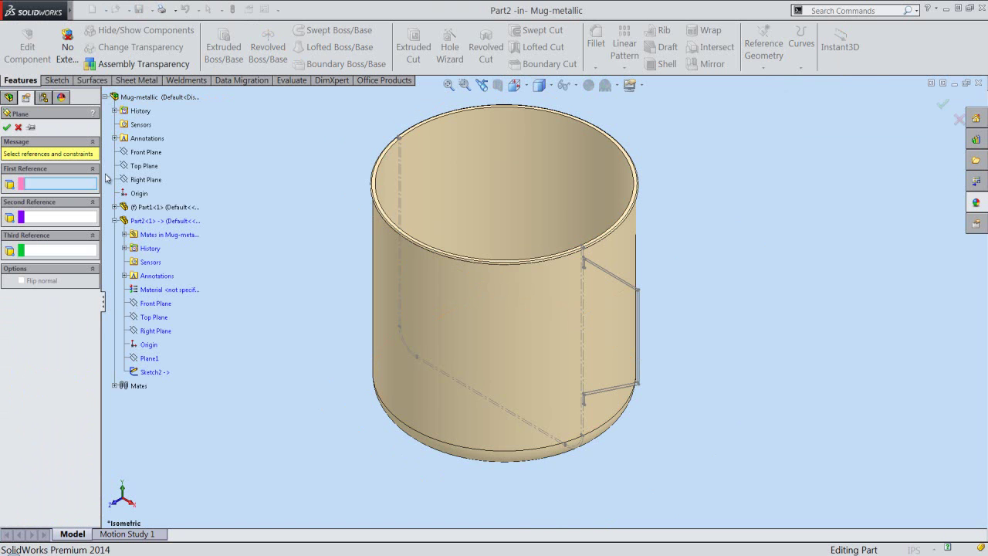
{"action": "left_click", "coordinate": [150, 303]}
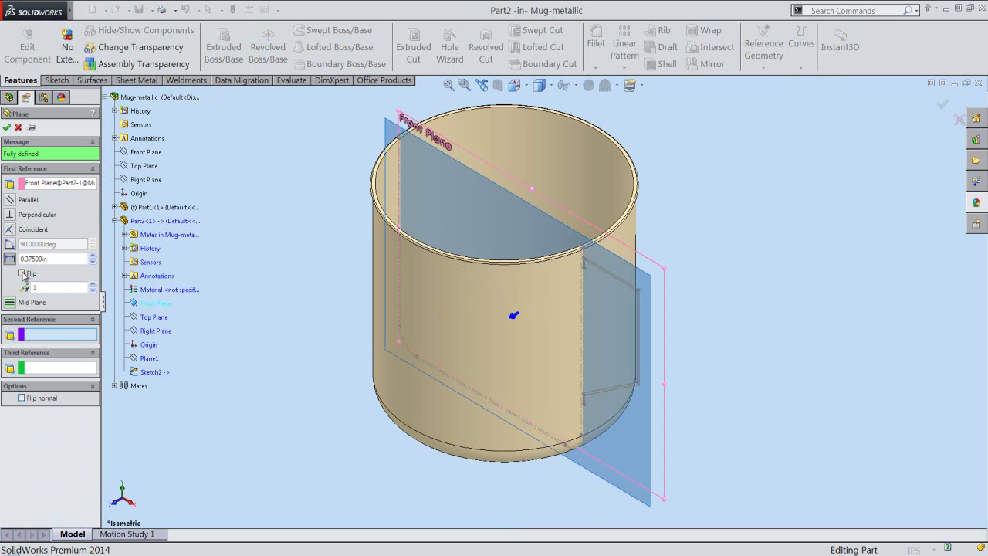
{"action": "left_click", "coordinate": [21, 273]}
{"action": "left_click", "coordinate": [51, 259]}
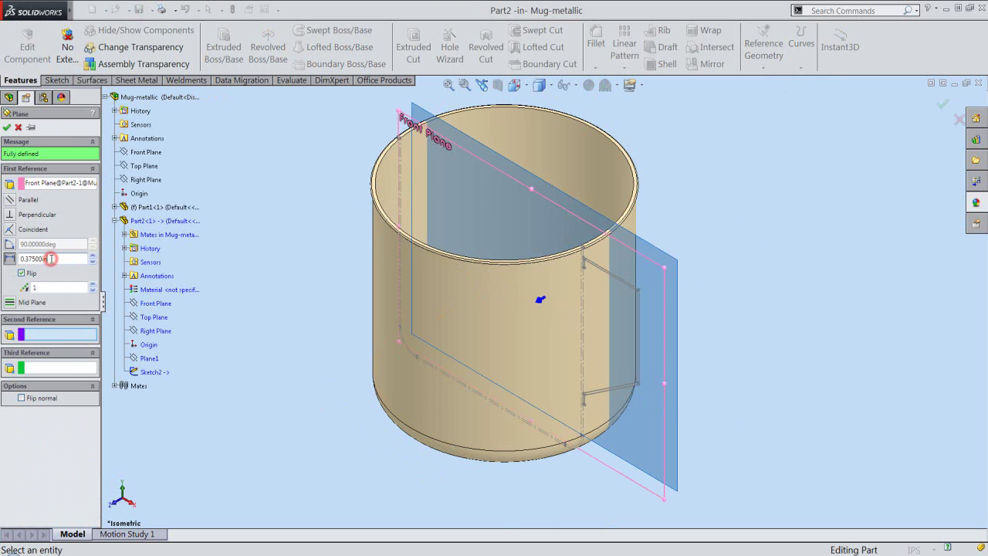
{"action": "left_click", "coordinate": [7, 128]}
{"action": "left_click", "coordinate": [269, 200]}
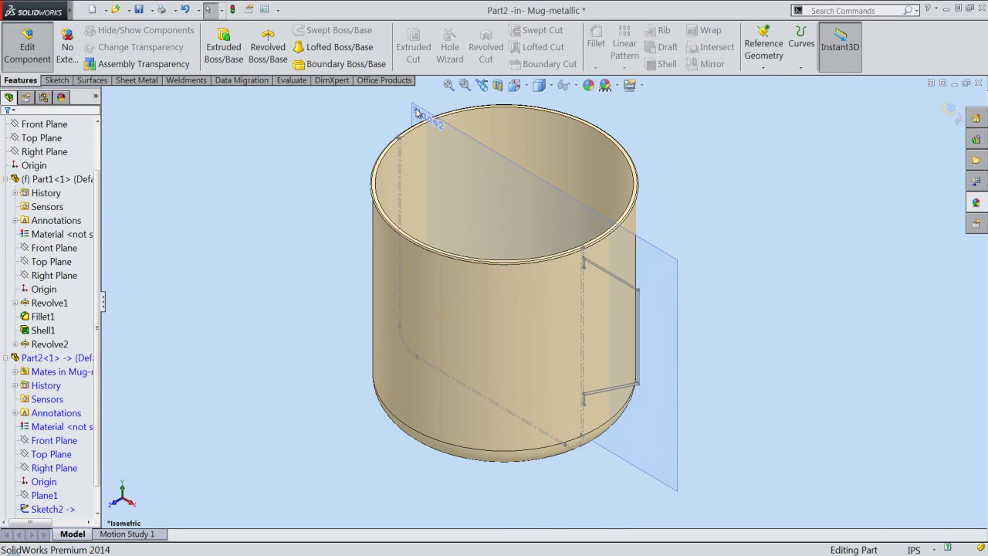
{"action": "left_click", "coordinate": [415, 110]}
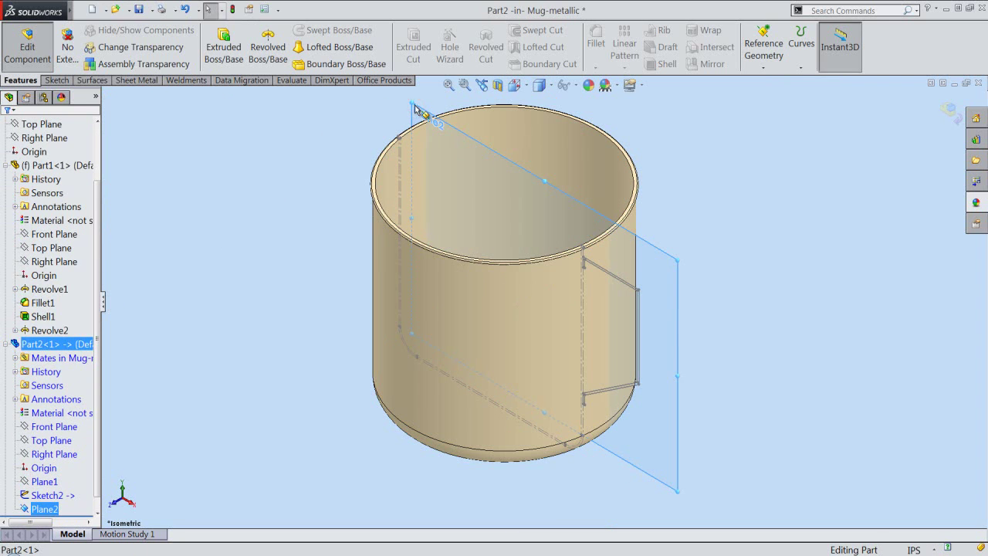
- Open a new sketch on Plane2 and convert the first handle lines of Sketch2 into it
{"action": "right_click", "coordinate": [415, 110]}
{"action": "left_click", "coordinate": [434, 88]}
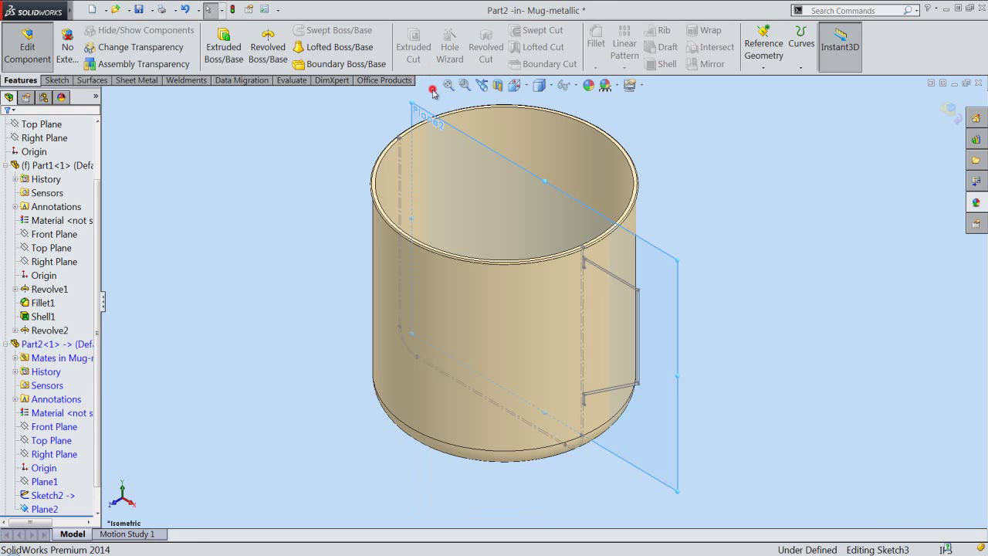
{"action": "left_click", "coordinate": [699, 207]}
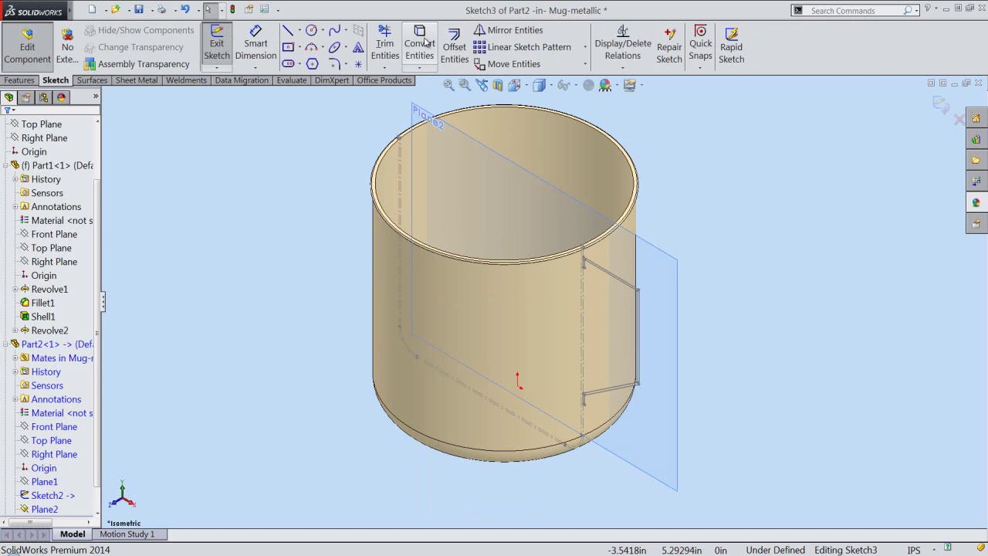
{"action": "left_click", "coordinate": [423, 40]}
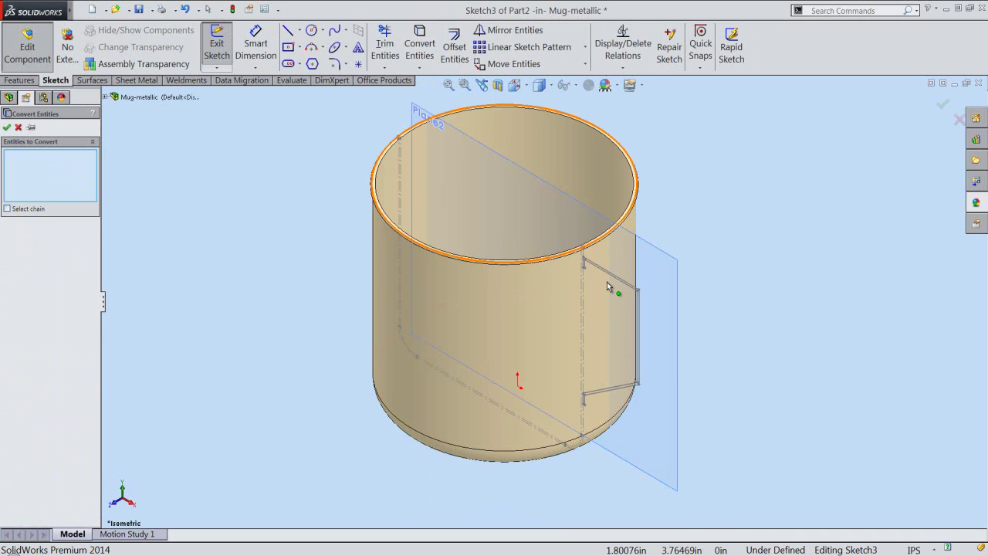
{"action": "scroll", "coordinate": [609, 278], "scroll_direction": "down", "scroll_amount": 2}
{"action": "scroll", "coordinate": [612, 270], "scroll_direction": "down", "scroll_amount": 2}
{"action": "scroll", "coordinate": [591, 255], "scroll_direction": "down", "scroll_amount": 2}
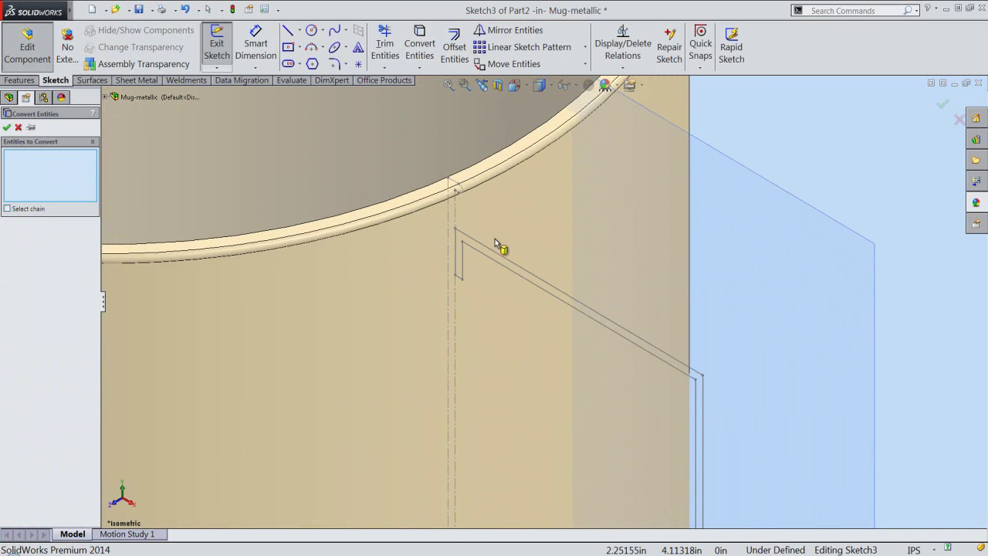
{"action": "left_click", "coordinate": [457, 245]}
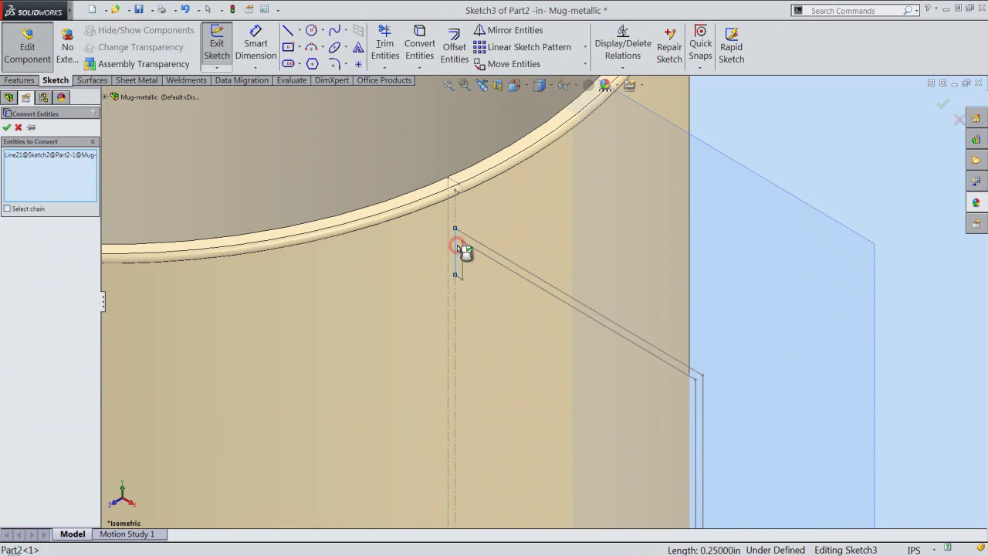
{"action": "left_click", "coordinate": [471, 239]}
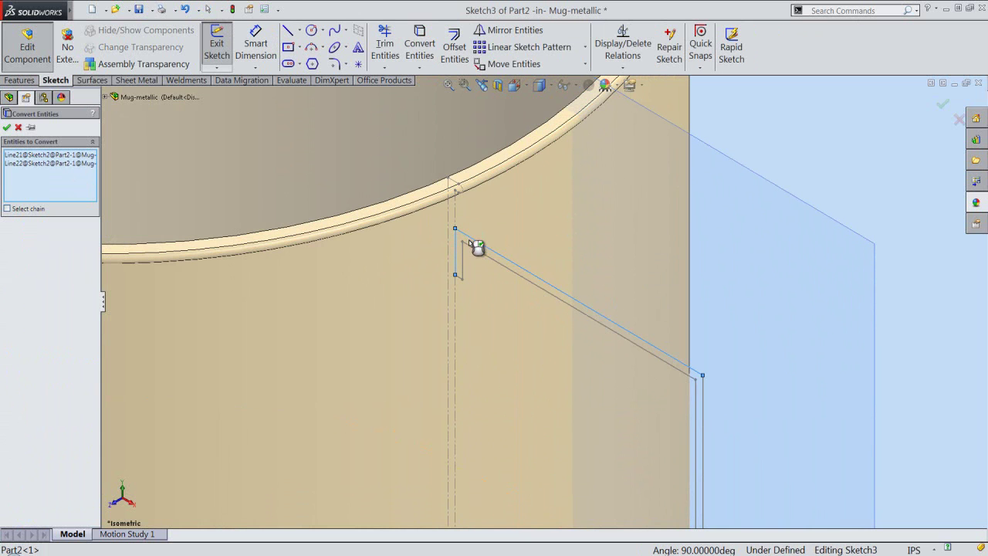
{"action": "left_click", "coordinate": [470, 245]}
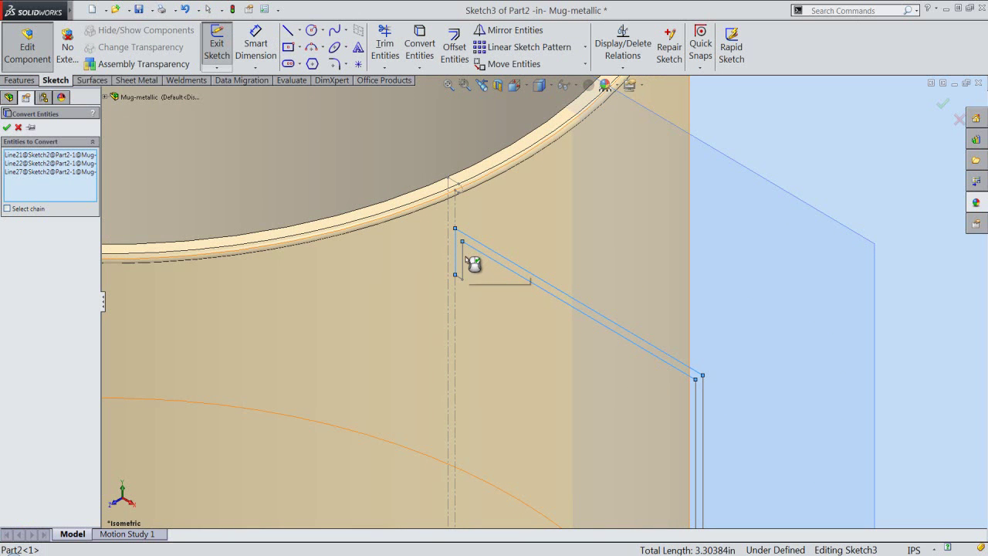
{"action": "left_click", "coordinate": [463, 257]}
- Add the remaining handle lines, including the long vertical and bottom lines, and confirm the conversion
{"action": "scroll", "coordinate": [467, 289], "scroll_direction": "down", "scroll_amount": 2}
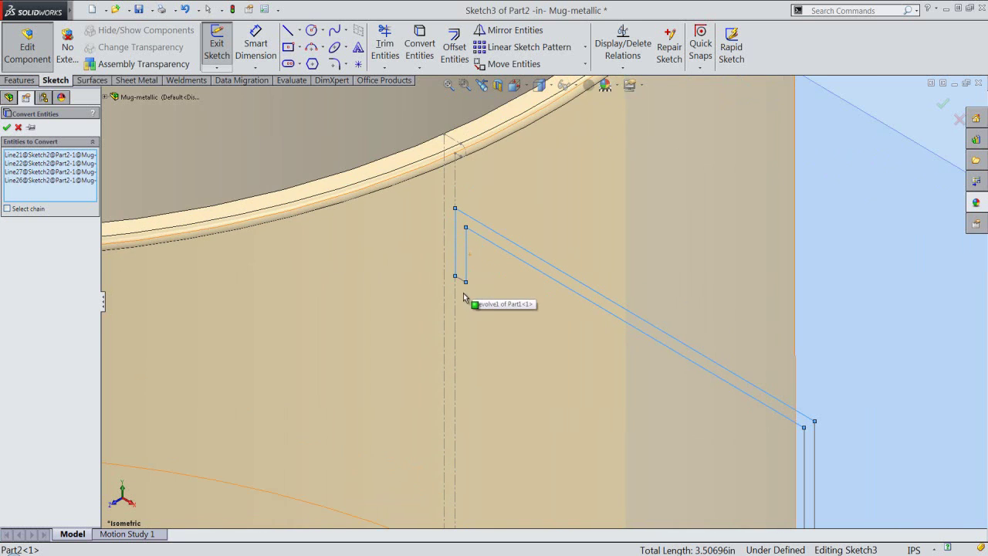
{"action": "left_click", "coordinate": [460, 279]}
{"action": "scroll", "coordinate": [509, 288], "scroll_direction": "up", "scroll_amount": 1}
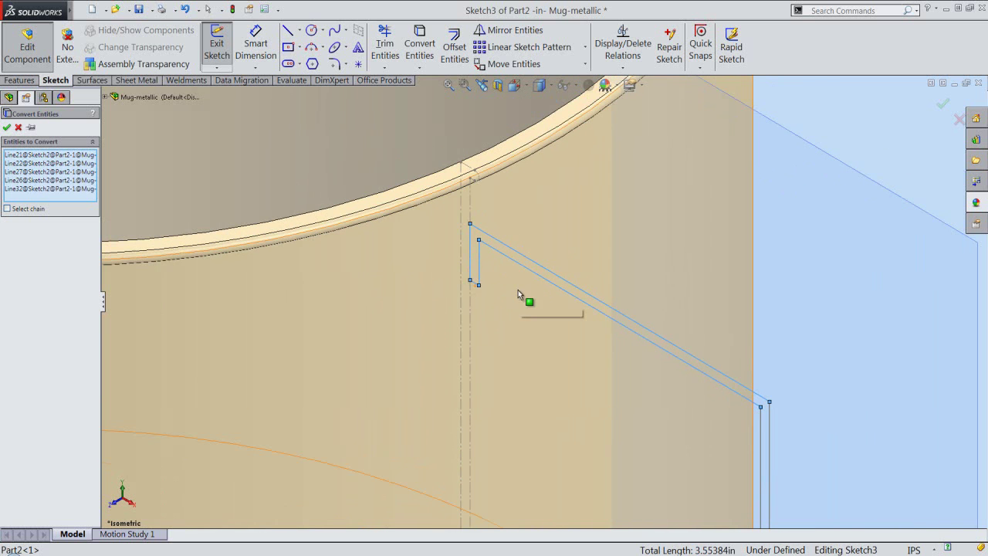
{"action": "left_click", "coordinate": [761, 426]}
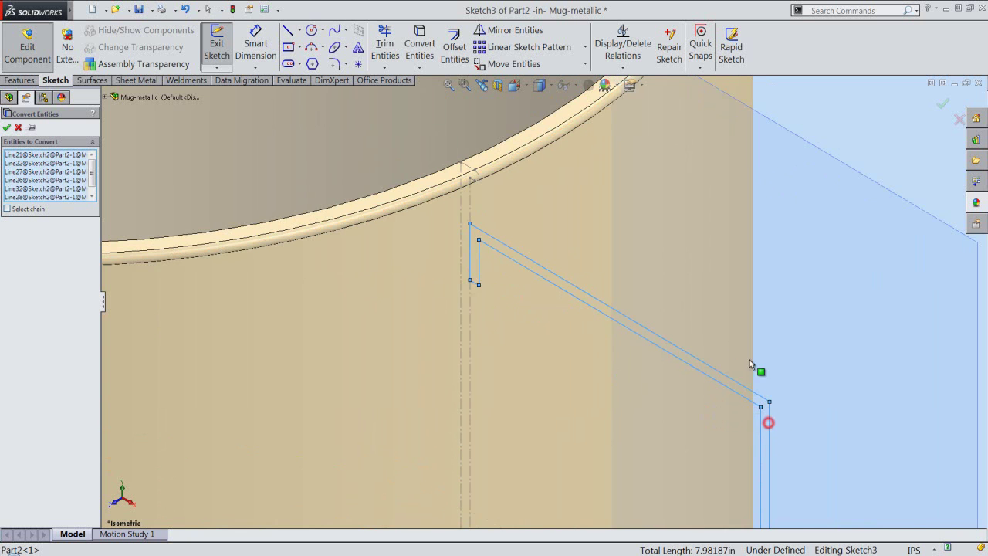
{"action": "key", "text": "f"}
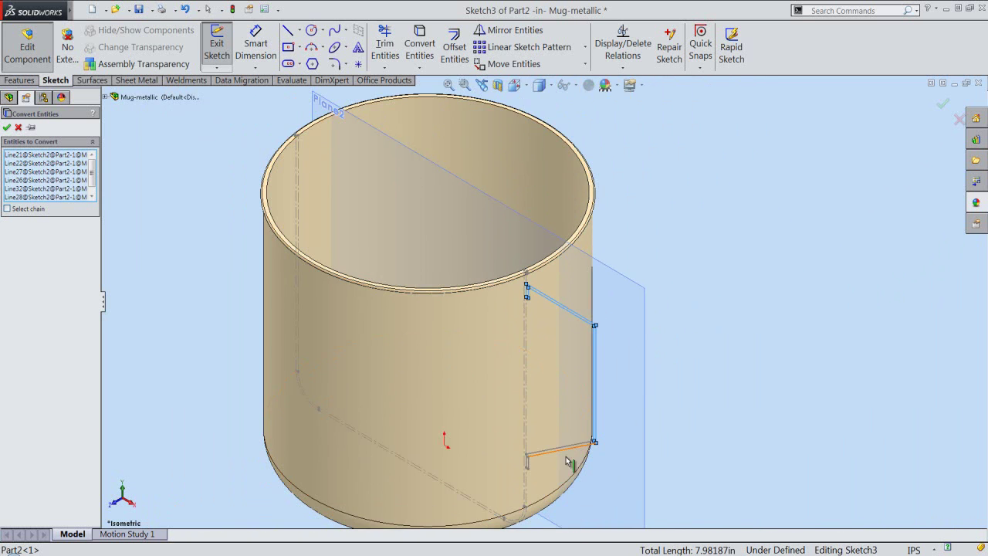
{"action": "scroll", "coordinate": [567, 460], "scroll_direction": "down", "scroll_amount": 5}
{"action": "left_click", "coordinate": [544, 398]}
{"action": "scroll", "coordinate": [506, 419], "scroll_direction": "down", "scroll_amount": 3}
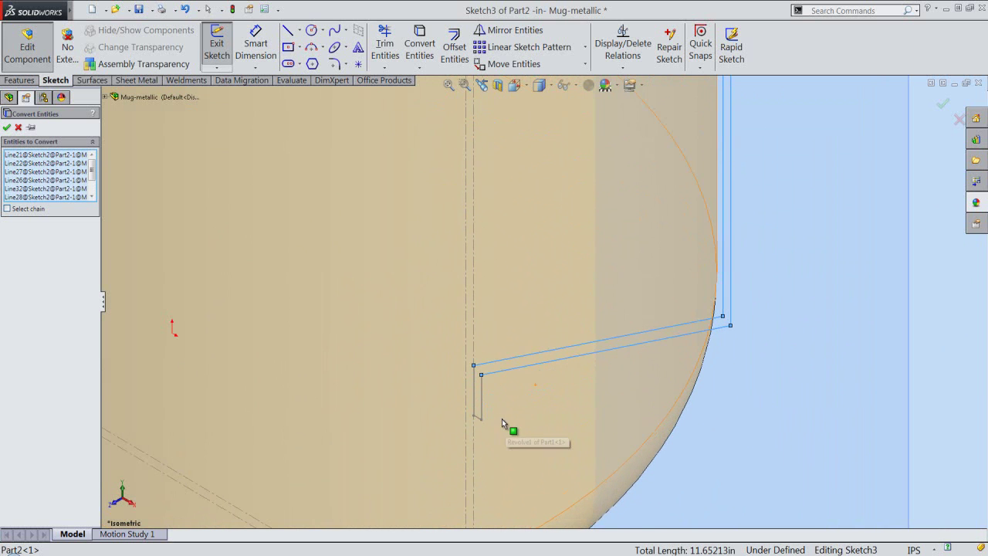
{"action": "left_click", "coordinate": [475, 396]}
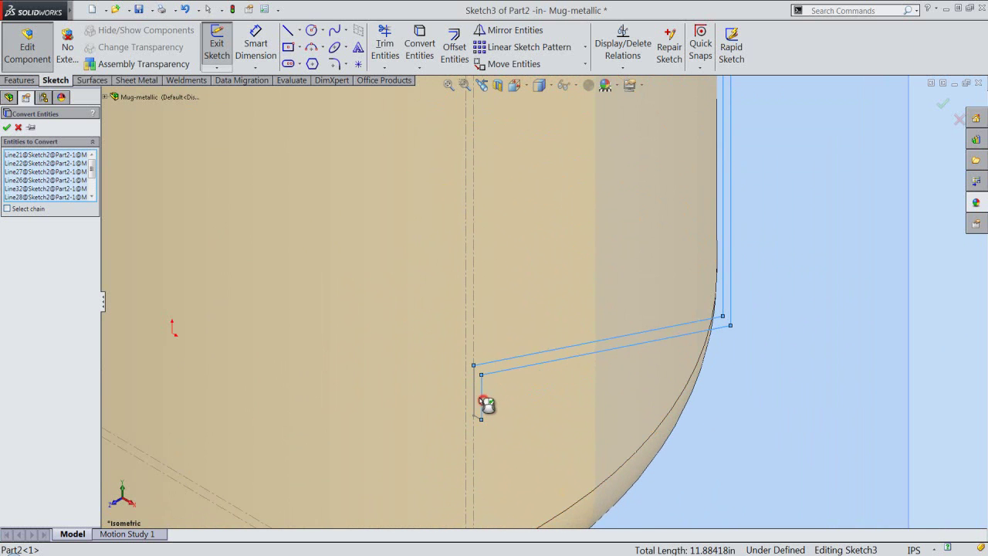
{"action": "left_click", "coordinate": [479, 416]}
{"action": "key", "text": "ctrl+shift+z"}
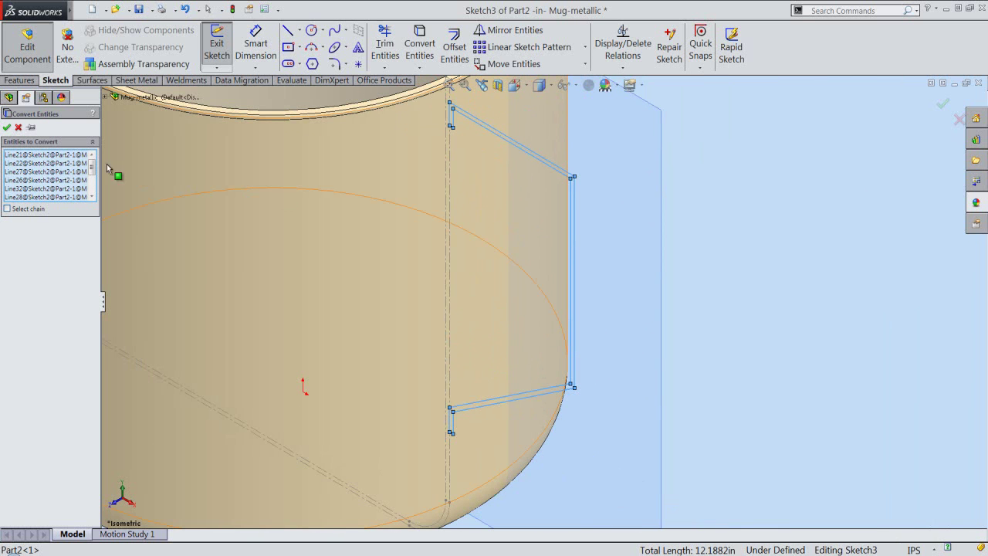
{"action": "left_click", "coordinate": [9, 128]}
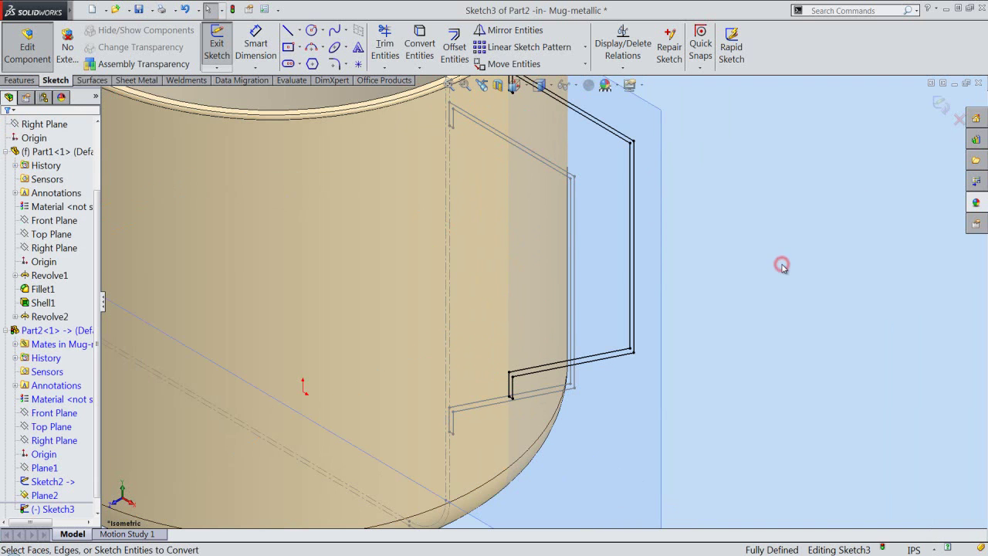
- Exit Sketch3 to return to part editing
{"action": "scroll", "coordinate": [713, 336], "scroll_direction": "down", "scroll_amount": 2}
{"action": "scroll", "coordinate": [554, 111], "scroll_direction": "down", "scroll_amount": 2}
{"action": "scroll", "coordinate": [554, 111], "scroll_direction": "down", "scroll_amount": 2}
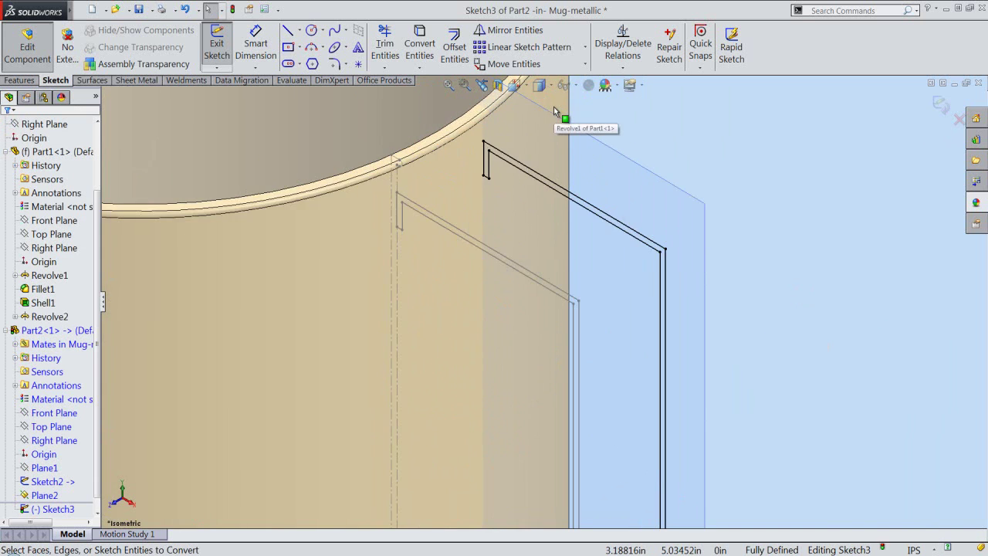
{"action": "left_click", "coordinate": [479, 94]}
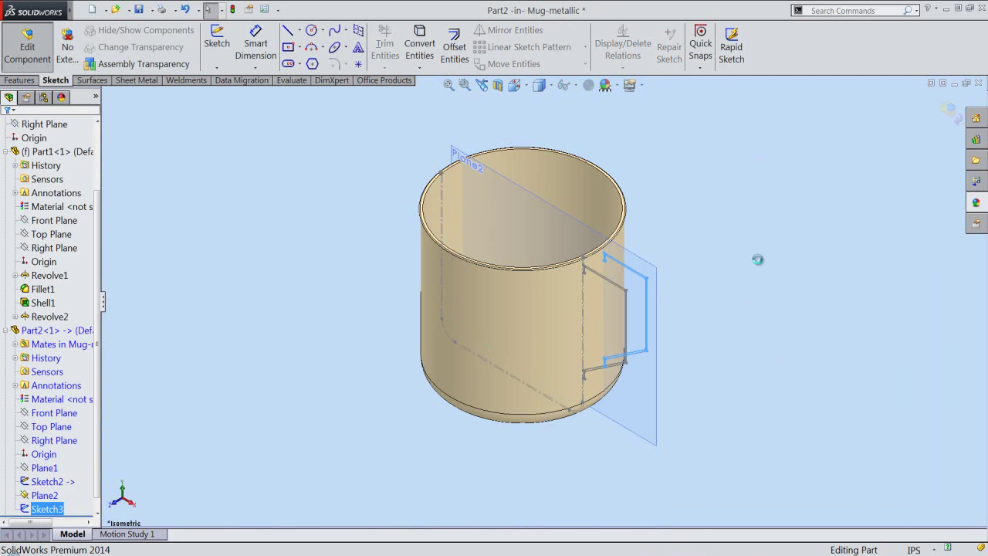
- Hide Plane2 so only the two handle path sketches show beside the mug
{"action": "left_click", "coordinate": [658, 280]}
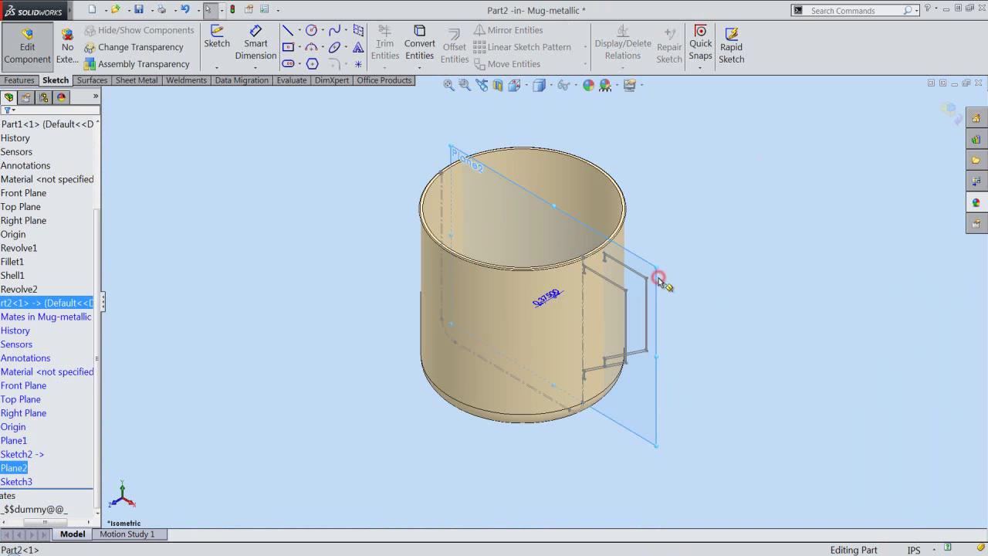
{"action": "right_click", "coordinate": [658, 279]}
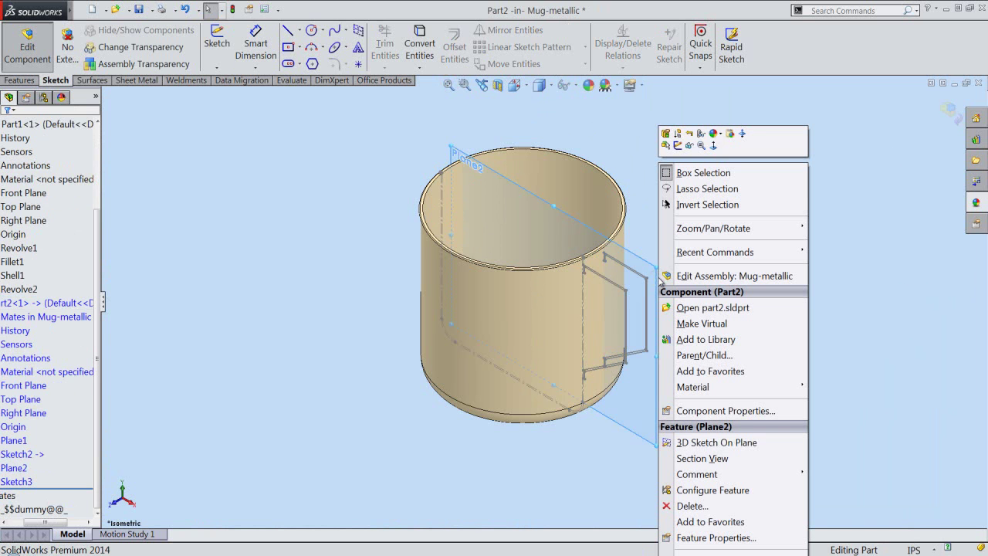
{"action": "left_click", "coordinate": [690, 149]}
{"action": "scroll", "coordinate": [624, 270], "scroll_direction": "down", "scroll_amount": 2}
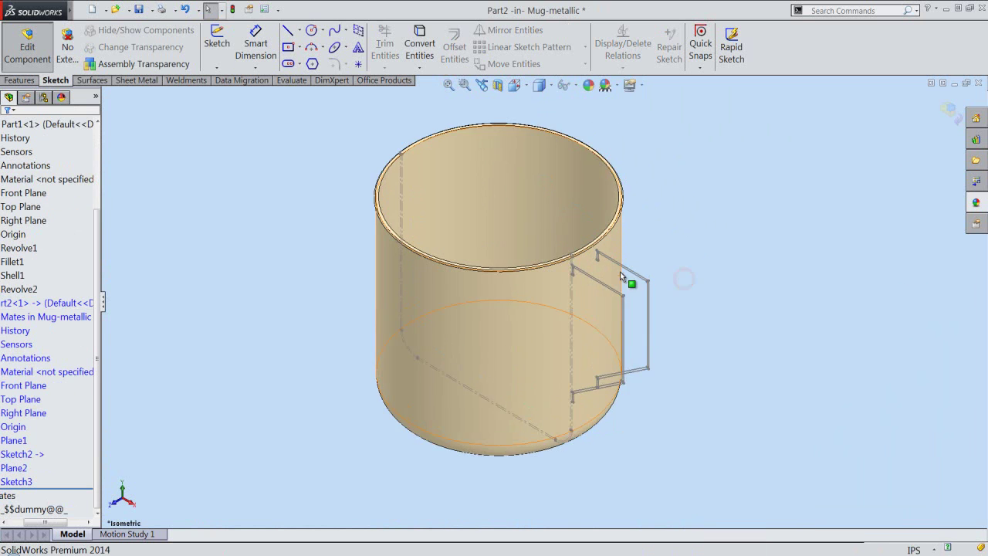
{"action": "scroll", "coordinate": [575, 257], "scroll_direction": "down", "scroll_amount": 3}
{"action": "scroll", "coordinate": [547, 249], "scroll_direction": "down", "scroll_amount": 2}
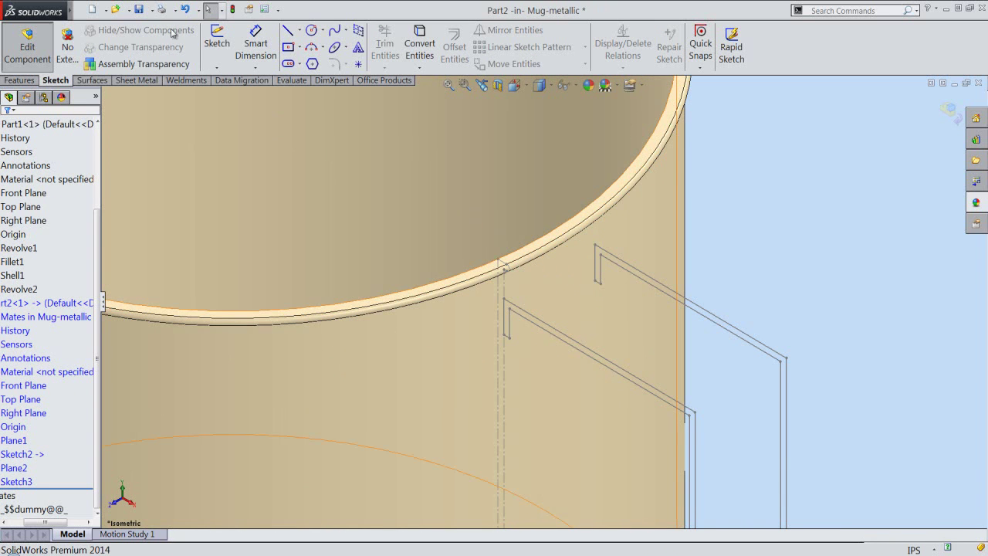
- Save the Mug-metallic assembly and start a new reference plane
{"action": "left_click", "coordinate": [138, 10]}
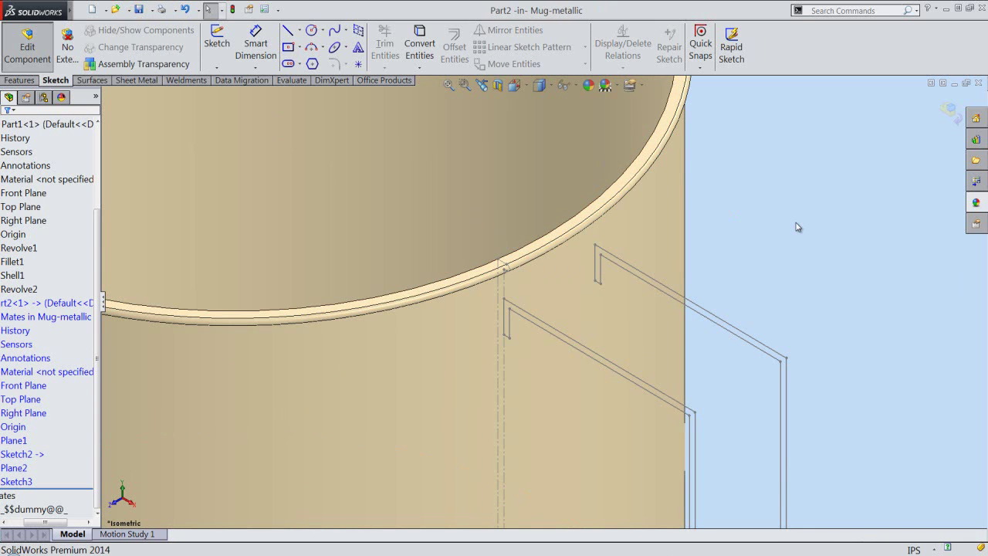
{"action": "left_click", "coordinate": [768, 227]}
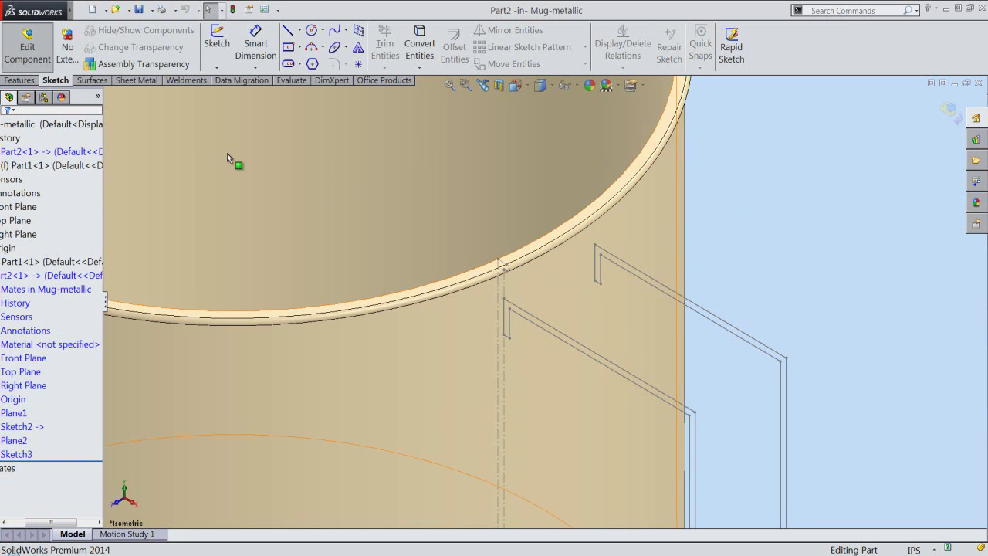
{"action": "left_click", "coordinate": [21, 80]}
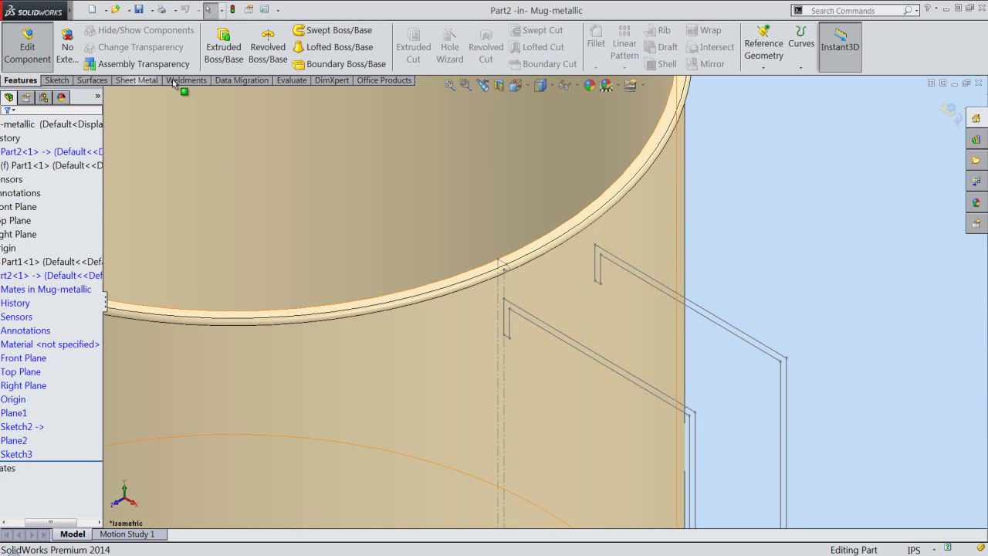
{"action": "left_click", "coordinate": [764, 71]}
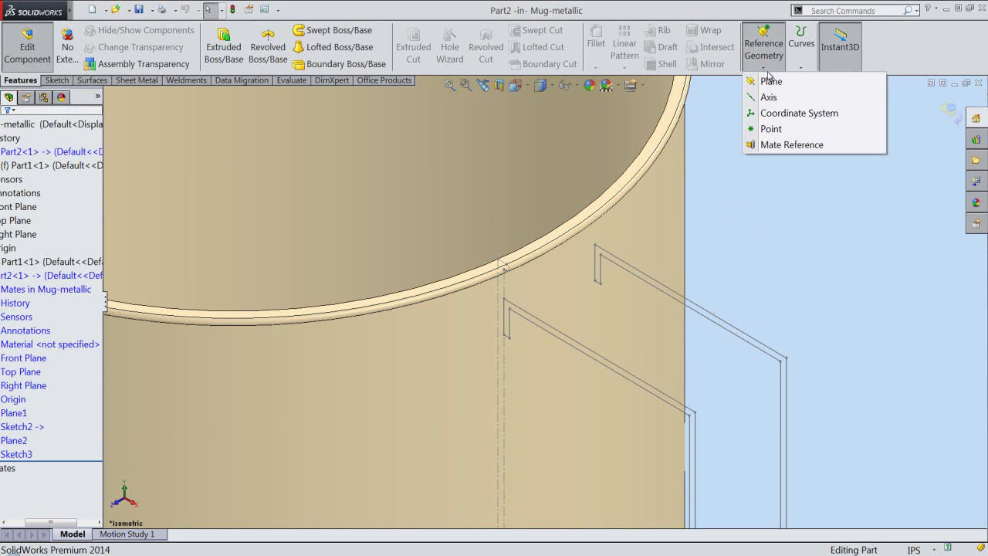
{"action": "left_click", "coordinate": [802, 83]}
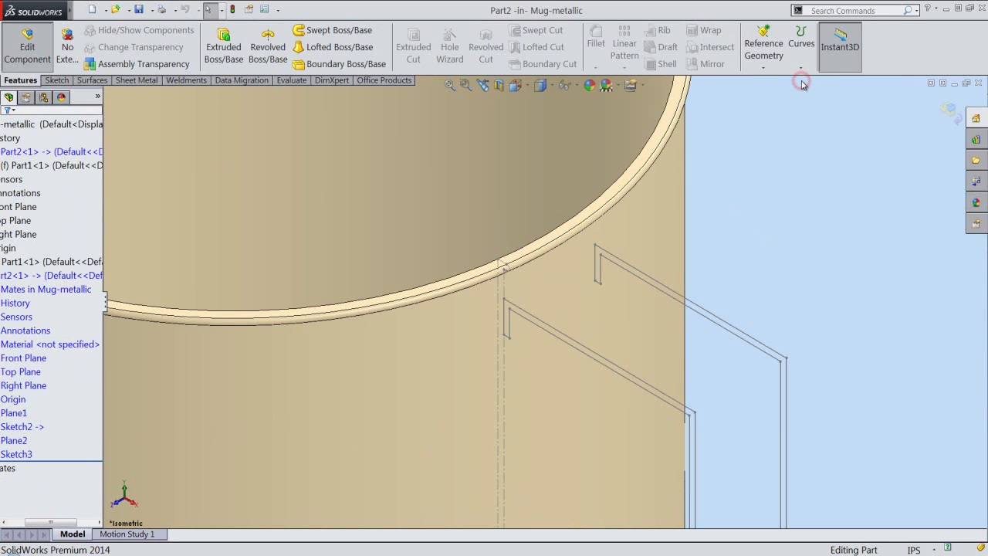
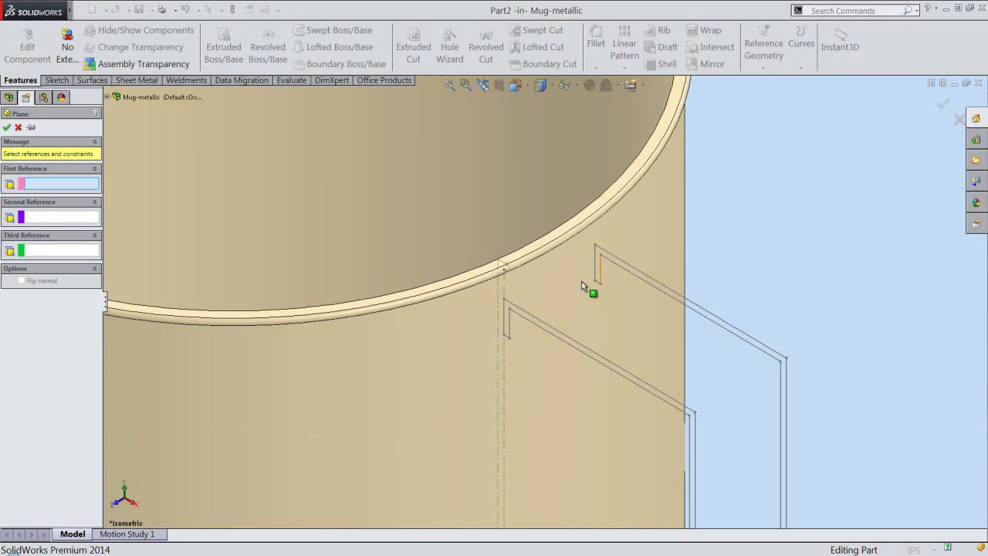
- Create Plane3 through Line22 of Sketch2 and Line14 of Sketch3
{"action": "left_click", "coordinate": [531, 316]}
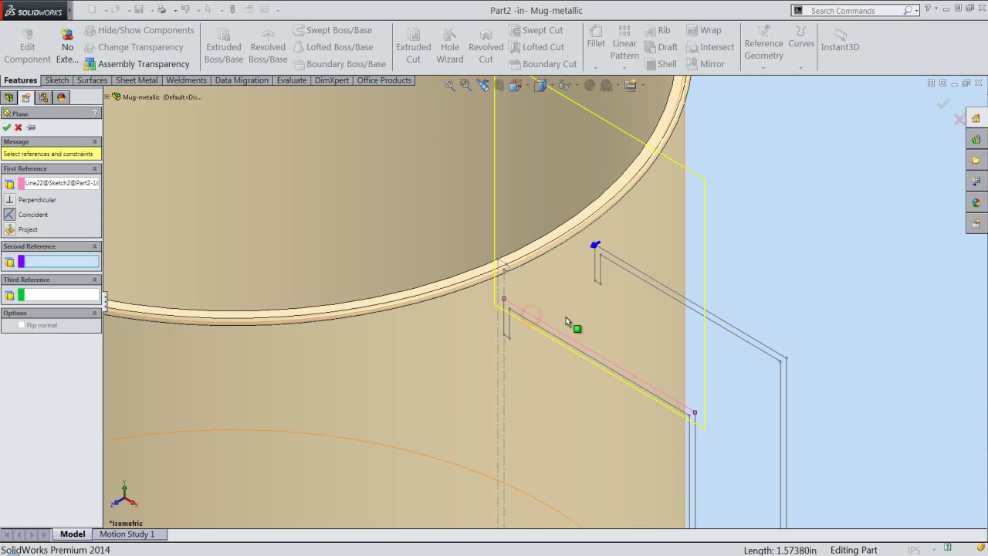
{"action": "left_click", "coordinate": [657, 283]}
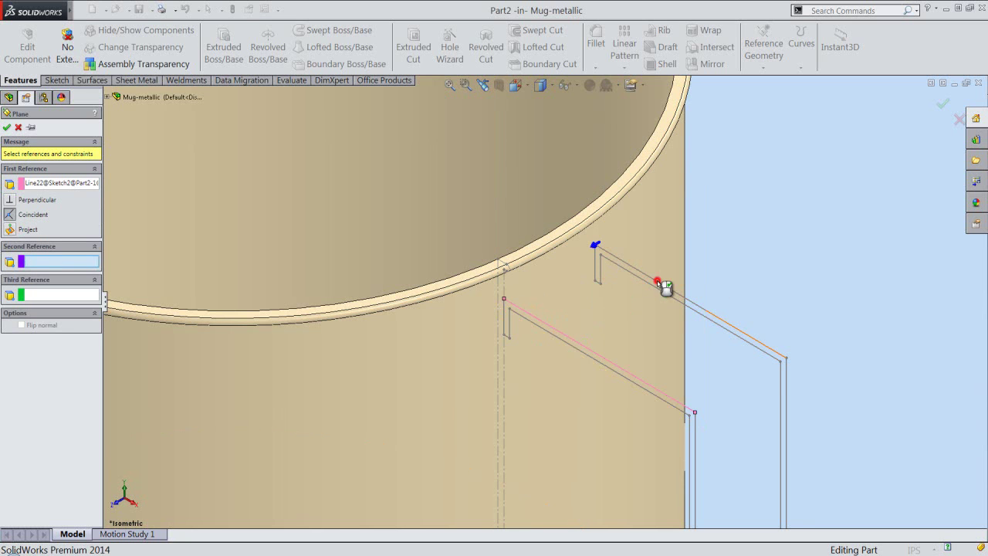
{"action": "right_click", "coordinate": [771, 212]}
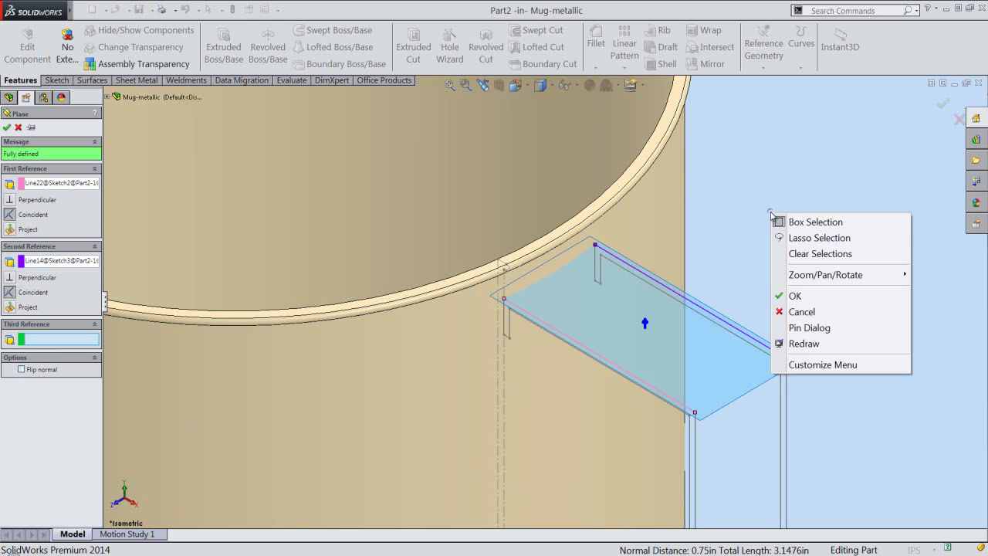
{"action": "left_click", "coordinate": [794, 296]}
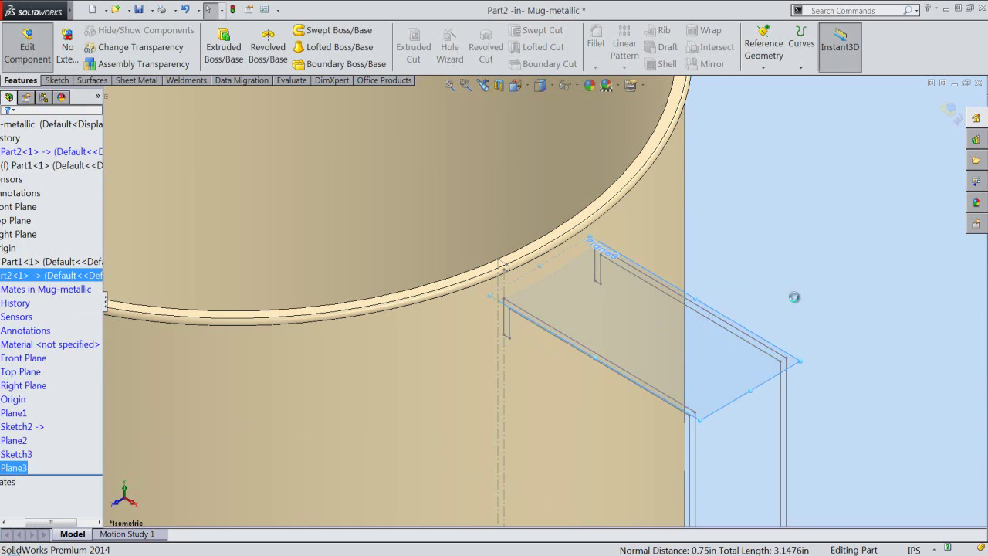
- Start a new sketch, Sketch4, on Plane3
{"action": "left_click", "coordinate": [794, 298]}
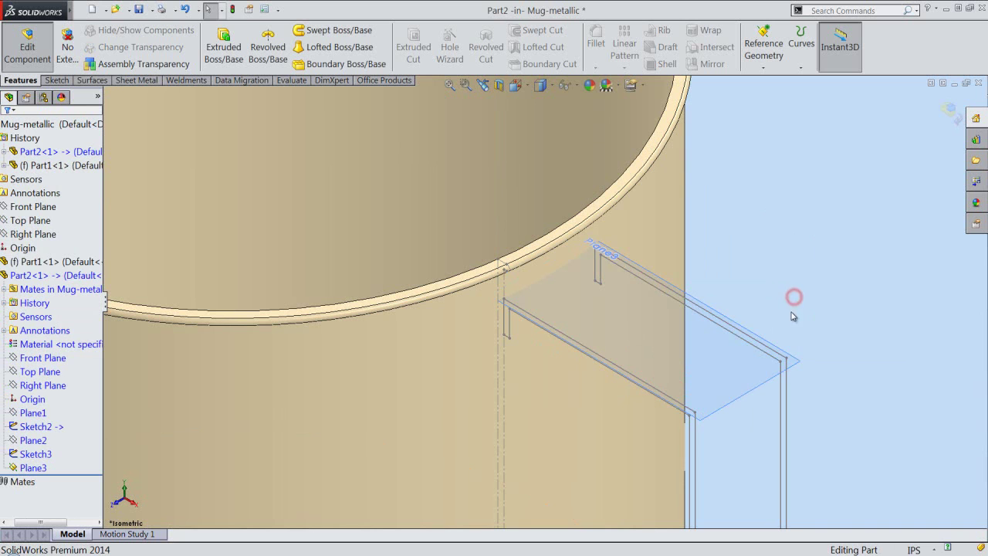
{"action": "left_click", "coordinate": [796, 365]}
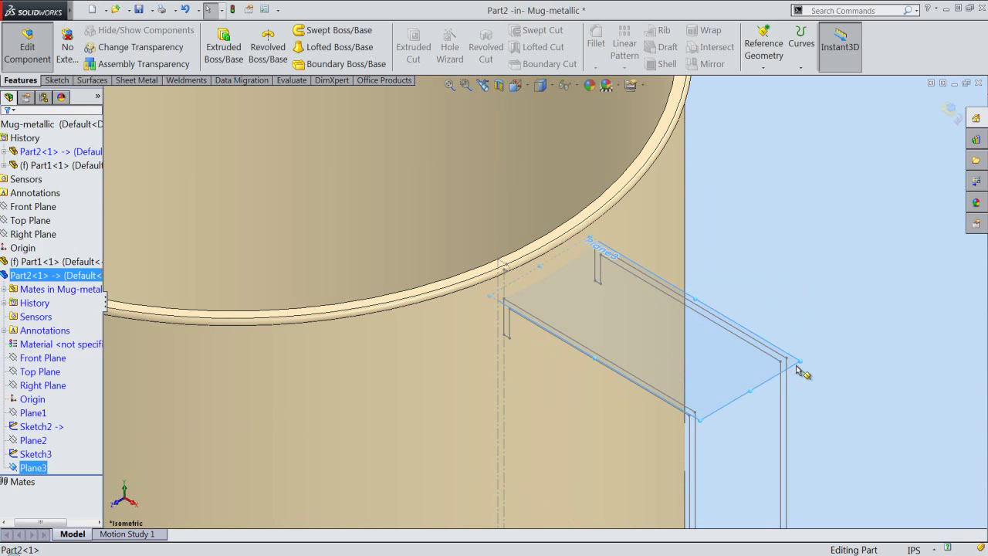
{"action": "right_click", "coordinate": [797, 367]}
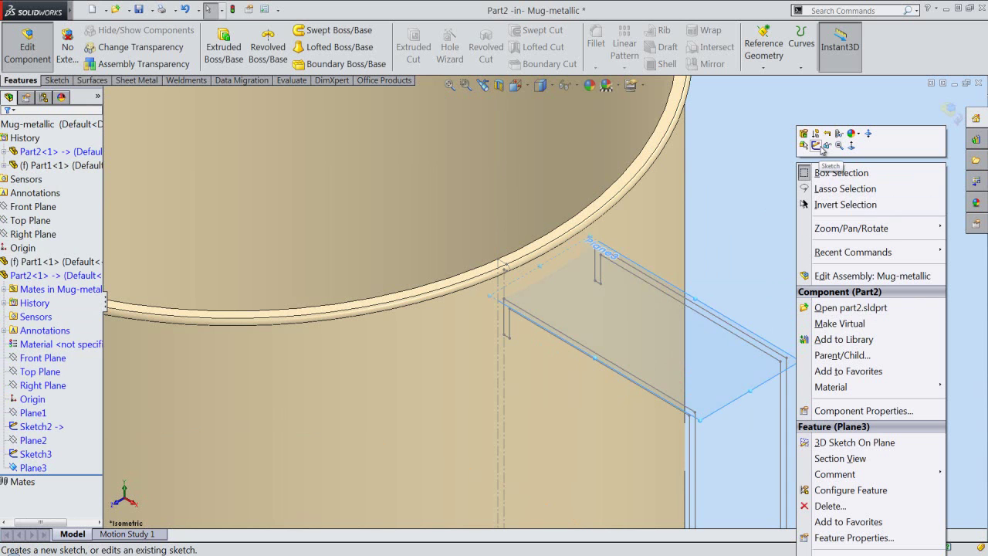
{"action": "left_click", "coordinate": [815, 145]}
{"action": "left_click", "coordinate": [822, 150]}
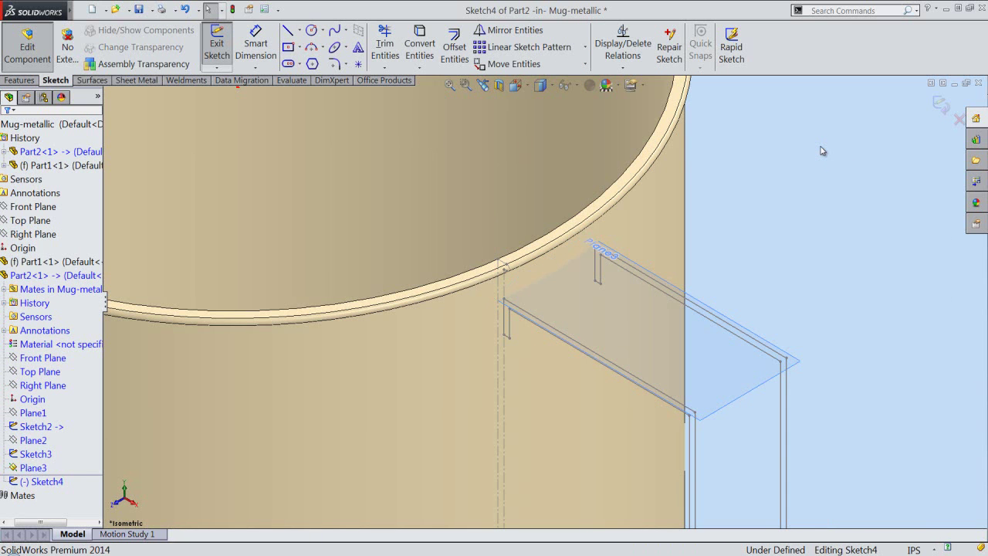
- Generate intersection curves between Plane3 and the mug part Part1
{"action": "left_click", "coordinate": [419, 68]}
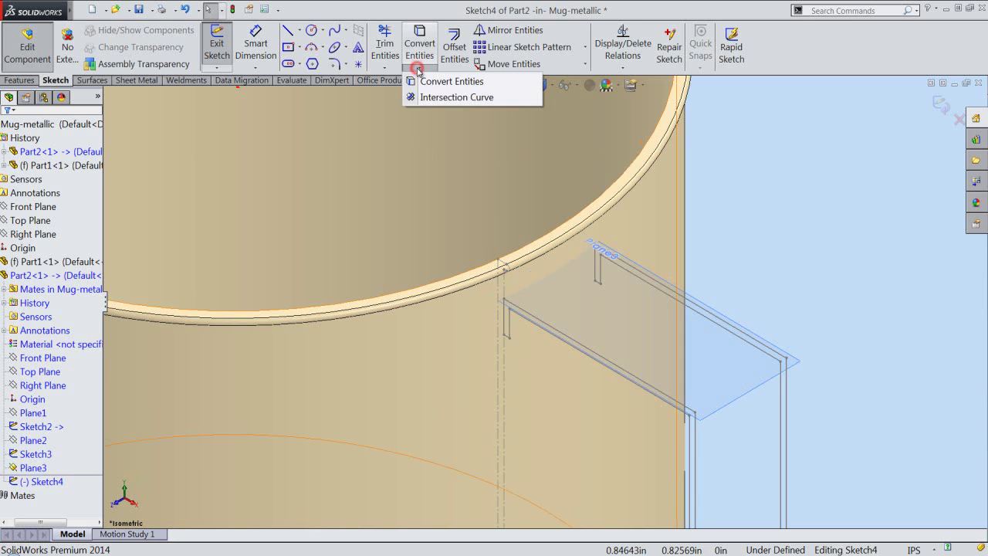
{"action": "left_click", "coordinate": [504, 102]}
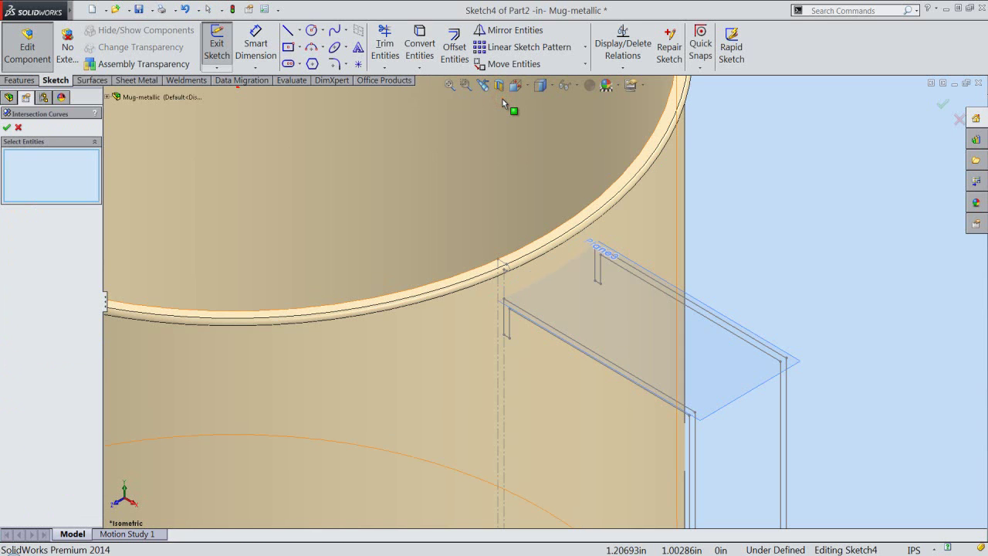
{"action": "left_click", "coordinate": [107, 97]}
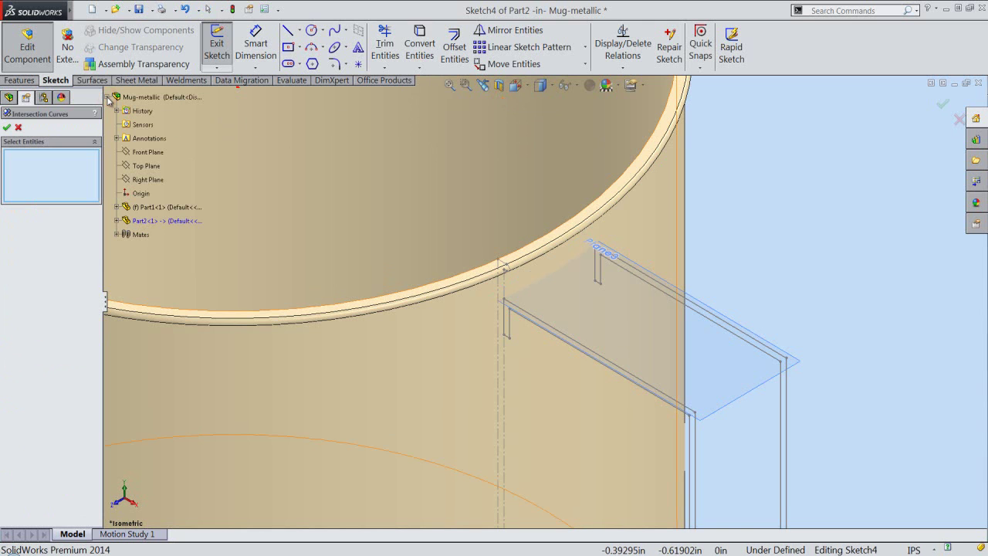
{"action": "left_click", "coordinate": [161, 210]}
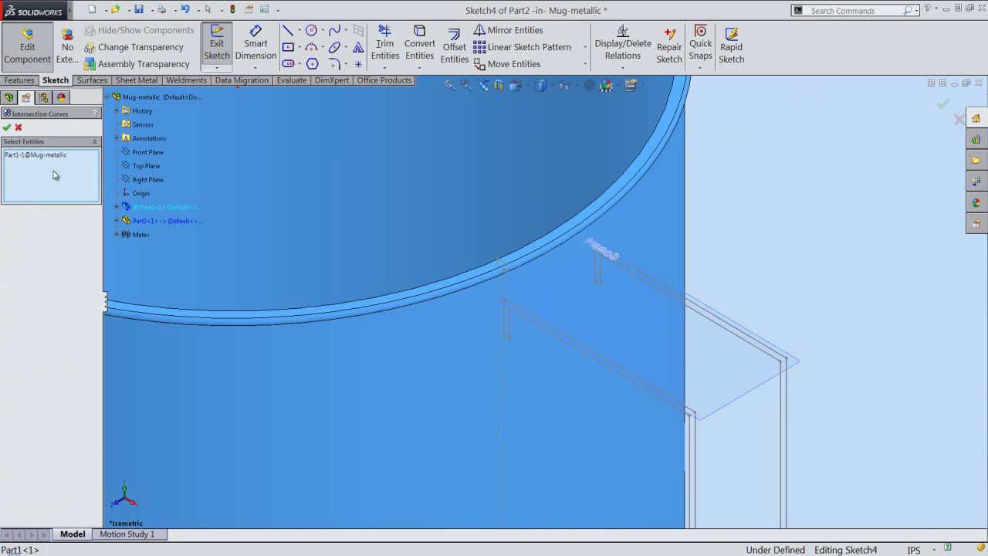
{"action": "left_click", "coordinate": [5, 129]}
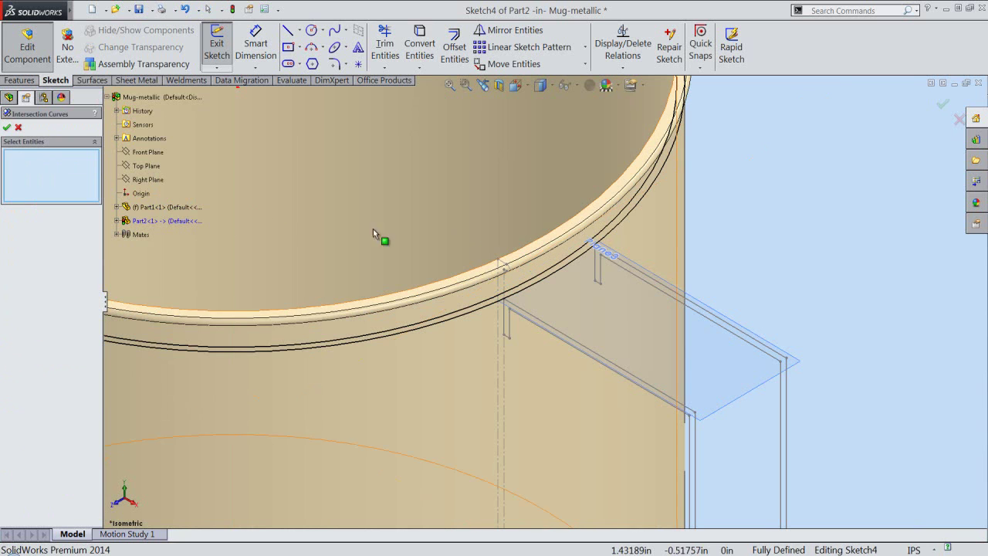
{"action": "right_click", "coordinate": [777, 207]}
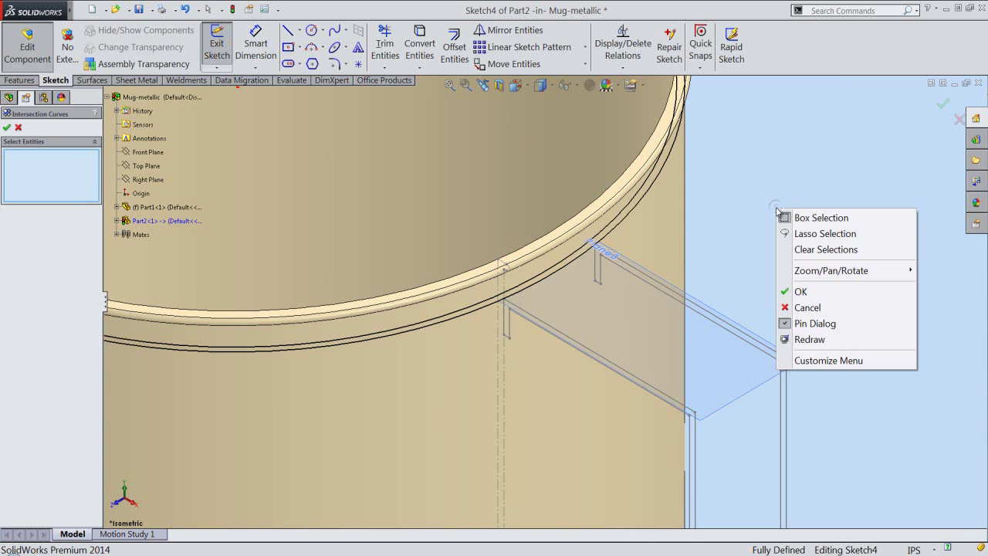
{"action": "left_click", "coordinate": [798, 295]}
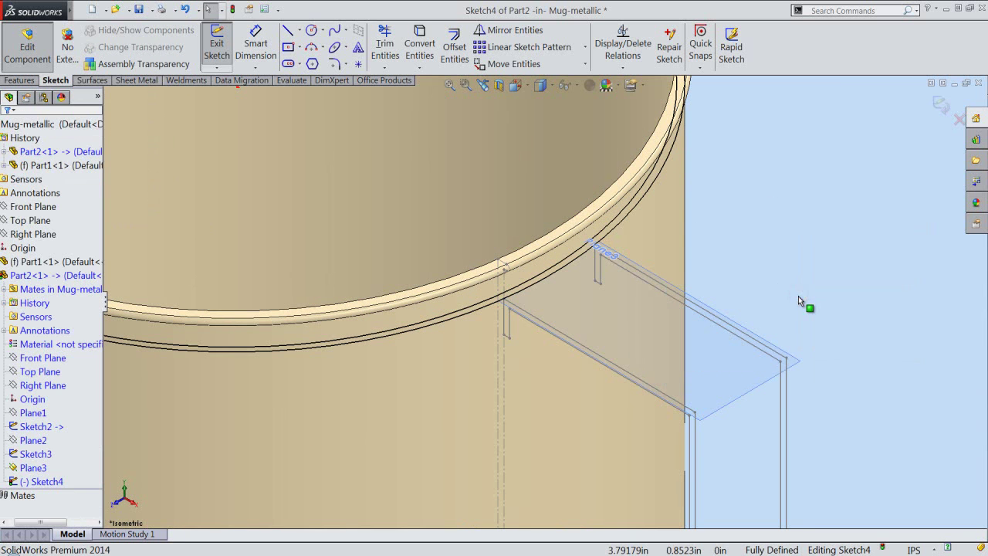
- Make both intersection arcs on the mug rim construction geometry
{"action": "left_click", "coordinate": [622, 210]}
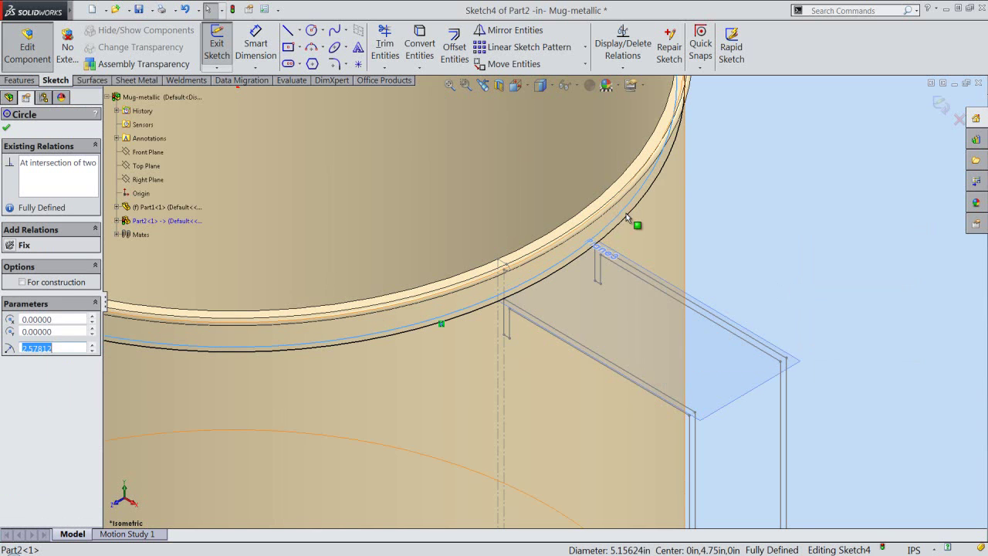
{"action": "left_click", "coordinate": [626, 217], "text": "ctrl"}
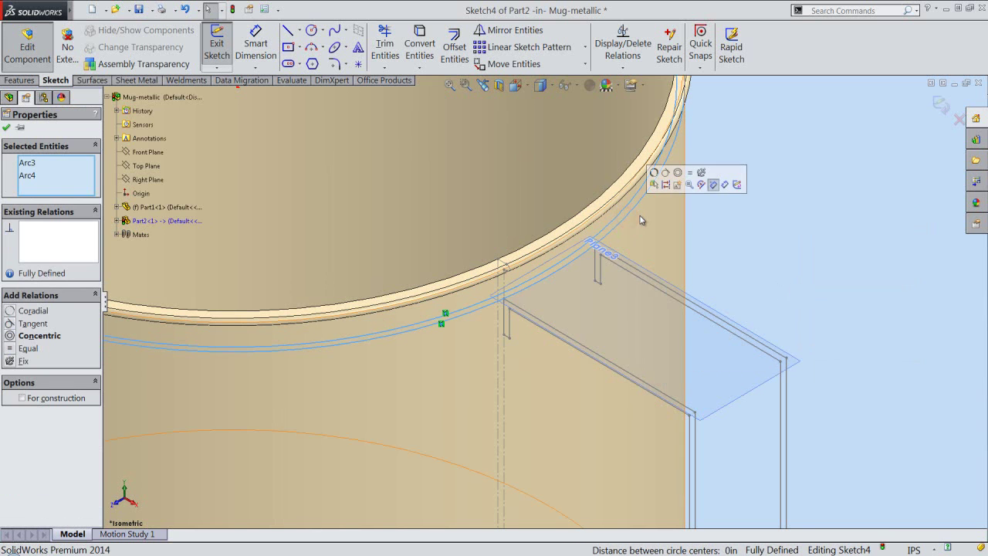
{"action": "left_click", "coordinate": [665, 185]}
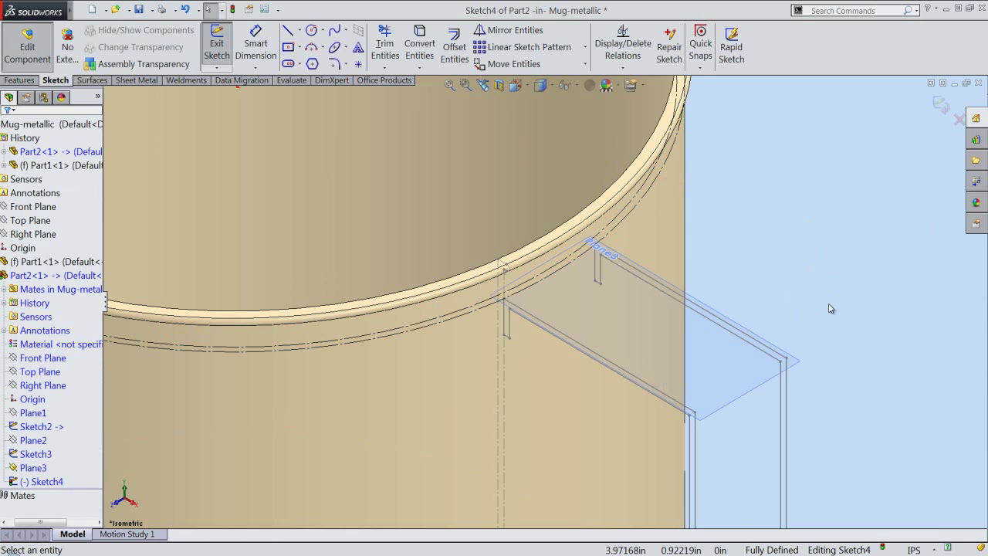
{"action": "scroll", "coordinate": [826, 309], "scroll_direction": "up", "scroll_amount": 2}
{"action": "scroll", "coordinate": [557, 246], "scroll_direction": "down", "scroll_amount": 2}
{"action": "scroll", "coordinate": [558, 246], "scroll_direction": "down", "scroll_amount": 2}
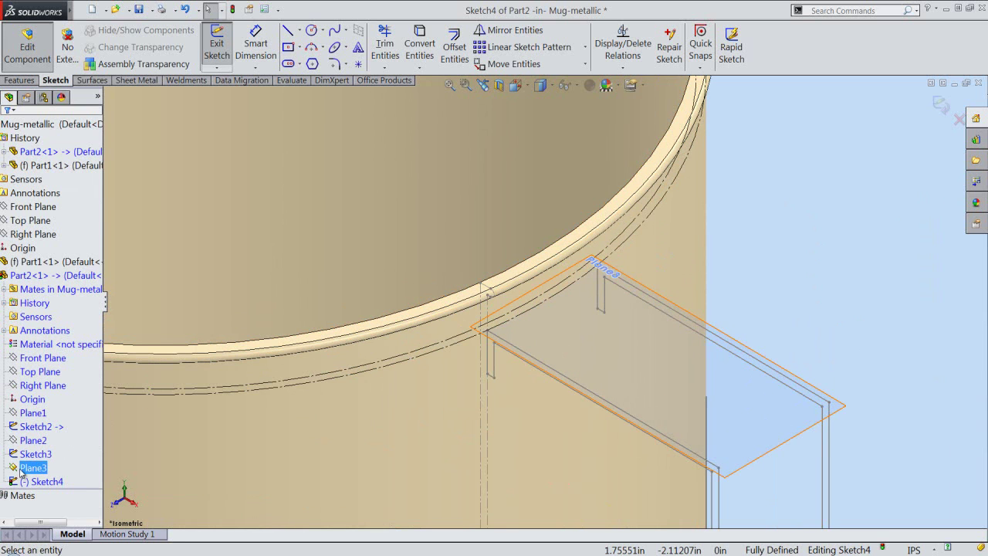
- Hide Plane3 and orbit the model slightly
{"action": "right_click", "coordinate": [22, 469]}
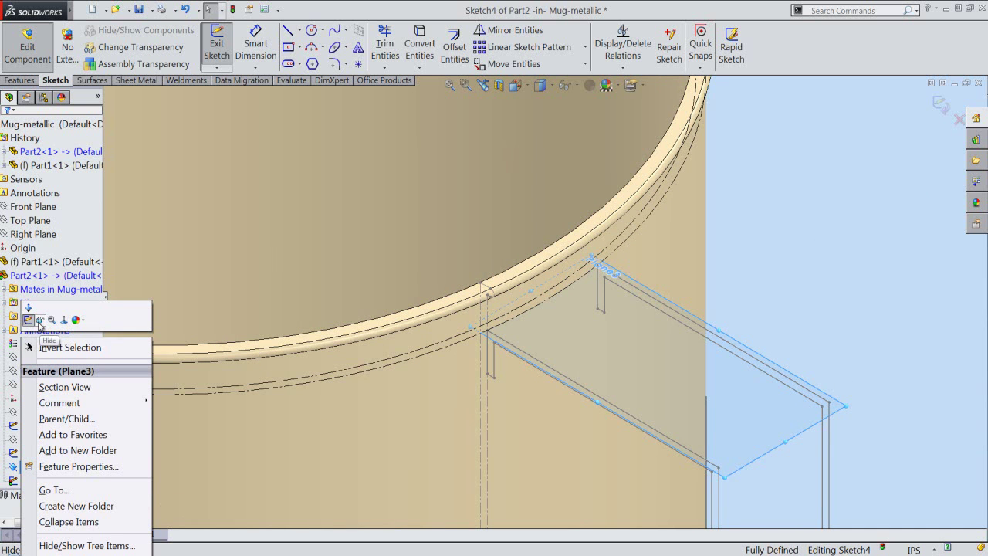
{"action": "left_click", "coordinate": [39, 320]}
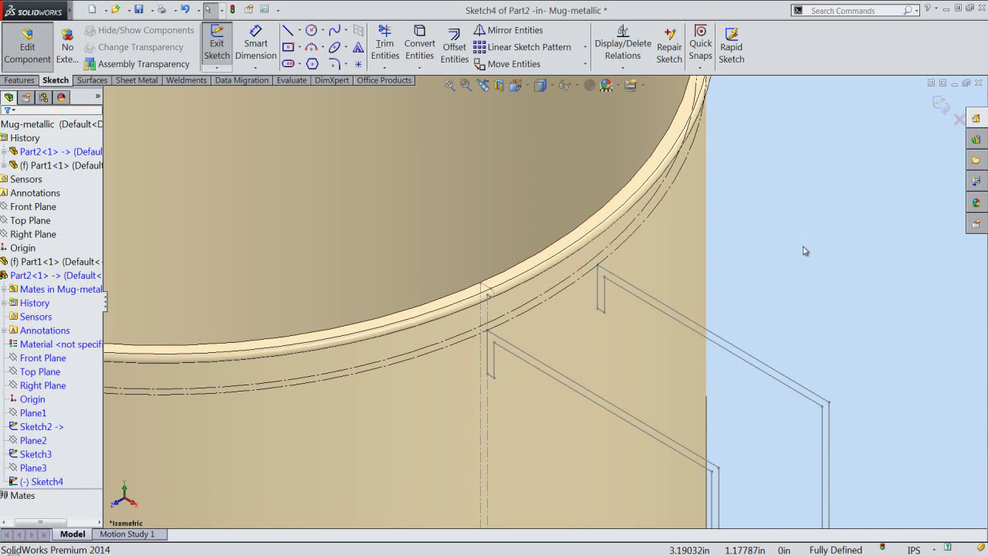
{"action": "middle_click_drag", "start_coordinate": [811, 278], "coordinate": [826, 304]}
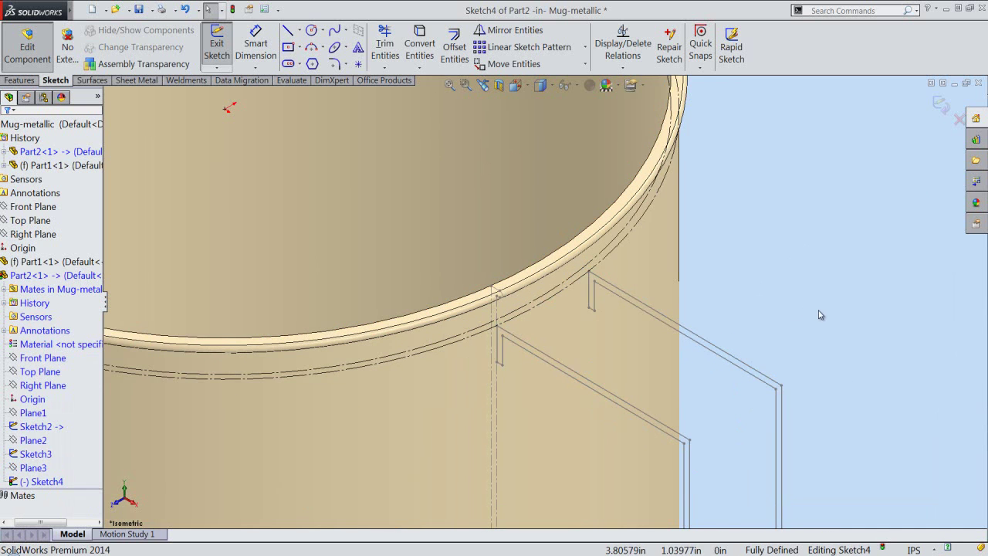
- Draw a three-point arc along the mug wall between the top ends of the two lines
{"action": "left_click", "coordinate": [311, 49]}
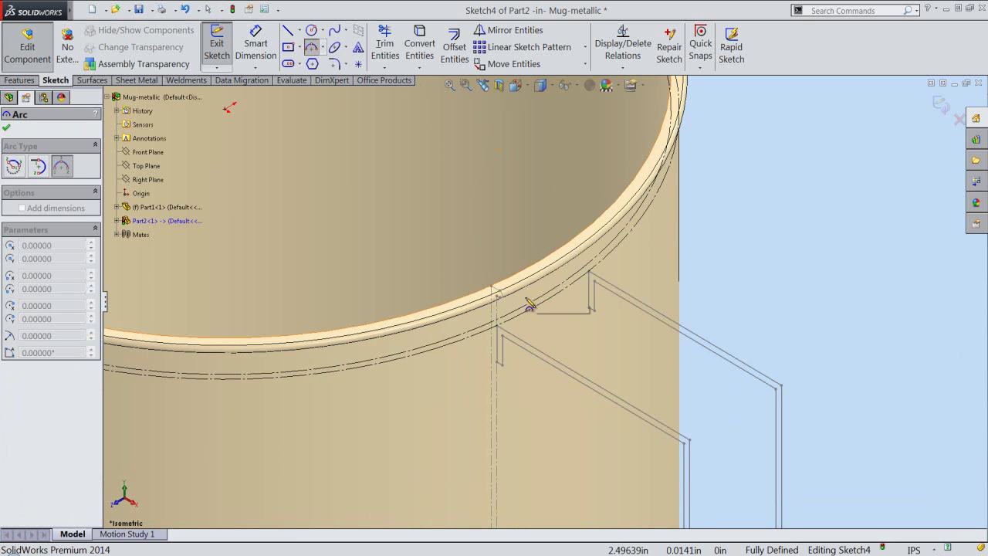
{"action": "scroll", "coordinate": [509, 332], "scroll_direction": "down", "scroll_amount": 2}
{"action": "scroll", "coordinate": [508, 332], "scroll_direction": "down", "scroll_amount": 1}
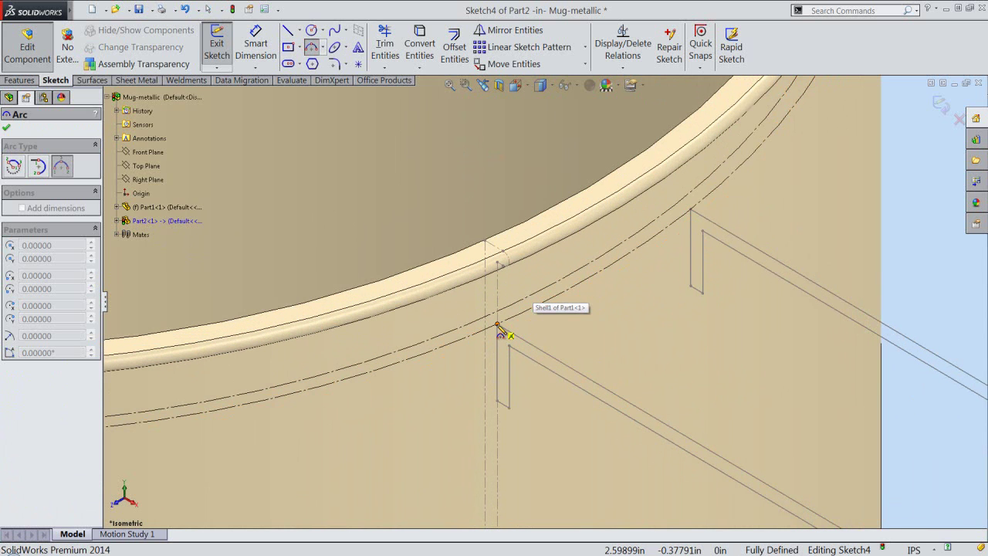
{"action": "left_click", "coordinate": [498, 325]}
{"action": "left_click", "coordinate": [693, 236]}
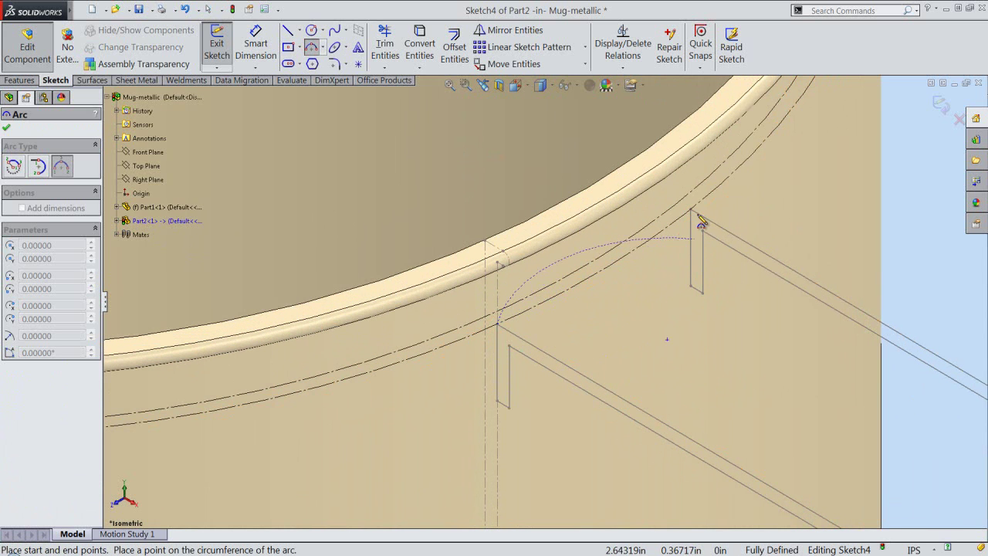
{"action": "left_click", "coordinate": [691, 210]}
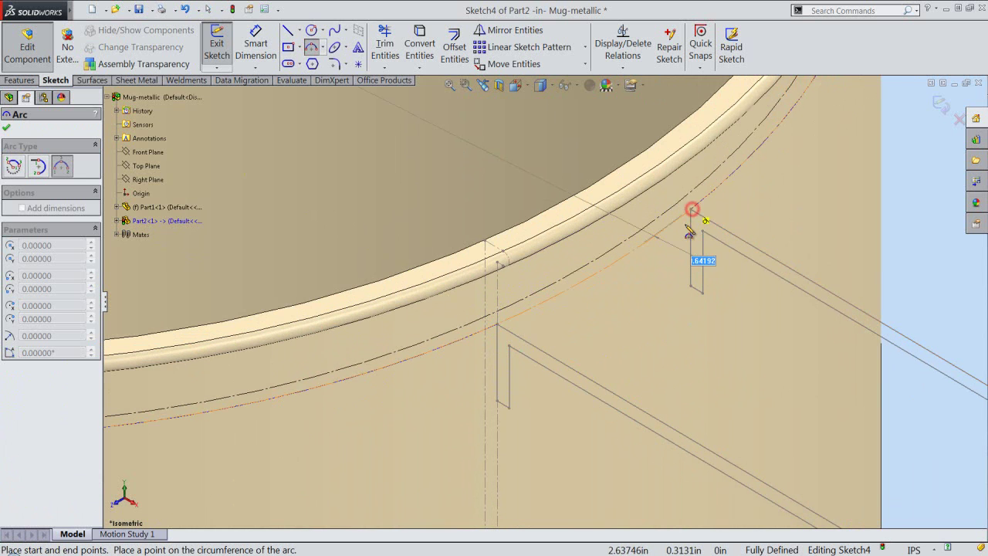
{"action": "left_click", "coordinate": [634, 258]}
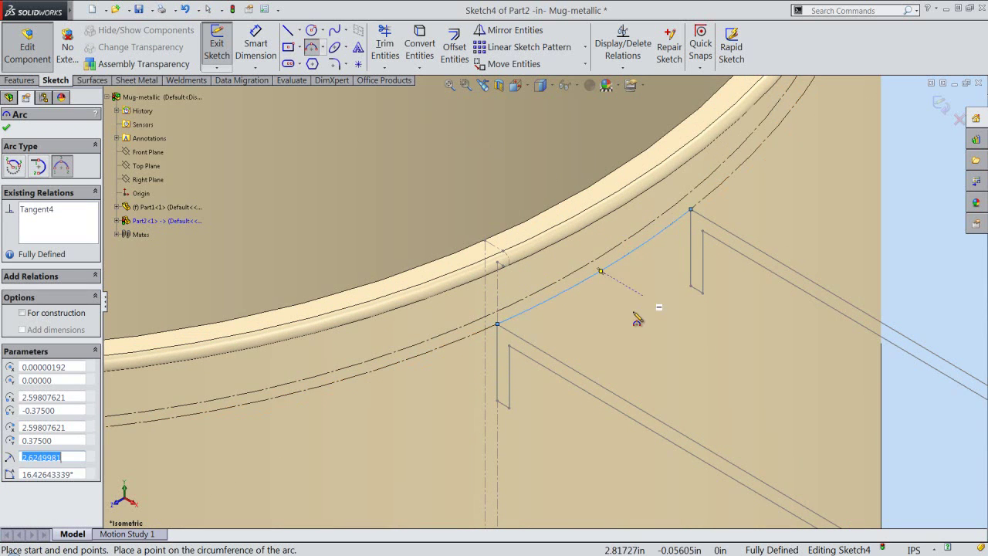
{"action": "scroll", "coordinate": [617, 332], "scroll_direction": "up", "scroll_amount": 1}
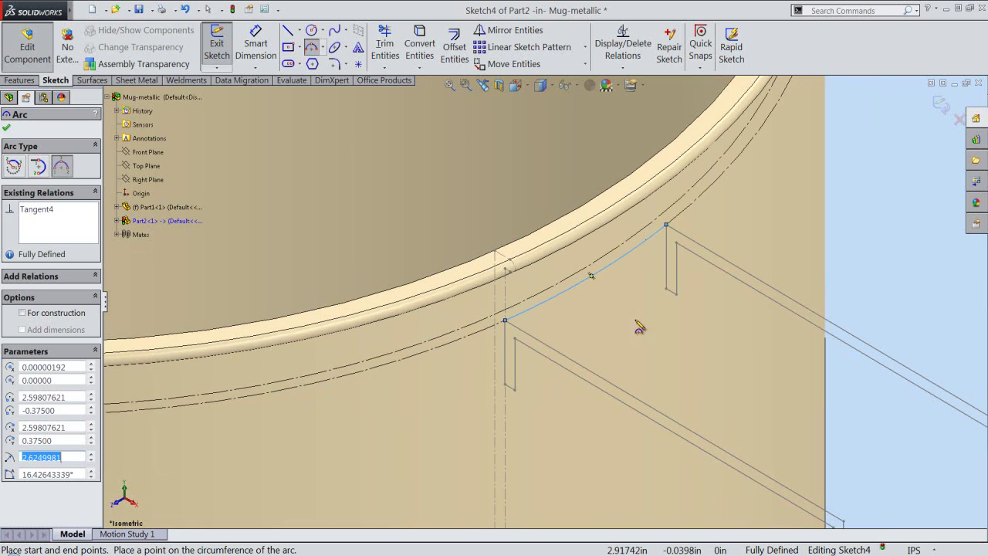
{"action": "right_click", "coordinate": [856, 264]}
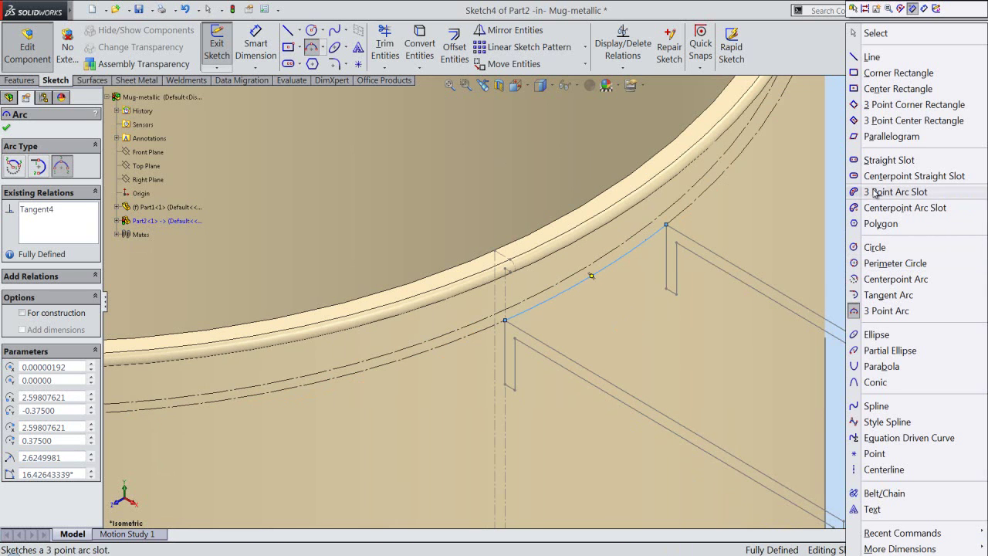
{"action": "left_click", "coordinate": [886, 34]}
- Exit Sketch4, keeping the new arc
{"action": "left_click", "coordinate": [889, 188]}
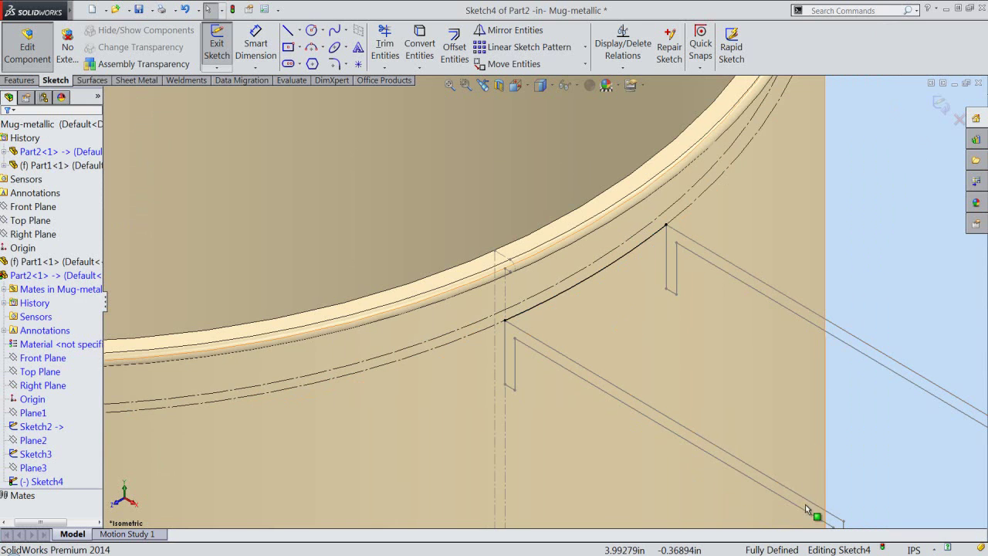
{"action": "key", "text": "ctrl+b"}
{"action": "left_click", "coordinate": [887, 210]}
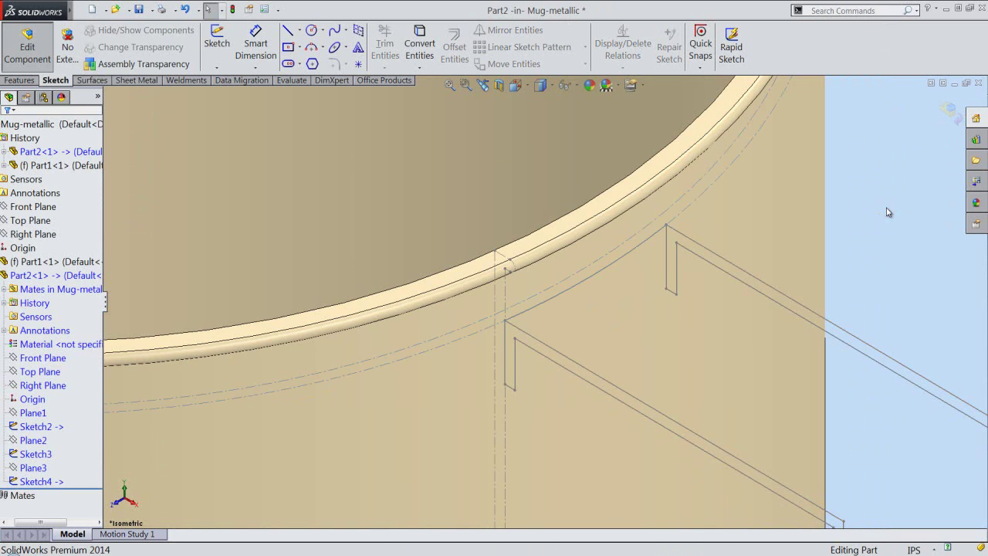
- Create Plane4 through Line32 of Sketch2 and Line17 of Sketch3
{"action": "left_click", "coordinate": [24, 81]}
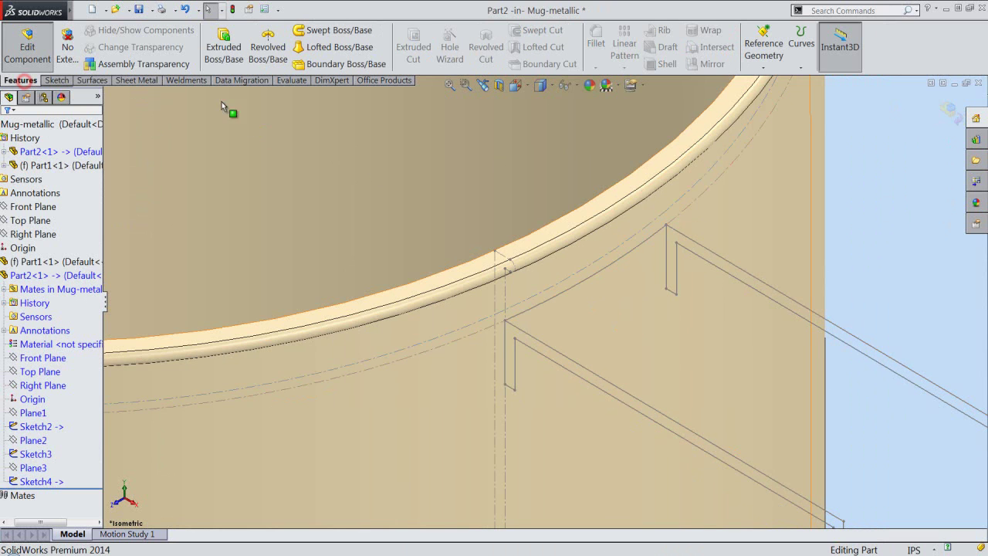
{"action": "left_click", "coordinate": [764, 69]}
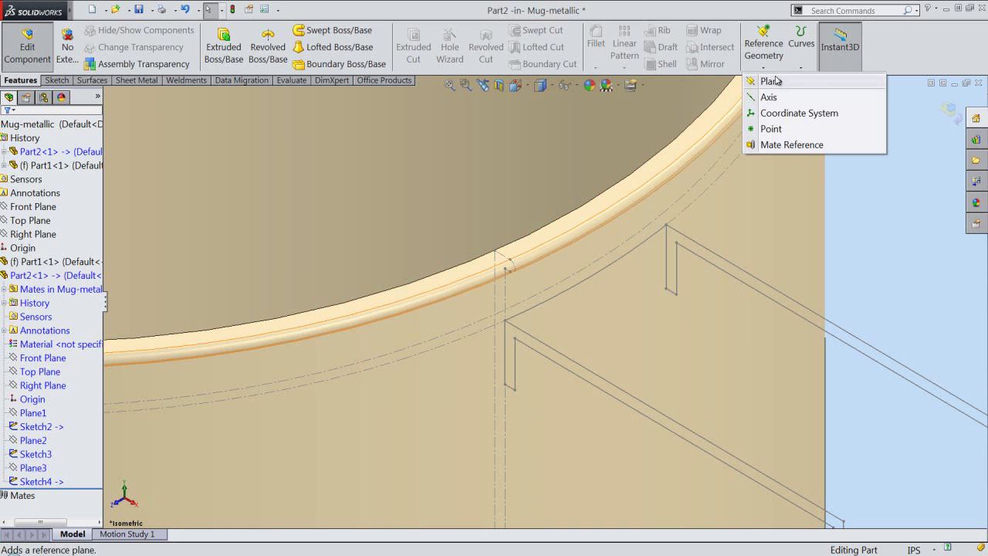
{"action": "left_click", "coordinate": [770, 81]}
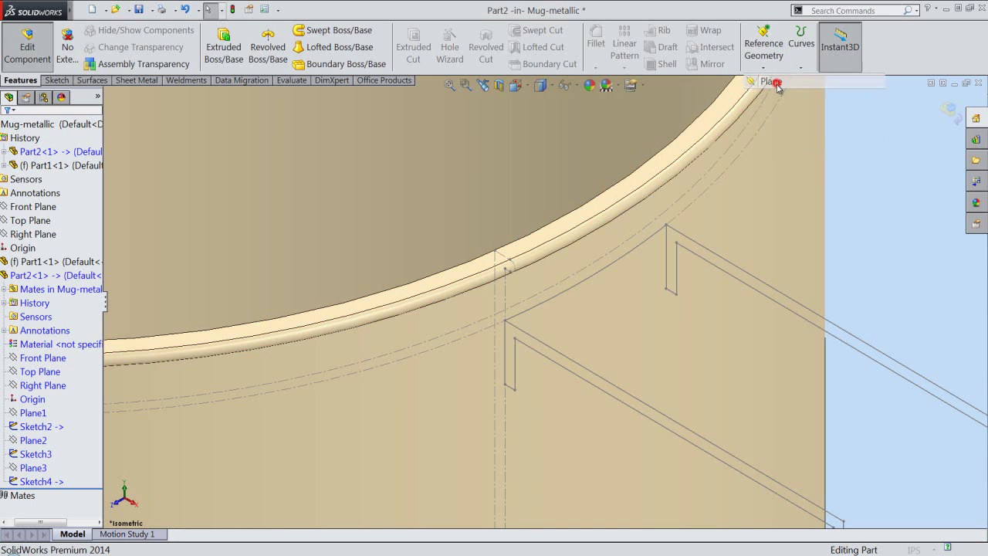
{"action": "left_click", "coordinate": [511, 386]}
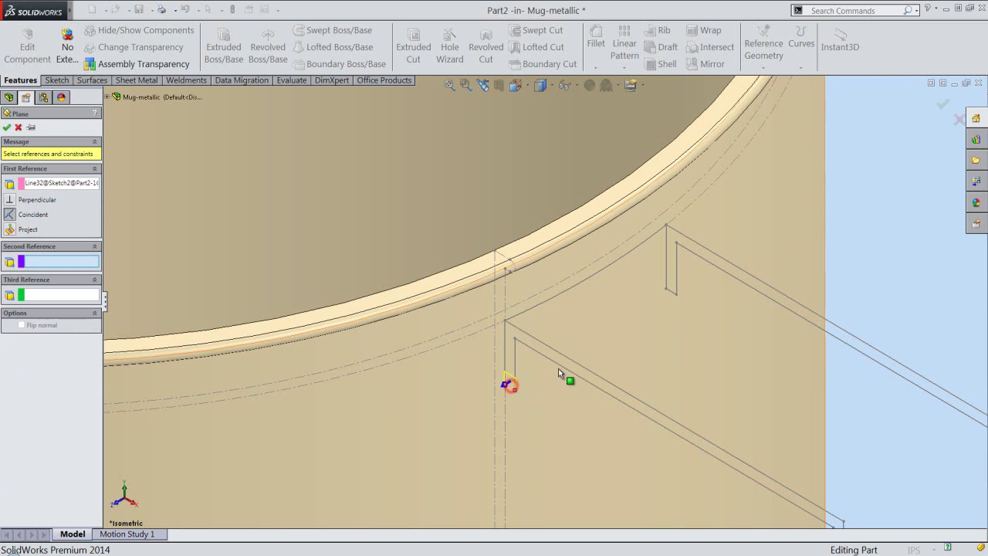
{"action": "left_click", "coordinate": [670, 293]}
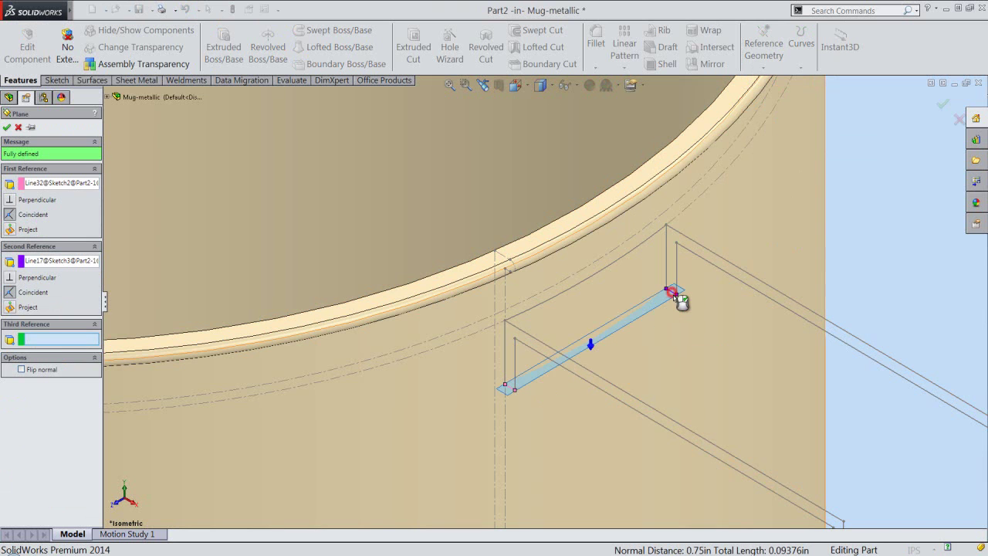
{"action": "right_click", "coordinate": [891, 230]}
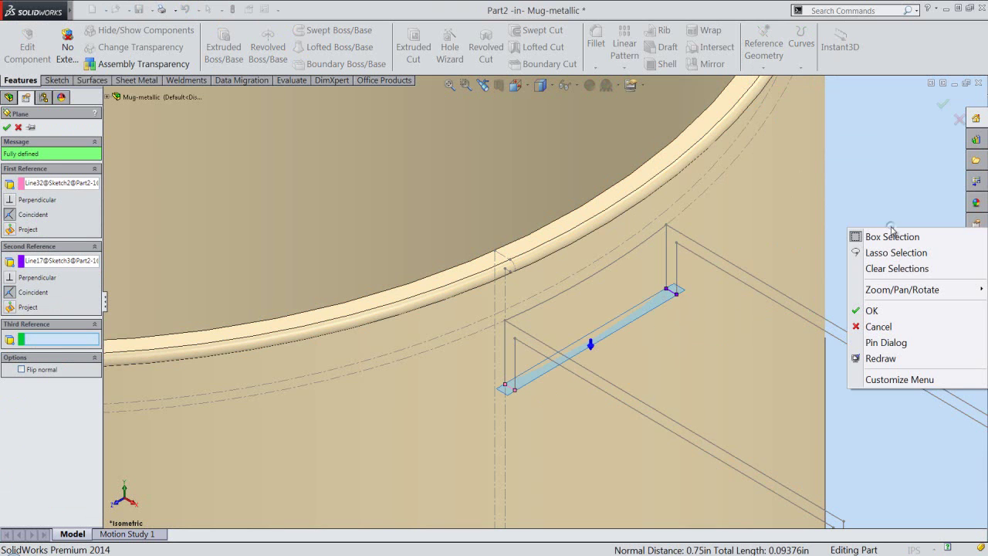
{"action": "left_click", "coordinate": [873, 310]}
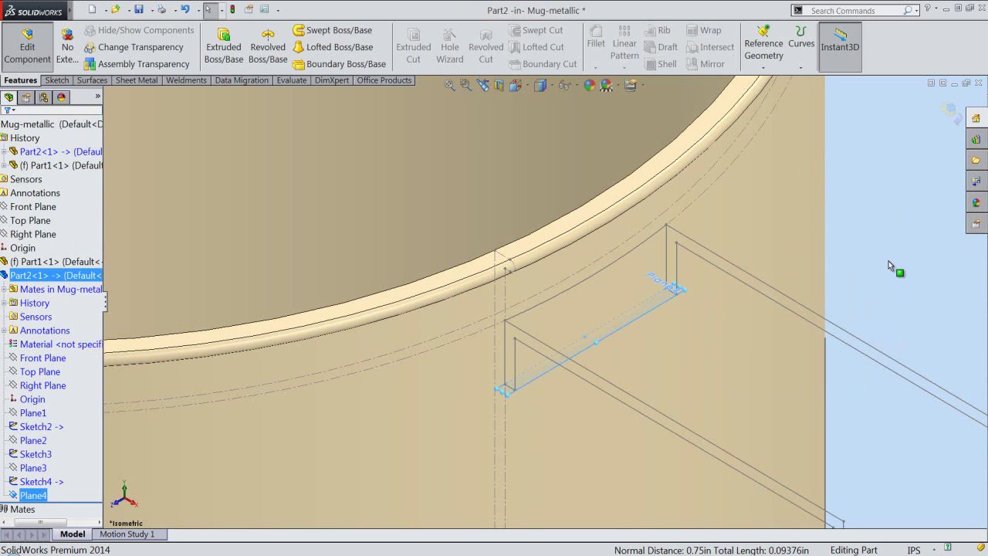
{"action": "left_click", "coordinate": [677, 303]}
{"action": "right_click", "coordinate": [679, 305]}
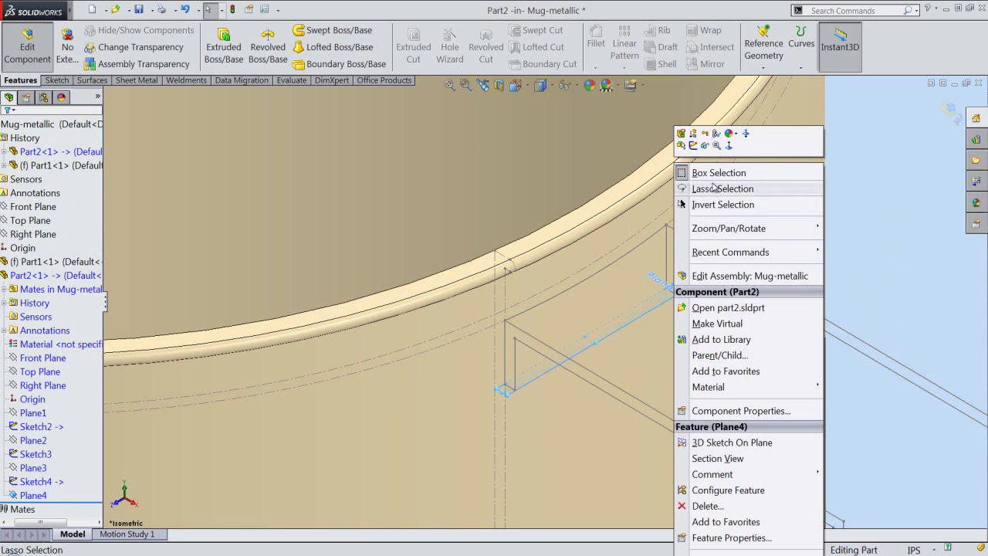
- Create Sketch5 on Plane4 containing a converted copy of the Sketch4 arc, then close it
{"action": "left_click", "coordinate": [694, 146]}
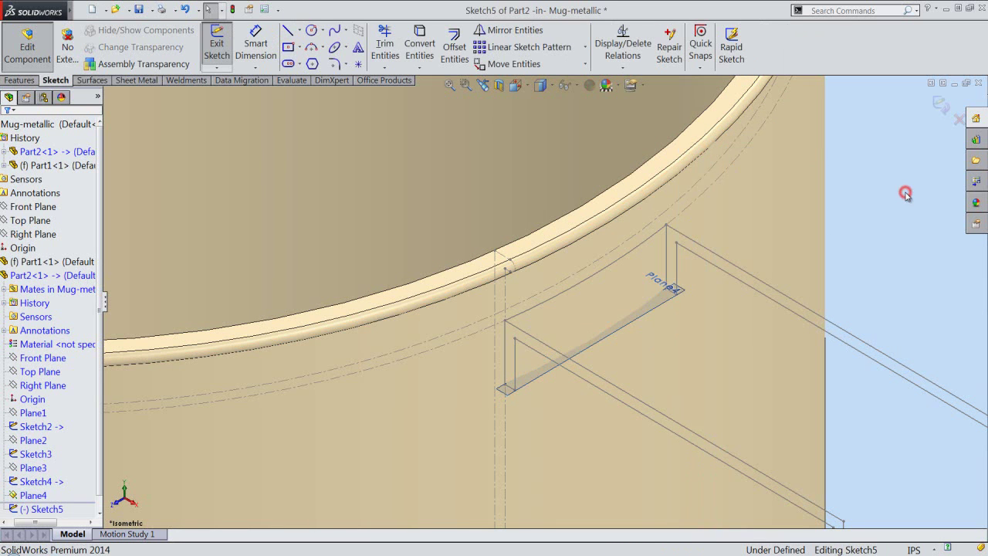
{"action": "left_click", "coordinate": [647, 240]}
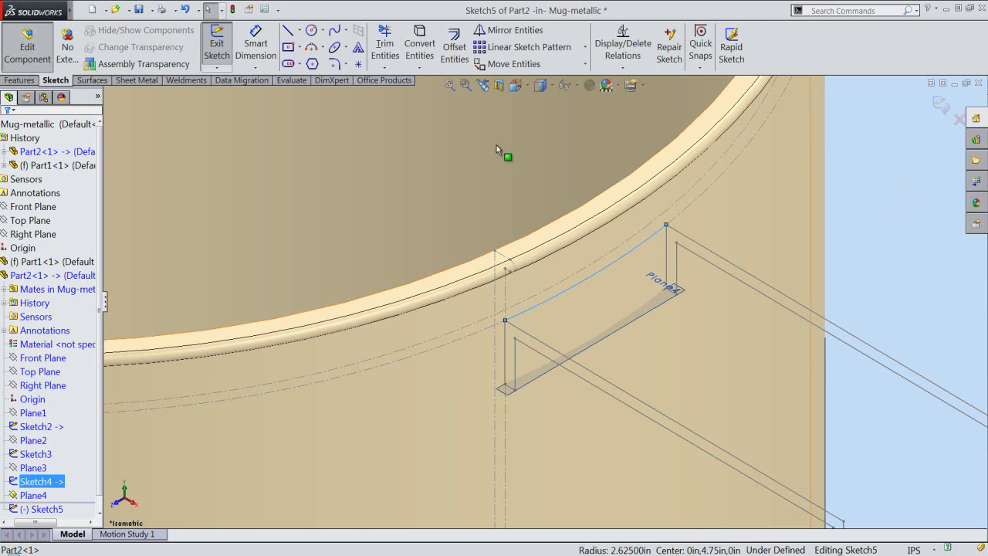
{"action": "left_click", "coordinate": [432, 54]}
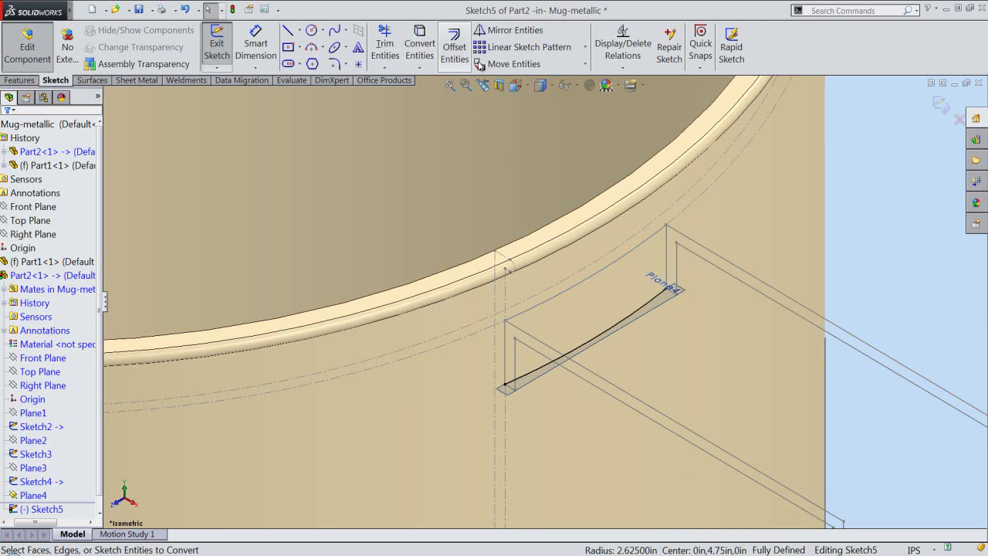
{"action": "right_click", "coordinate": [872, 133]}
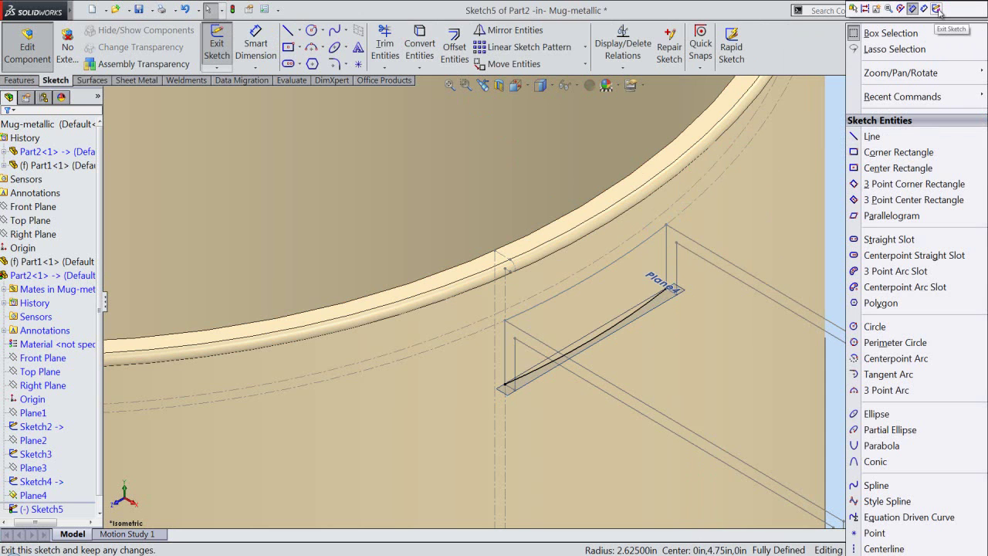
{"action": "left_click", "coordinate": [936, 9]}
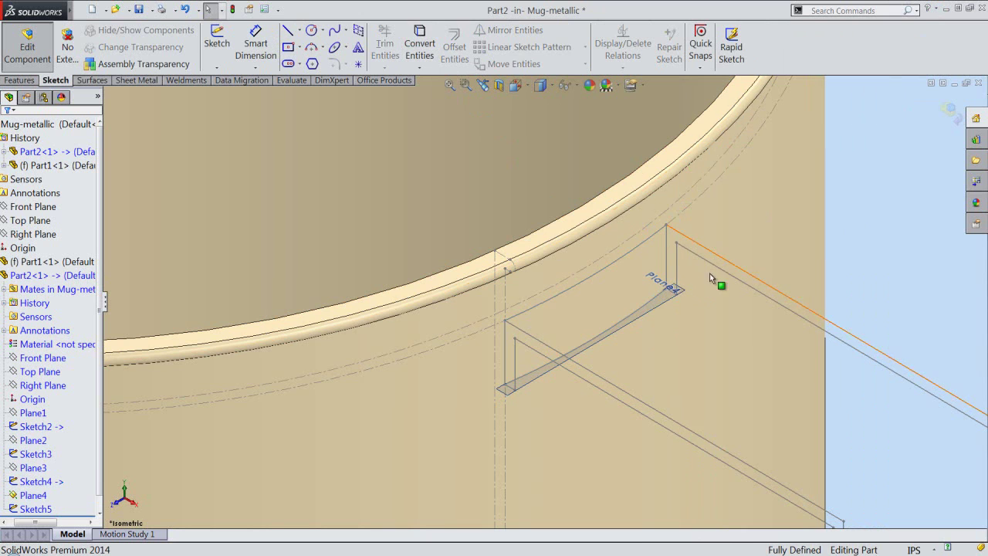
- Start another new sketch, Sketch6, on Plane4
{"action": "left_click", "coordinate": [667, 301]}
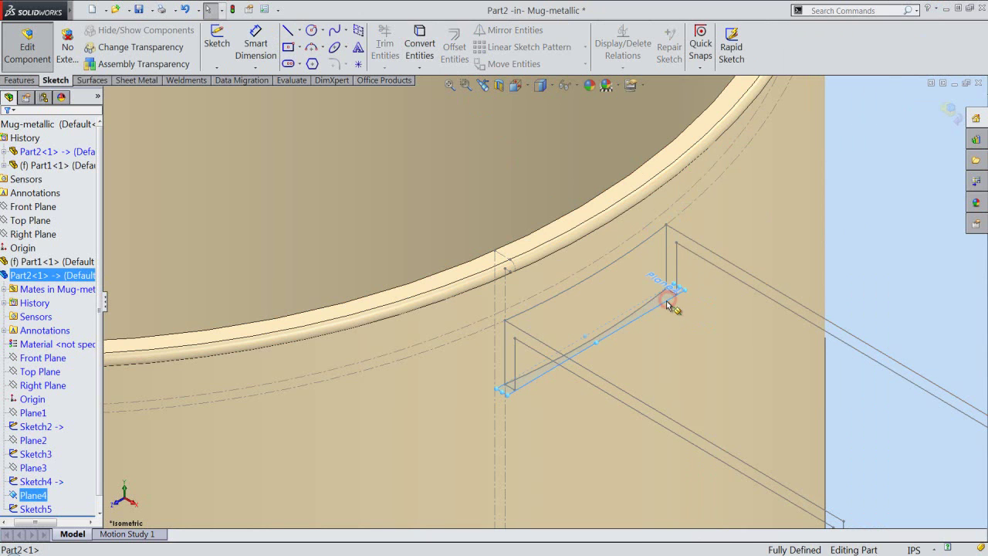
{"action": "right_click", "coordinate": [667, 301]}
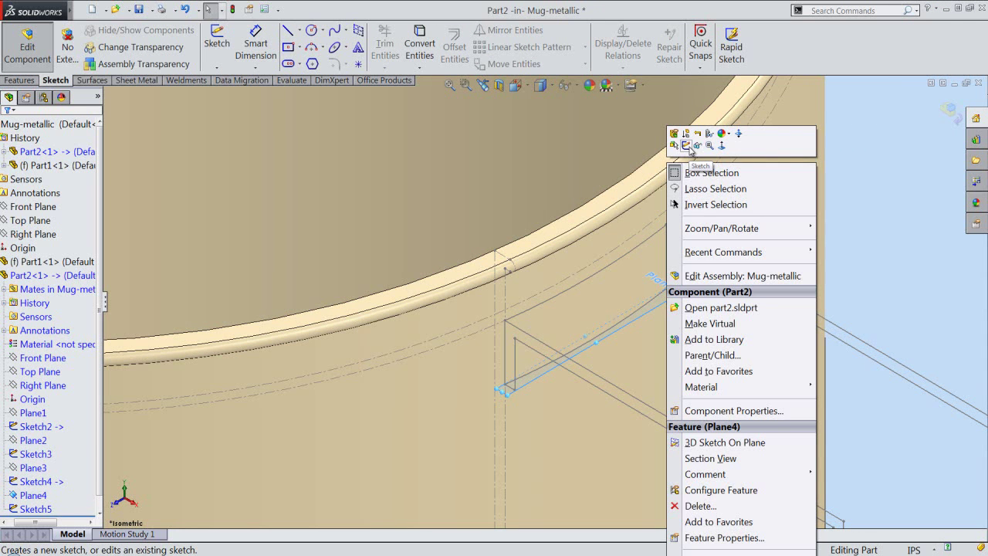
{"action": "left_click", "coordinate": [689, 149]}
- Convert the Sketch5 arc into Sketch6
{"action": "left_click", "coordinate": [876, 222]}
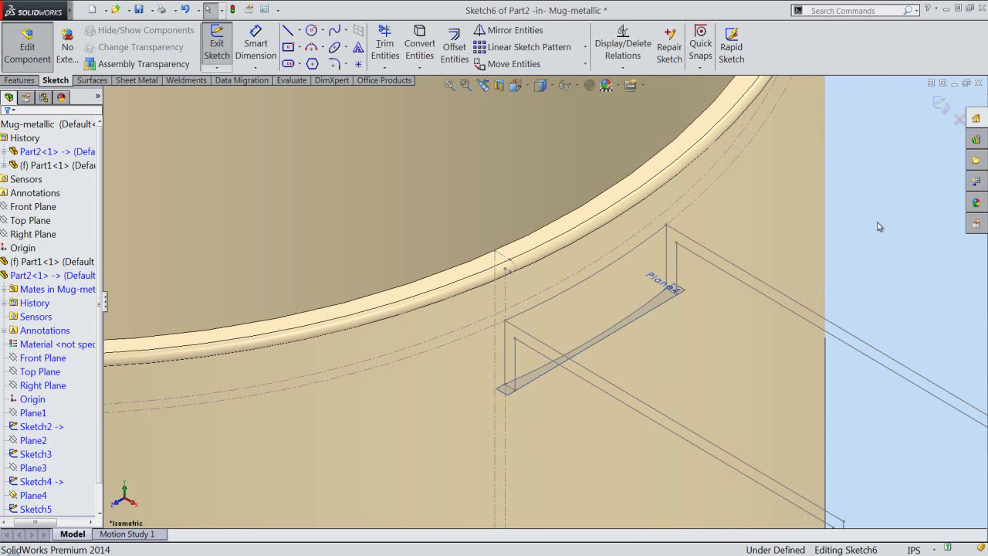
{"action": "left_click", "coordinate": [652, 299]}
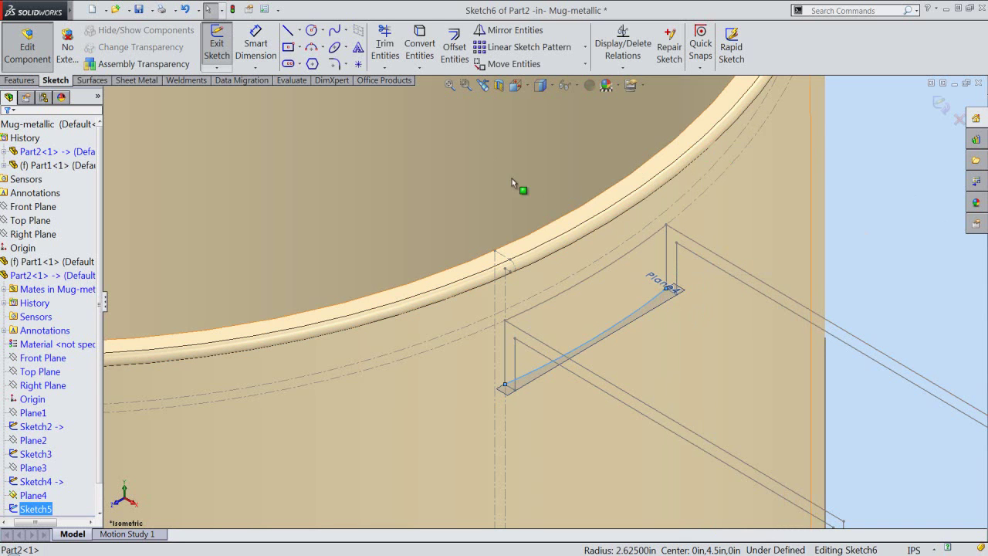
{"action": "left_click", "coordinate": [418, 43]}
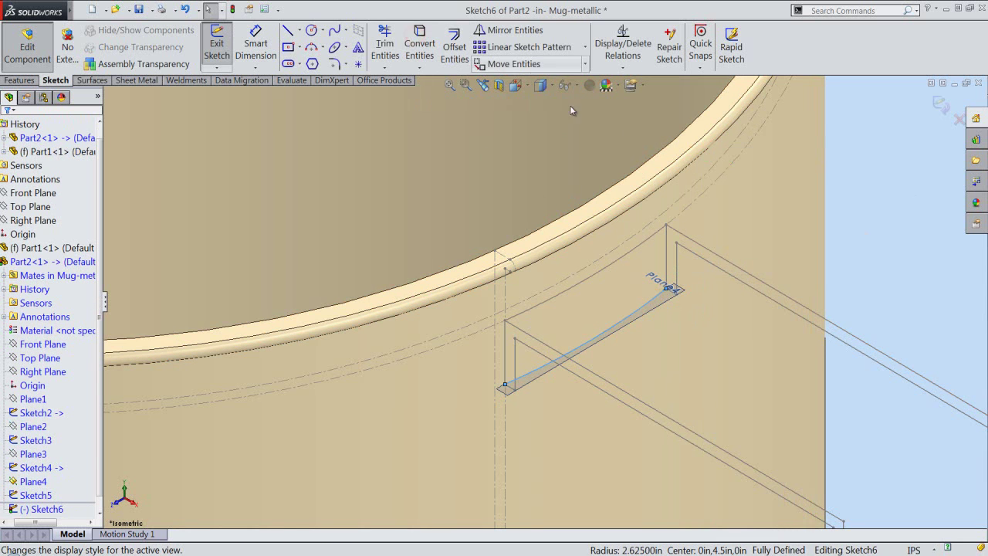
{"action": "left_click", "coordinate": [842, 200]}
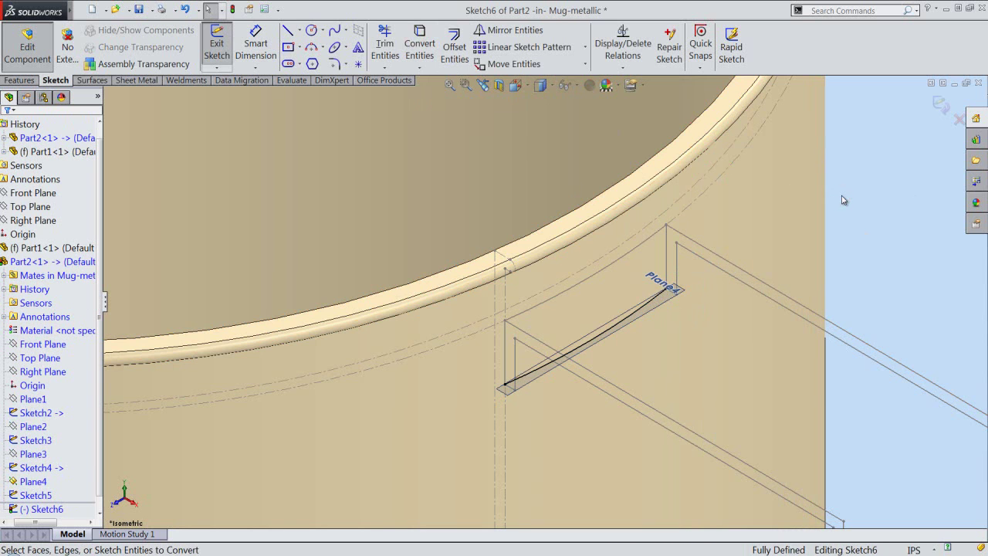
- Offset the copied arc by 0.1 in, making the base arc construction
{"action": "left_click", "coordinate": [460, 55]}
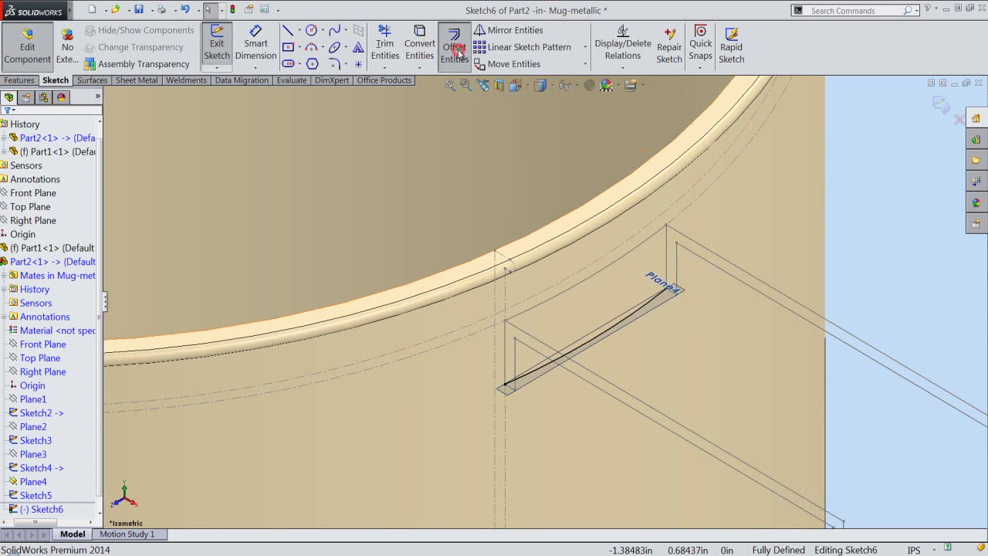
{"action": "left_click", "coordinate": [632, 316]}
{"action": "left_click", "coordinate": [632, 315]}
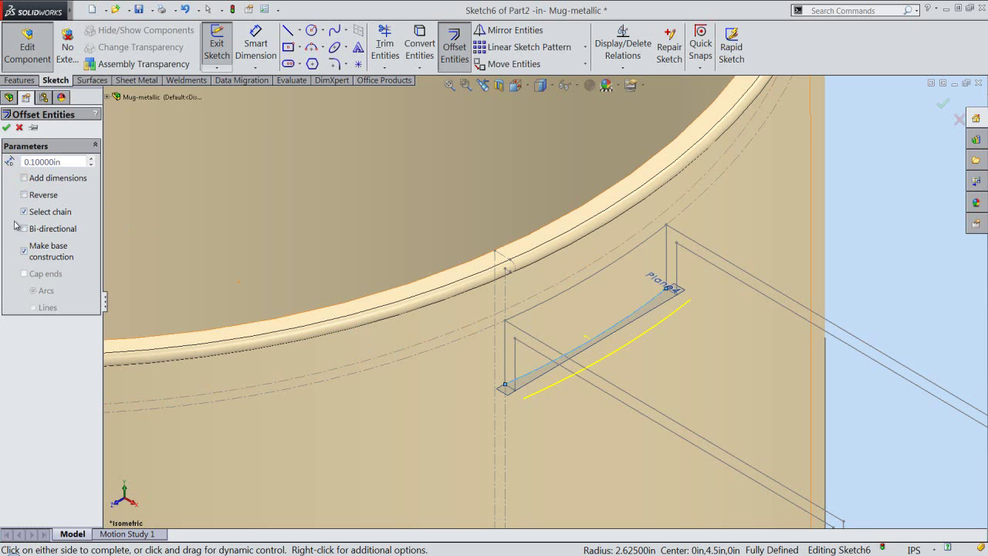
{"action": "left_click", "coordinate": [6, 128]}
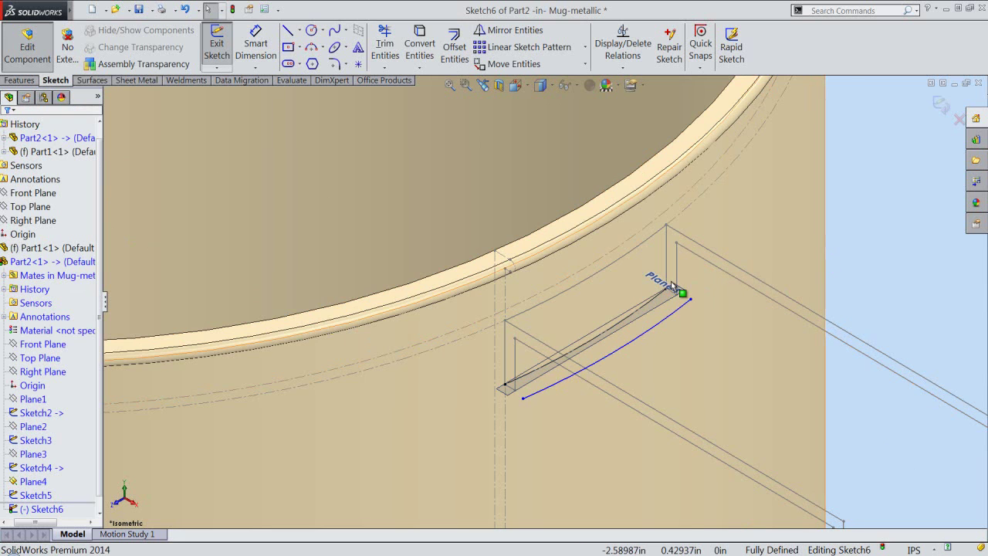
- Hide Plane4 from the view
{"action": "scroll", "coordinate": [671, 281], "scroll_direction": "down", "scroll_amount": 3}
{"action": "left_click", "coordinate": [33, 482]}
{"action": "right_click", "coordinate": [33, 481]}
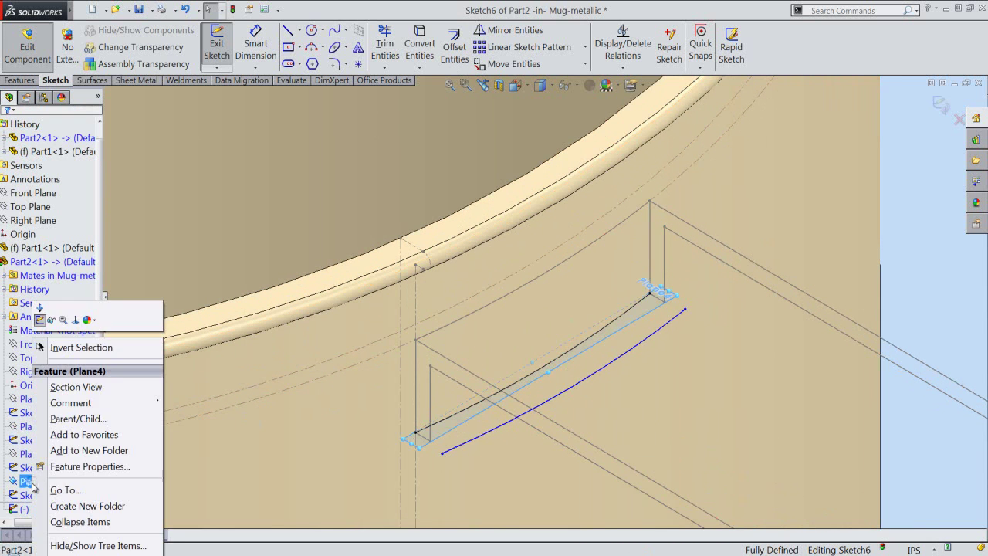
{"action": "left_click", "coordinate": [51, 319]}
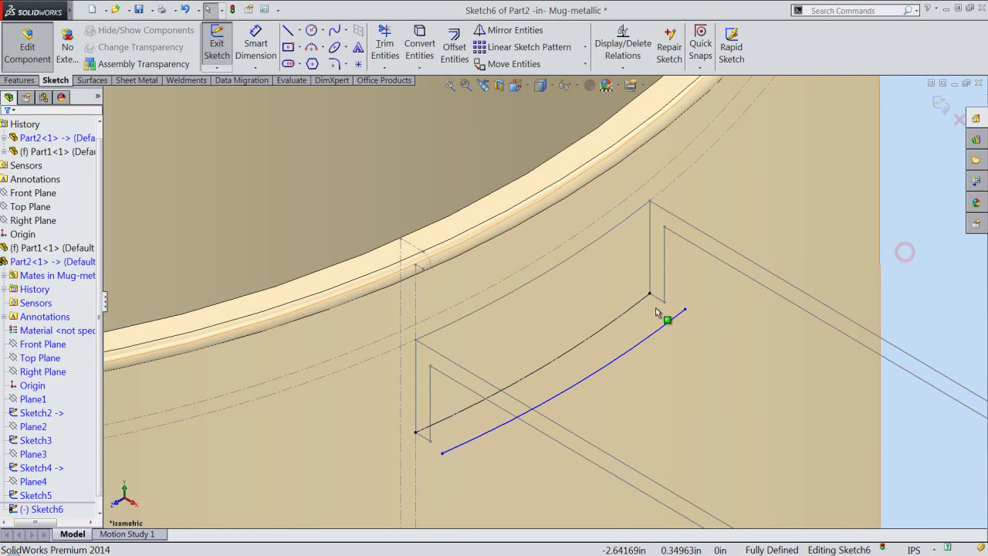
- Make the offset arc's end point coincident with the Sketch3 corner point
{"action": "scroll", "coordinate": [654, 296], "scroll_direction": "down", "scroll_amount": 1}
{"action": "scroll", "coordinate": [682, 314], "scroll_direction": "down", "scroll_amount": 1}
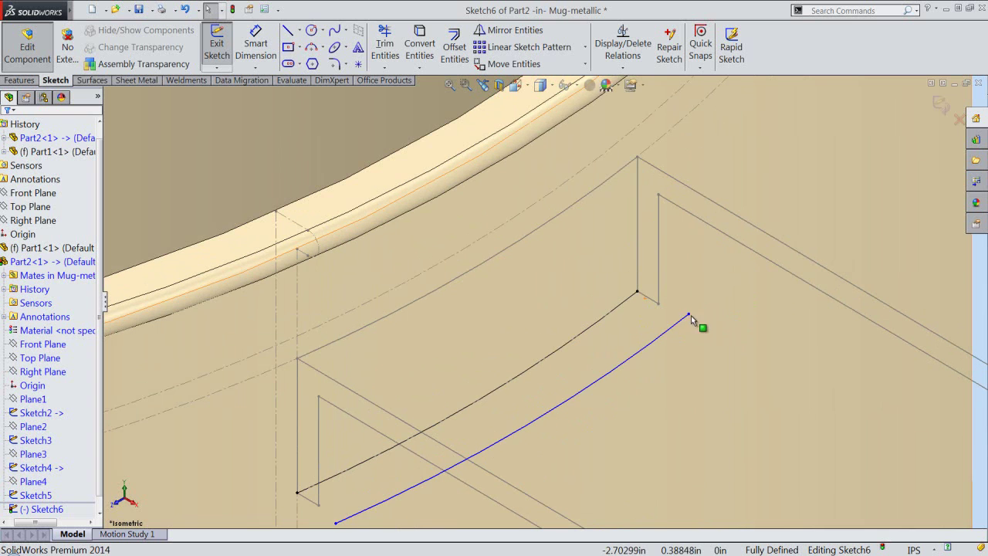
{"action": "left_click_drag", "start_coordinate": [688, 315], "coordinate": [650, 311]}
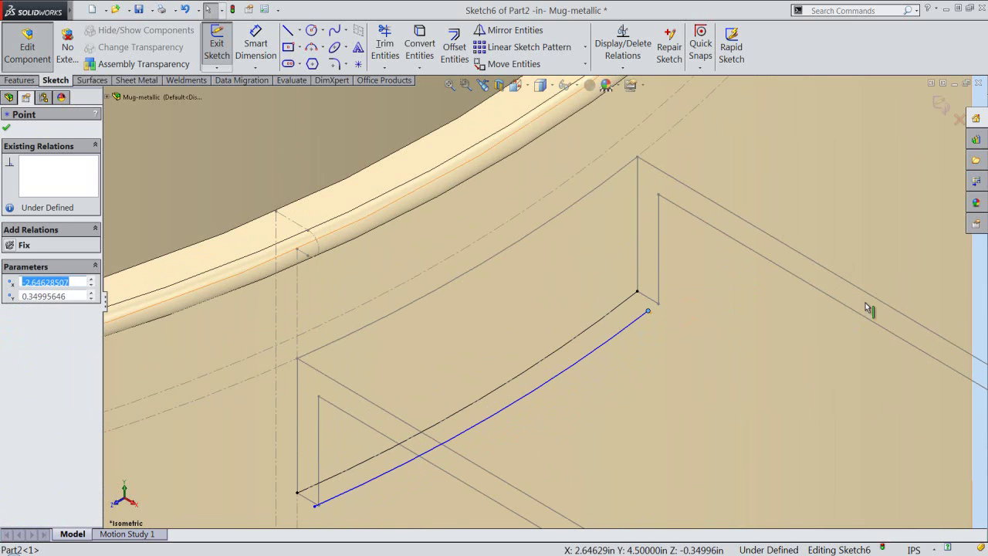
{"action": "key", "text": "Escape"}
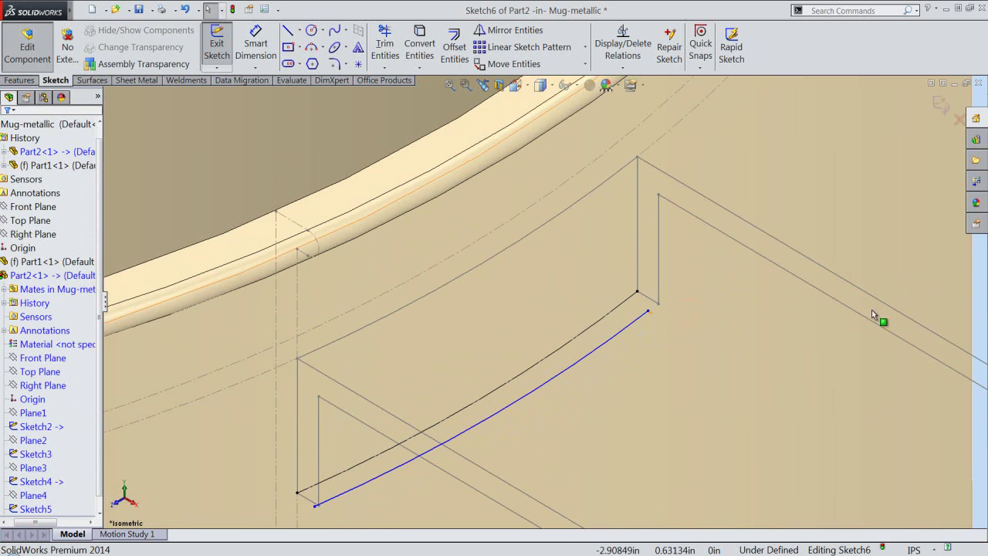
{"action": "left_click", "coordinate": [659, 306]}
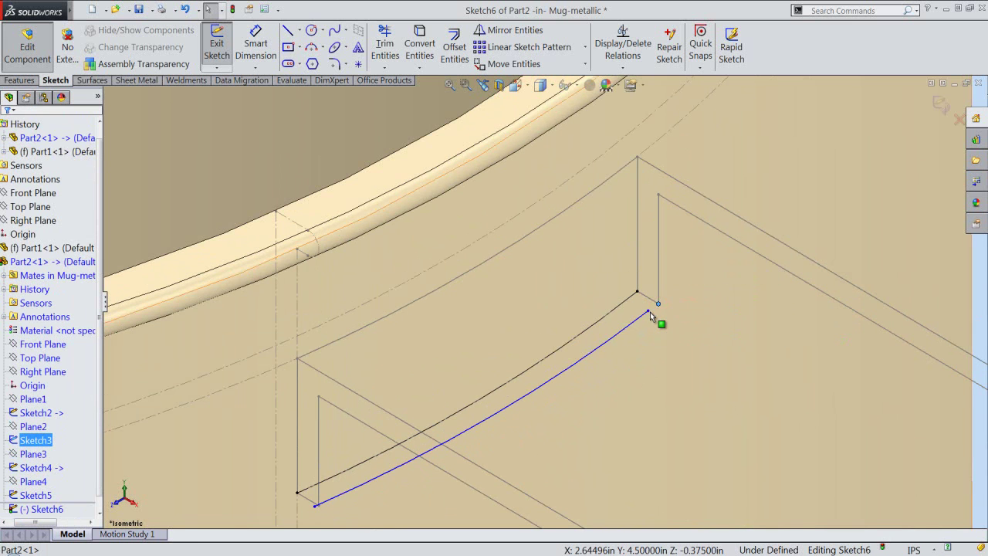
{"action": "left_click", "coordinate": [656, 314], "text": "ctrl"}
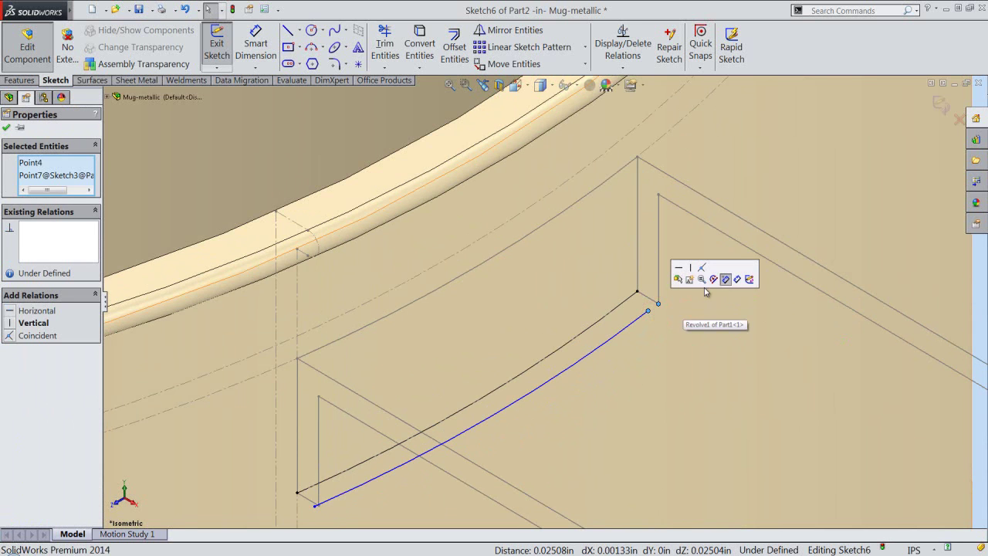
{"action": "left_click", "coordinate": [703, 269]}
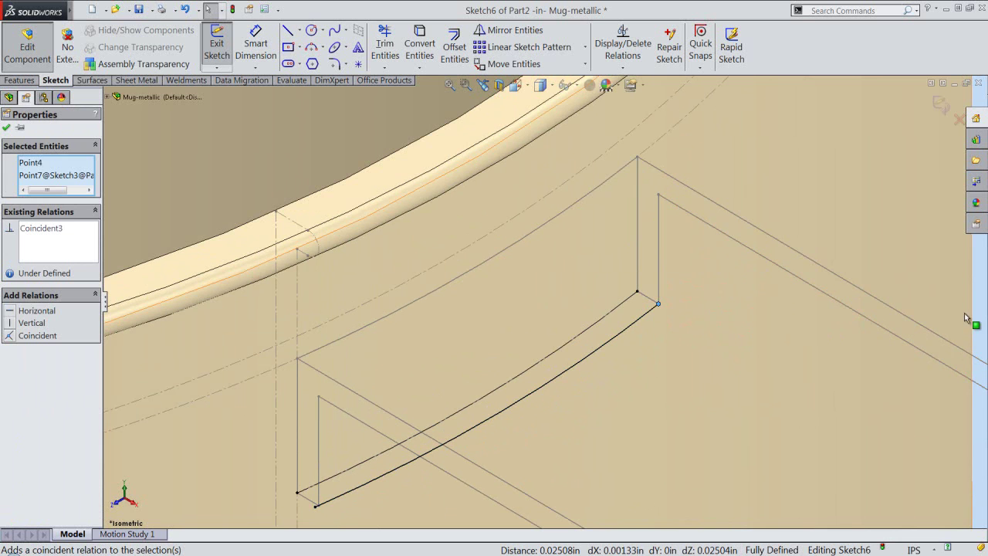
{"action": "left_click", "coordinate": [730, 407]}
{"action": "scroll", "coordinate": [656, 413], "scroll_direction": "up", "scroll_amount": 3}
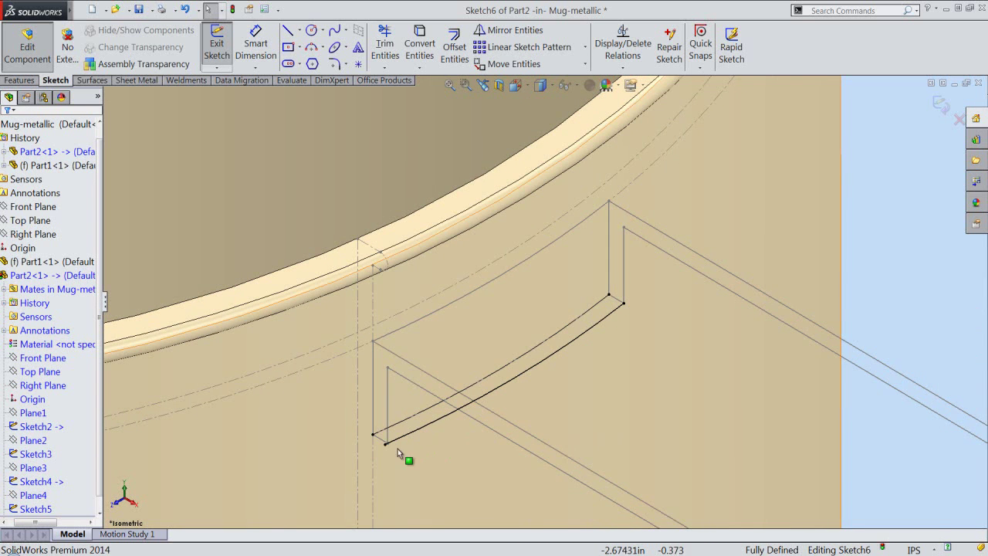
{"action": "scroll", "coordinate": [394, 451], "scroll_direction": "down", "scroll_amount": 2}
{"action": "scroll", "coordinate": [388, 455], "scroll_direction": "down", "scroll_amount": 2}
{"action": "scroll", "coordinate": [388, 457], "scroll_direction": "down", "scroll_amount": 2}
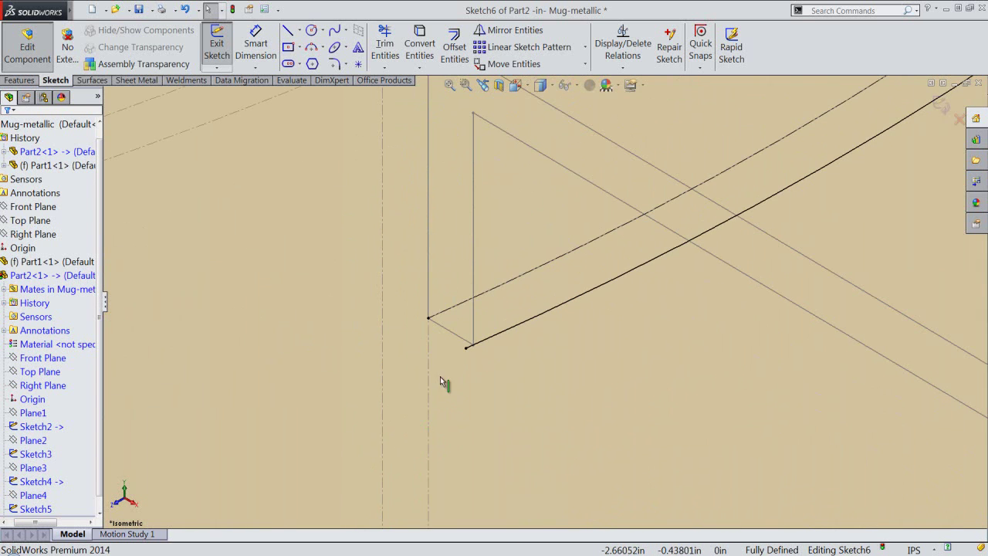
- Convert the short base corner edge into Sketch6 and toggle its construction status
{"action": "left_click", "coordinate": [460, 338]}
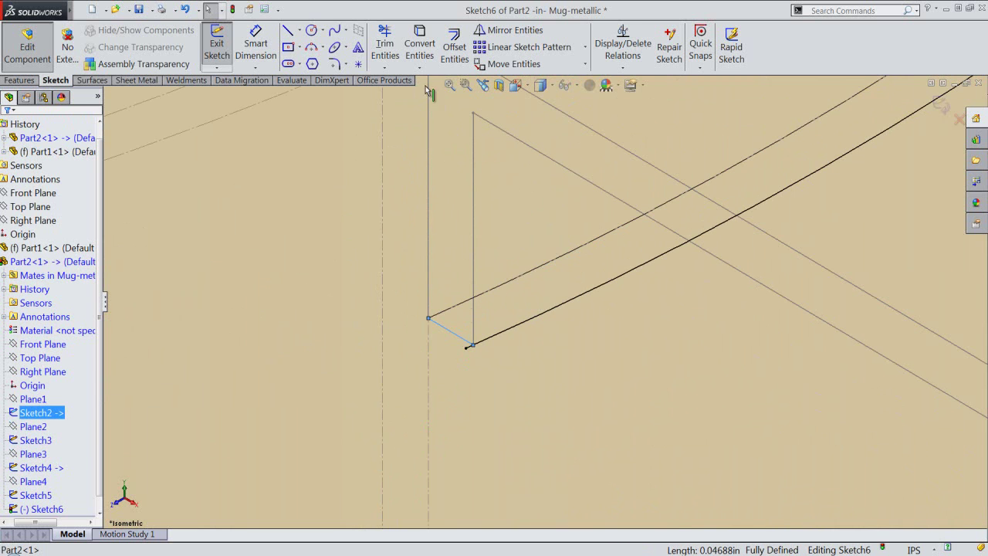
{"action": "left_click", "coordinate": [419, 46]}
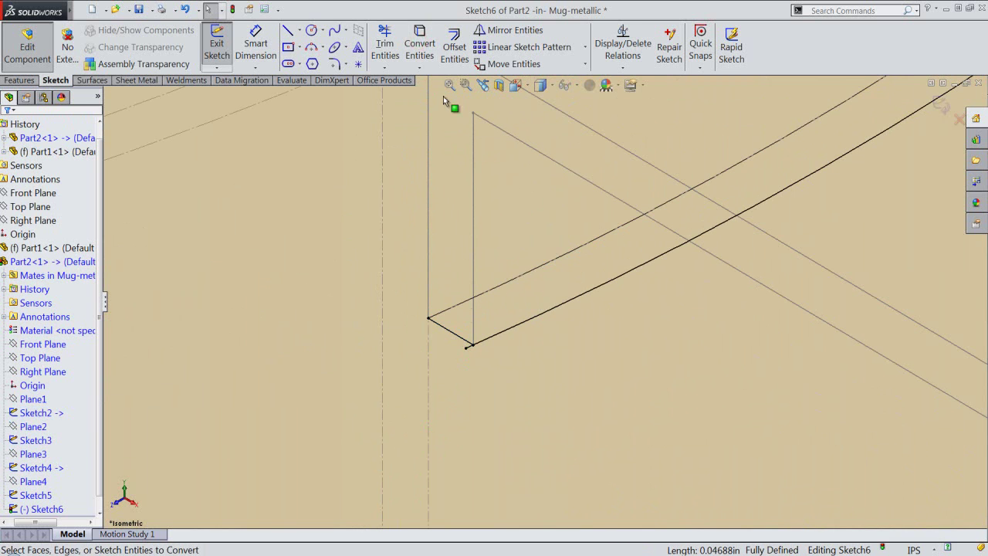
{"action": "left_click", "coordinate": [454, 338]}
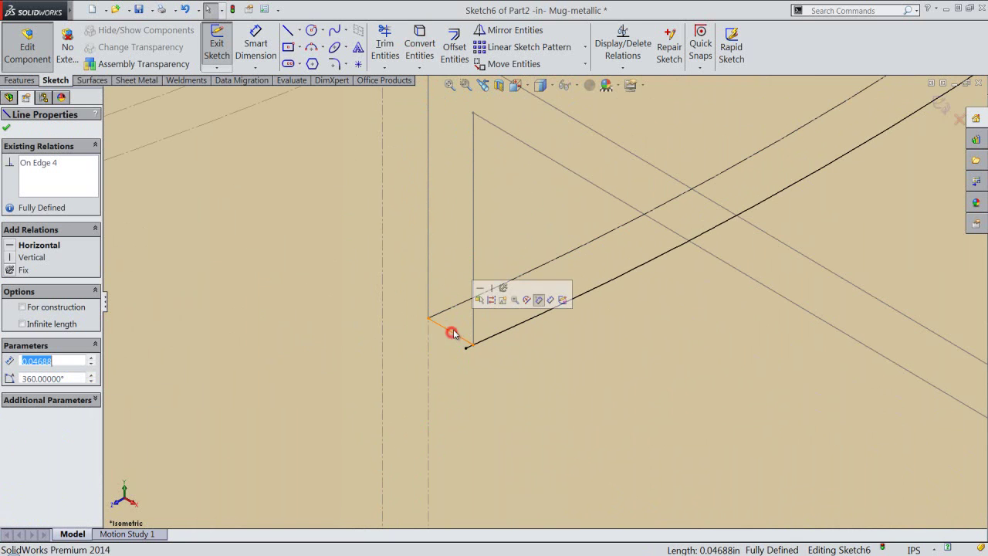
{"action": "left_click", "coordinate": [490, 301]}
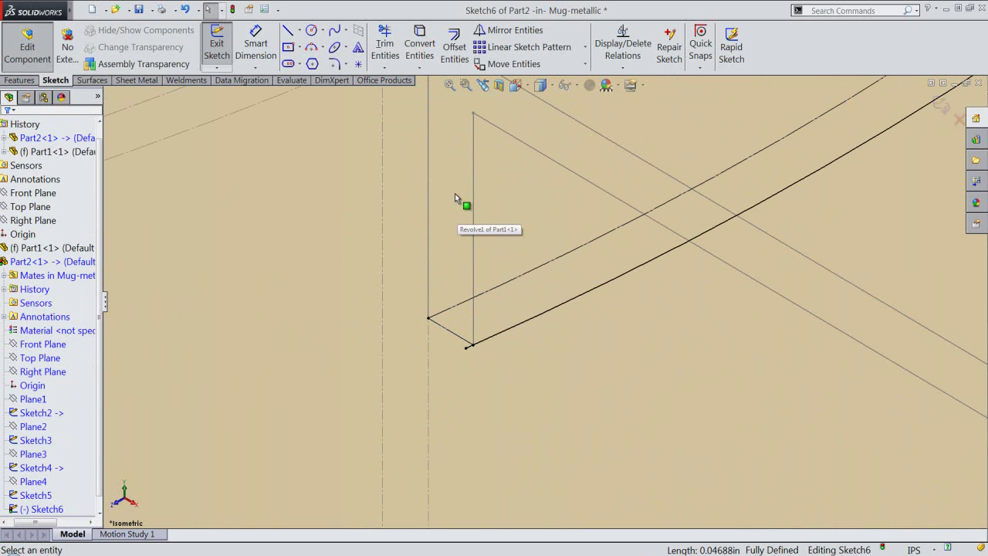
- Trim the tiny stub past the corner and exit Sketch6
{"action": "left_click", "coordinate": [384, 43]}
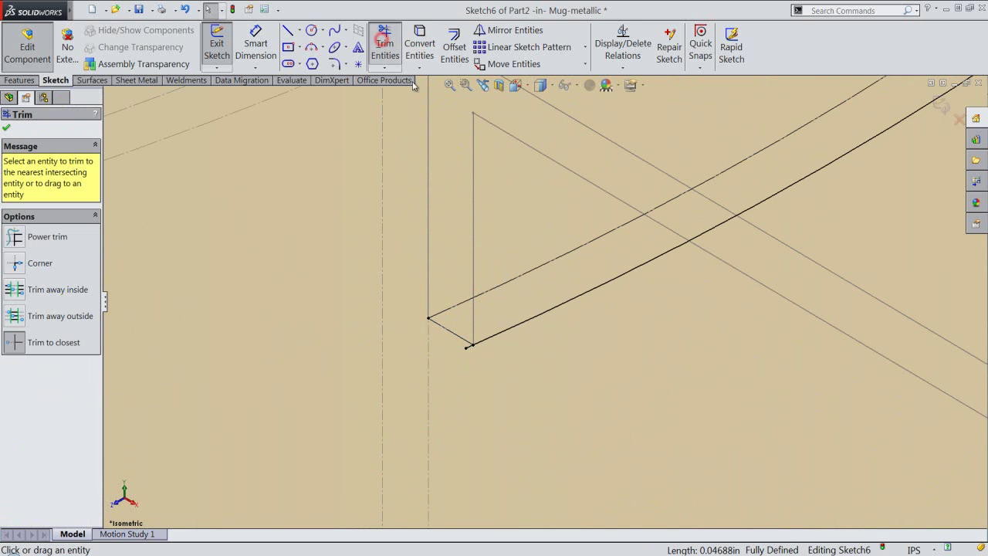
{"action": "left_click", "coordinate": [468, 347]}
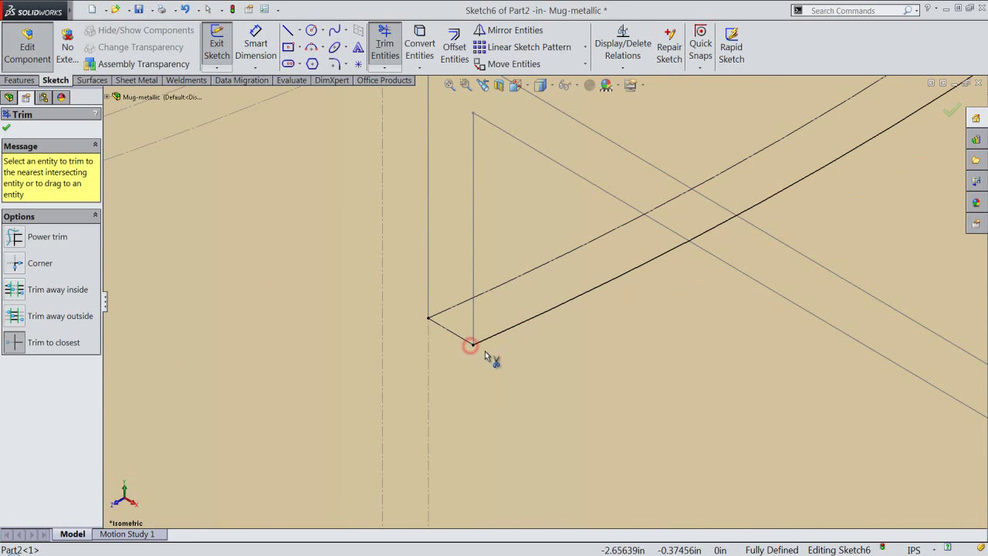
{"action": "right_click", "coordinate": [512, 360]}
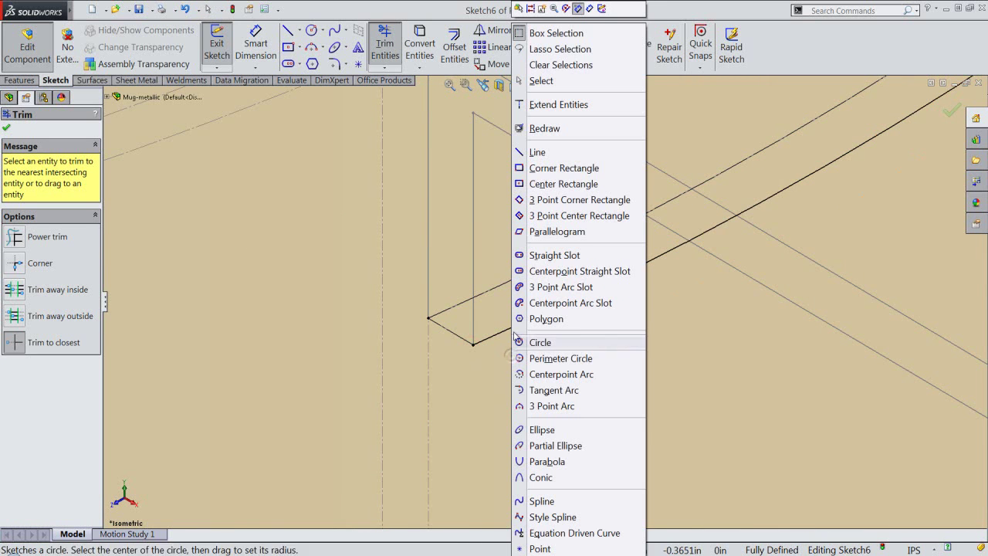
{"action": "left_click", "coordinate": [601, 10]}
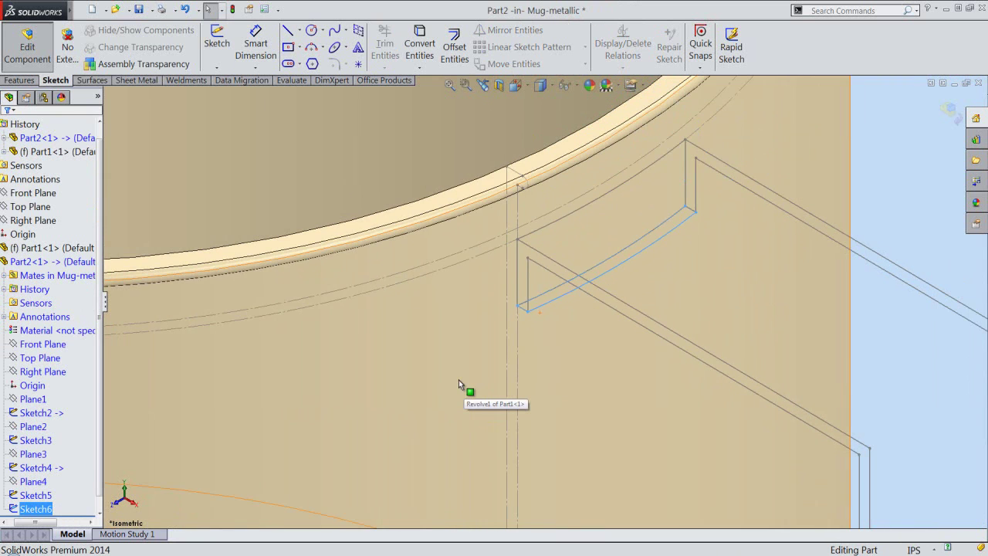
- Orbit to inspect the sketches, restore the previous isometric view, and show the Features tools
{"action": "left_click", "coordinate": [865, 318]}
{"action": "mouse_move", "coordinate": [820, 355]}
{"action": "middle_mouse_down"}
{"action": "mouse_move", "coordinate": [834, 323]}
{"action": "mouse_move", "coordinate": [855, 360]}
{"action": "mouse_move", "coordinate": [823, 361]}
{"action": "middle_mouse_up"}
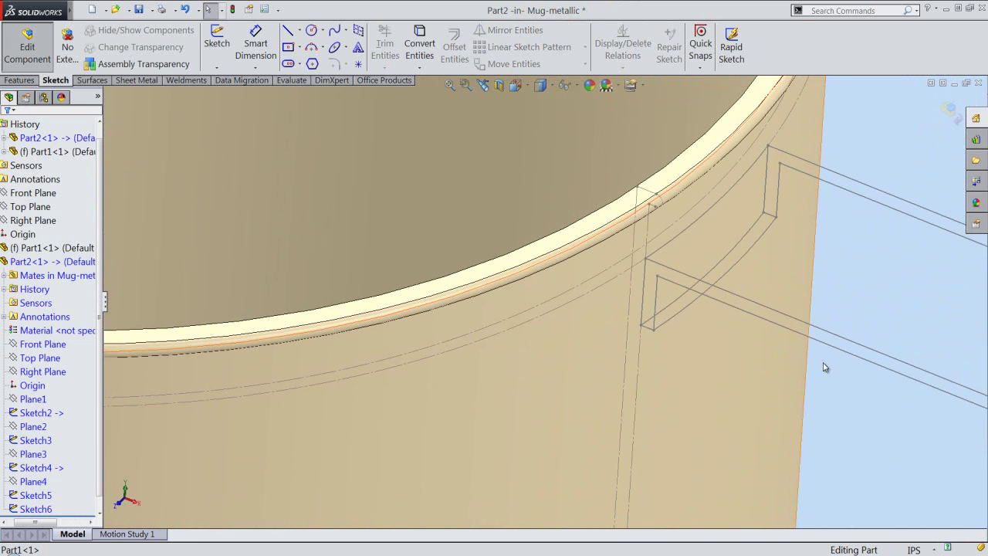
{"action": "left_click", "coordinate": [847, 273]}
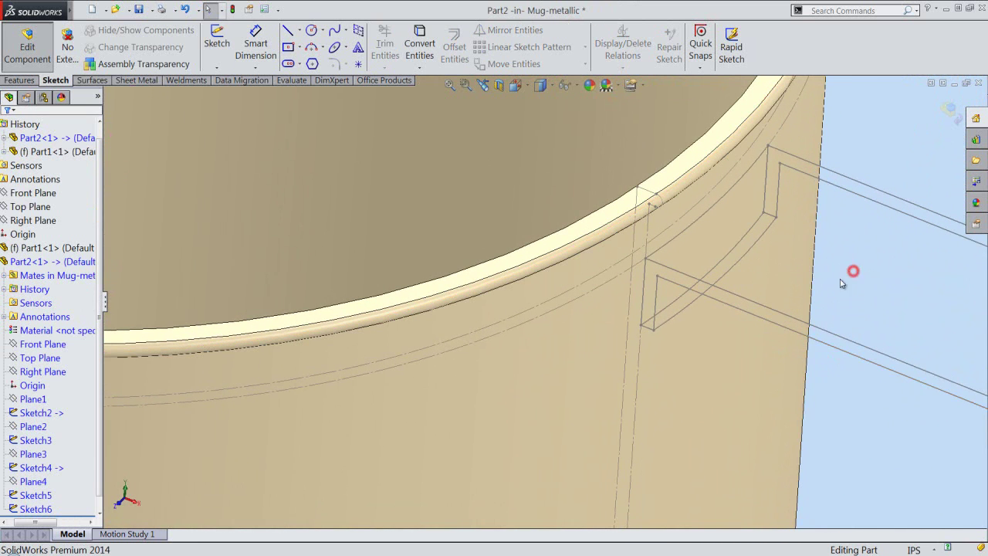
{"action": "left_click", "coordinate": [483, 86]}
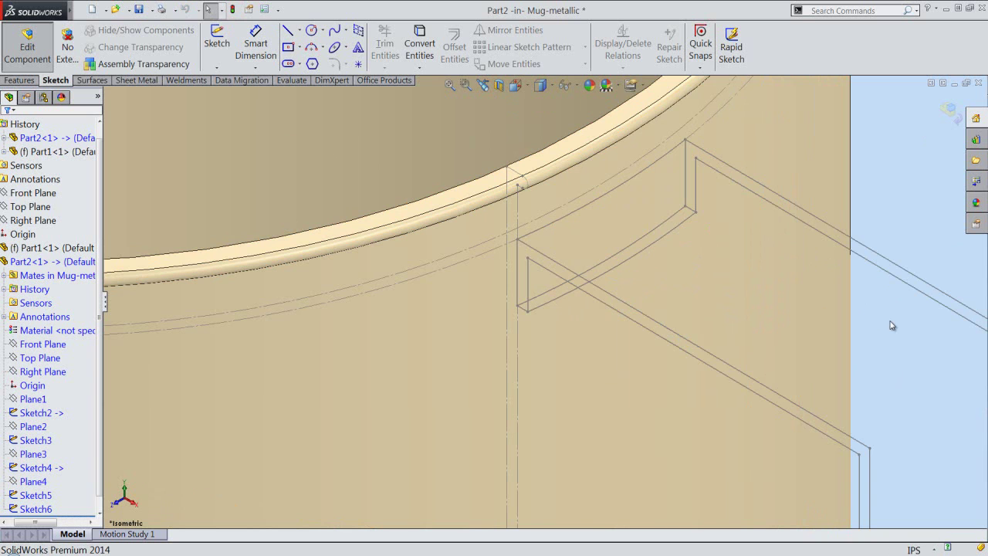
{"action": "left_click", "coordinate": [20, 81]}
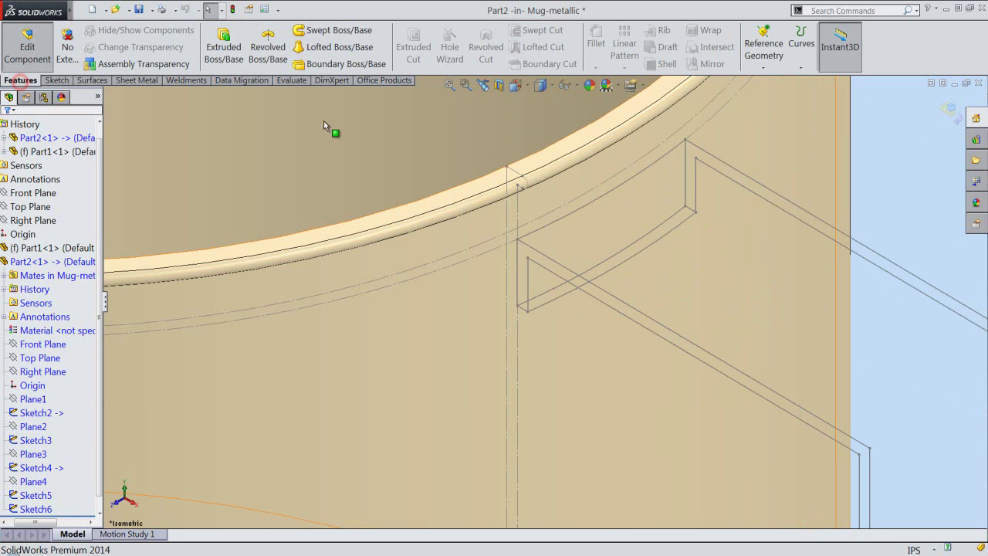
- Create Plane5 through the Sketch2 line and the Sketch3 line, then select the new plane
{"action": "left_click", "coordinate": [764, 70]}
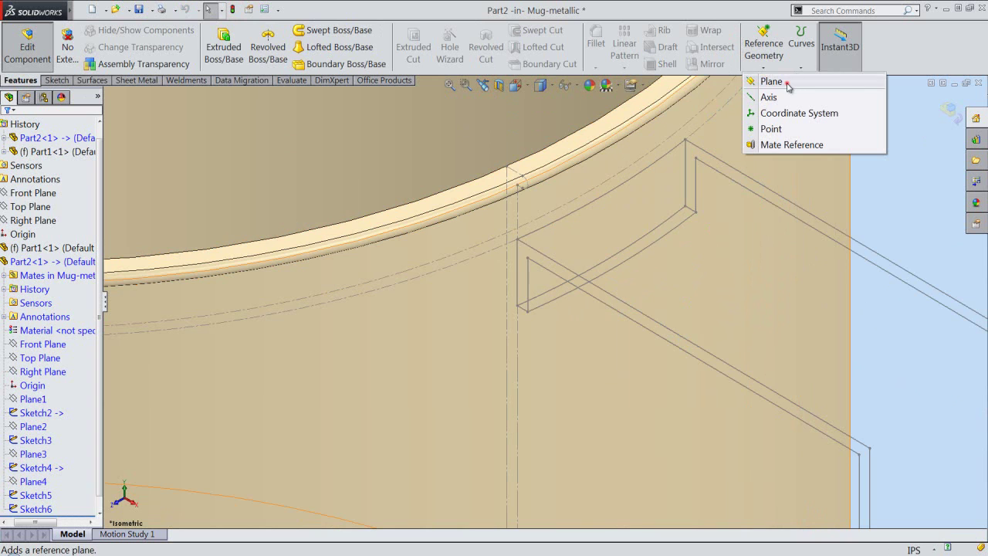
{"action": "left_click", "coordinate": [772, 81]}
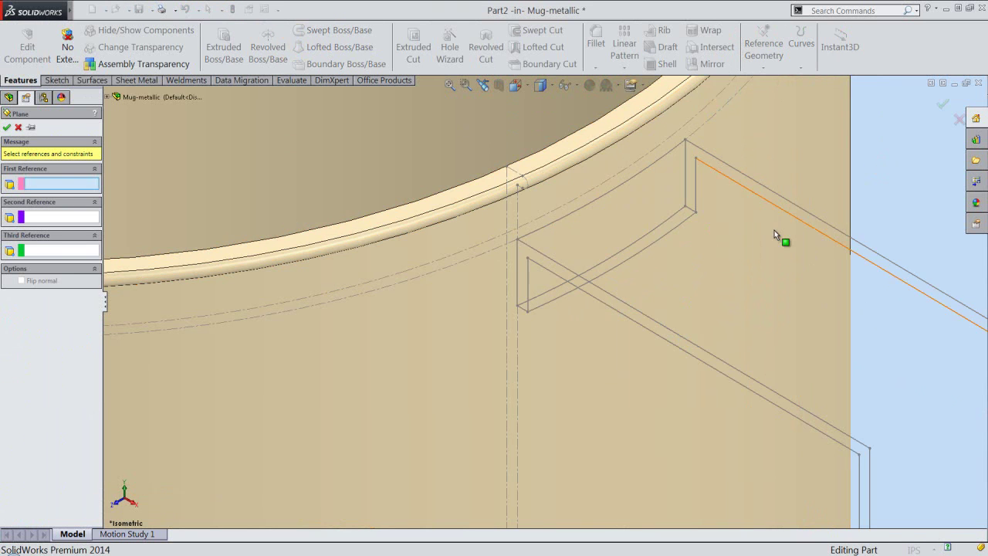
{"action": "left_click", "coordinate": [599, 301]}
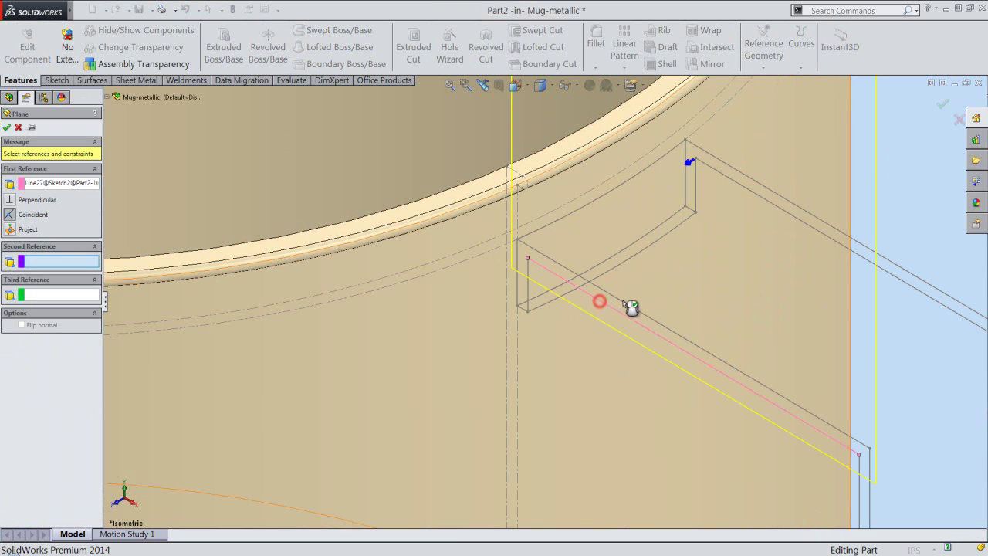
{"action": "left_click", "coordinate": [770, 203]}
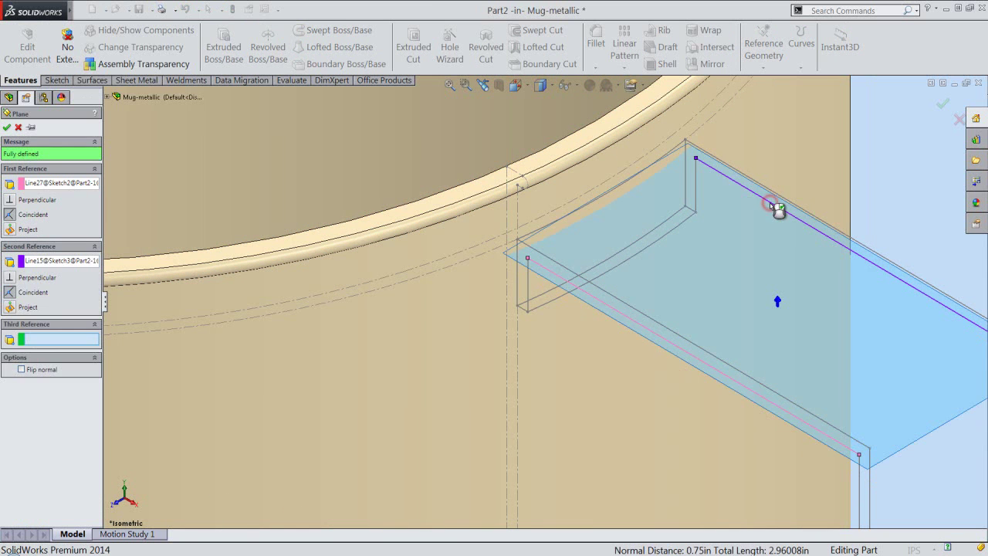
{"action": "left_click", "coordinate": [942, 106]}
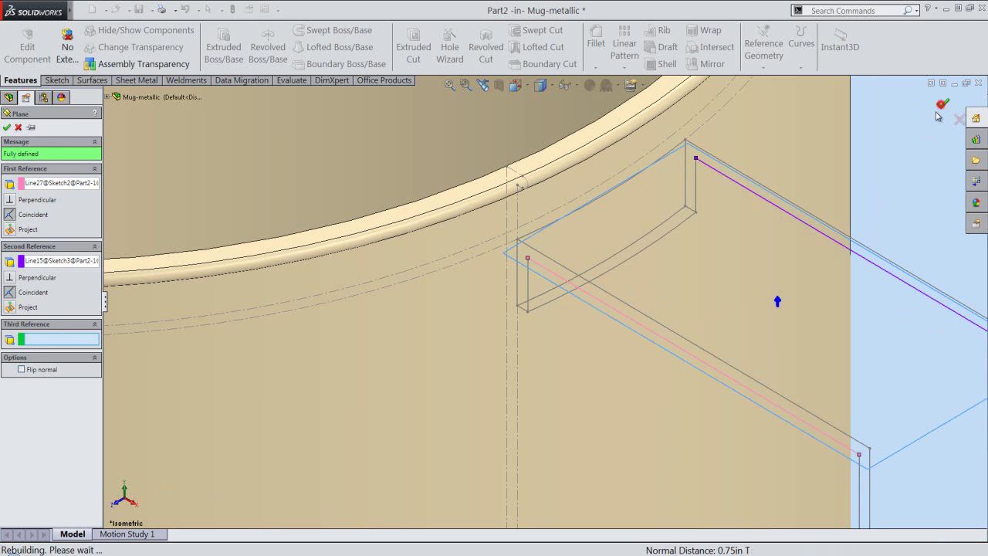
{"action": "left_click", "coordinate": [908, 158]}
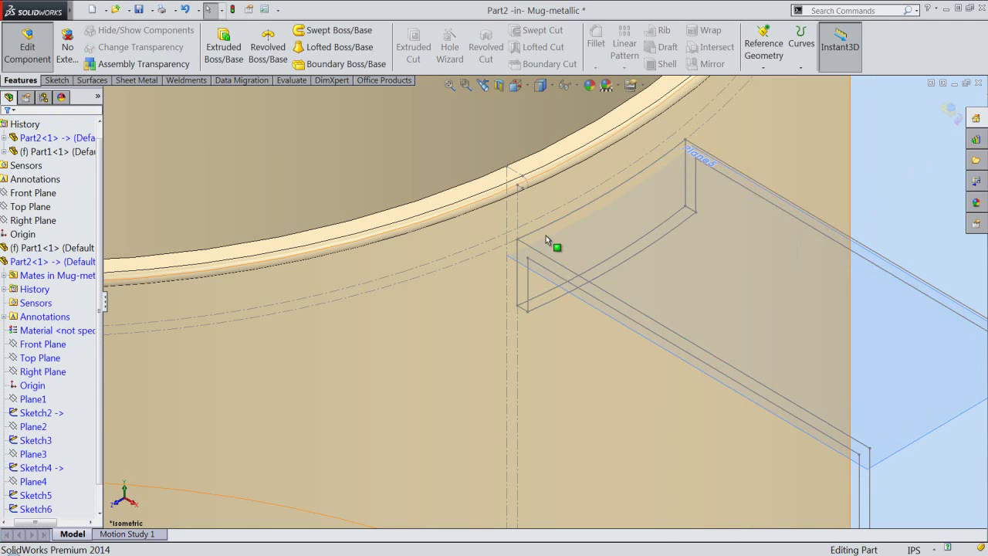
{"action": "left_click", "coordinate": [521, 268]}
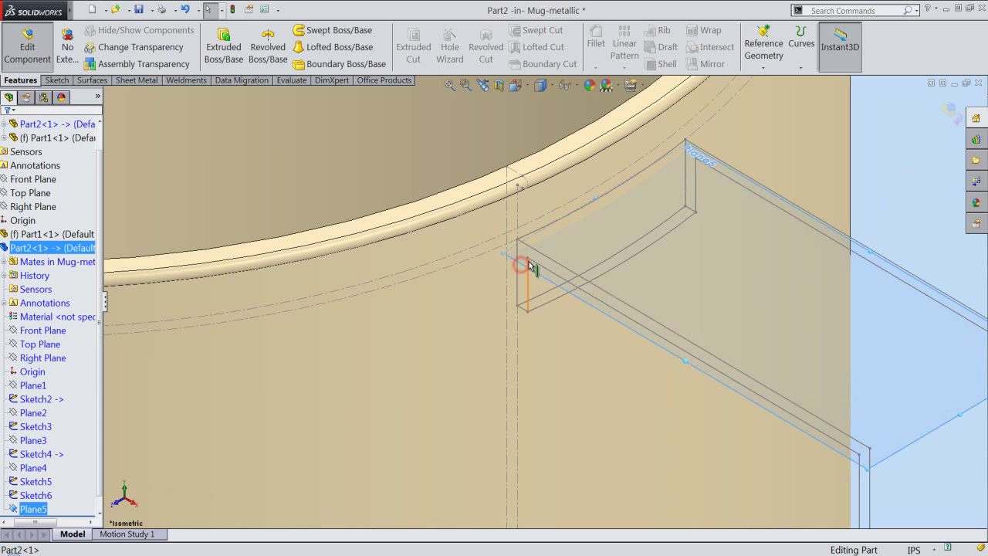
- Start Sketch7 on Plane5, convert the Sketch6 arc into it, and exit the sketch
{"action": "left_click", "coordinate": [56, 81]}
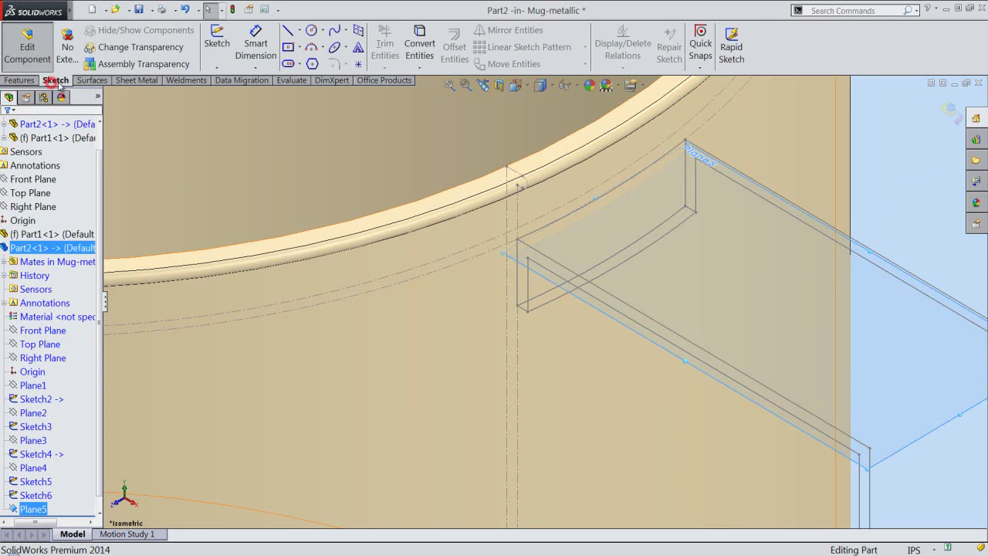
{"action": "left_click", "coordinate": [219, 45]}
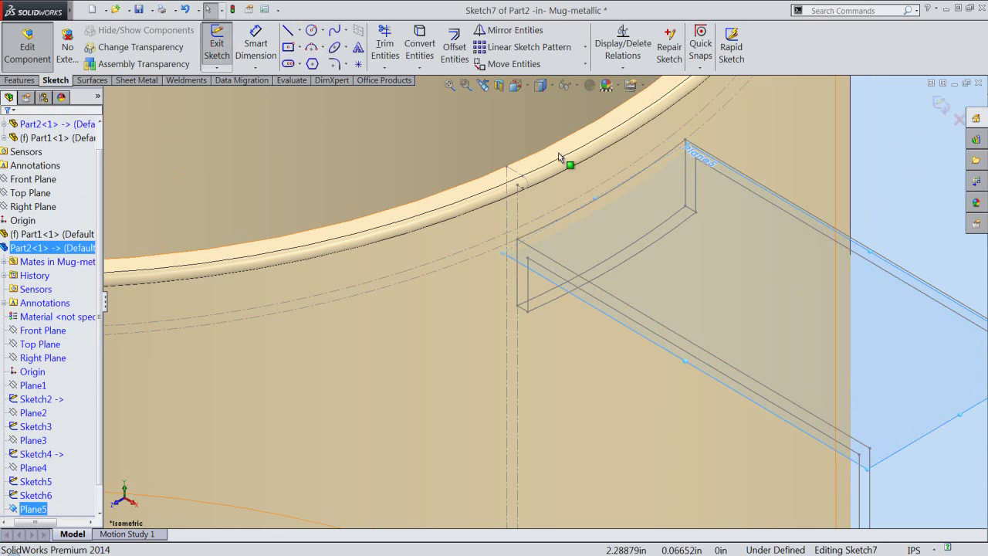
{"action": "left_click", "coordinate": [875, 157]}
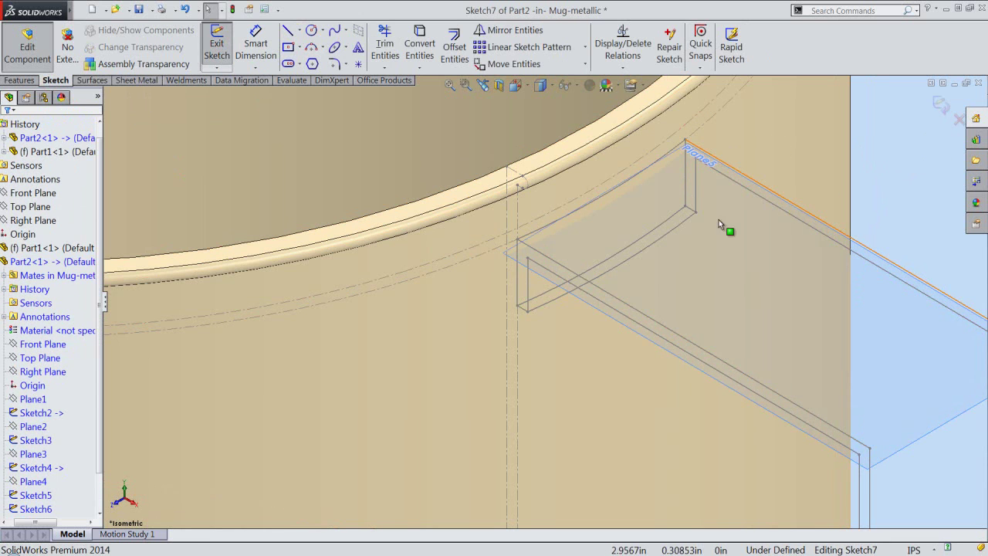
{"action": "left_click", "coordinate": [669, 232]}
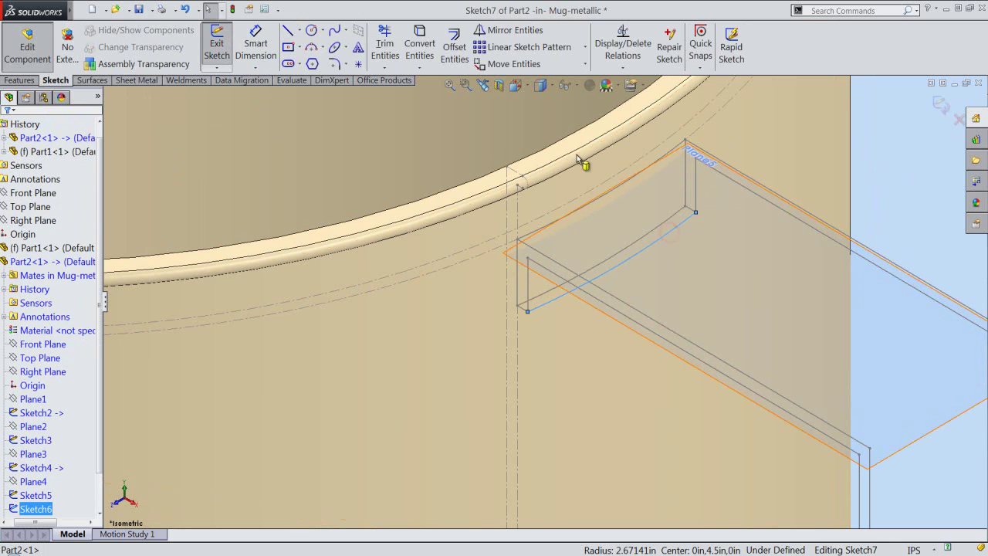
{"action": "left_click", "coordinate": [419, 45]}
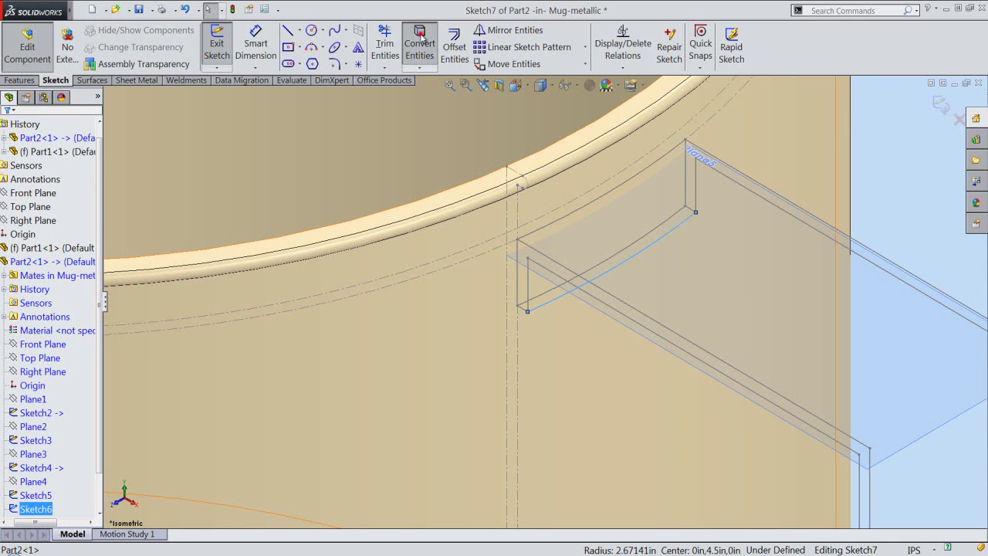
{"action": "scroll", "coordinate": [558, 252], "scroll_direction": "up", "scroll_amount": 1}
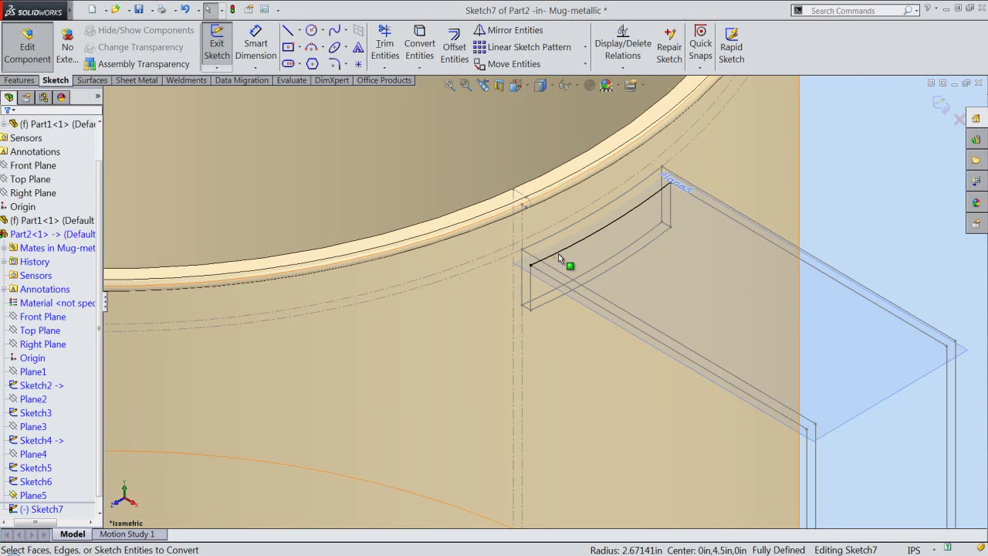
{"action": "scroll", "coordinate": [575, 267], "scroll_direction": "up", "scroll_amount": 1}
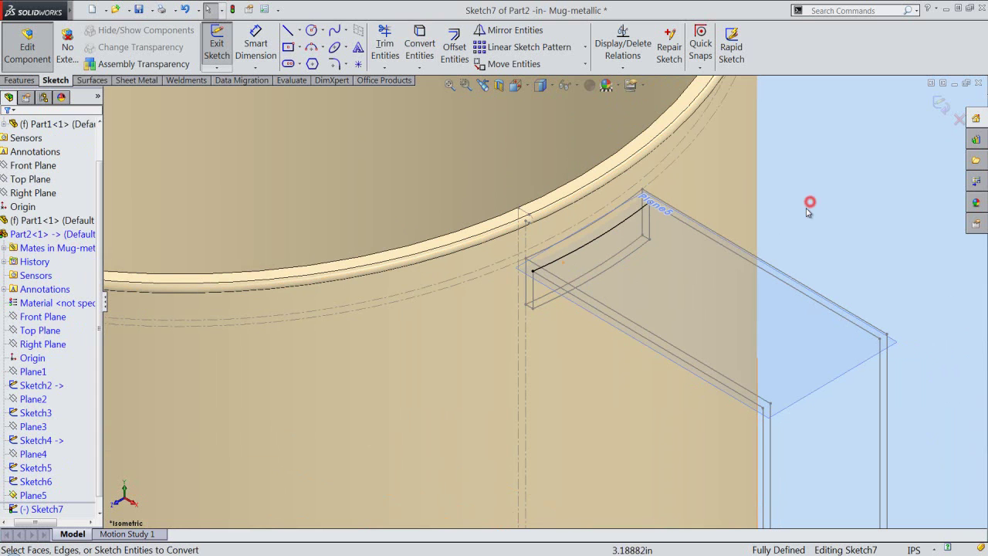
{"action": "left_click", "coordinate": [940, 103]}
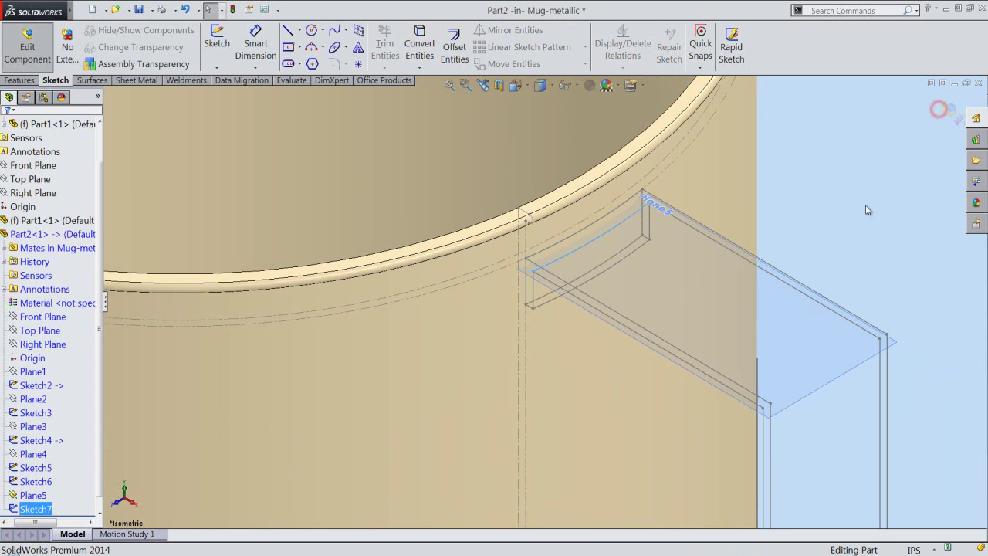
- Hide Plane5 and orbit the mug to view the handle sketch lines
{"action": "left_click", "coordinate": [897, 347]}
{"action": "right_click", "coordinate": [894, 343]}
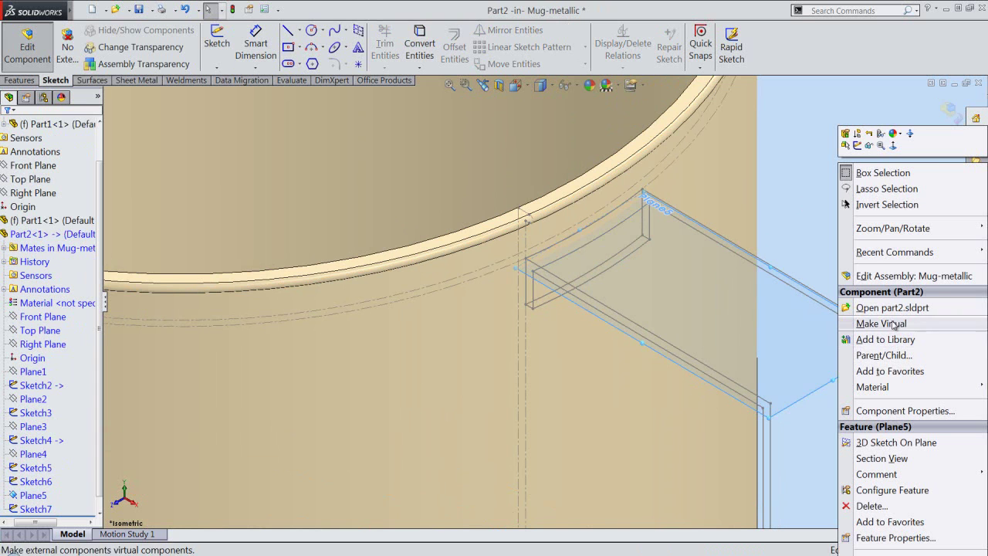
{"action": "left_click", "coordinate": [870, 150]}
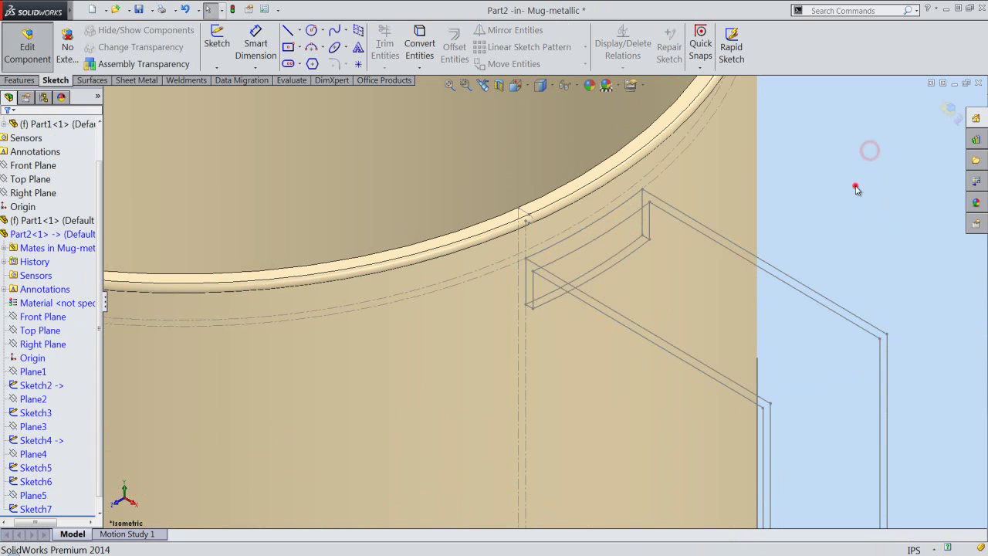
{"action": "scroll", "coordinate": [586, 262], "scroll_direction": "down", "scroll_amount": 1}
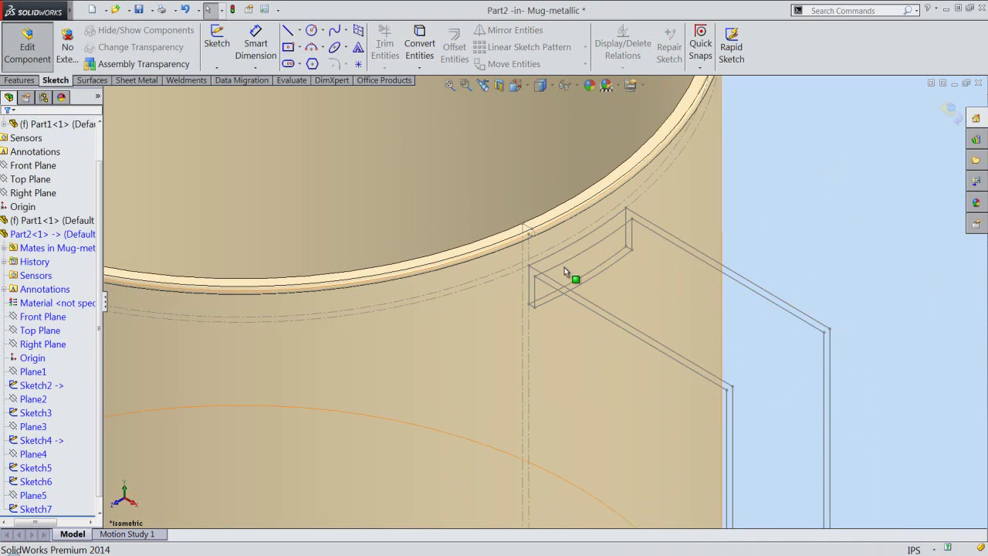
{"action": "scroll", "coordinate": [540, 278], "scroll_direction": "down", "scroll_amount": 2}
{"action": "mouse_move", "coordinate": [536, 280]}
{"action": "middle_mouse_down"}
{"action": "mouse_move", "coordinate": [592, 239]}
{"action": "mouse_move", "coordinate": [586, 275]}
{"action": "mouse_move", "coordinate": [578, 274]}
{"action": "middle_mouse_up"}
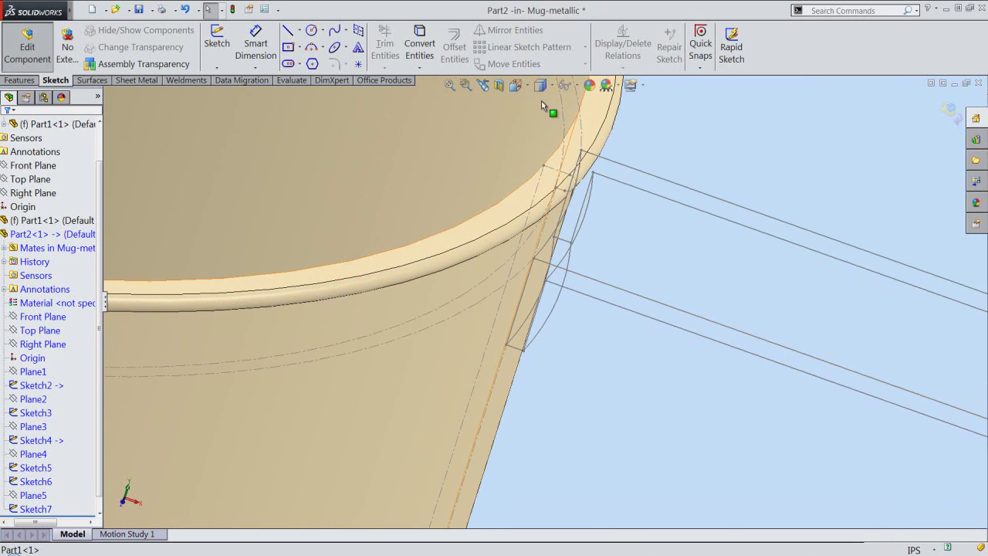
- Restore the previous view, rebuild the part, and fit the whole mug on screen
{"action": "left_click", "coordinate": [484, 86]}
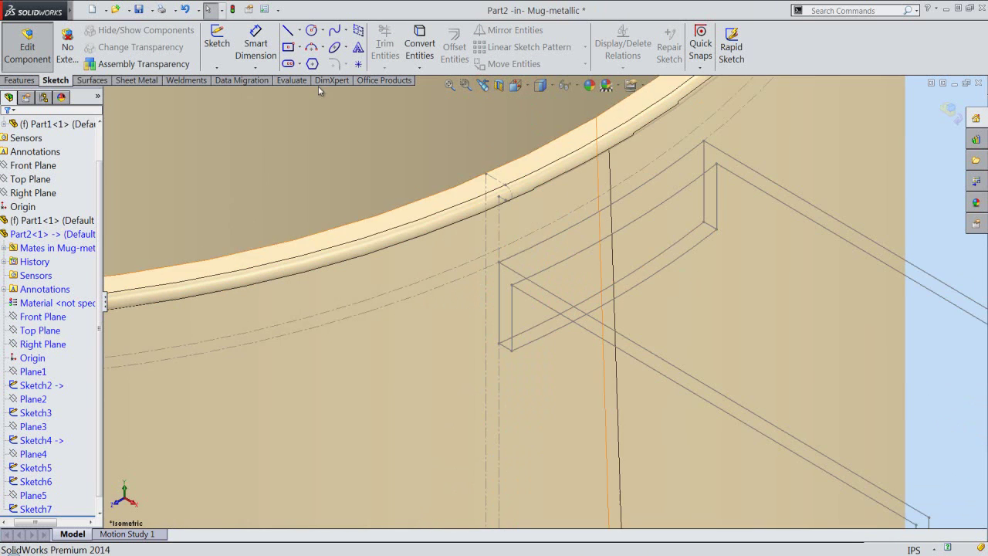
{"action": "left_click", "coordinate": [233, 10]}
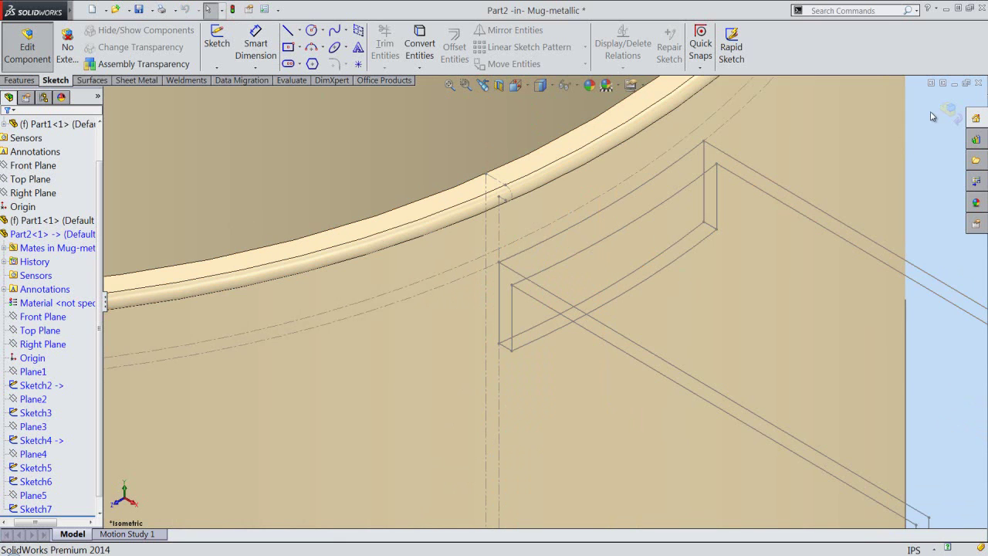
{"action": "left_click", "coordinate": [450, 90]}
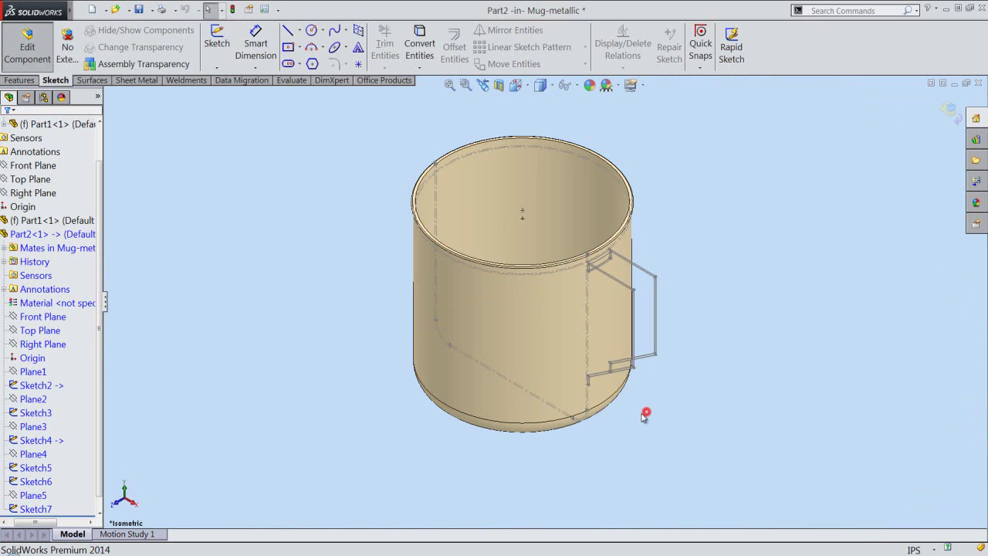
- Zoom near the handle's lower end and open the Features Reference Geometry dropdown
{"action": "scroll", "coordinate": [596, 382], "scroll_direction": "down", "scroll_amount": 1}
{"action": "scroll", "coordinate": [596, 371], "scroll_direction": "down", "scroll_amount": 1}
{"action": "scroll", "coordinate": [595, 356], "scroll_direction": "down", "scroll_amount": 1}
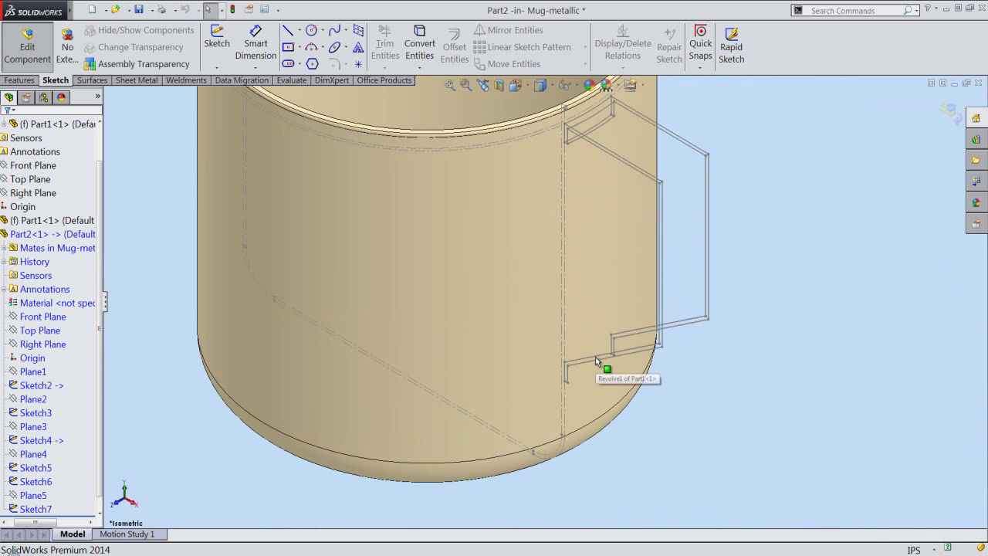
{"action": "scroll", "coordinate": [595, 357], "scroll_direction": "down", "scroll_amount": 1}
{"action": "scroll", "coordinate": [595, 354], "scroll_direction": "down", "scroll_amount": 1}
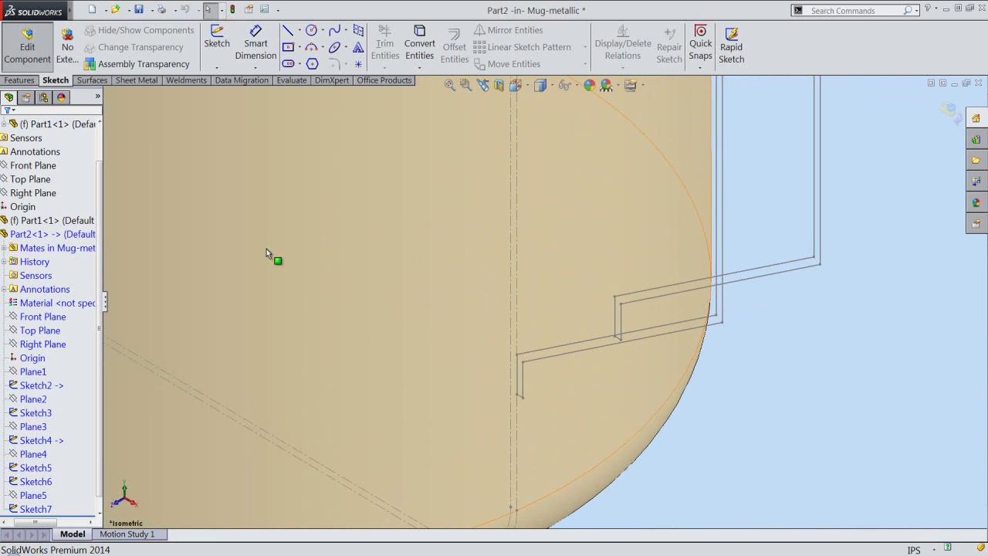
{"action": "left_click", "coordinate": [21, 81]}
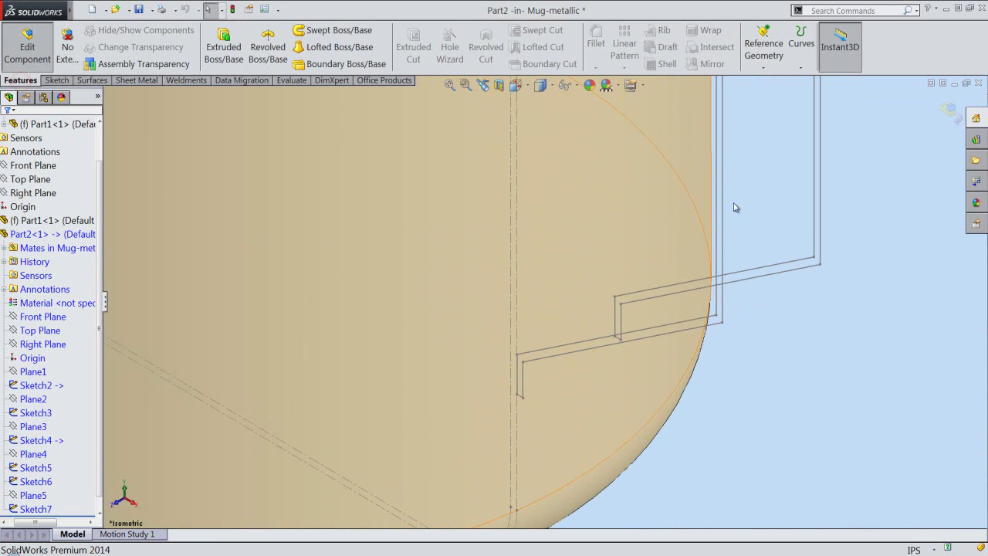
{"action": "left_click", "coordinate": [768, 70]}
- Create Plane6 through Sketch2's Point27, perpendicular to the bottom Line30
{"action": "left_click", "coordinate": [772, 81]}
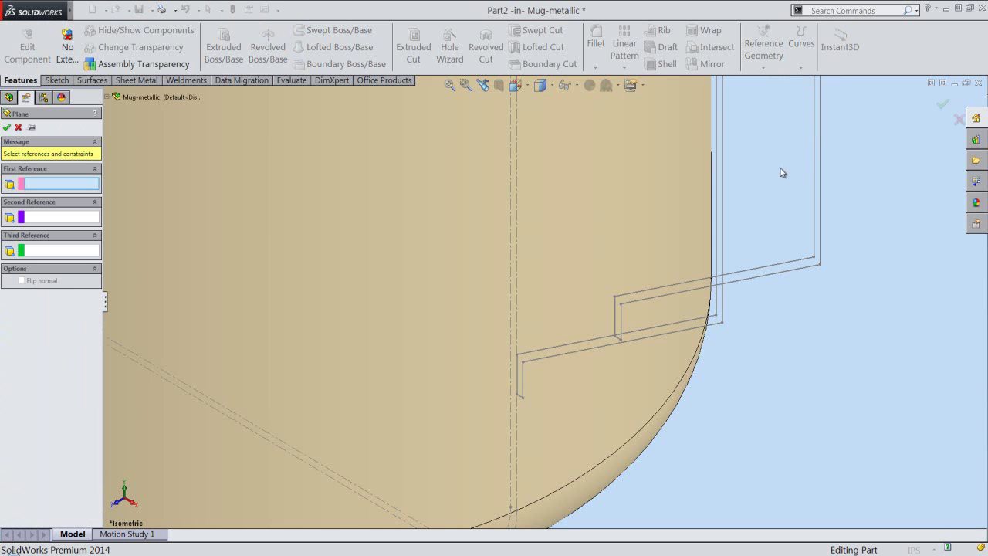
{"action": "left_click", "coordinate": [516, 355]}
{"action": "left_click", "coordinate": [521, 375]}
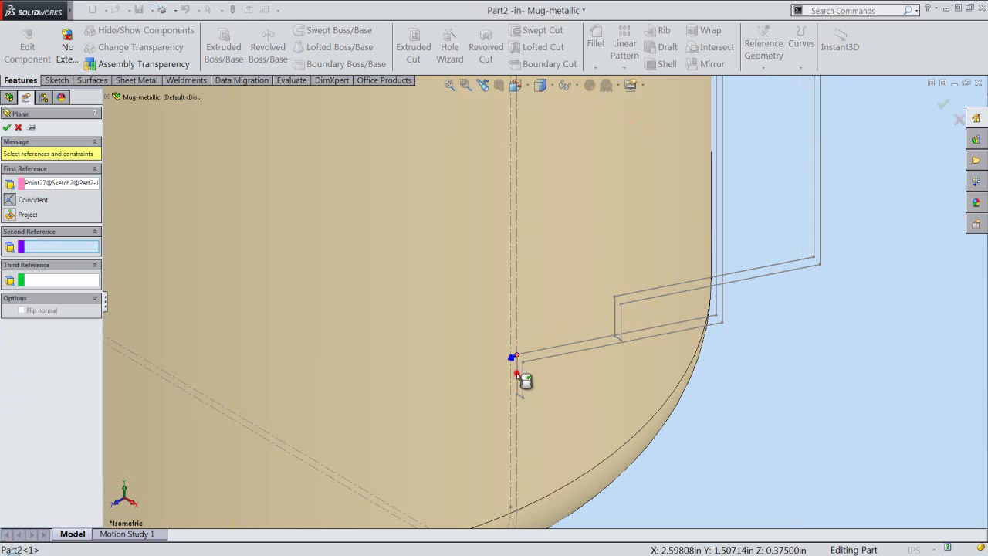
{"action": "right_click", "coordinate": [821, 355]}
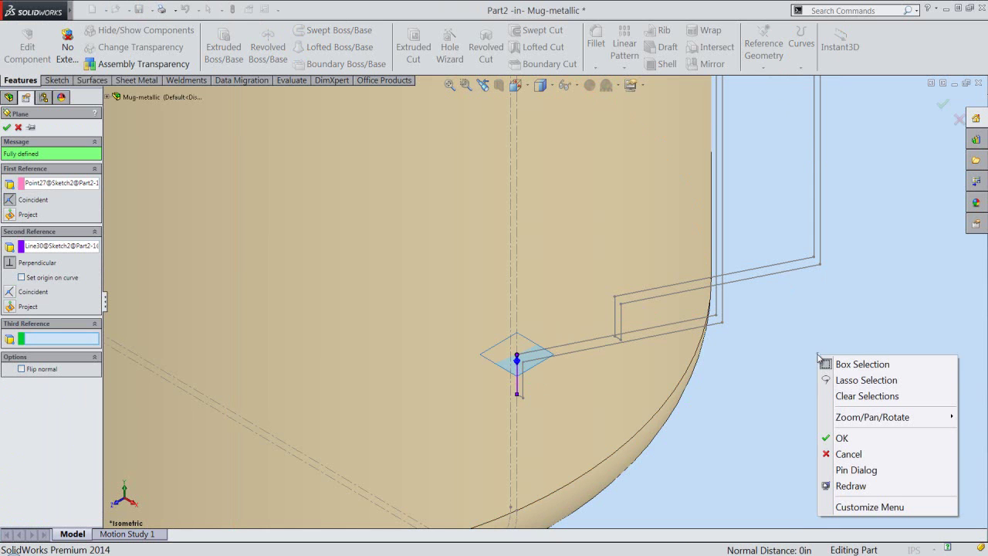
{"action": "left_click", "coordinate": [852, 439]}
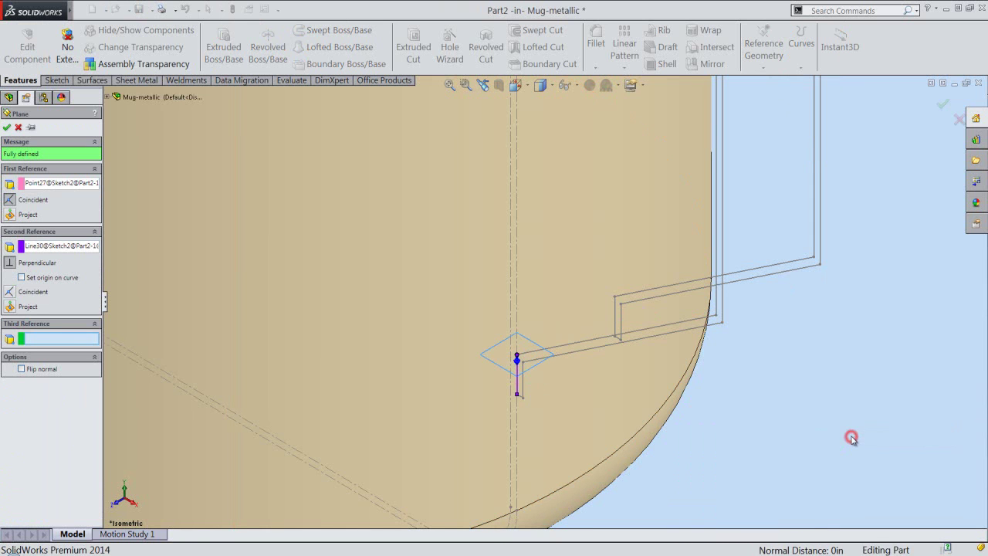
- Create Sketch8 on Plane6 with the Sketch5 arc converted into it, then exit
{"action": "right_click", "coordinate": [543, 351]}
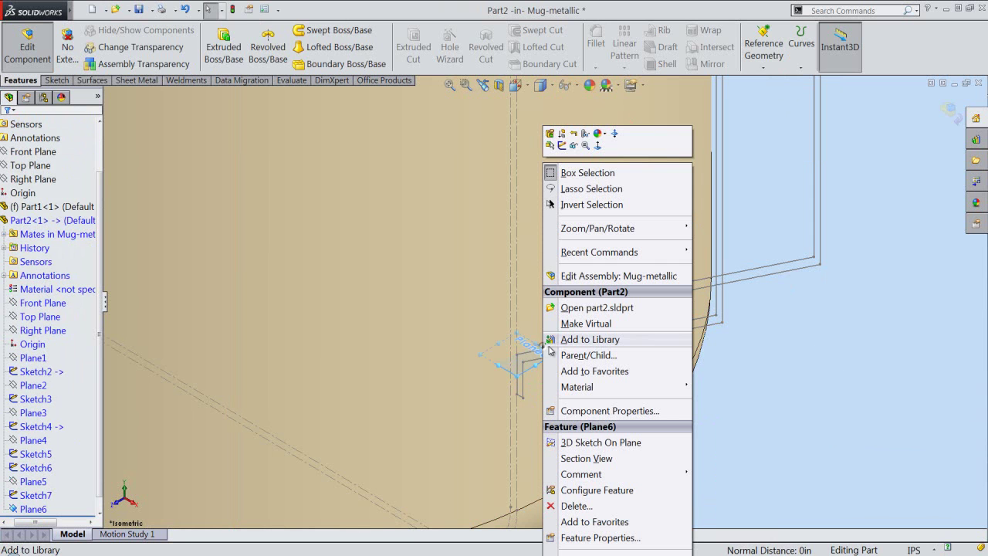
{"action": "left_click", "coordinate": [562, 146]}
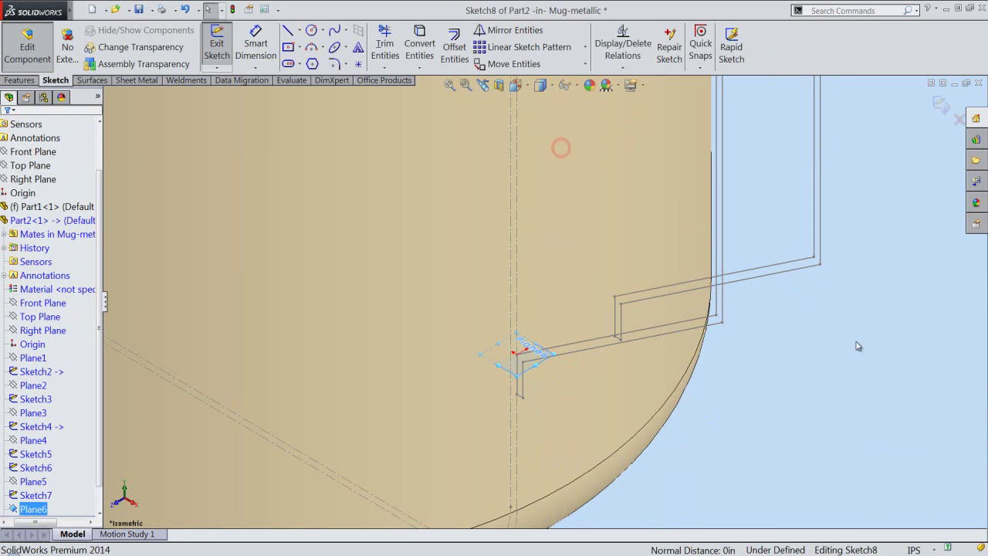
{"action": "scroll", "coordinate": [816, 431], "scroll_direction": "up", "scroll_amount": 2}
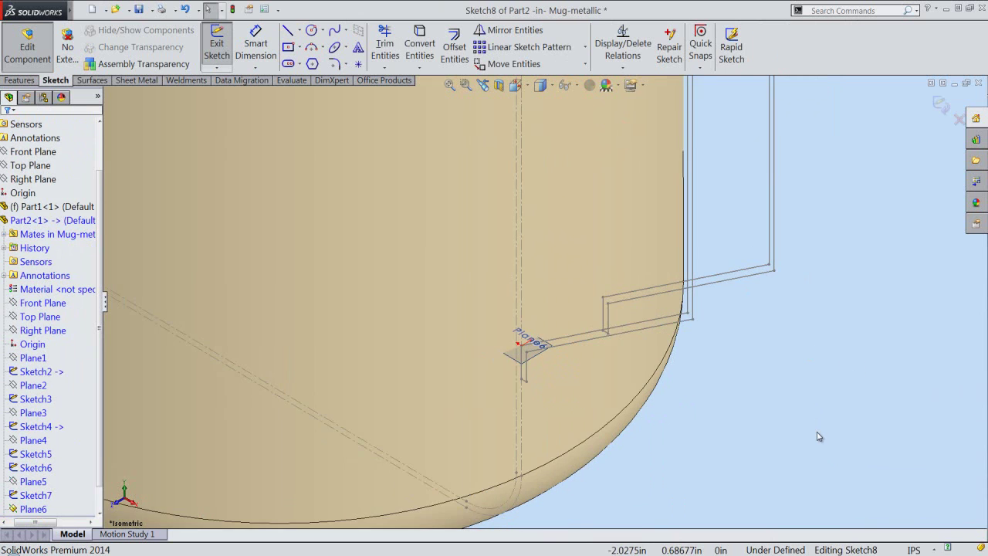
{"action": "scroll", "coordinate": [820, 434], "scroll_direction": "up", "scroll_amount": 2}
{"action": "scroll", "coordinate": [824, 442], "scroll_direction": "up", "scroll_amount": 1}
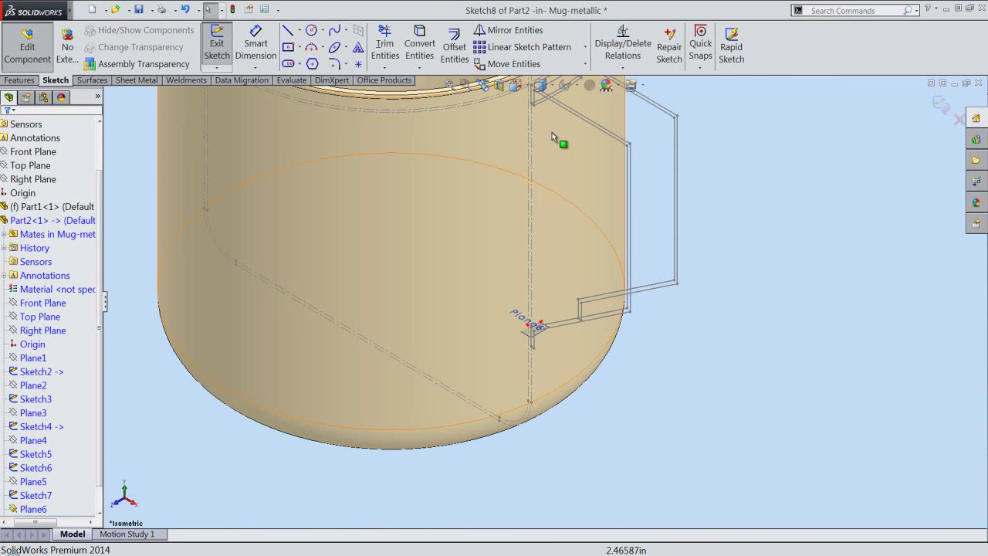
{"action": "scroll", "coordinate": [539, 97], "scroll_direction": "down", "scroll_amount": 2}
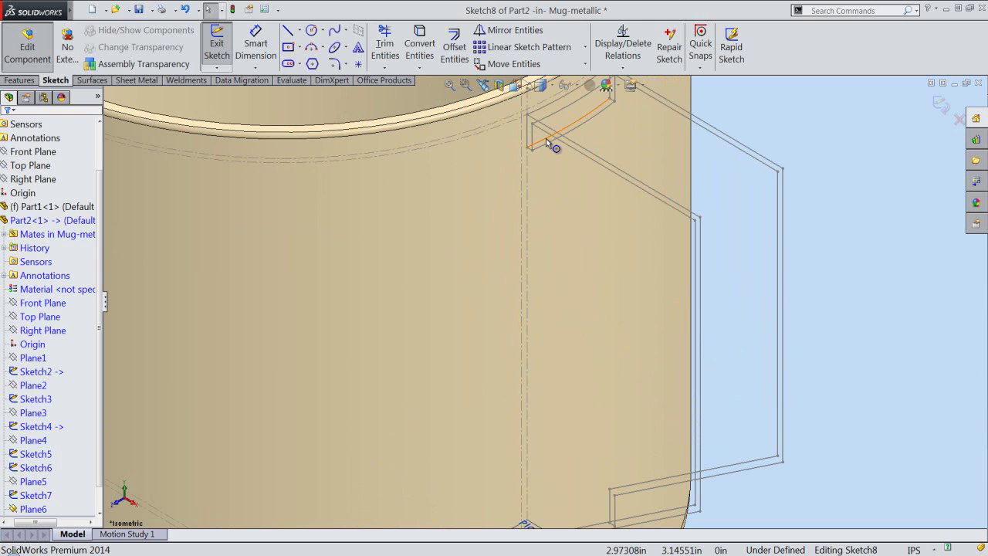
{"action": "left_click", "coordinate": [546, 138]}
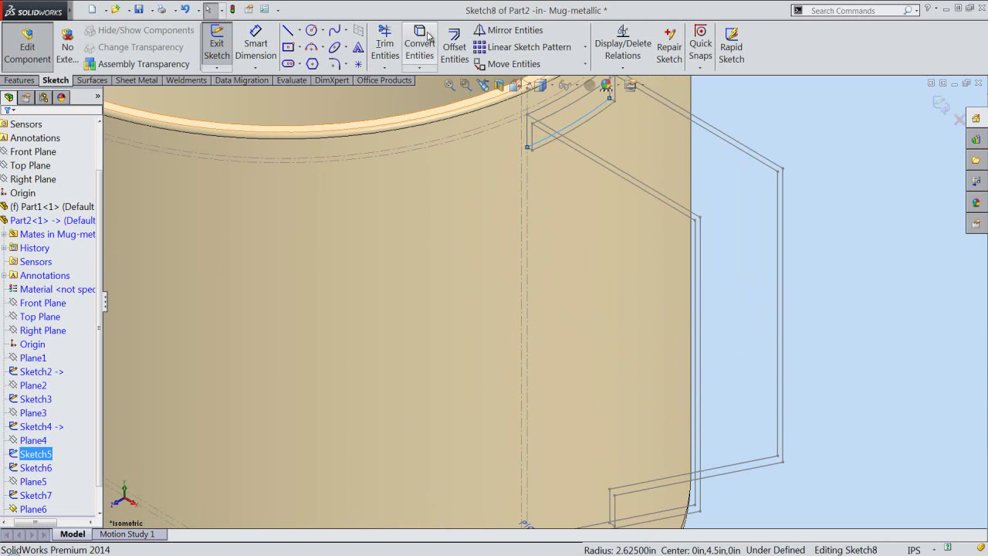
{"action": "left_click", "coordinate": [428, 36]}
{"action": "left_click", "coordinate": [820, 235]}
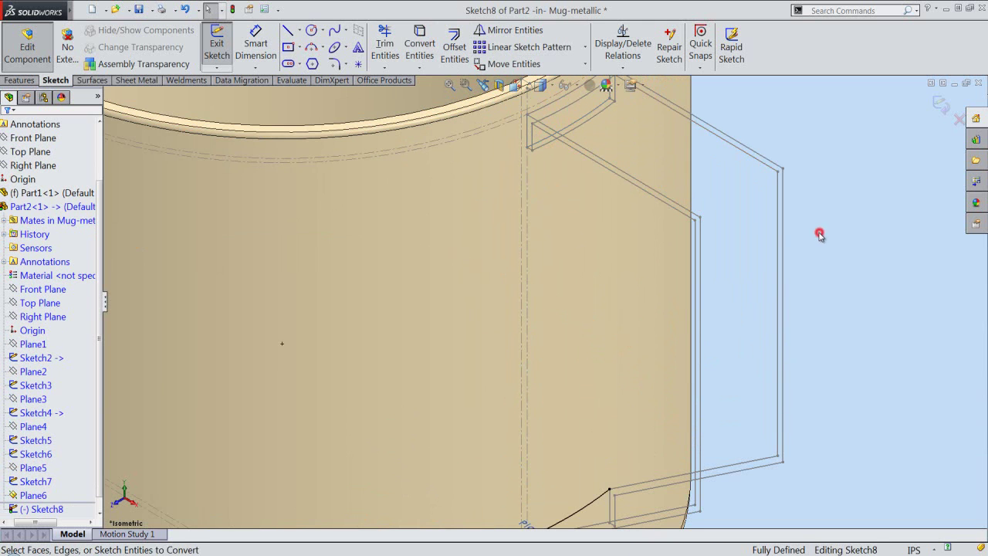
{"action": "scroll", "coordinate": [816, 247], "scroll_direction": "up", "scroll_amount": 1}
{"action": "scroll", "coordinate": [812, 294], "scroll_direction": "up", "scroll_amount": 1}
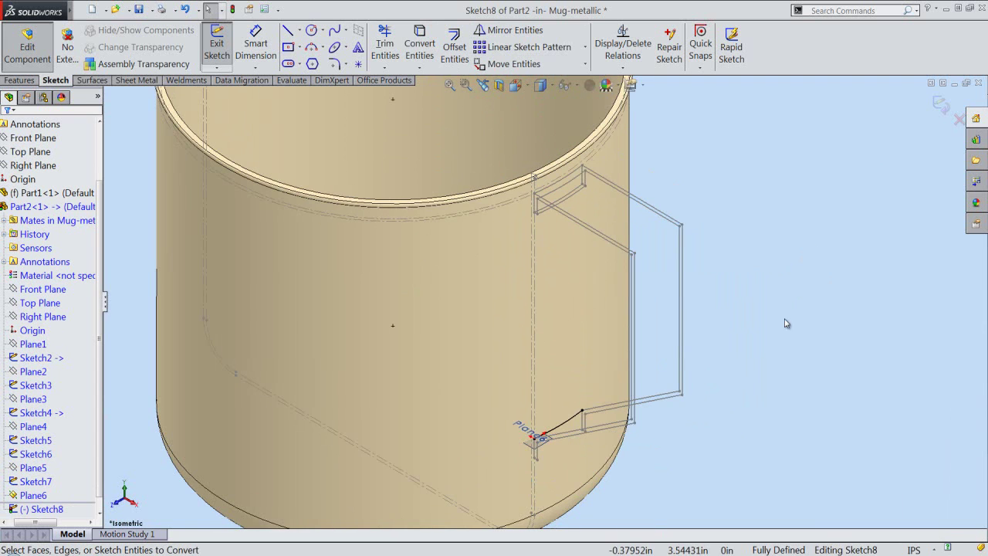
{"action": "scroll", "coordinate": [749, 429], "scroll_direction": "down", "scroll_amount": 1}
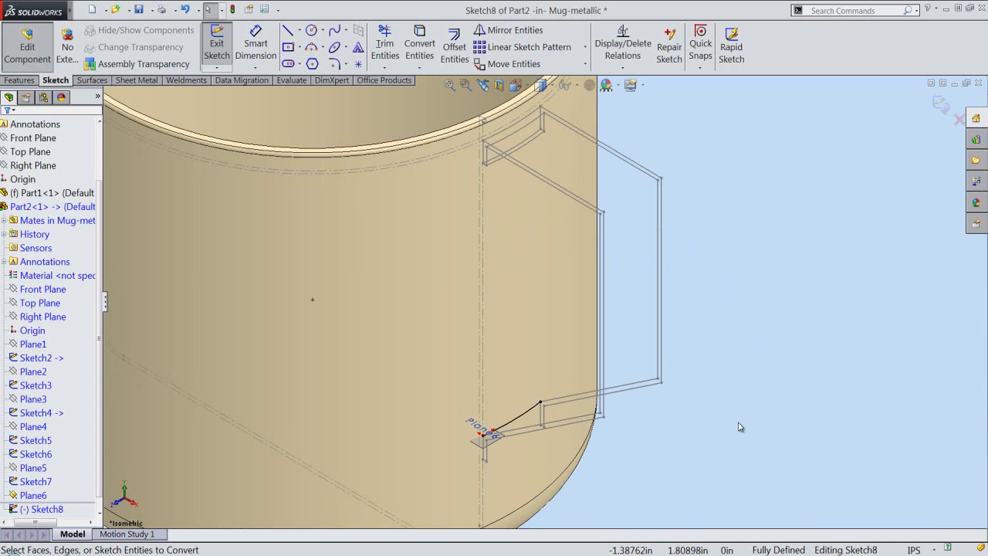
{"action": "left_click", "coordinate": [939, 107]}
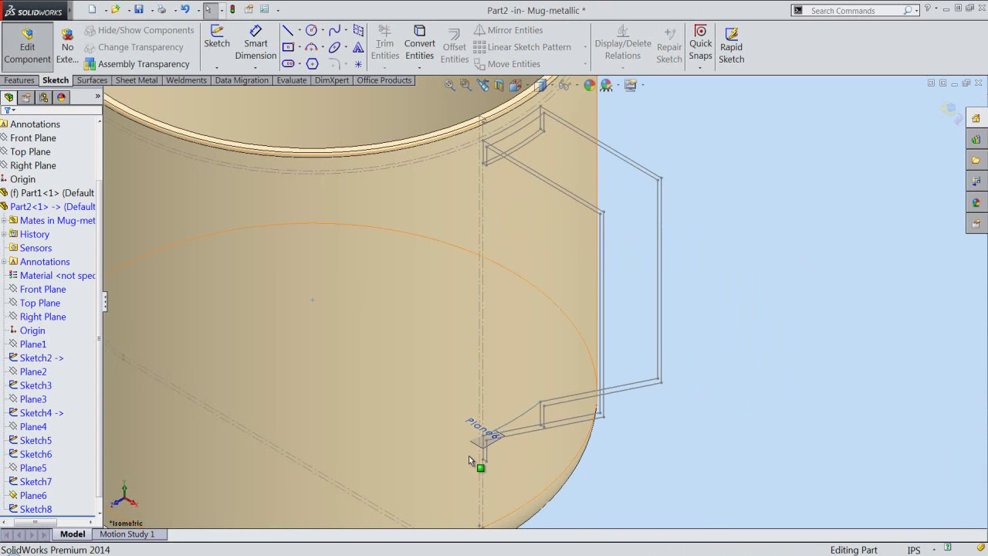
- Hide Plane6
{"action": "scroll", "coordinate": [470, 453], "scroll_direction": "down", "scroll_amount": 2}
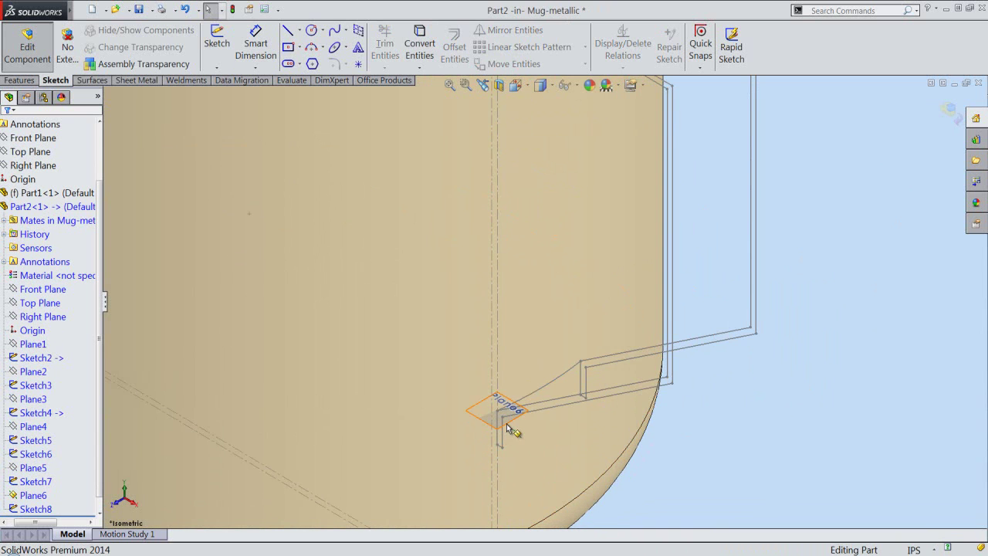
{"action": "left_click", "coordinate": [506, 425]}
{"action": "right_click", "coordinate": [507, 425]}
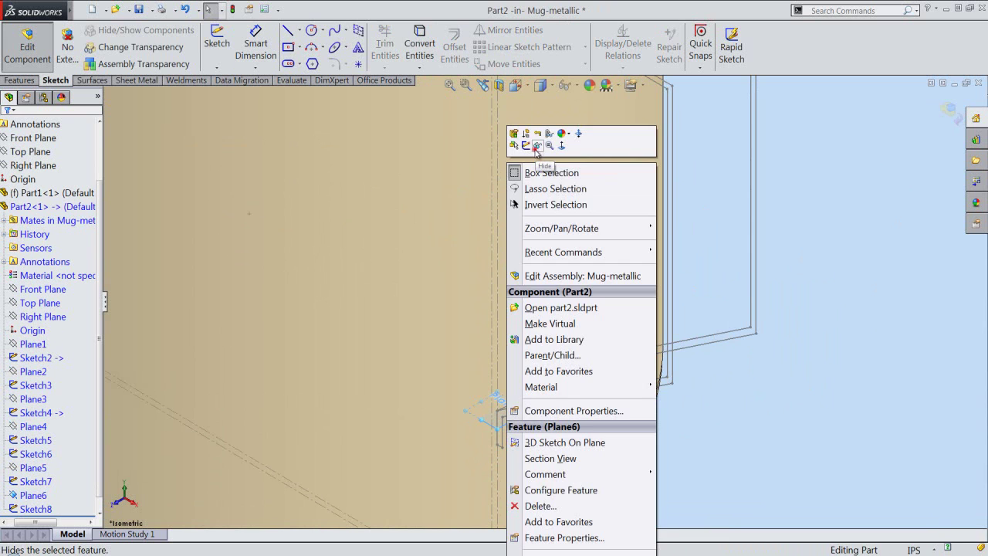
{"action": "left_click", "coordinate": [538, 146]}
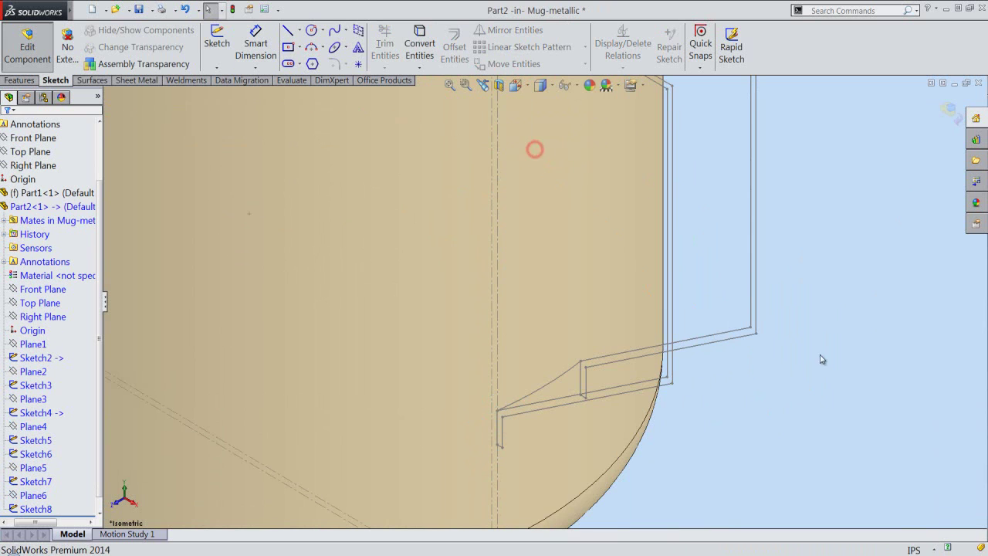
- Create Plane7 through Line31 of Sketch2 and Line24 of Sketch3
{"action": "right_click", "coordinate": [847, 413]}
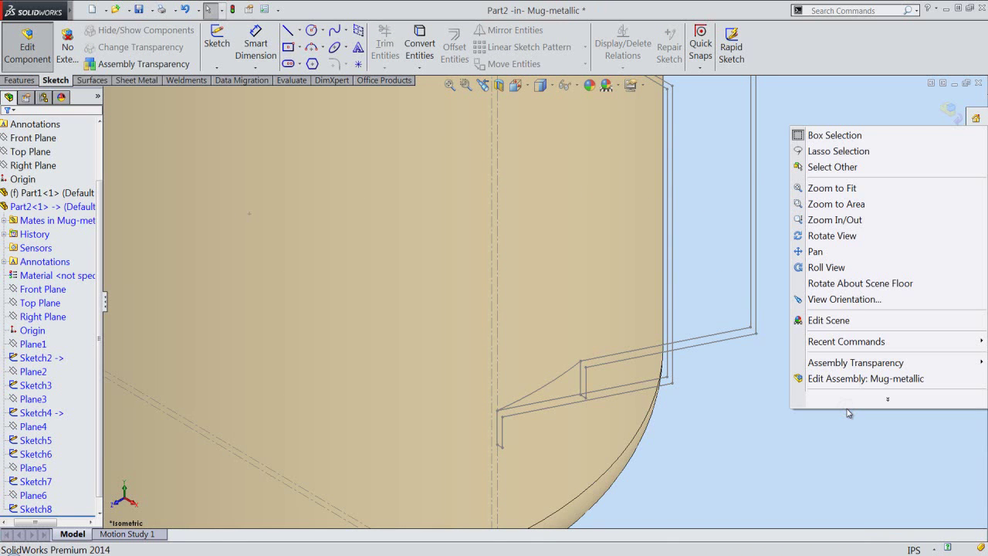
{"action": "mouse_move", "coordinate": [846, 341]}
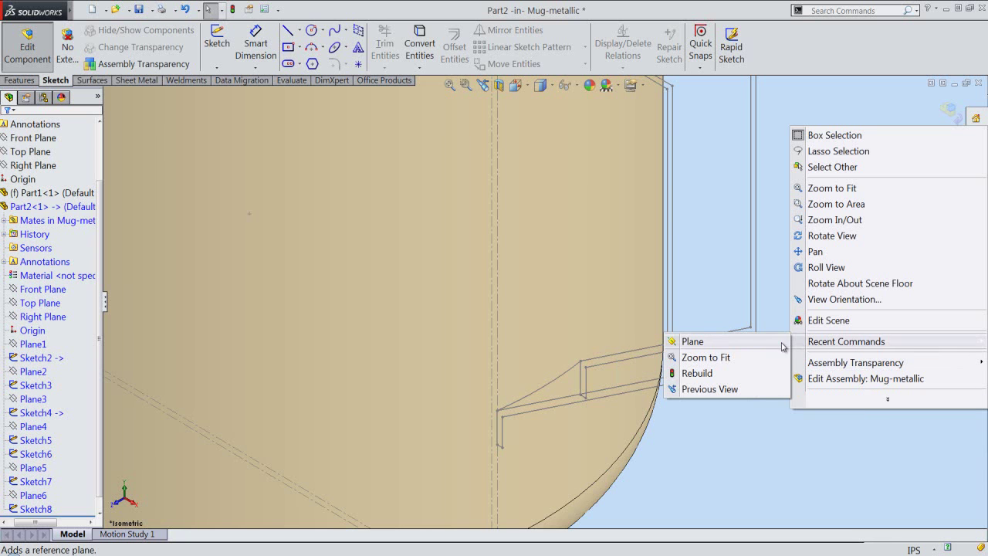
{"action": "left_click", "coordinate": [755, 345]}
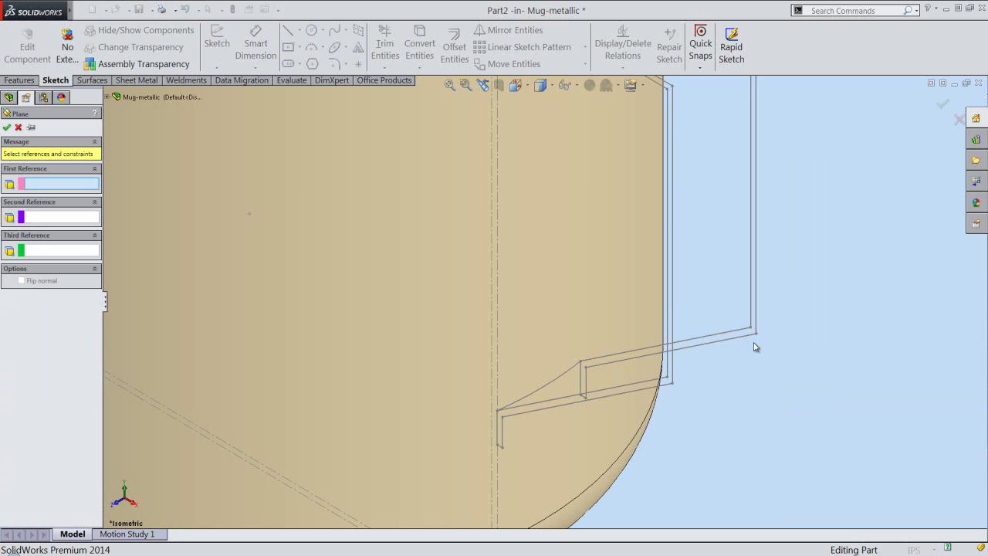
{"action": "scroll", "coordinate": [509, 448], "scroll_direction": "down", "scroll_amount": 2}
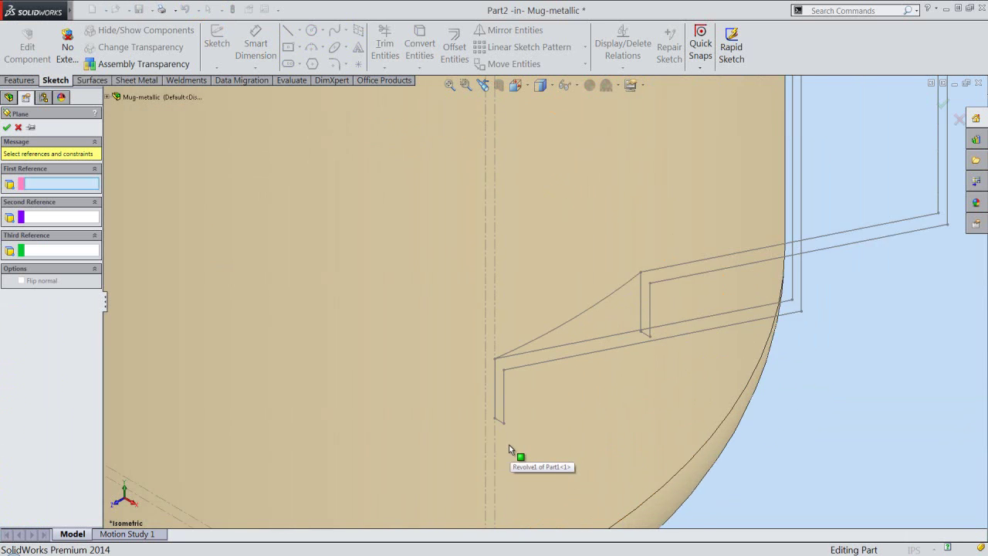
{"action": "scroll", "coordinate": [510, 448], "scroll_direction": "down", "scroll_amount": 2}
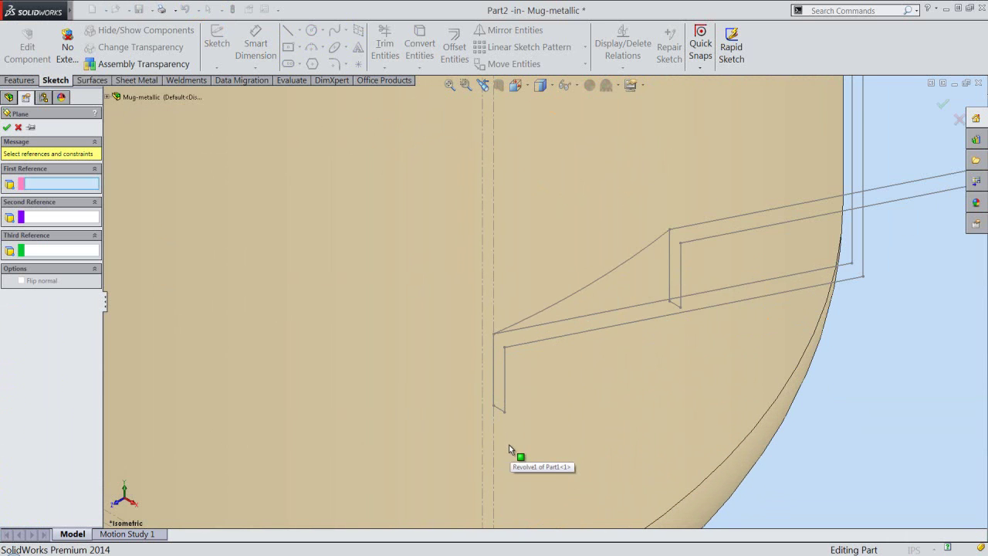
{"action": "left_click", "coordinate": [496, 407]}
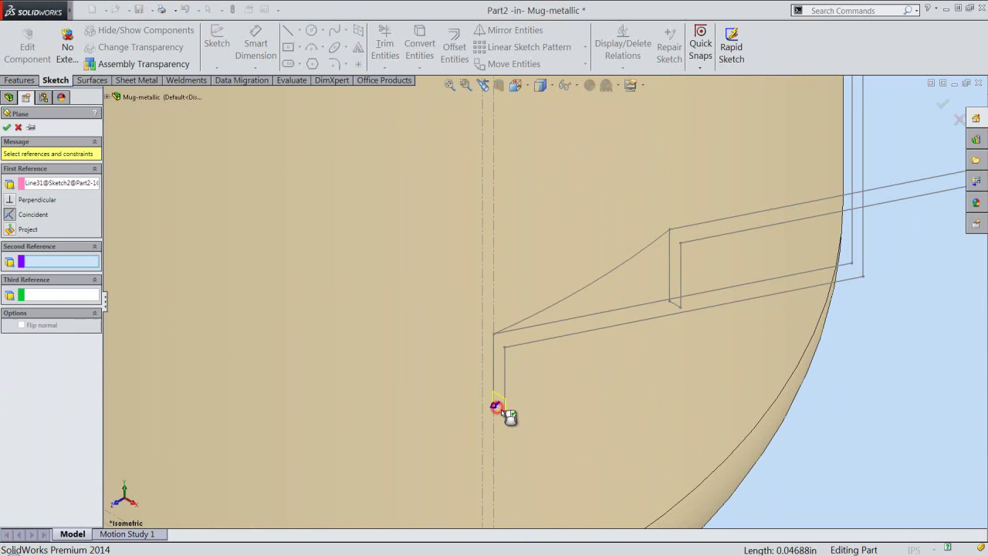
{"action": "left_click", "coordinate": [676, 303]}
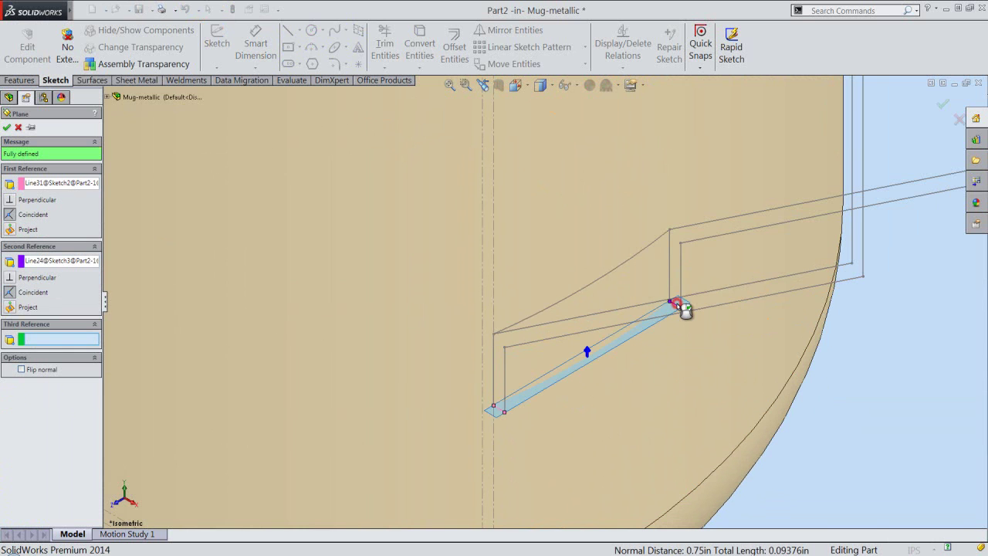
{"action": "right_click", "coordinate": [874, 348]}
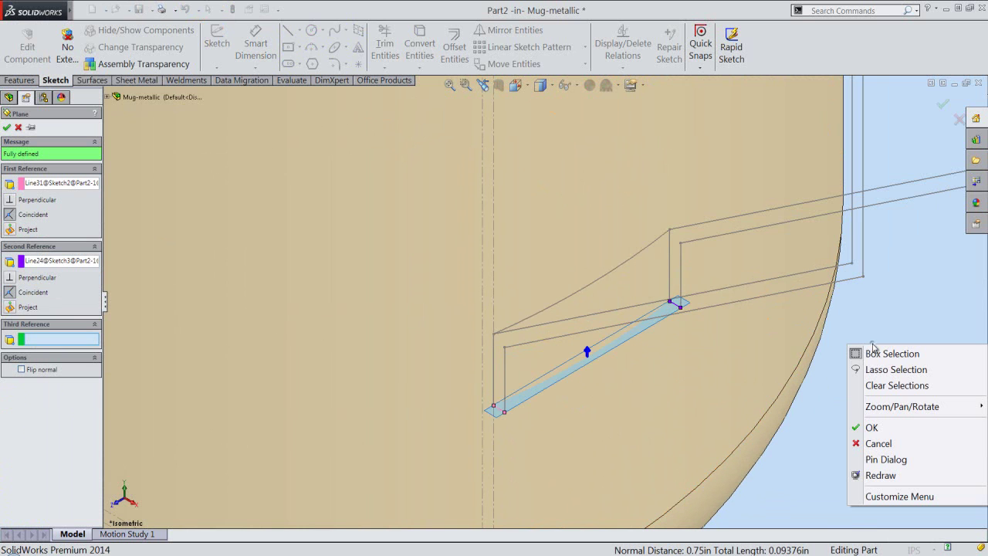
{"action": "left_click", "coordinate": [872, 427]}
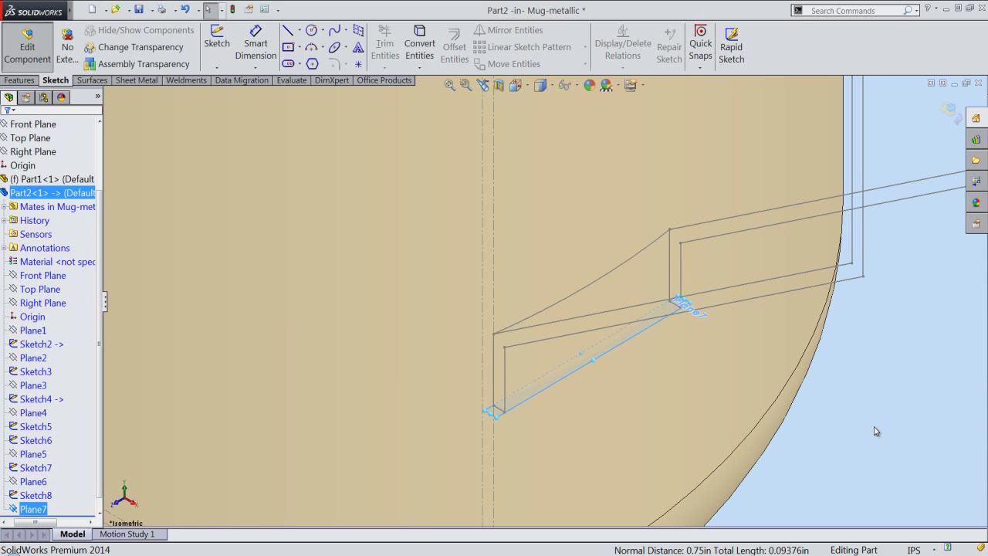
- Create Sketch9 on Plane7 holding the converted Sketch8 arc, then exit the sketch
{"action": "left_click", "coordinate": [678, 311]}
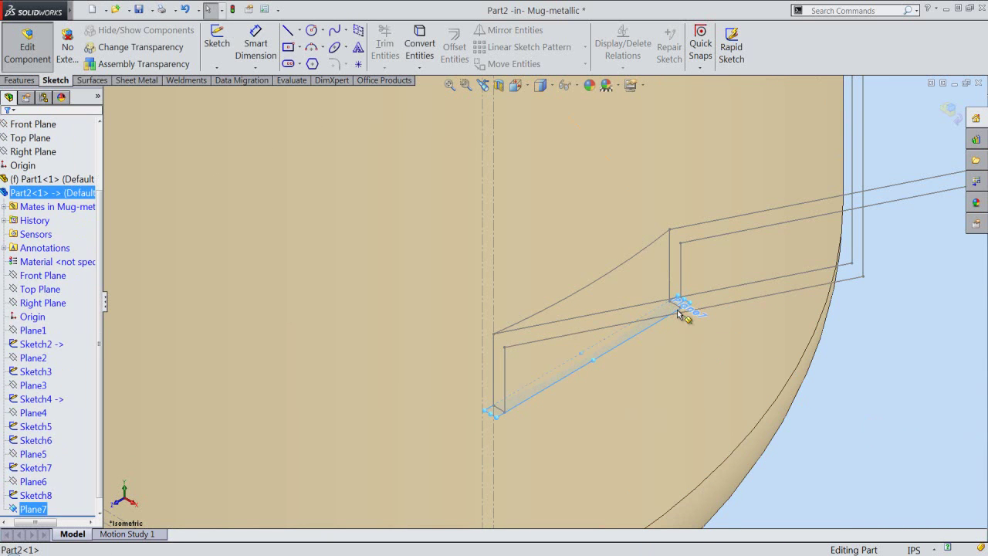
{"action": "right_click", "coordinate": [677, 311]}
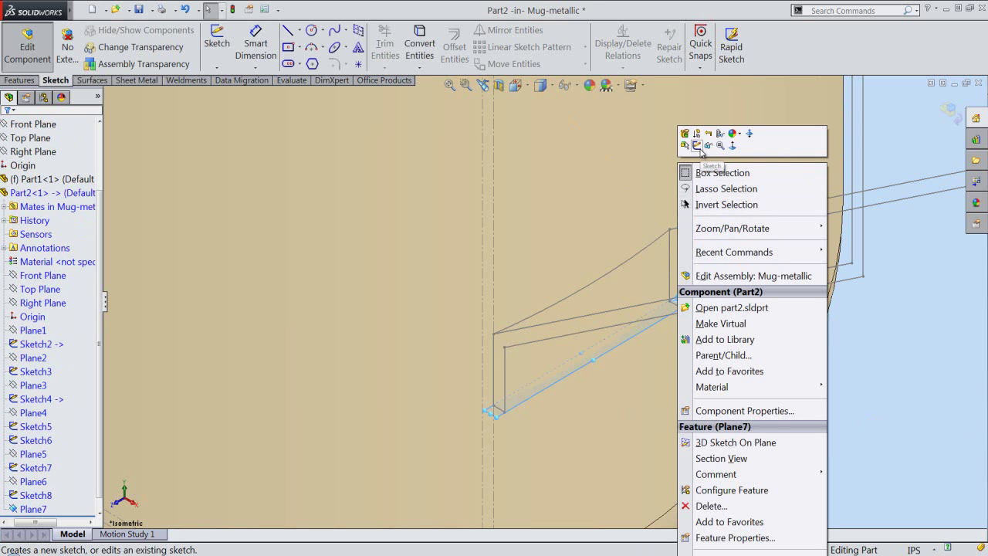
{"action": "left_click", "coordinate": [699, 148]}
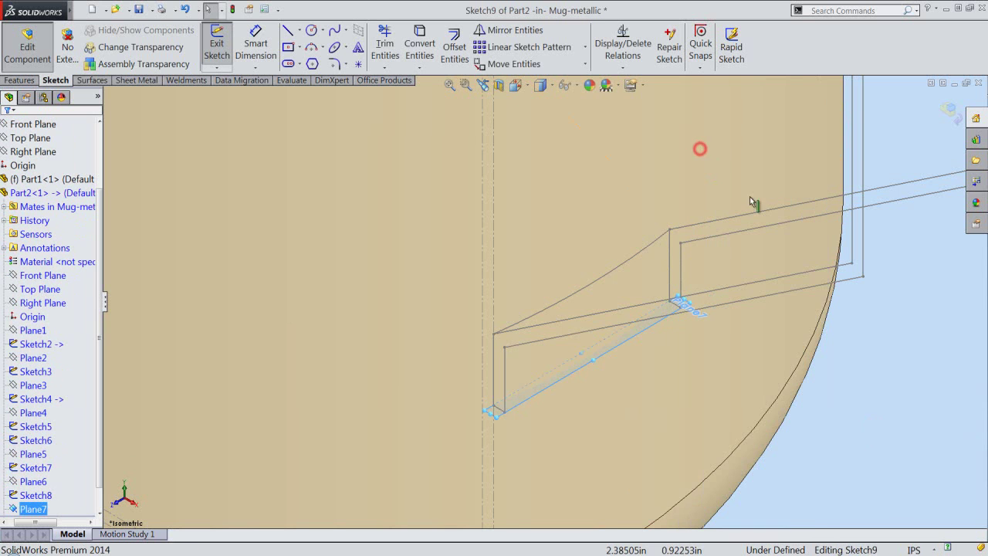
{"action": "left_click", "coordinate": [915, 382]}
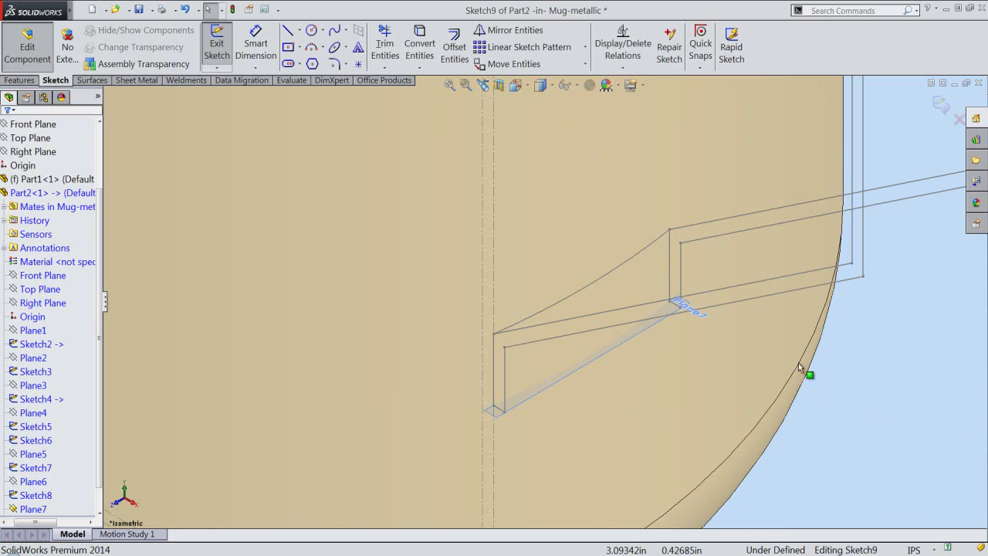
{"action": "left_click", "coordinate": [637, 254]}
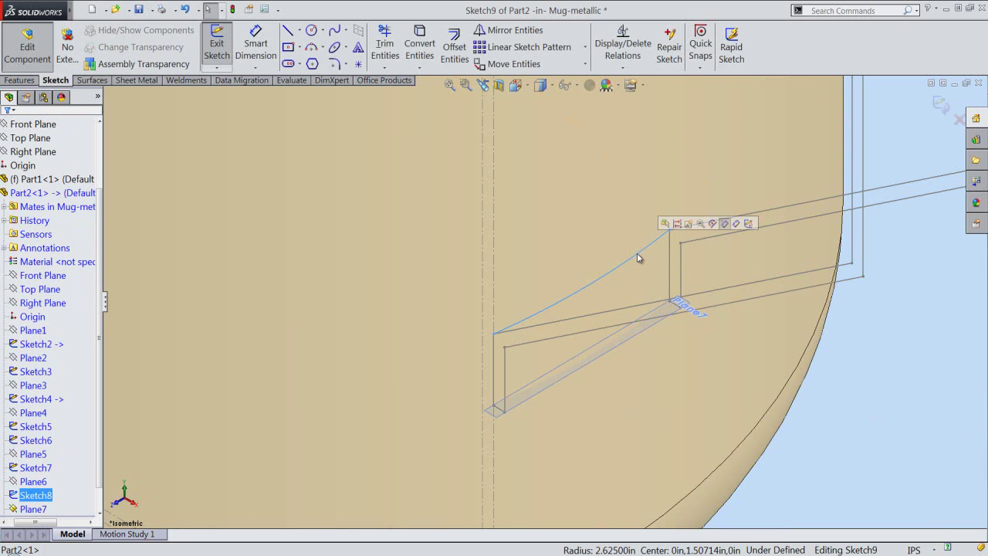
{"action": "left_click", "coordinate": [424, 45]}
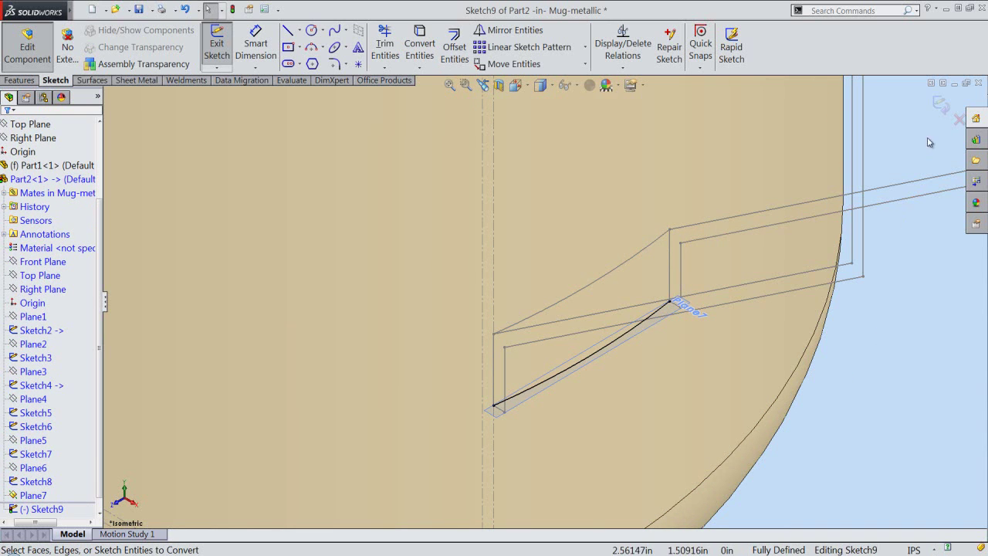
{"action": "left_click", "coordinate": [943, 110]}
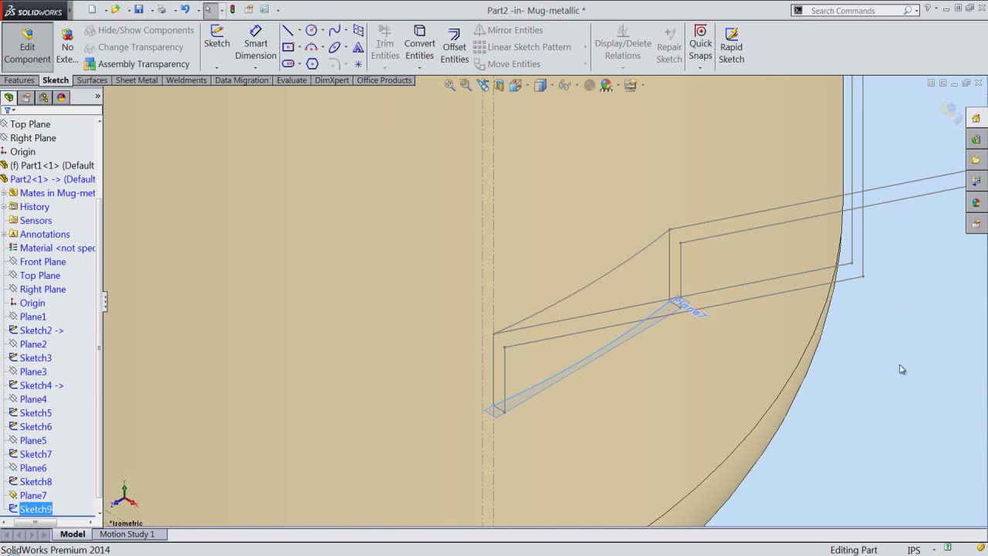
- Start Sketch10 on Plane7 and convert the Sketch9 curve into it
{"action": "left_click", "coordinate": [677, 311]}
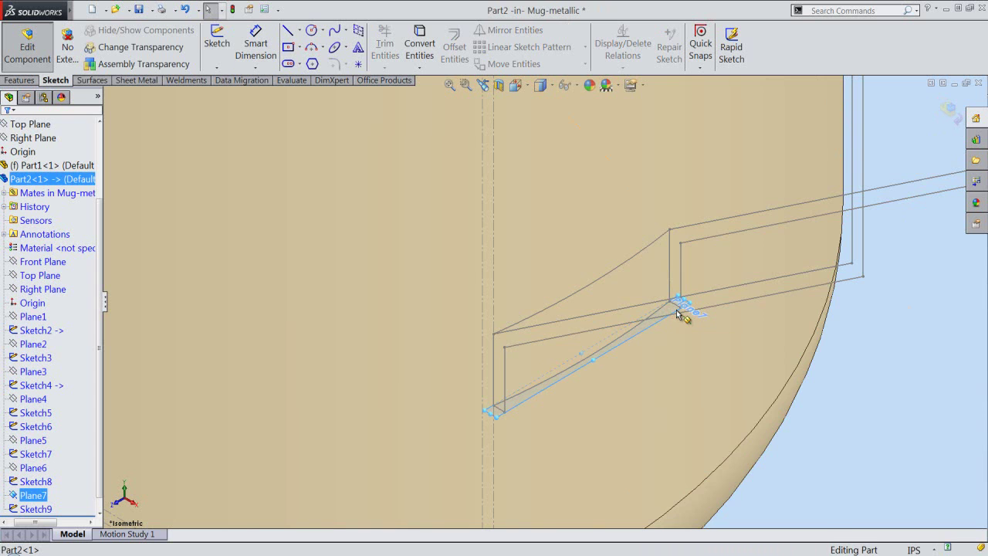
{"action": "right_click", "coordinate": [677, 311]}
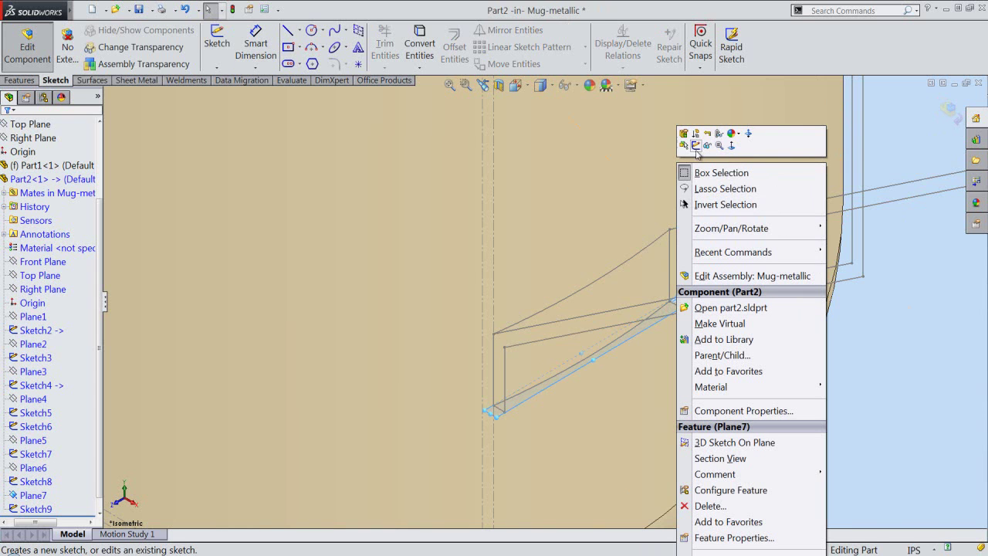
{"action": "left_click", "coordinate": [695, 146]}
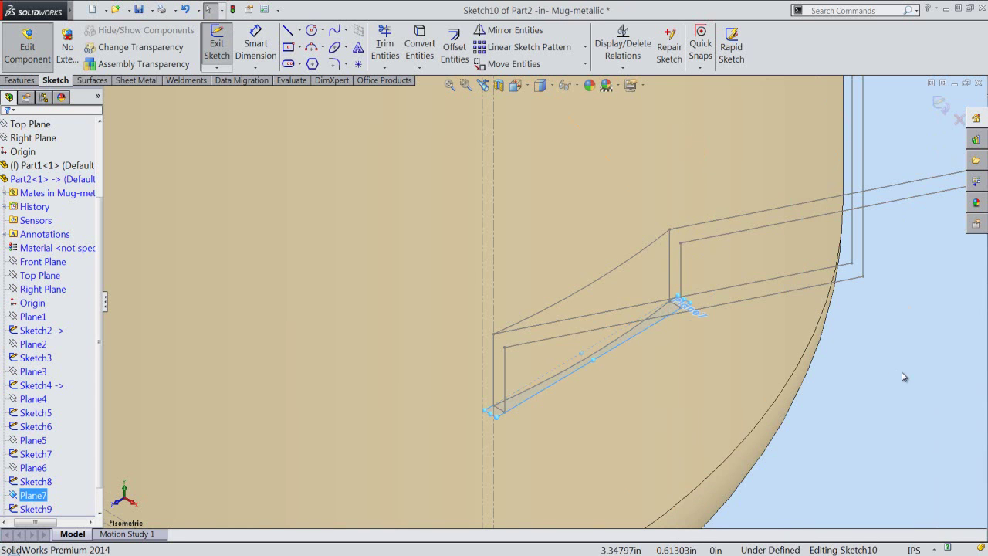
{"action": "left_click", "coordinate": [661, 305]}
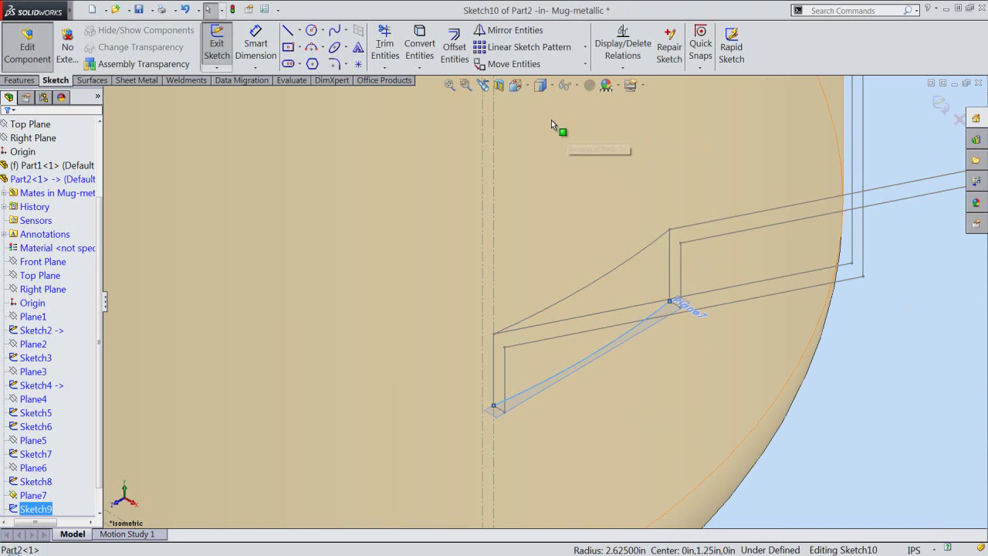
{"action": "left_click", "coordinate": [419, 46]}
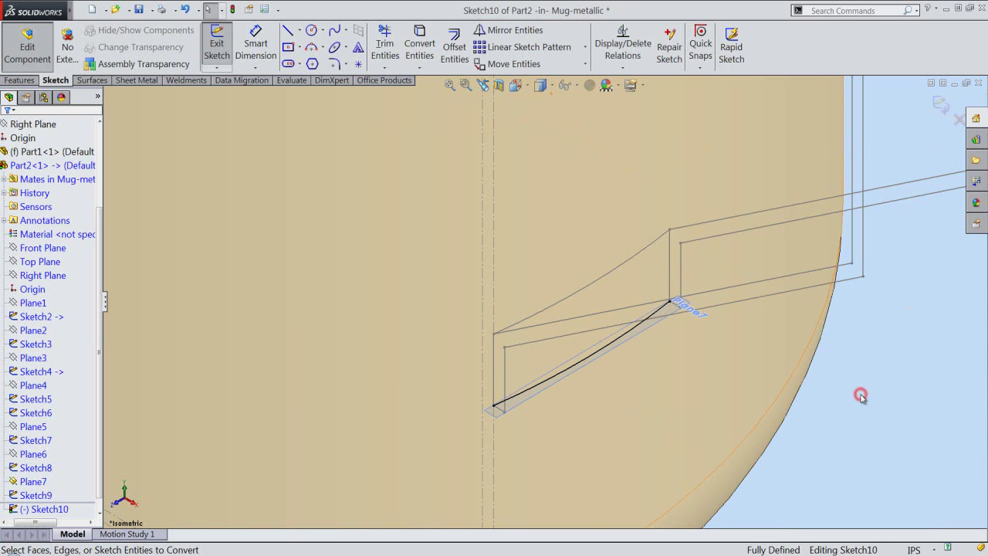
- Offset the converted arc below the original and hide Plane7
{"action": "left_click", "coordinate": [658, 308]}
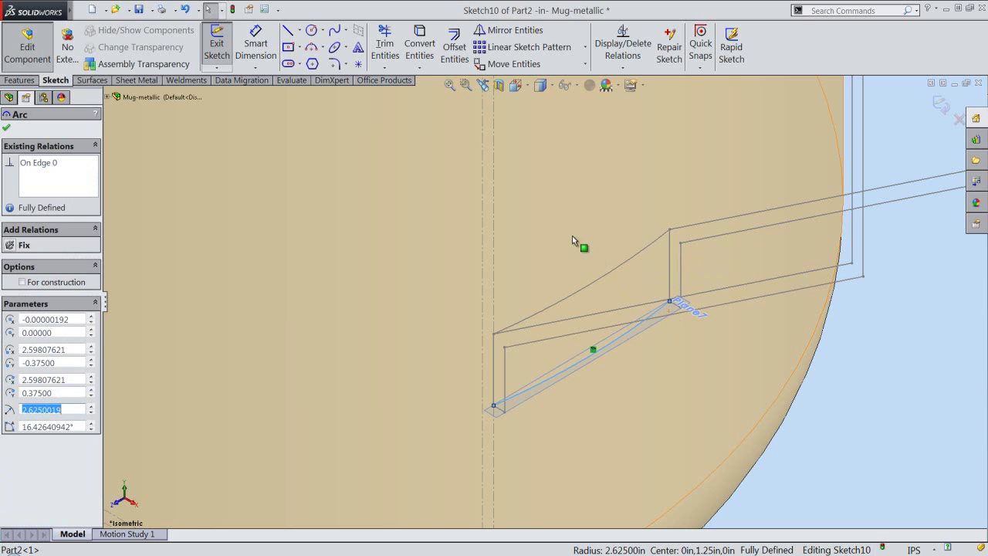
{"action": "left_click", "coordinate": [462, 51]}
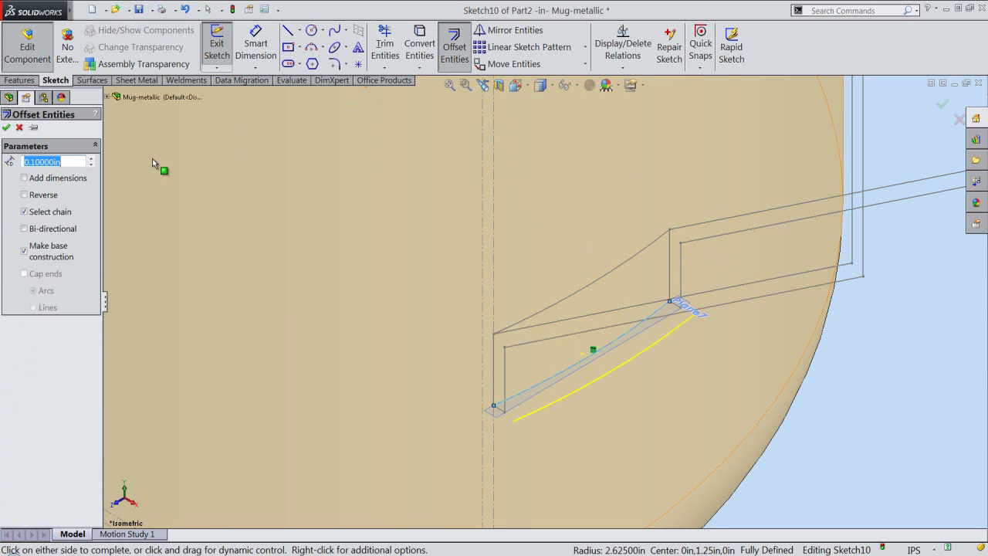
{"action": "left_click", "coordinate": [5, 128]}
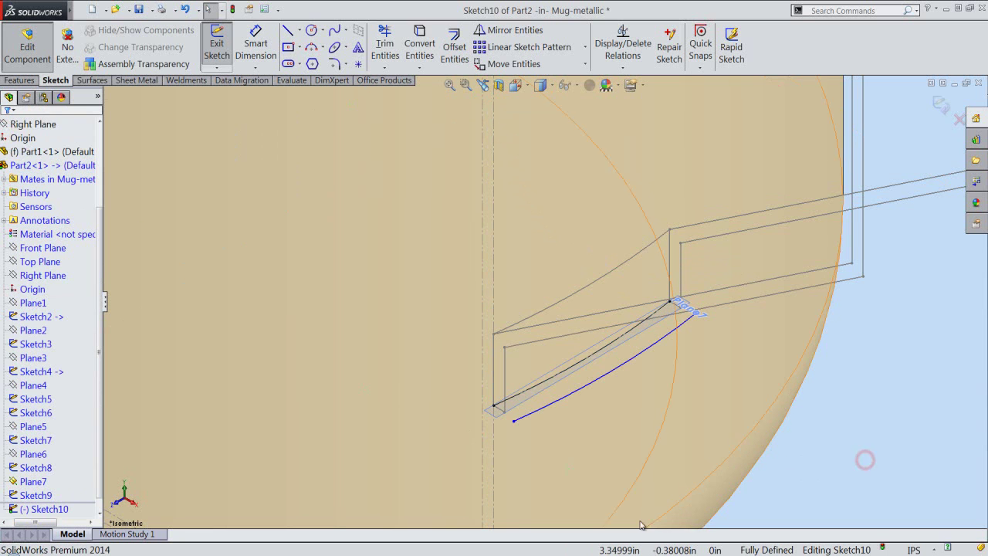
{"action": "left_click", "coordinate": [14, 483]}
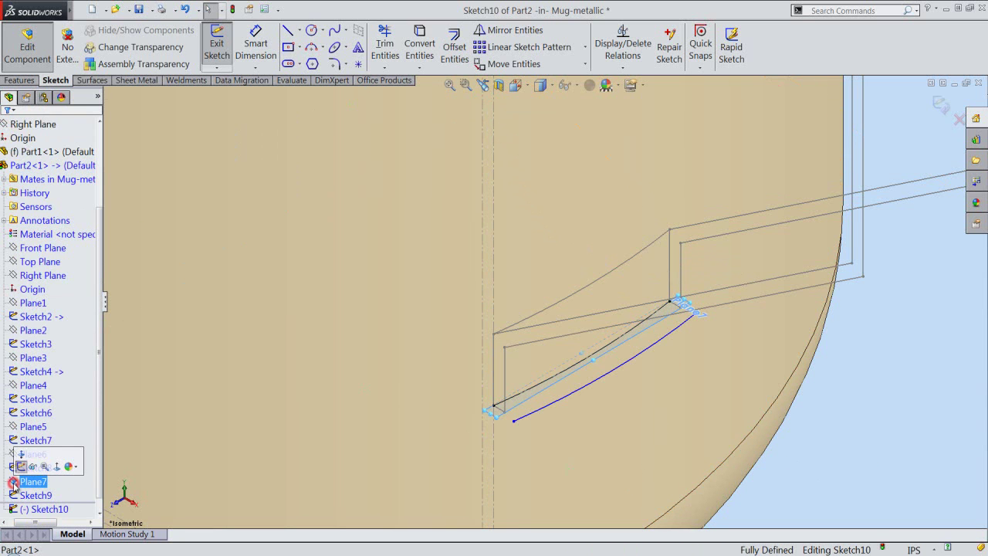
{"action": "left_click", "coordinate": [33, 468]}
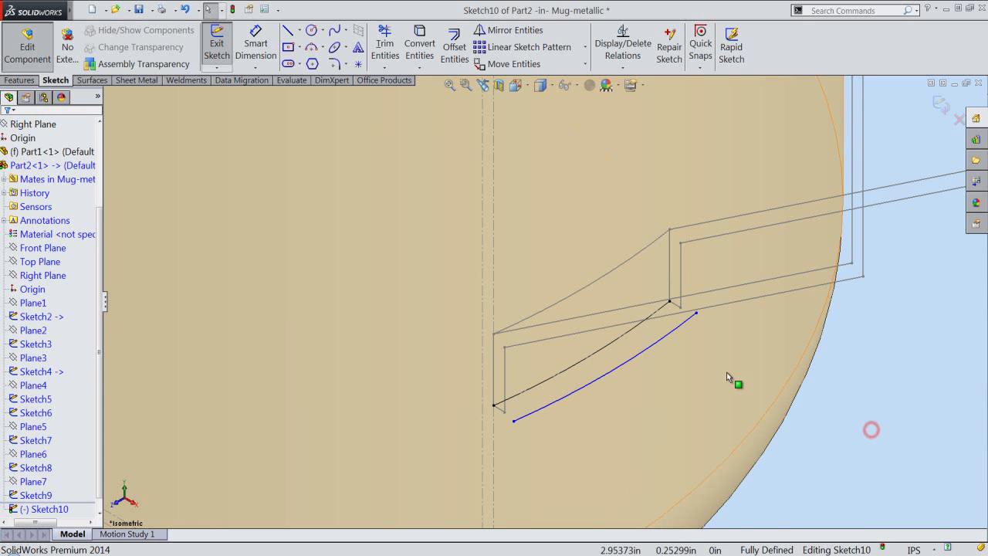
- Drag the offset arc's upper end inward and its lower end slightly right
{"action": "scroll", "coordinate": [679, 339], "scroll_direction": "down", "scroll_amount": 1}
{"action": "scroll", "coordinate": [675, 335], "scroll_direction": "down", "scroll_amount": 1}
{"action": "scroll", "coordinate": [625, 307], "scroll_direction": "down", "scroll_amount": 1}
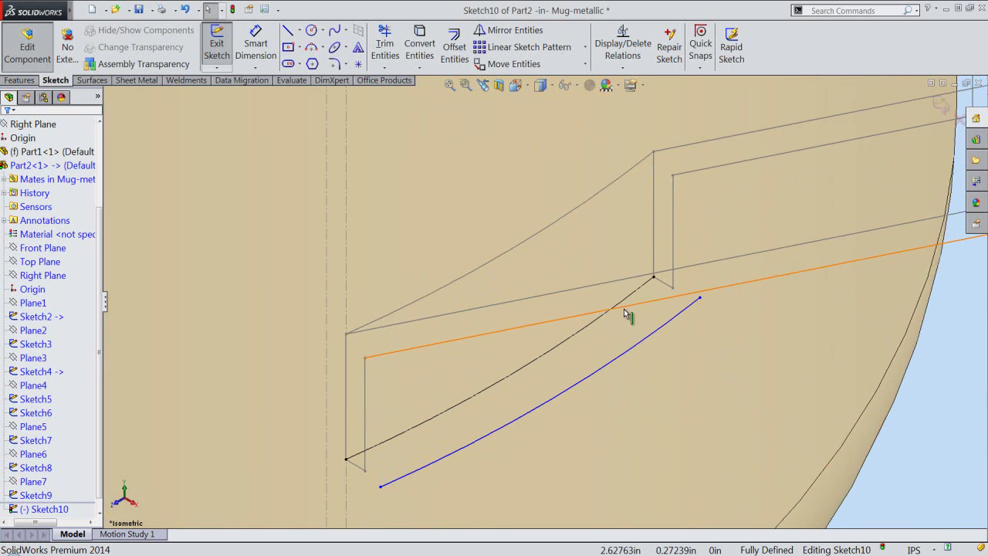
{"action": "left_click", "coordinate": [690, 300]}
{"action": "left_click_drag", "start_coordinate": [690, 300], "coordinate": [658, 294]}
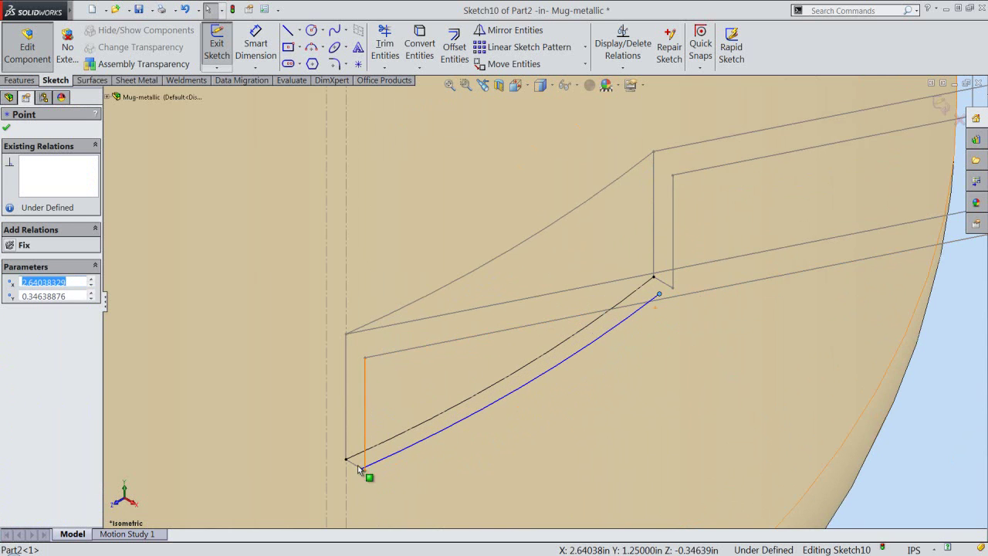
{"action": "left_click_drag", "start_coordinate": [358, 469], "coordinate": [376, 464]}
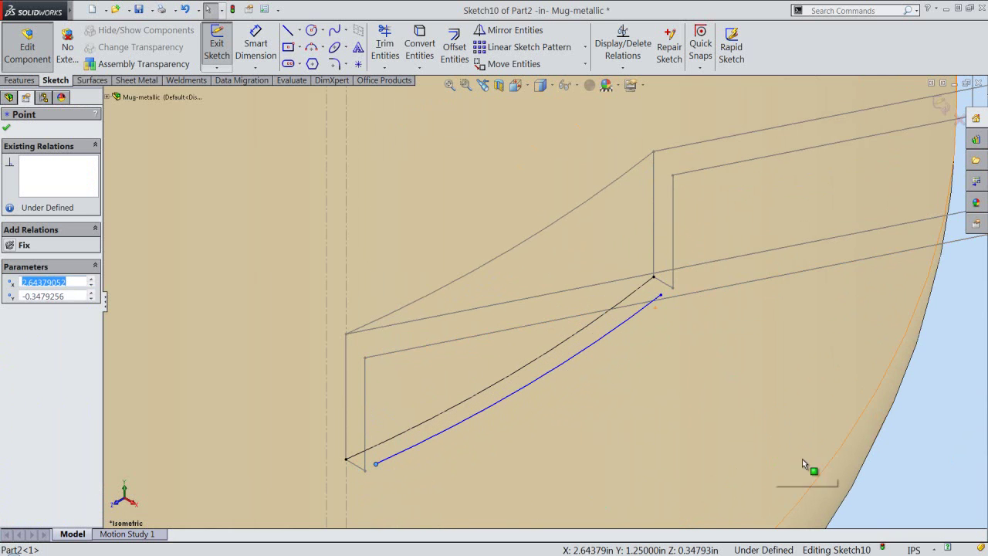
{"action": "left_click", "coordinate": [903, 451]}
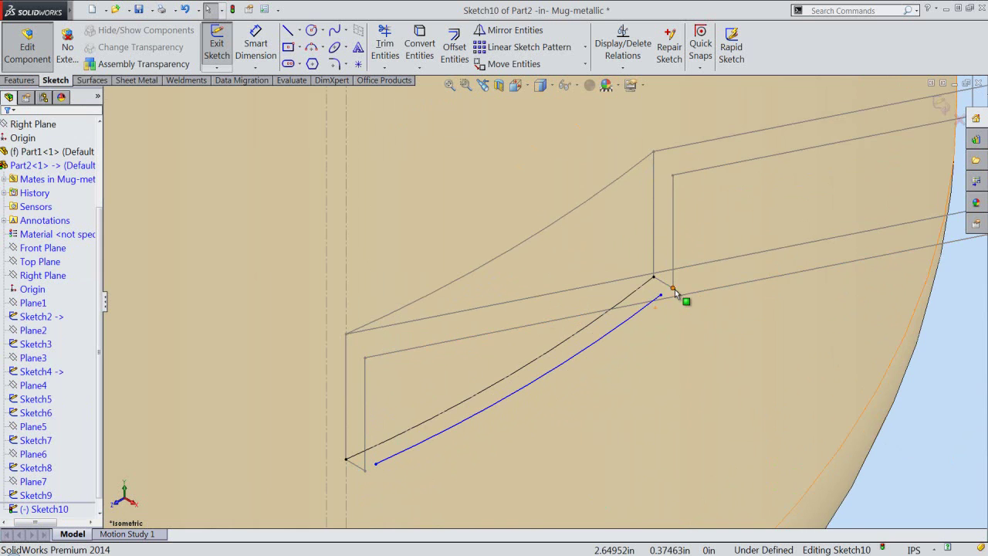
- Make the offset arc's upper endpoint coincident with the nearby corner point
{"action": "scroll", "coordinate": [672, 291], "scroll_direction": "down", "scroll_amount": 2}
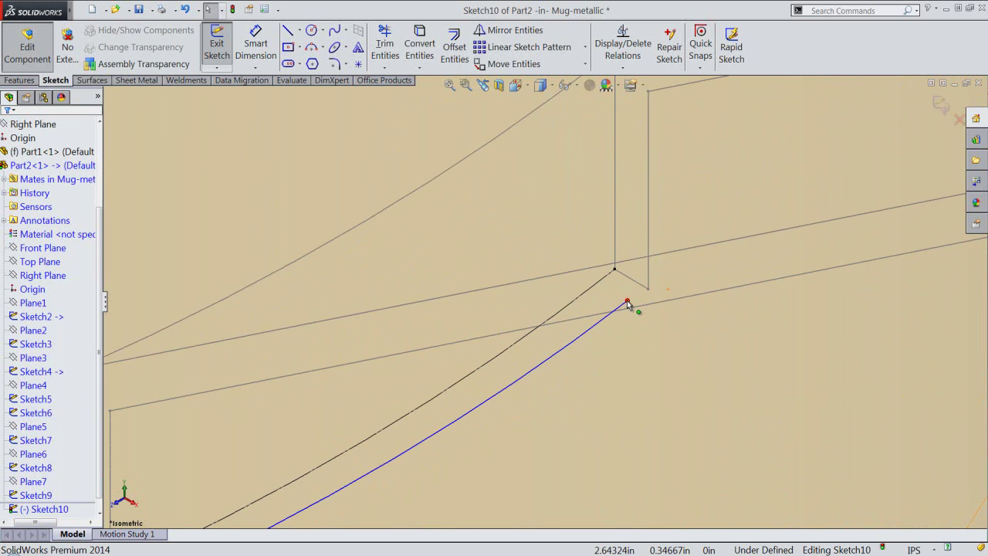
{"action": "left_click", "coordinate": [627, 300]}
{"action": "left_click", "coordinate": [650, 290], "text": "ctrl"}
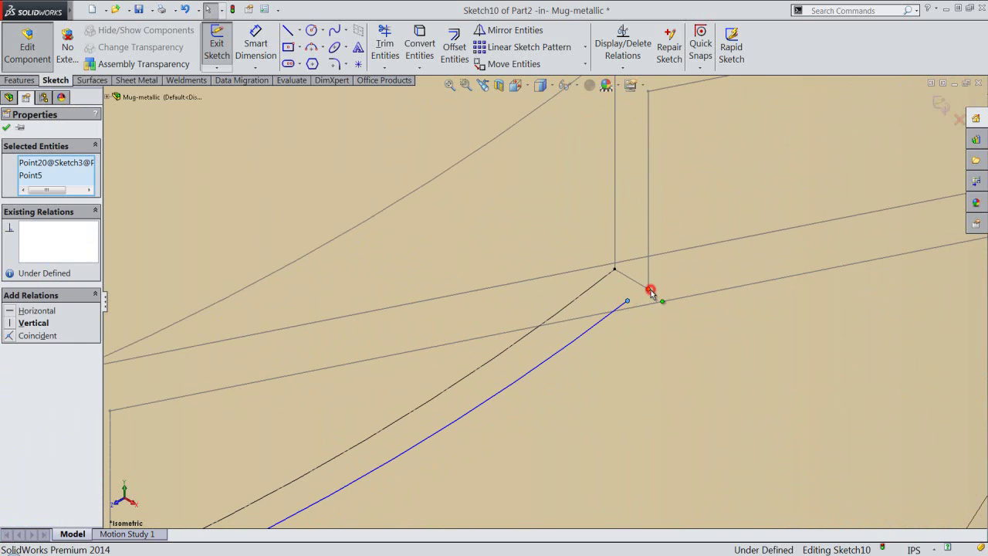
{"action": "left_click", "coordinate": [707, 247]}
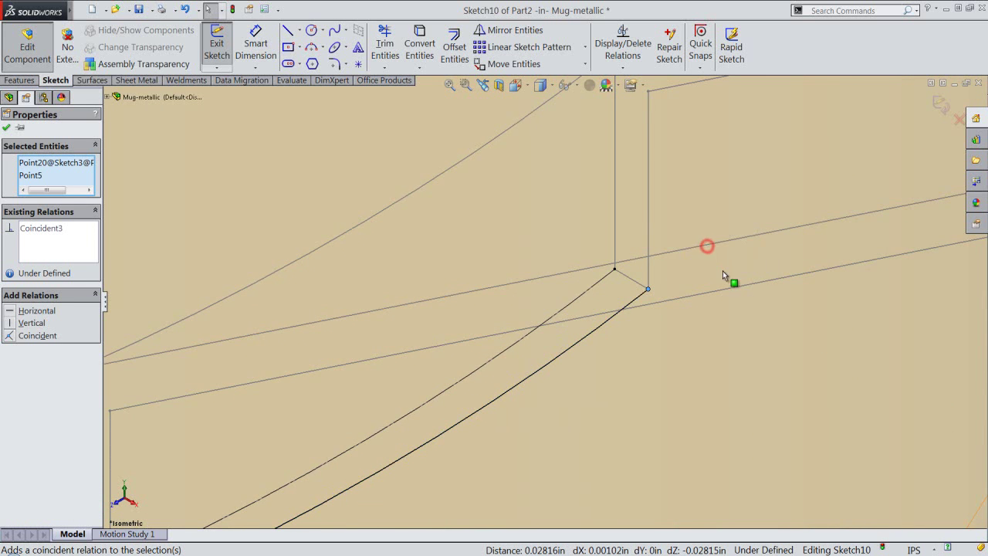
{"action": "scroll", "coordinate": [764, 293], "scroll_direction": "up", "scroll_amount": 1}
{"action": "scroll", "coordinate": [763, 293], "scroll_direction": "up", "scroll_amount": 1}
{"action": "scroll", "coordinate": [764, 293], "scroll_direction": "up", "scroll_amount": 1}
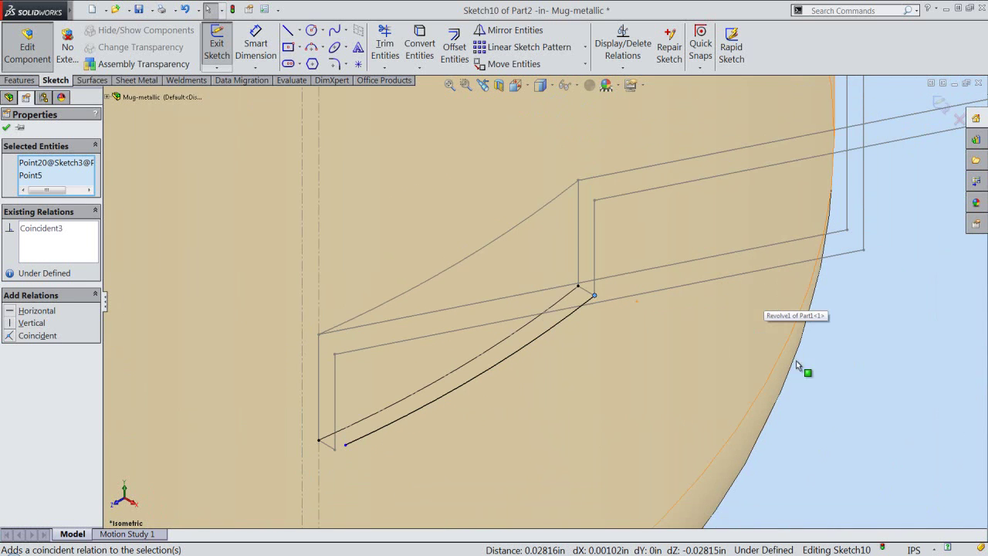
{"action": "left_click", "coordinate": [872, 402]}
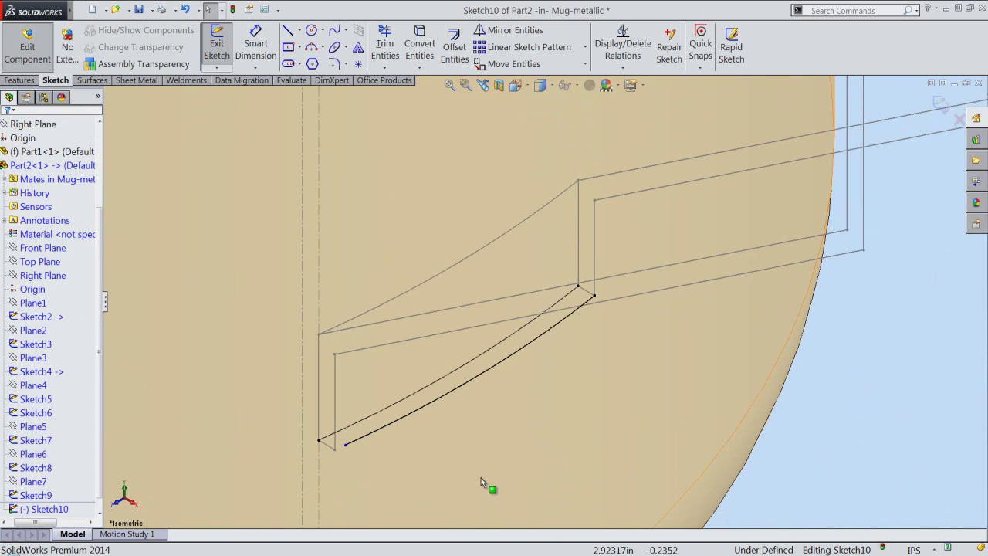
- Make the curve's lower endpoint coincident with the Sketch2 frame corner point
{"action": "scroll", "coordinate": [345, 440], "scroll_direction": "down", "scroll_amount": 1}
{"action": "scroll", "coordinate": [345, 440], "scroll_direction": "down", "scroll_amount": 3}
{"action": "scroll", "coordinate": [345, 441], "scroll_direction": "down", "scroll_amount": 1}
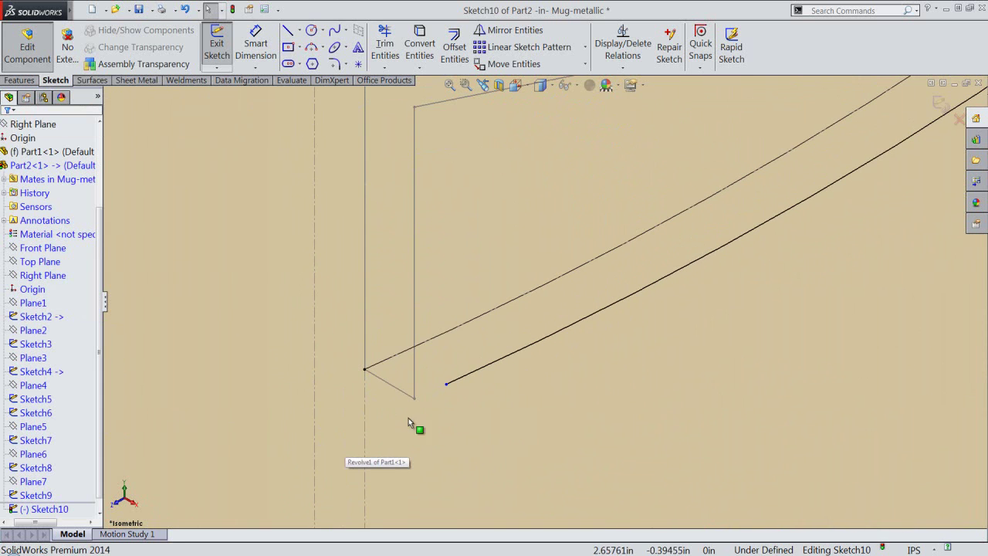
{"action": "left_click", "coordinate": [414, 398]}
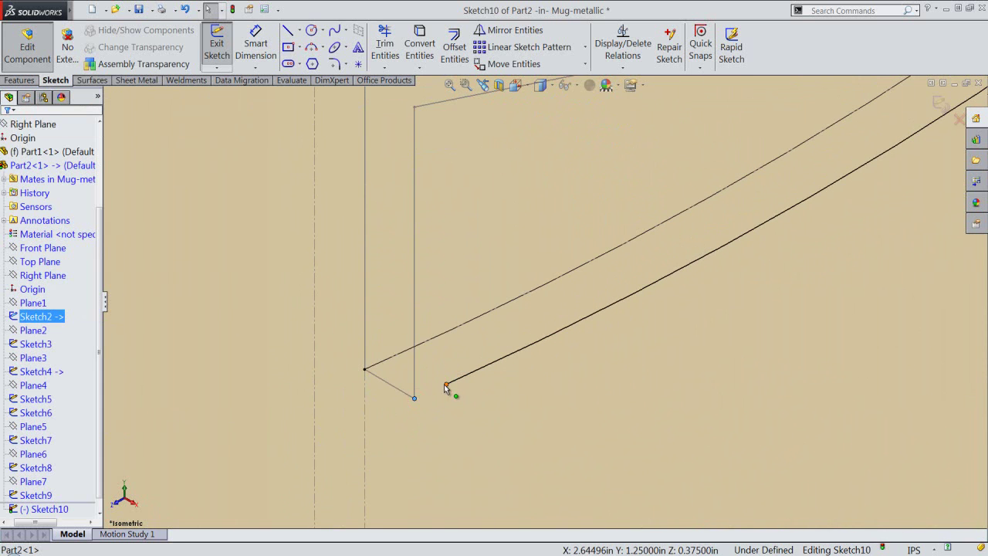
{"action": "left_click", "coordinate": [446, 384], "text": "ctrl"}
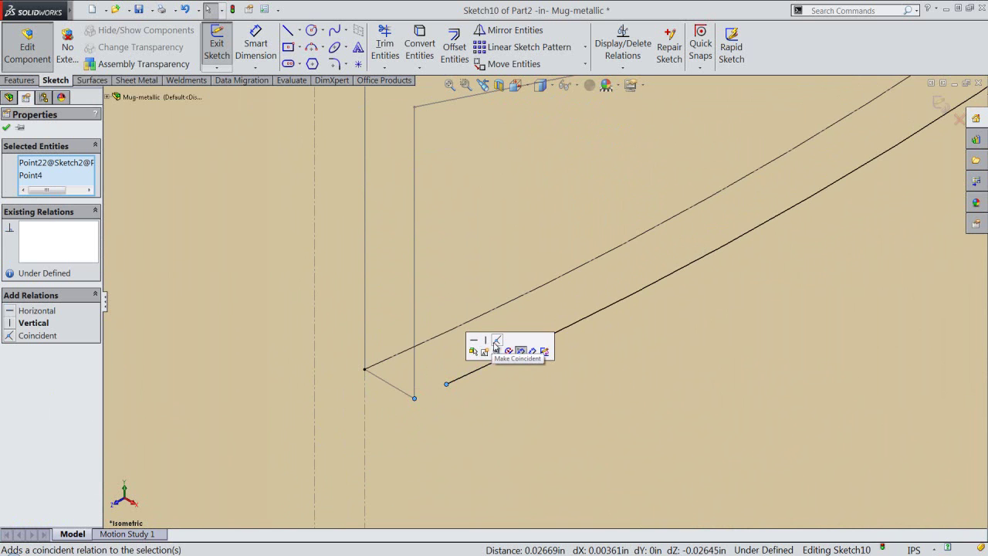
{"action": "left_click", "coordinate": [495, 341]}
{"action": "key", "text": "f"}
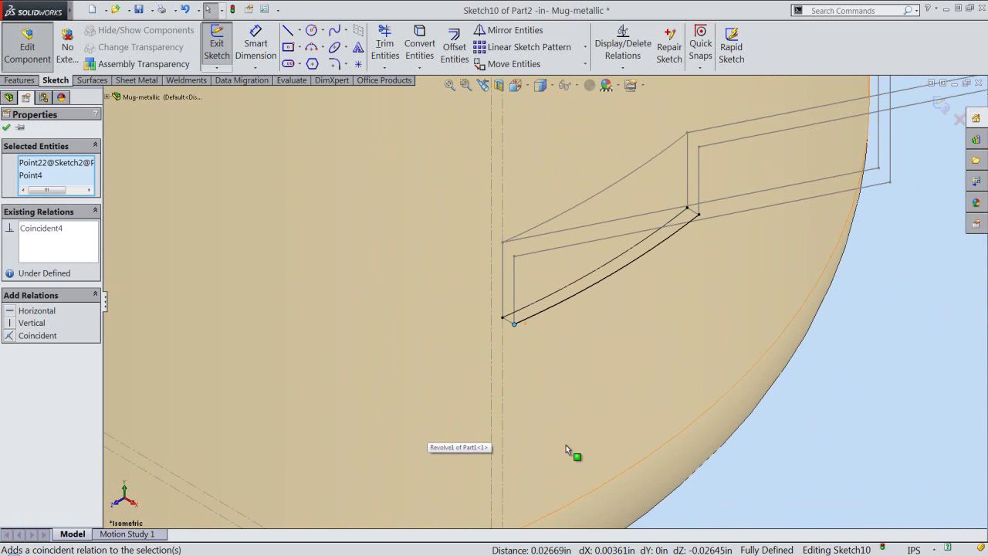
{"action": "left_click", "coordinate": [820, 403]}
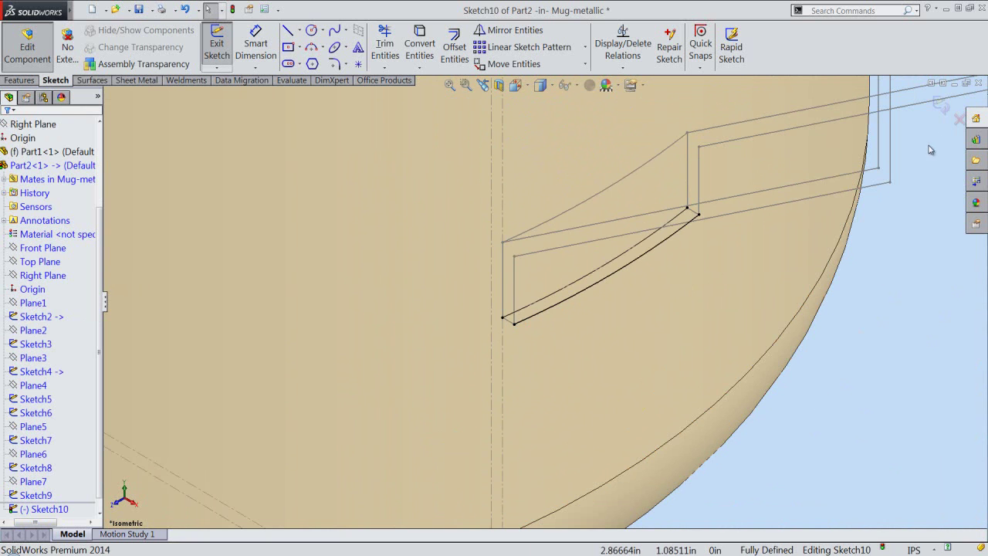
- Close Sketch10 and create Plane8 through Point21, perpendicular to the short vertical Line25
{"action": "left_click", "coordinate": [940, 107]}
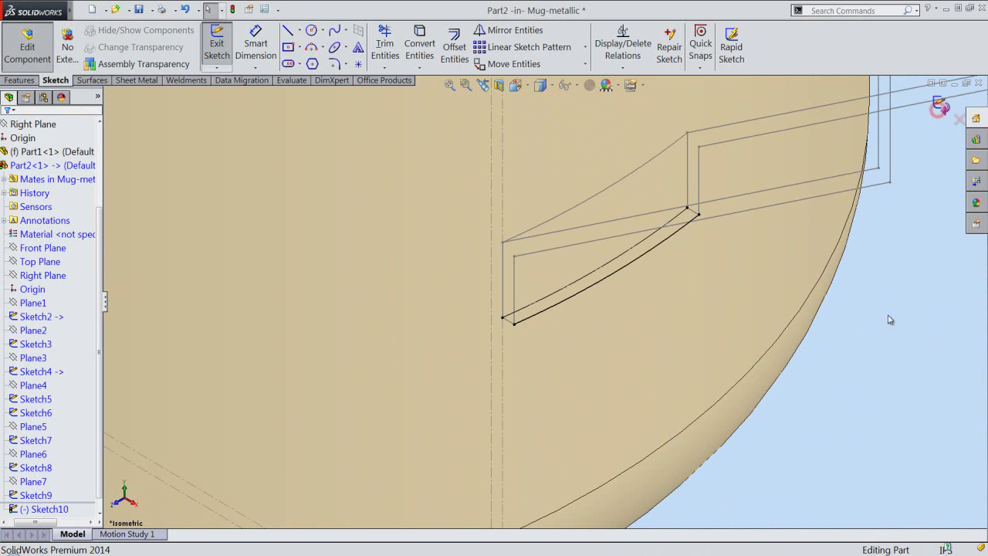
{"action": "right_click", "coordinate": [871, 356]}
{"action": "mouse_move", "coordinate": [845, 285]}
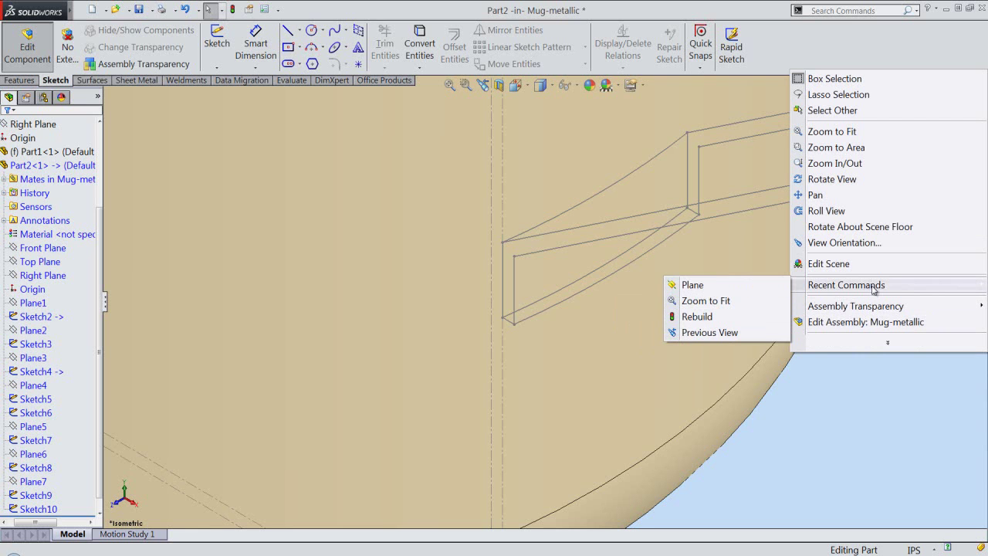
{"action": "left_click", "coordinate": [769, 285]}
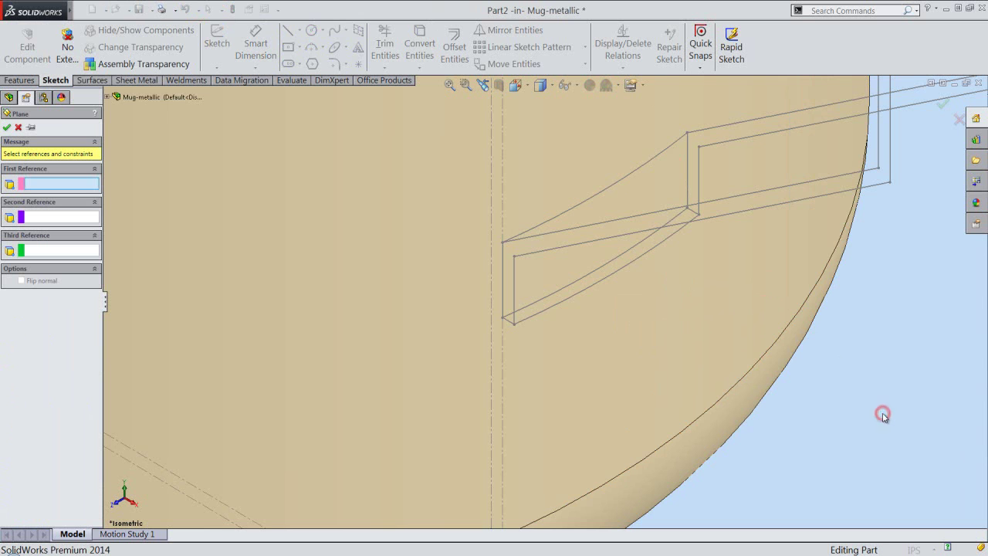
{"action": "left_click", "coordinate": [514, 257]}
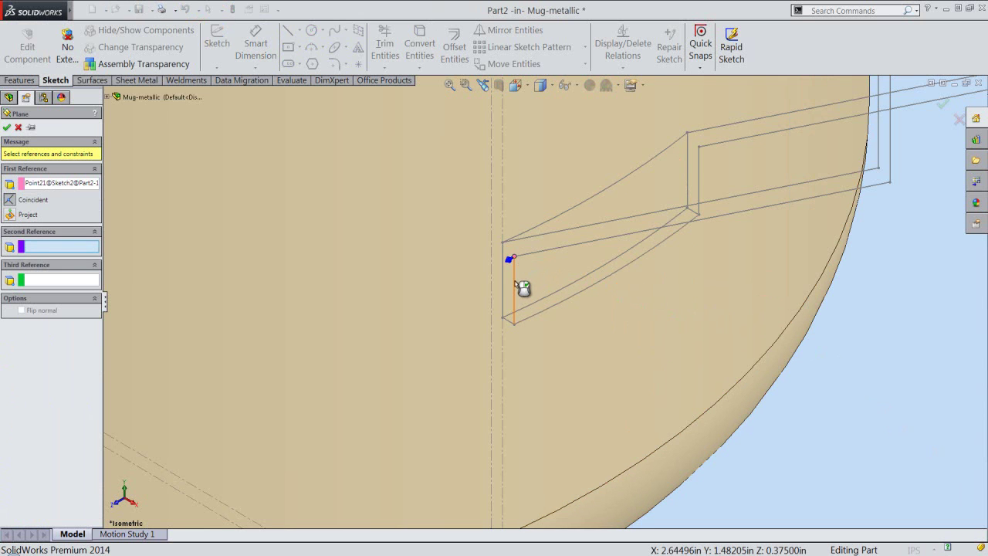
{"action": "left_click", "coordinate": [515, 284]}
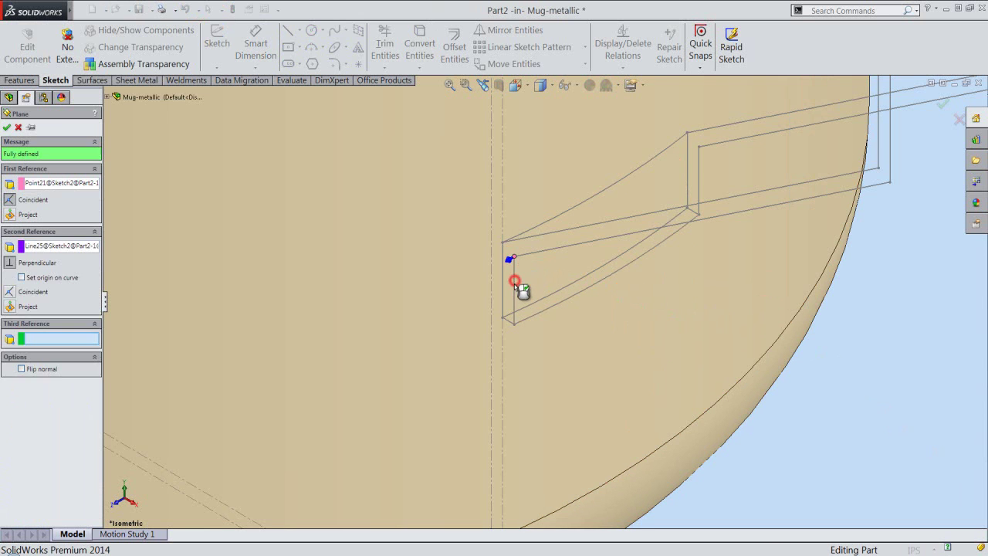
{"action": "right_click", "coordinate": [891, 384]}
{"action": "left_click", "coordinate": [877, 464]}
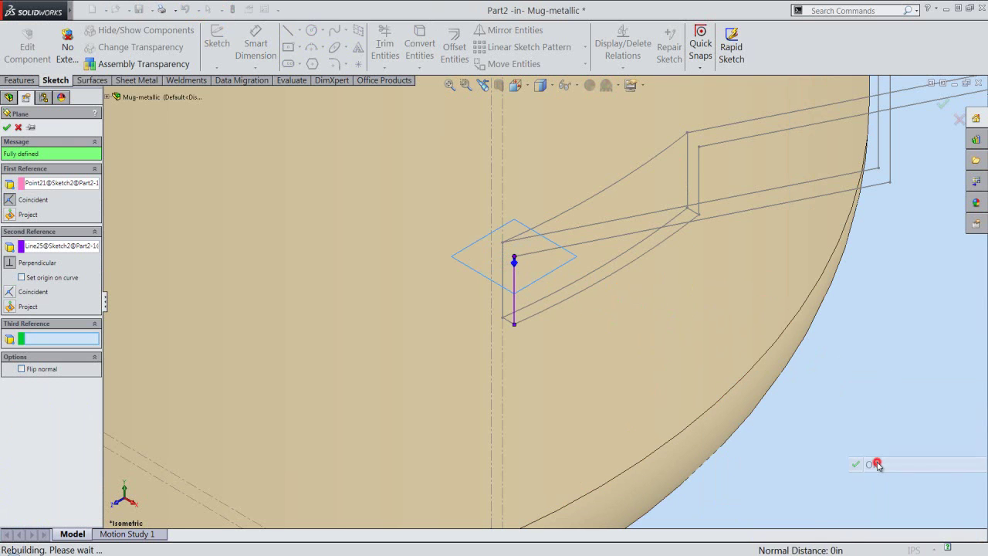
{"action": "left_click", "coordinate": [562, 273]}
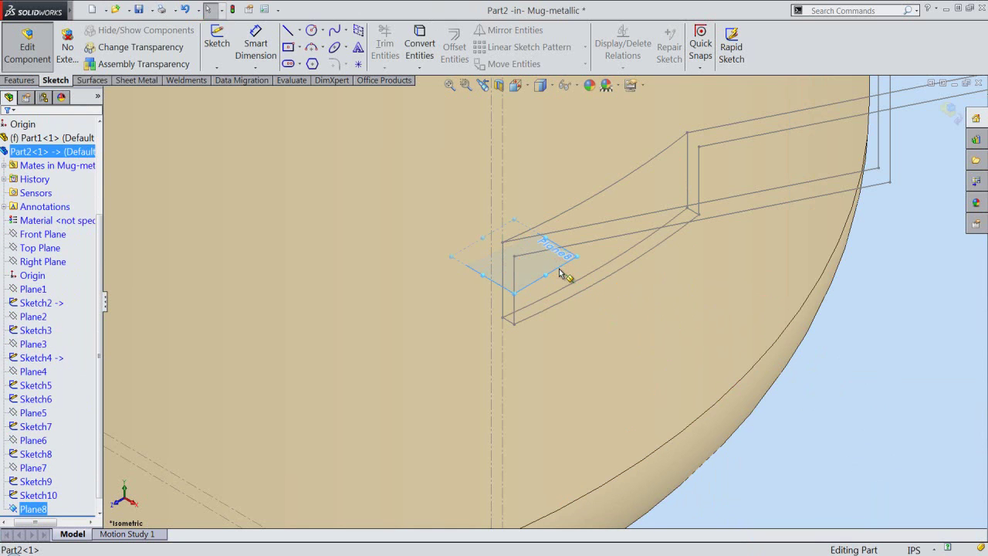
{"action": "right_click", "coordinate": [560, 273]}
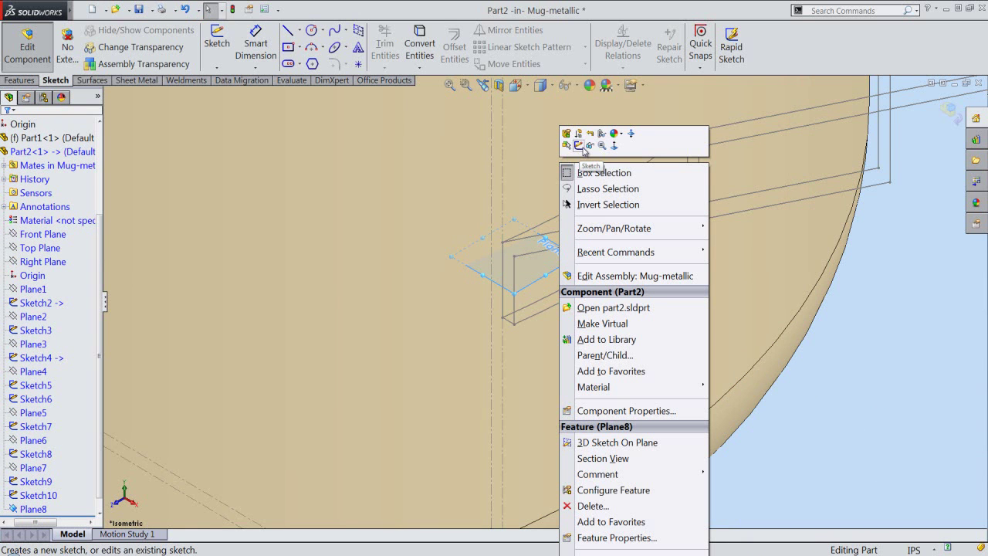
- Create Sketch11 on Plane8 with the Sketch10 curved edge converted, then close it
{"action": "left_click", "coordinate": [580, 147]}
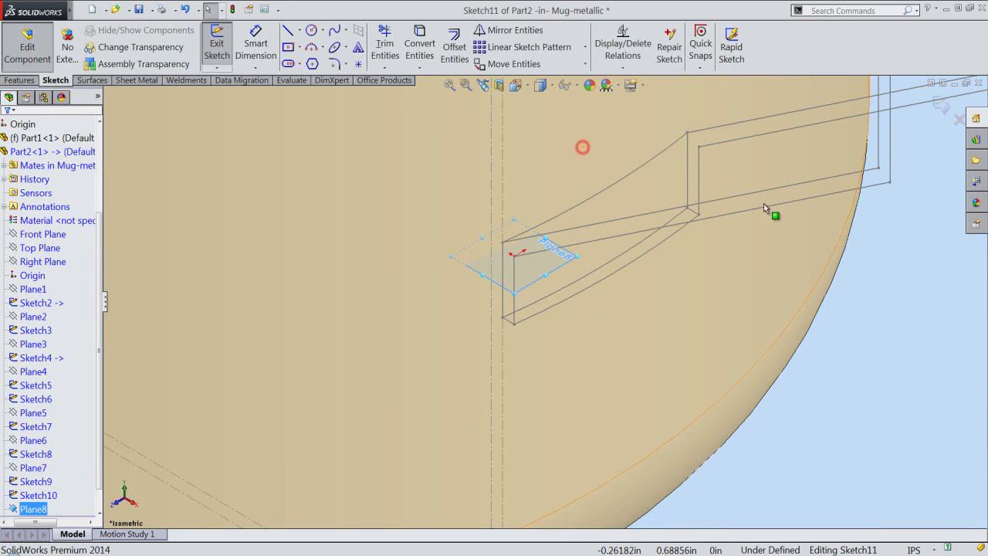
{"action": "left_click", "coordinate": [910, 354]}
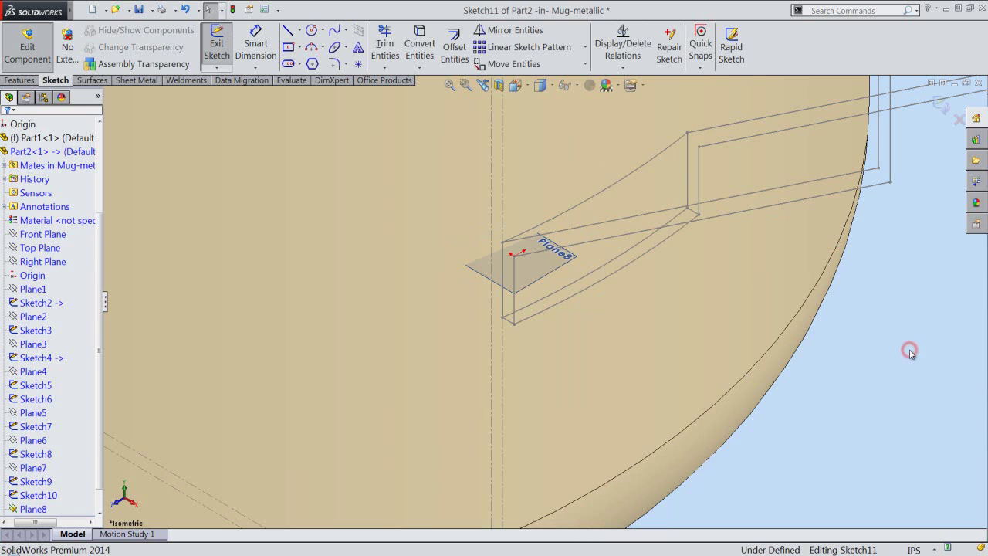
{"action": "left_click", "coordinate": [651, 254]}
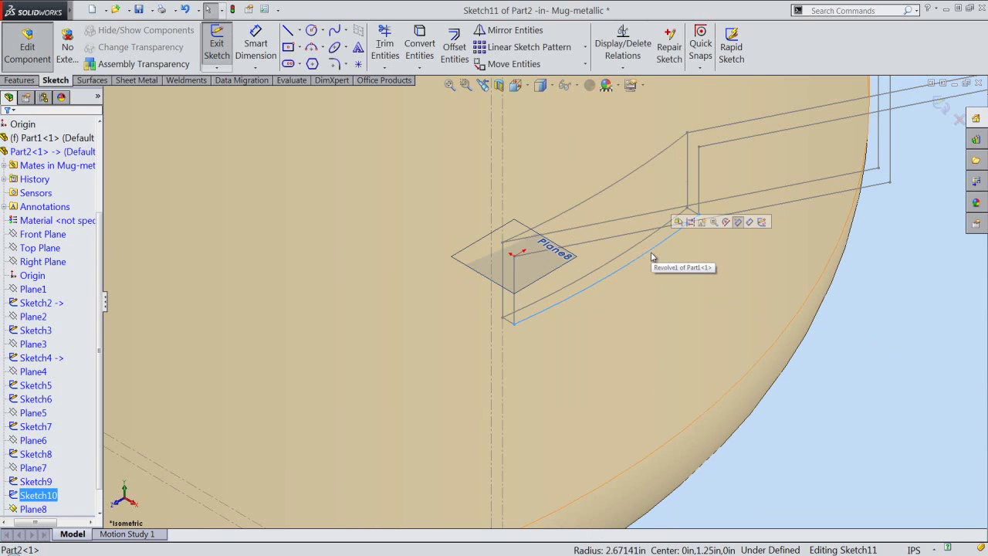
{"action": "left_click", "coordinate": [421, 40]}
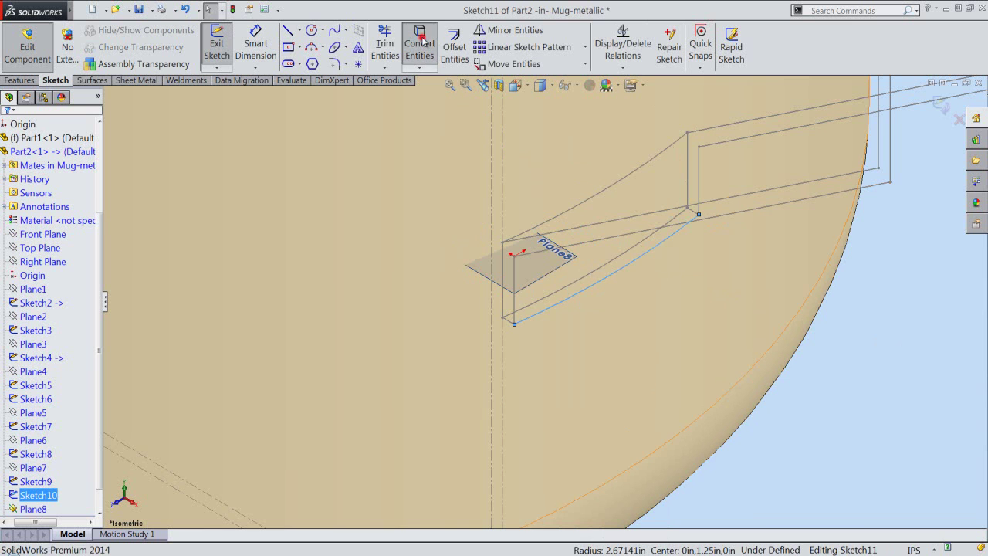
{"action": "left_click", "coordinate": [933, 349]}
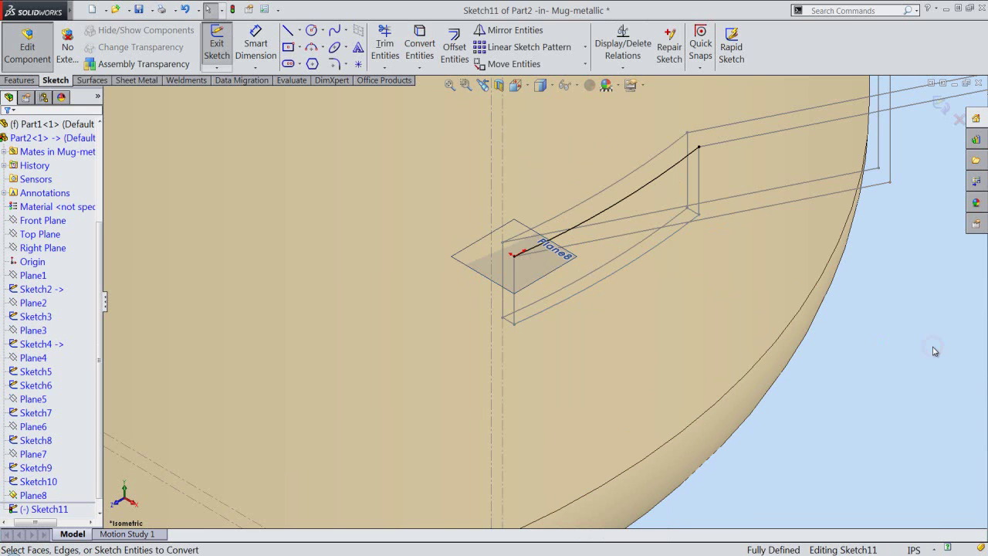
{"action": "left_click", "coordinate": [941, 109]}
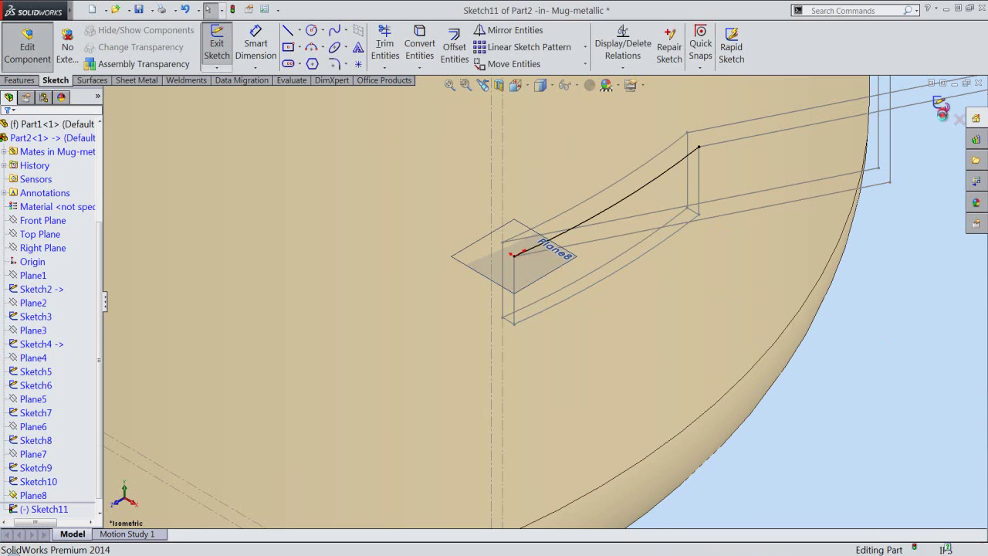
{"action": "left_click", "coordinate": [561, 271]}
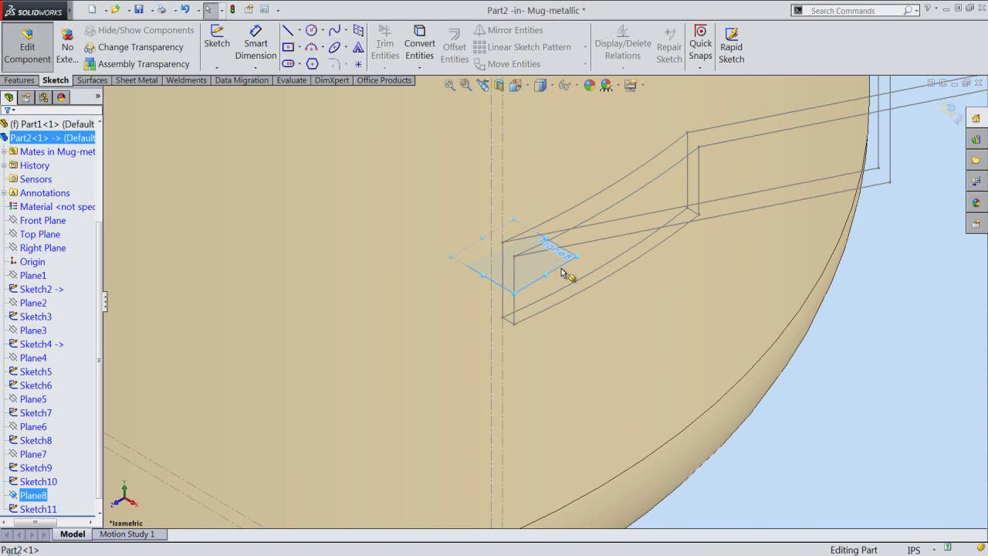
- Hide Plane8 and return to the previous isometric view of the handle wireframe
{"action": "right_click", "coordinate": [561, 270]}
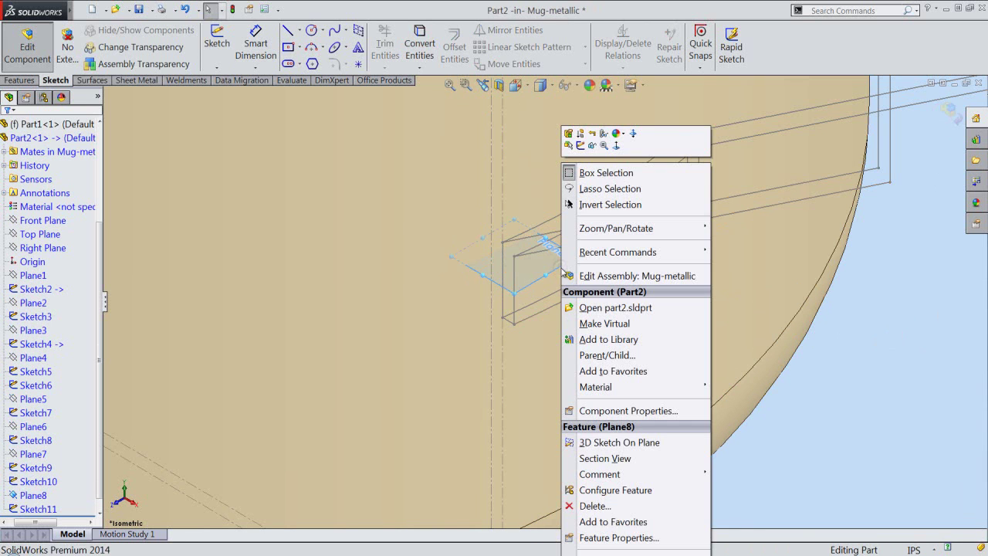
{"action": "left_click", "coordinate": [593, 147]}
{"action": "mouse_move", "coordinate": [855, 430]}
{"action": "middle_mouse_down"}
{"action": "mouse_move", "coordinate": [747, 477]}
{"action": "mouse_move", "coordinate": [723, 415]}
{"action": "mouse_move", "coordinate": [727, 494]}
{"action": "middle_mouse_up"}
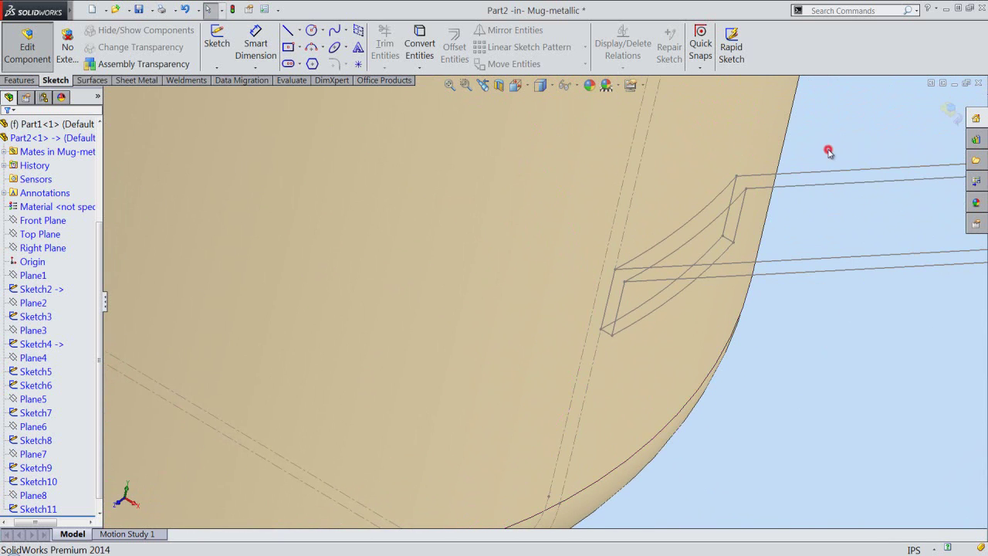
{"action": "left_click", "coordinate": [483, 86]}
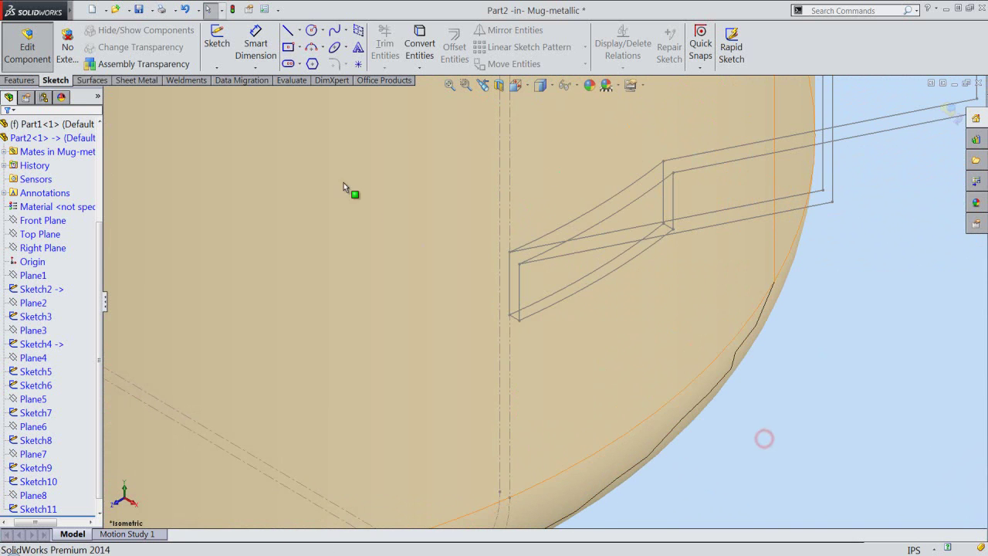
- Rebuild and save the mug part, then zoom to fit the whole mug
{"action": "left_click", "coordinate": [232, 9]}
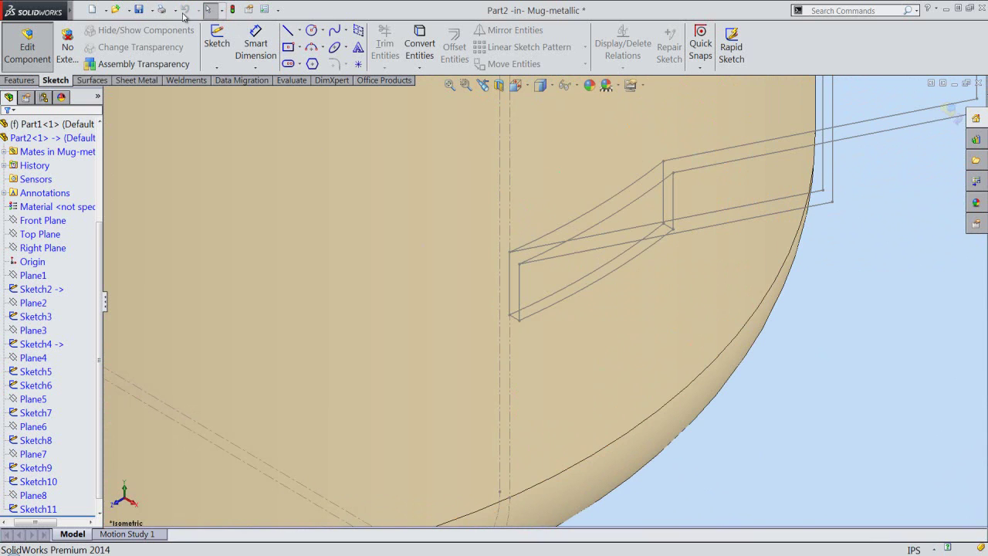
{"action": "left_click", "coordinate": [138, 9]}
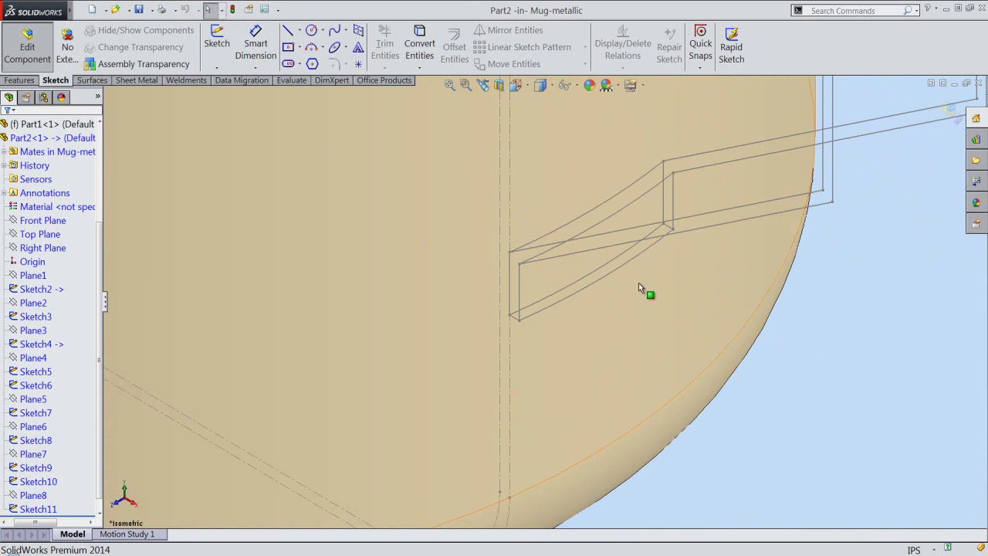
{"action": "left_click", "coordinate": [450, 86]}
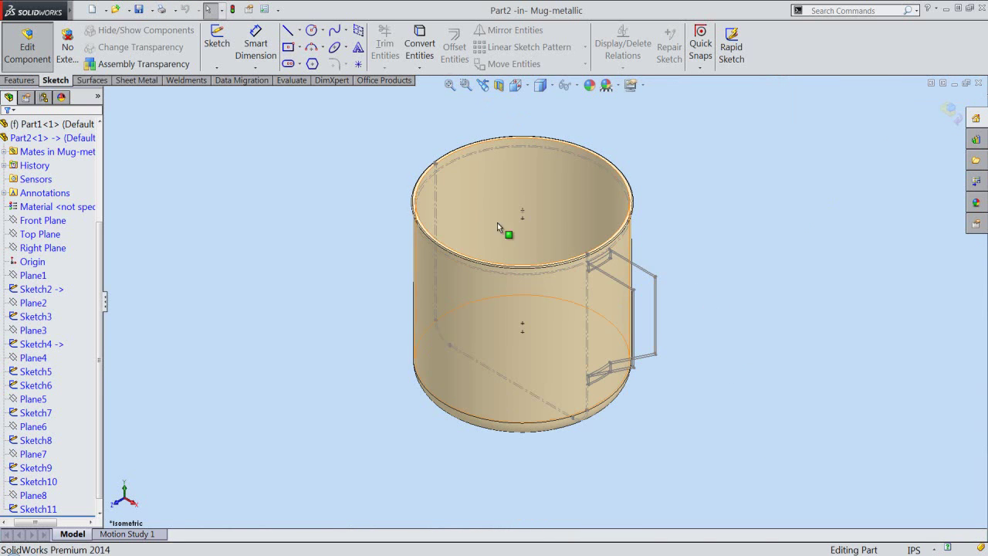
{"action": "left_click", "coordinate": [219, 69]}
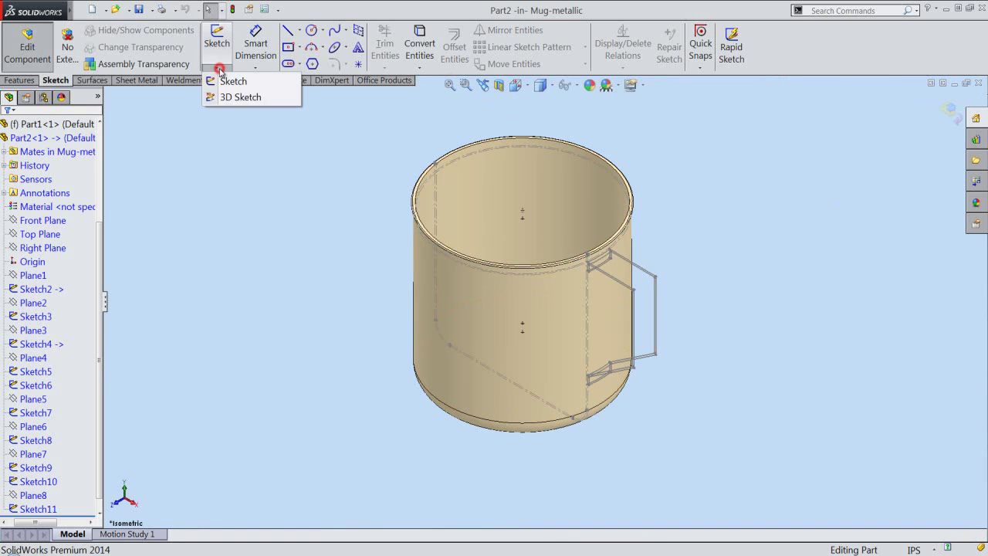
- Start a new 3D sketch and begin a line at the handle's corner vertex
{"action": "left_click", "coordinate": [267, 98]}
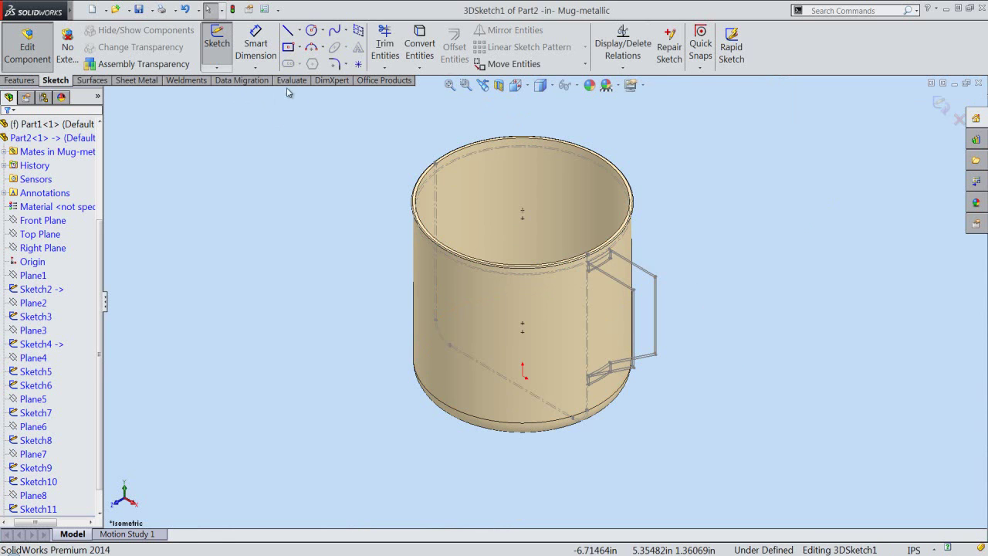
{"action": "left_click", "coordinate": [291, 36]}
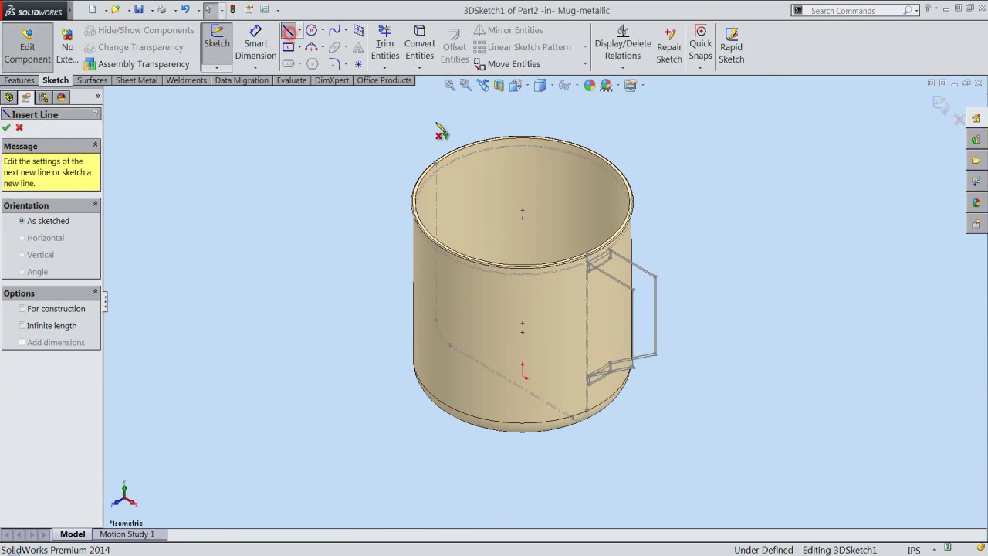
{"action": "scroll", "coordinate": [660, 282], "scroll_direction": "down", "scroll_amount": 1}
{"action": "scroll", "coordinate": [617, 305], "scroll_direction": "down", "scroll_amount": 1}
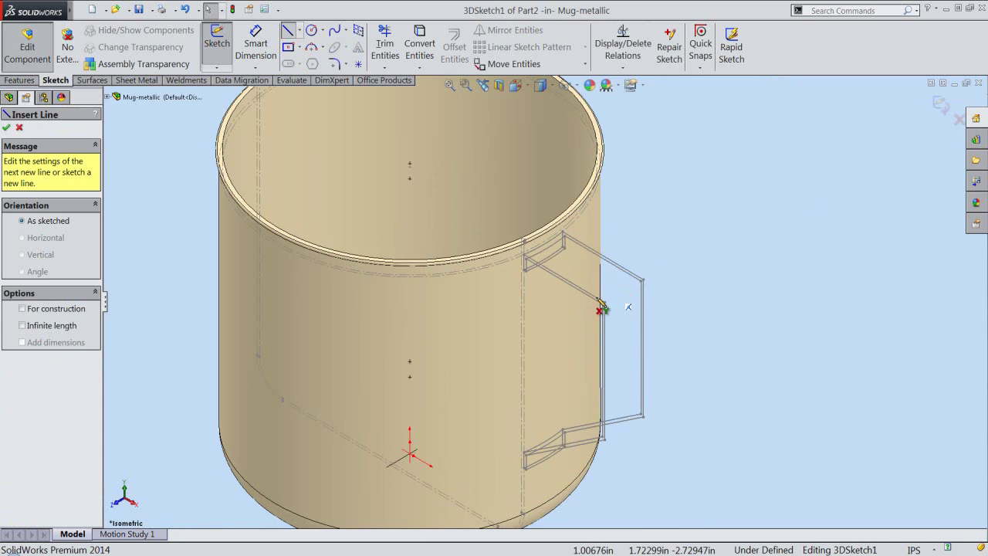
{"action": "scroll", "coordinate": [601, 309], "scroll_direction": "down", "scroll_amount": 1}
{"action": "scroll", "coordinate": [600, 309], "scroll_direction": "down", "scroll_amount": 1}
{"action": "scroll", "coordinate": [600, 309], "scroll_direction": "down", "scroll_amount": 1}
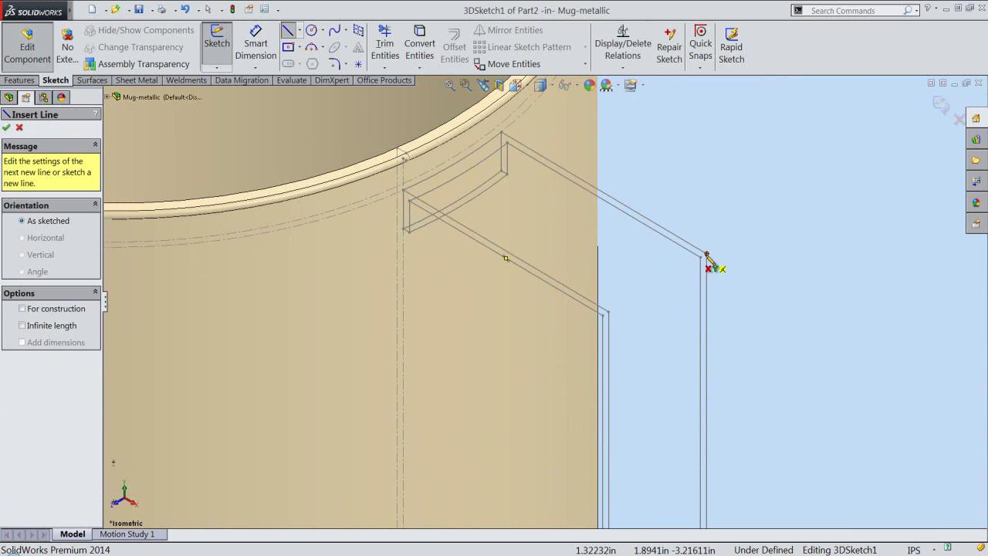
{"action": "left_click", "coordinate": [706, 254]}
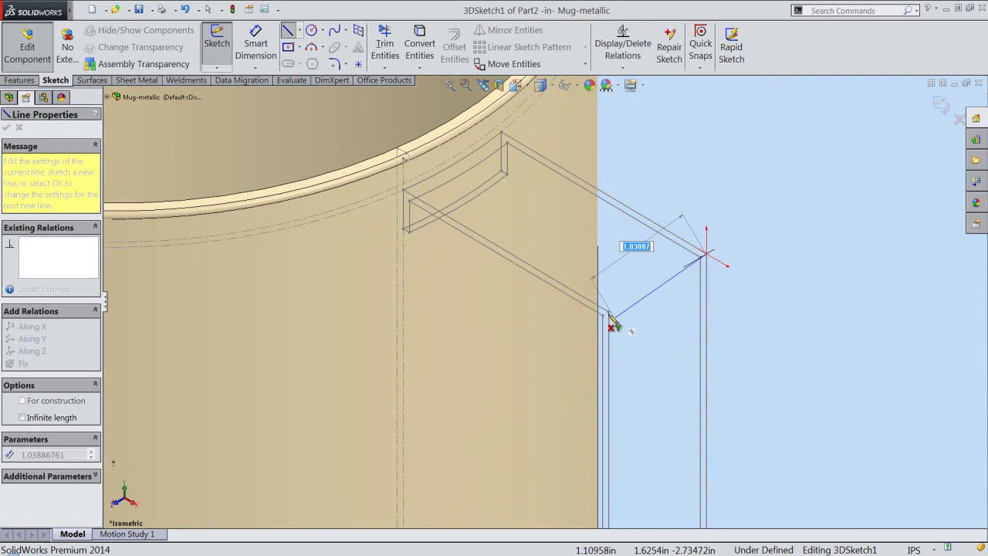
- End the line at the opposite handle corner and close 3DSketch1
{"action": "scroll", "coordinate": [610, 319], "scroll_direction": "down", "scroll_amount": 1}
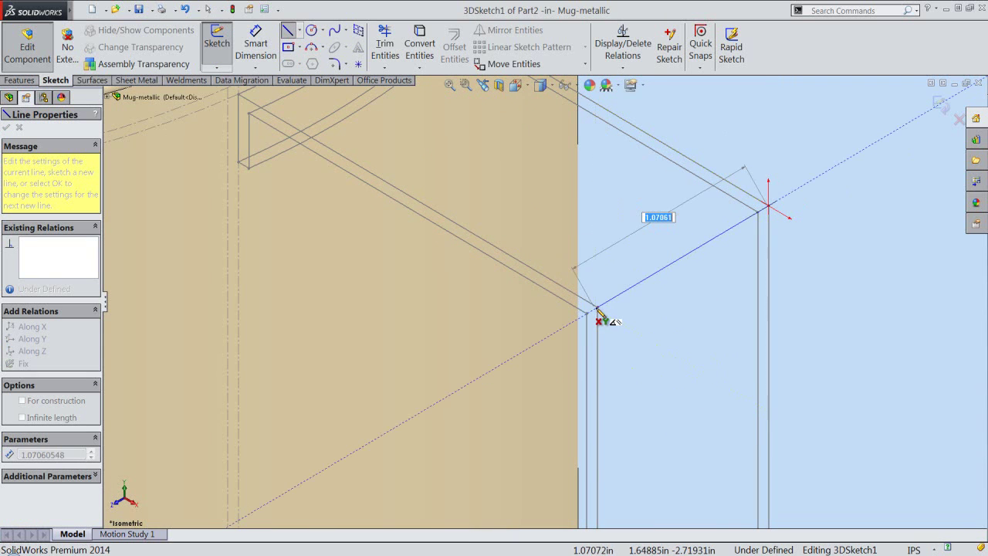
{"action": "middle_click_drag", "start_coordinate": [618, 315], "coordinate": [629, 313]}
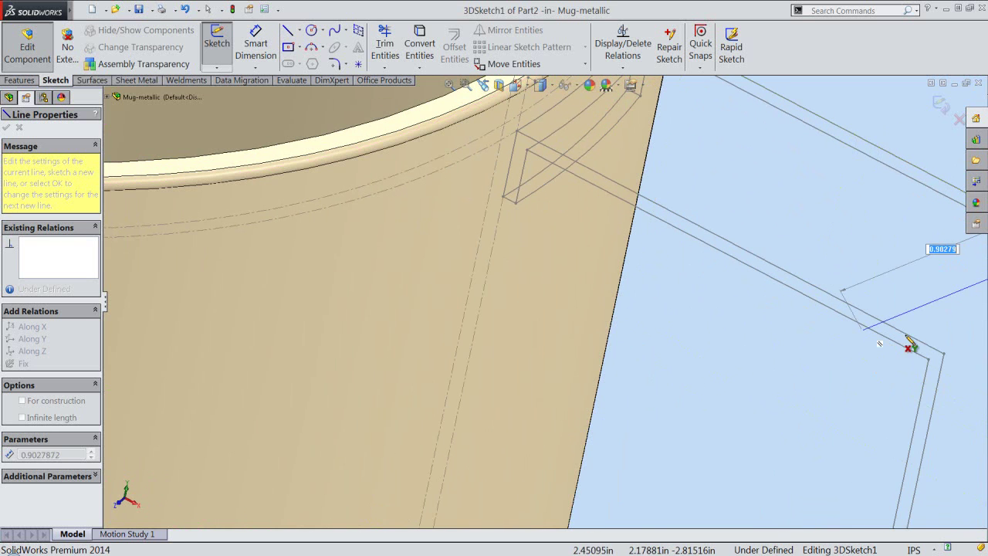
{"action": "left_click", "coordinate": [944, 354]}
{"action": "middle_click_drag", "start_coordinate": [877, 393], "coordinate": [855, 379]}
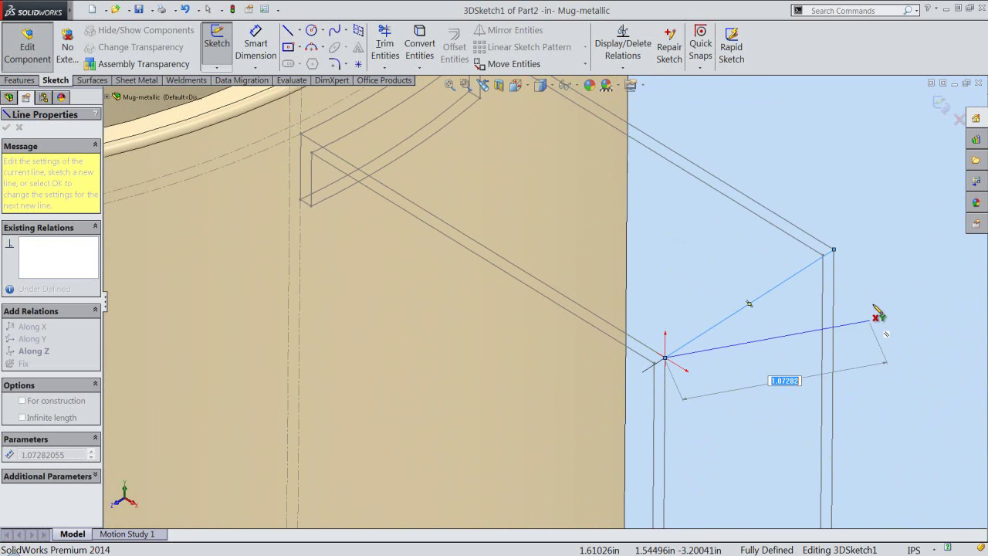
{"action": "right_click", "coordinate": [891, 251]}
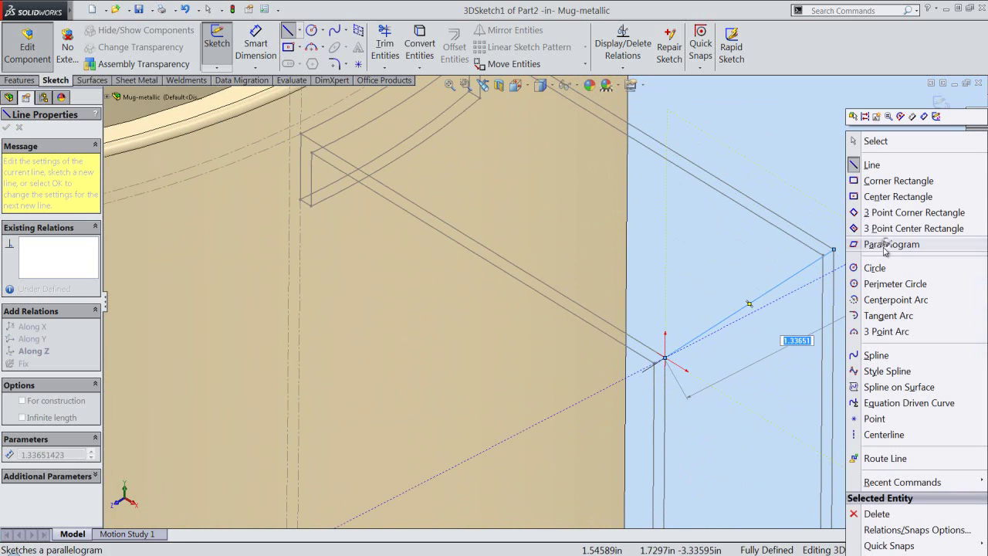
{"action": "left_click", "coordinate": [883, 142]}
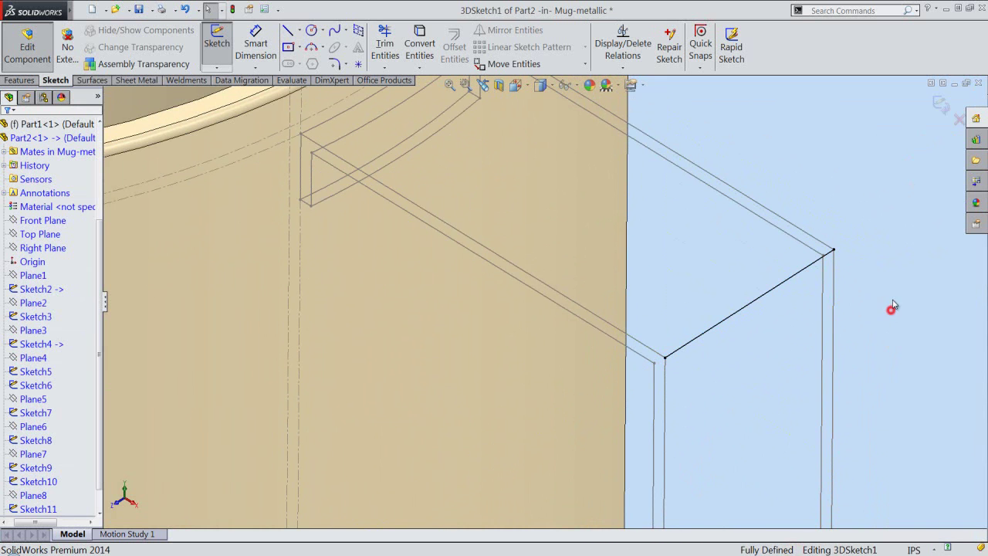
{"action": "left_click", "coordinate": [940, 108]}
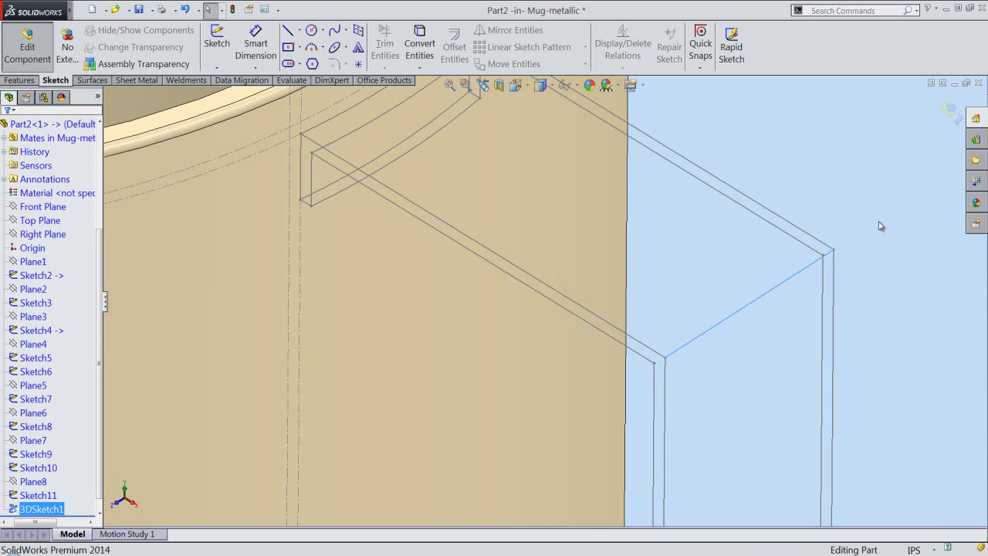
{"action": "left_click", "coordinate": [877, 223]}
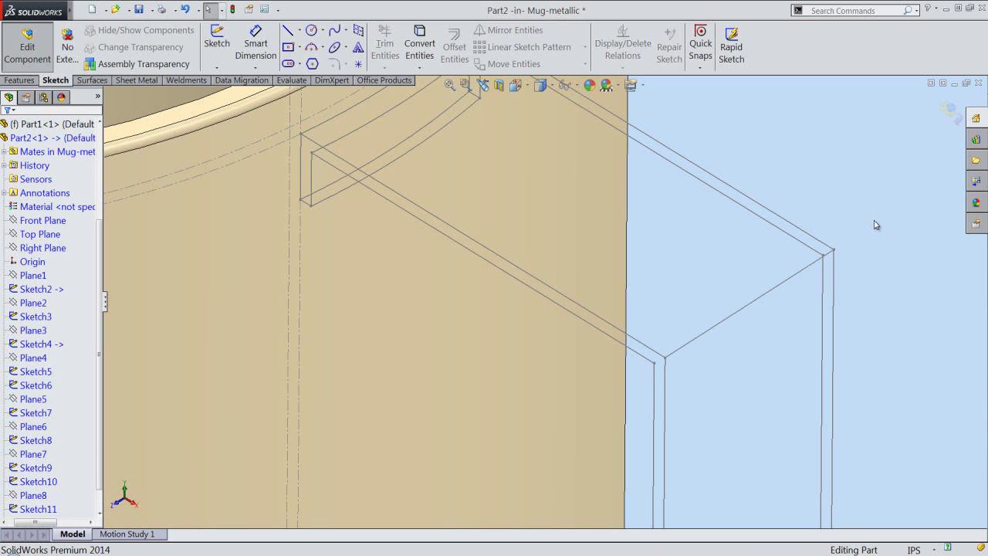
{"action": "right_click", "coordinate": [875, 221]}
{"action": "mouse_move", "coordinate": [846, 436]}
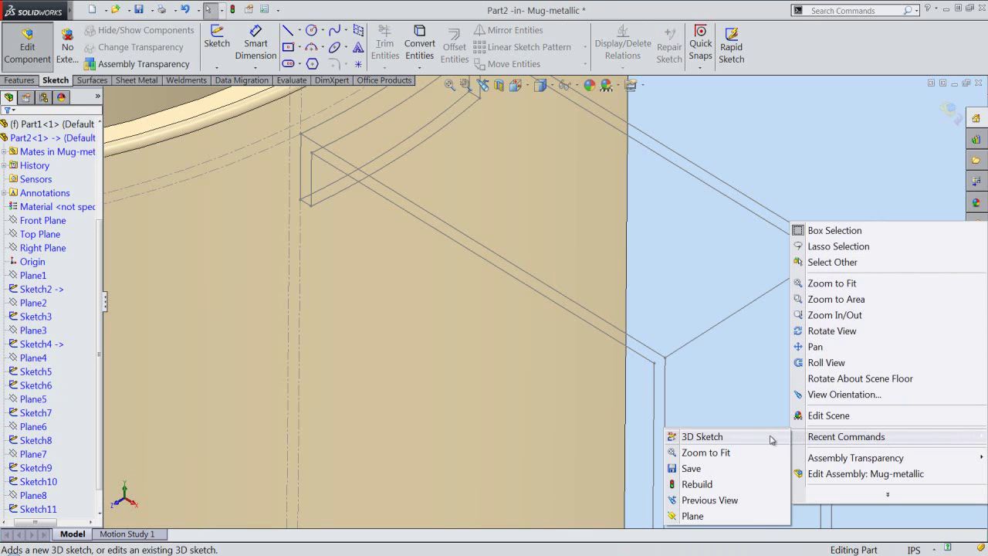
- Start a second 3D sketch with the Line tool, framing the handle's inner corners
{"action": "left_click", "coordinate": [723, 436]}
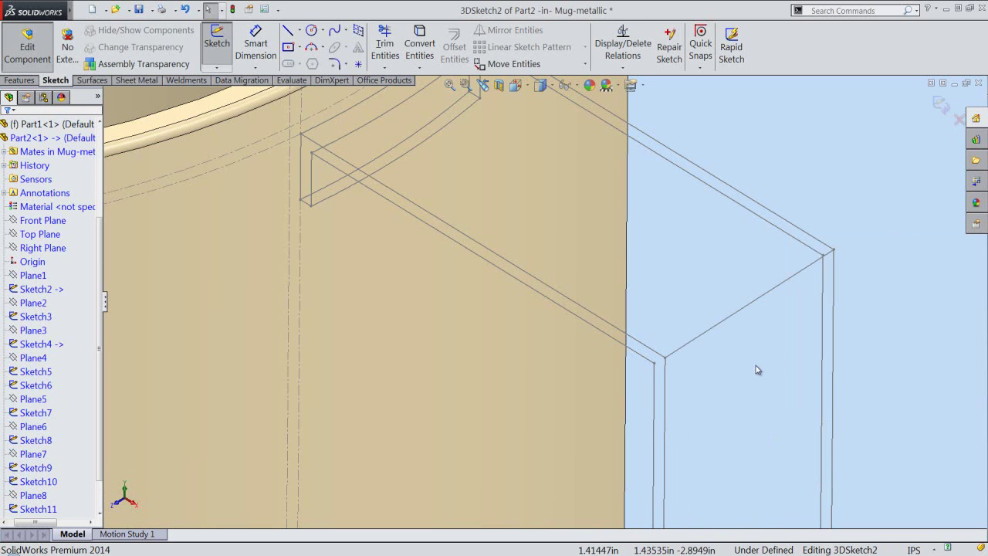
{"action": "right_click", "coordinate": [757, 369]}
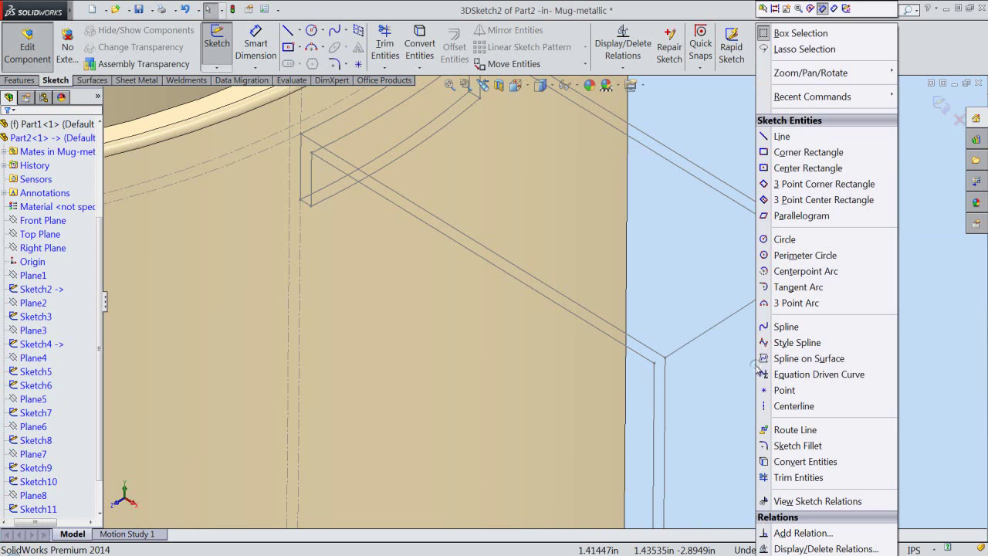
{"action": "left_click", "coordinate": [782, 137]}
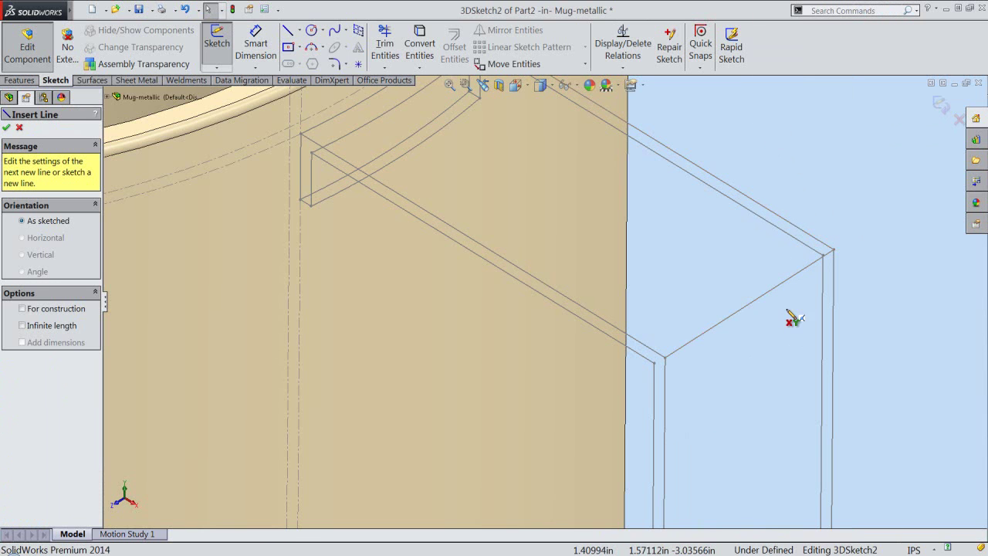
{"action": "middle_click_drag", "start_coordinate": [789, 319], "coordinate": [796, 316]}
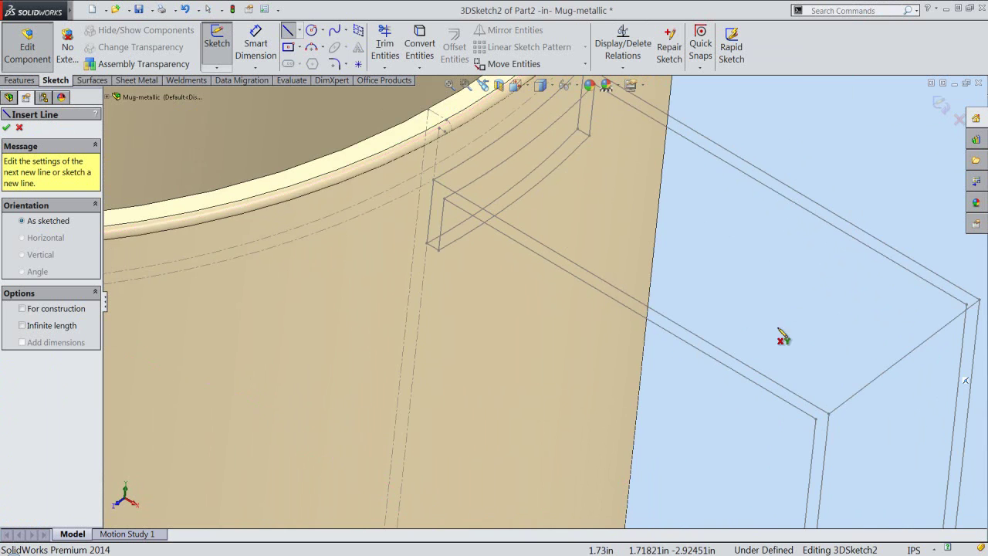
{"action": "scroll", "coordinate": [776, 335], "scroll_direction": "up", "scroll_amount": 2}
{"action": "scroll", "coordinate": [710, 313], "scroll_direction": "up", "scroll_amount": 2}
{"action": "scroll", "coordinate": [726, 324], "scroll_direction": "down", "scroll_amount": 1}
{"action": "scroll", "coordinate": [730, 326], "scroll_direction": "down", "scroll_amount": 1}
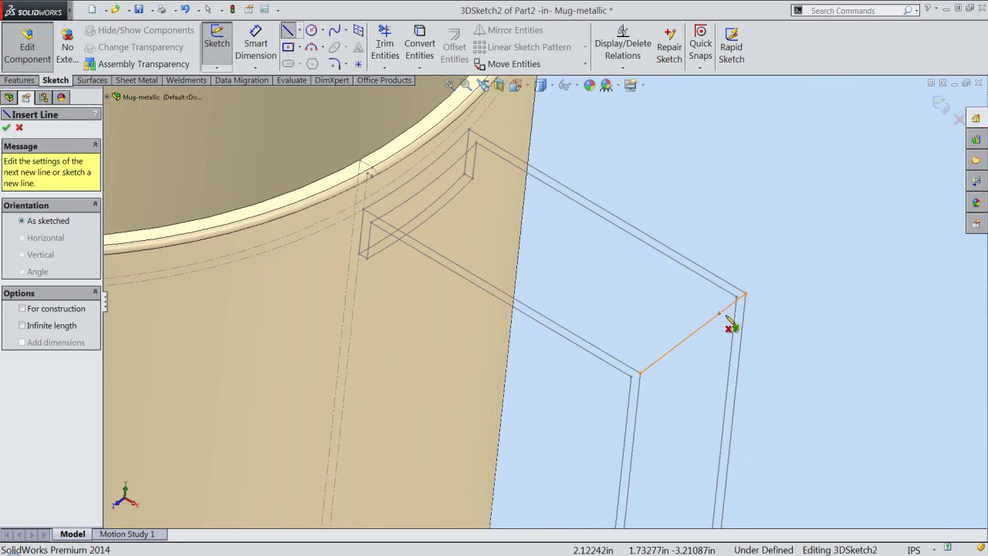
{"action": "scroll", "coordinate": [721, 315], "scroll_direction": "down", "scroll_amount": 1}
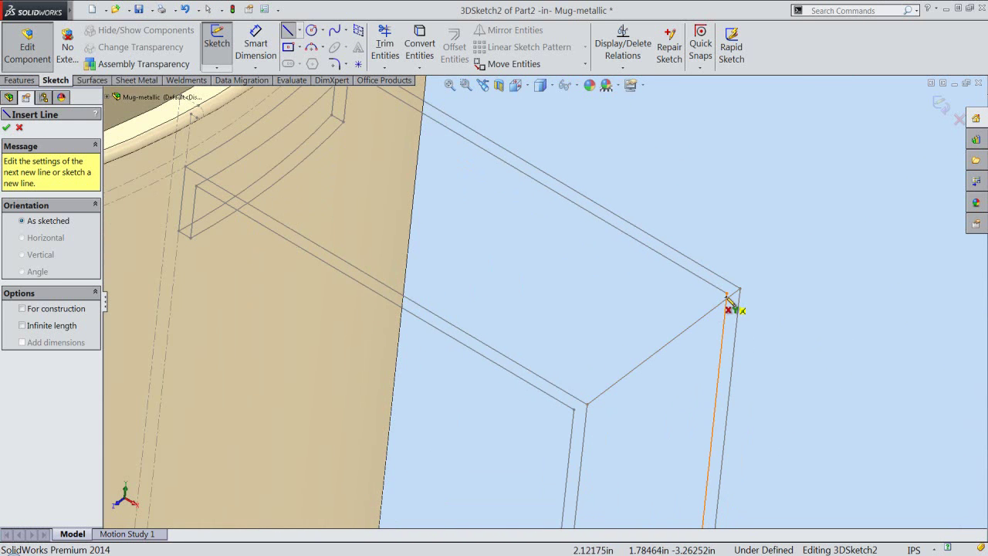
- Draw a line joining the handle's two inner corners and close 3DSketch2
{"action": "left_click", "coordinate": [727, 294]}
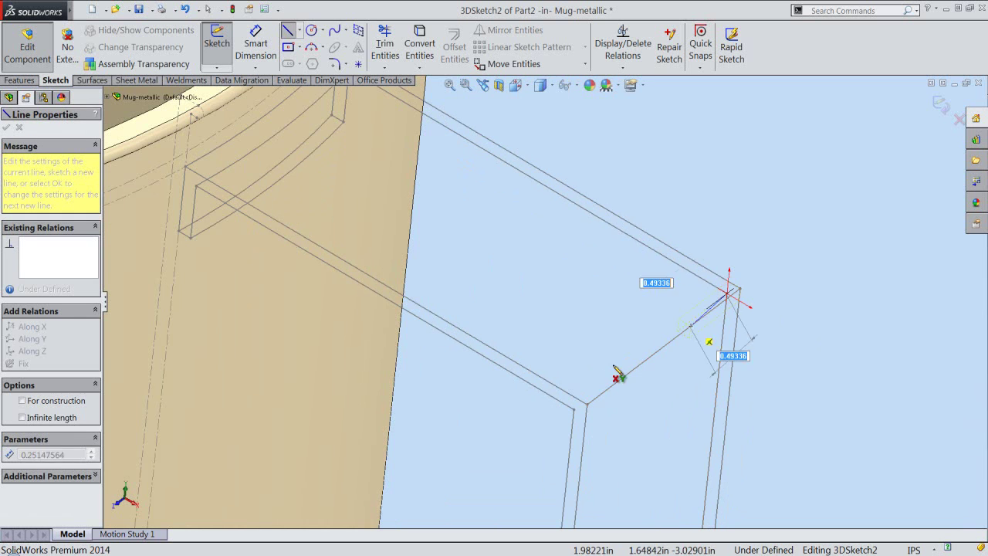
{"action": "left_click", "coordinate": [575, 409]}
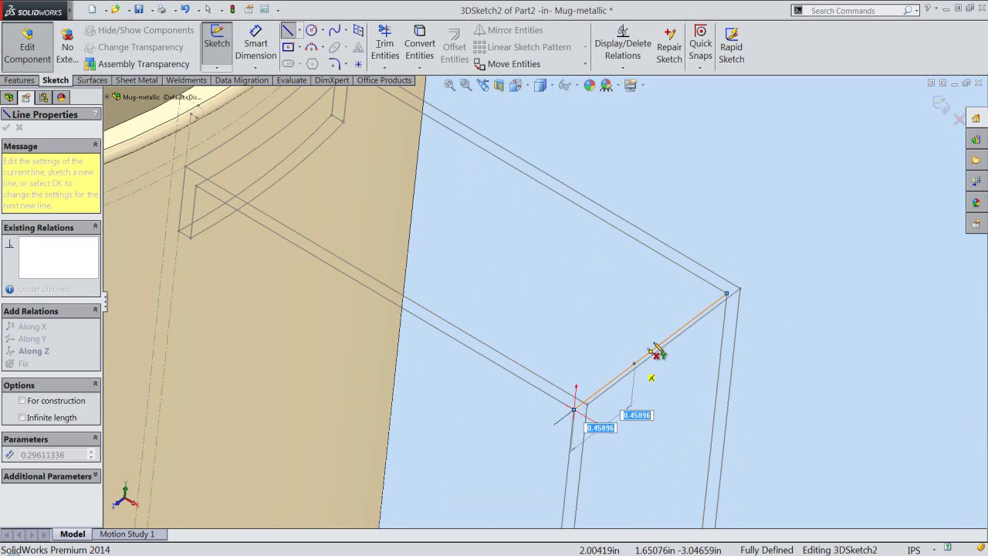
{"action": "right_click", "coordinate": [792, 257]}
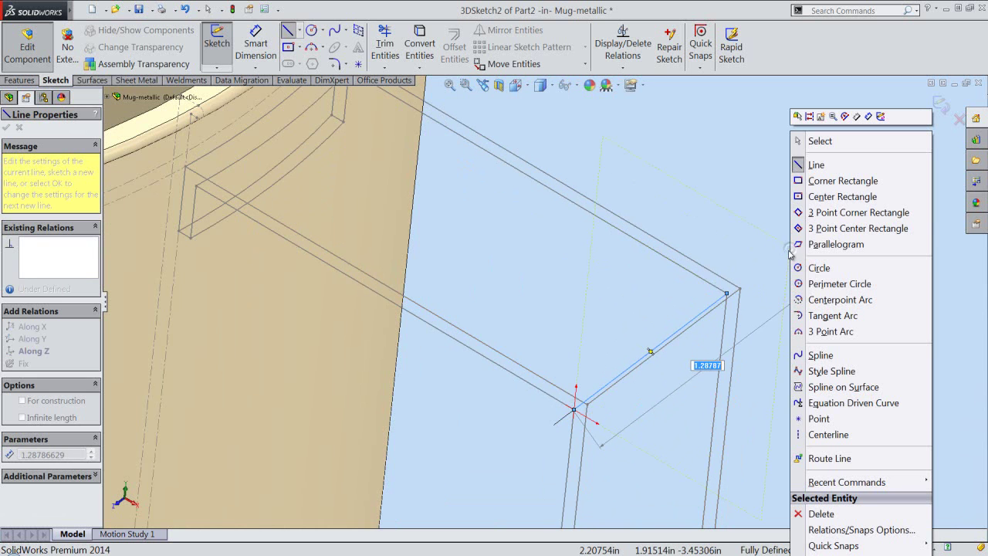
{"action": "left_click", "coordinate": [818, 142]}
{"action": "left_click", "coordinate": [790, 224]}
{"action": "middle_click_drag", "start_coordinate": [687, 428], "coordinate": [690, 404]}
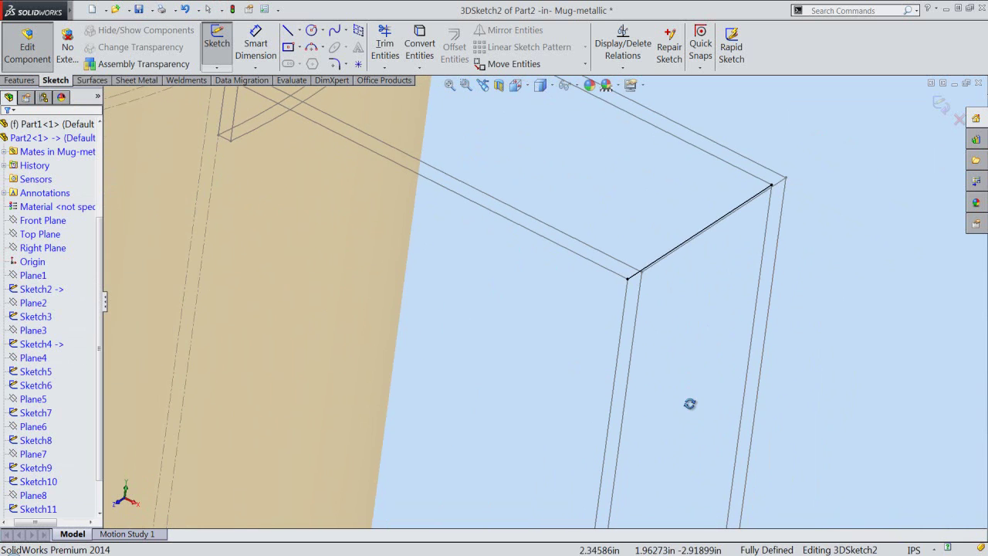
{"action": "left_click", "coordinate": [938, 108]}
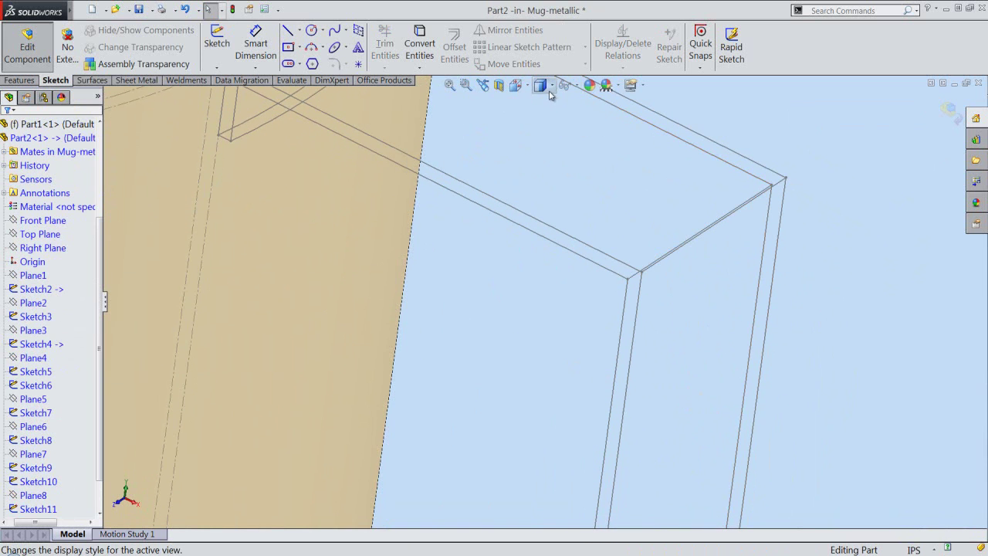
{"action": "left_click", "coordinate": [525, 91]}
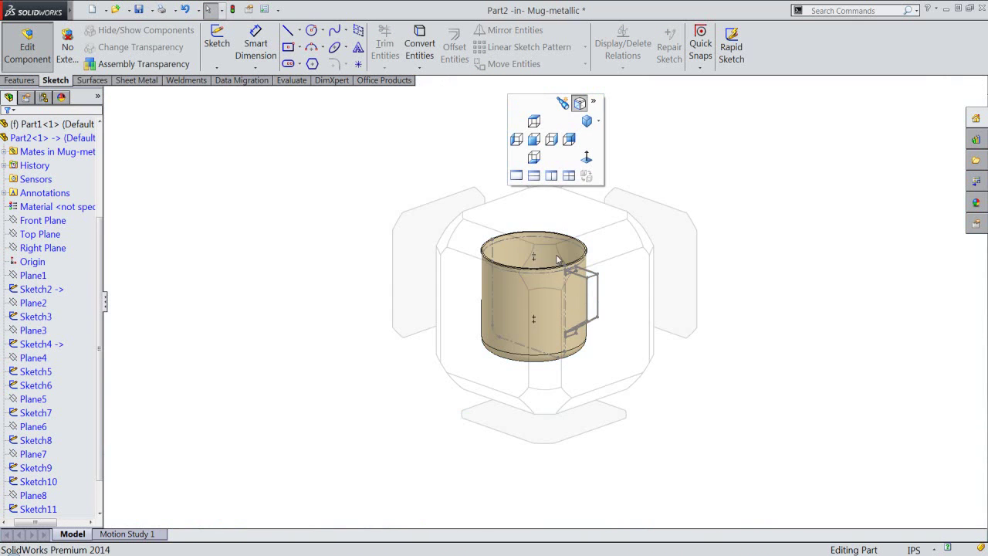
- Switch to the isometric view and rebuild the model
{"action": "left_click", "coordinate": [552, 285]}
{"action": "scroll", "coordinate": [622, 320], "scroll_direction": "down", "scroll_amount": 2}
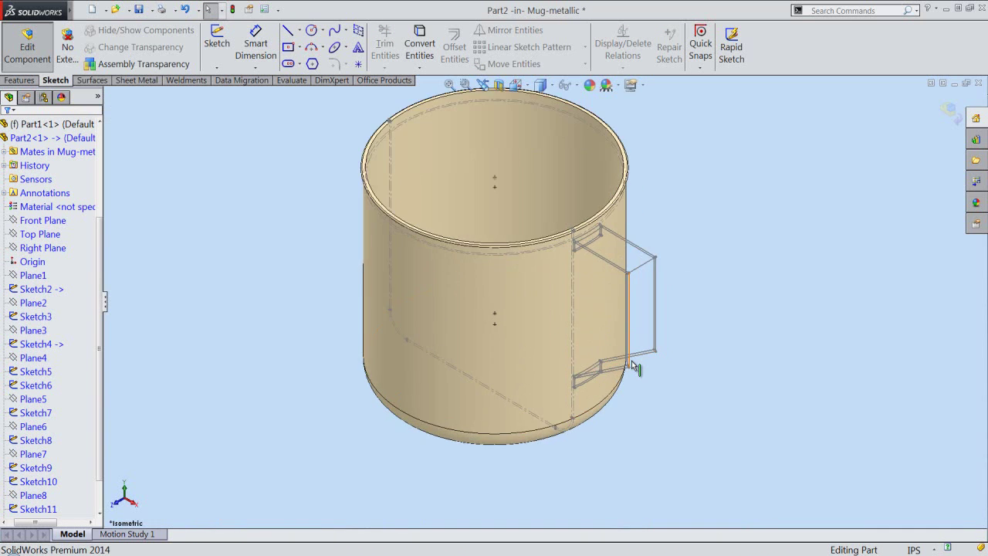
{"action": "scroll", "coordinate": [618, 339], "scroll_direction": "down", "scroll_amount": 2}
{"action": "scroll", "coordinate": [609, 357], "scroll_direction": "down", "scroll_amount": 3}
{"action": "scroll", "coordinate": [609, 357], "scroll_direction": "down", "scroll_amount": 3}
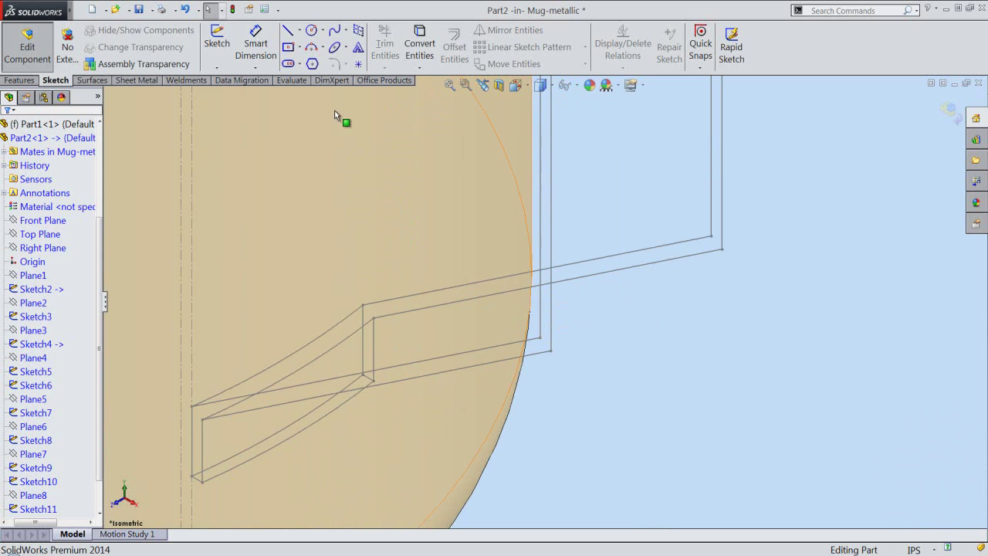
{"action": "left_click", "coordinate": [231, 10]}
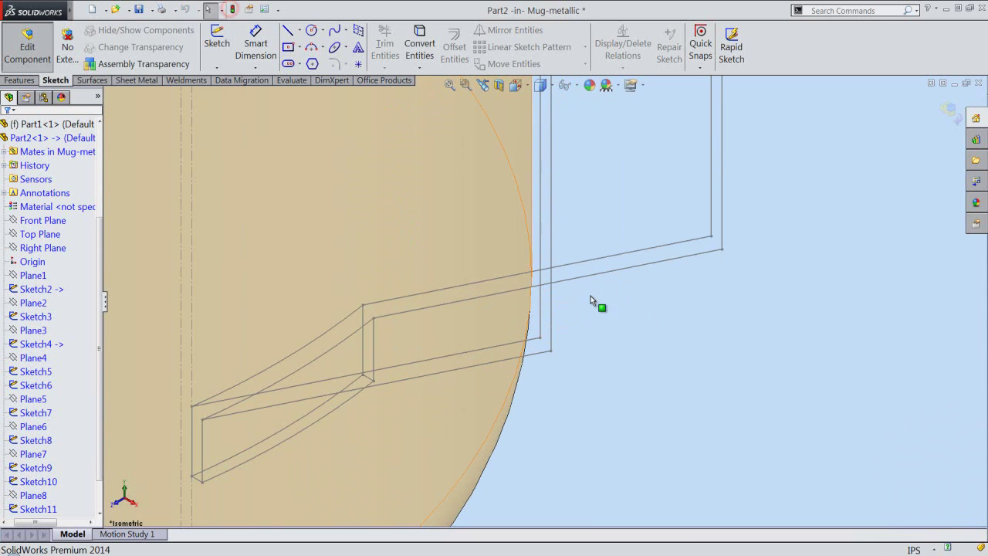
- In a new 3D sketch, draw a diagonal from the inner lower rail's end to the upright's corner
{"action": "right_click", "coordinate": [677, 290]}
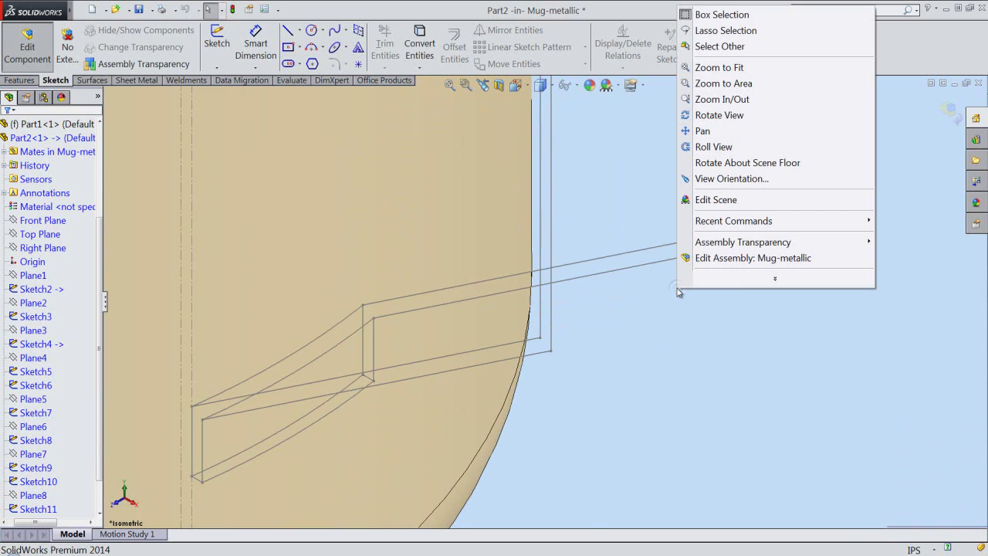
{"action": "mouse_move", "coordinate": [733, 221]}
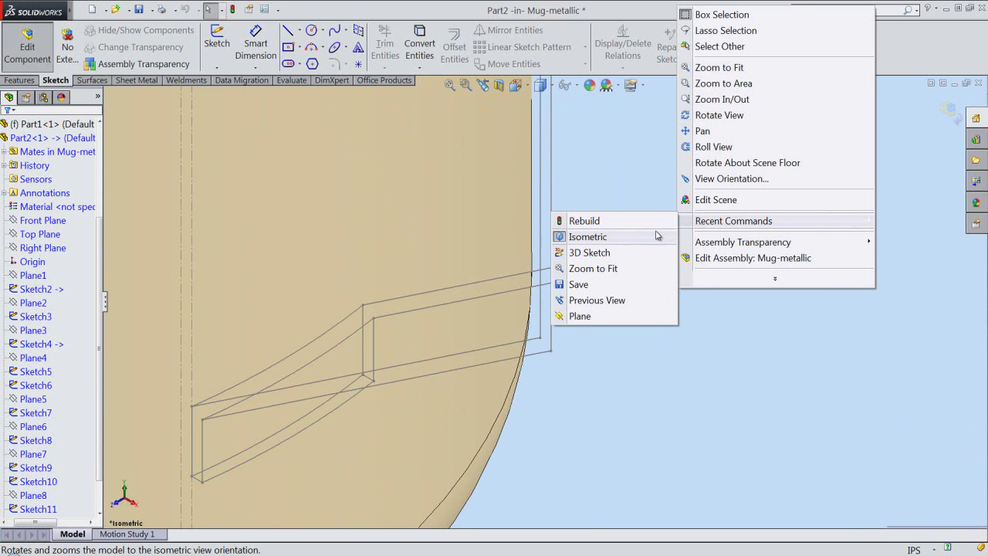
{"action": "left_click", "coordinate": [602, 256]}
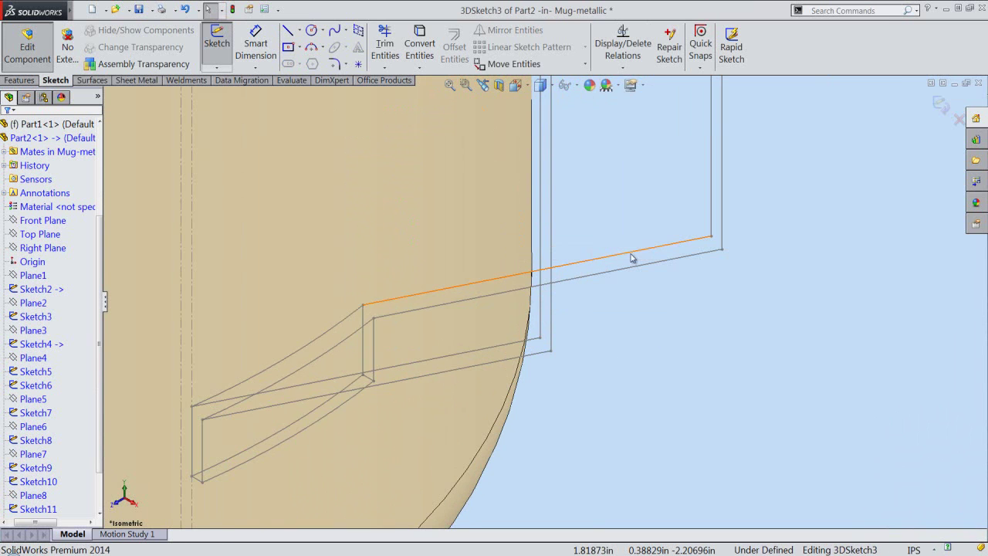
{"action": "right_click", "coordinate": [761, 282]}
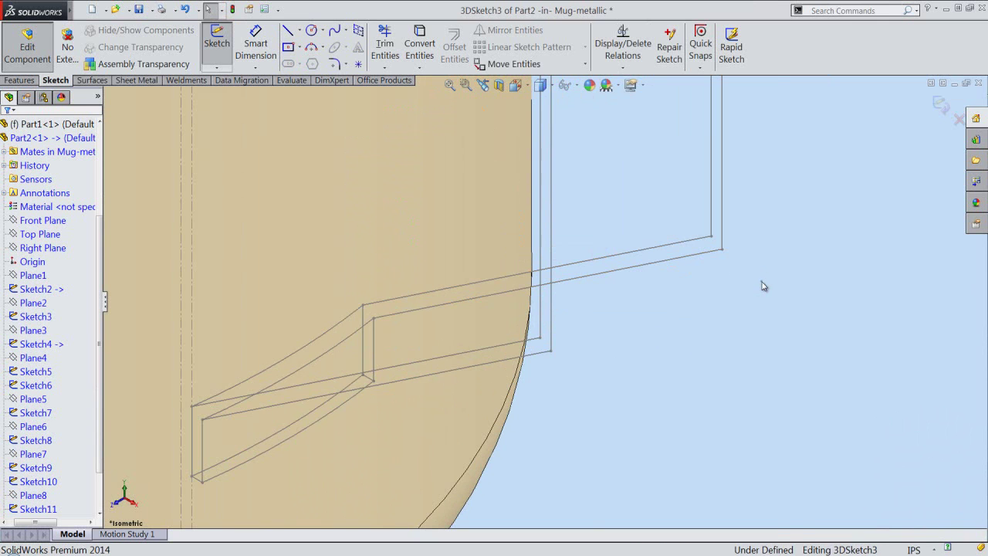
{"action": "left_click", "coordinate": [788, 137]}
{"action": "left_click", "coordinate": [712, 237]}
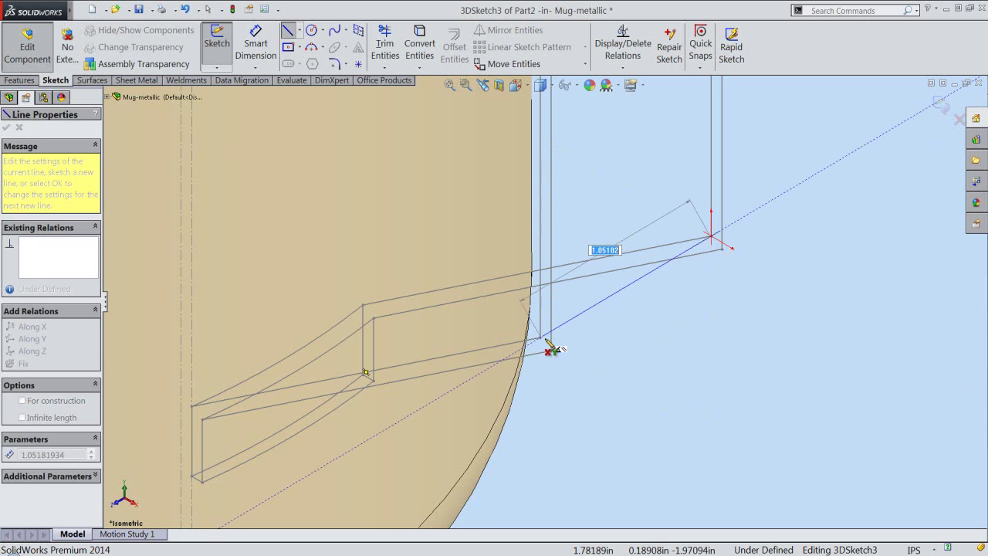
{"action": "middle_click_drag", "start_coordinate": [554, 345], "coordinate": [557, 346]}
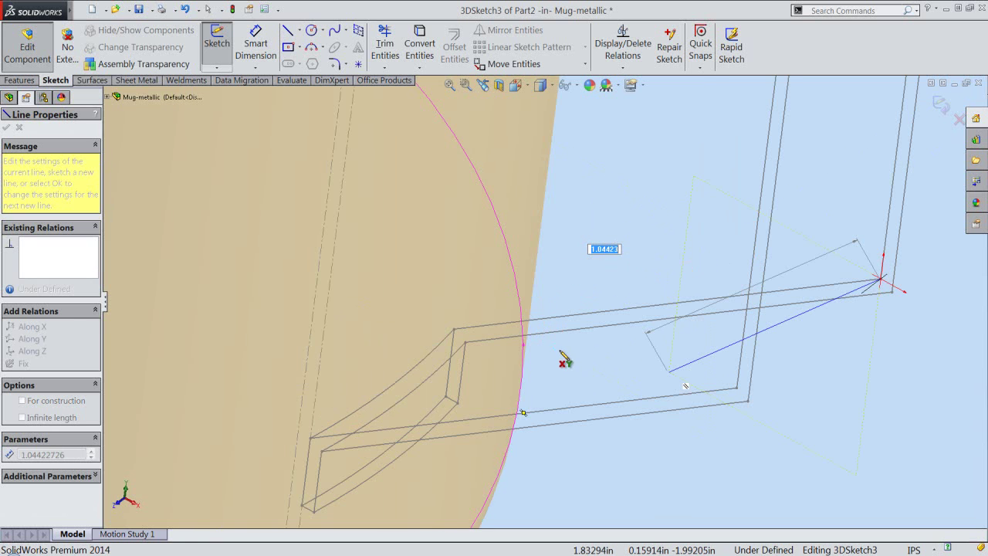
{"action": "left_click", "coordinate": [736, 388]}
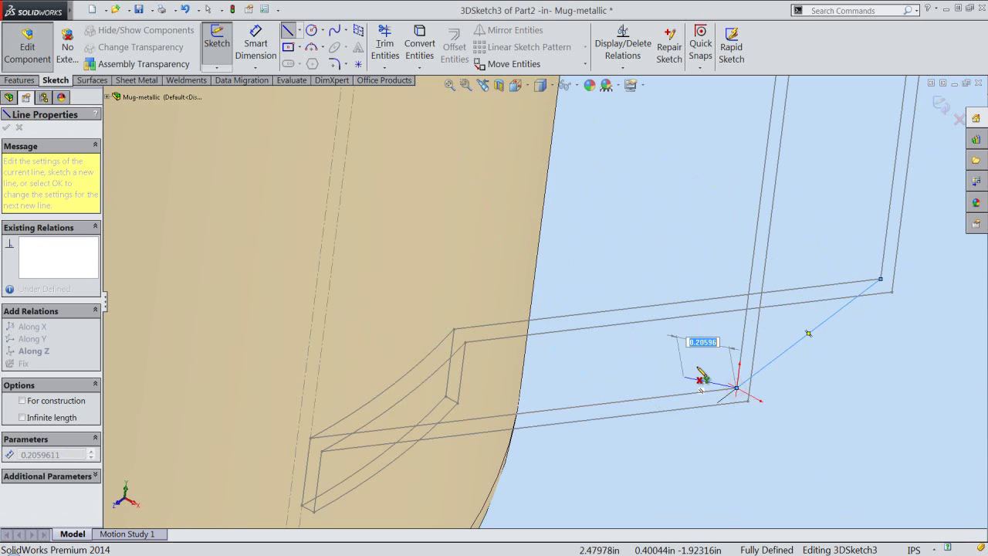
{"action": "right_click", "coordinate": [714, 364]}
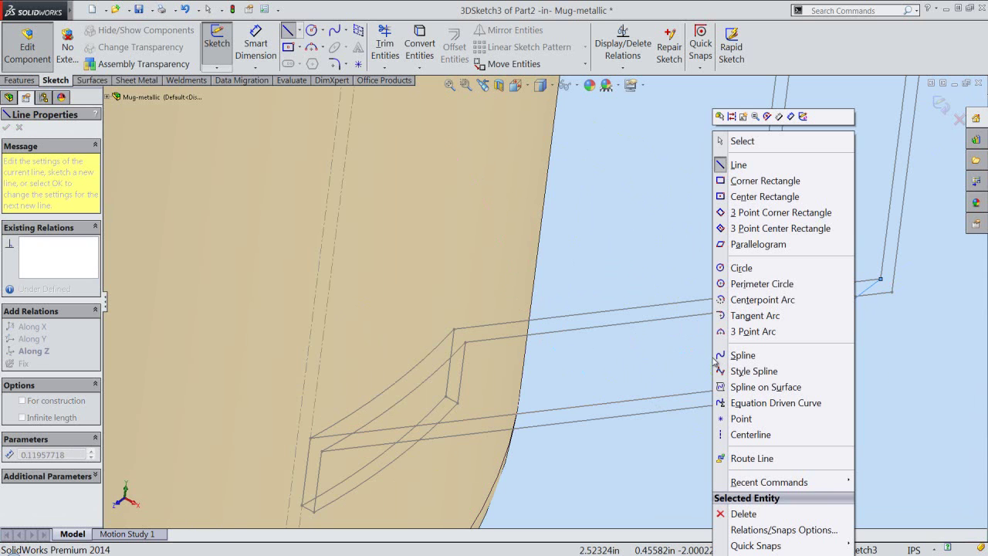
{"action": "left_click", "coordinate": [747, 147]}
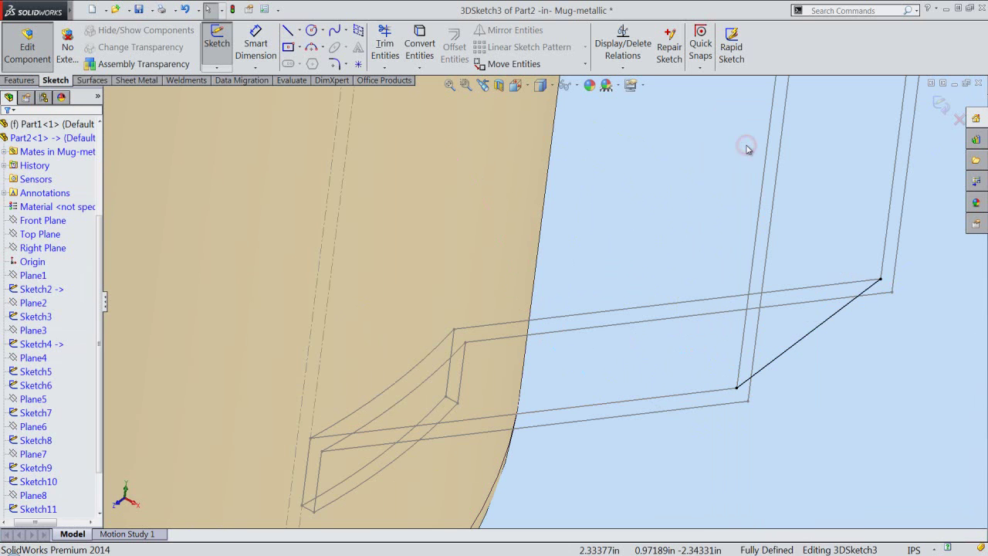
{"action": "left_click", "coordinate": [941, 108]}
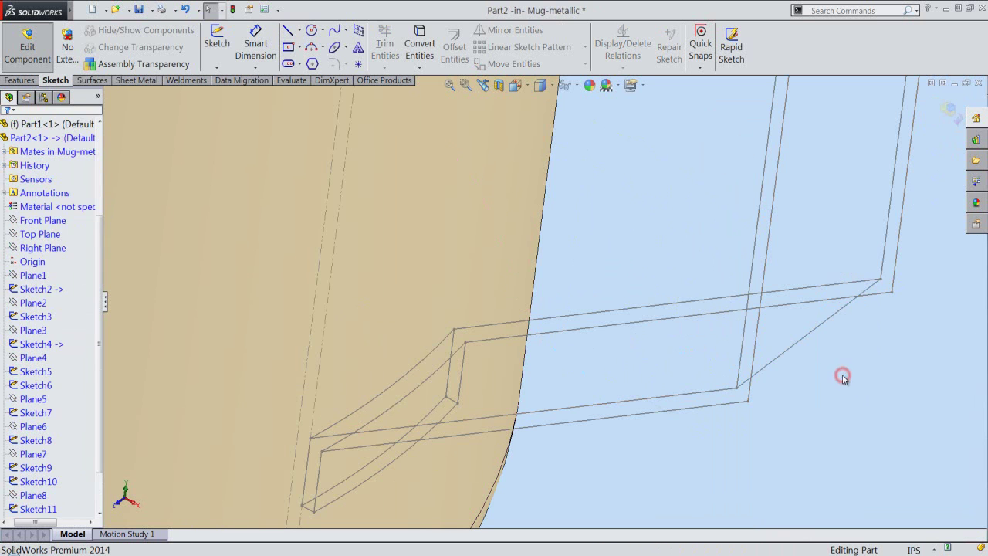
- Create 3DSketch4 with a diagonal from the upright's outer corner to the outer lower rail's end
{"action": "right_click", "coordinate": [843, 377]}
{"action": "mouse_move", "coordinate": [846, 308]}
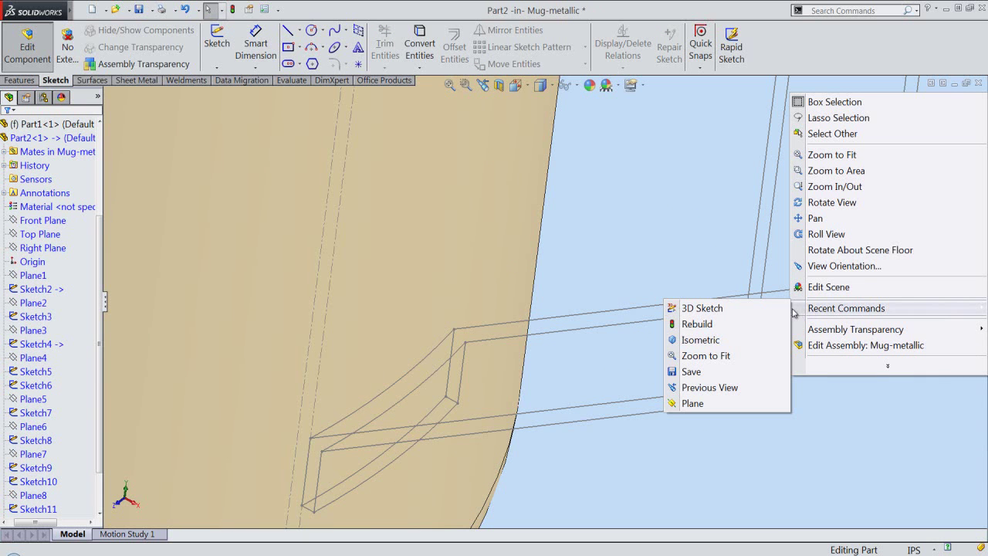
{"action": "left_click", "coordinate": [718, 309]}
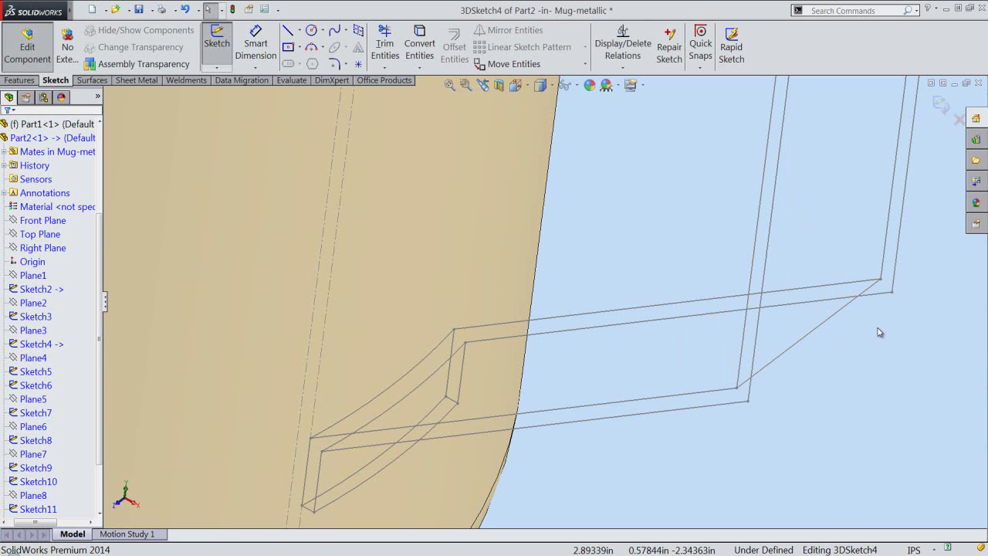
{"action": "right_click", "coordinate": [878, 332]}
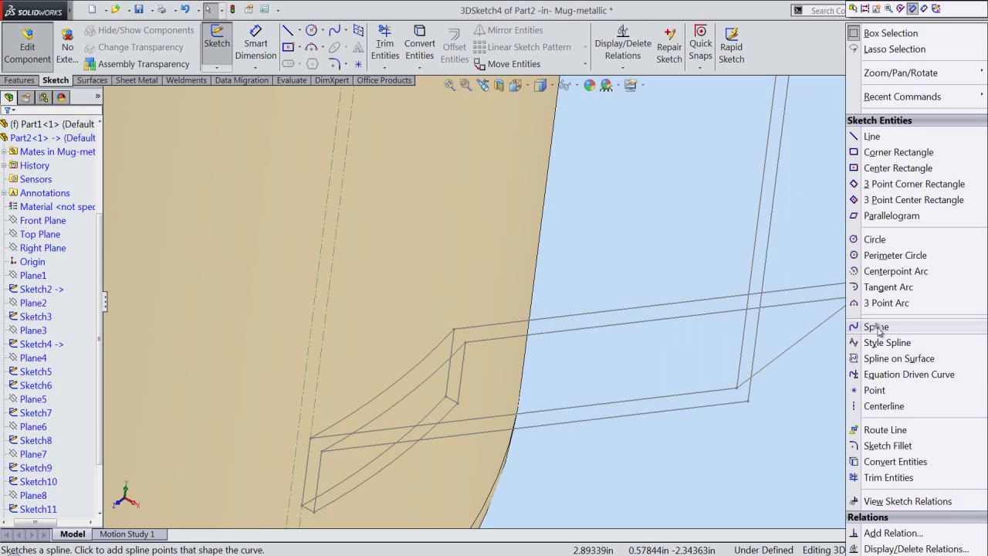
{"action": "left_click", "coordinate": [872, 136]}
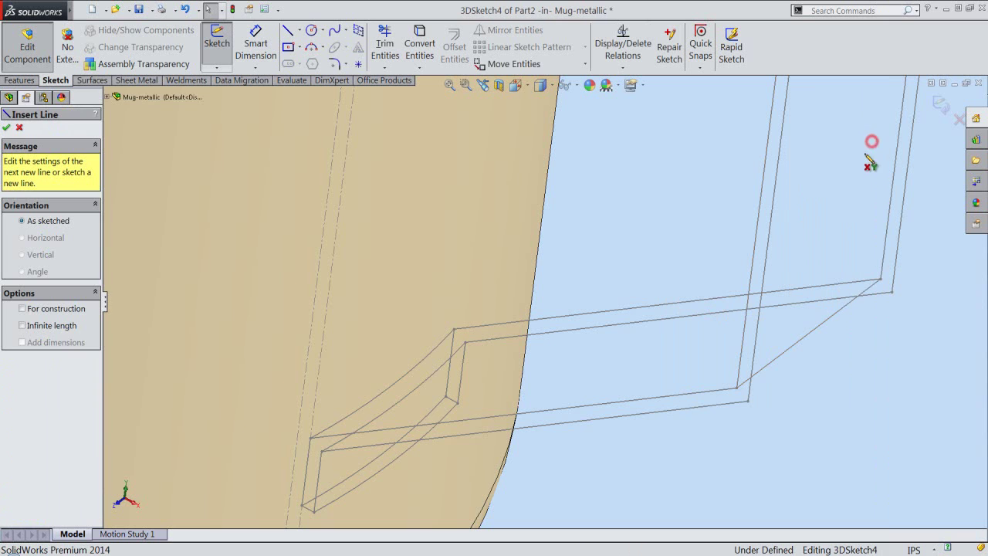
{"action": "left_click", "coordinate": [892, 293]}
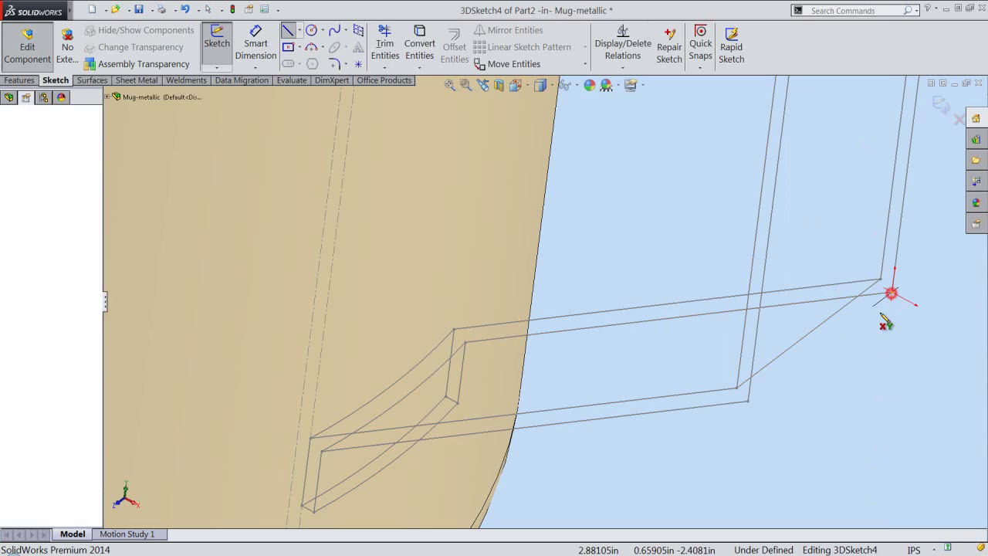
{"action": "left_click", "coordinate": [747, 403]}
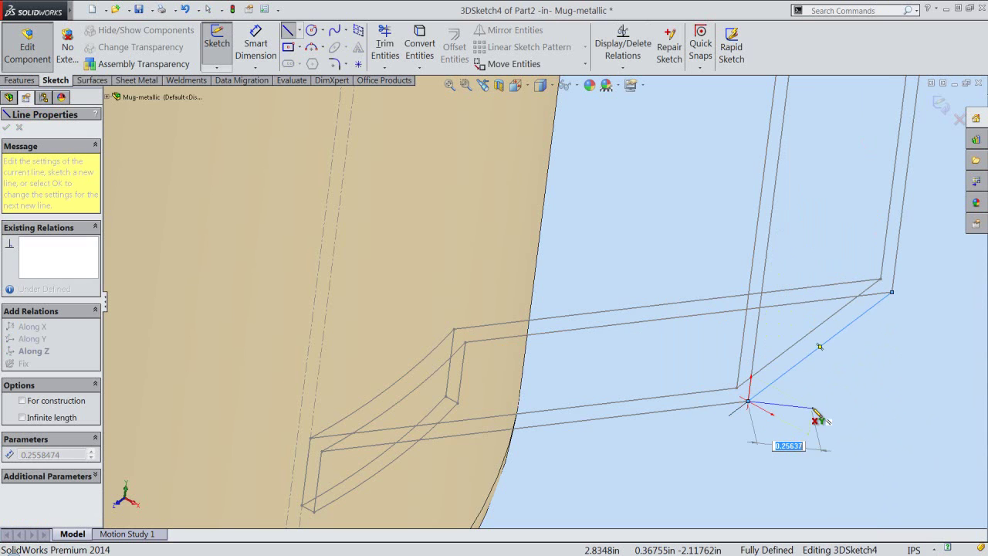
{"action": "right_click", "coordinate": [811, 408]}
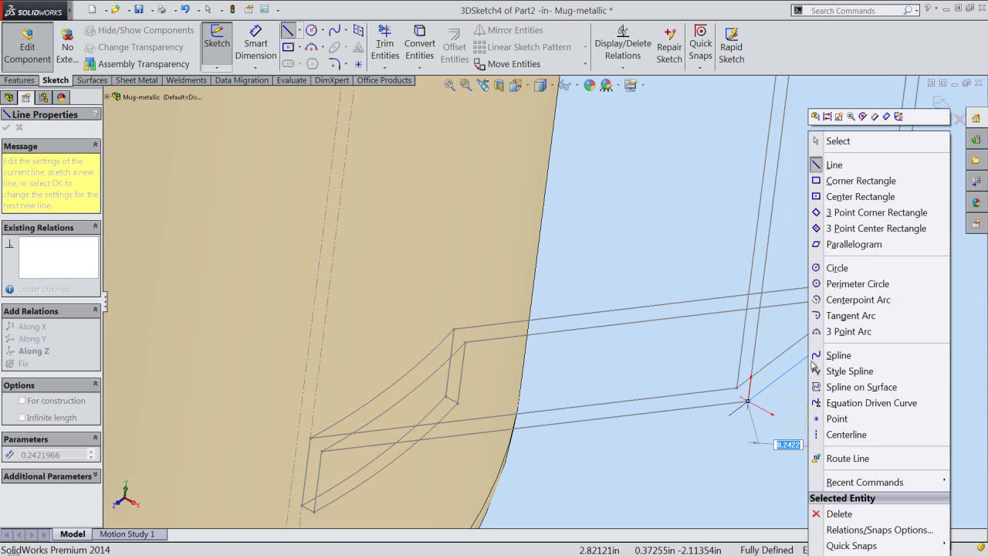
{"action": "left_click", "coordinate": [835, 140]}
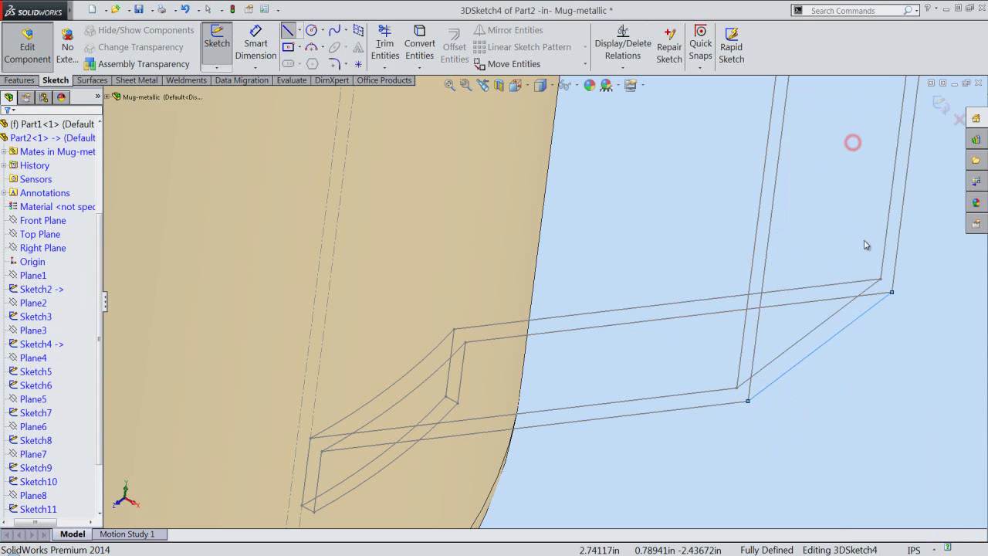
{"action": "left_click", "coordinate": [916, 342]}
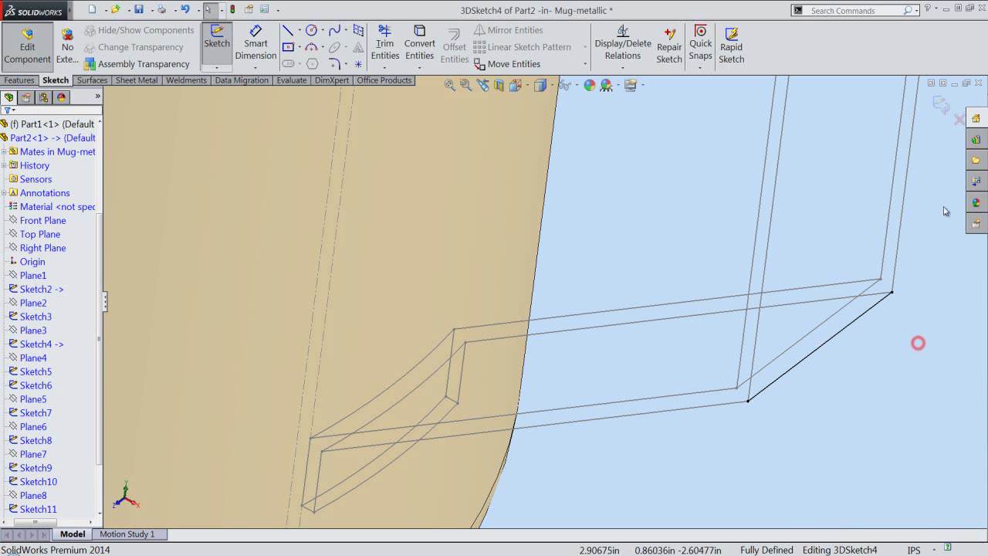
{"action": "left_click", "coordinate": [940, 106]}
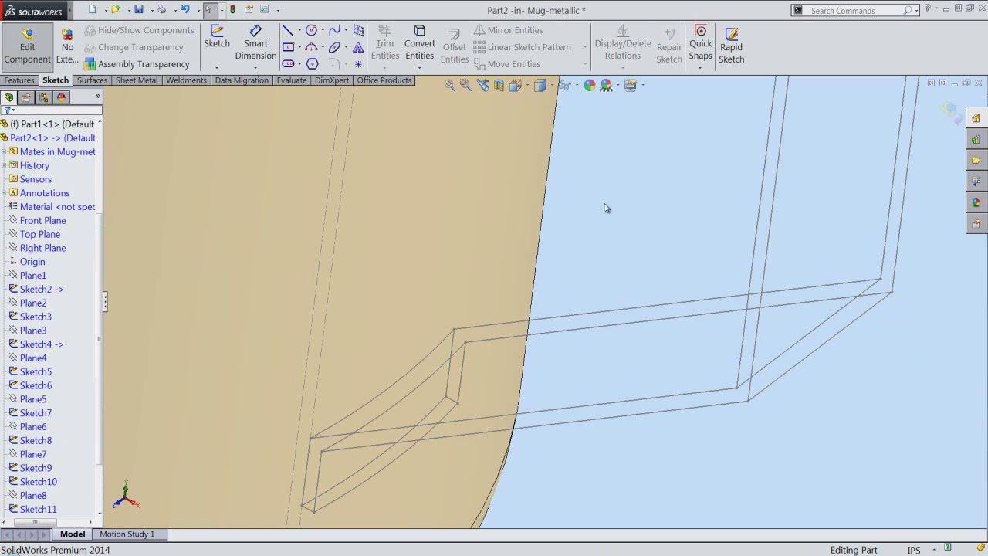
- Switch to the isometric view and save the mug part
{"action": "left_click", "coordinate": [515, 85]}
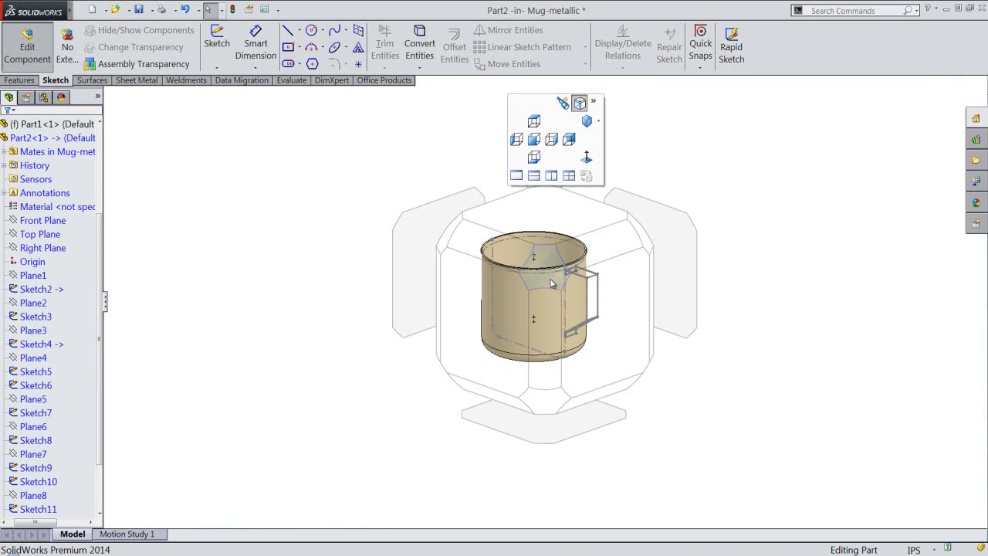
{"action": "left_click", "coordinate": [544, 280]}
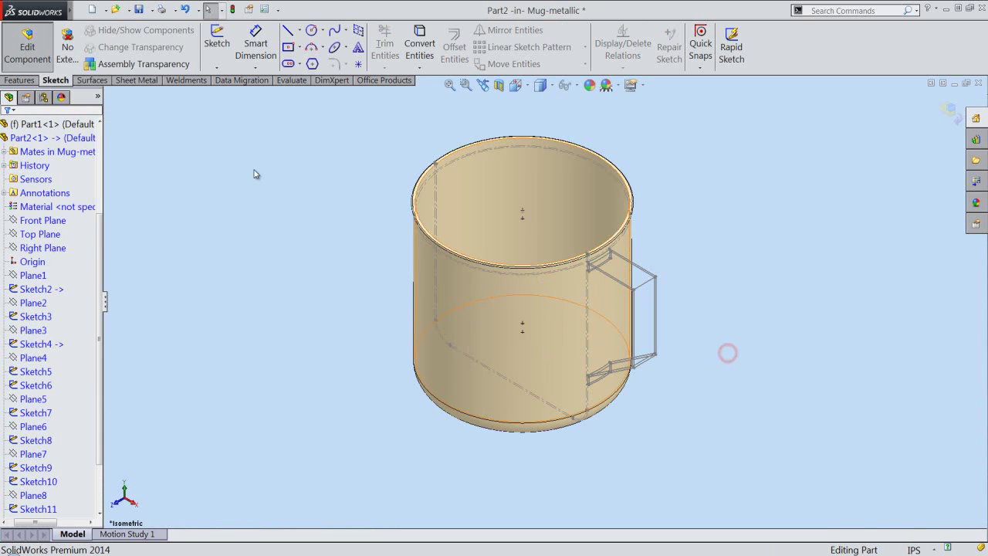
{"action": "left_click", "coordinate": [139, 11]}
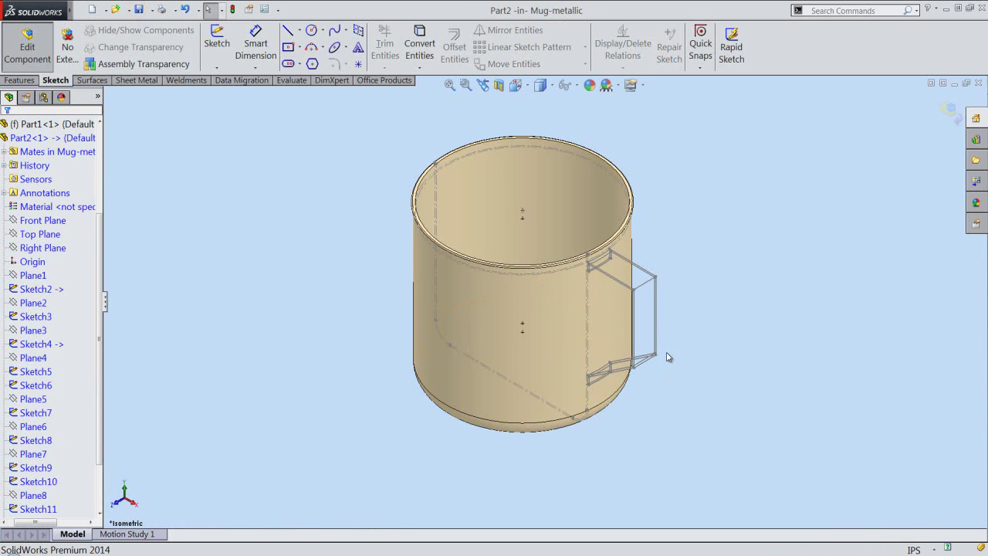
- Select Sketch2's upper handle rail line and start renaming Sketch2 in the FeatureManager
{"action": "scroll", "coordinate": [646, 287], "scroll_direction": "down", "scroll_amount": 4}
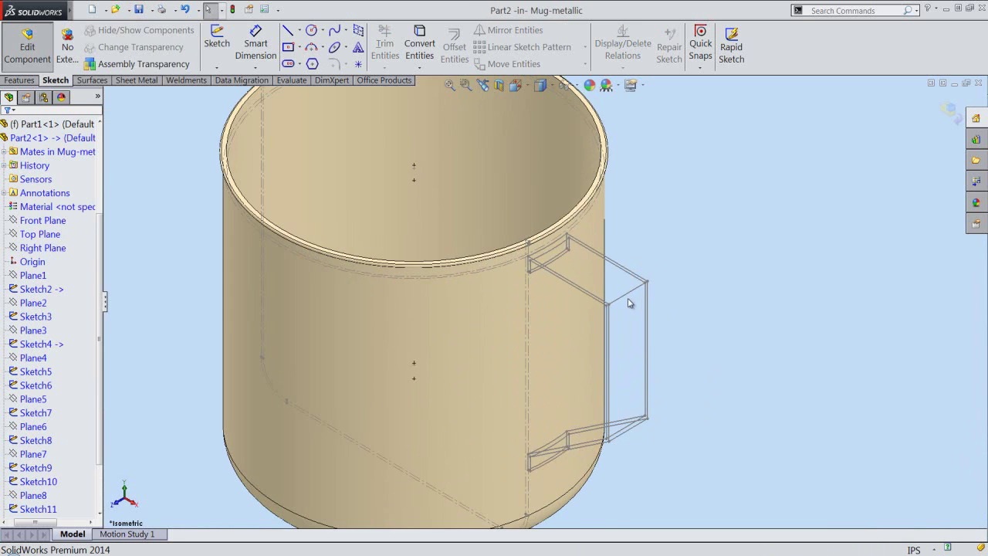
{"action": "scroll", "coordinate": [618, 305], "scroll_direction": "down", "scroll_amount": 4}
{"action": "scroll", "coordinate": [604, 320], "scroll_direction": "down", "scroll_amount": 3}
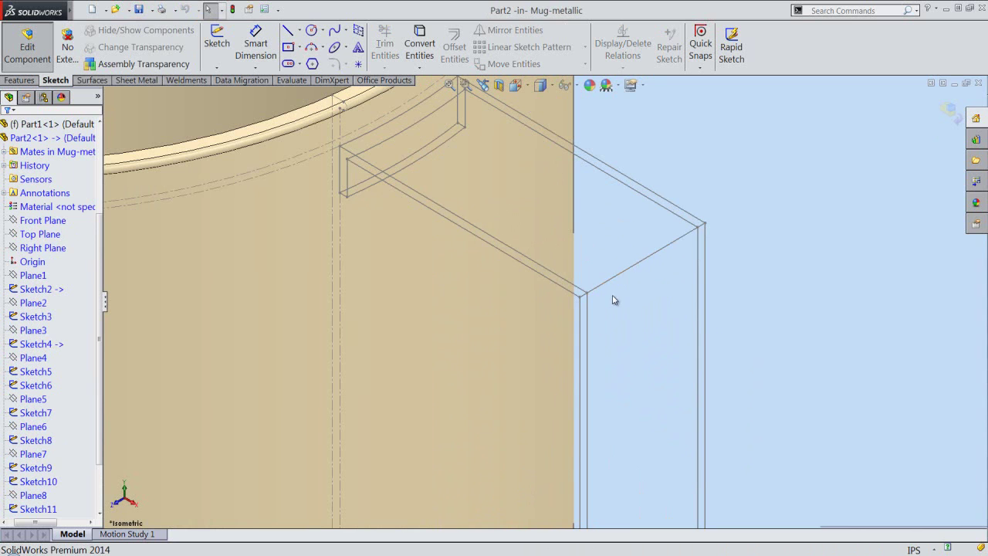
{"action": "left_click", "coordinate": [555, 285]}
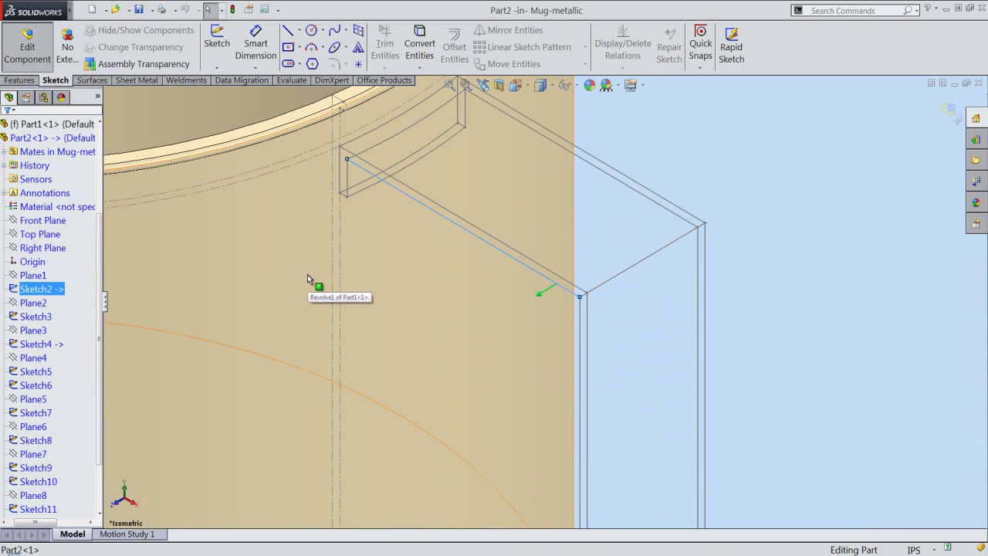
{"action": "double_click", "coordinate": [53, 290]}
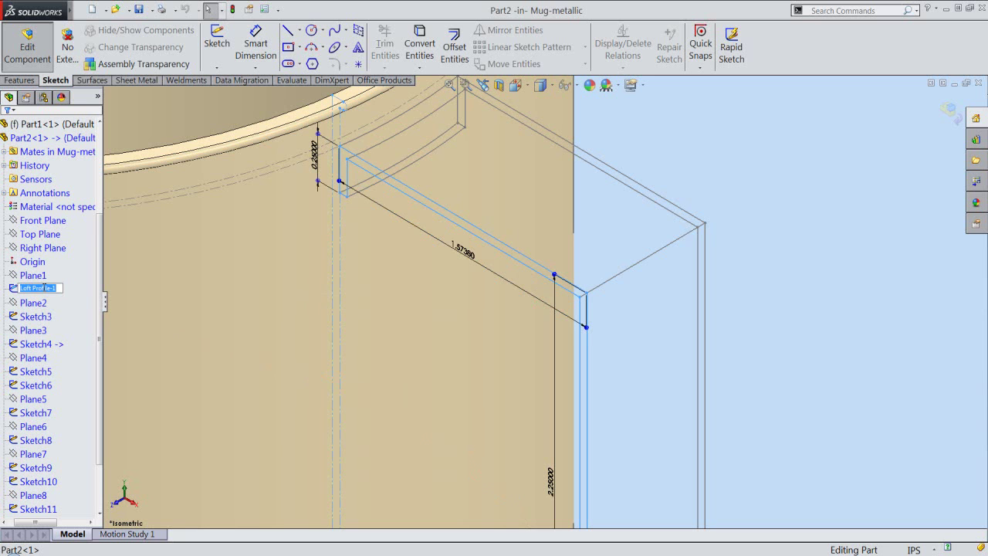
- Confirm the Loft Profile-1 name, then rename Sketch3 to Loft Profile-2
{"action": "key", "text": "Return"}
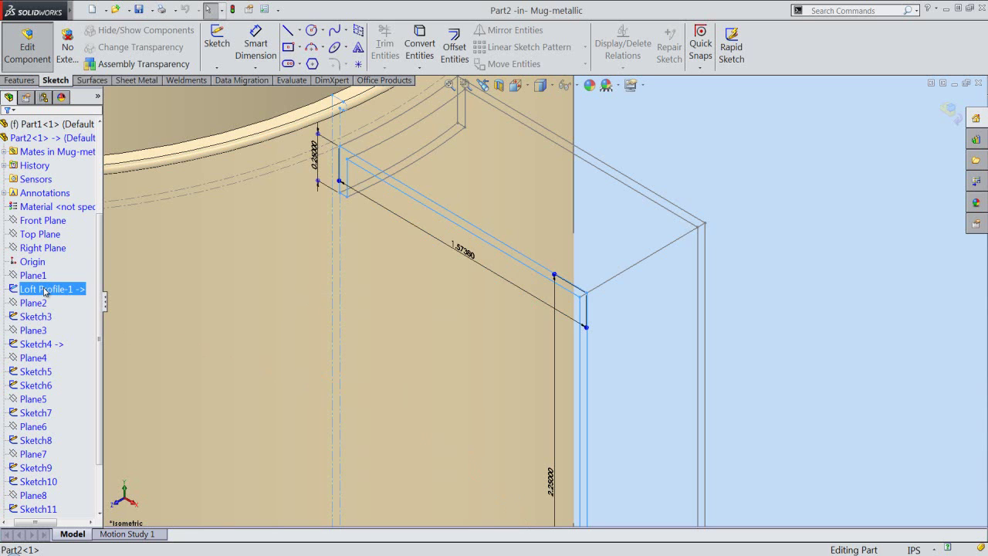
{"action": "left_click", "coordinate": [640, 340]}
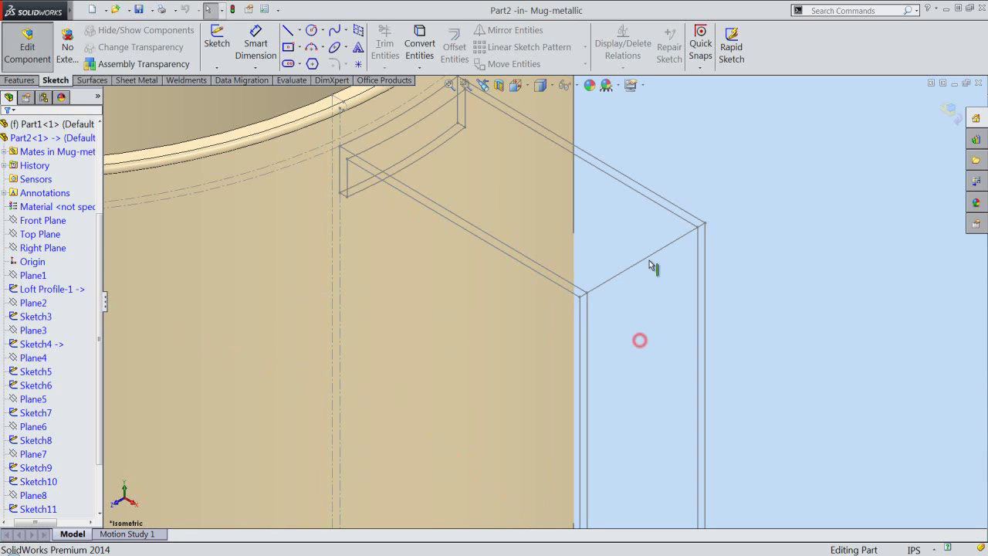
{"action": "left_click", "coordinate": [669, 204]}
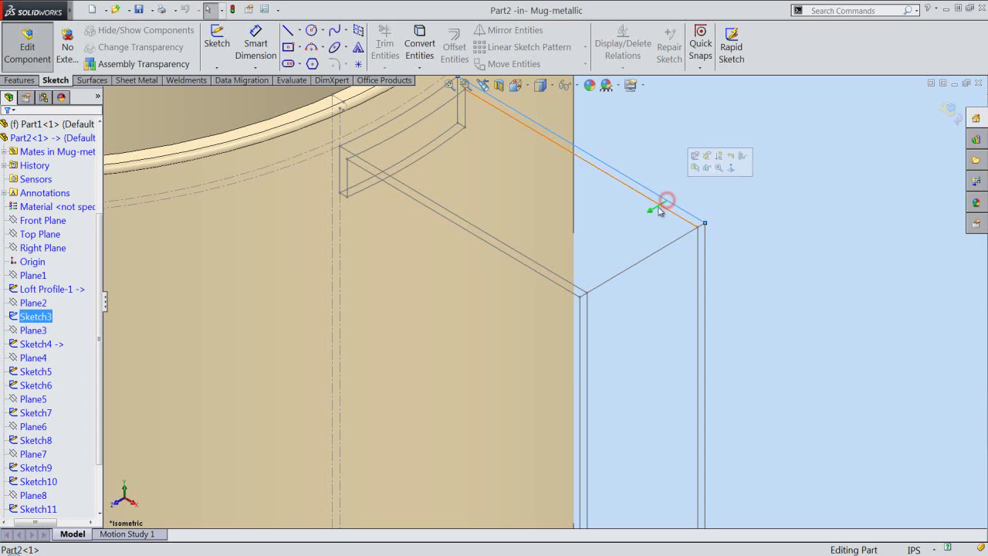
{"action": "double_click", "coordinate": [29, 318]}
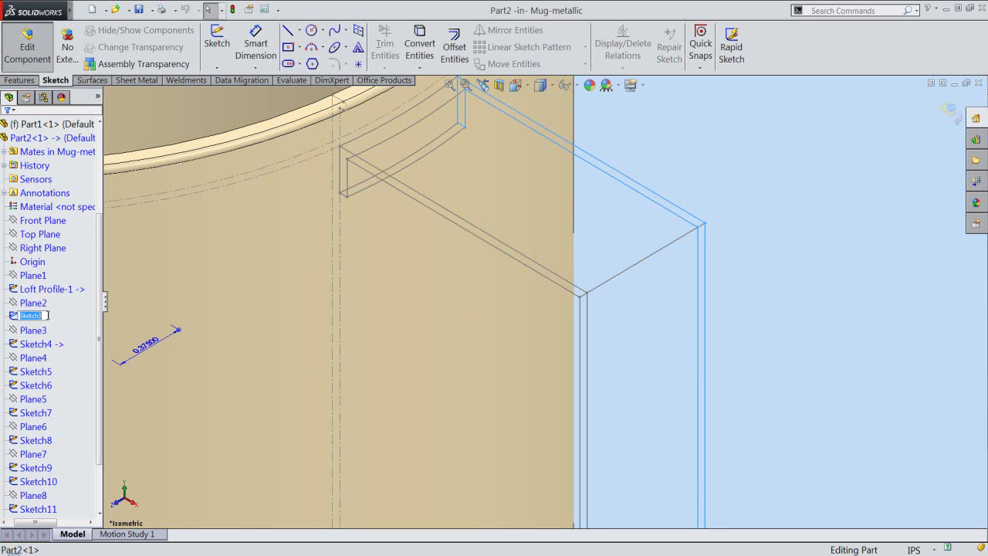
{"action": "right_click", "coordinate": [44, 317]}
{"action": "left_click", "coordinate": [68, 363]}
{"action": "type", "text": "Loft Profile-2"}
{"action": "key", "text": "Return"}
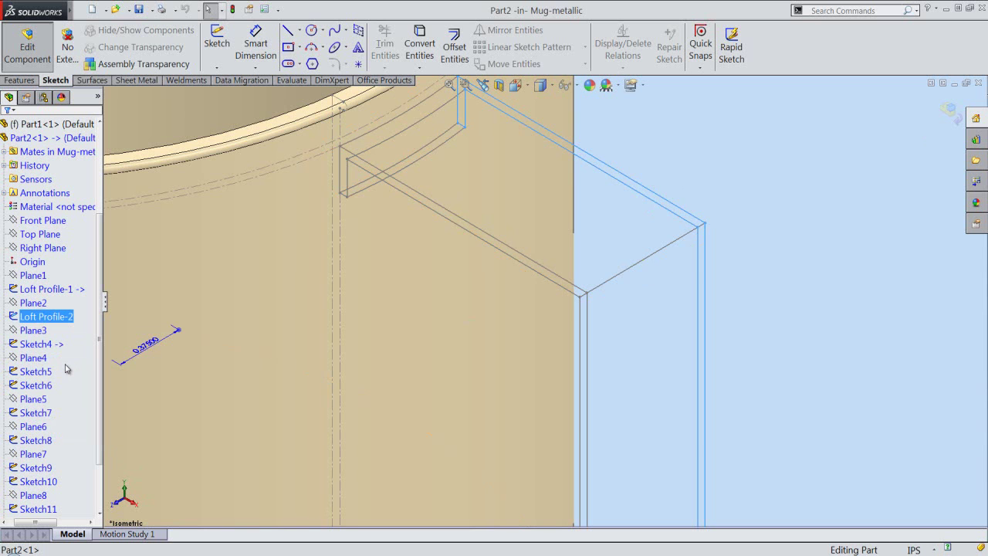
{"action": "left_click", "coordinate": [659, 296]}
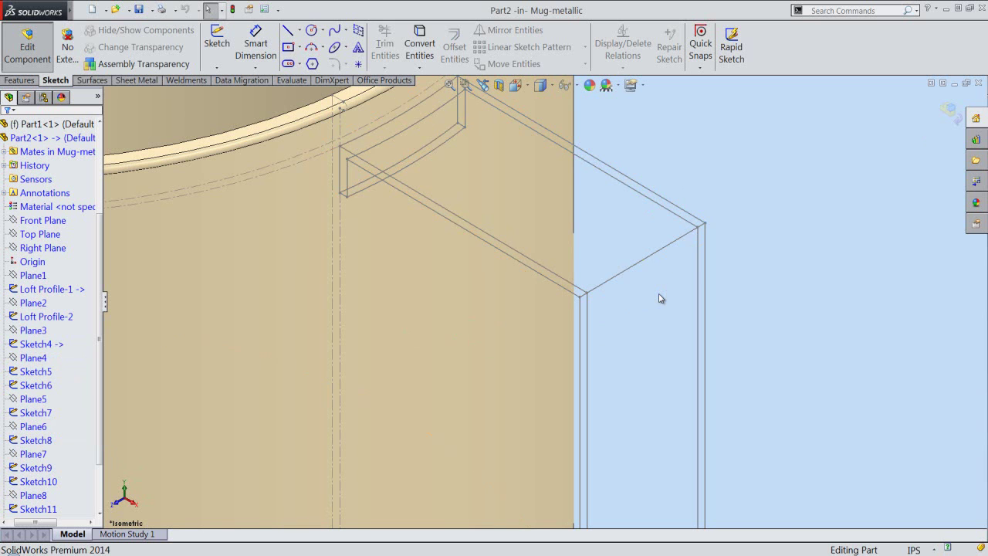
{"action": "left_click", "coordinate": [661, 279]}
- Start a Lofted Boss/Base from Loft Profile-1 and Loft Profile-2 with Show preview unchecked
{"action": "left_click", "coordinate": [20, 81]}
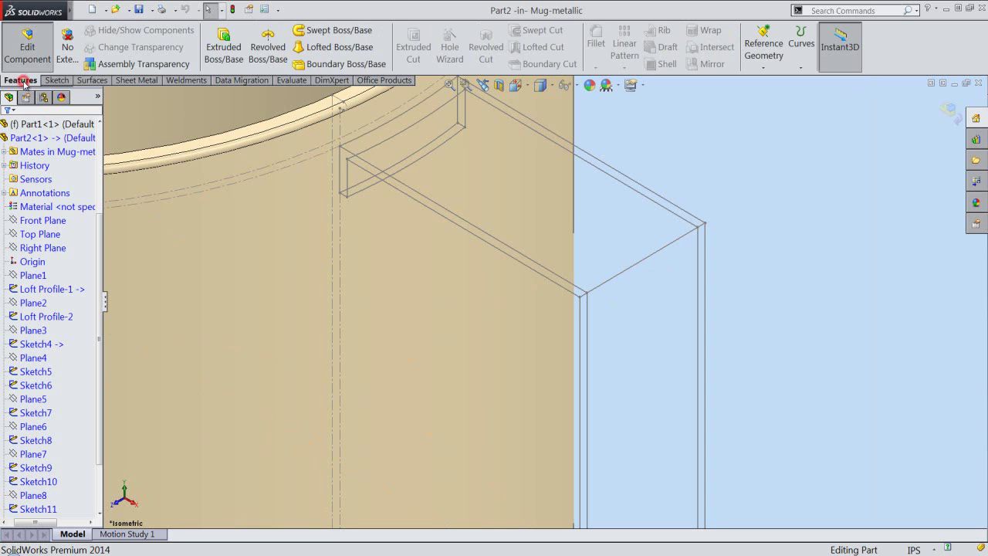
{"action": "left_click", "coordinate": [334, 48]}
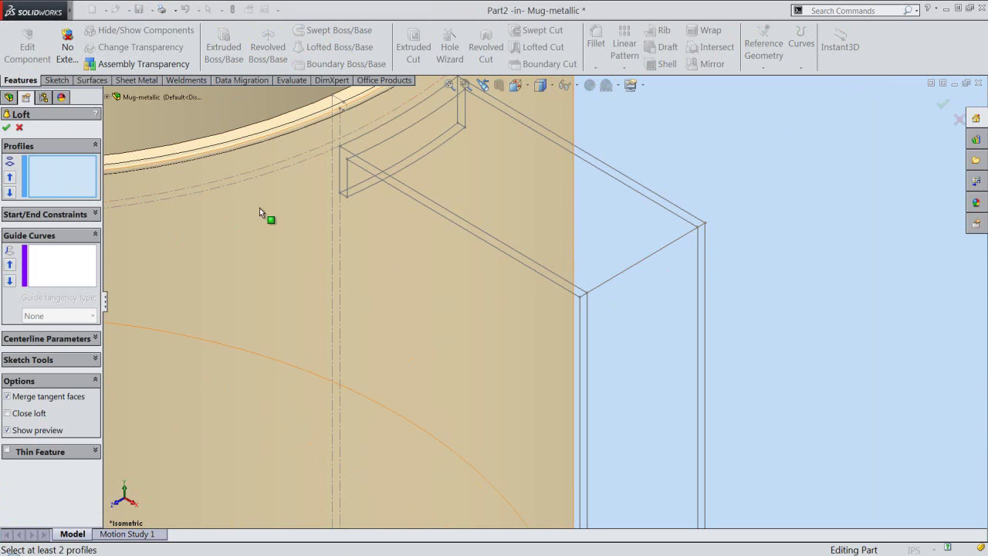
{"action": "left_click", "coordinate": [416, 191]}
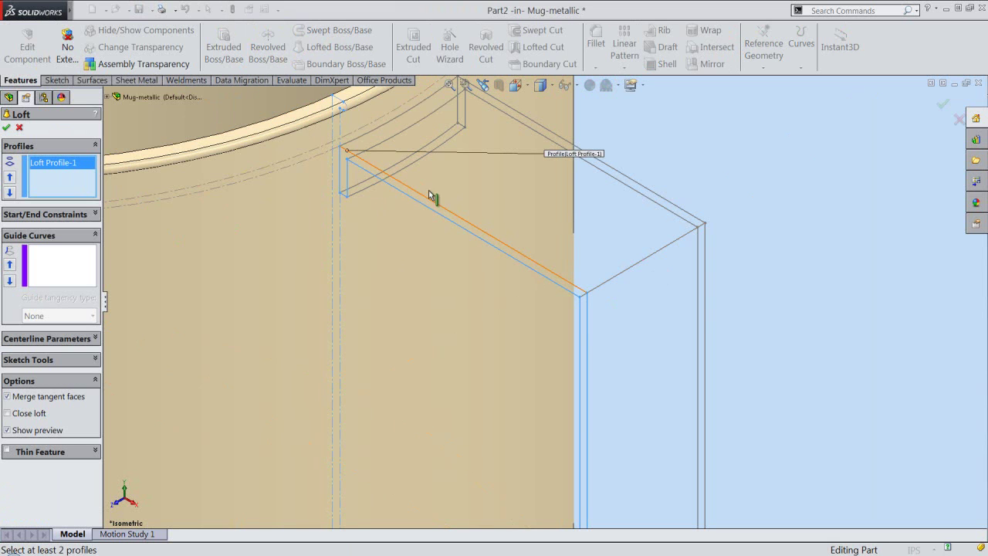
{"action": "left_click", "coordinate": [561, 141]}
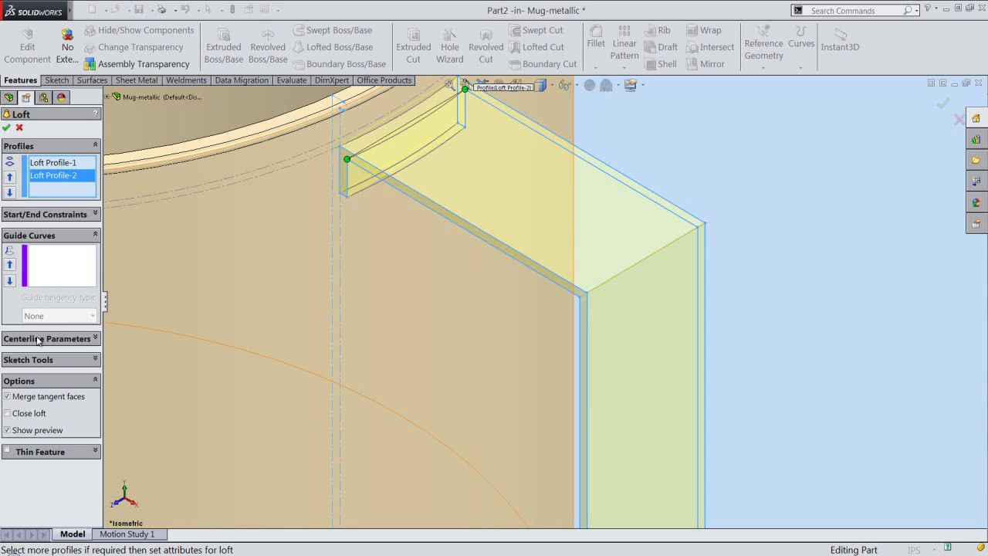
{"action": "left_click", "coordinate": [8, 430]}
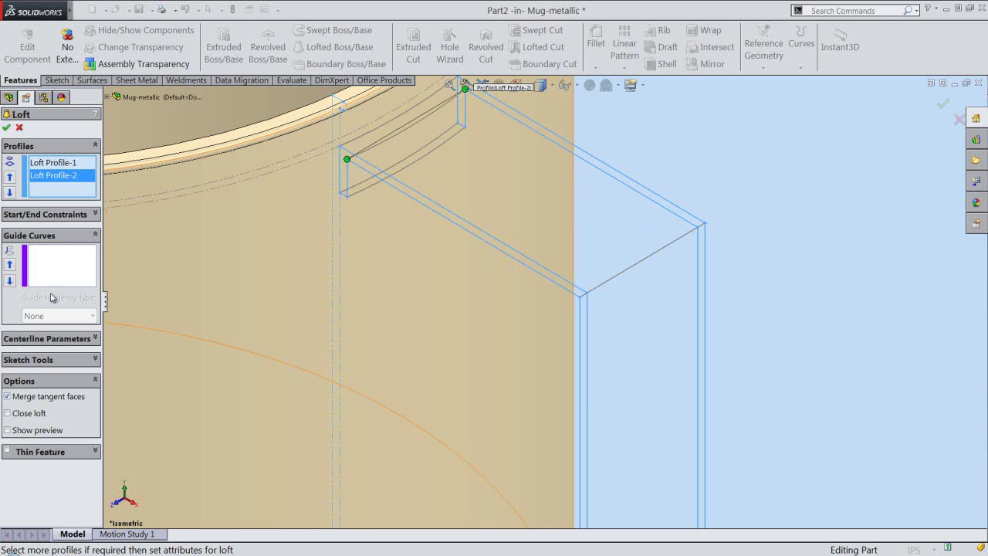
{"action": "left_click", "coordinate": [59, 262]}
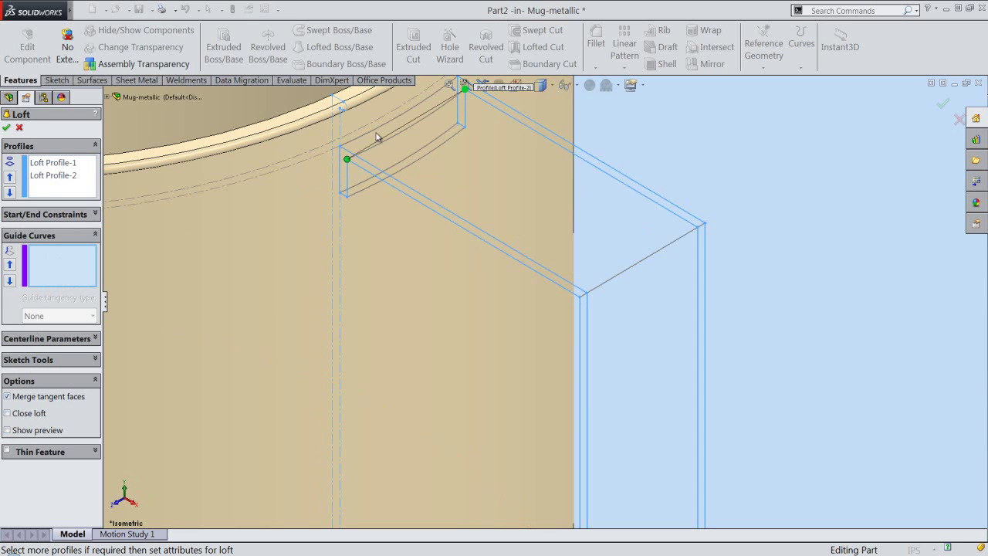
{"action": "scroll", "coordinate": [431, 169], "scroll_direction": "down", "scroll_amount": 3}
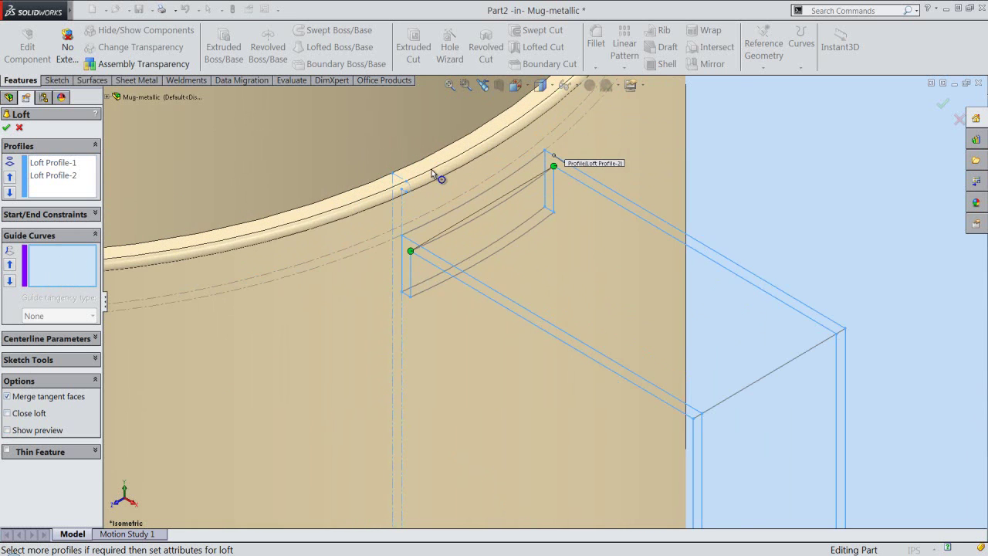
- Add Sketch4, Sketch7, Sketch5, Sketch6 and the 3DSketch2 handle edges as loft guide curves
{"action": "left_click", "coordinate": [511, 196]}
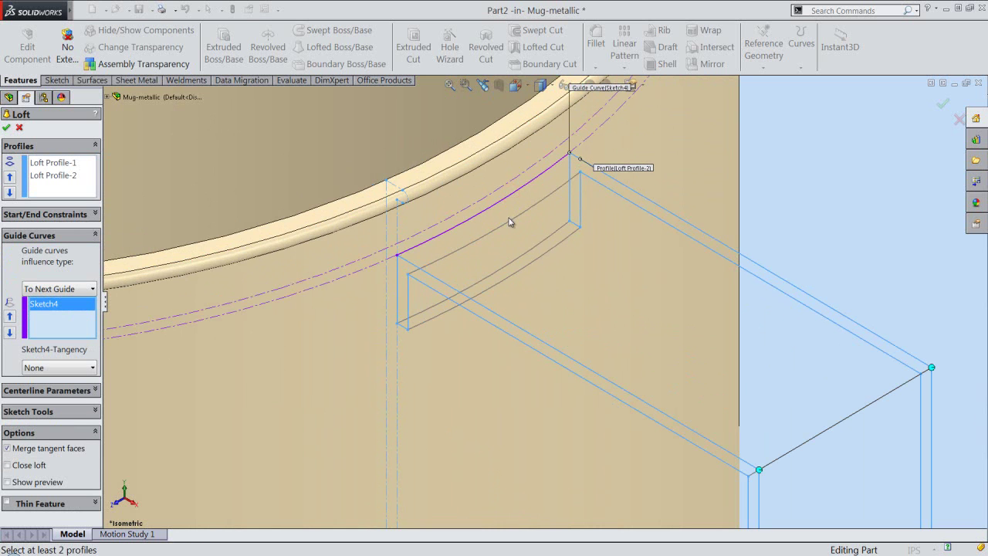
{"action": "left_click", "coordinate": [506, 223]}
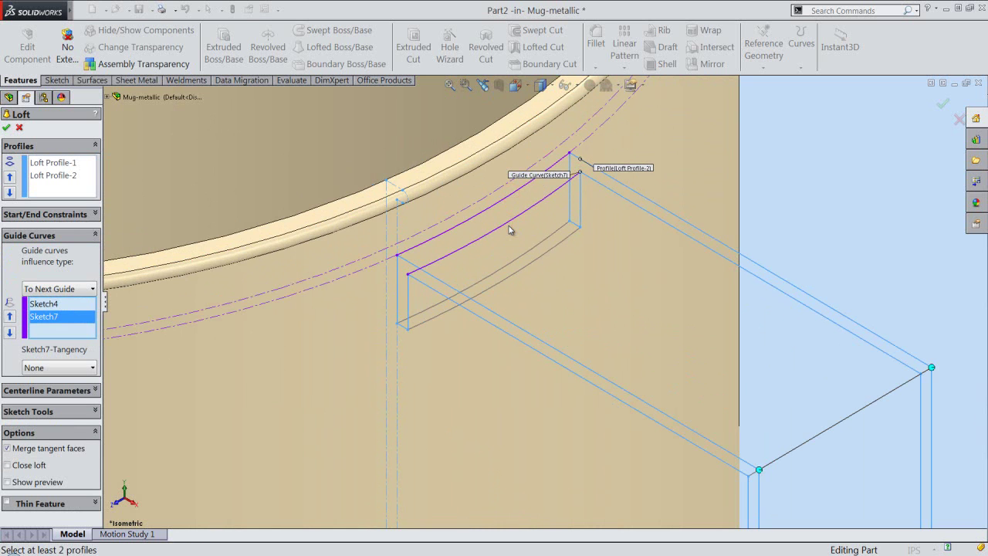
{"action": "left_click", "coordinate": [501, 268]}
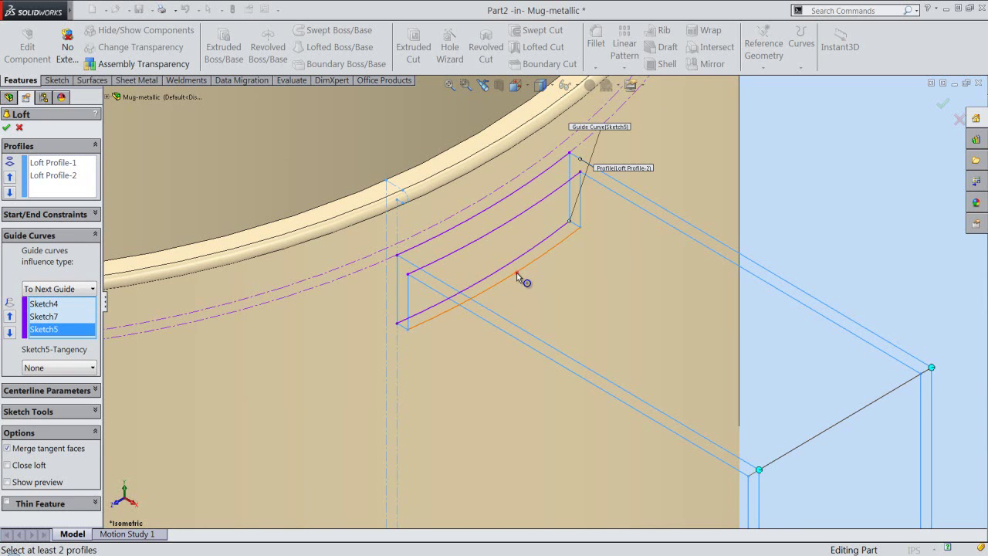
{"action": "left_click", "coordinate": [517, 272]}
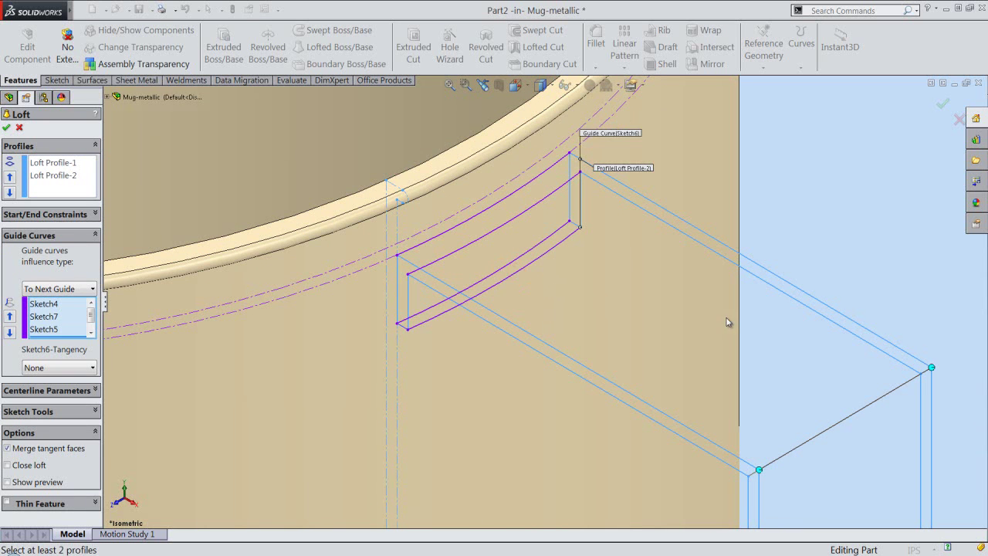
{"action": "scroll", "coordinate": [726, 321], "scroll_direction": "up", "scroll_amount": 2}
{"action": "scroll", "coordinate": [728, 325], "scroll_direction": "up", "scroll_amount": 2}
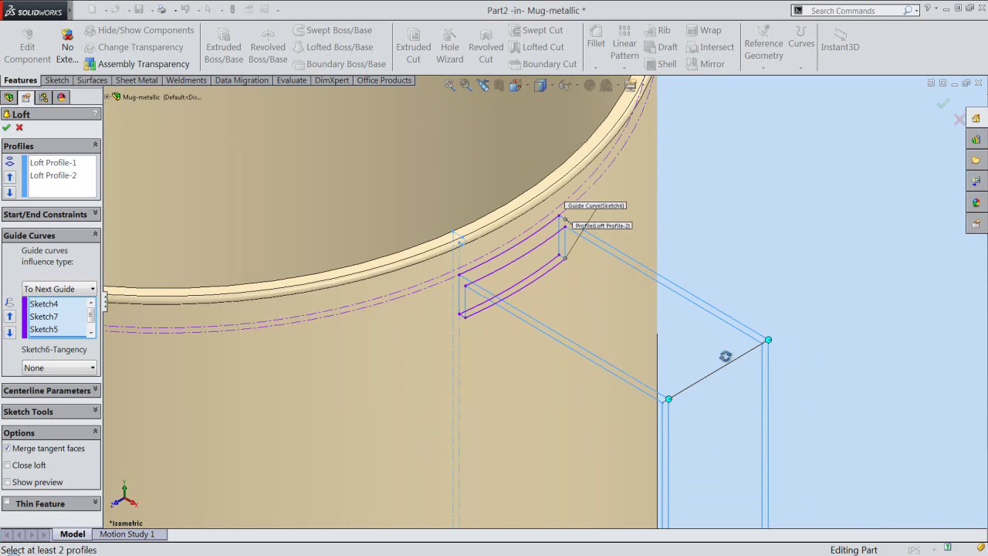
{"action": "middle_click_drag", "start_coordinate": [724, 355], "coordinate": [727, 357]}
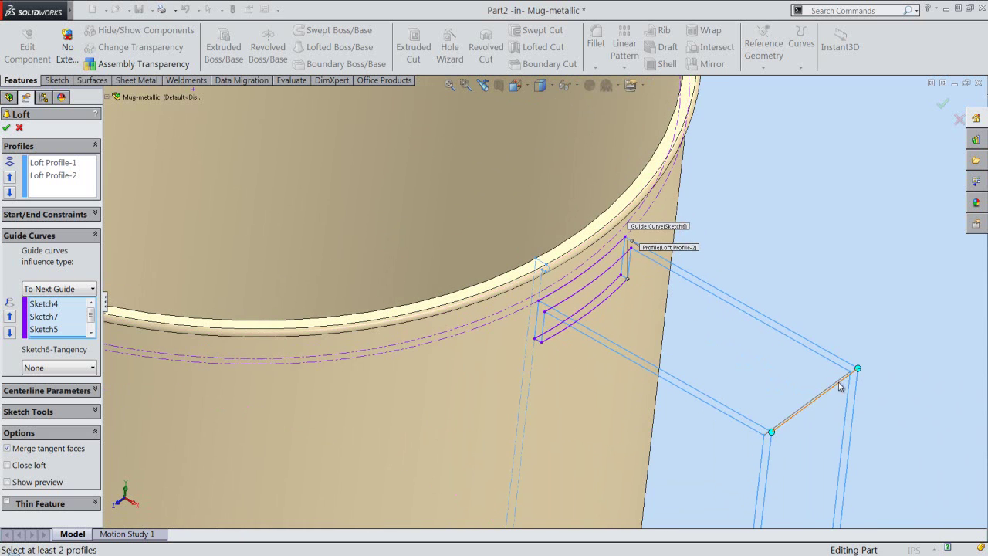
{"action": "scroll", "coordinate": [839, 385], "scroll_direction": "down", "scroll_amount": 5}
{"action": "left_click", "coordinate": [752, 346]}
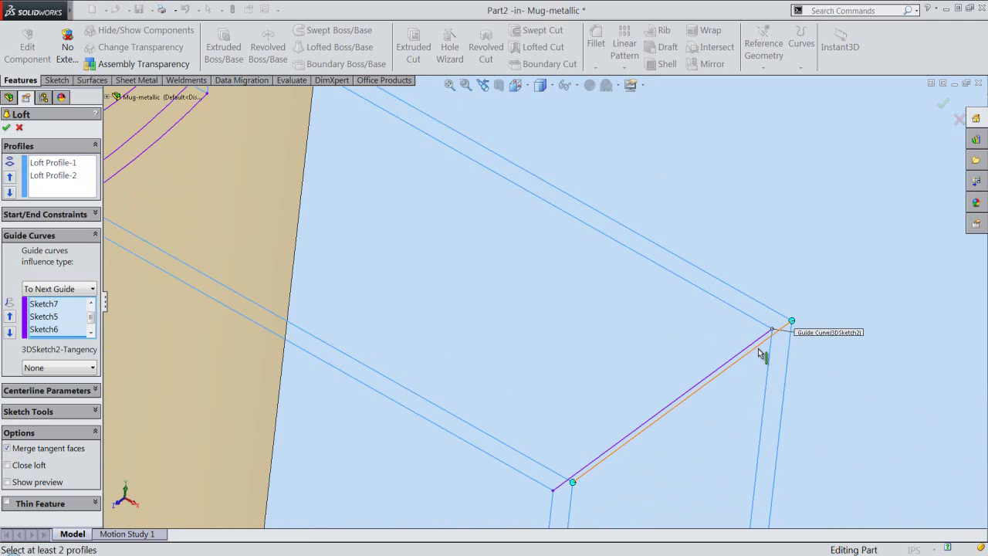
{"action": "left_click", "coordinate": [759, 353]}
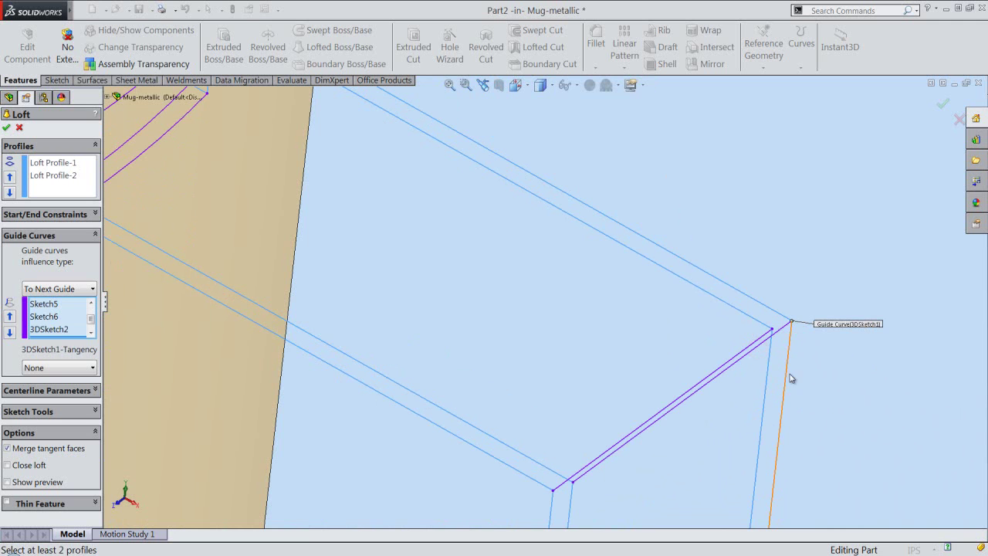
- Add the diagonal handle edges 3DSketch3 and 3DSketch4 as guide curves
{"action": "key", "text": "f"}
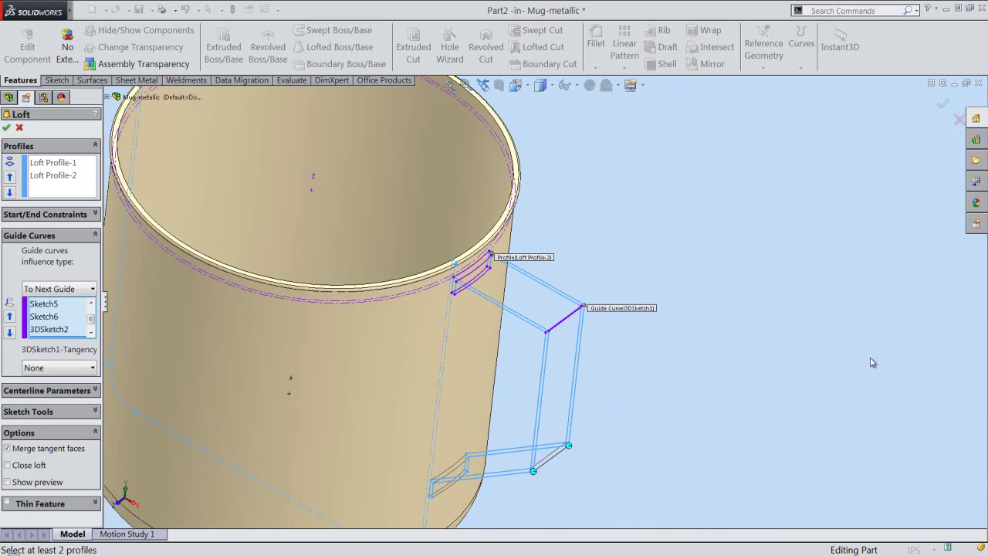
{"action": "scroll", "coordinate": [550, 413], "scroll_direction": "down", "scroll_amount": 2}
{"action": "scroll", "coordinate": [534, 411], "scroll_direction": "down", "scroll_amount": 3}
{"action": "scroll", "coordinate": [534, 411], "scroll_direction": "down", "scroll_amount": 2}
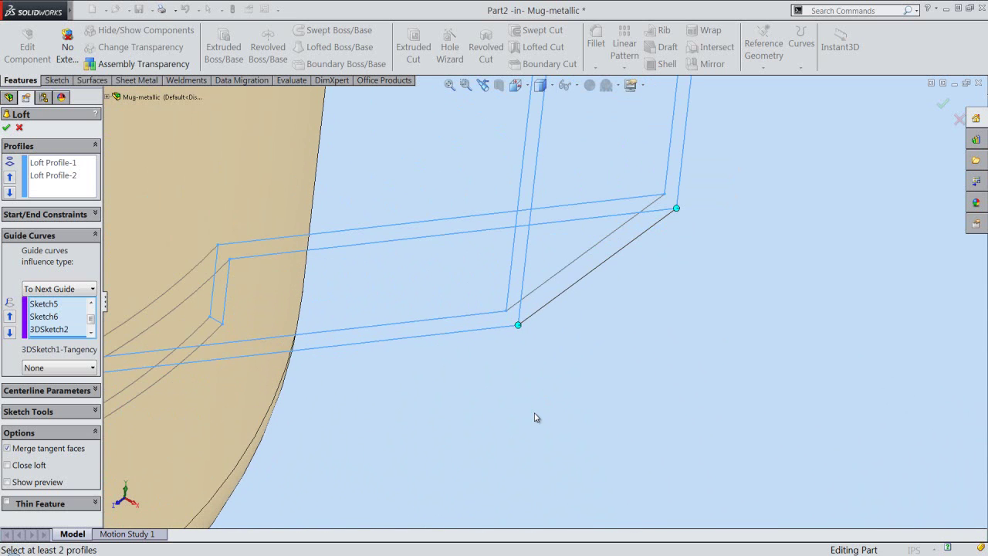
{"action": "left_click", "coordinate": [541, 287]}
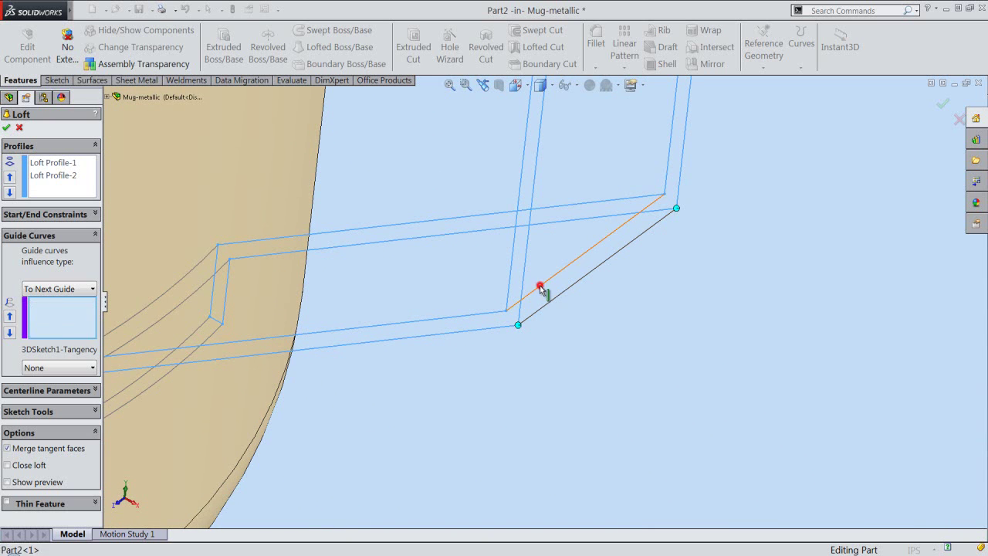
{"action": "left_click", "coordinate": [556, 298]}
- Add Sketch8, Sketch11, Sketch9 and Sketch10 as loft guide curves
{"action": "scroll", "coordinate": [658, 369], "scroll_direction": "up", "scroll_amount": 1}
{"action": "scroll", "coordinate": [658, 369], "scroll_direction": "up", "scroll_amount": 1}
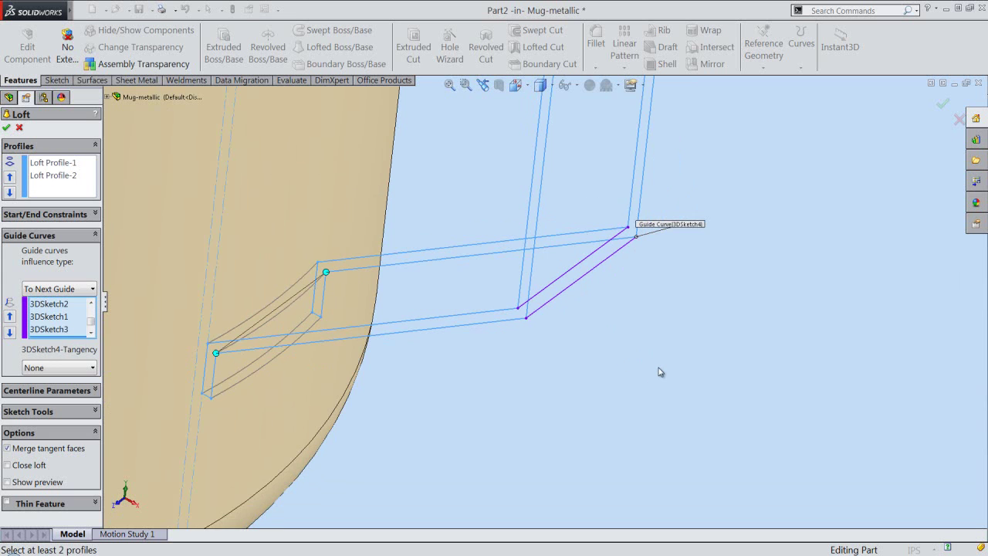
{"action": "scroll", "coordinate": [658, 369], "scroll_direction": "up", "scroll_amount": 1}
{"action": "scroll", "coordinate": [350, 294], "scroll_direction": "down", "scroll_amount": 2}
{"action": "scroll", "coordinate": [371, 300], "scroll_direction": "down", "scroll_amount": 2}
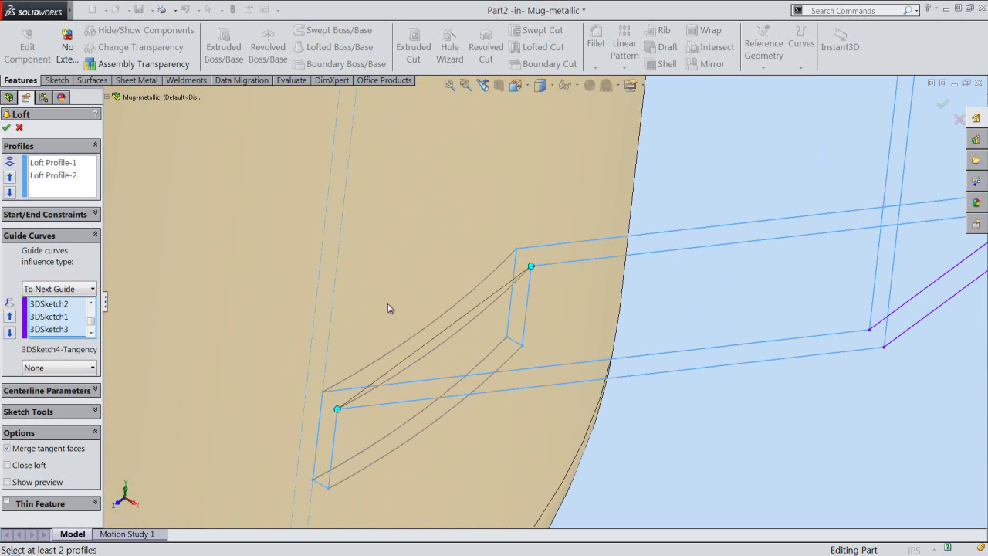
{"action": "left_click", "coordinate": [453, 306]}
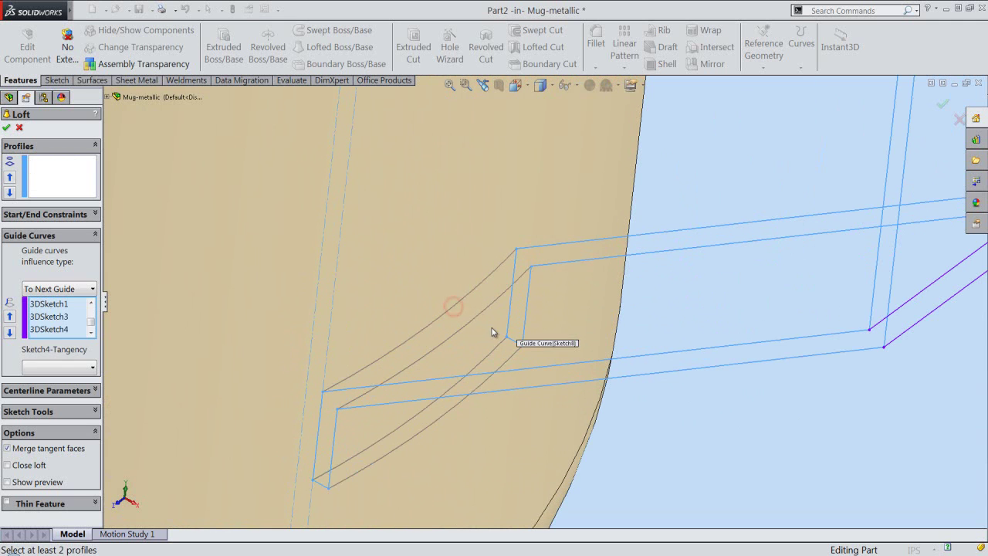
{"action": "left_click", "coordinate": [502, 295]}
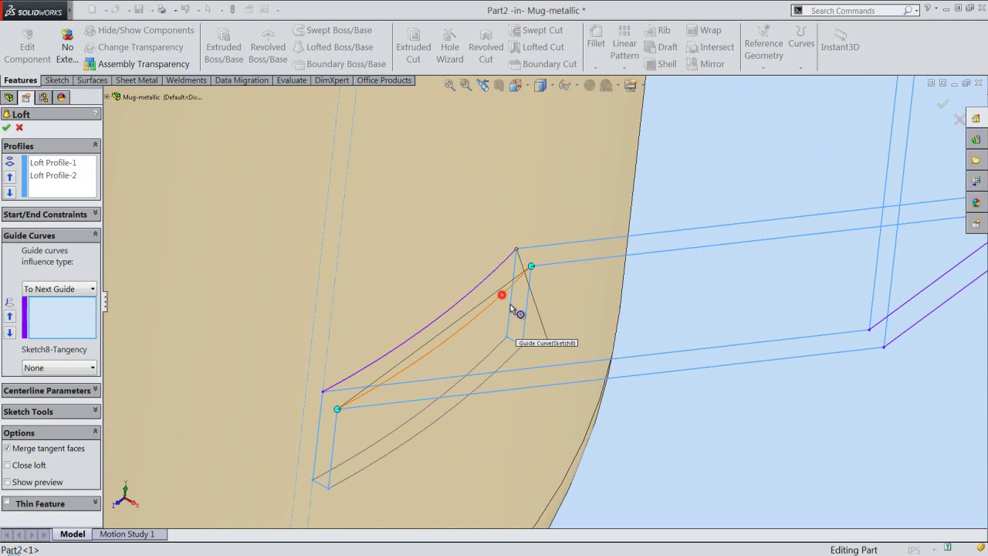
{"action": "left_click", "coordinate": [497, 347]}
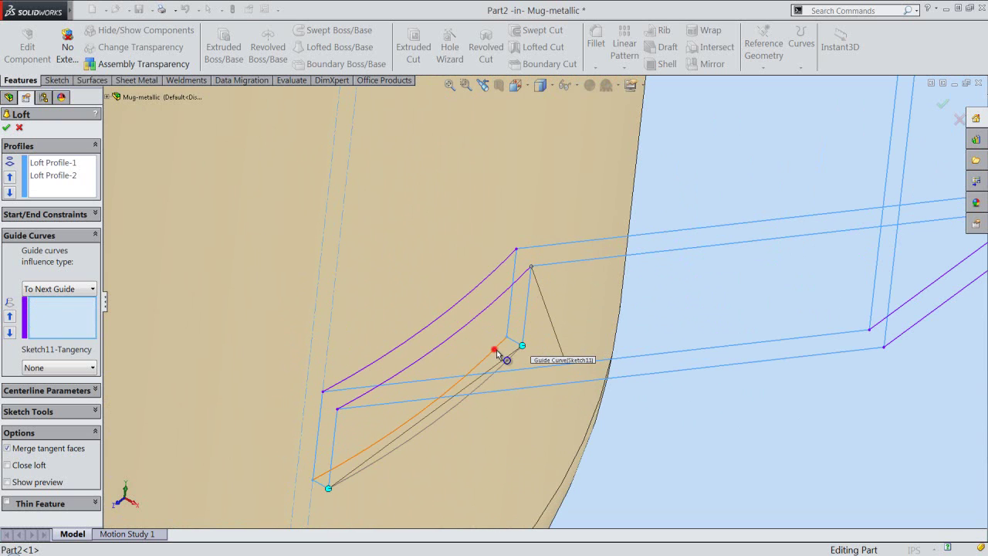
{"action": "left_click", "coordinate": [453, 412]}
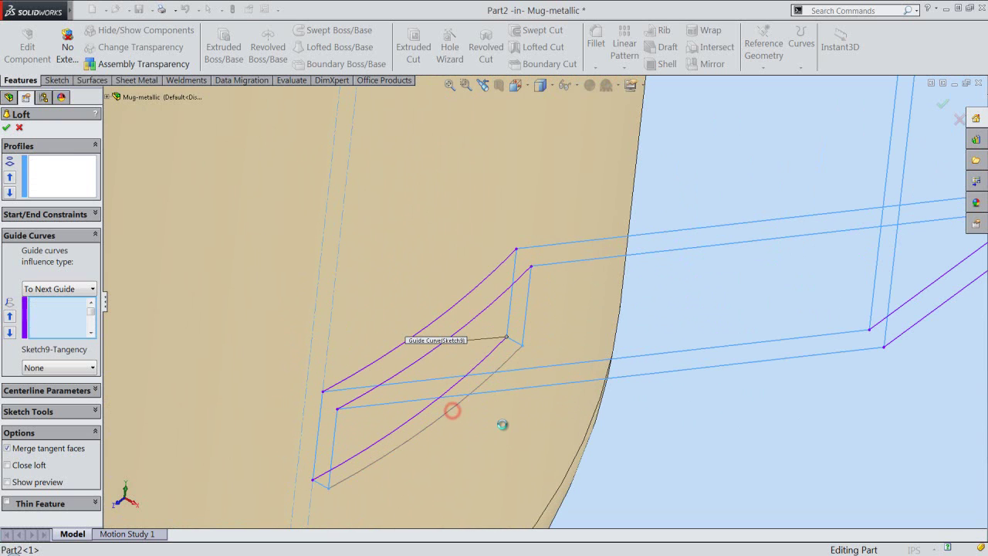
- Switch the mug to the Isometric view orientation
{"action": "scroll", "coordinate": [596, 449], "scroll_direction": "up", "scroll_amount": 2}
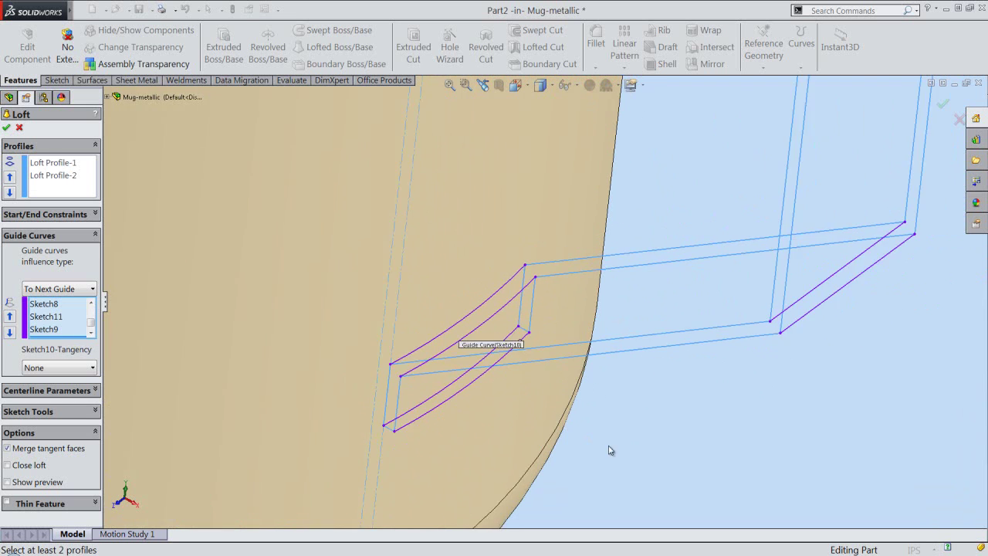
{"action": "scroll", "coordinate": [633, 461], "scroll_direction": "up", "scroll_amount": 2}
{"action": "scroll", "coordinate": [640, 466], "scroll_direction": "up", "scroll_amount": 2}
{"action": "middle_click_drag", "start_coordinate": [643, 468], "coordinate": [619, 345]}
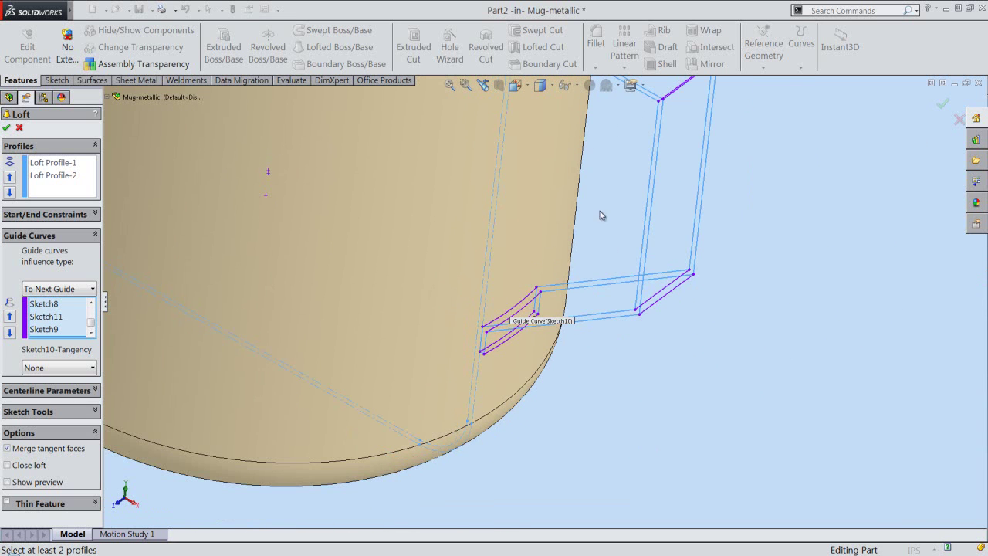
{"action": "left_click", "coordinate": [519, 94]}
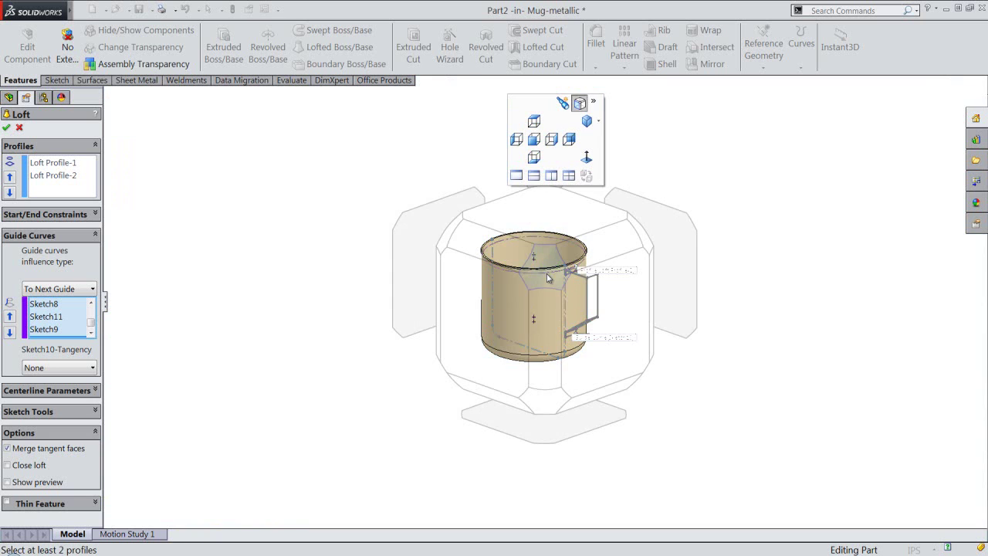
{"action": "left_click", "coordinate": [549, 283]}
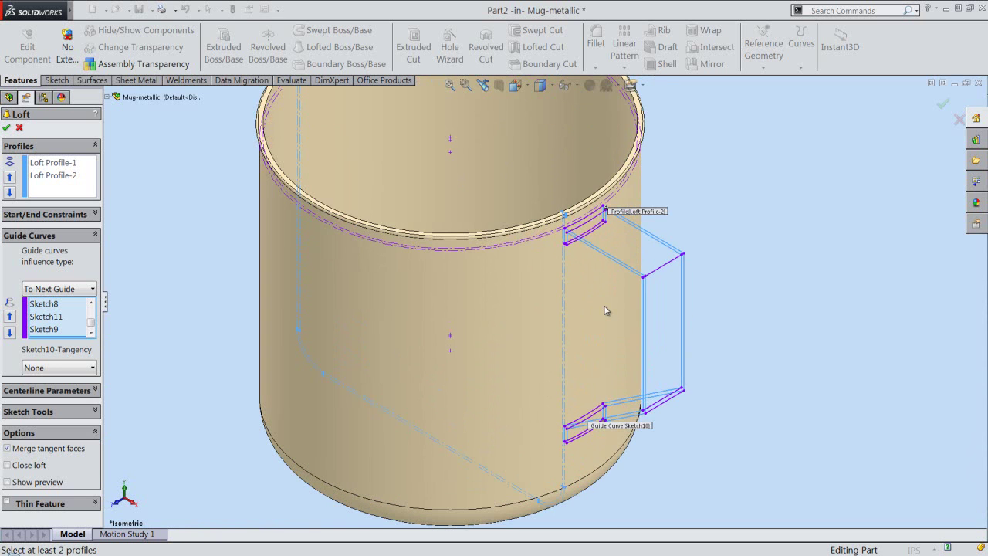
{"action": "scroll", "coordinate": [618, 300], "scroll_direction": "down", "scroll_amount": 1}
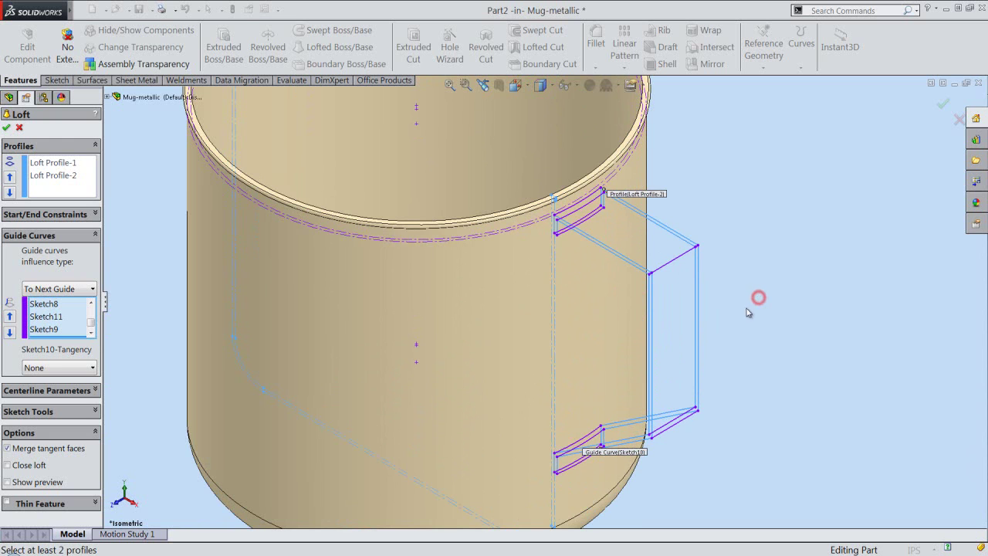
- Turn the loft preview back on and create Loft1 as the solid handle
{"action": "left_click", "coordinate": [8, 482]}
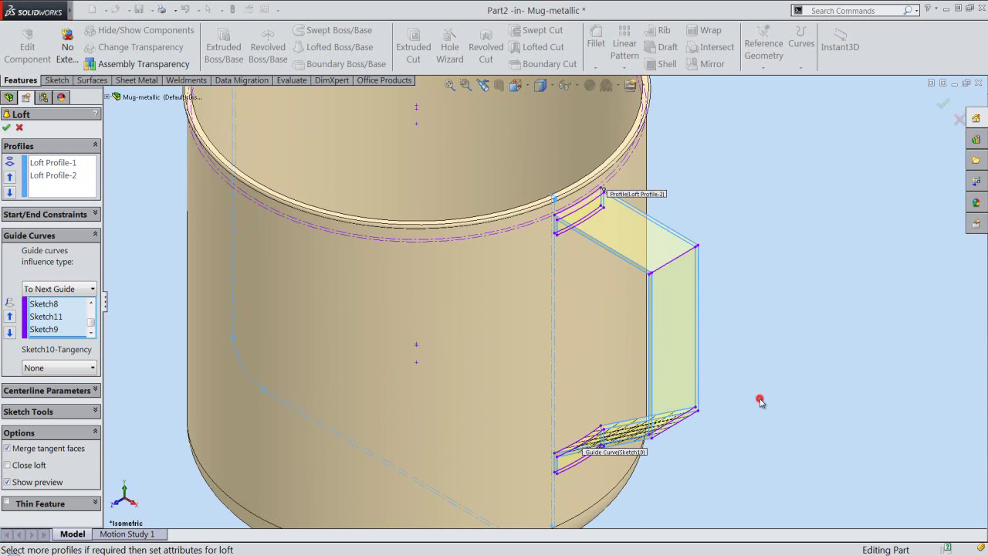
{"action": "scroll", "coordinate": [573, 469], "scroll_direction": "down", "scroll_amount": 2}
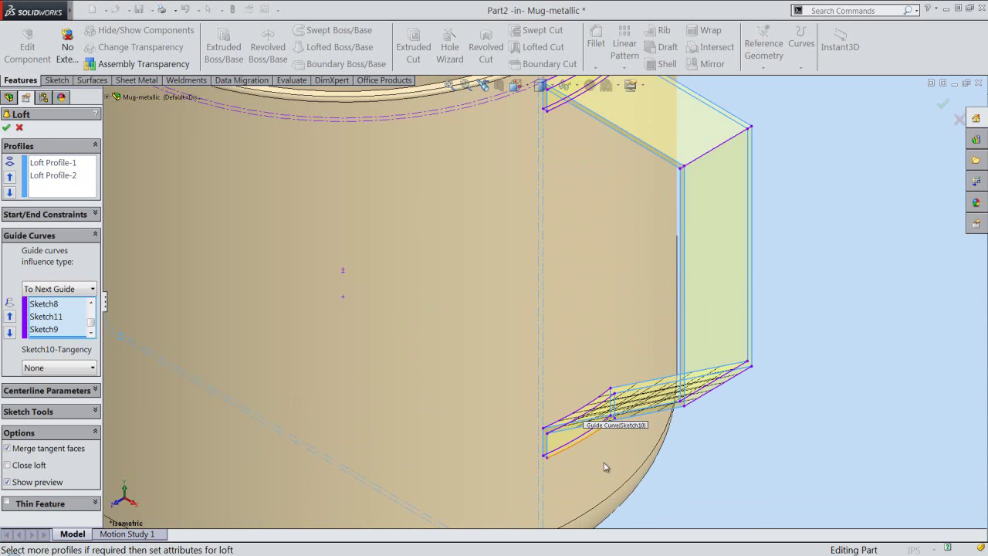
{"action": "scroll", "coordinate": [640, 479], "scroll_direction": "down", "scroll_amount": 1}
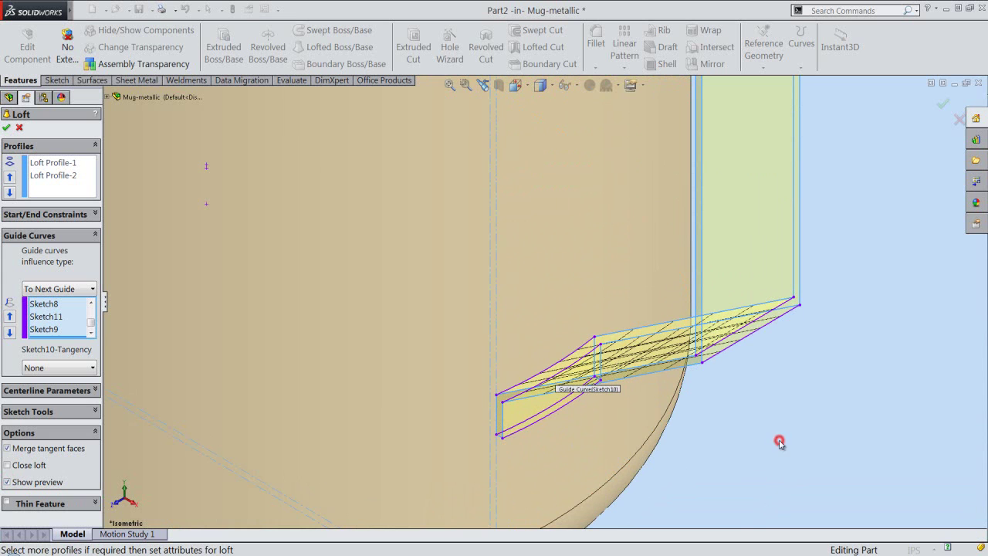
{"action": "left_click", "coordinate": [940, 105]}
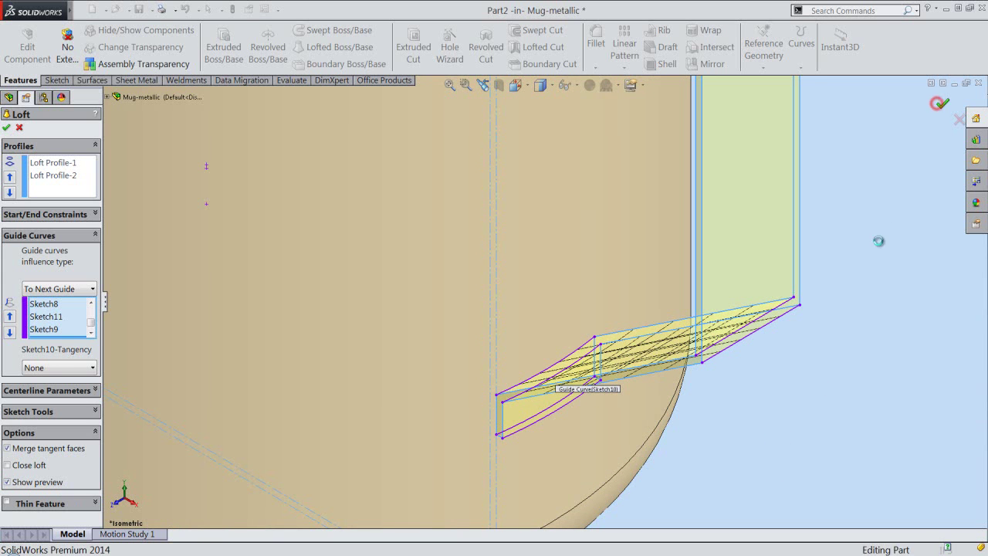
- Restore the previous isometric view, fit the mug, and collapse Part2<1>'s feature list
{"action": "left_click", "coordinate": [856, 371]}
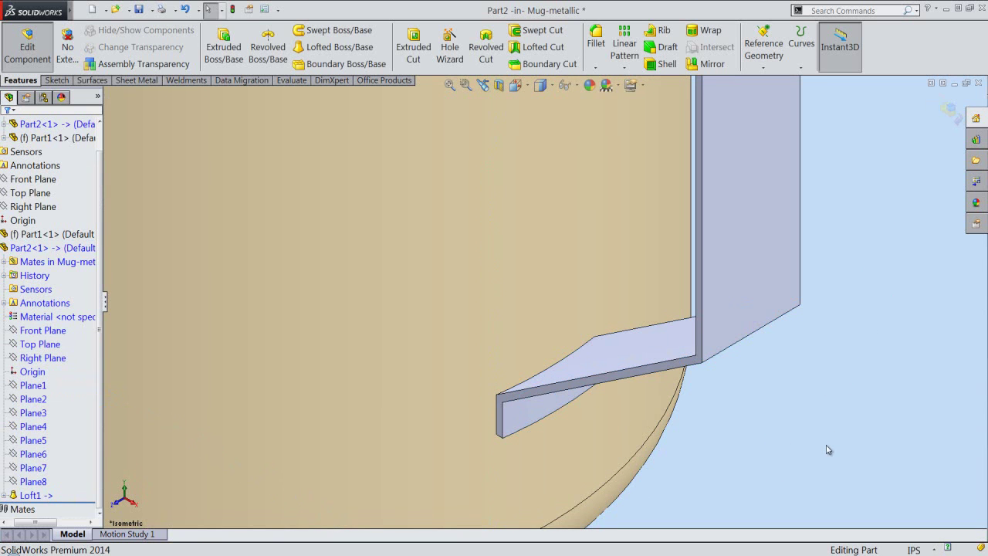
{"action": "key", "text": "z"}
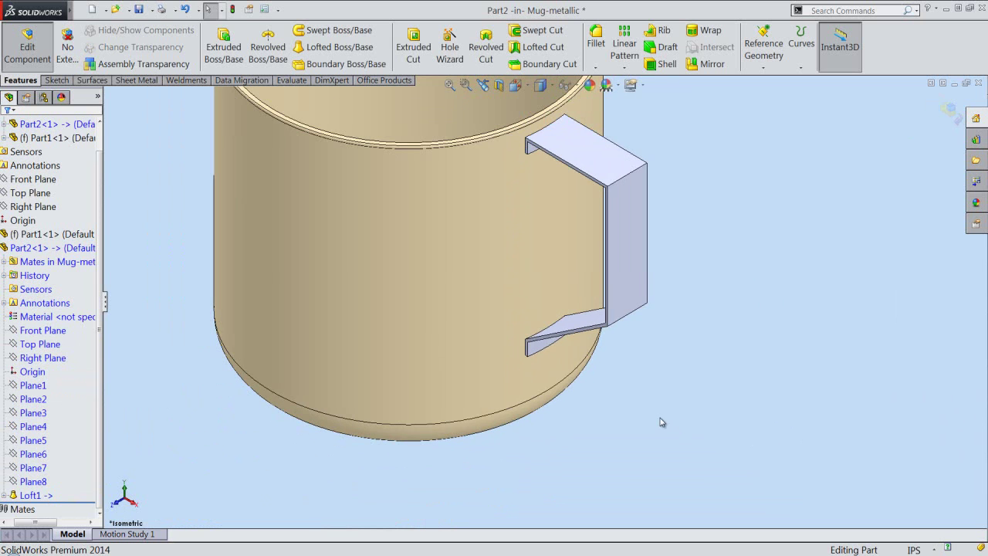
{"action": "mouse_move", "coordinate": [623, 410]}
{"action": "middle_mouse_down"}
{"action": "mouse_move", "coordinate": [647, 444]}
{"action": "mouse_move", "coordinate": [621, 421]}
{"action": "middle_mouse_up"}
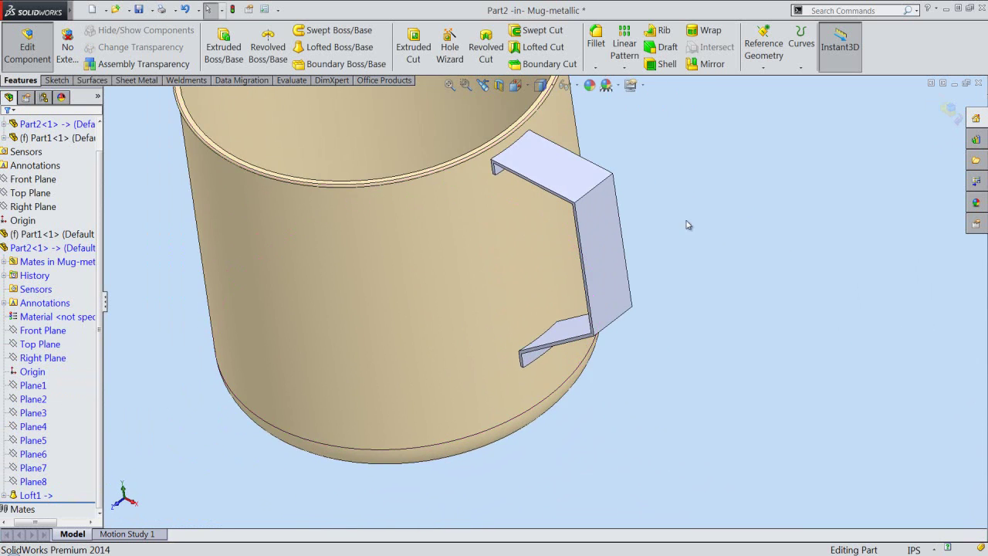
{"action": "left_click", "coordinate": [482, 85]}
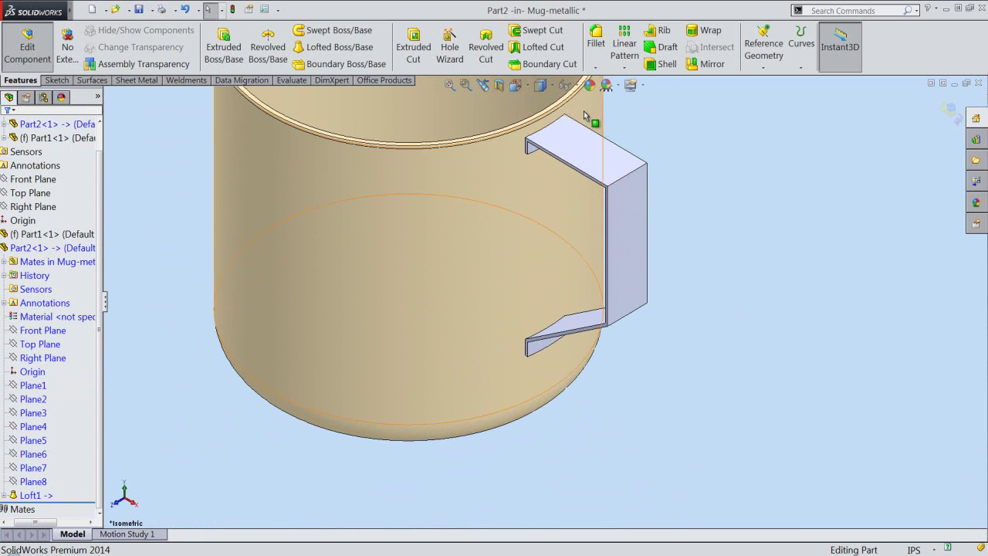
{"action": "left_click", "coordinate": [450, 85]}
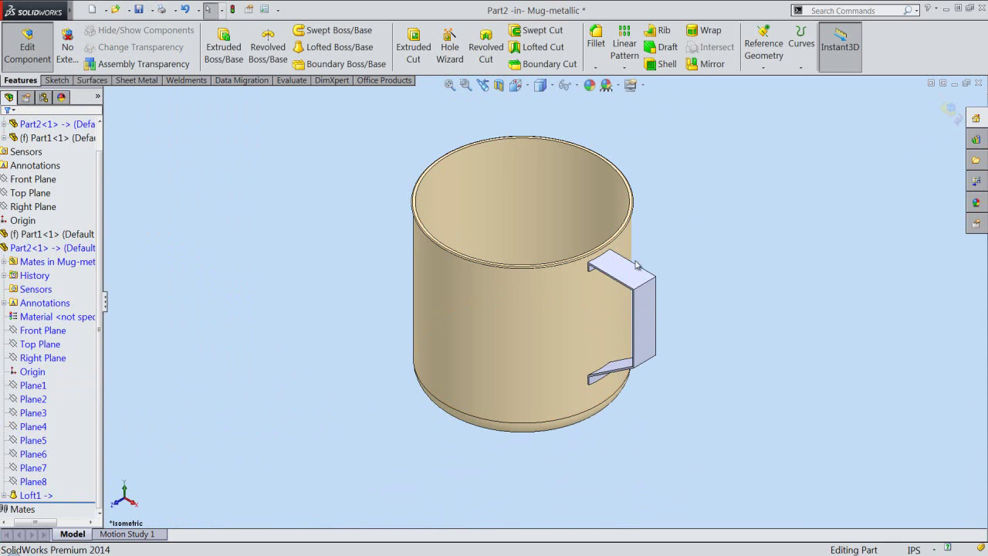
{"action": "left_click", "coordinate": [240, 348]}
{"action": "left_click_drag", "start_coordinate": [23, 521], "coordinate": [13, 523]}
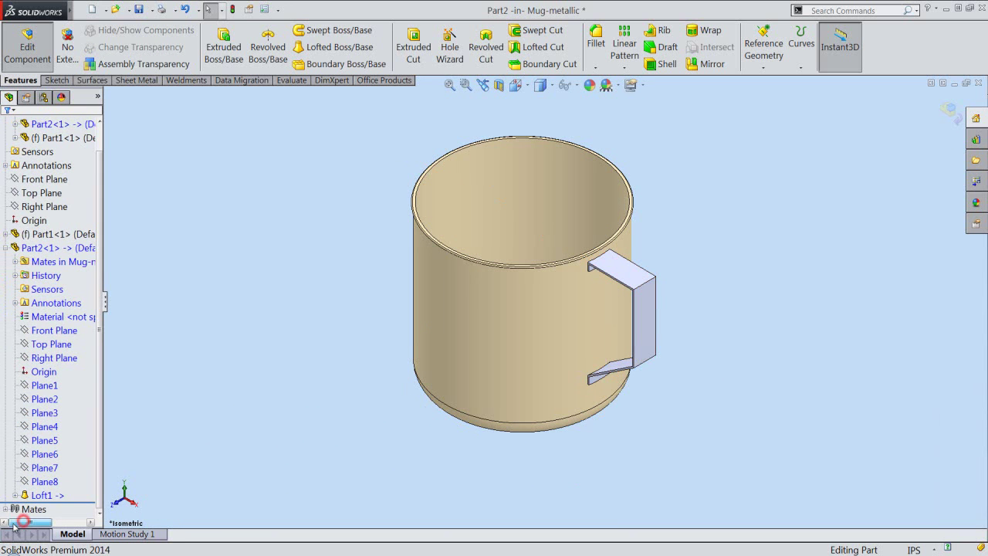
{"action": "left_click", "coordinate": [5, 248]}
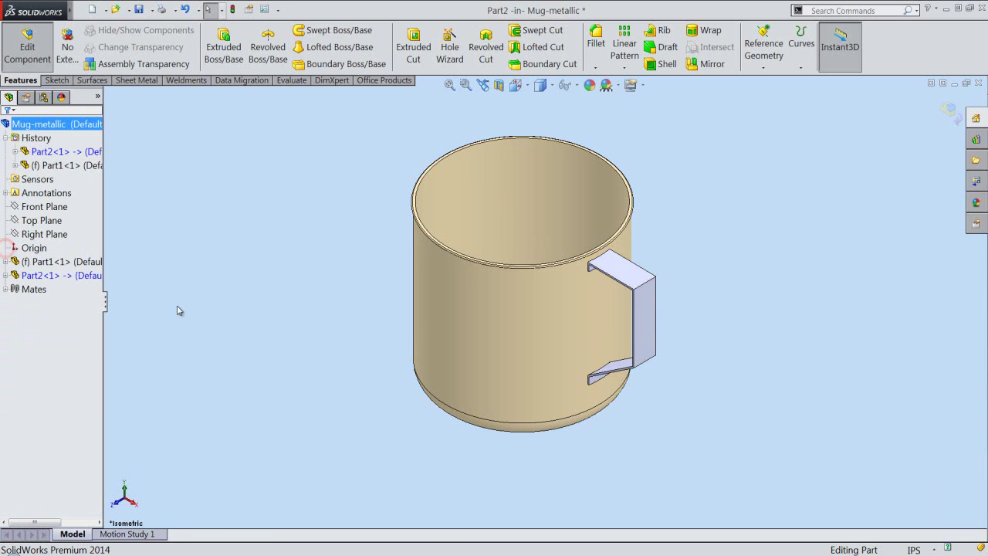
- Give the handle part Part2<1> the polished steel appearance from Metal > Steel
{"action": "left_click", "coordinate": [74, 276]}
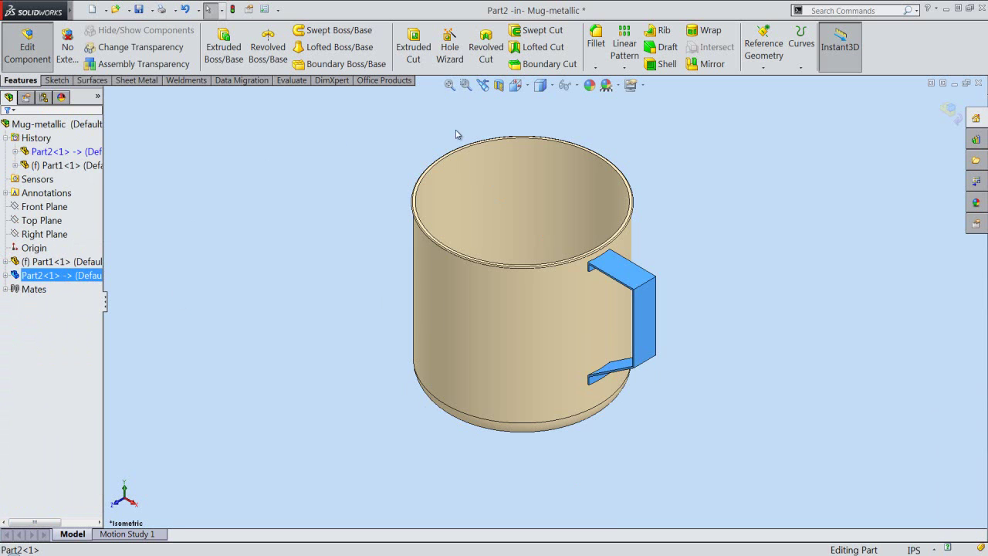
{"action": "left_click", "coordinate": [590, 85]}
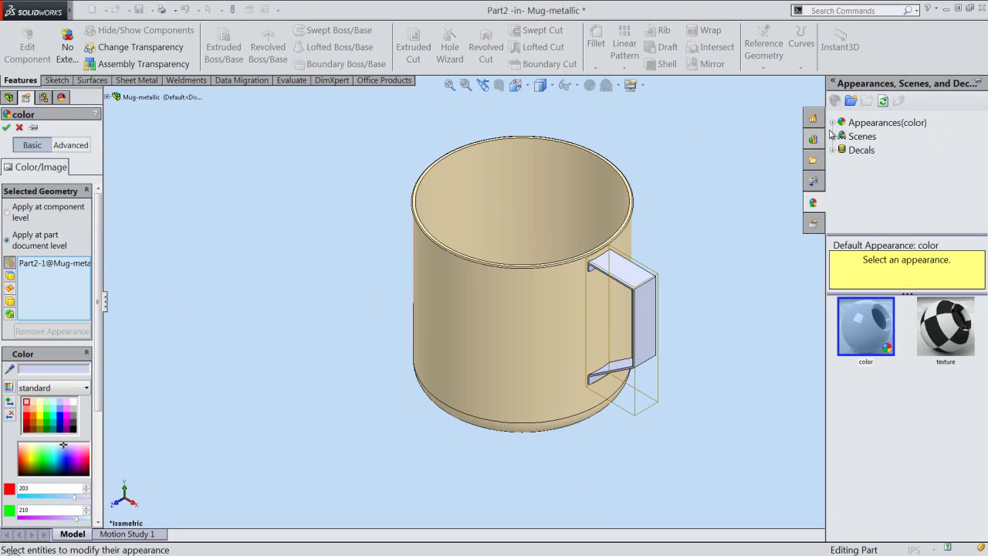
{"action": "left_click", "coordinate": [832, 123]}
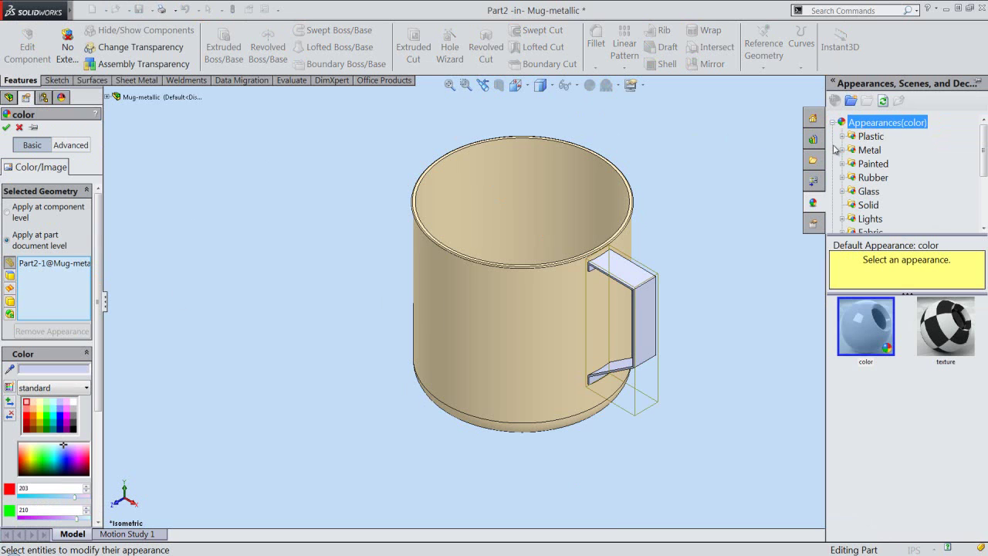
{"action": "left_click", "coordinate": [842, 152]}
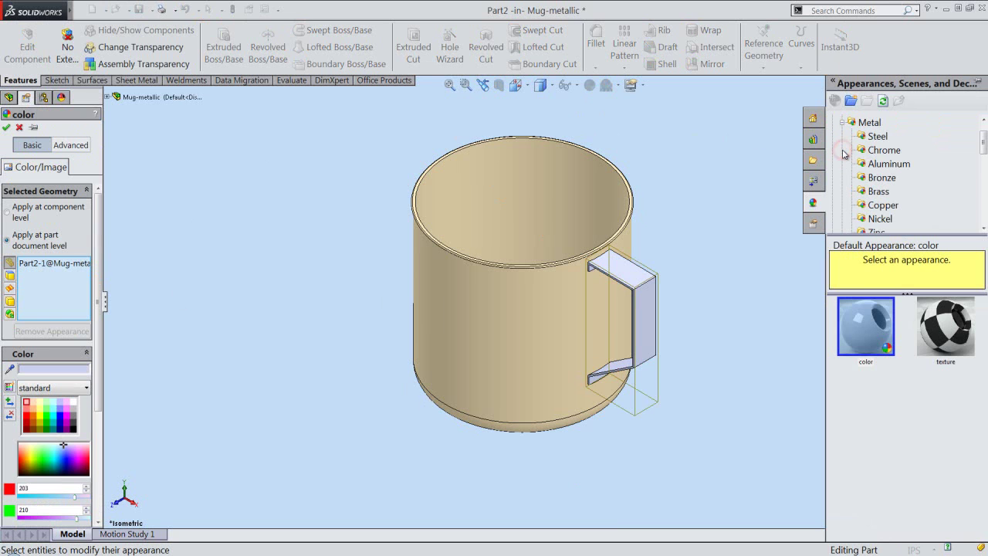
{"action": "left_click", "coordinate": [872, 136]}
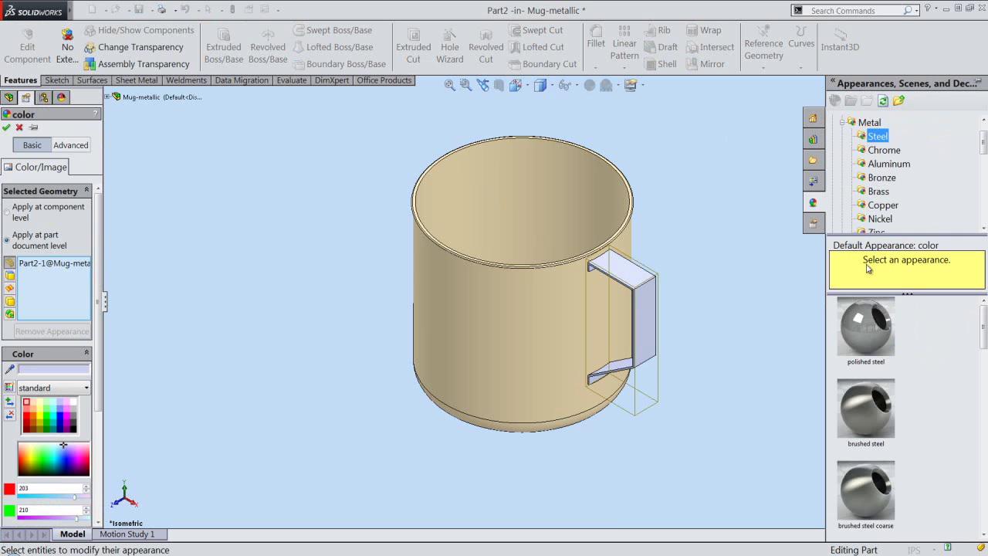
{"action": "left_click", "coordinate": [866, 326]}
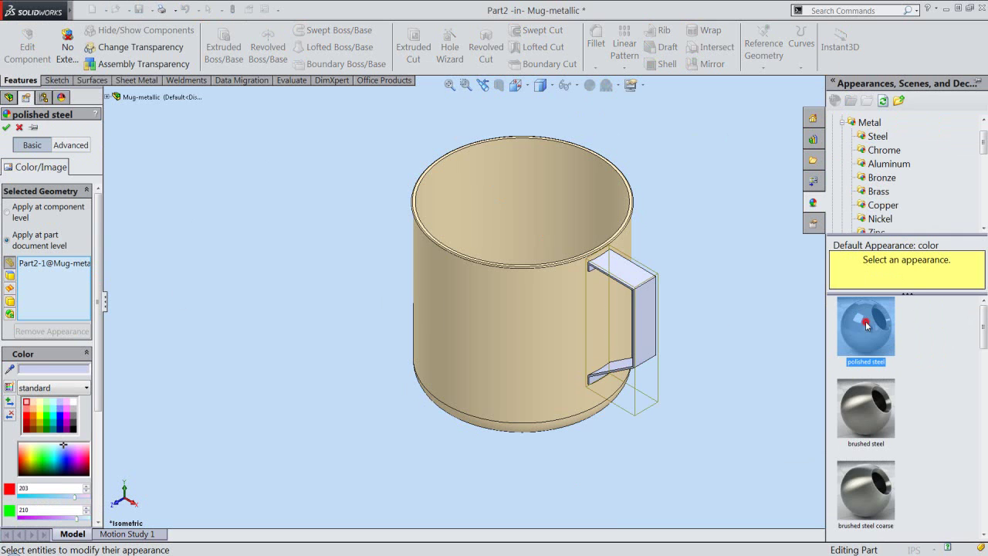
{"action": "right_click", "coordinate": [699, 213]}
{"action": "left_click", "coordinate": [724, 273]}
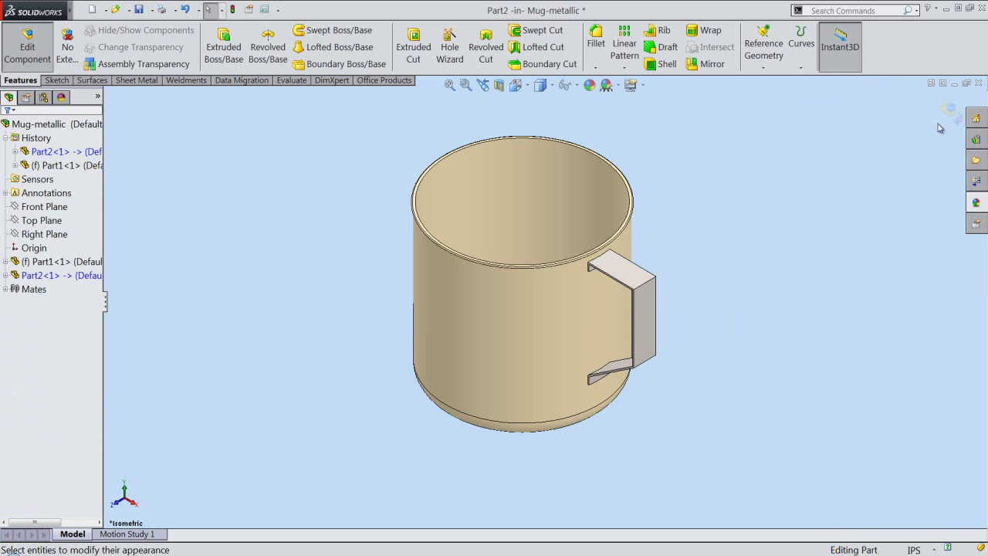
- Save the mug assembly and zoom in on the handle
{"action": "left_click", "coordinate": [139, 10]}
{"action": "left_click", "coordinate": [719, 256]}
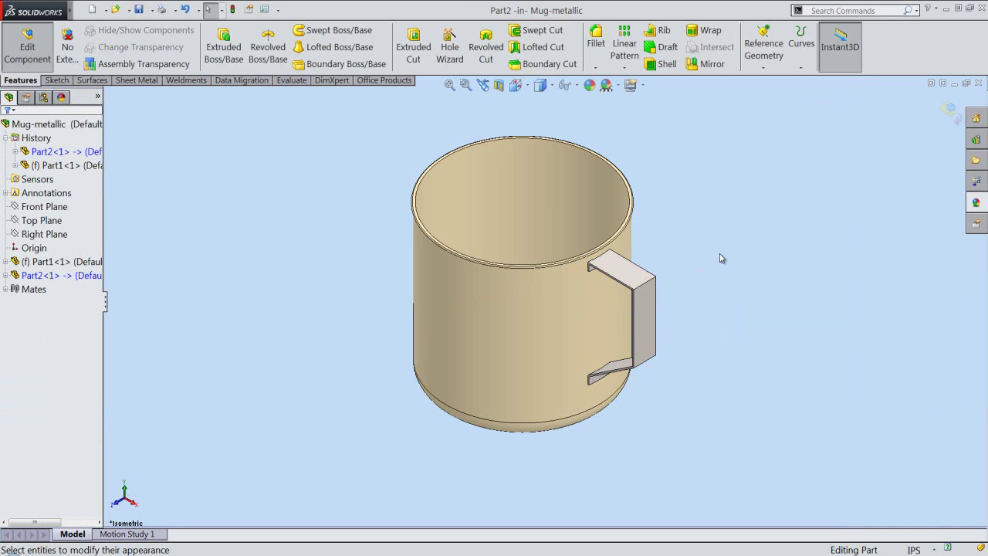
{"action": "left_click", "coordinate": [748, 282]}
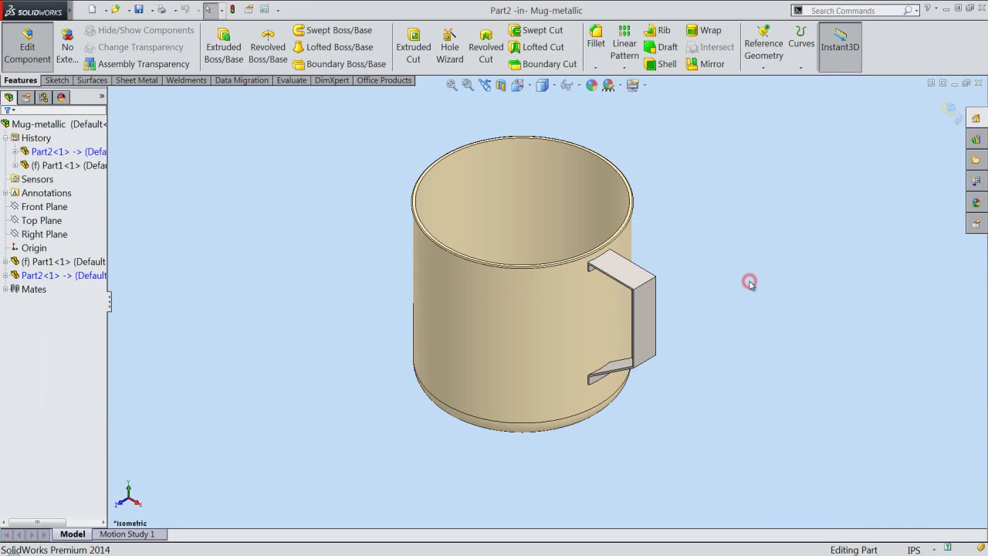
{"action": "scroll", "coordinate": [535, 280], "scroll_direction": "down", "scroll_amount": 3}
{"action": "scroll", "coordinate": [531, 275], "scroll_direction": "down", "scroll_amount": 2}
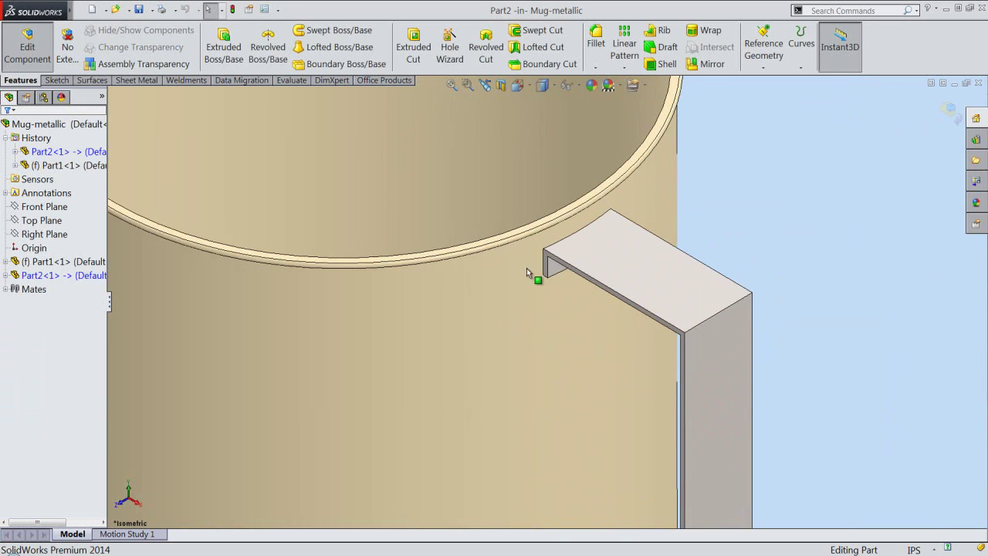
{"action": "scroll", "coordinate": [557, 287], "scroll_direction": "down", "scroll_amount": 2}
{"action": "scroll", "coordinate": [558, 287], "scroll_direction": "down", "scroll_amount": 2}
{"action": "scroll", "coordinate": [558, 293], "scroll_direction": "down", "scroll_amount": 1}
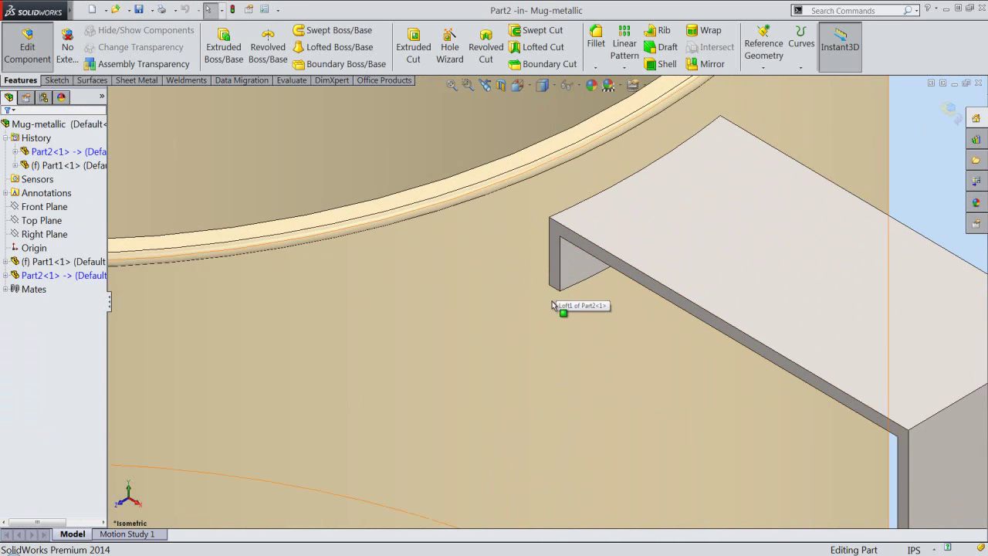
- Start a new sketch, Sketch12, on the handle's inner end face
{"action": "left_click", "coordinate": [603, 260]}
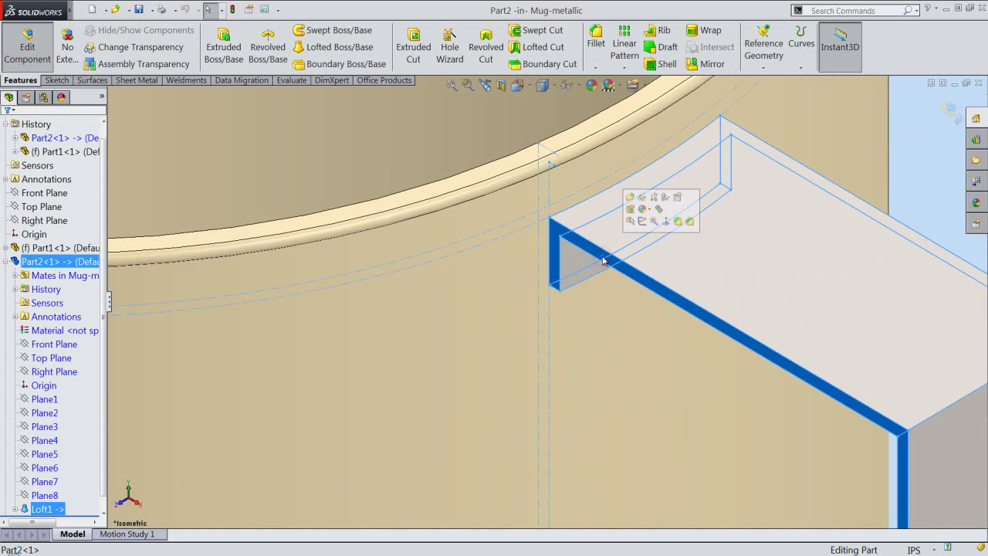
{"action": "left_click", "coordinate": [643, 222]}
{"action": "scroll", "coordinate": [636, 325], "scroll_direction": "up", "scroll_amount": 1}
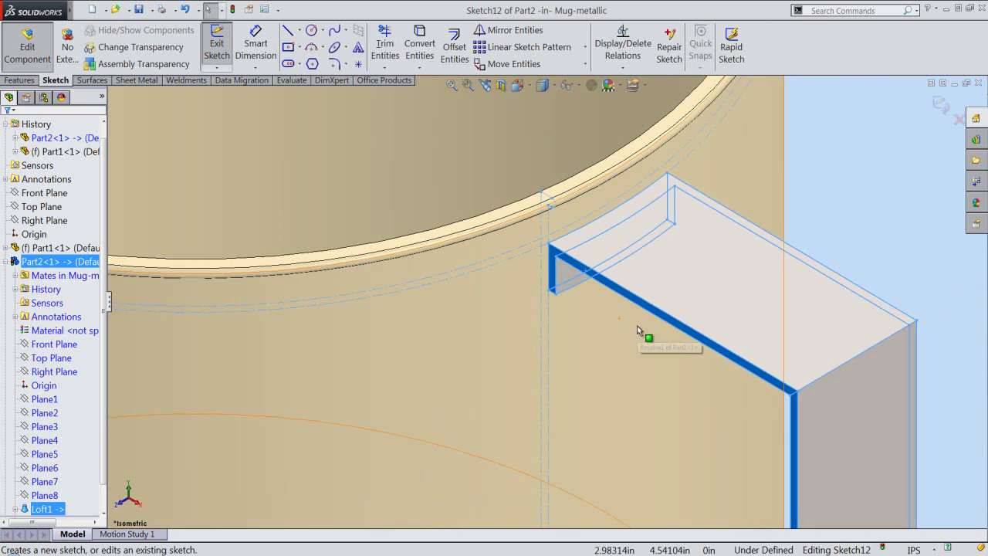
{"action": "scroll", "coordinate": [662, 322], "scroll_direction": "up", "scroll_amount": 1}
{"action": "left_click", "coordinate": [853, 236]}
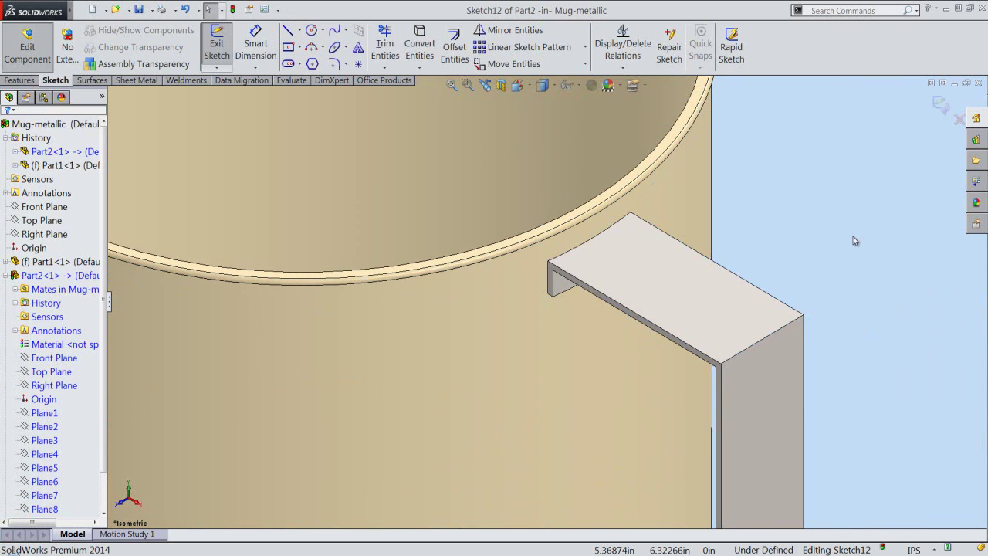
- Create intersection curves from Part2 in Sketch12 using the Convert Entities Intersection Curve tool
{"action": "left_click", "coordinate": [419, 68]}
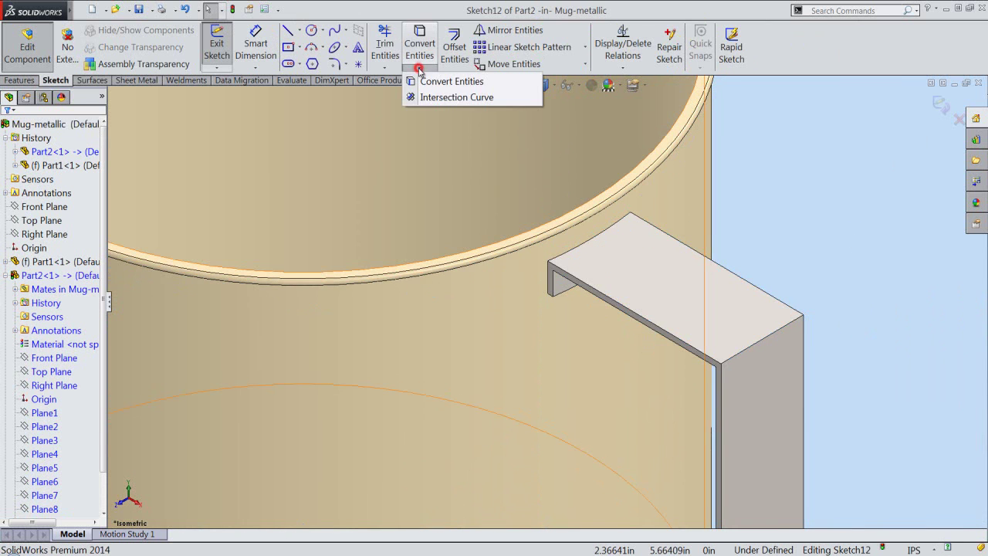
{"action": "left_click", "coordinate": [500, 97]}
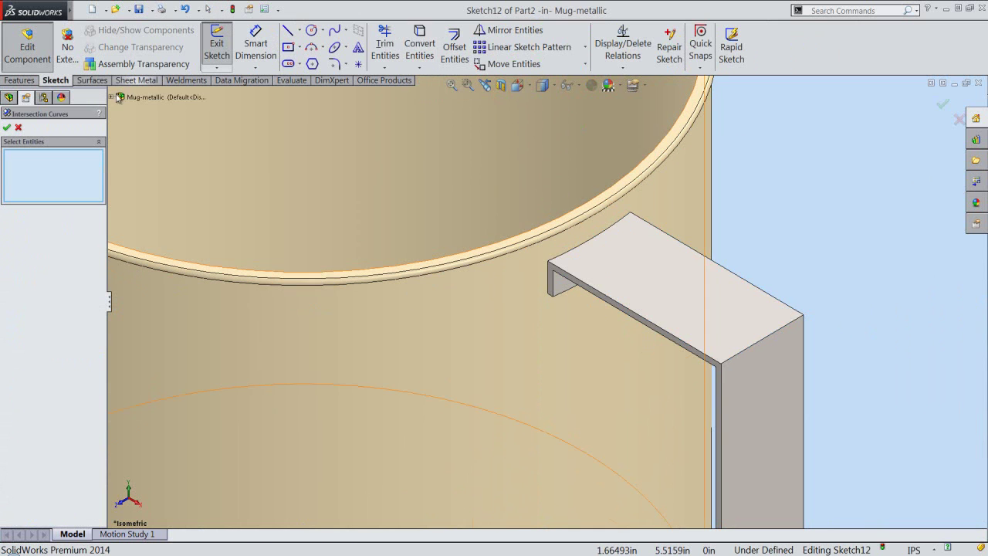
{"action": "left_click", "coordinate": [112, 97]}
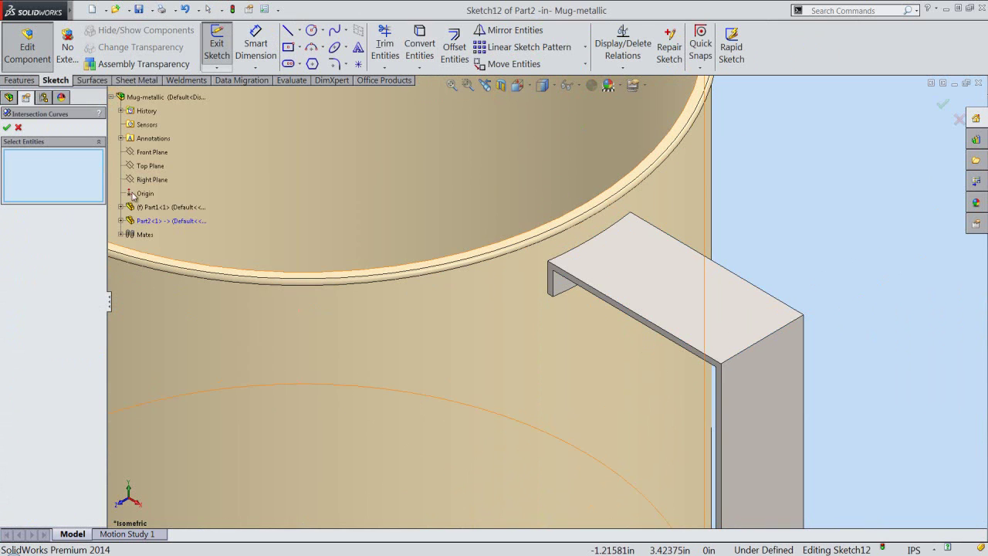
{"action": "left_click", "coordinate": [135, 223]}
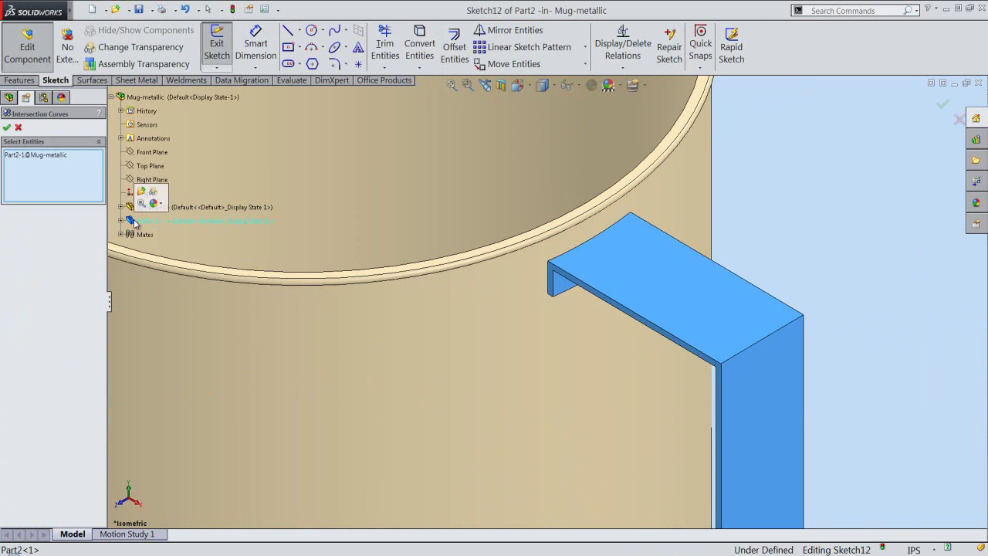
{"action": "left_click", "coordinate": [6, 128]}
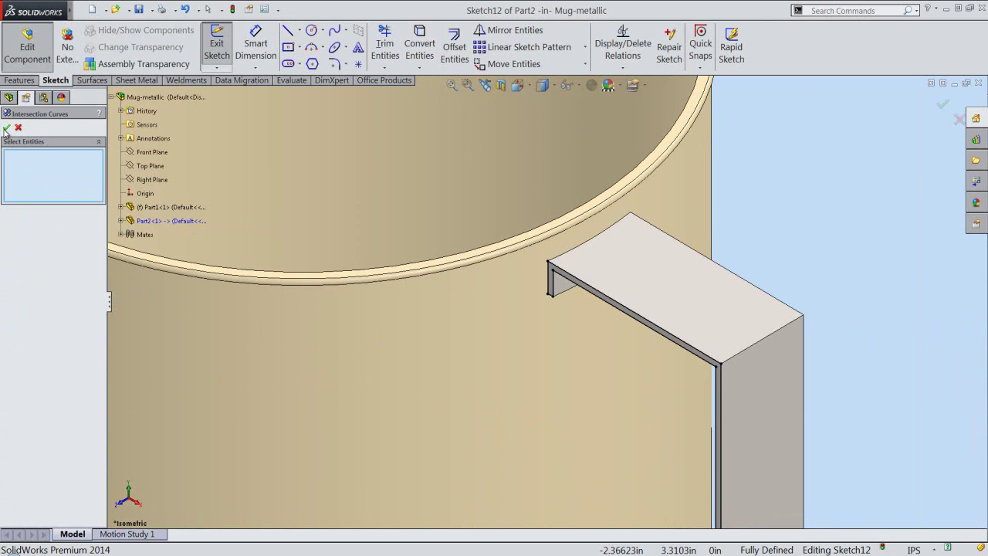
{"action": "left_click", "coordinate": [6, 128]}
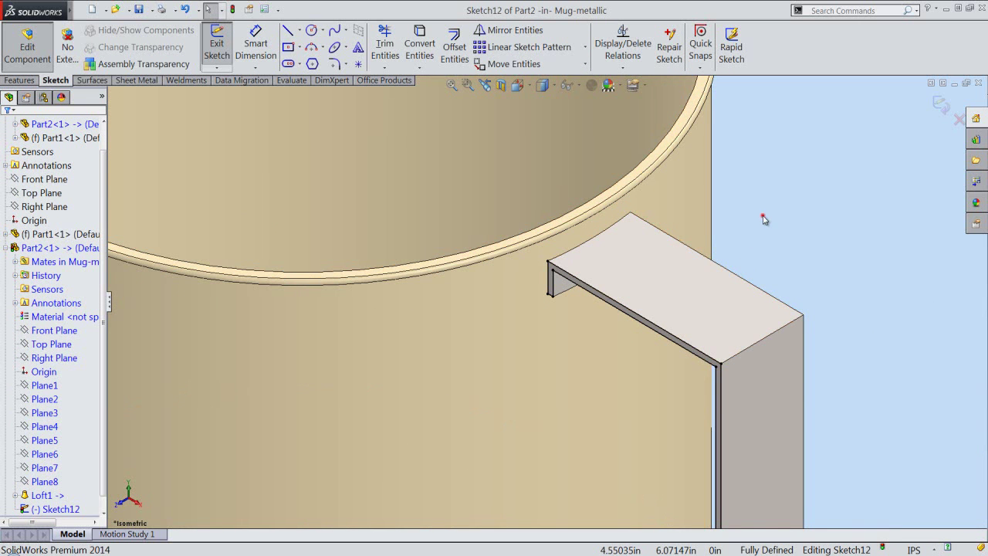
{"action": "middle_click_drag", "start_coordinate": [763, 219], "coordinate": [684, 242]}
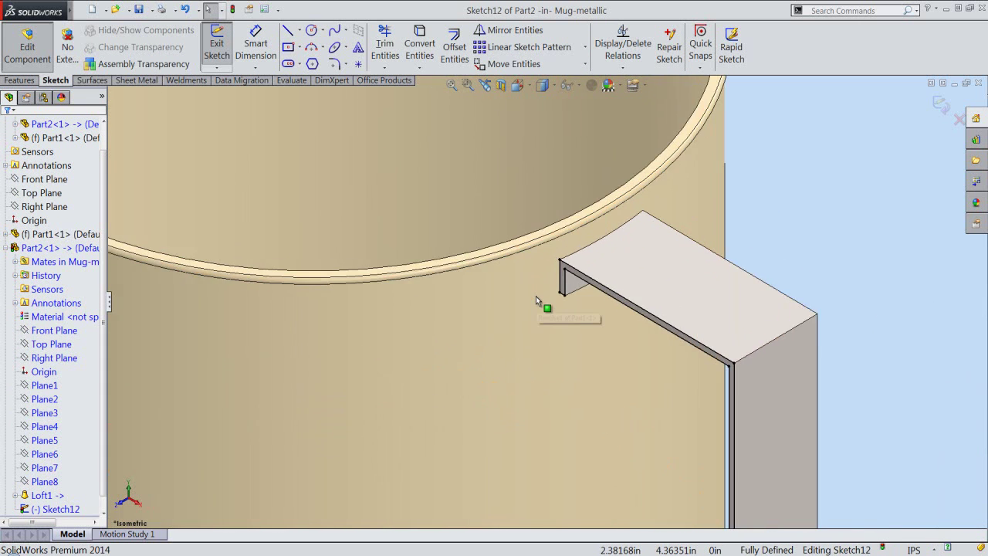
{"action": "scroll", "coordinate": [535, 297], "scroll_direction": "down", "scroll_amount": 3}
{"action": "scroll", "coordinate": [536, 297], "scroll_direction": "down", "scroll_amount": 2}
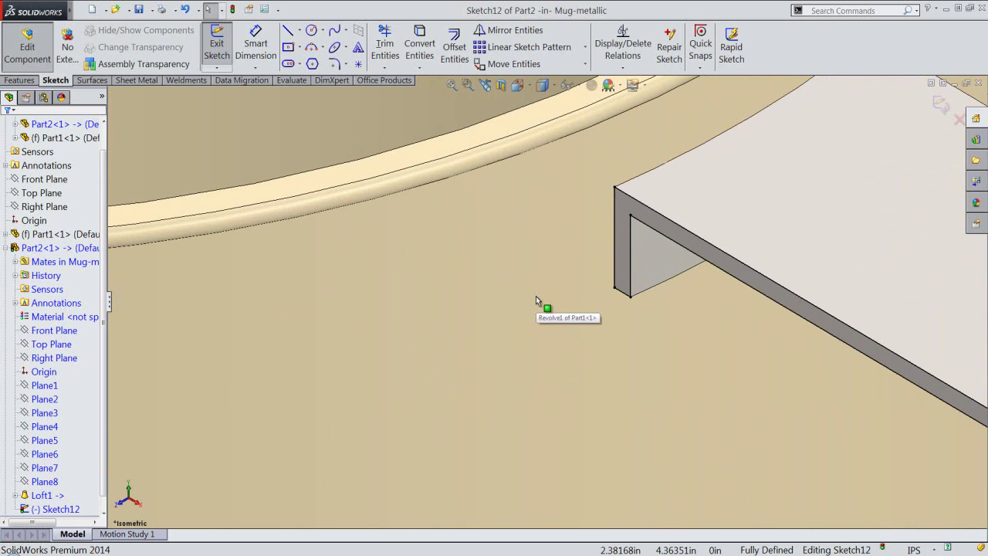
- Select the handle outline lines Line13, Line14, Line15, Line24 and the end edges in Sketch12
{"action": "left_click", "coordinate": [616, 259]}
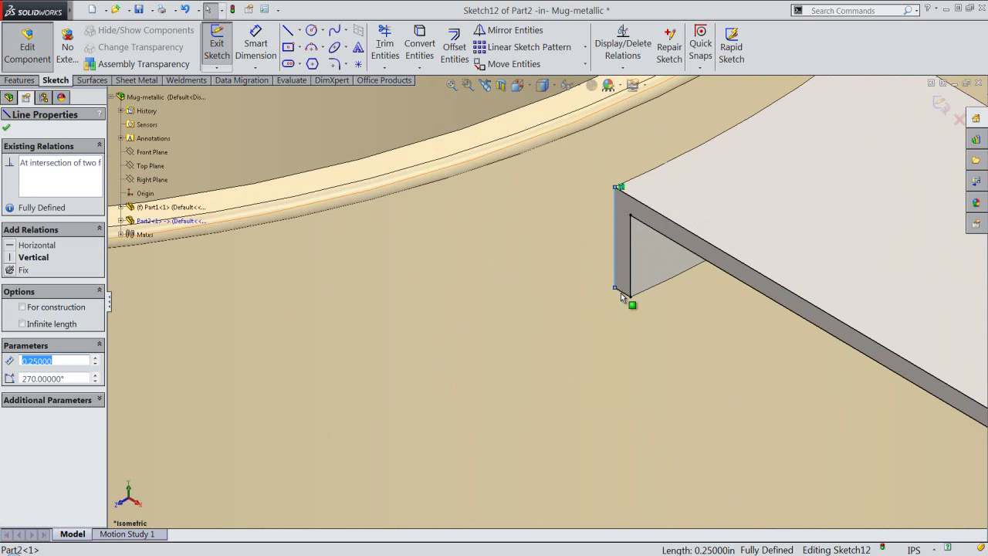
{"action": "left_click", "coordinate": [622, 295], "text": "ctrl"}
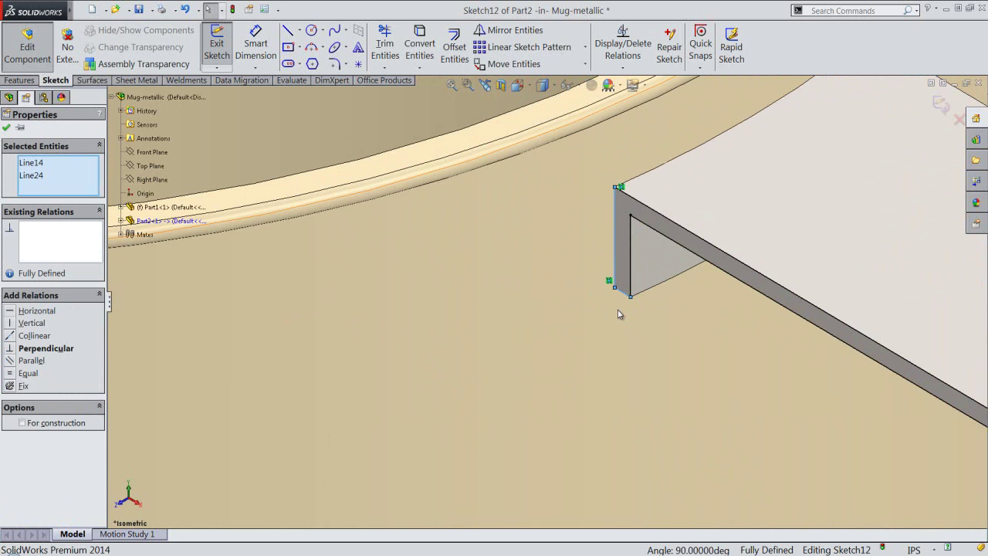
{"action": "left_click", "coordinate": [654, 216], "text": "ctrl"}
{"action": "scroll", "coordinate": [612, 250], "scroll_direction": "up", "scroll_amount": 5}
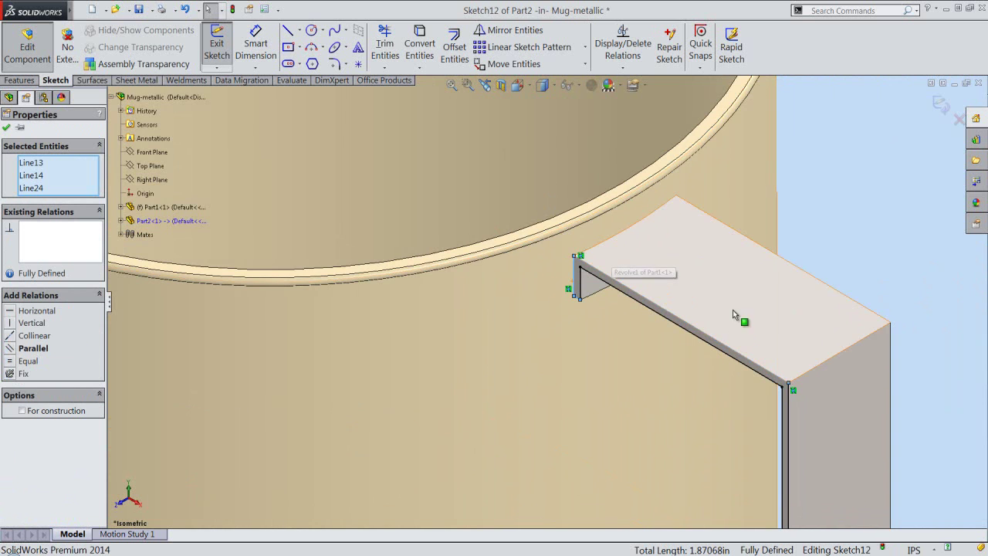
{"action": "scroll", "coordinate": [829, 239], "scroll_direction": "up", "scroll_amount": 3}
{"action": "scroll", "coordinate": [829, 239], "scroll_direction": "up", "scroll_amount": 3}
{"action": "scroll", "coordinate": [803, 262], "scroll_direction": "up", "scroll_amount": 2}
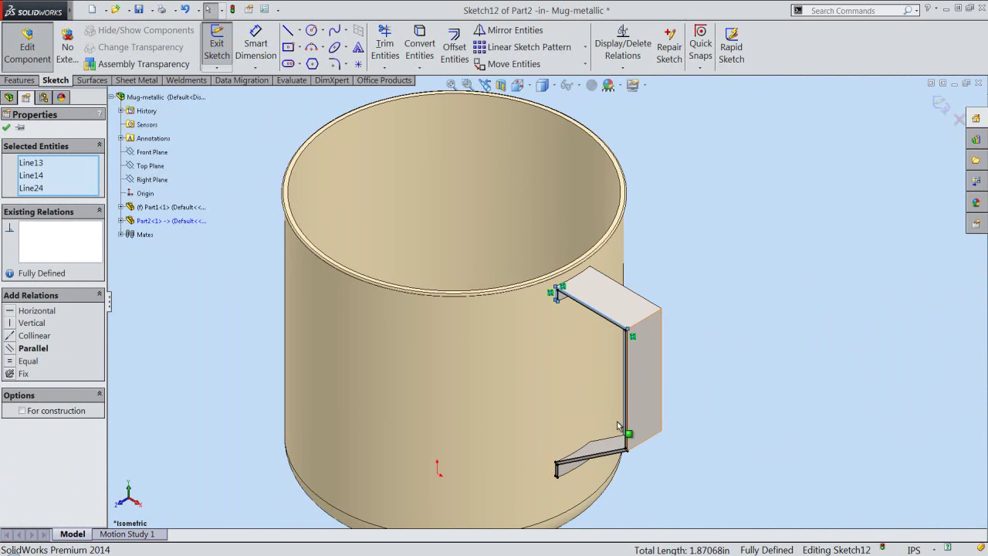
{"action": "scroll", "coordinate": [586, 460], "scroll_direction": "down", "scroll_amount": 2}
{"action": "scroll", "coordinate": [589, 447], "scroll_direction": "down", "scroll_amount": 2}
{"action": "scroll", "coordinate": [594, 446], "scroll_direction": "down", "scroll_amount": 3}
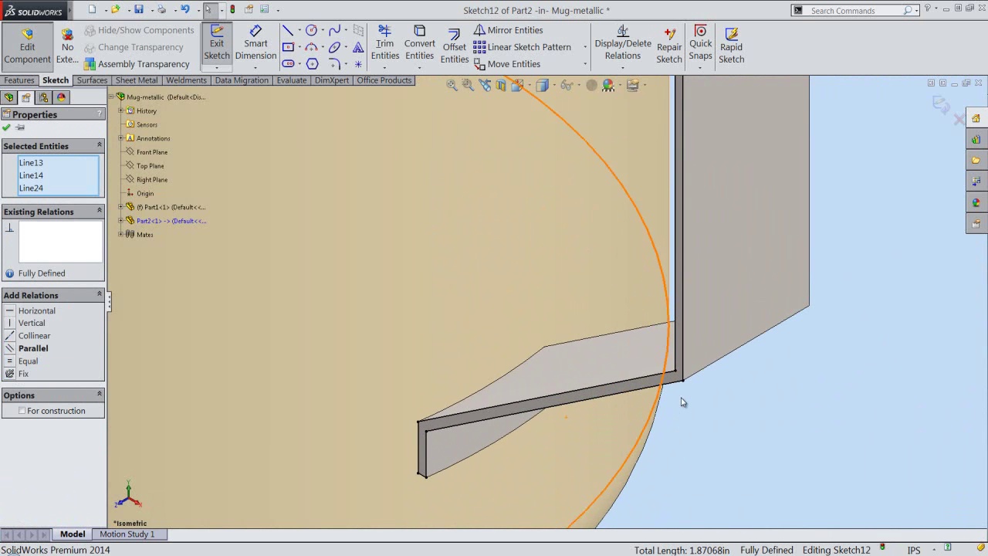
{"action": "left_click", "coordinate": [682, 361], "text": "ctrl"}
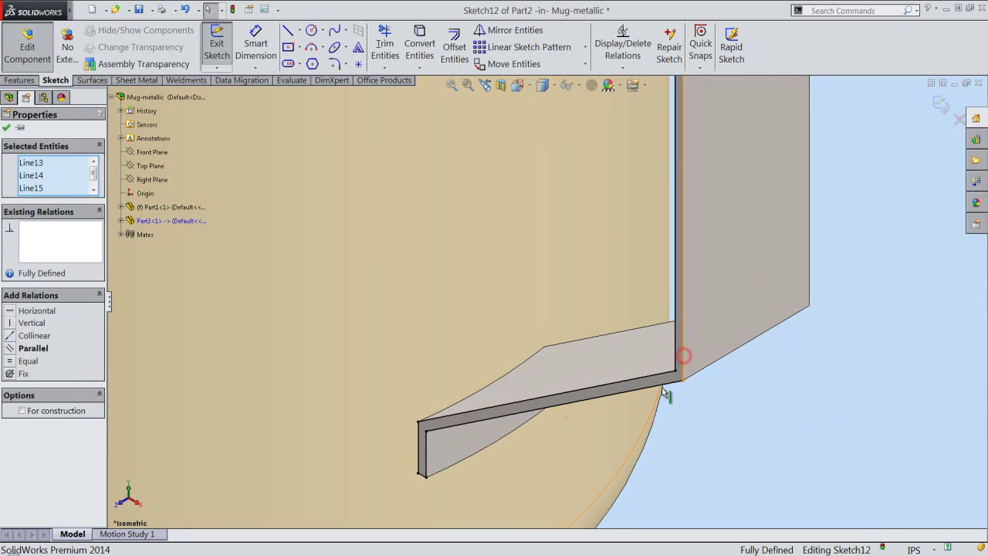
{"action": "left_click", "coordinate": [661, 389], "text": "ctrl"}
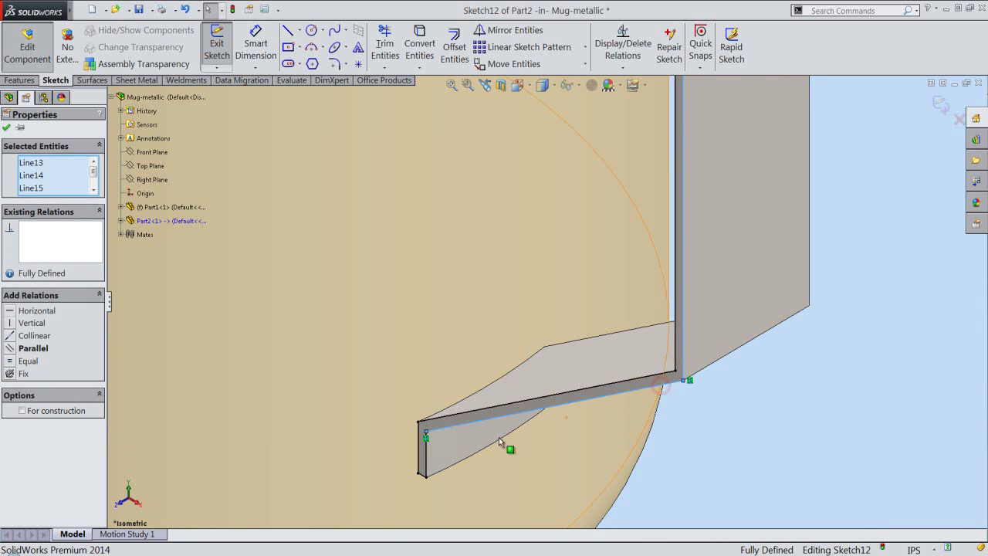
{"action": "left_click", "coordinate": [428, 461], "text": "ctrl"}
{"action": "scroll", "coordinate": [429, 477], "scroll_direction": "down", "scroll_amount": 3}
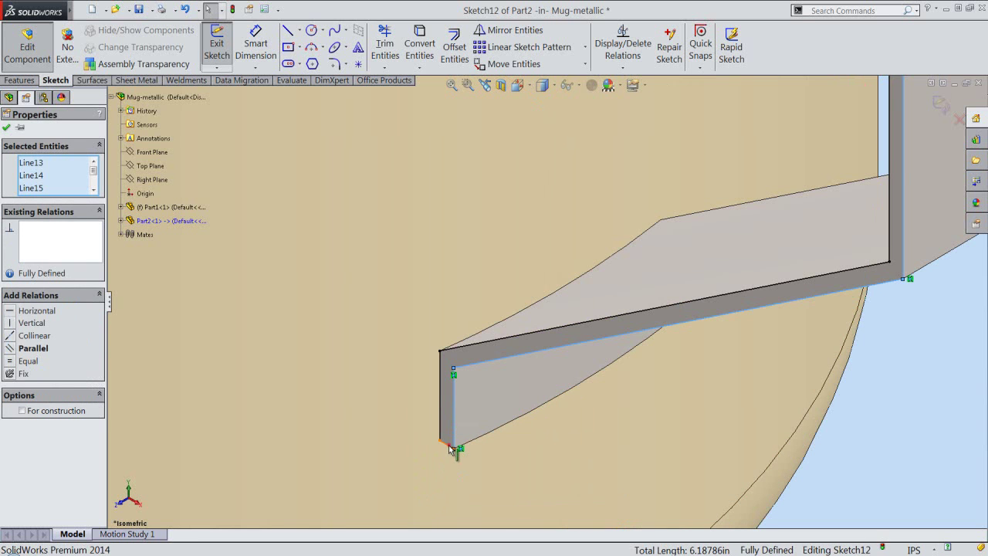
{"action": "left_click", "coordinate": [449, 445], "text": "ctrl"}
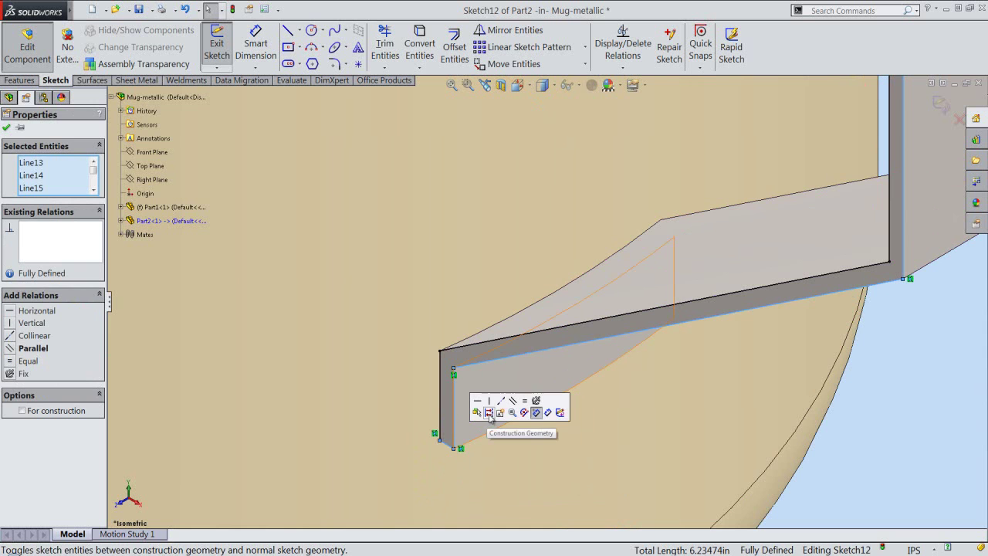
- Turn the selected lines into construction geometry and return to the isometric view
{"action": "left_click", "coordinate": [490, 412]}
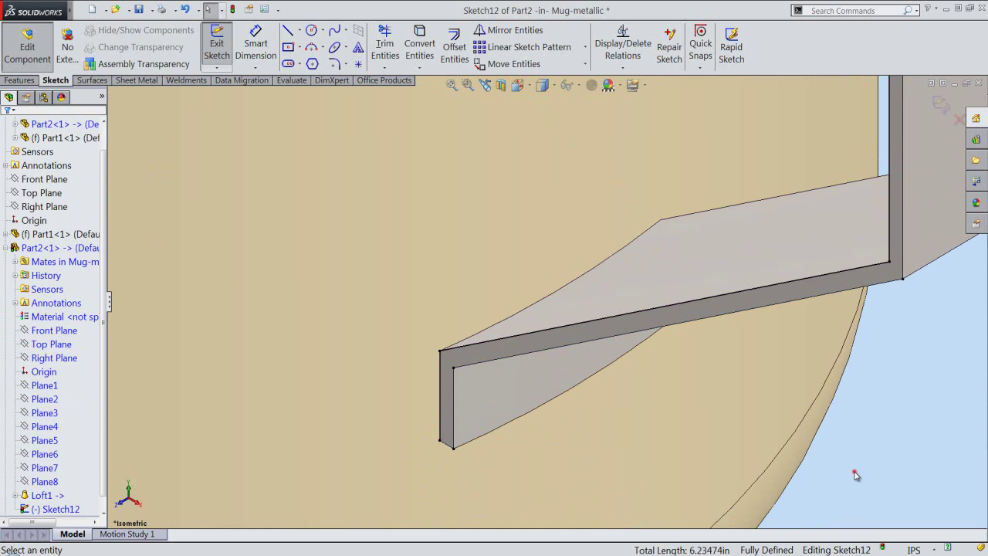
{"action": "scroll", "coordinate": [854, 470], "scroll_direction": "up", "scroll_amount": 2}
{"action": "scroll", "coordinate": [833, 478], "scroll_direction": "up", "scroll_amount": 2}
{"action": "scroll", "coordinate": [818, 487], "scroll_direction": "up", "scroll_amount": 2}
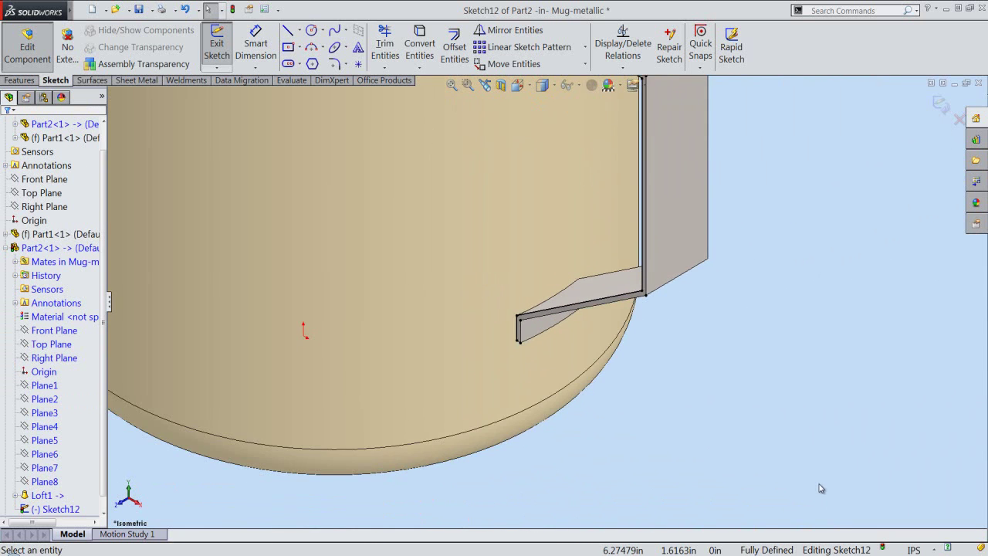
{"action": "key", "text": "ctrl+7"}
{"action": "scroll", "coordinate": [560, 202], "scroll_direction": "down", "scroll_amount": 2}
{"action": "scroll", "coordinate": [556, 197], "scroll_direction": "down", "scroll_amount": 2}
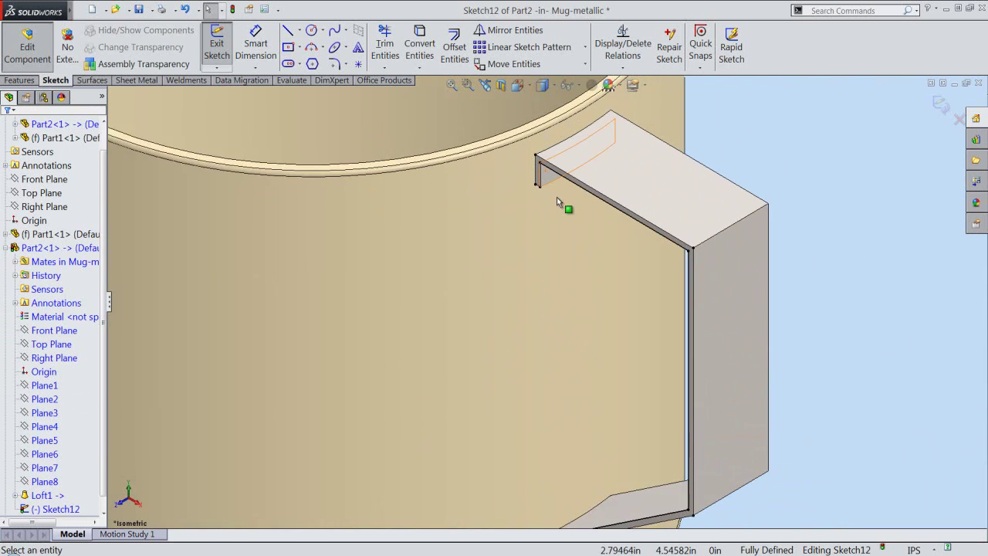
{"action": "scroll", "coordinate": [557, 197], "scroll_direction": "down", "scroll_amount": 3}
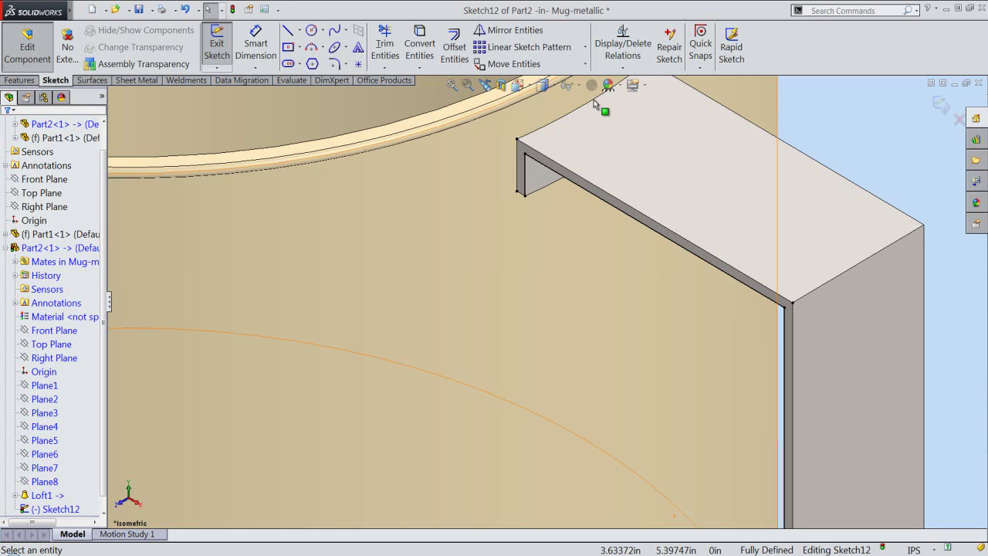
- Start Offset Entities at 0.04688 in with chain selection turned off
{"action": "left_click", "coordinate": [455, 47]}
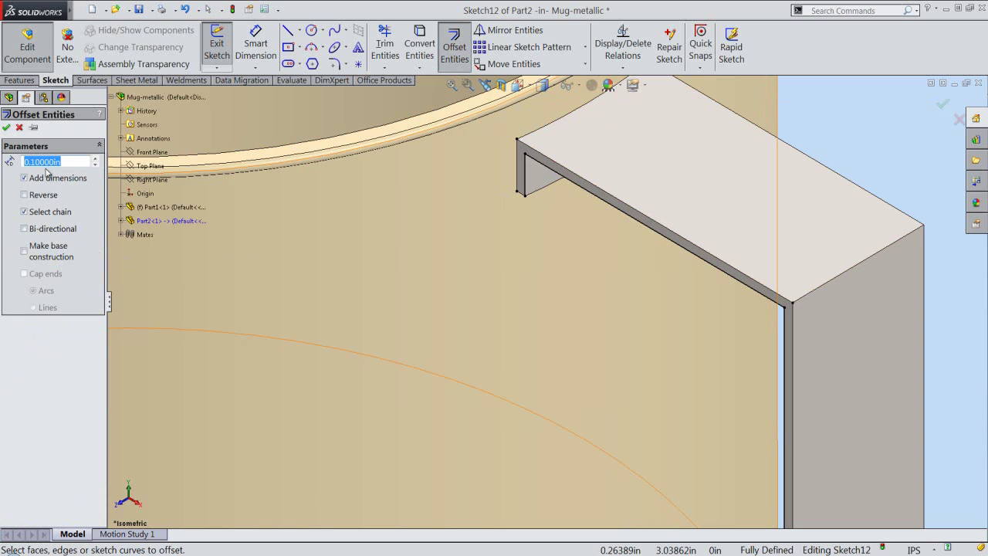
{"action": "key", "text": "BackSpace"}
{"action": "left_click", "coordinate": [527, 182]}
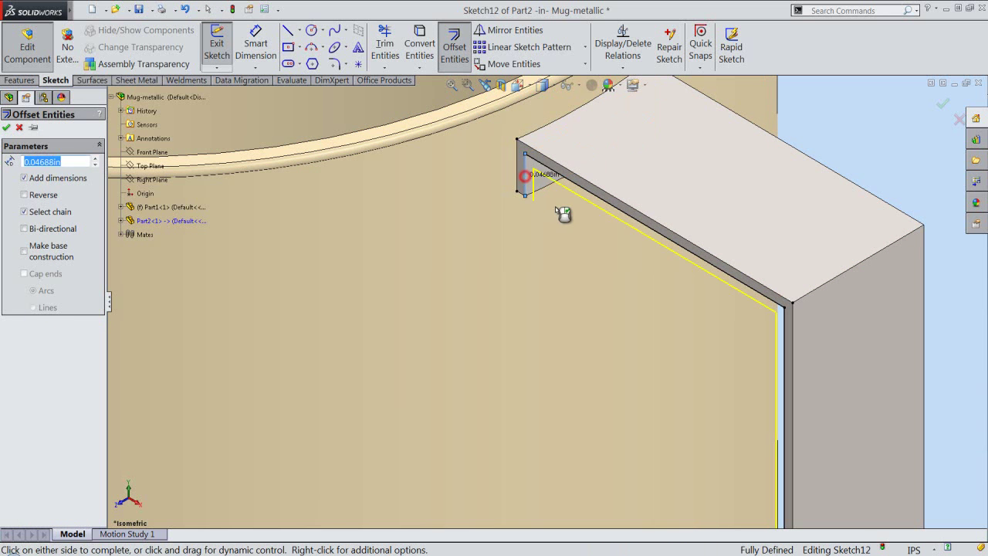
{"action": "scroll", "coordinate": [563, 222], "scroll_direction": "up", "scroll_amount": 3}
{"action": "scroll", "coordinate": [567, 222], "scroll_direction": "up", "scroll_amount": 3}
{"action": "scroll", "coordinate": [568, 222], "scroll_direction": "up", "scroll_amount": 2}
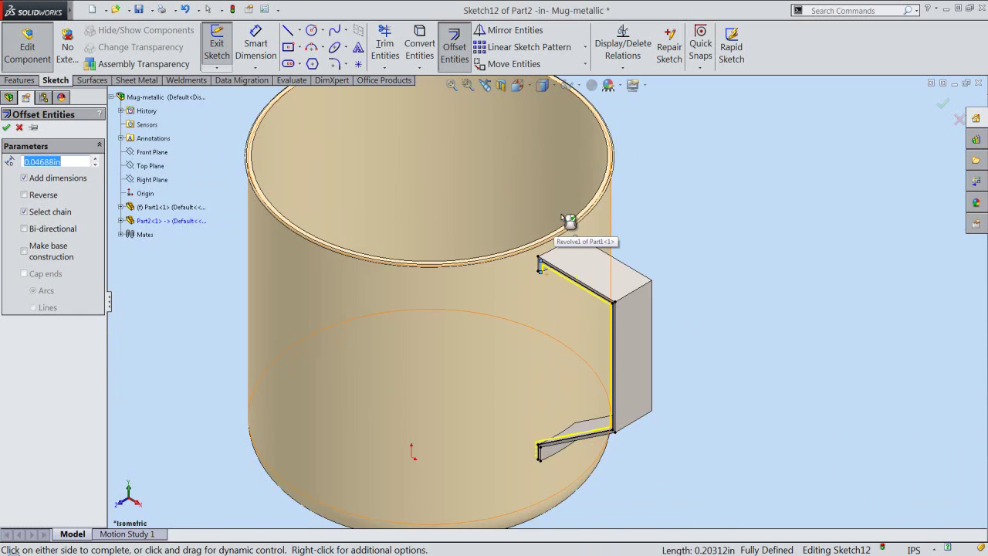
{"action": "scroll", "coordinate": [550, 425], "scroll_direction": "down", "scroll_amount": 2}
{"action": "scroll", "coordinate": [555, 409], "scroll_direction": "down", "scroll_amount": 2}
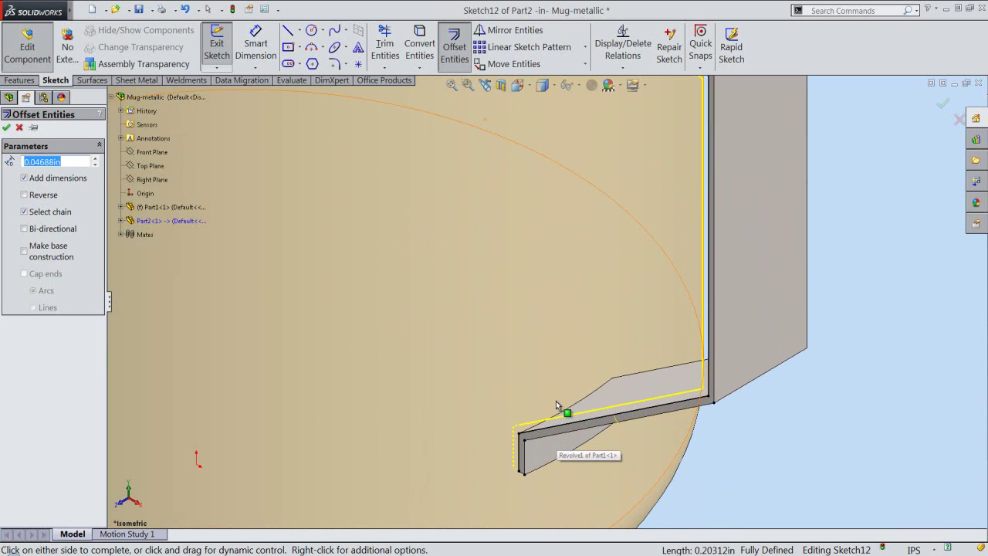
{"action": "left_click", "coordinate": [25, 213]}
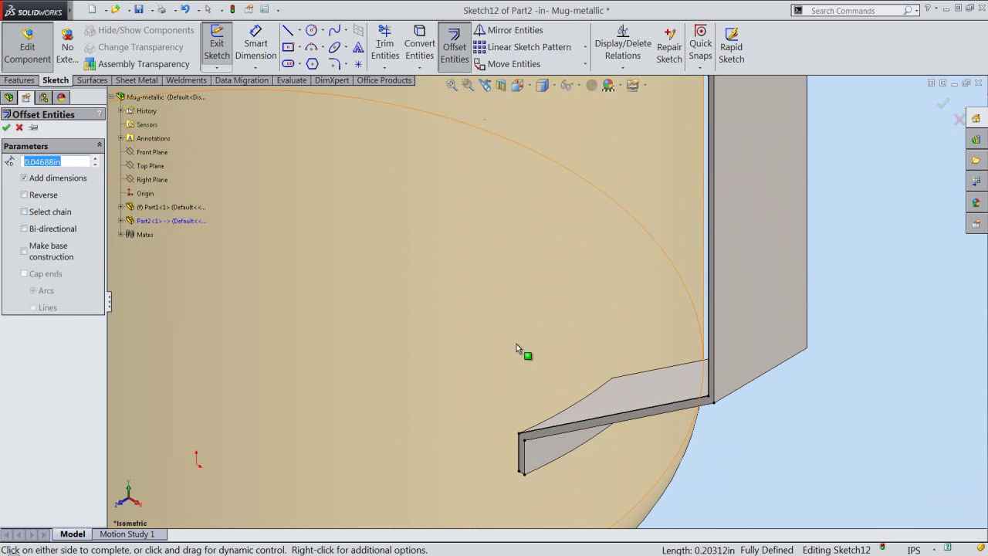
{"action": "scroll", "coordinate": [633, 432], "scroll_direction": "up", "scroll_amount": 2}
{"action": "scroll", "coordinate": [602, 324], "scroll_direction": "up", "scroll_amount": 1}
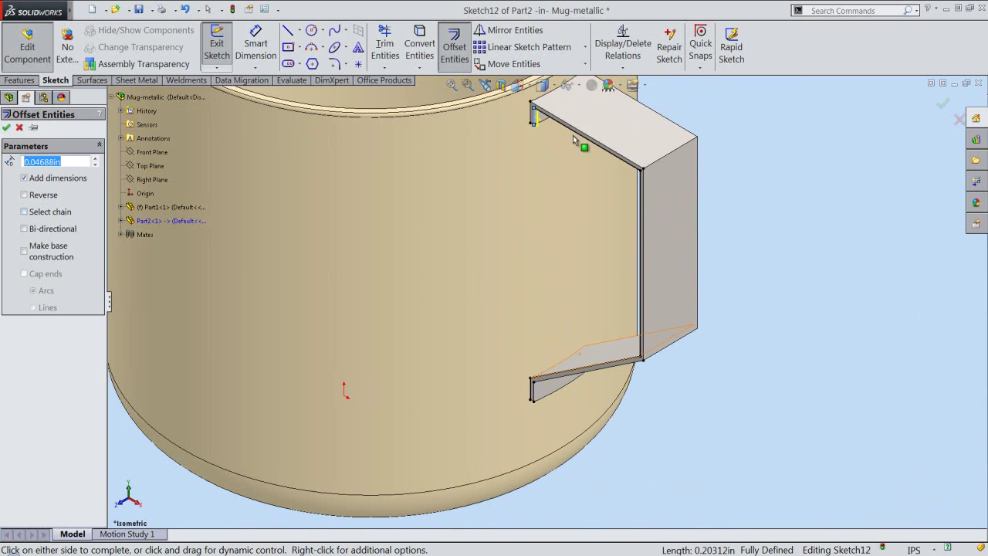
{"action": "scroll", "coordinate": [574, 140], "scroll_direction": "down", "scroll_amount": 2}
{"action": "scroll", "coordinate": [568, 146], "scroll_direction": "down", "scroll_amount": 1}
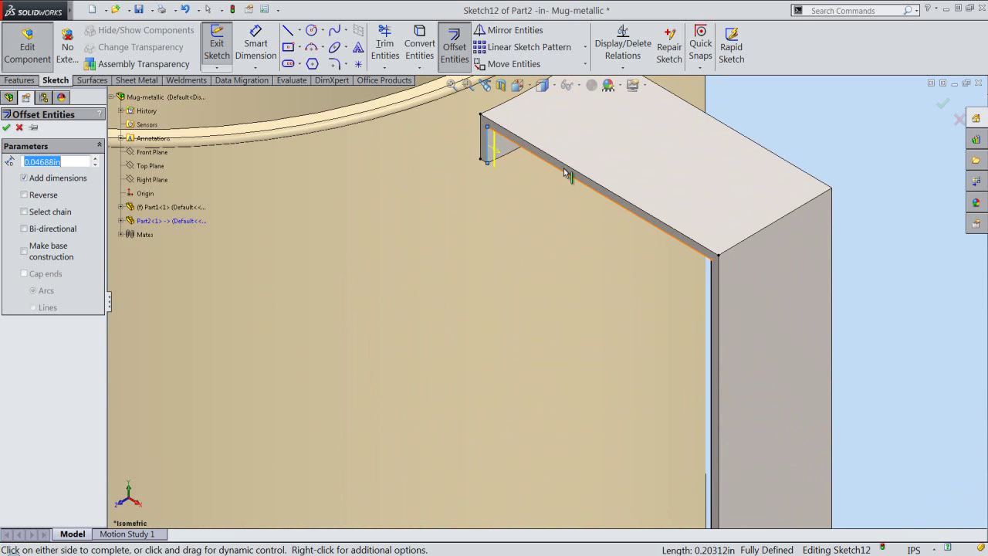
- Offset the handle's top, vertical and lower edges by 0.04688 in and confirm
{"action": "left_click", "coordinate": [562, 171]}
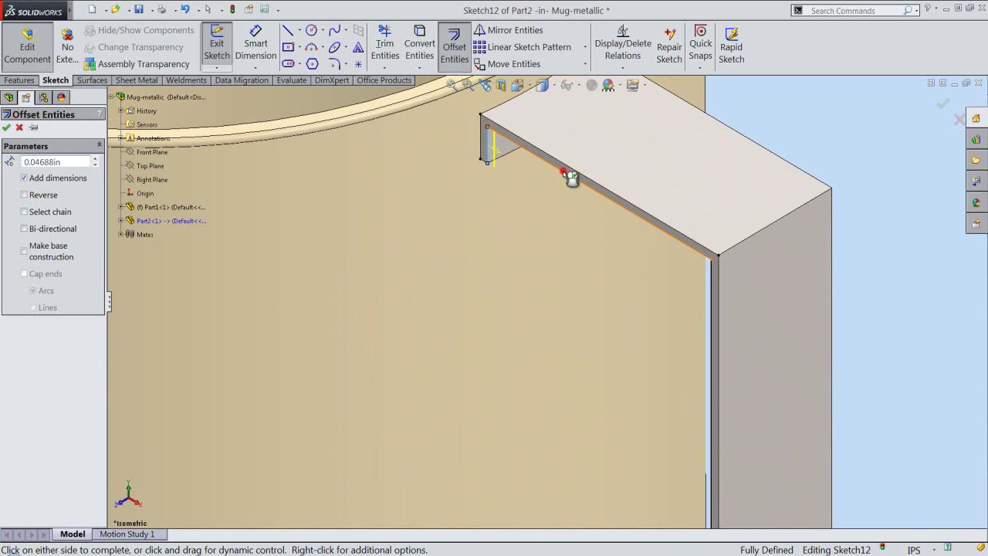
{"action": "scroll", "coordinate": [640, 251], "scroll_direction": "up", "scroll_amount": 1}
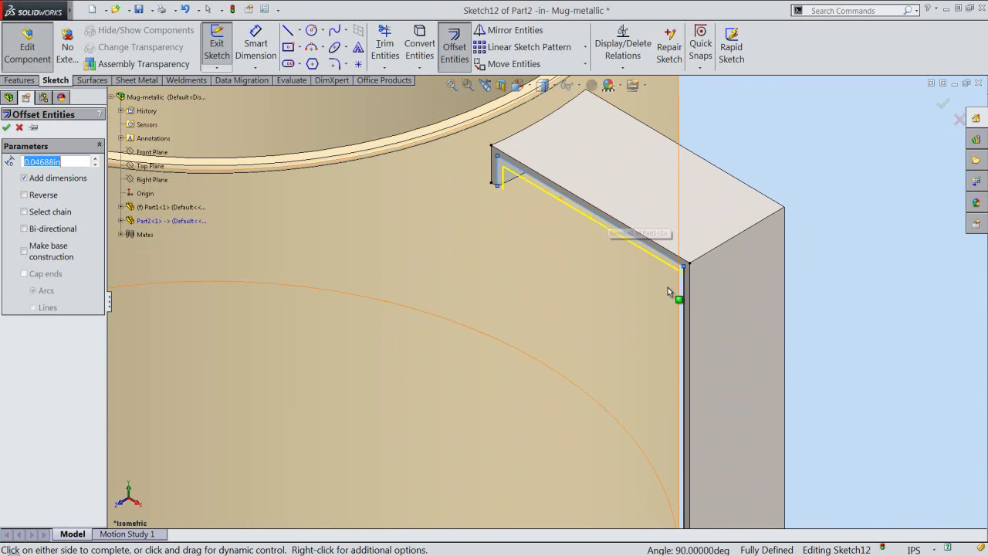
{"action": "left_click", "coordinate": [682, 290]}
{"action": "scroll", "coordinate": [684, 293], "scroll_direction": "up", "scroll_amount": 2}
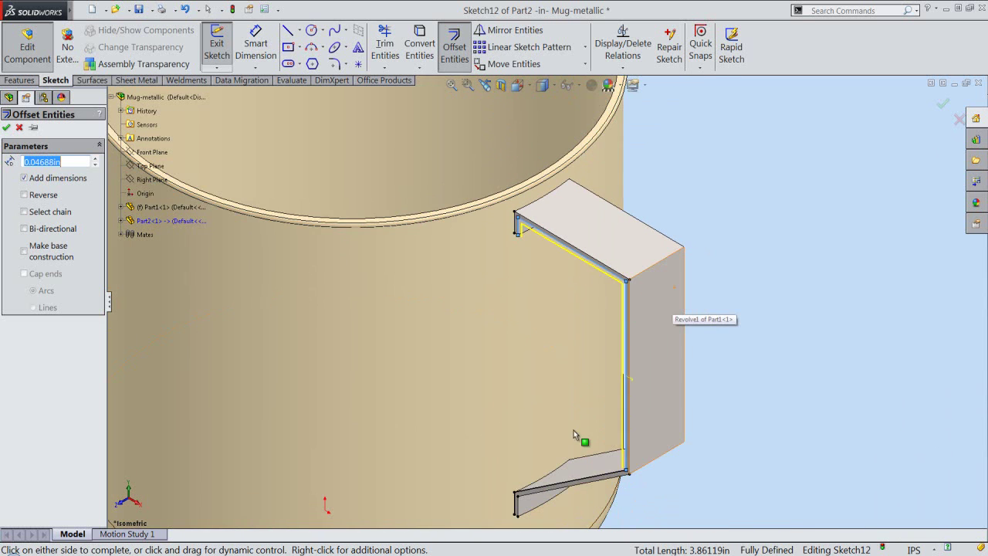
{"action": "scroll", "coordinate": [549, 494], "scroll_direction": "down", "scroll_amount": 2}
{"action": "scroll", "coordinate": [549, 493], "scroll_direction": "down", "scroll_amount": 2}
{"action": "scroll", "coordinate": [549, 494], "scroll_direction": "down", "scroll_amount": 1}
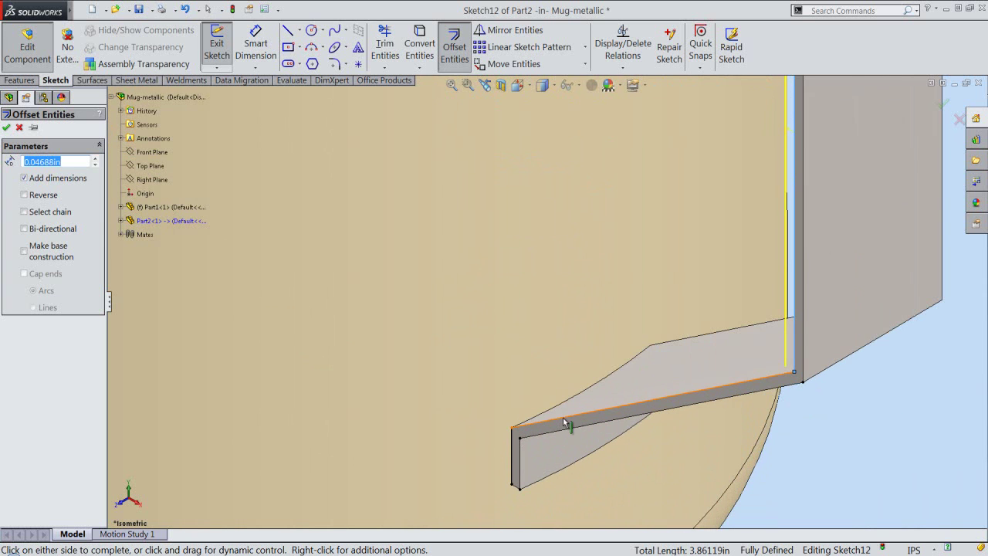
{"action": "left_click", "coordinate": [564, 423]}
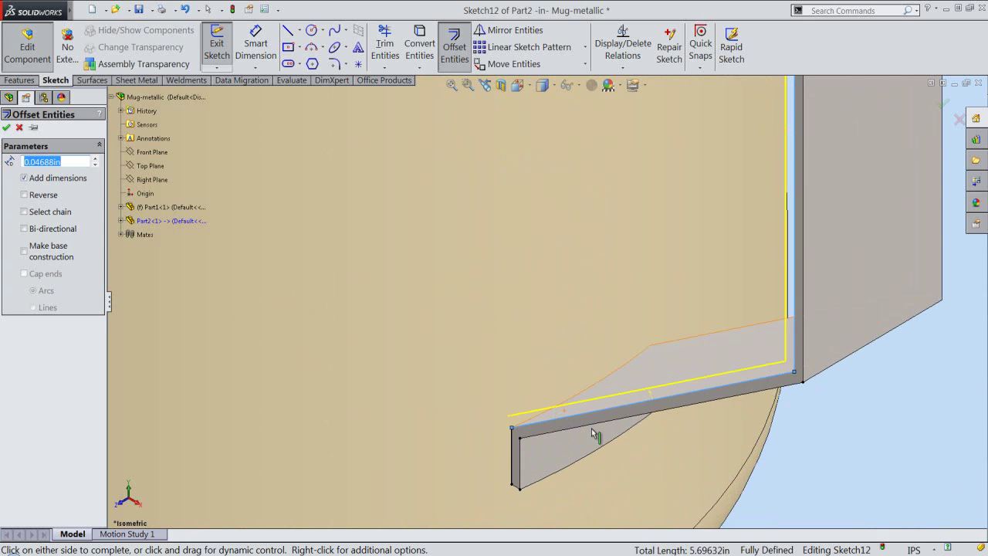
{"action": "scroll", "coordinate": [626, 450], "scroll_direction": "up", "scroll_amount": 2}
{"action": "scroll", "coordinate": [627, 444], "scroll_direction": "up", "scroll_amount": 2}
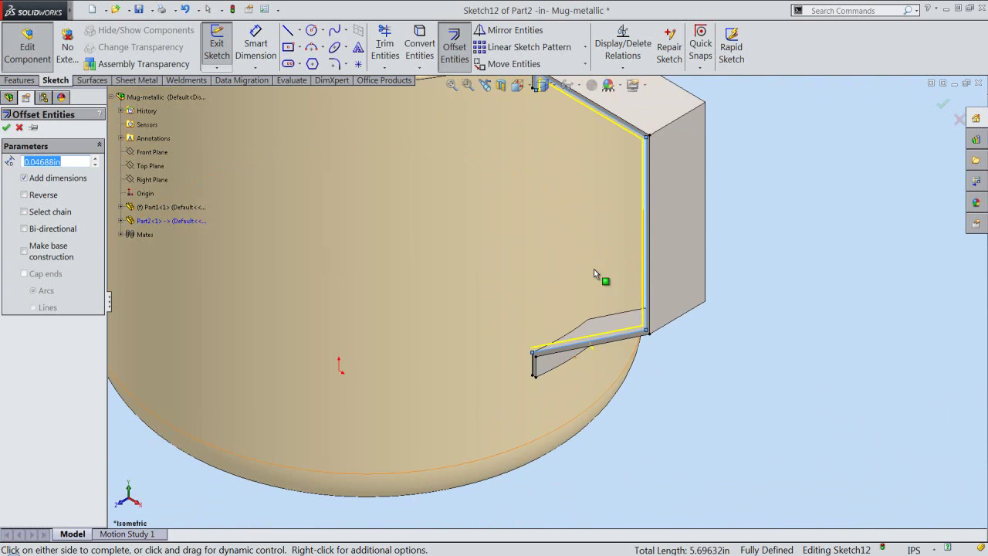
{"action": "right_click", "coordinate": [620, 221]}
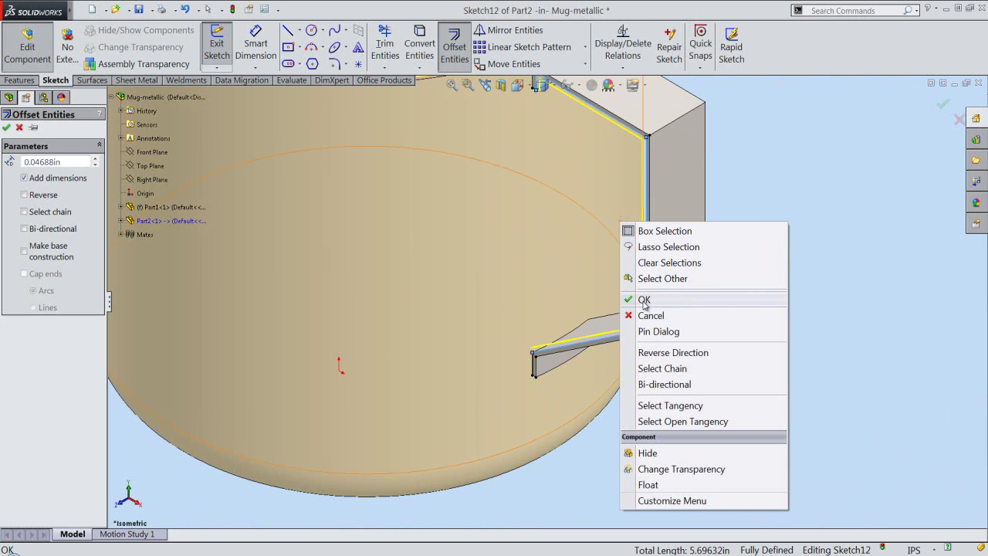
{"action": "left_click", "coordinate": [642, 299]}
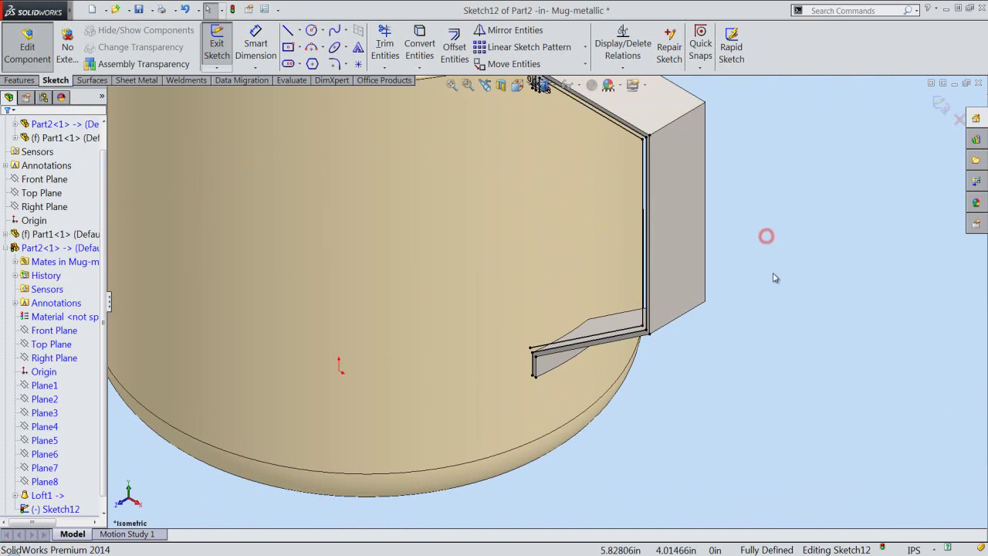
- View the offset handle outline from the Front orientation, zoomed near its lower end
{"action": "scroll", "coordinate": [780, 293], "scroll_direction": "up", "scroll_amount": 2}
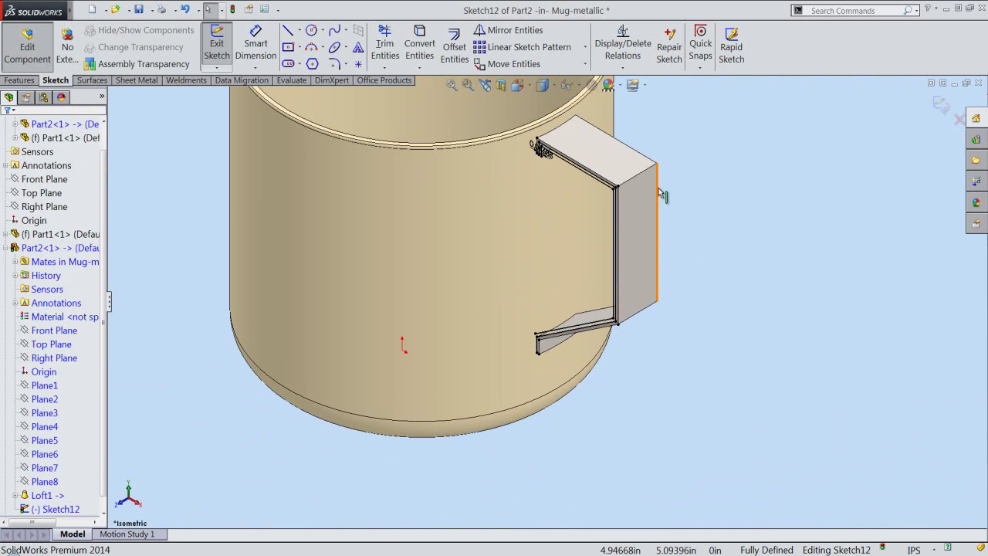
{"action": "left_click", "coordinate": [516, 85]}
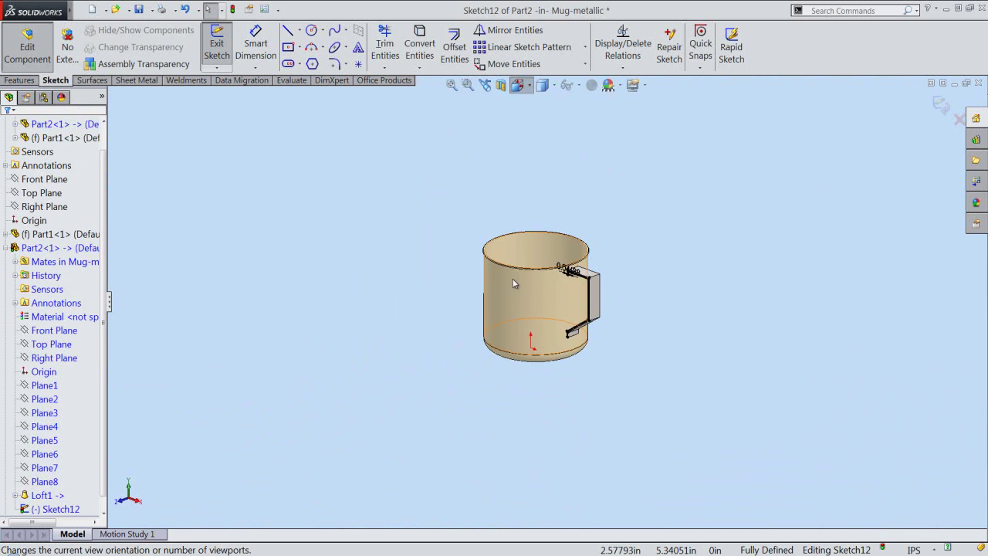
{"action": "left_click", "coordinate": [482, 300]}
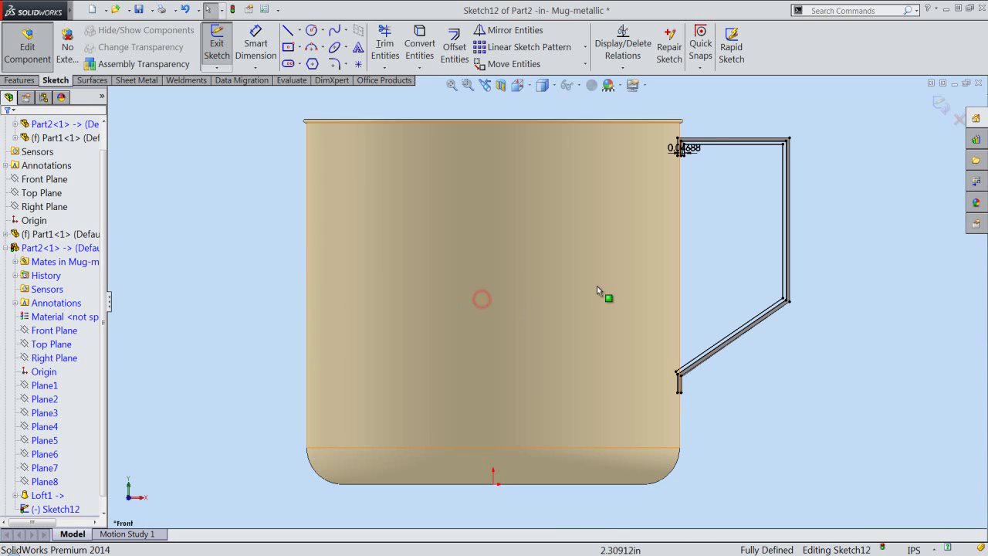
{"action": "scroll", "coordinate": [700, 253], "scroll_direction": "down", "scroll_amount": 3}
{"action": "scroll", "coordinate": [698, 280], "scroll_direction": "down", "scroll_amount": 1}
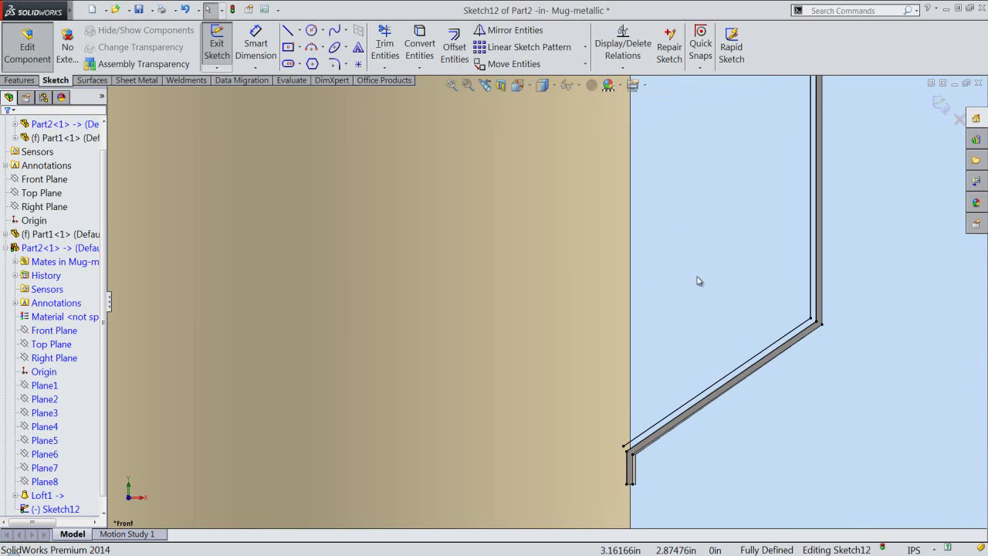
{"action": "scroll", "coordinate": [705, 308], "scroll_direction": "up", "scroll_amount": 1}
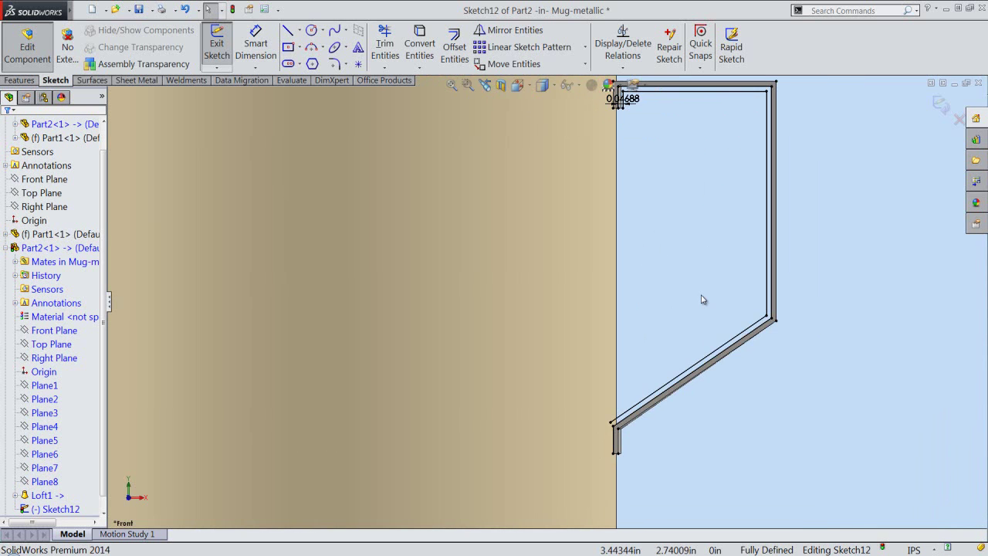
- Select the short vertical segment at the handle bottom and start the Line tool
{"action": "left_click", "coordinate": [616, 445]}
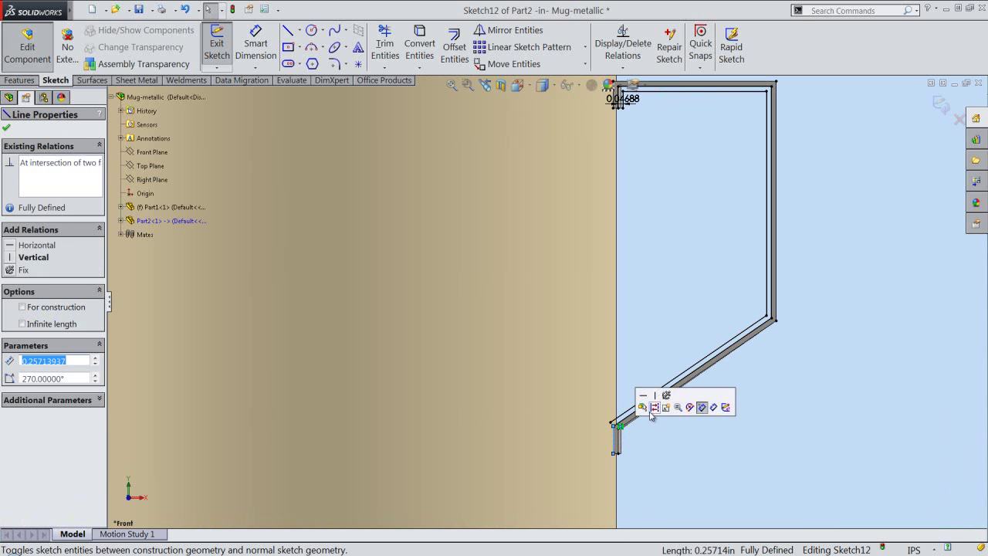
{"action": "left_click", "coordinate": [652, 409]}
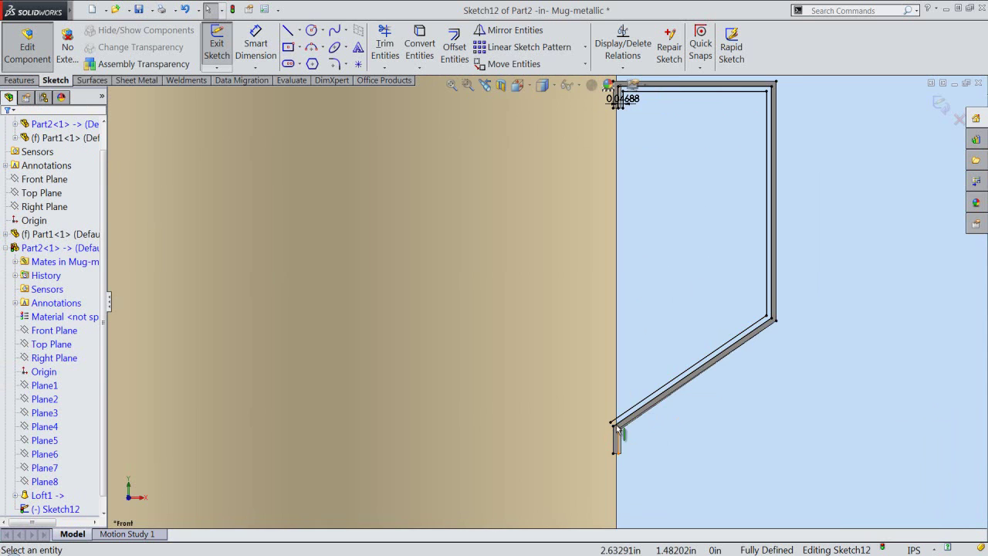
{"action": "scroll", "coordinate": [603, 420], "scroll_direction": "down", "scroll_amount": 3}
{"action": "scroll", "coordinate": [599, 417], "scroll_direction": "down", "scroll_amount": 2}
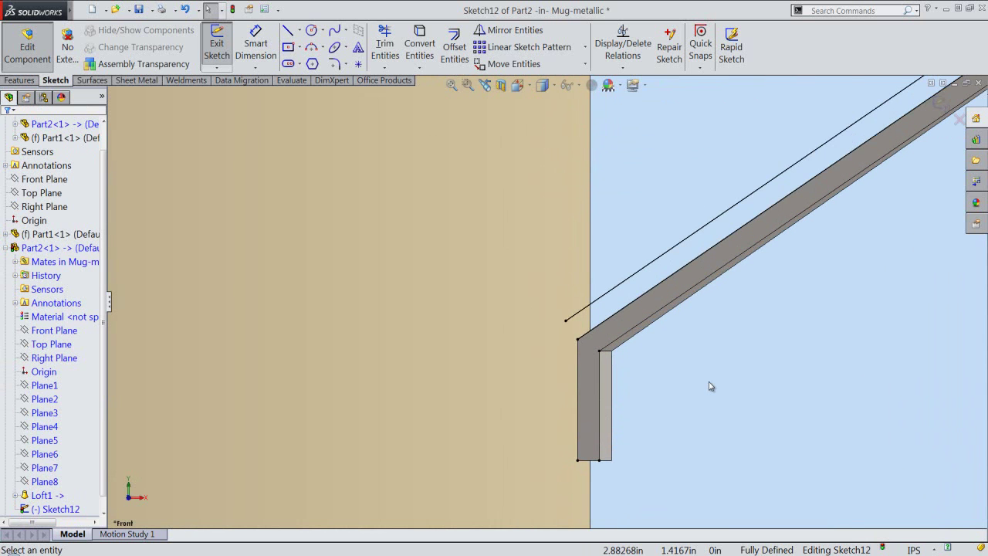
{"action": "right_click", "coordinate": [709, 381]}
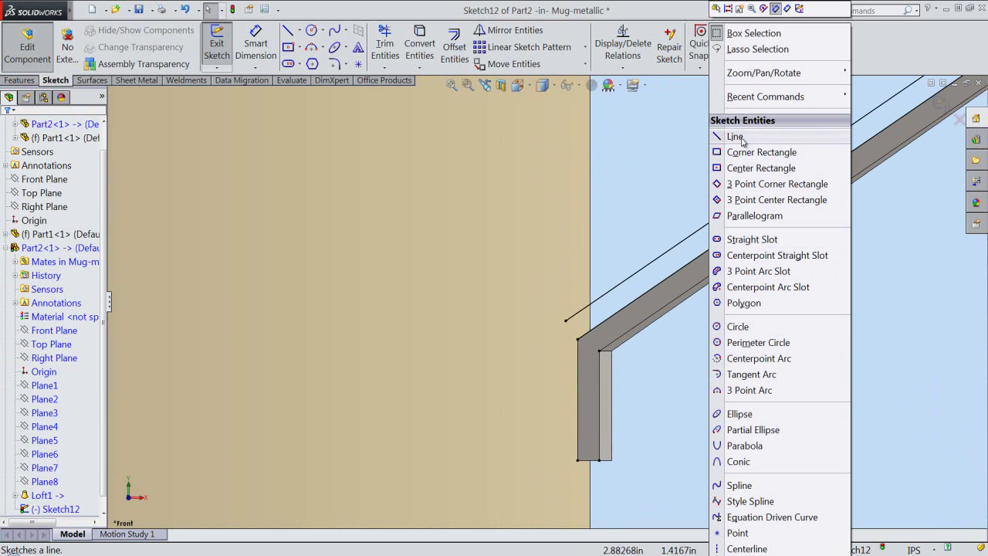
{"action": "left_click", "coordinate": [737, 136]}
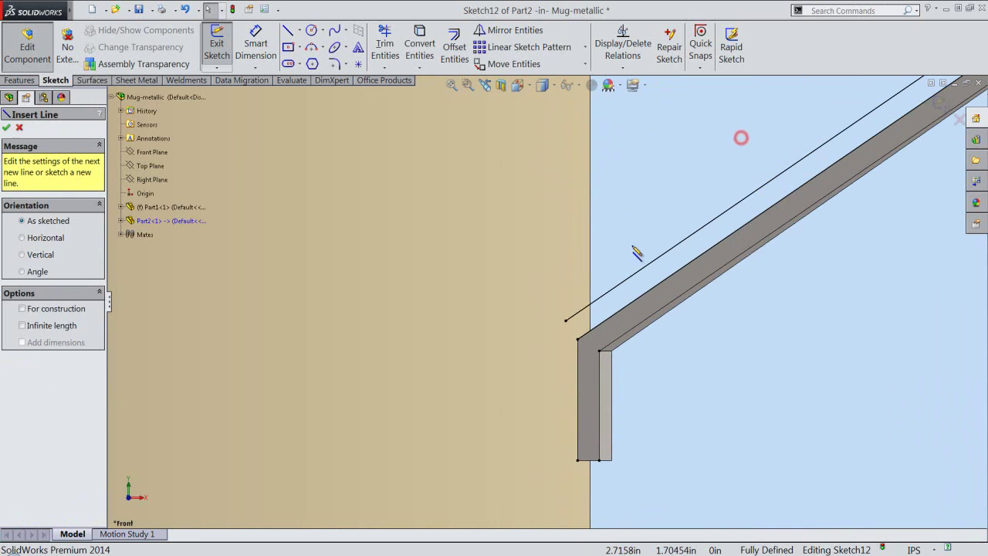
- Draw a vertical line up from the lower corner endpoint past the offset slanted line
{"action": "left_click", "coordinate": [578, 340]}
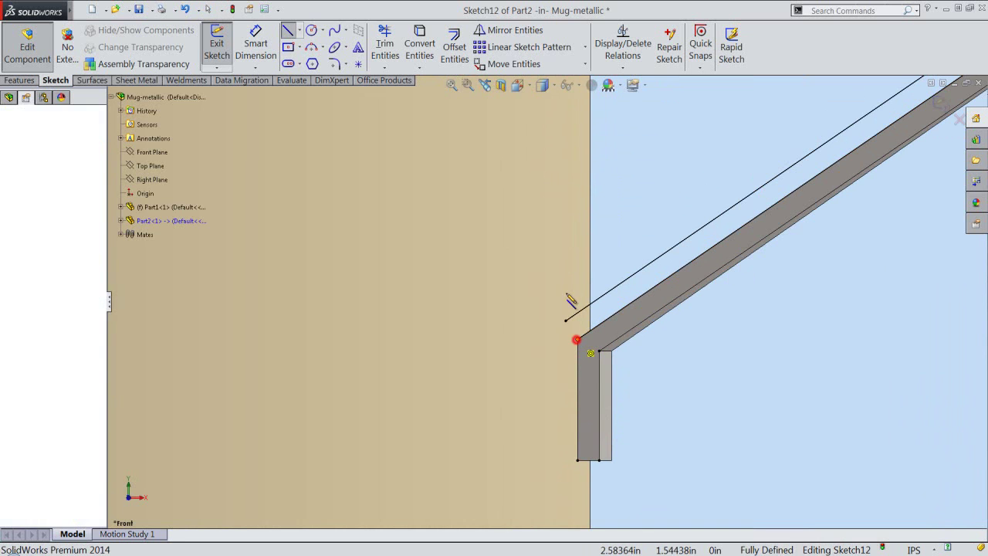
{"action": "left_click", "coordinate": [578, 251]}
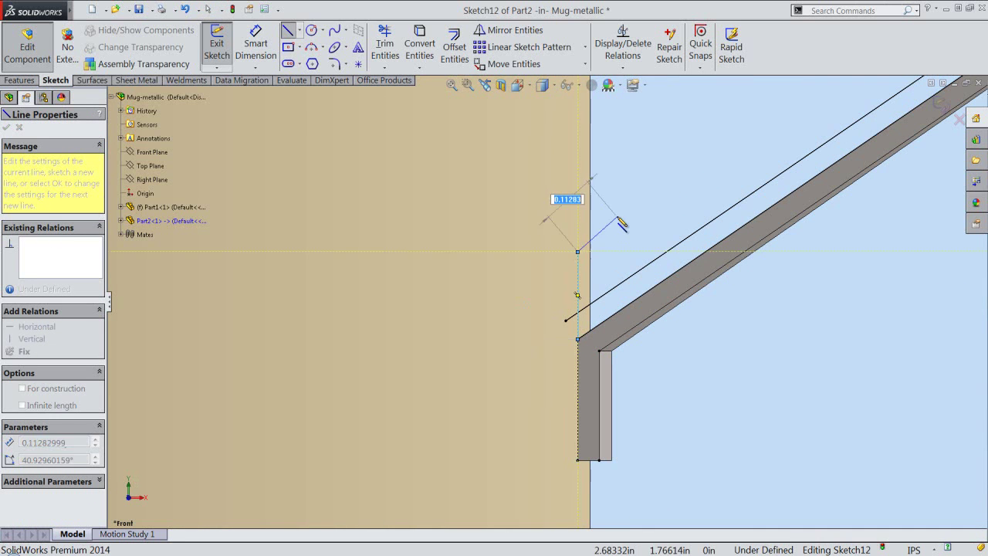
{"action": "right_click", "coordinate": [618, 220]}
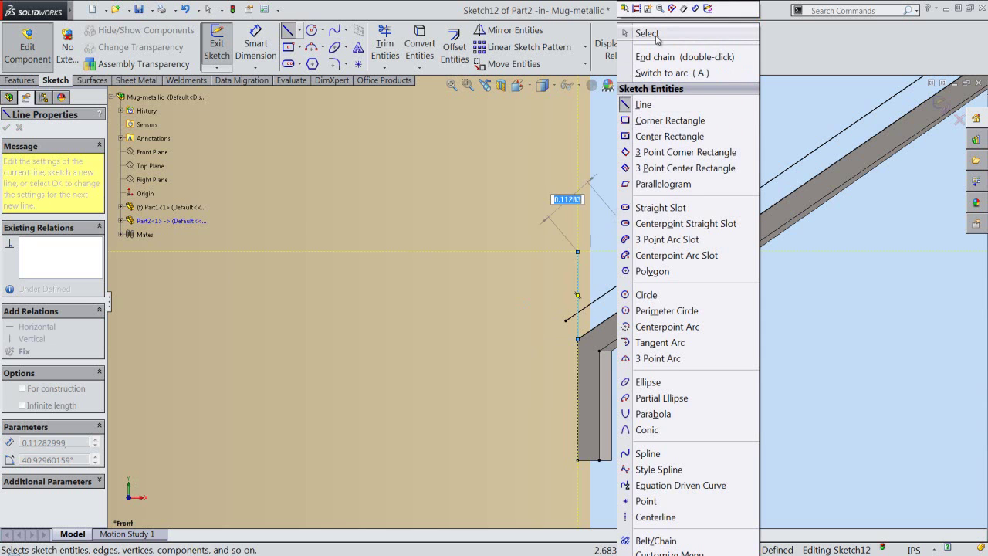
{"action": "left_click", "coordinate": [648, 33]}
{"action": "left_click", "coordinate": [646, 174]}
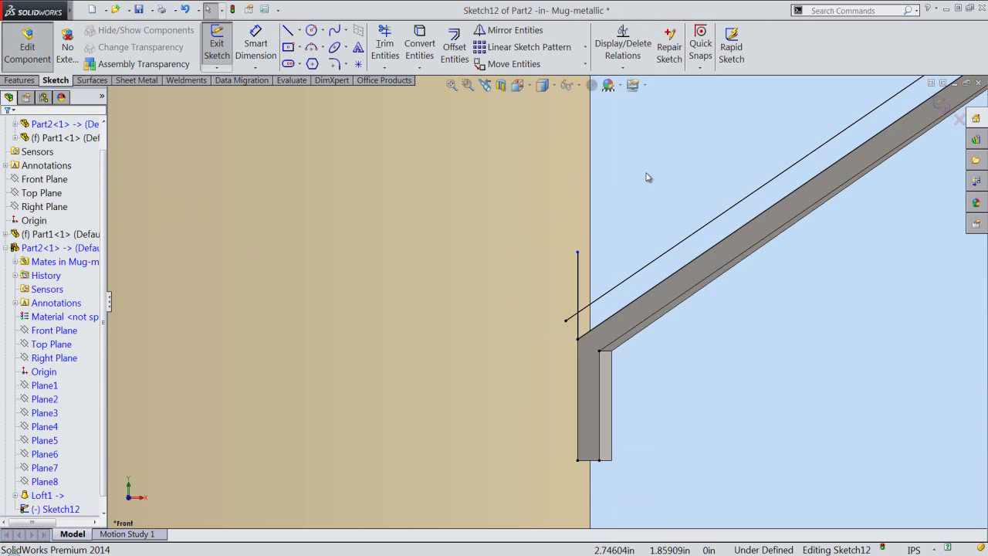
- Trim away the vertical line's overhang above the slanted line and the leftover stub
{"action": "left_click", "coordinate": [388, 34]}
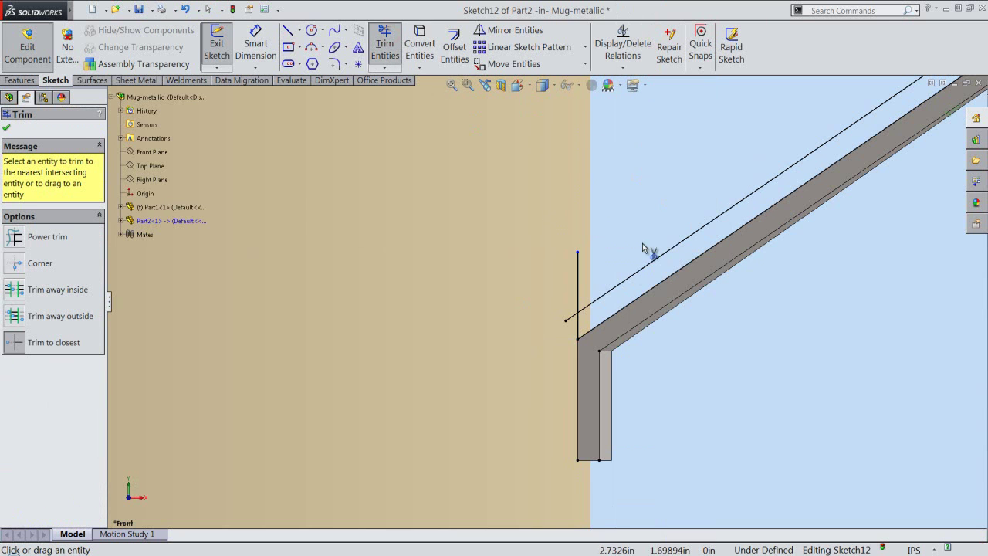
{"action": "left_click", "coordinate": [576, 279]}
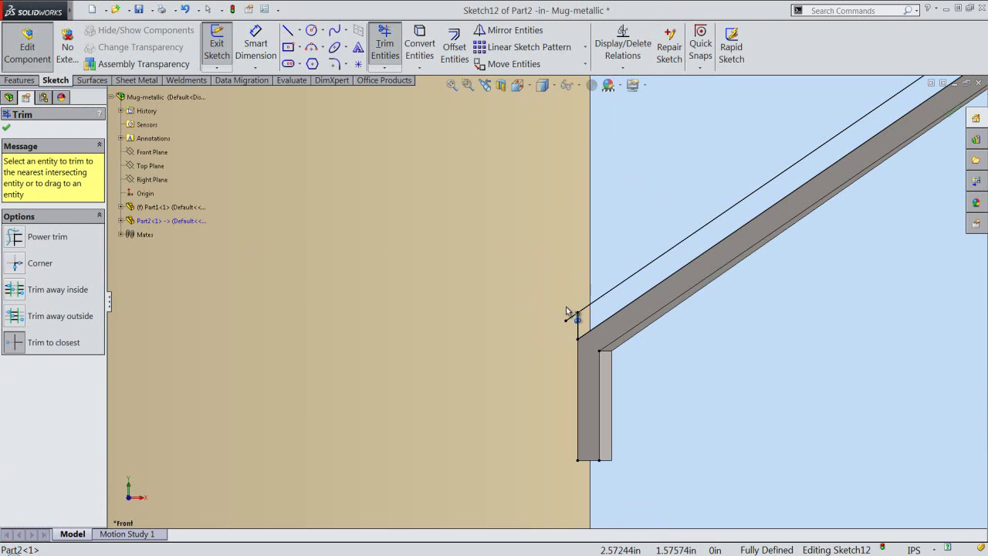
{"action": "left_click", "coordinate": [569, 320]}
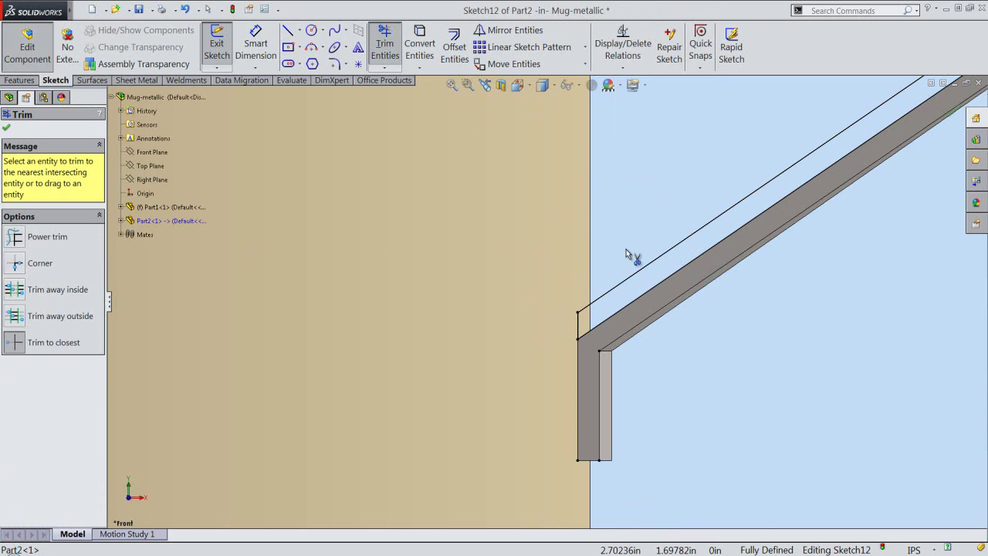
{"action": "right_click", "coordinate": [626, 251]}
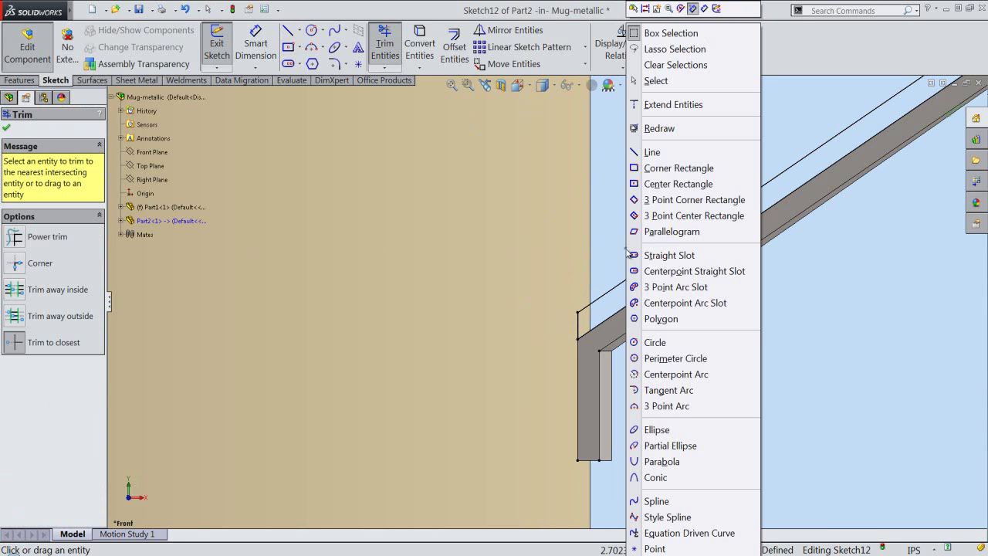
- Draw a 0.04688in horizontal line at the rim corner closing the outline's top, then zoom to fit
{"action": "left_click", "coordinate": [658, 153]}
{"action": "scroll", "coordinate": [684, 500], "scroll_direction": "up", "scroll_amount": 2}
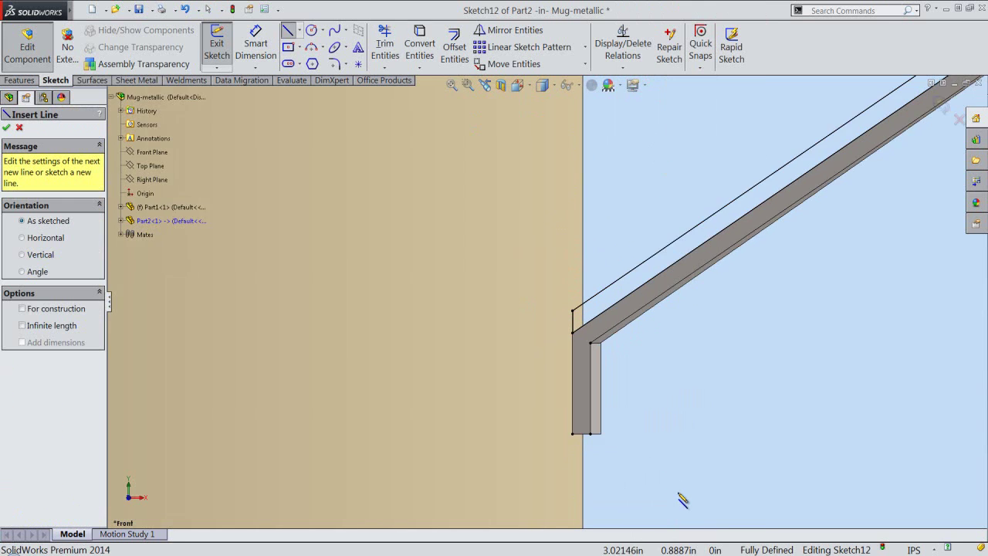
{"action": "scroll", "coordinate": [685, 501], "scroll_direction": "up", "scroll_amount": 2}
{"action": "scroll", "coordinate": [686, 501], "scroll_direction": "up", "scroll_amount": 2}
{"action": "scroll", "coordinate": [685, 502], "scroll_direction": "up", "scroll_amount": 2}
{"action": "scroll", "coordinate": [686, 502], "scroll_direction": "up", "scroll_amount": 2}
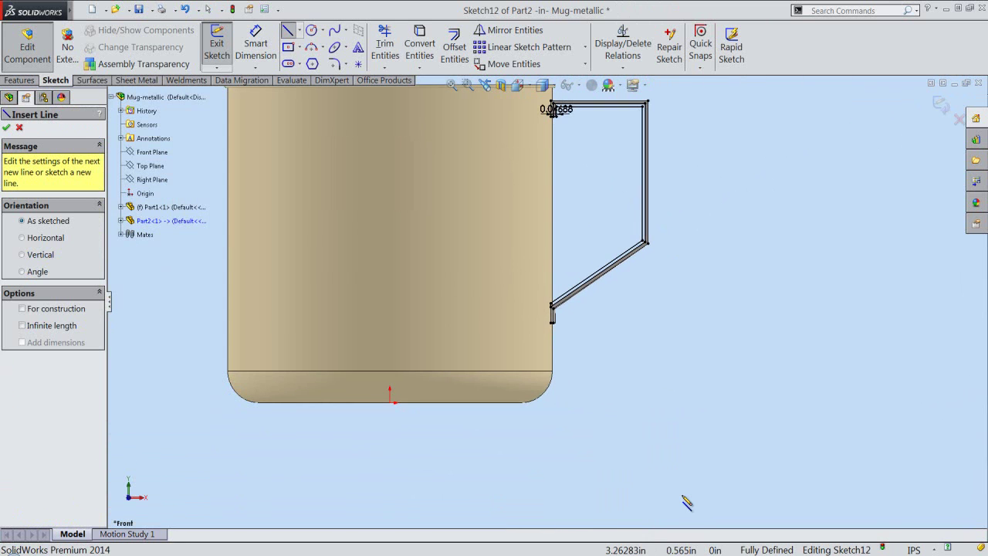
{"action": "scroll", "coordinate": [553, 104], "scroll_direction": "down", "scroll_amount": 1}
{"action": "scroll", "coordinate": [551, 154], "scroll_direction": "down", "scroll_amount": 2}
{"action": "scroll", "coordinate": [553, 197], "scroll_direction": "down", "scroll_amount": 2}
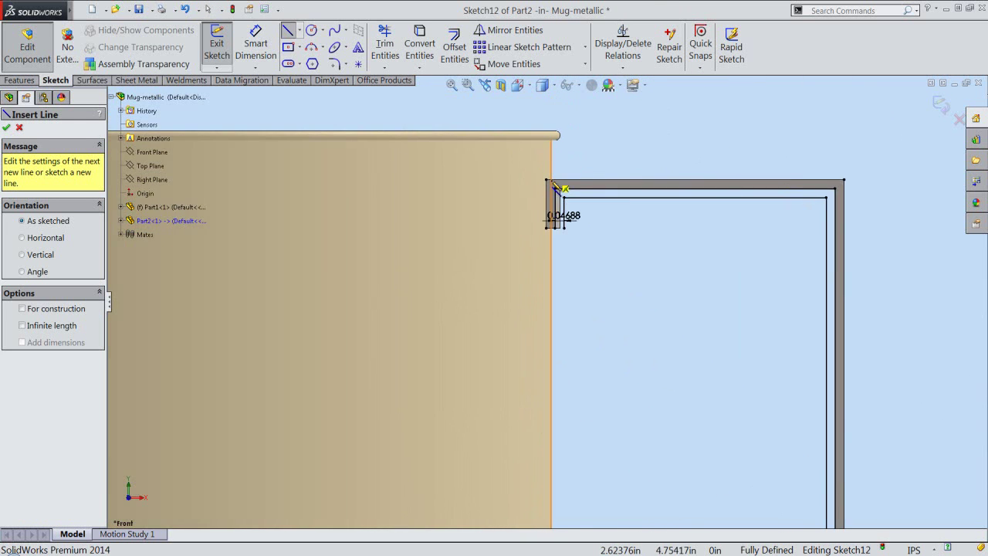
{"action": "scroll", "coordinate": [555, 220], "scroll_direction": "down", "scroll_amount": 1}
{"action": "scroll", "coordinate": [554, 220], "scroll_direction": "down", "scroll_amount": 1}
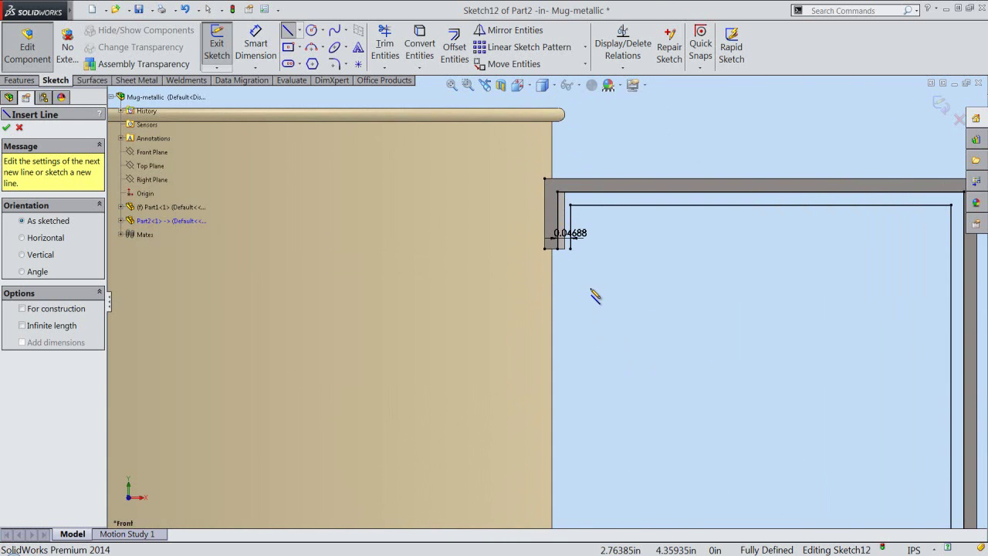
{"action": "left_click", "coordinate": [556, 249]}
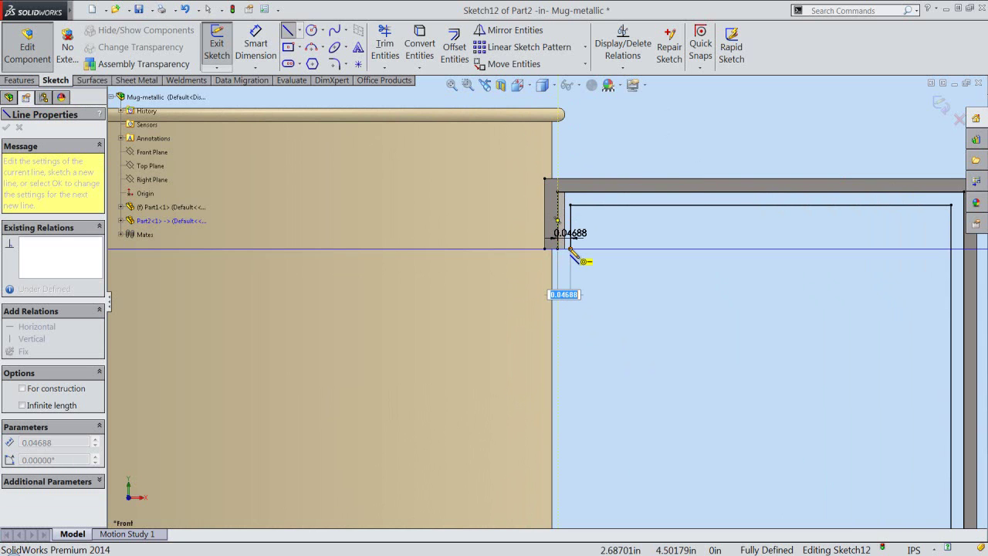
{"action": "left_click", "coordinate": [569, 247]}
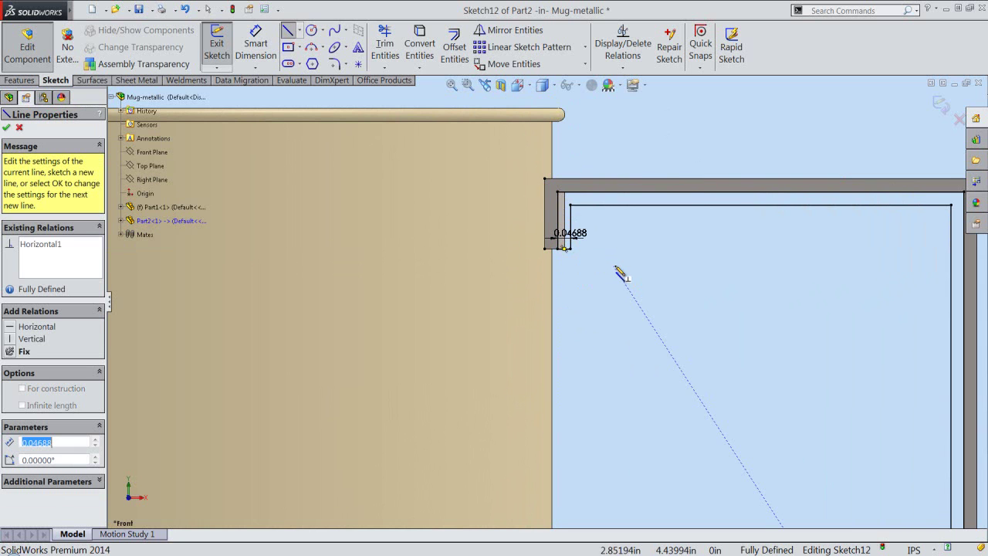
{"action": "right_click", "coordinate": [615, 266]}
{"action": "left_click", "coordinate": [644, 48]}
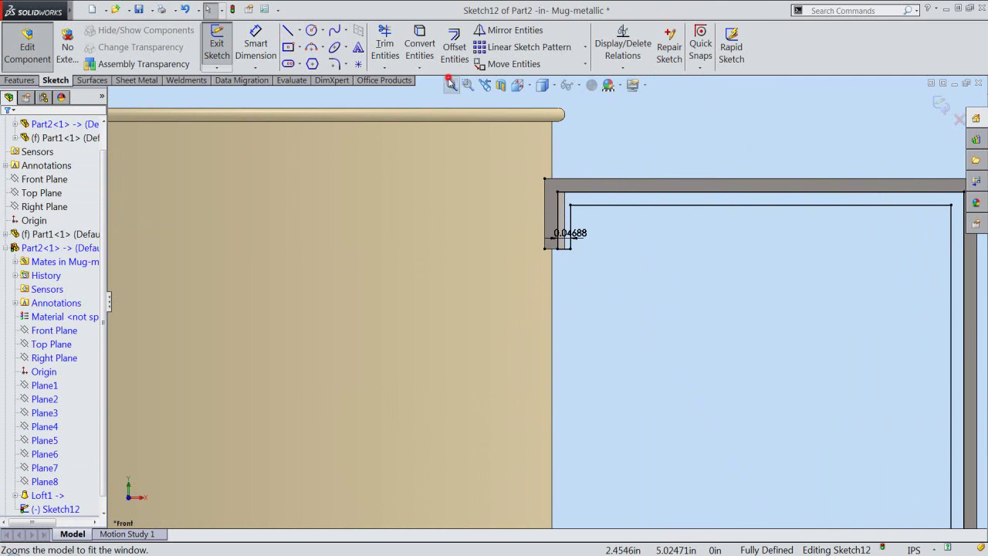
{"action": "left_click", "coordinate": [451, 84]}
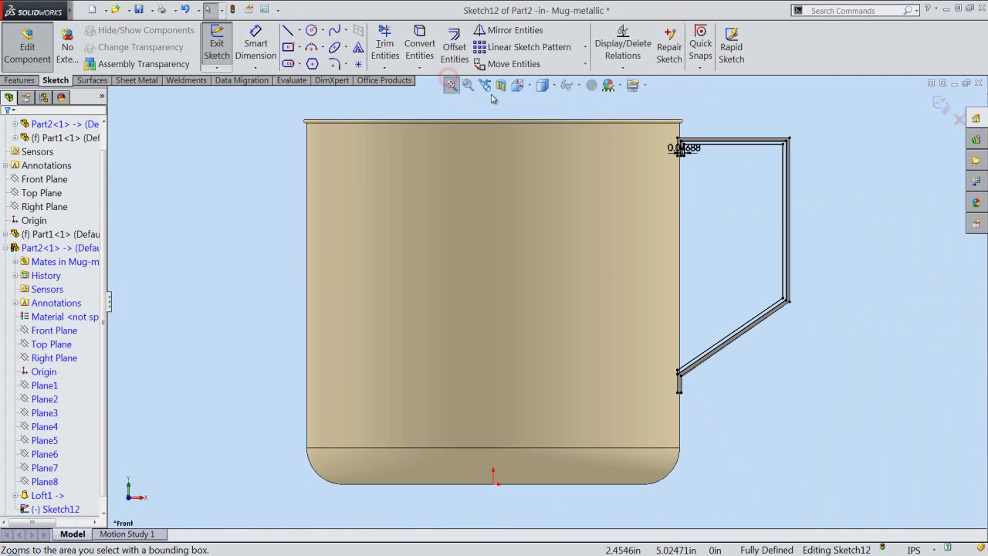
- Exit Sketch12 and show the mug in Isometric view, zoomed in
{"action": "left_click", "coordinate": [940, 105]}
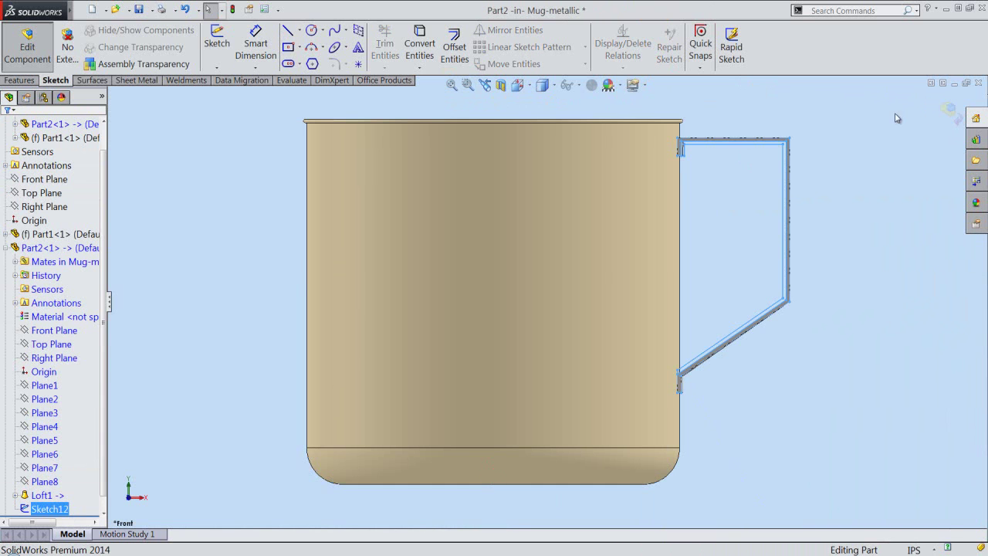
{"action": "left_click", "coordinate": [848, 112]}
{"action": "left_click", "coordinate": [528, 85]}
{"action": "left_click", "coordinate": [517, 85]}
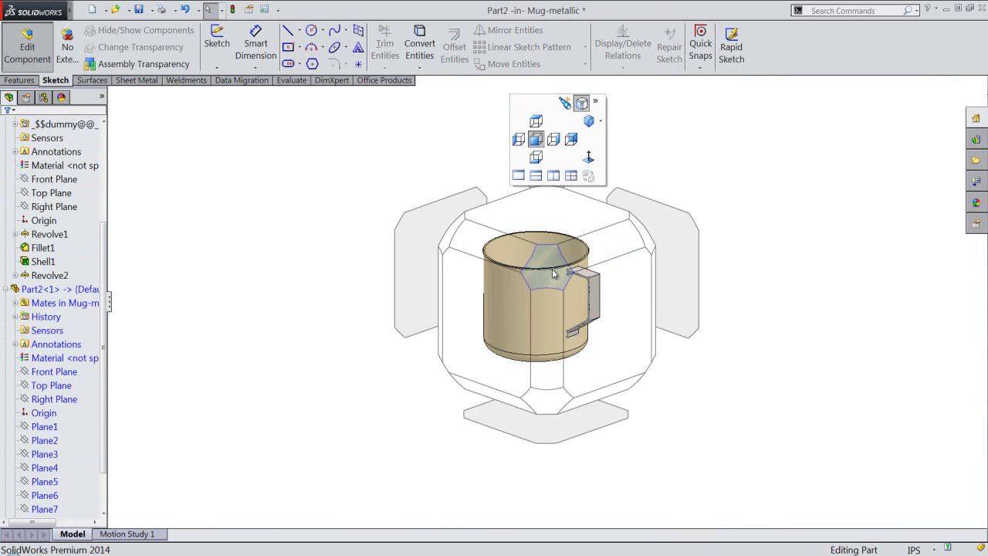
{"action": "left_click", "coordinate": [550, 272]}
{"action": "scroll", "coordinate": [599, 301], "scroll_direction": "down", "scroll_amount": 3}
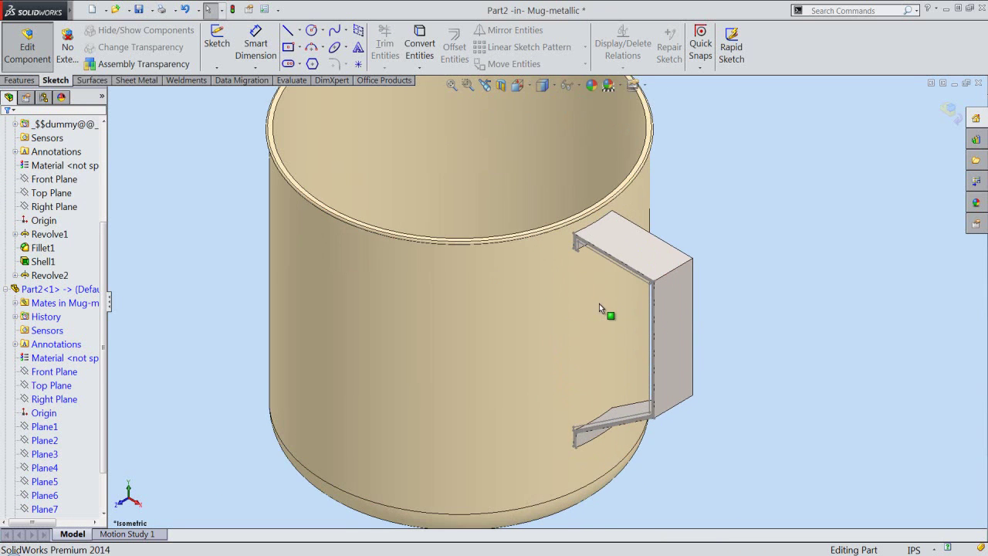
{"action": "scroll", "coordinate": [599, 303], "scroll_direction": "down", "scroll_amount": 2}
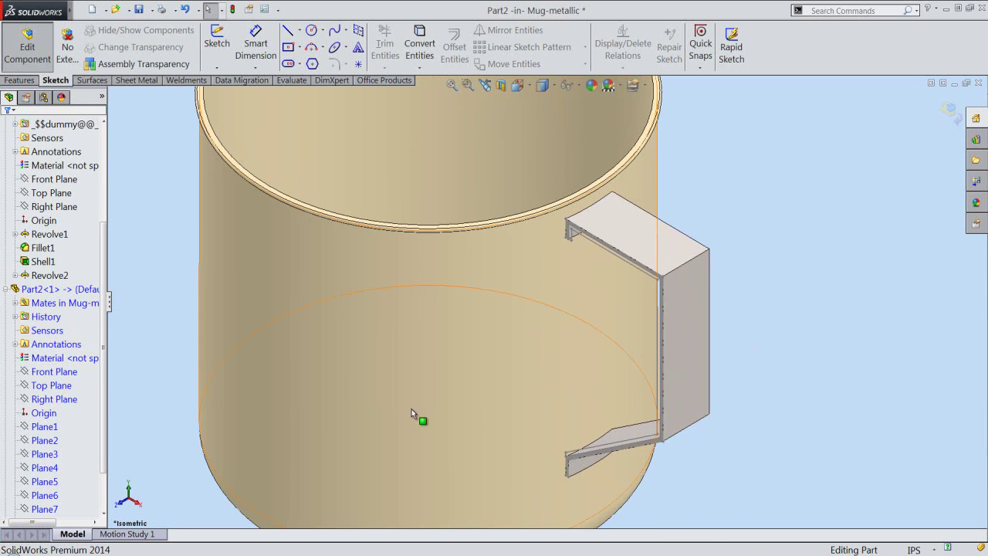
- Hide Sketch12 from the design tree and switch to the Features tools
{"action": "left_click_drag", "start_coordinate": [105, 378], "coordinate": [100, 426]}
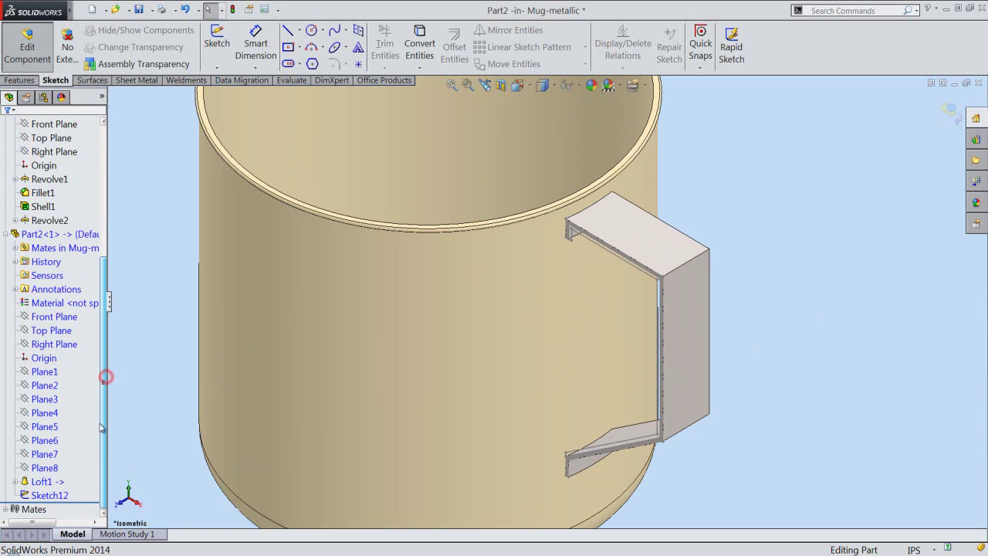
{"action": "left_click", "coordinate": [48, 495]}
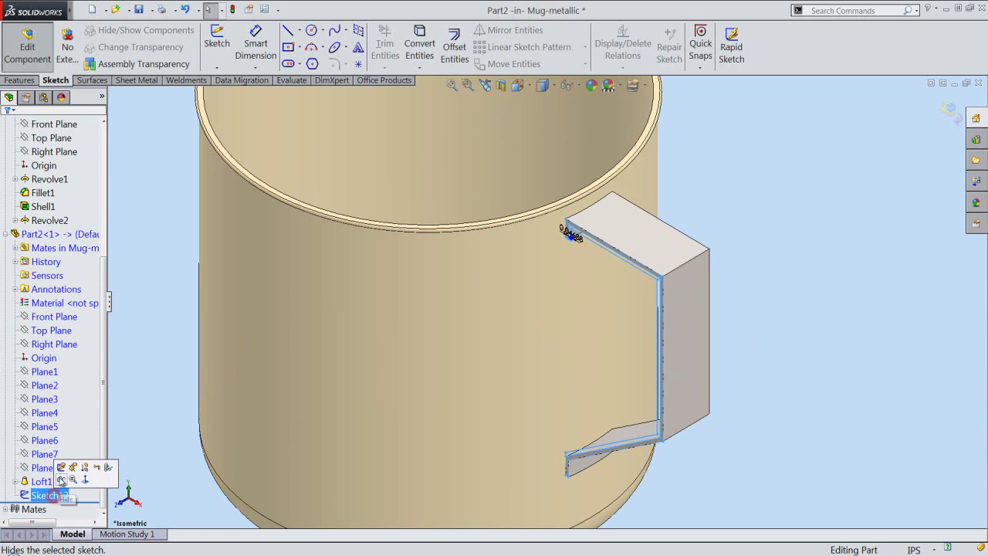
{"action": "left_click", "coordinate": [62, 482]}
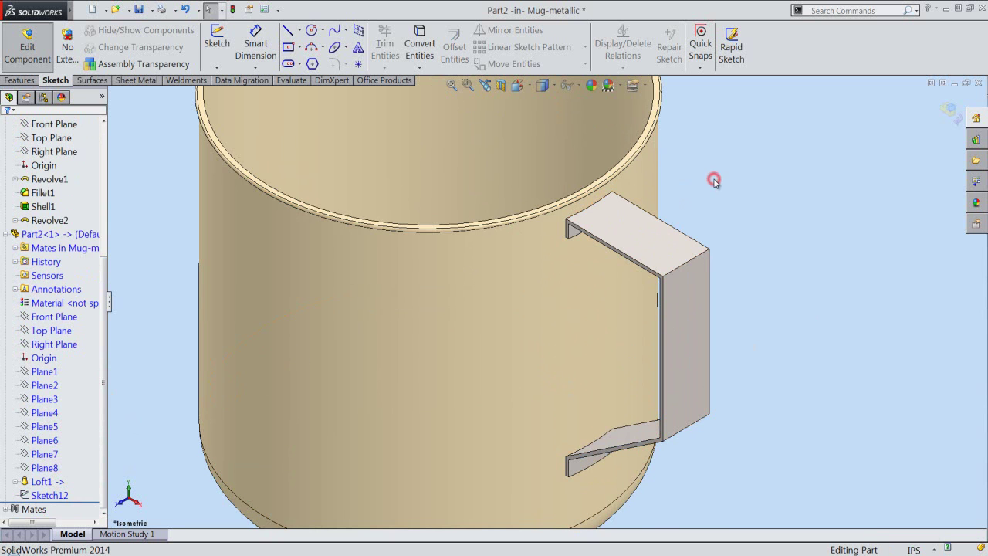
{"action": "left_click", "coordinate": [29, 82]}
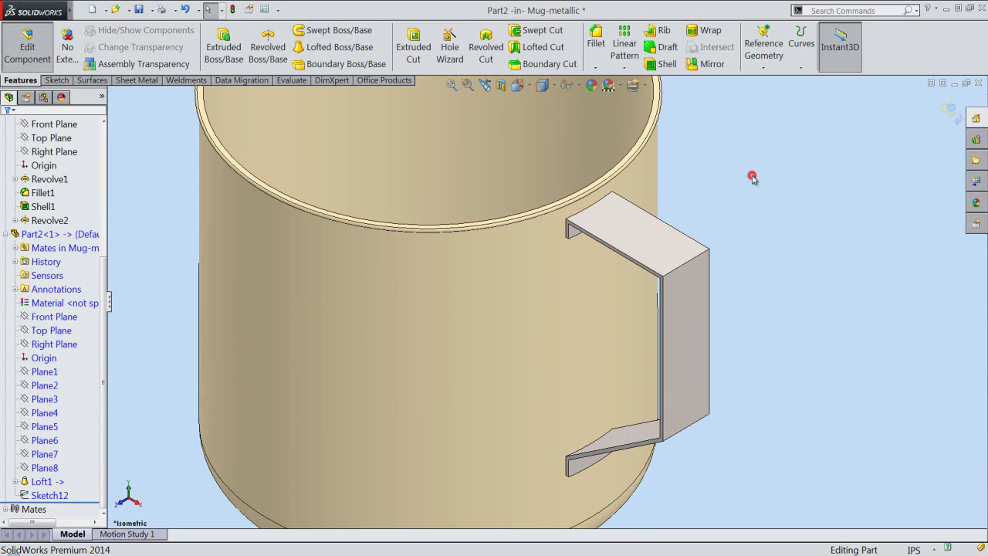
- Create Plane9 offset 0.09375in from the handle face, with Flip checked
{"action": "left_click", "coordinate": [762, 68]}
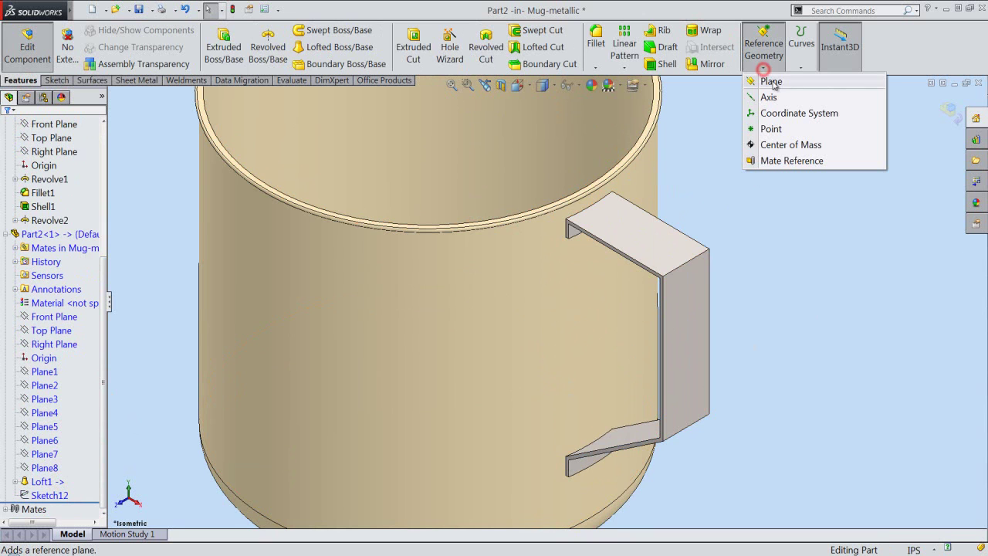
{"action": "left_click", "coordinate": [793, 83]}
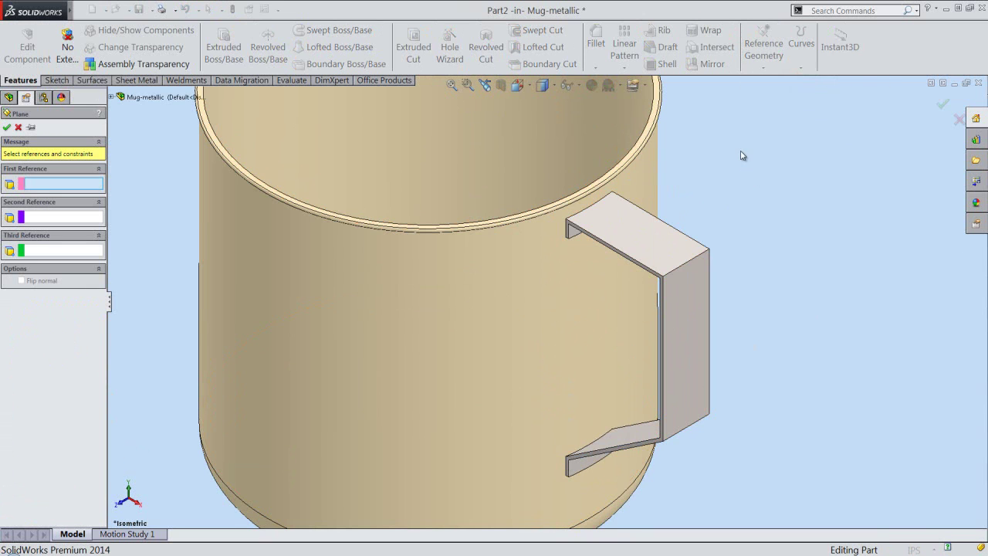
{"action": "scroll", "coordinate": [658, 278], "scroll_direction": "down", "scroll_amount": 3}
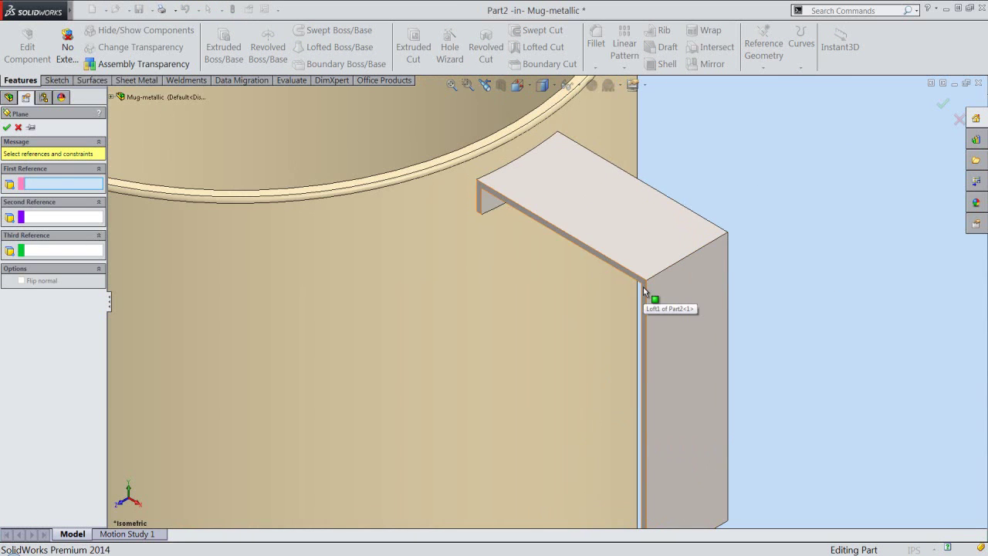
{"action": "left_click", "coordinate": [645, 287]}
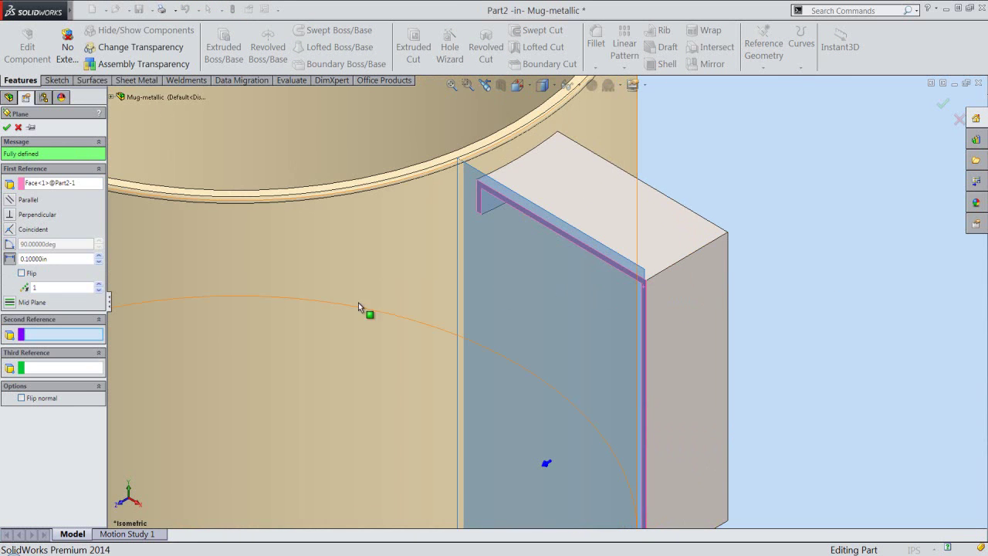
{"action": "left_click", "coordinate": [21, 274]}
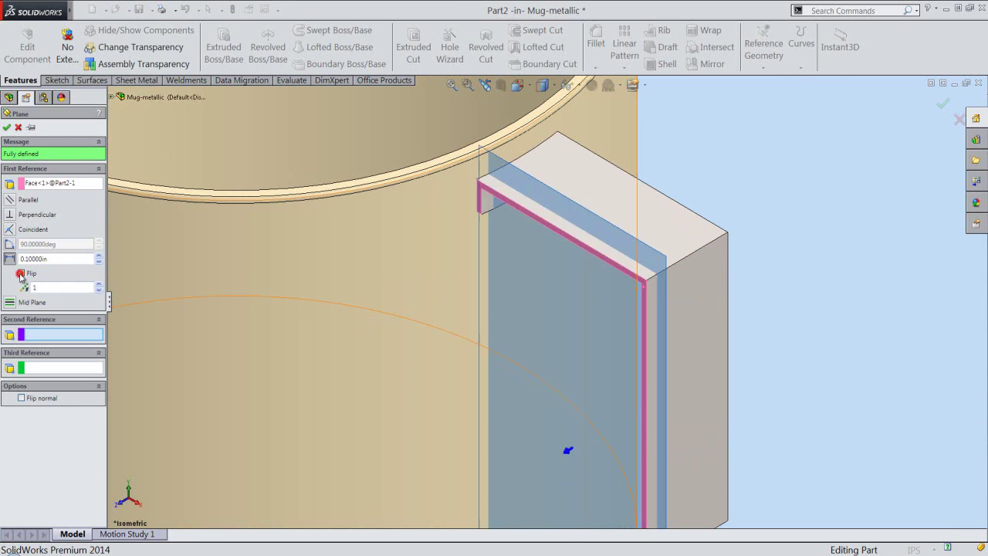
{"action": "left_click", "coordinate": [48, 259]}
{"action": "type", "text": ".09375"}
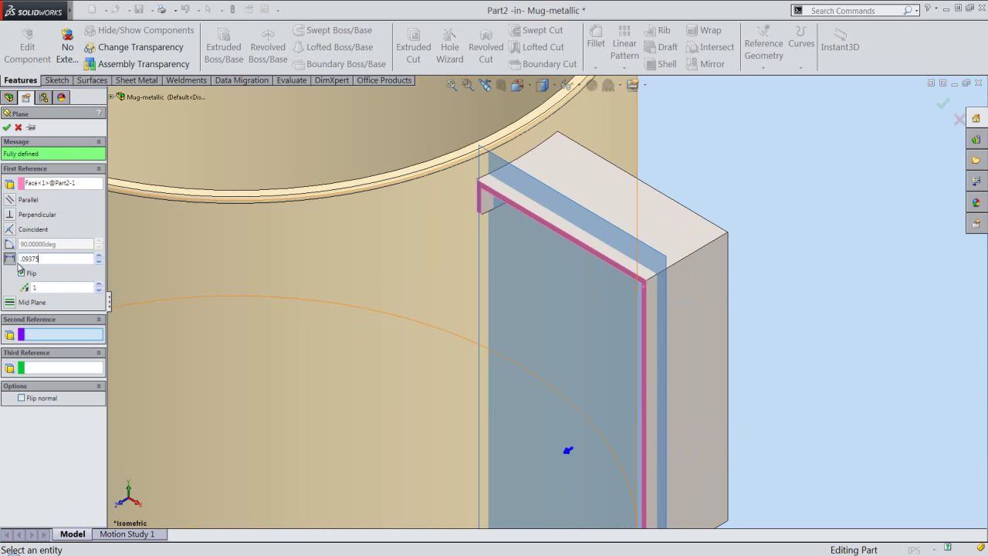
{"action": "type", "text": "0.09375"}
{"action": "key", "text": "Return"}
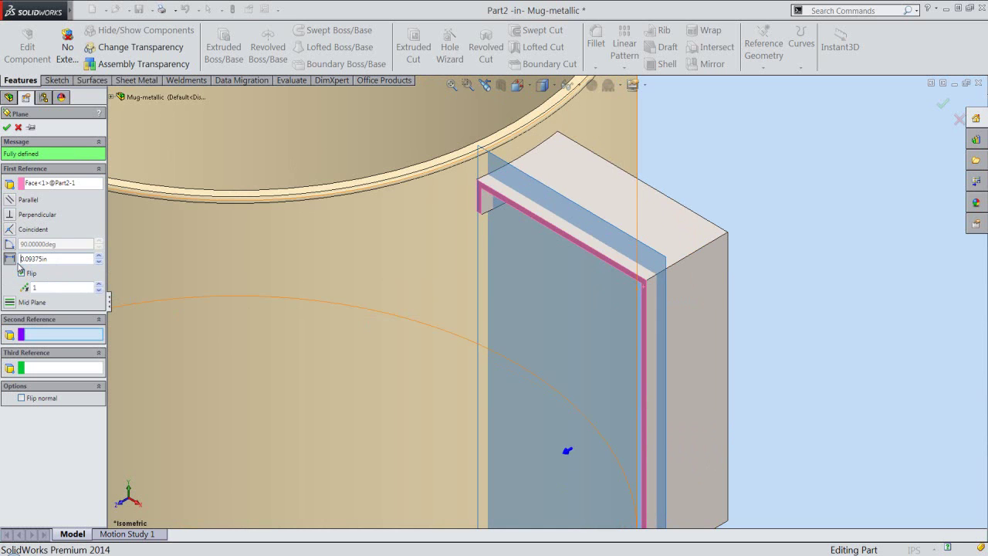
{"action": "right_click", "coordinate": [829, 241]}
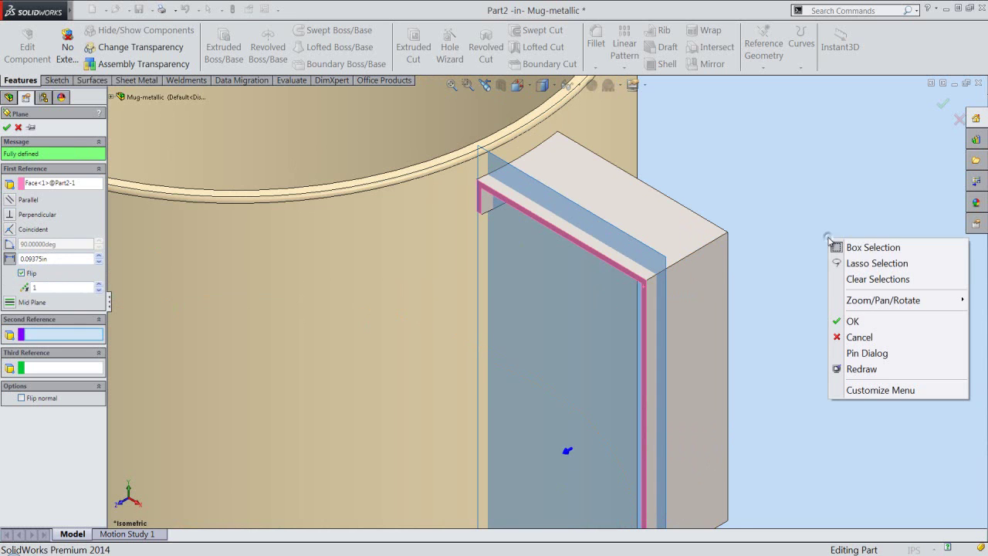
{"action": "left_click", "coordinate": [859, 321]}
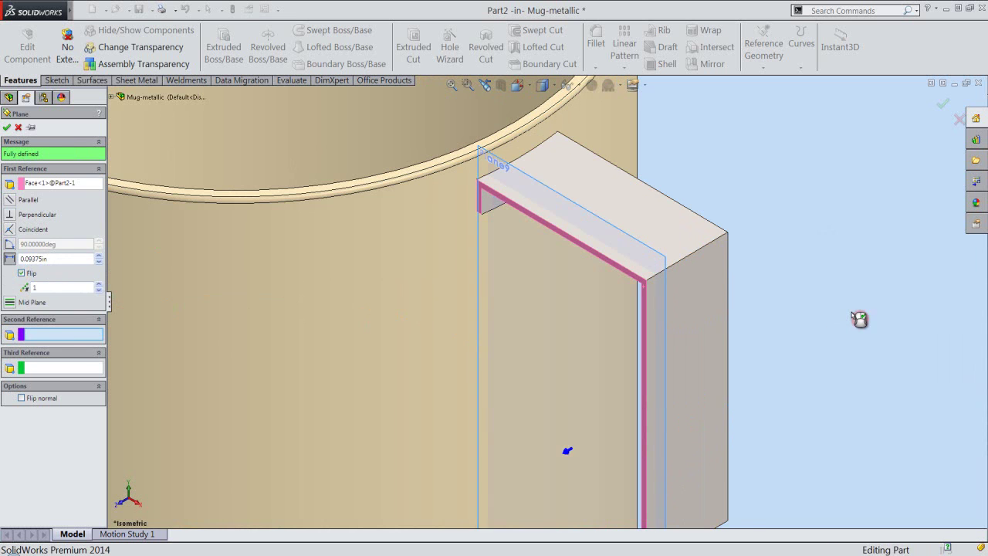
{"action": "left_click", "coordinate": [648, 245]}
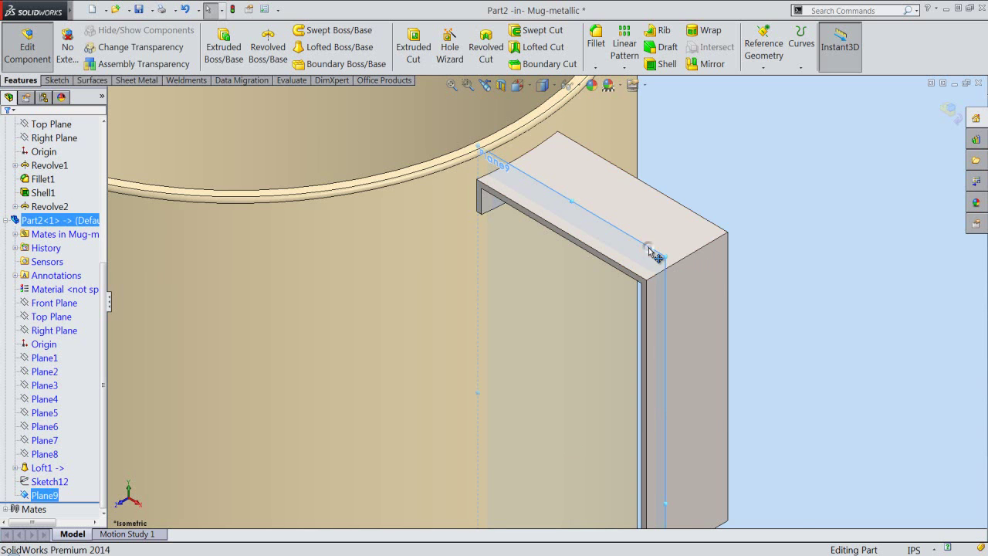
- Start Sketch13 on Plane9, briefly preview a section cut at Plane9, then close it
{"action": "right_click", "coordinate": [649, 251]}
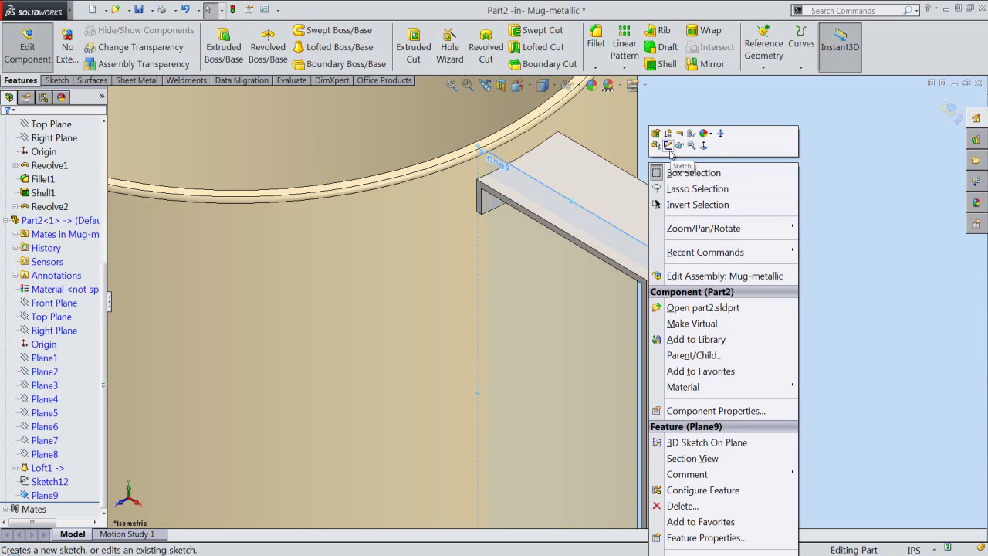
{"action": "left_click", "coordinate": [668, 146]}
{"action": "left_click", "coordinate": [723, 150]}
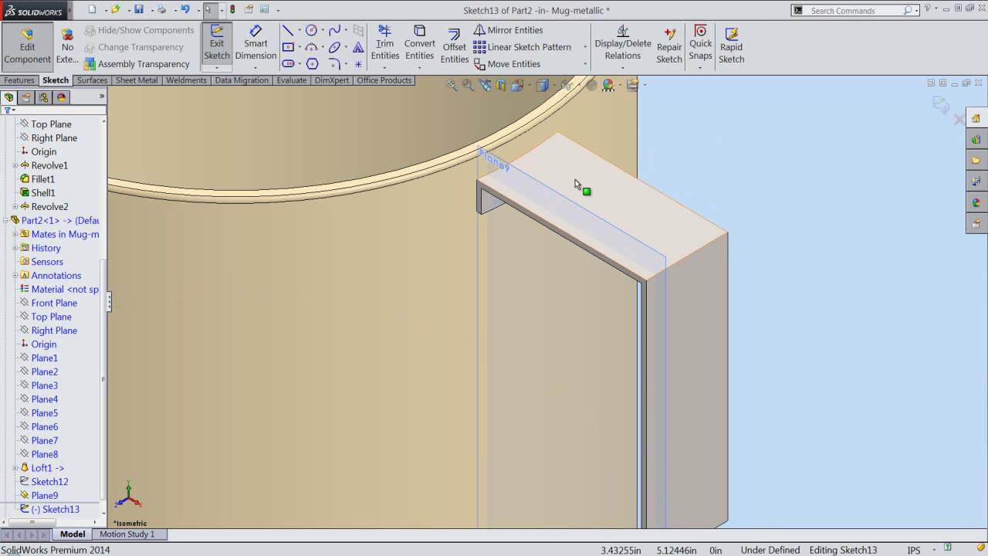
{"action": "left_click", "coordinate": [559, 193]}
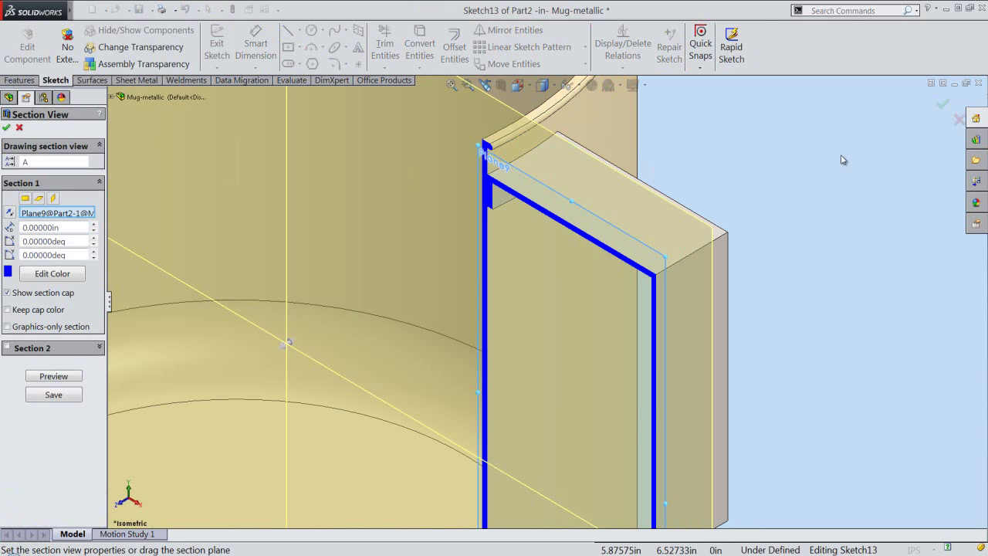
{"action": "right_click", "coordinate": [843, 159]}
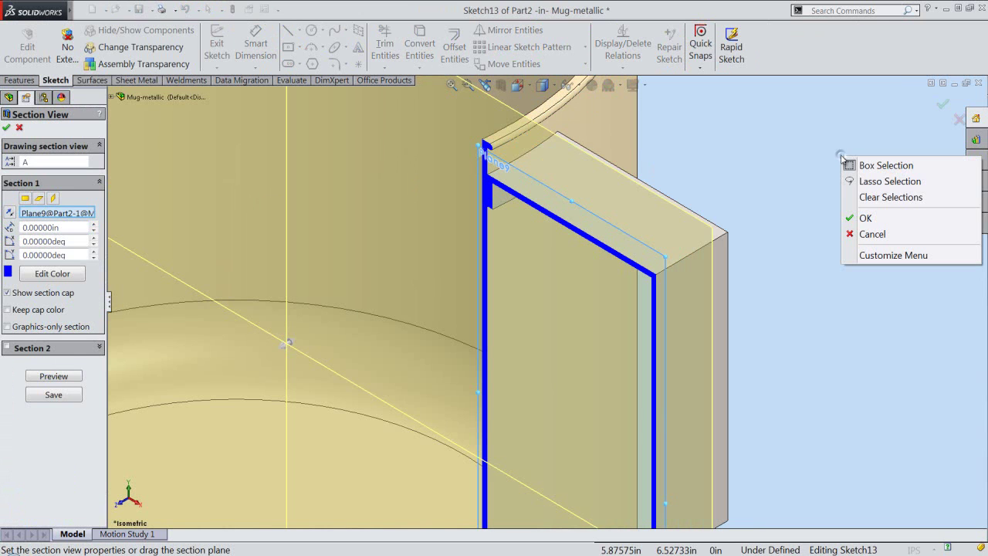
{"action": "left_click", "coordinate": [880, 221]}
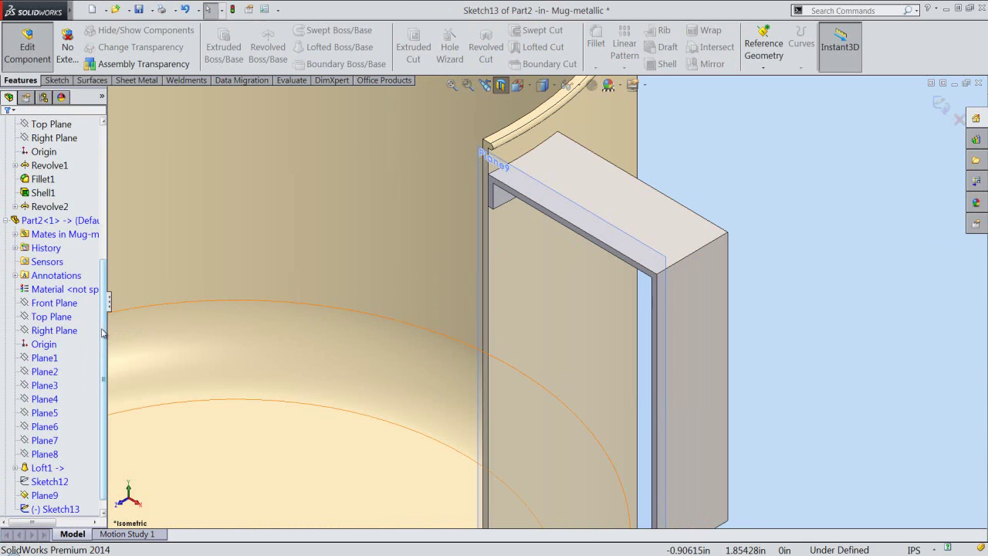
- Hide the Part1 mug body and Plane9 so only the handle remains visible
{"action": "left_click_drag", "start_coordinate": [103, 332], "coordinate": [109, 285]}
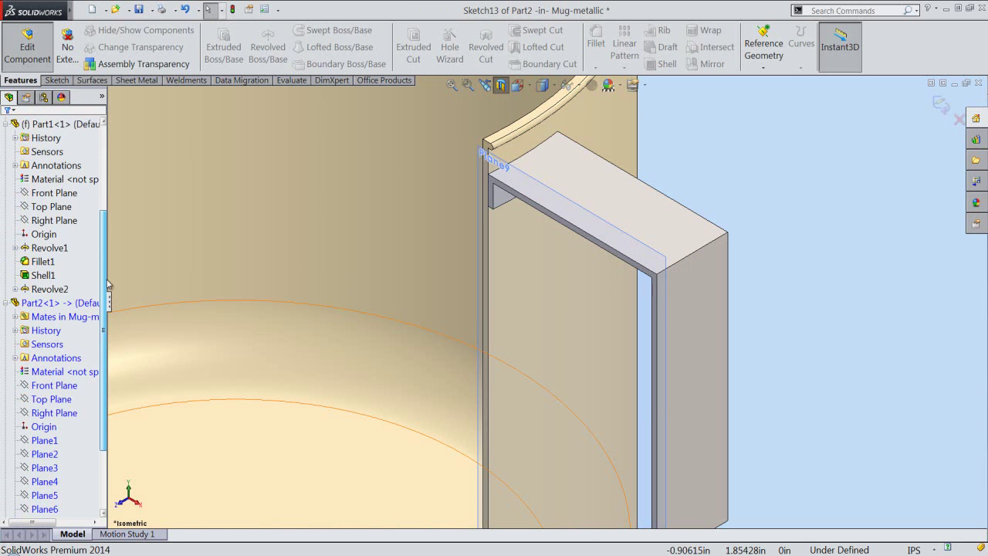
{"action": "scroll", "coordinate": [93, 278], "scroll_direction": "up", "scroll_amount": 1}
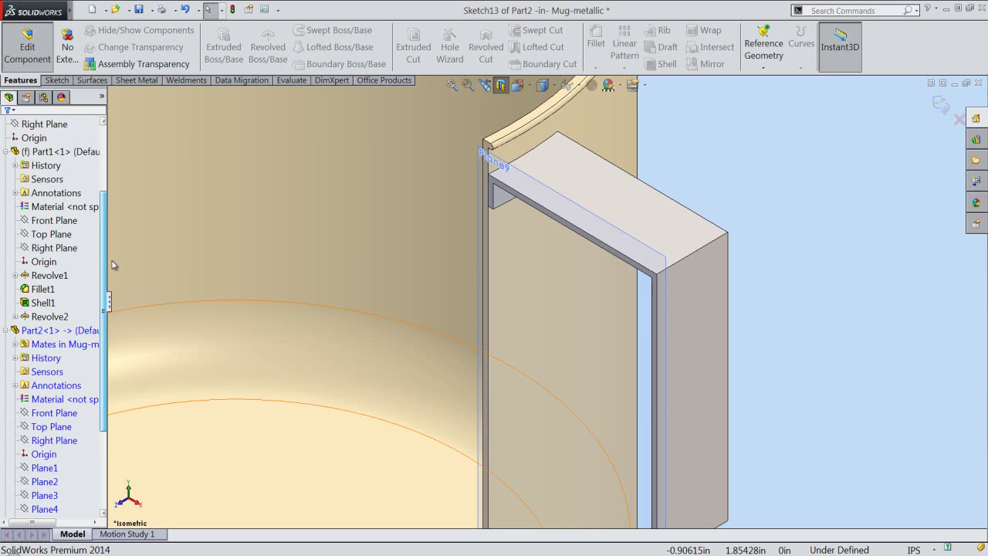
{"action": "left_click", "coordinate": [6, 152]}
{"action": "left_click", "coordinate": [47, 192]}
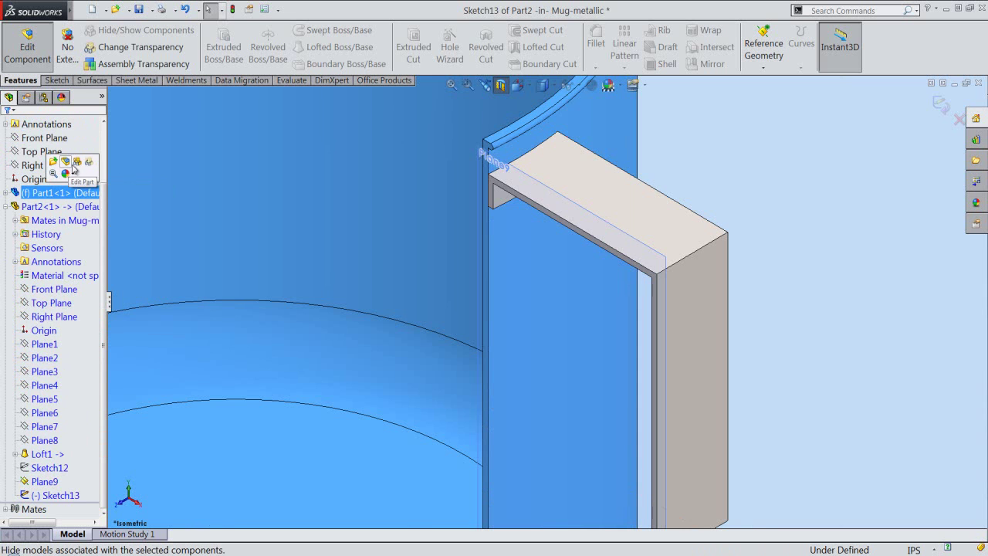
{"action": "left_click", "coordinate": [78, 165]}
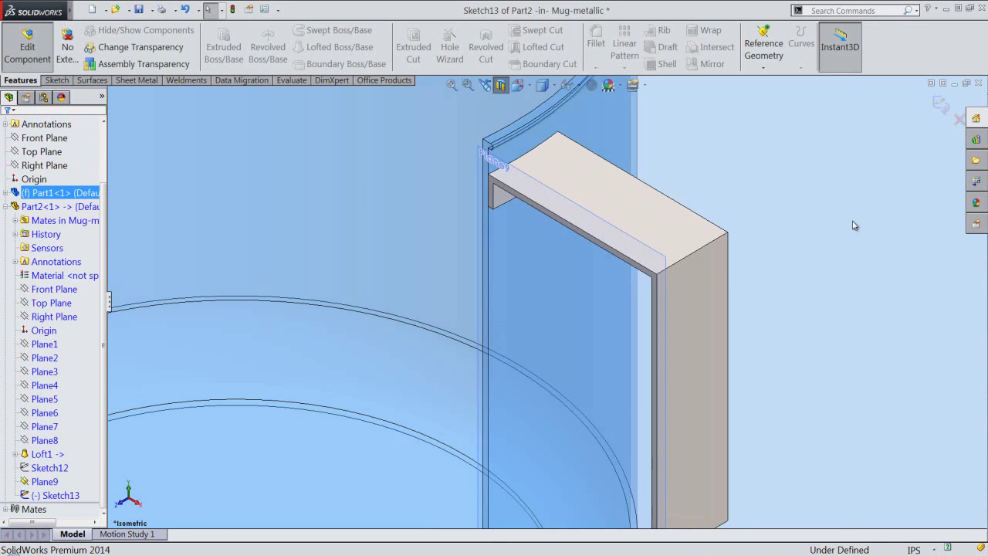
{"action": "left_click", "coordinate": [482, 153]}
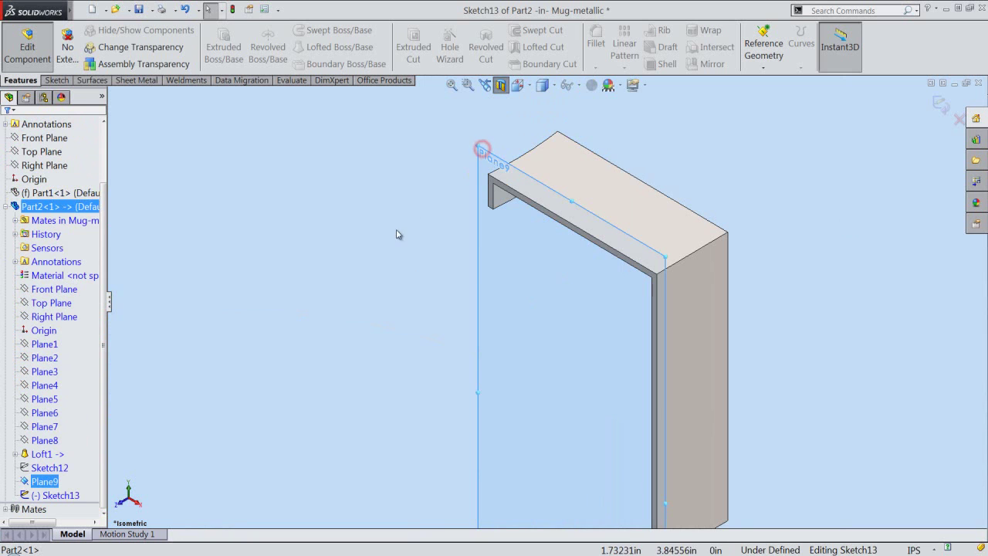
{"action": "left_click", "coordinate": [44, 481]}
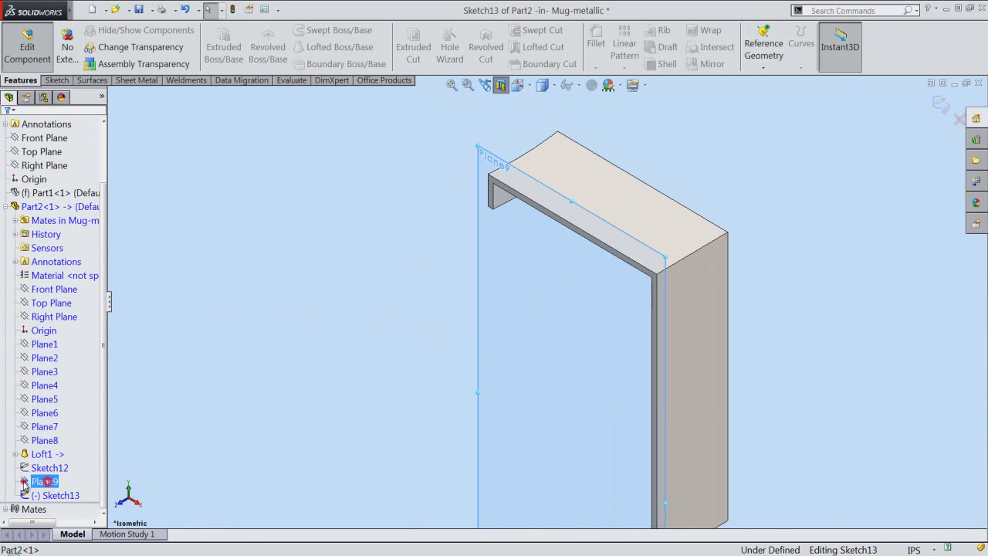
{"action": "left_click", "coordinate": [39, 469]}
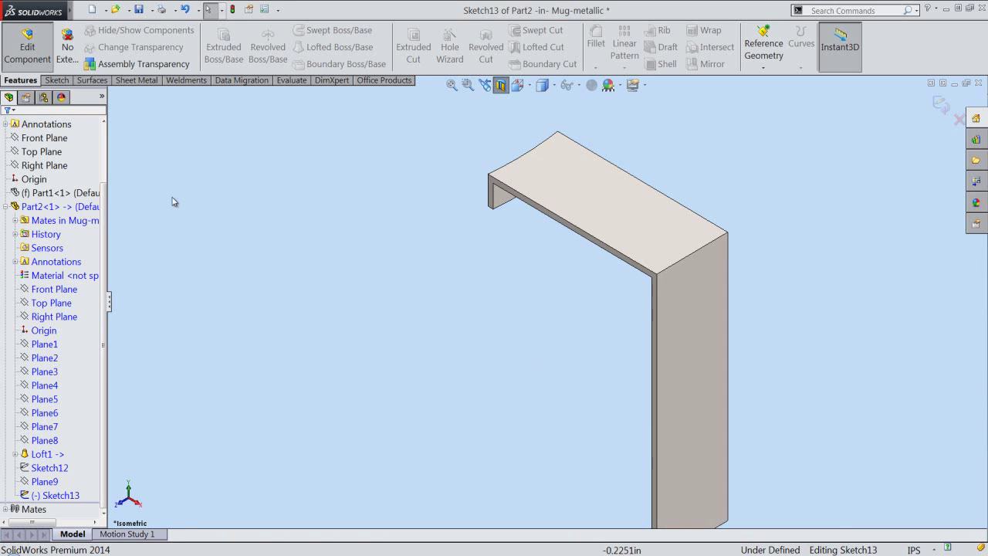
- Add Intersection Curves of the Part2 handle strip into Sketch13
{"action": "left_click", "coordinate": [55, 81]}
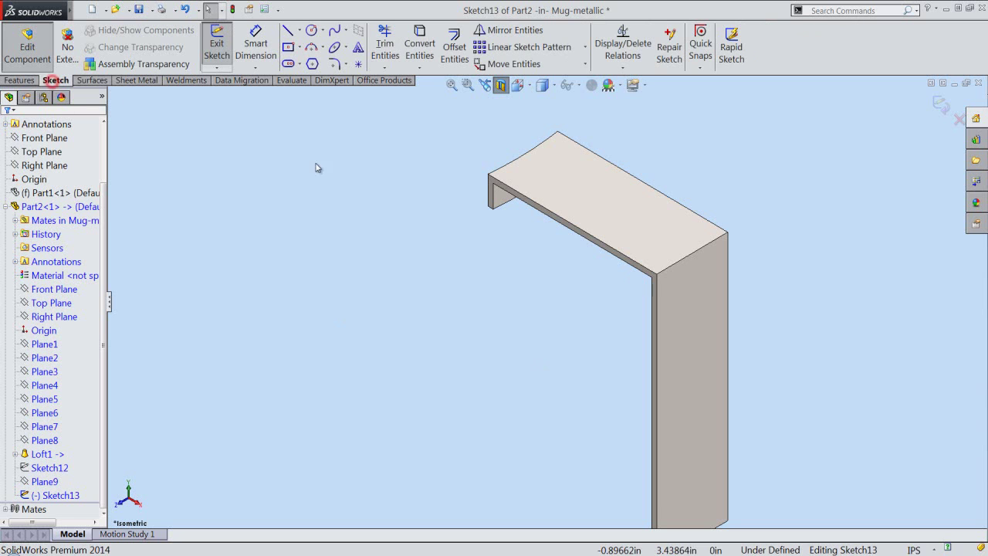
{"action": "left_click", "coordinate": [385, 203]}
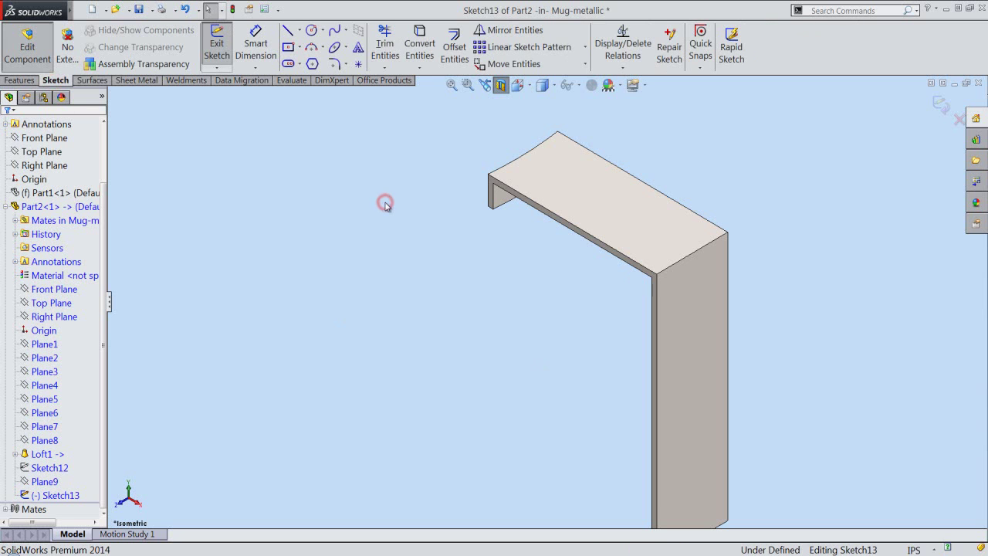
{"action": "left_click", "coordinate": [420, 68]}
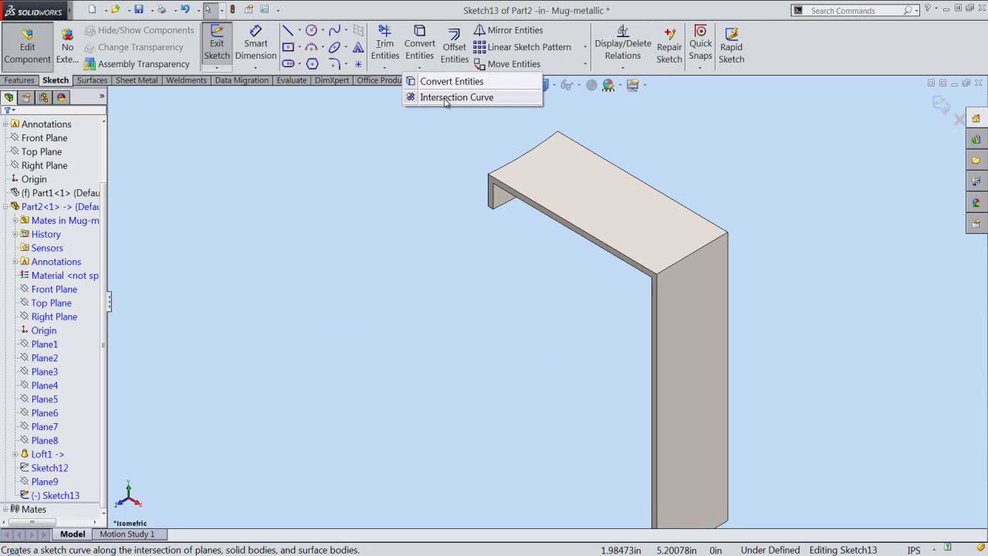
{"action": "left_click", "coordinate": [447, 96]}
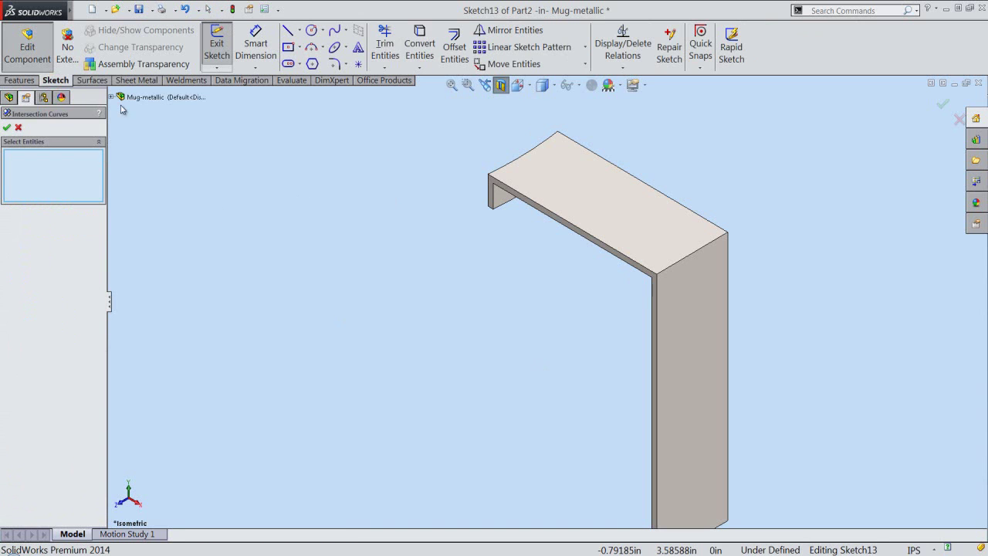
{"action": "left_click", "coordinate": [112, 97]}
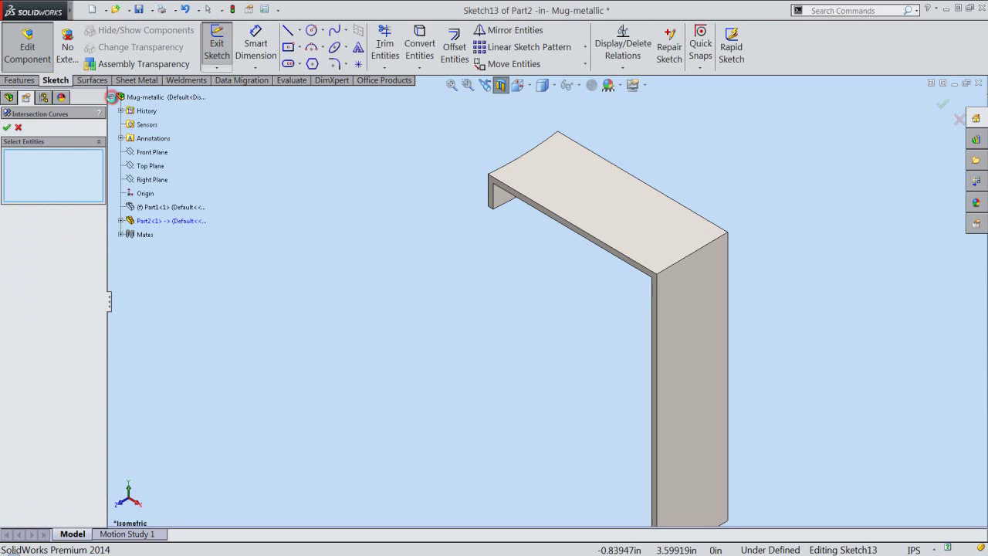
{"action": "left_click", "coordinate": [165, 223]}
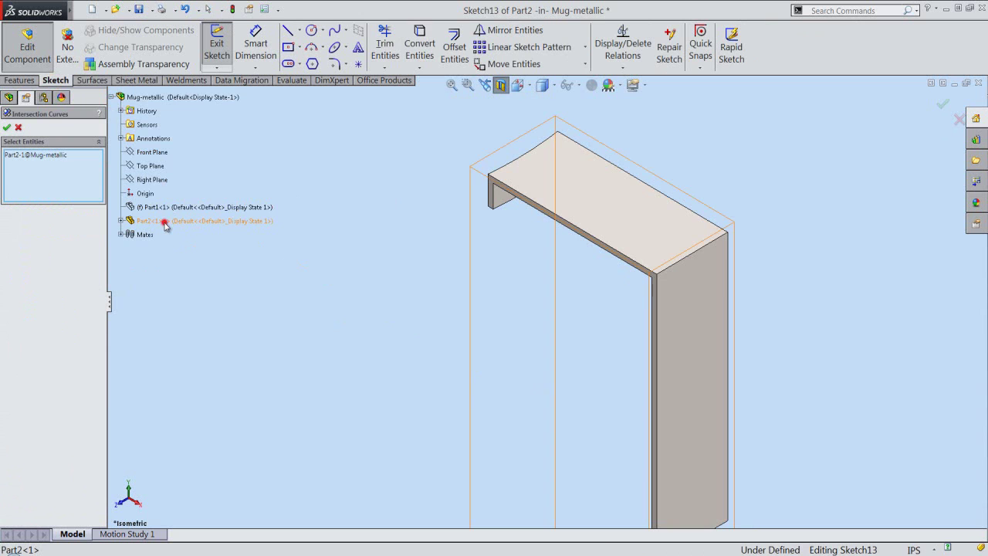
{"action": "left_click", "coordinate": [7, 128]}
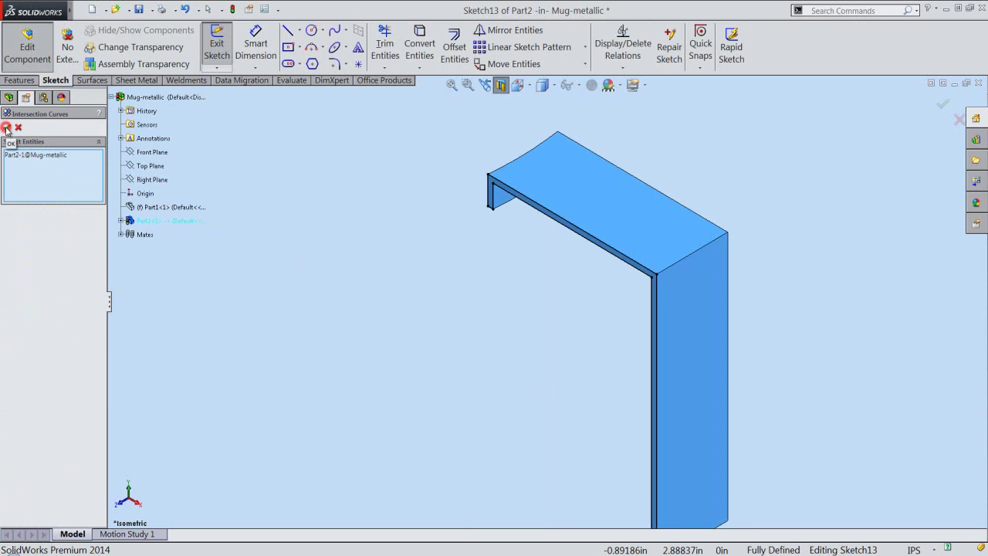
{"action": "left_click", "coordinate": [7, 128]}
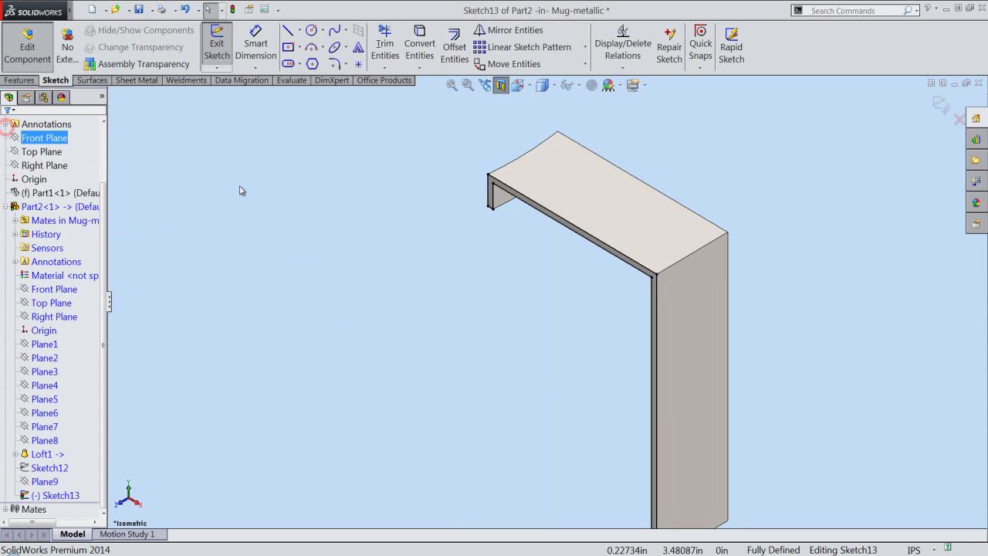
{"action": "scroll", "coordinate": [502, 213], "scroll_direction": "down", "scroll_amount": 1}
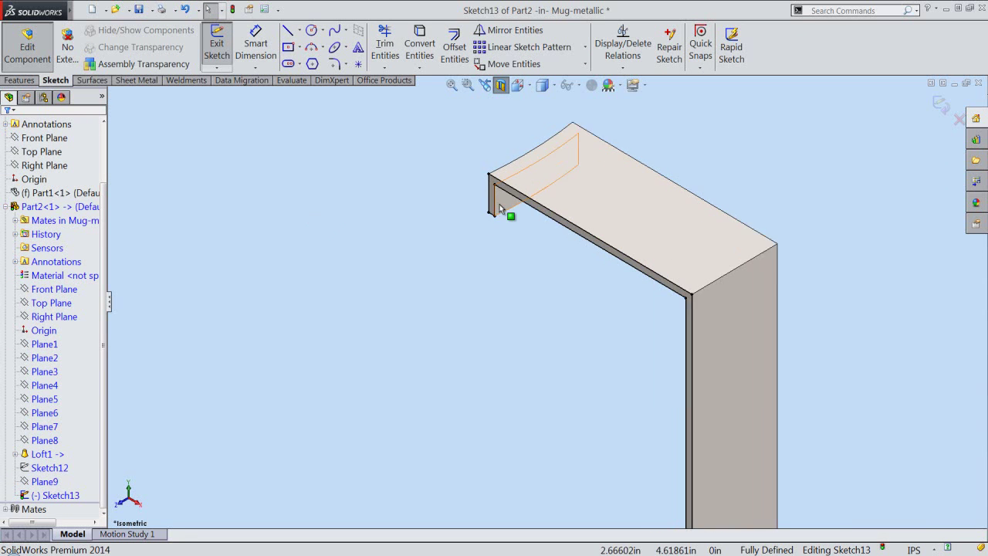
{"action": "scroll", "coordinate": [507, 231], "scroll_direction": "down", "scroll_amount": 2}
{"action": "scroll", "coordinate": [513, 251], "scroll_direction": "down", "scroll_amount": 1}
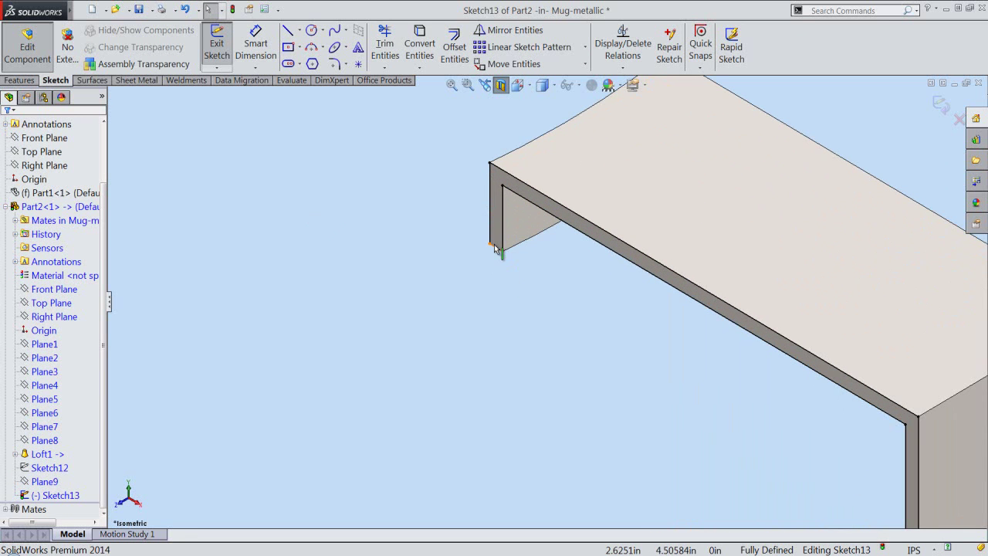
- Select the strip's edge lines: leg verticals, top edges, lower horizontal and short corner edges
{"action": "left_click", "coordinate": [491, 242]}
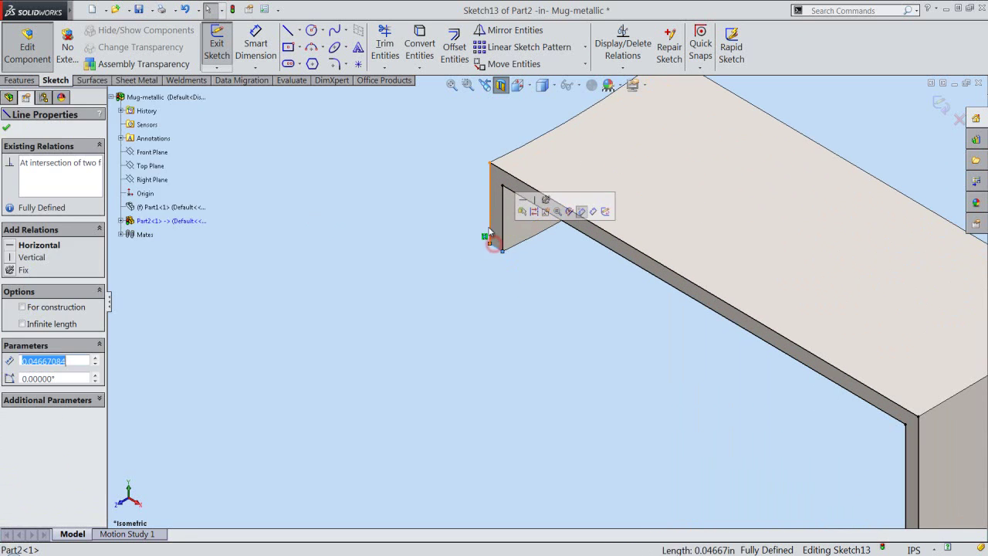
{"action": "left_click", "coordinate": [502, 172], "text": "ctrl"}
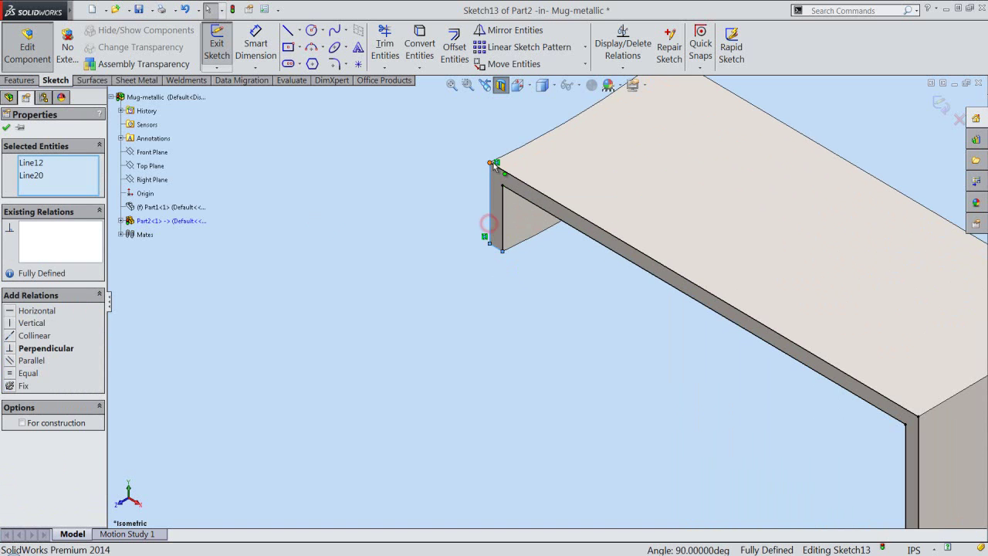
{"action": "left_click", "coordinate": [495, 164], "text": "ctrl"}
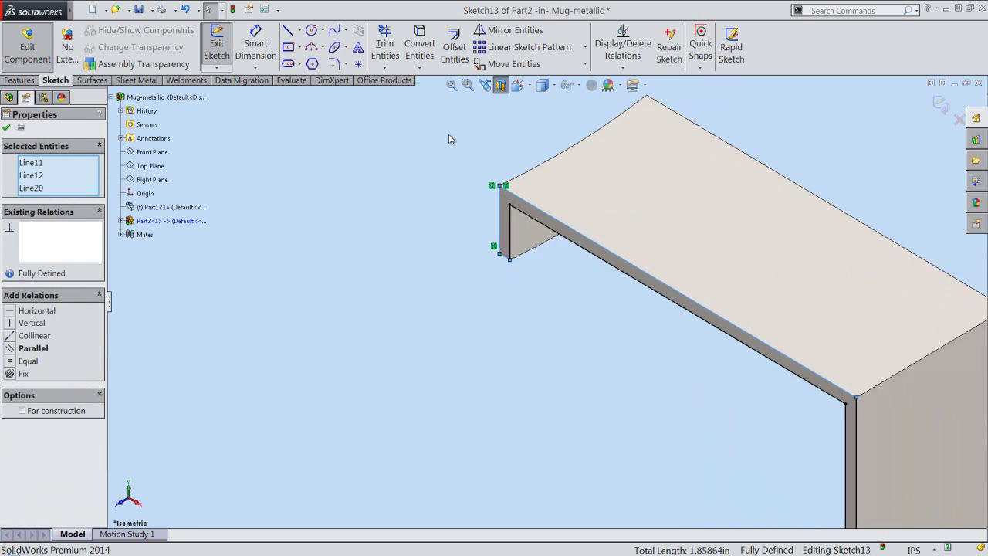
{"action": "scroll", "coordinate": [541, 294], "scroll_direction": "up", "scroll_amount": 5}
{"action": "scroll", "coordinate": [668, 391], "scroll_direction": "down", "scroll_amount": 3}
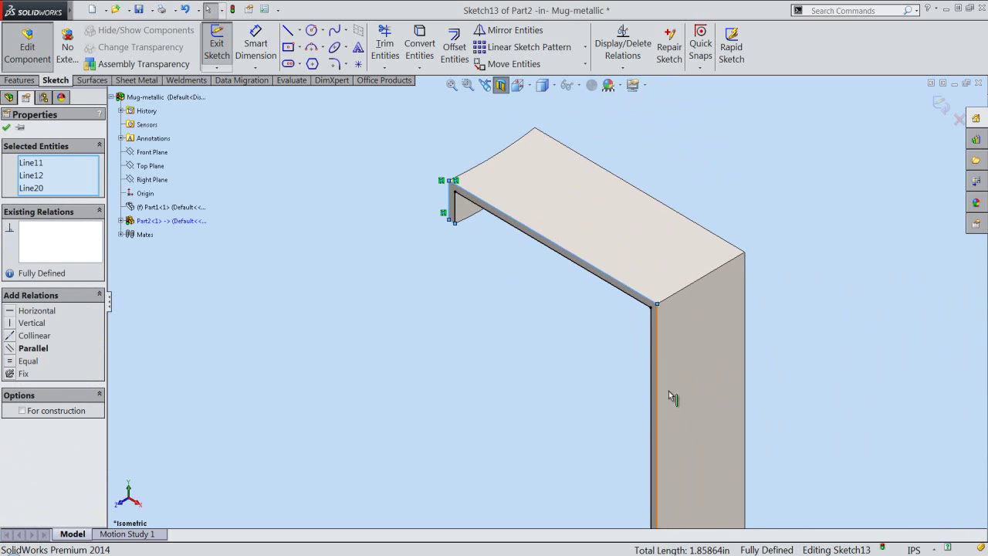
{"action": "left_click", "coordinate": [660, 378], "text": "ctrl"}
{"action": "scroll", "coordinate": [818, 301], "scroll_direction": "up", "scroll_amount": 4}
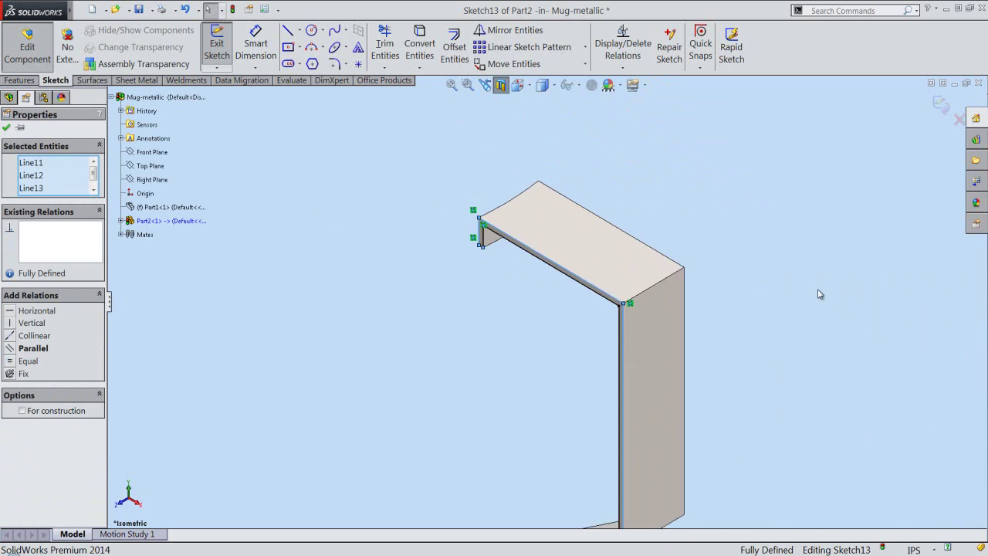
{"action": "scroll", "coordinate": [483, 472], "scroll_direction": "down", "scroll_amount": 3}
{"action": "scroll", "coordinate": [525, 458], "scroll_direction": "down", "scroll_amount": 3}
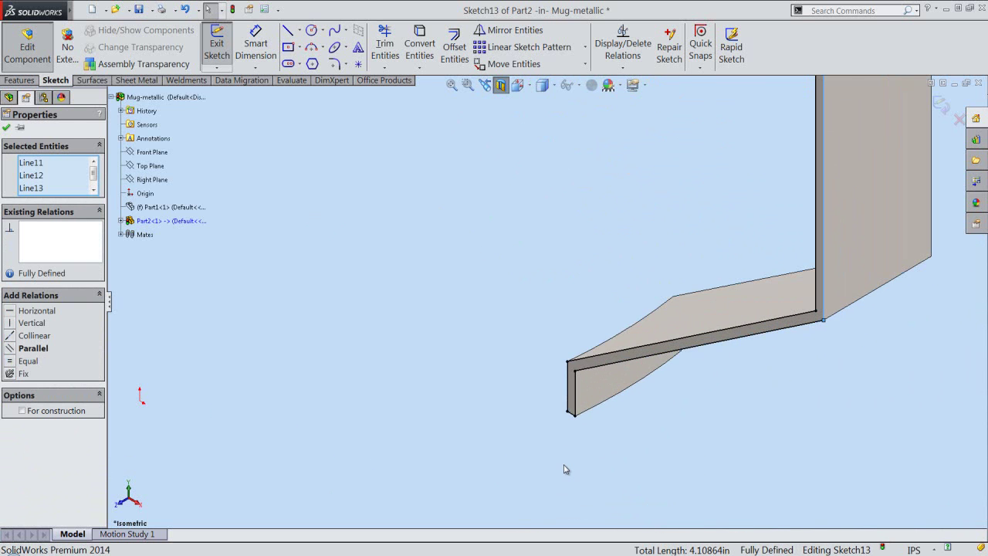
{"action": "scroll", "coordinate": [564, 468], "scroll_direction": "down", "scroll_amount": 2}
{"action": "left_click", "coordinate": [624, 303], "text": "ctrl"}
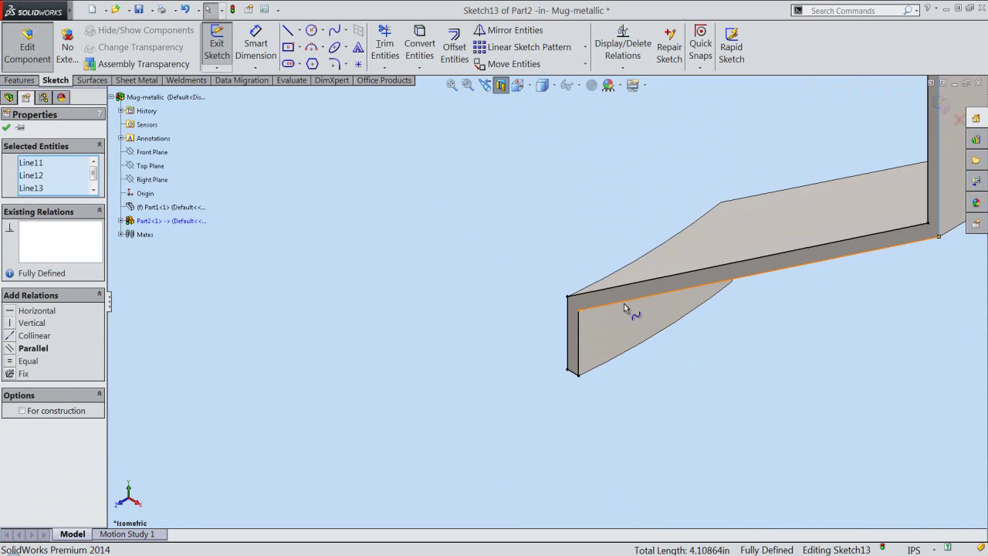
{"action": "left_click", "coordinate": [578, 352], "text": "ctrl"}
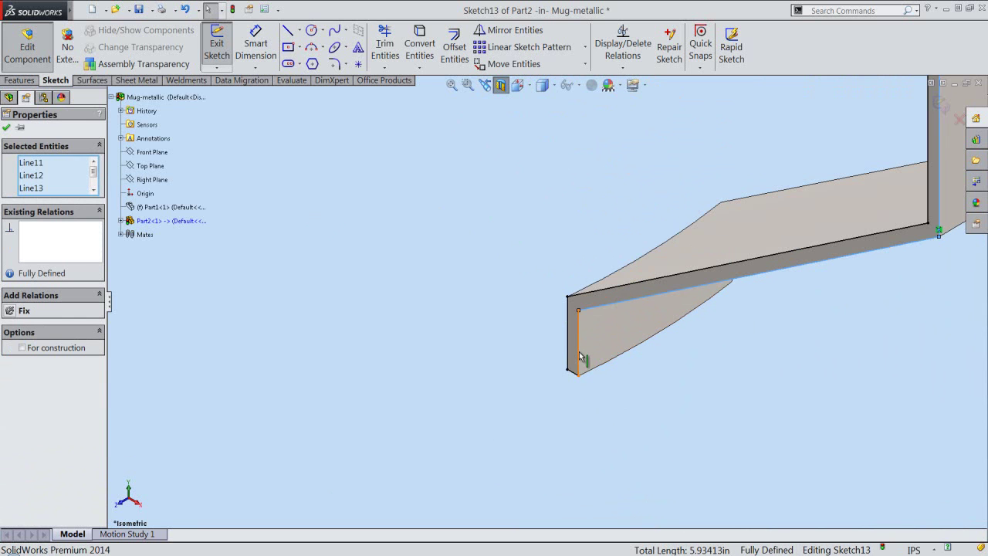
{"action": "scroll", "coordinate": [575, 388], "scroll_direction": "down", "scroll_amount": 1}
{"action": "scroll", "coordinate": [563, 423], "scroll_direction": "down", "scroll_amount": 1}
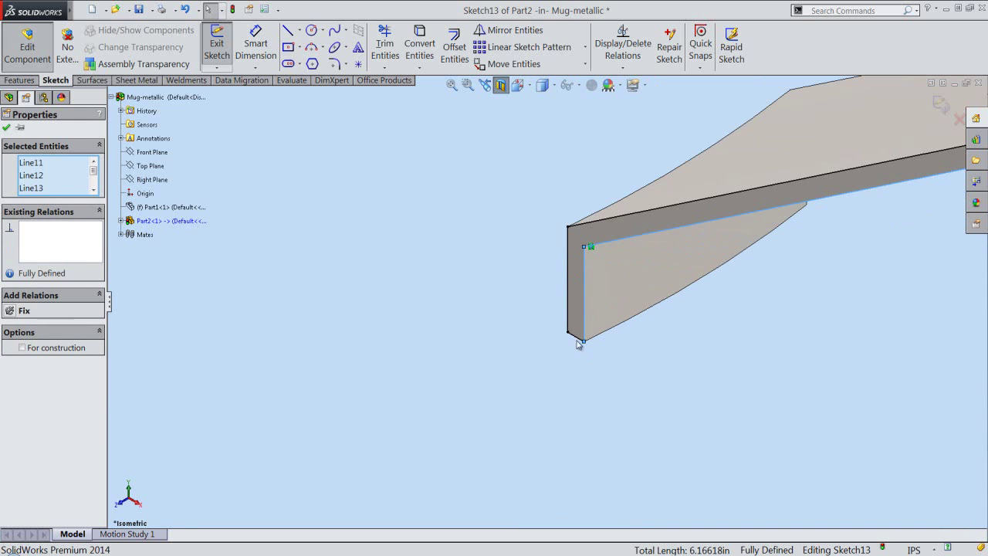
{"action": "left_click", "coordinate": [576, 336], "text": "ctrl"}
{"action": "left_click", "coordinate": [568, 296], "text": "ctrl"}
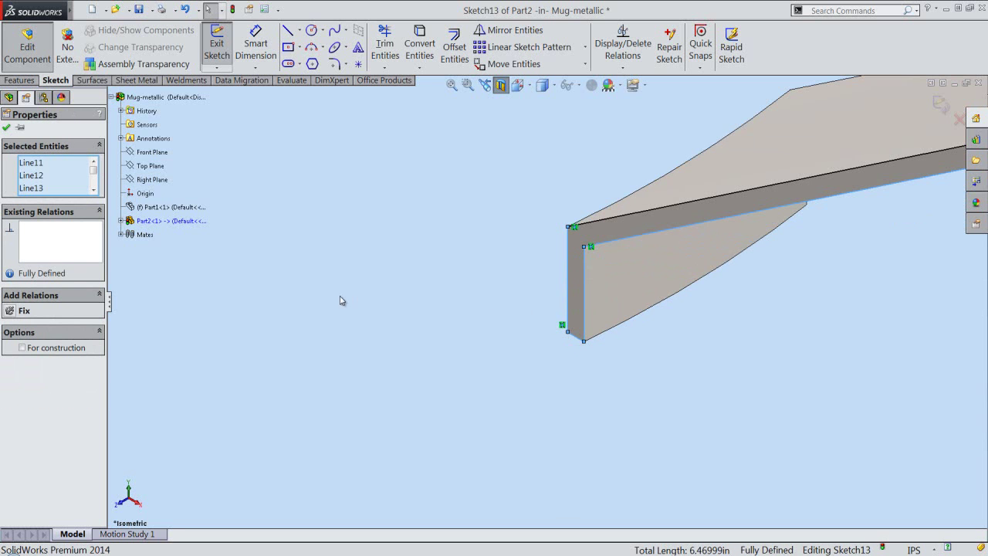
- Make the selected intersection lines construction geometry and refit the view
{"action": "left_click", "coordinate": [23, 348]}
{"action": "left_click", "coordinate": [132, 342]}
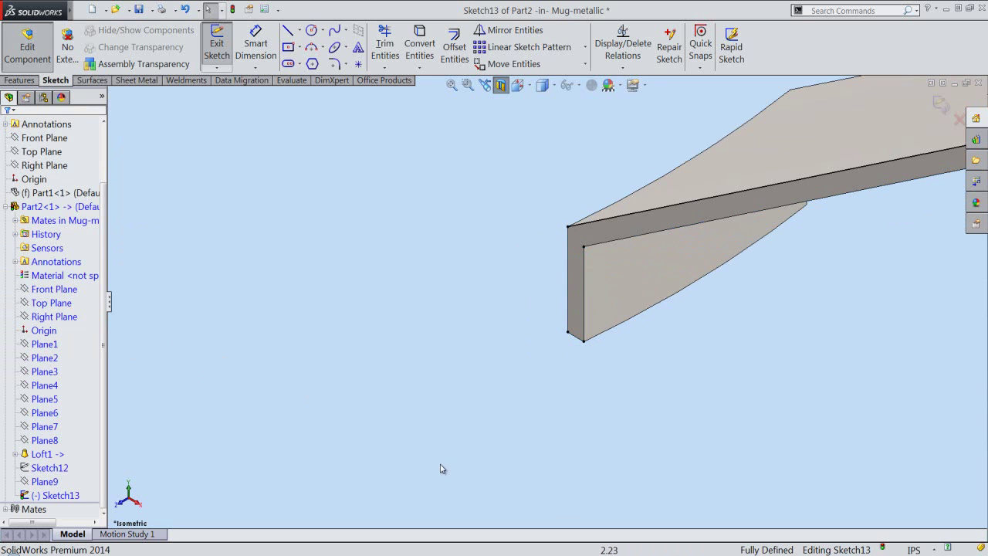
{"action": "middle_click_drag", "start_coordinate": [439, 468], "coordinate": [556, 509]}
{"action": "key", "text": "f"}
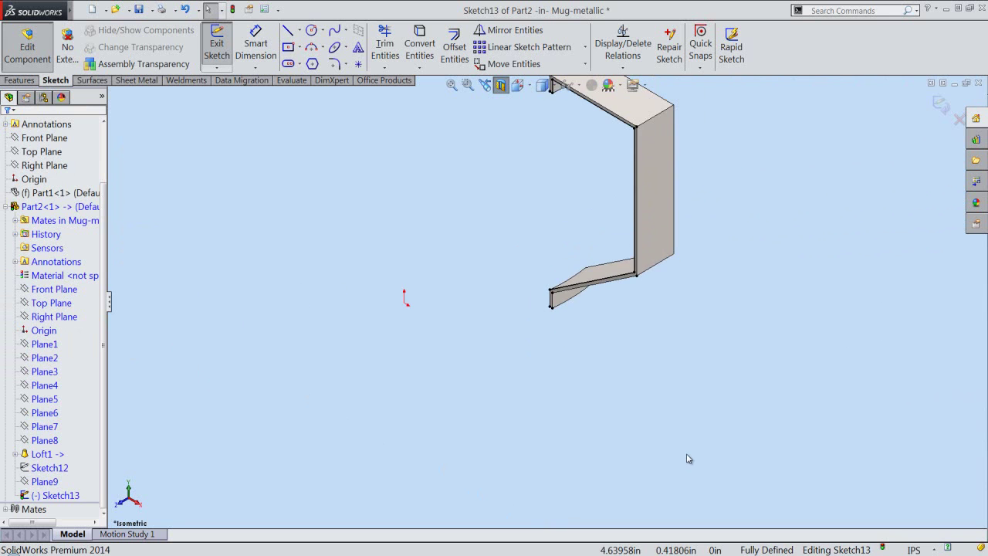
{"action": "scroll", "coordinate": [552, 176], "scroll_direction": "down", "scroll_amount": 3}
{"action": "scroll", "coordinate": [577, 301], "scroll_direction": "down", "scroll_amount": 3}
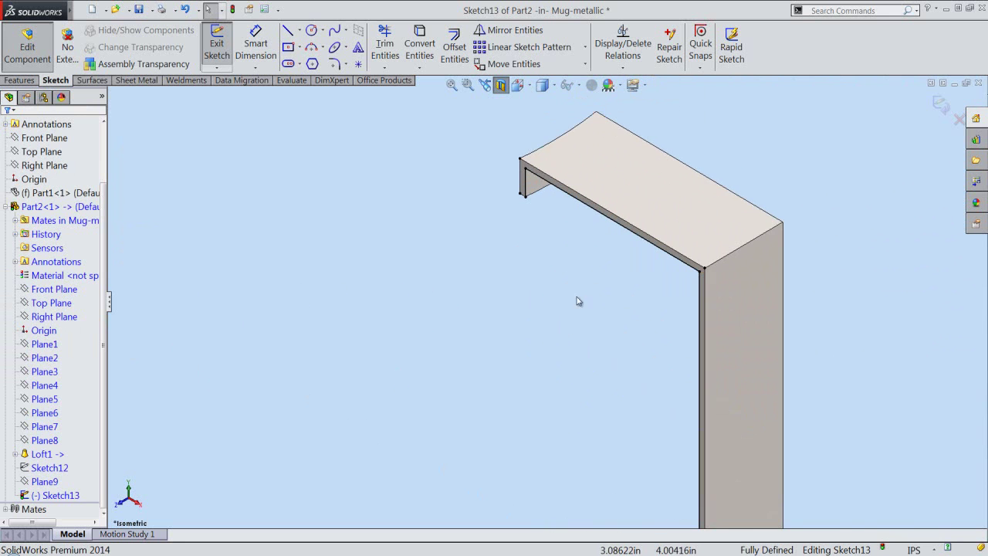
{"action": "scroll", "coordinate": [570, 262], "scroll_direction": "up", "scroll_amount": 2}
{"action": "left_click", "coordinate": [571, 266]}
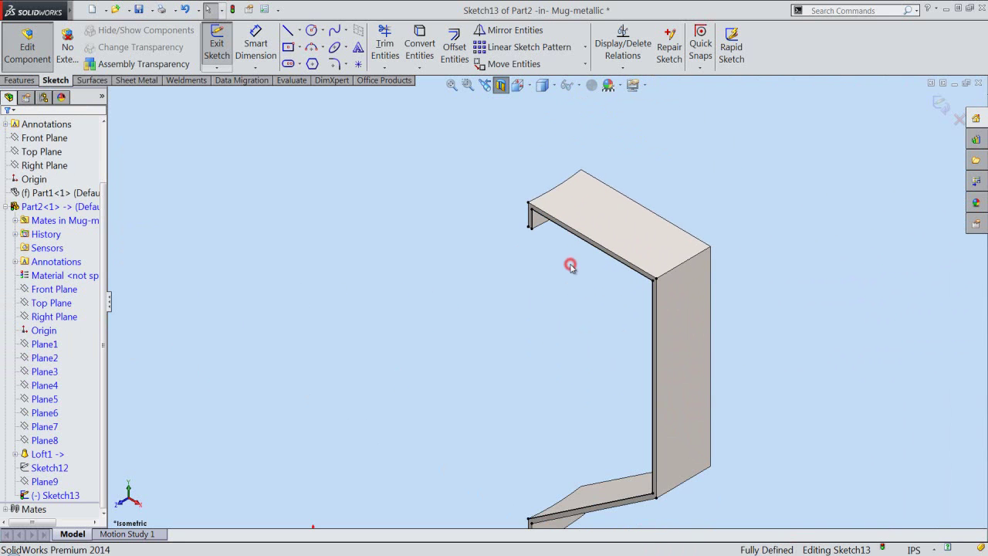
- Offset the strip's top, vertical leg and lower sloped edges 0.04688in to the inside
{"action": "left_click", "coordinate": [455, 47]}
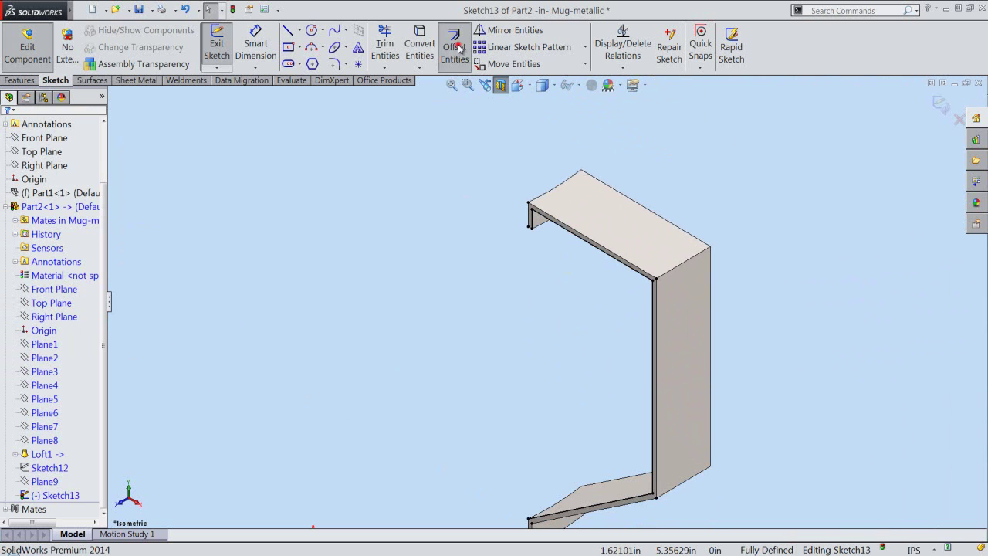
{"action": "left_click", "coordinate": [538, 225]}
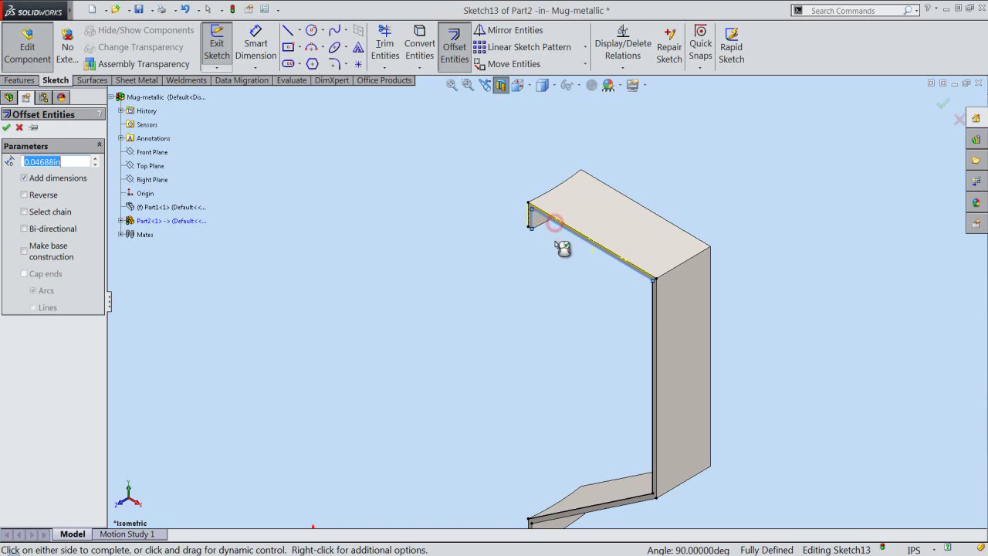
{"action": "left_click", "coordinate": [652, 317]}
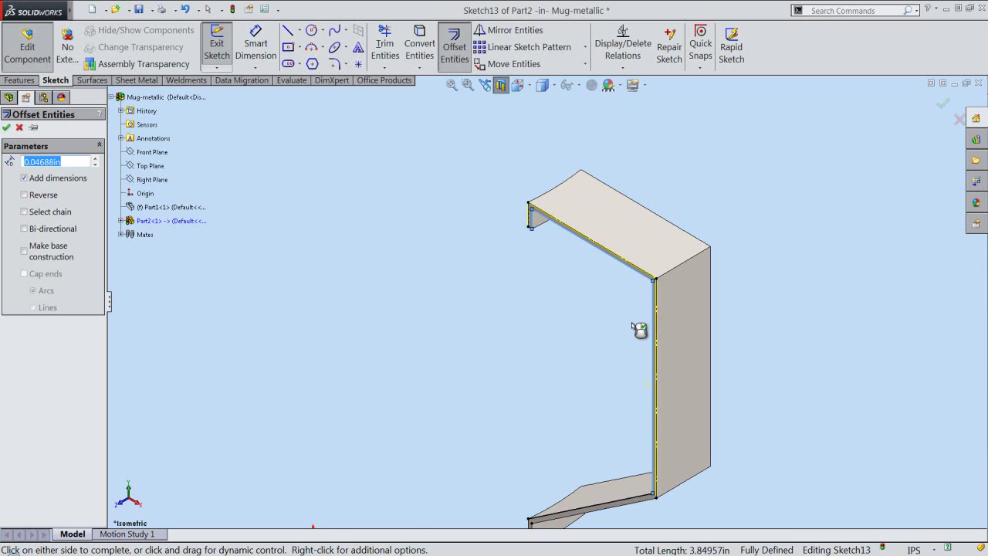
{"action": "scroll", "coordinate": [579, 538], "scroll_direction": "down", "scroll_amount": 1}
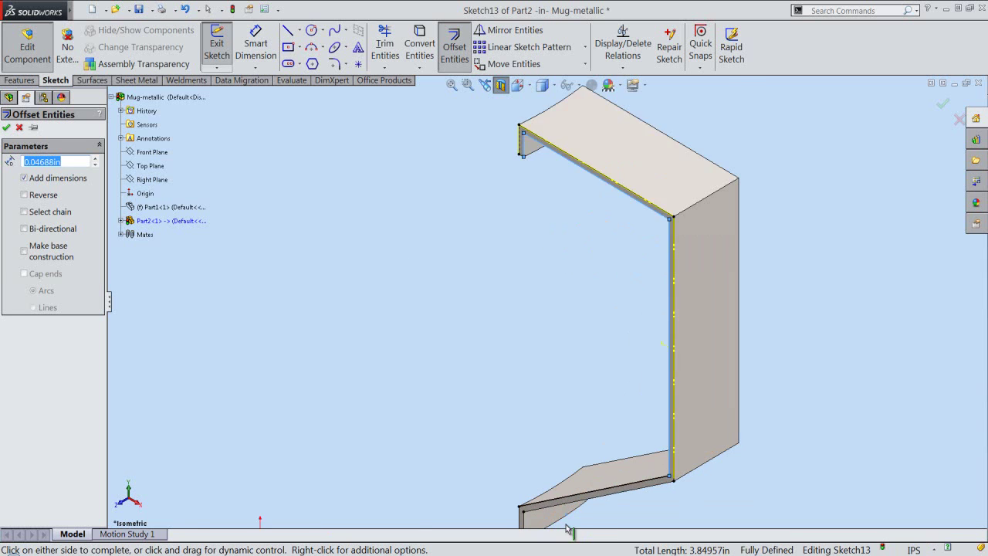
{"action": "scroll", "coordinate": [579, 538], "scroll_direction": "down", "scroll_amount": 1}
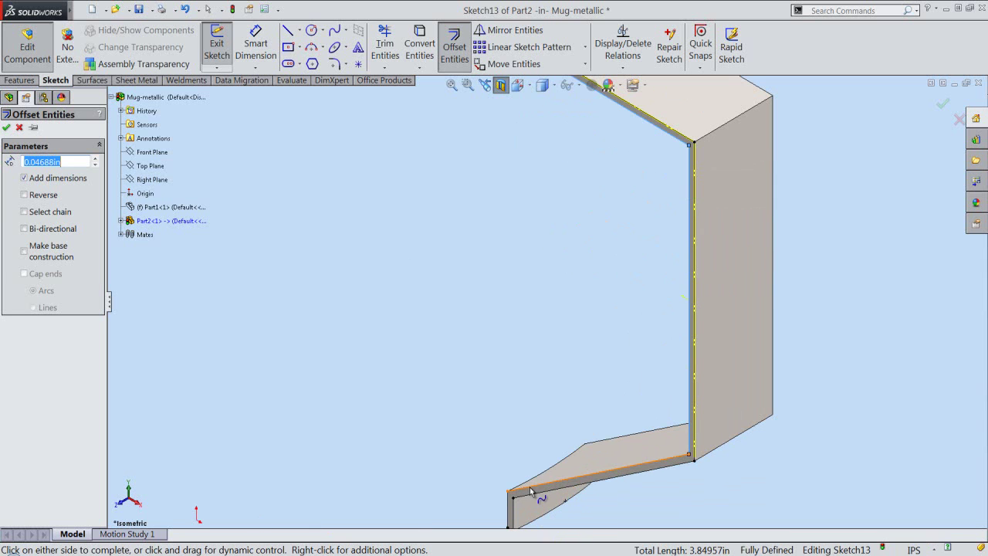
{"action": "left_click", "coordinate": [529, 486]}
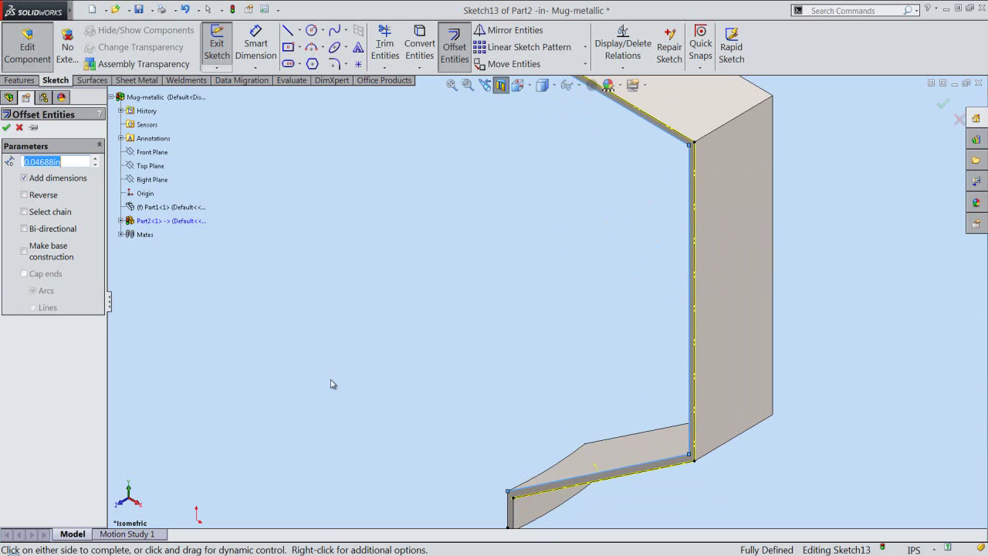
{"action": "left_click", "coordinate": [24, 196]}
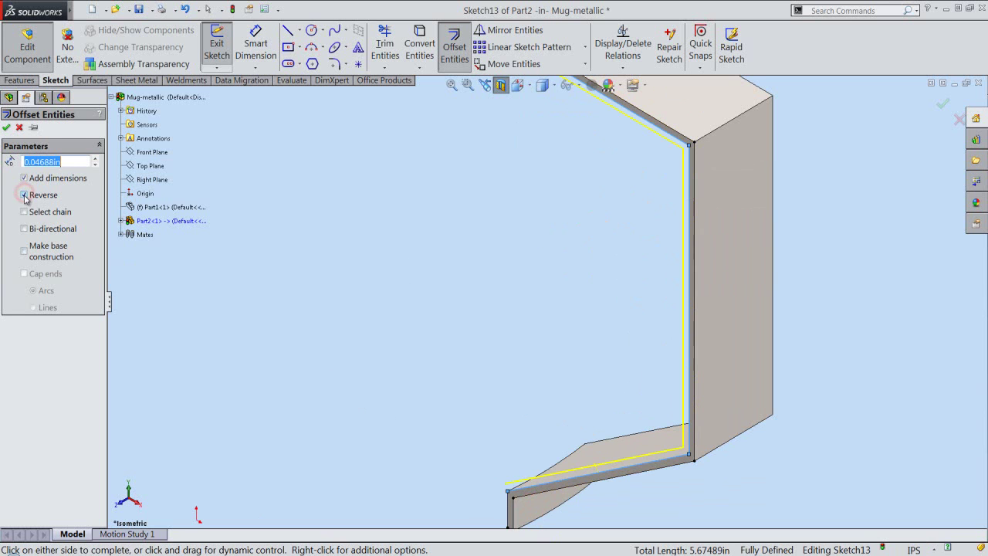
{"action": "right_click", "coordinate": [476, 235]}
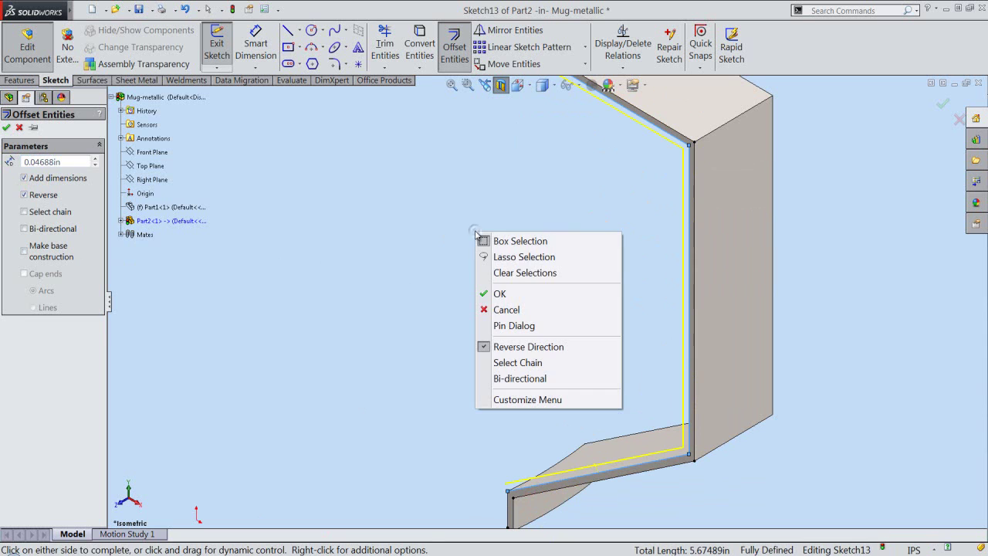
{"action": "left_click", "coordinate": [500, 294]}
{"action": "left_click", "coordinate": [504, 293]}
- View Sketch13 from the Front, zoomed onto the outline's lower vertical end
{"action": "key", "text": "f"}
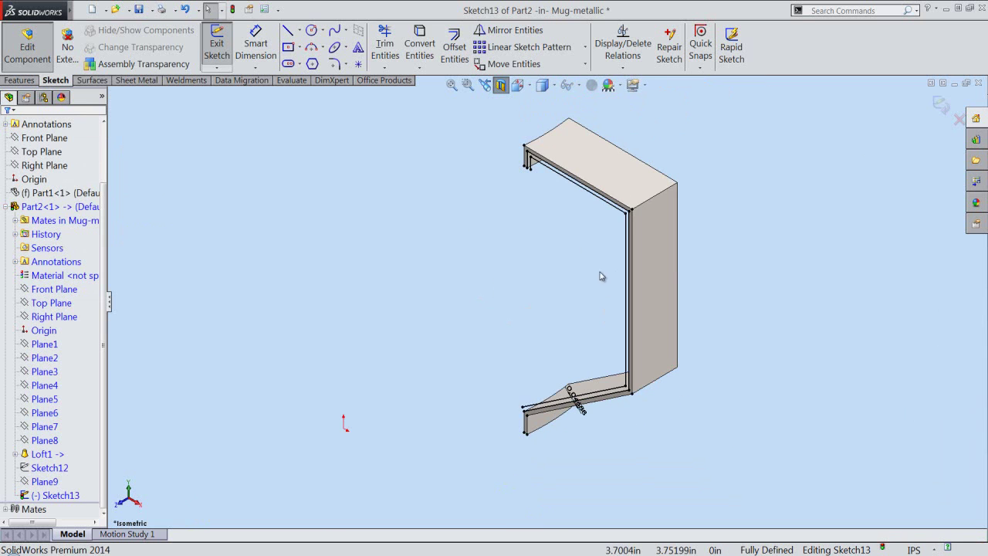
{"action": "scroll", "coordinate": [535, 186], "scroll_direction": "down", "scroll_amount": 2}
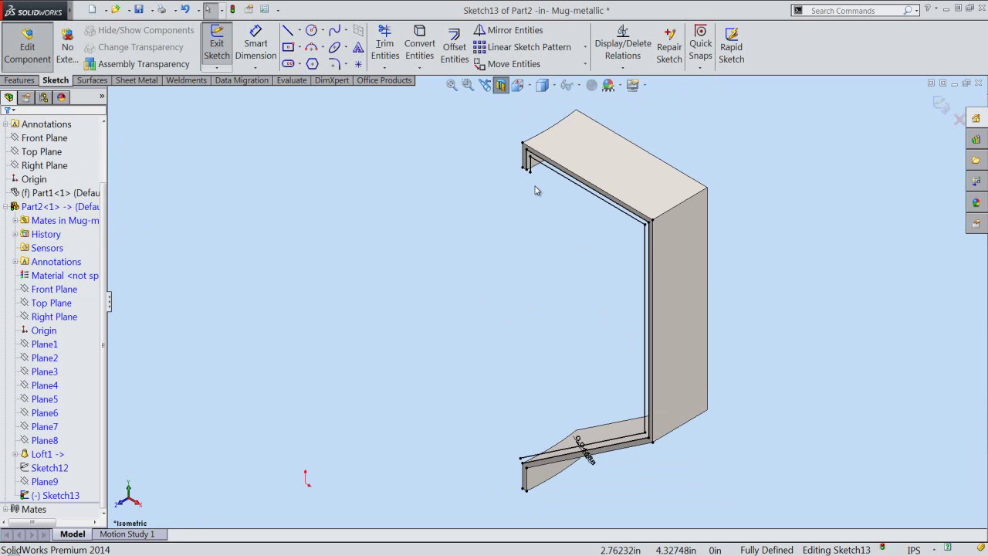
{"action": "left_click", "coordinate": [518, 88]}
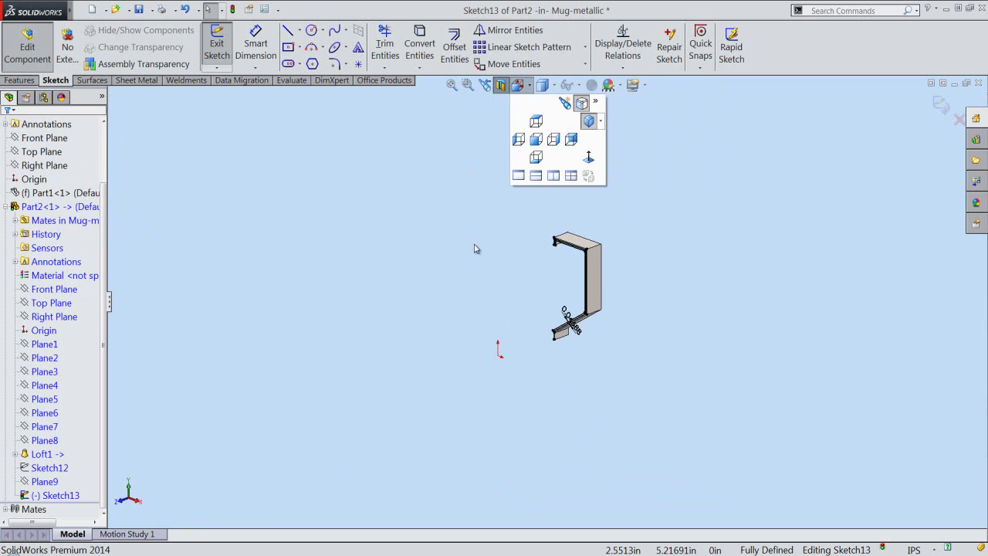
{"action": "left_click", "coordinate": [485, 312]}
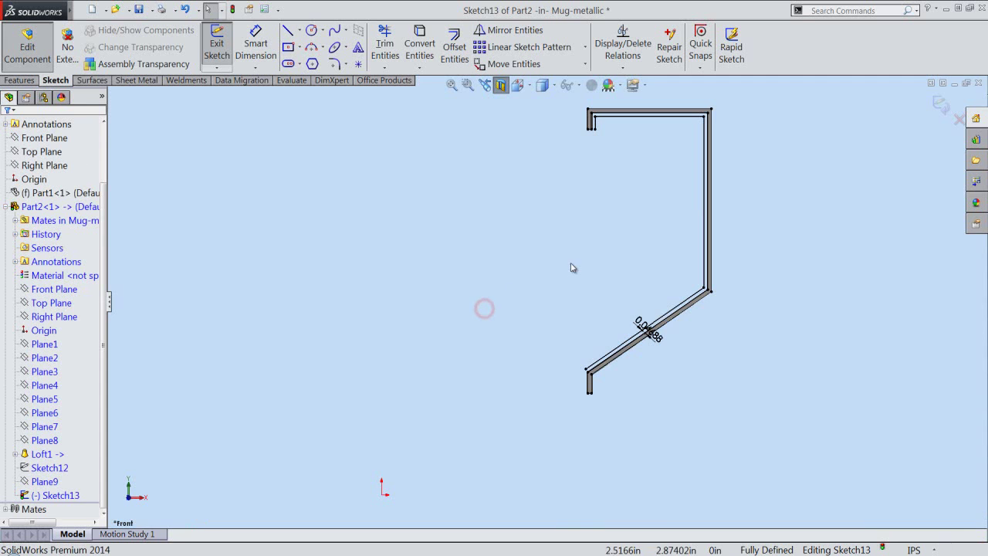
{"action": "left_click", "coordinate": [651, 223]}
{"action": "scroll", "coordinate": [687, 168], "scroll_direction": "down", "scroll_amount": 2}
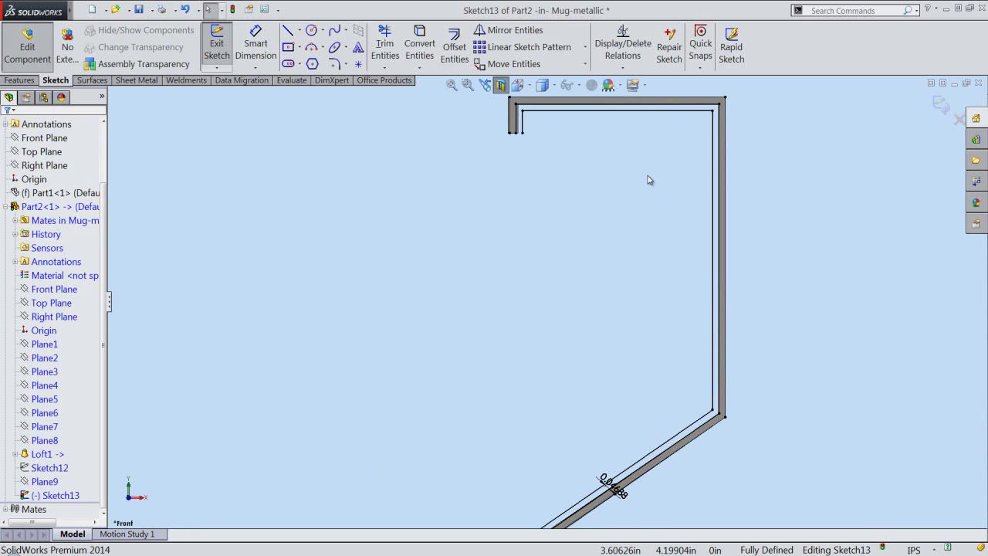
{"action": "scroll", "coordinate": [571, 242], "scroll_direction": "down", "scroll_amount": 1}
{"action": "scroll", "coordinate": [530, 521], "scroll_direction": "down", "scroll_amount": 1}
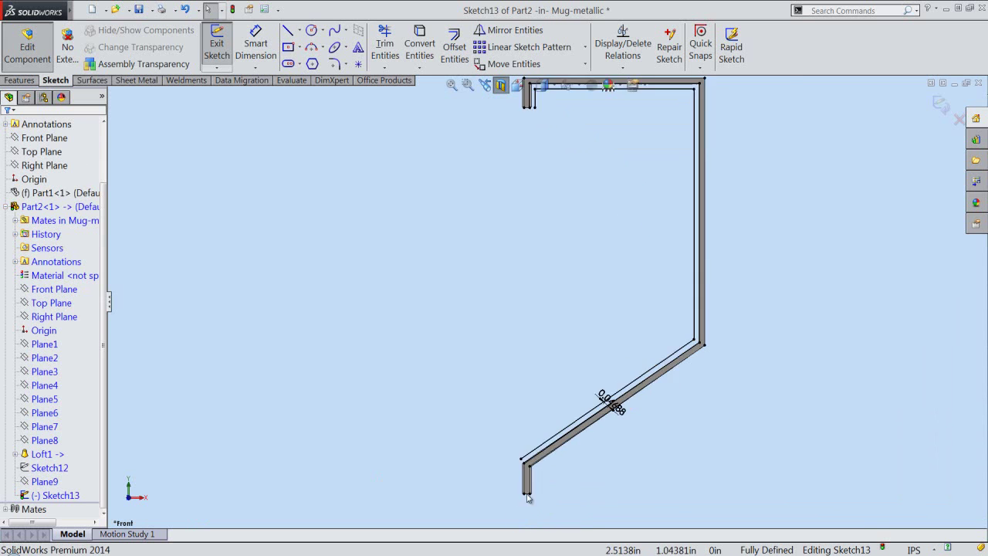
{"action": "scroll", "coordinate": [532, 502], "scroll_direction": "down", "scroll_amount": 2}
{"action": "scroll", "coordinate": [540, 479], "scroll_direction": "down", "scroll_amount": 1}
{"action": "scroll", "coordinate": [612, 422], "scroll_direction": "down", "scroll_amount": 1}
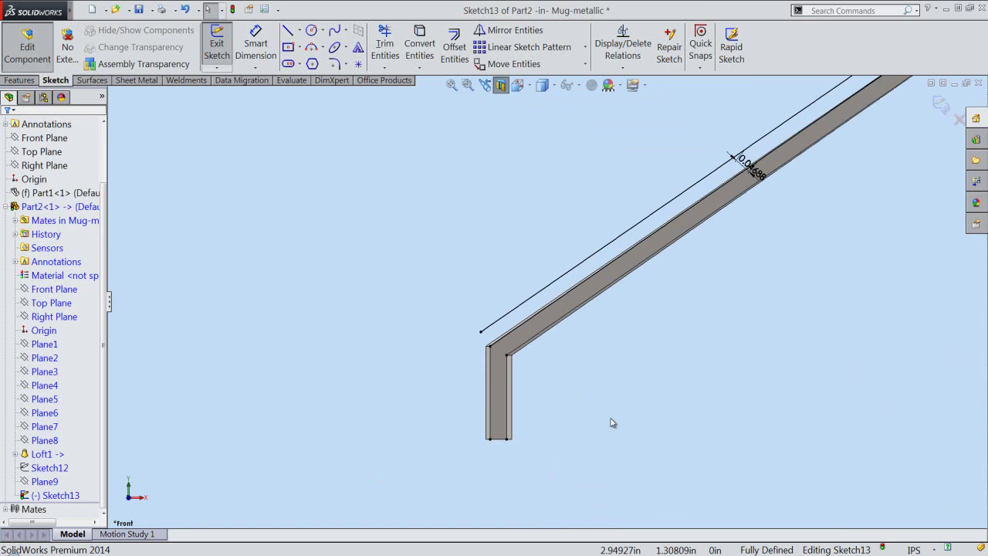
- Draw a short vertical line from the lower stub's top corner up past the slanted offset line
{"action": "right_click", "coordinate": [612, 422]}
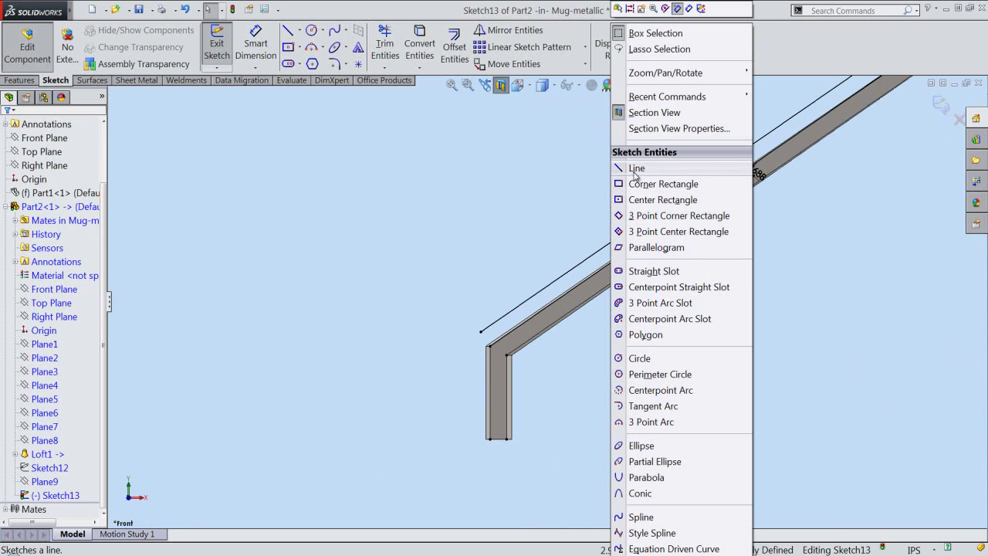
{"action": "left_click", "coordinate": [633, 171]}
{"action": "scroll", "coordinate": [498, 347], "scroll_direction": "down", "scroll_amount": 2}
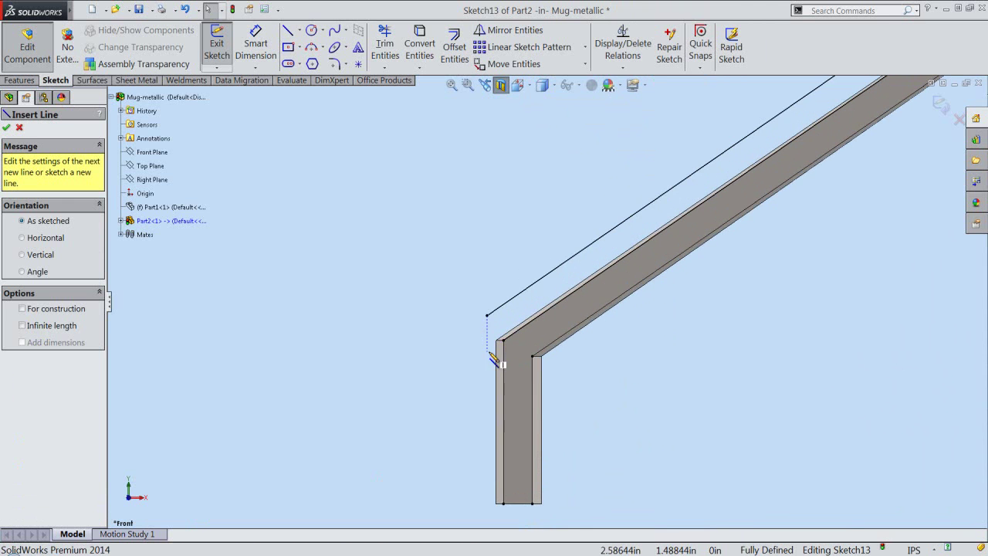
{"action": "left_click", "coordinate": [502, 341]}
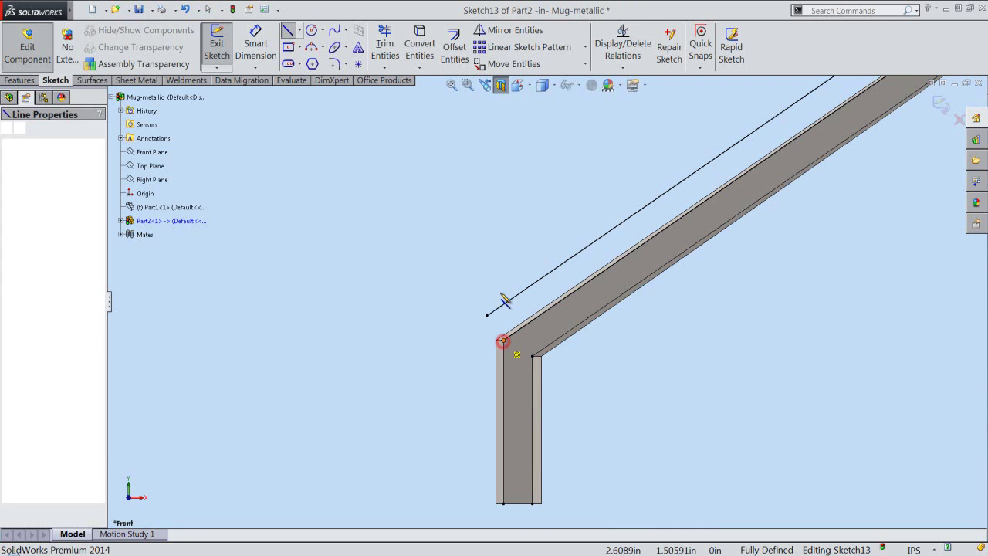
{"action": "left_click", "coordinate": [504, 243]}
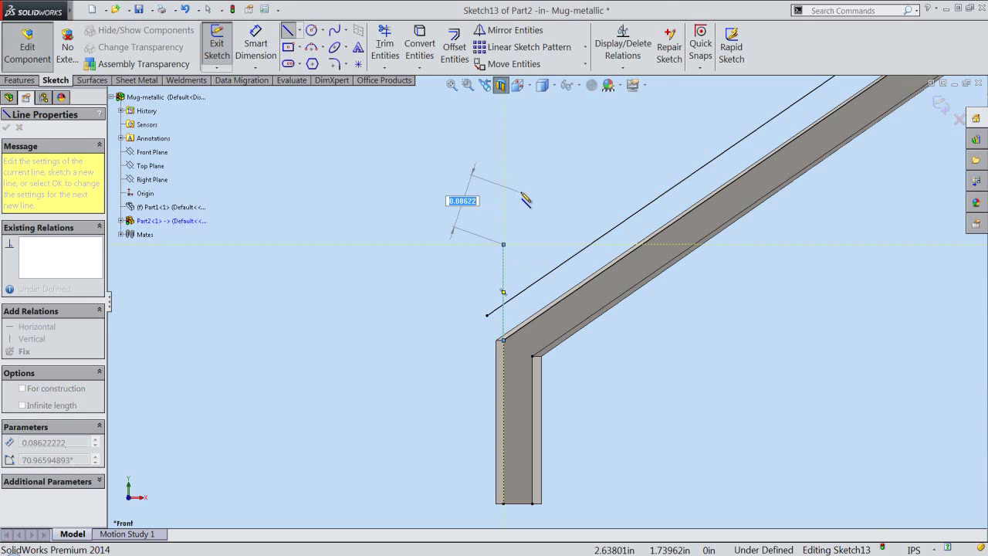
{"action": "right_click", "coordinate": [520, 191]}
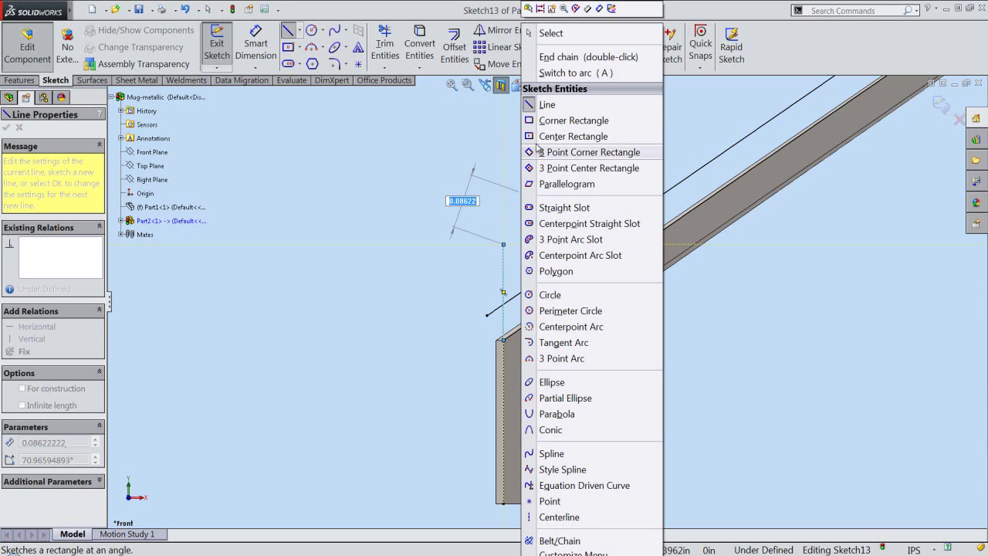
{"action": "left_click", "coordinate": [564, 34]}
{"action": "left_click", "coordinate": [550, 205]}
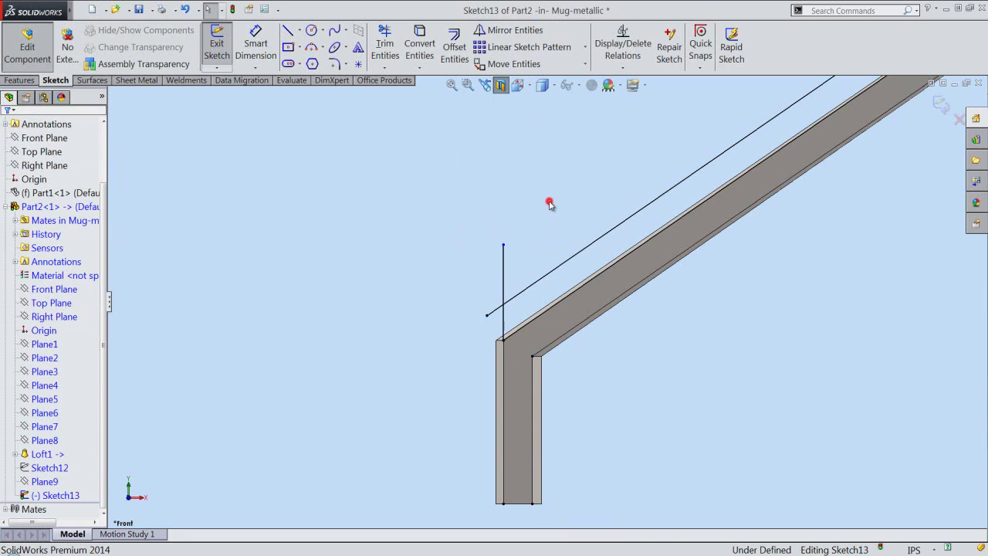
- Trim the vertical line's overhang beyond the slanted line, leaving Sketch13 fully defined
{"action": "left_click", "coordinate": [384, 45]}
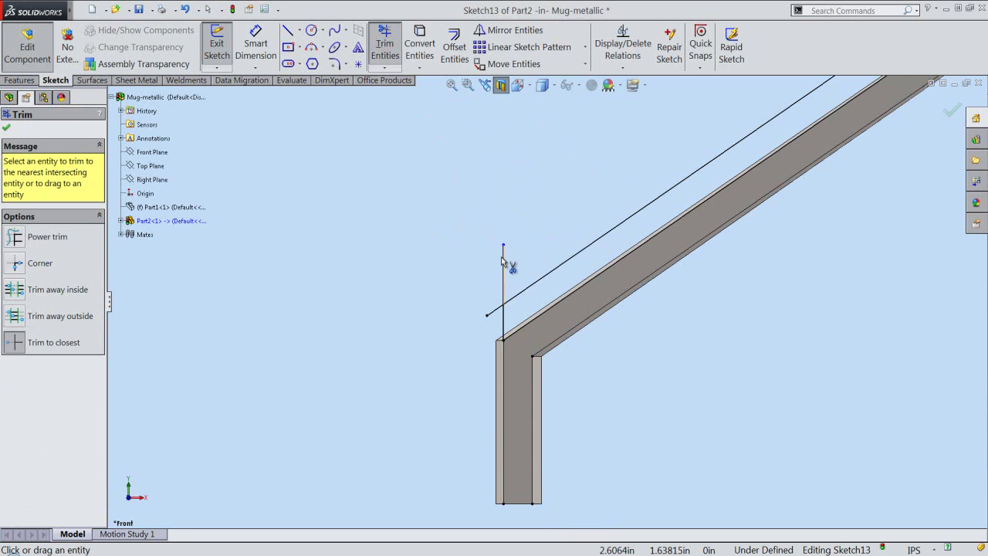
{"action": "left_click", "coordinate": [491, 317]}
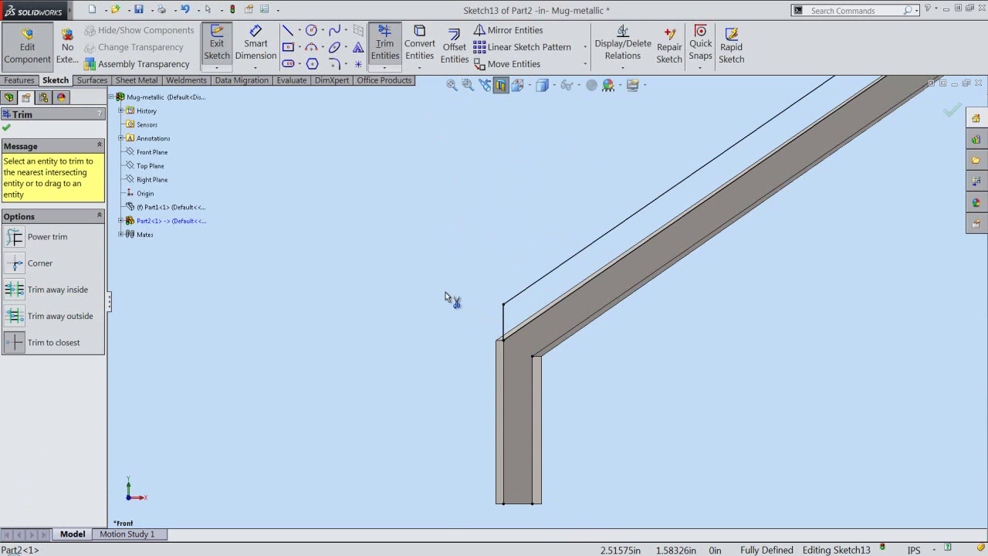
{"action": "right_click", "coordinate": [445, 294]}
{"action": "left_click", "coordinate": [477, 152]}
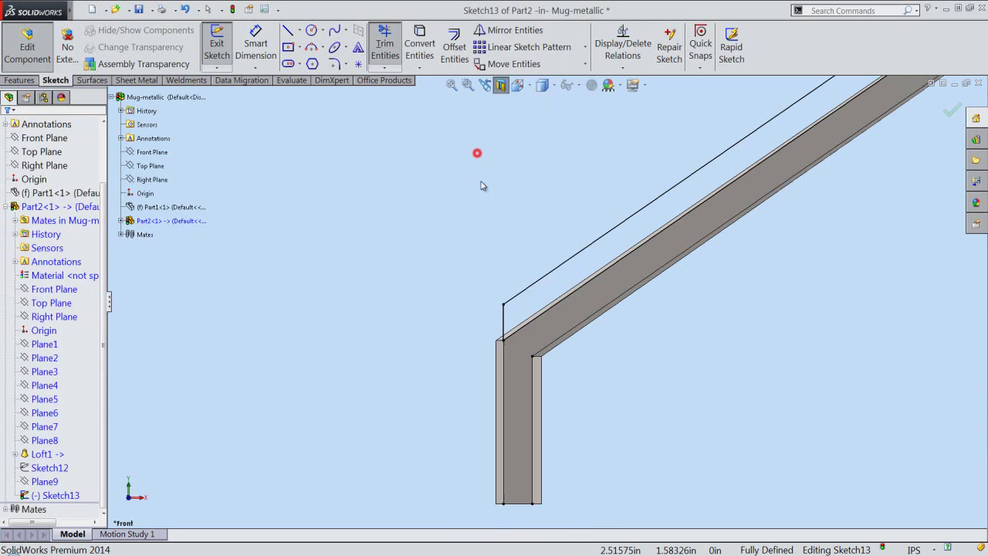
- Close the outline's upper end with a short vertical line and a horizontal line to the top stub's corner
{"action": "key", "text": "z"}
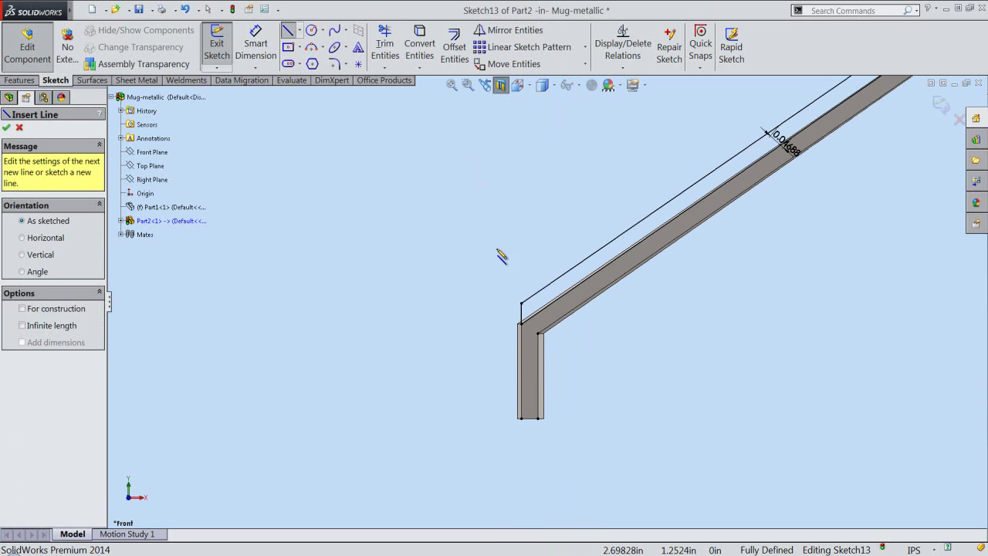
{"action": "left_click", "coordinate": [451, 85]}
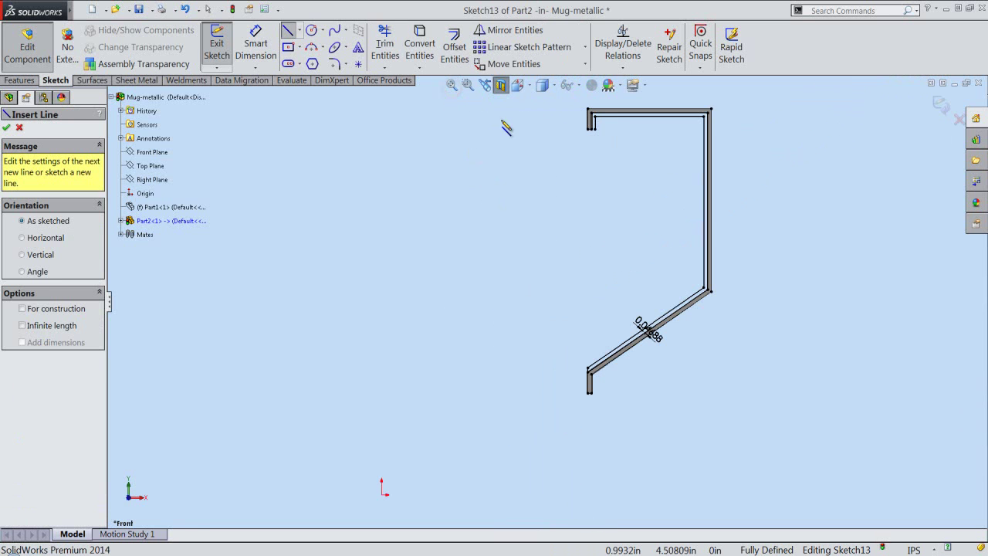
{"action": "scroll", "coordinate": [614, 123], "scroll_direction": "up", "scroll_amount": 2}
{"action": "scroll", "coordinate": [612, 166], "scroll_direction": "up", "scroll_amount": 2}
{"action": "scroll", "coordinate": [606, 172], "scroll_direction": "up", "scroll_amount": 2}
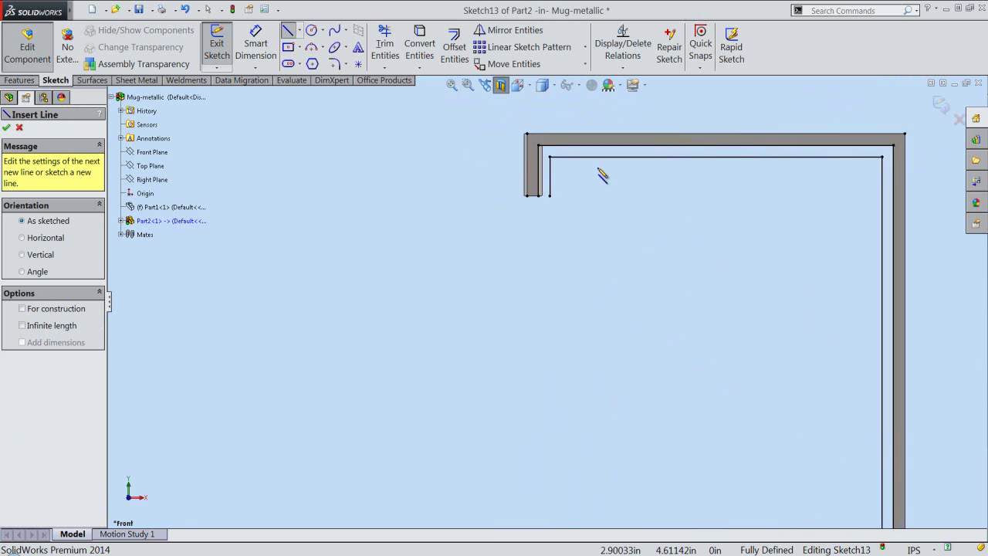
{"action": "scroll", "coordinate": [606, 178], "scroll_direction": "up", "scroll_amount": 2}
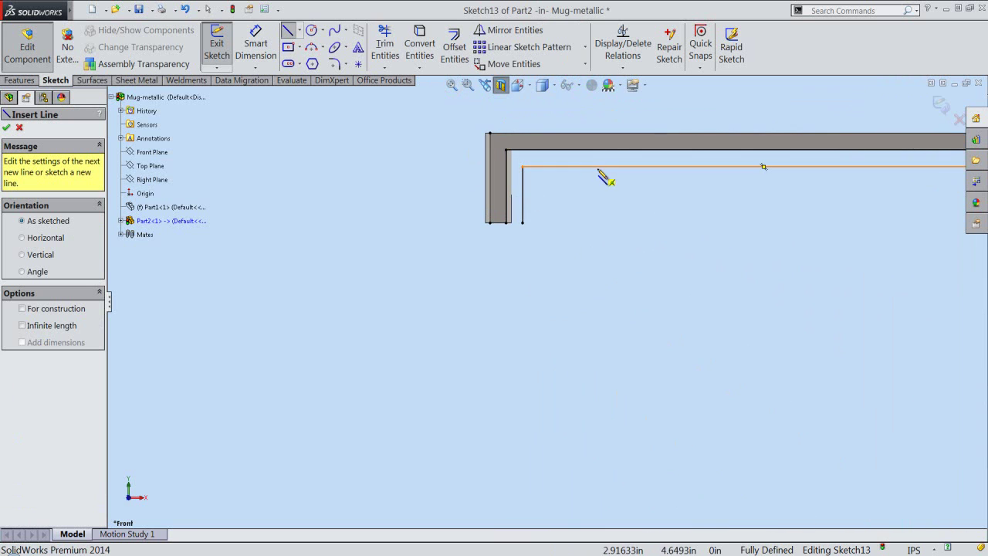
{"action": "left_click", "coordinate": [522, 223]}
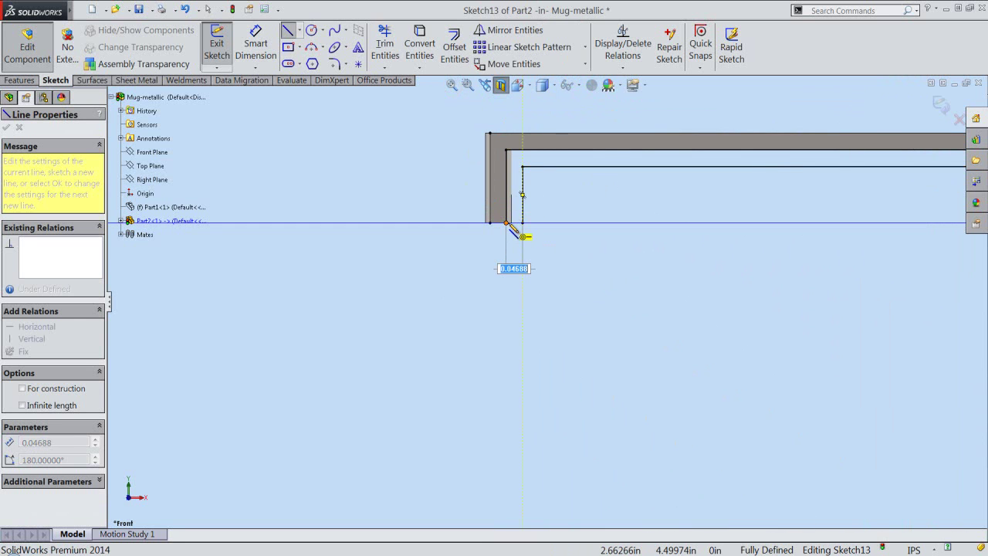
{"action": "left_click", "coordinate": [507, 223]}
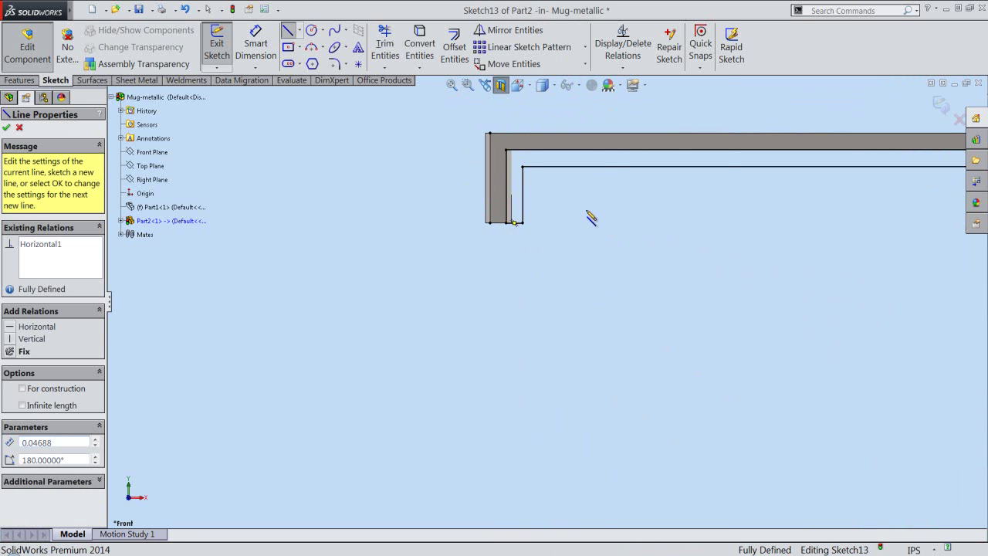
{"action": "right_click", "coordinate": [588, 216]}
{"action": "left_click", "coordinate": [622, 48]}
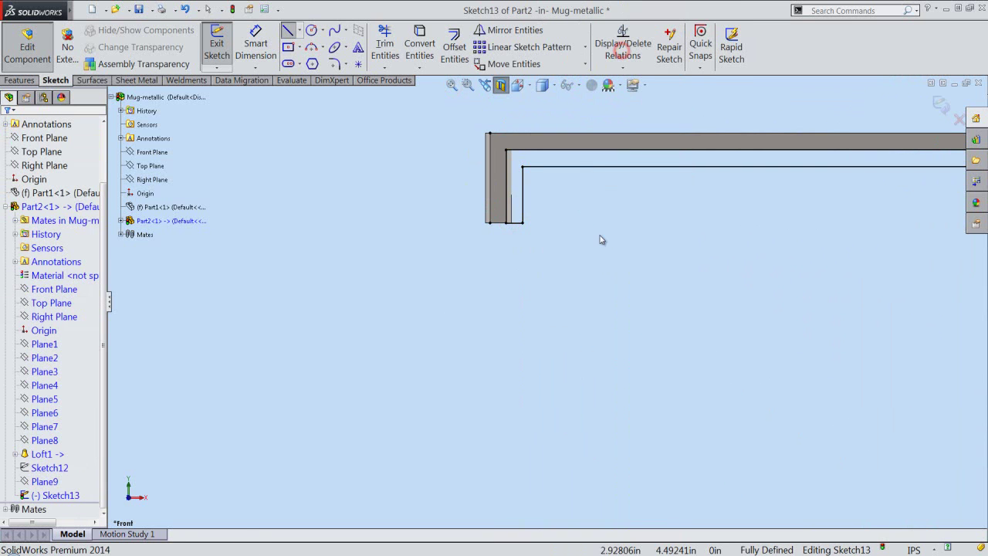
{"action": "left_click", "coordinate": [598, 237]}
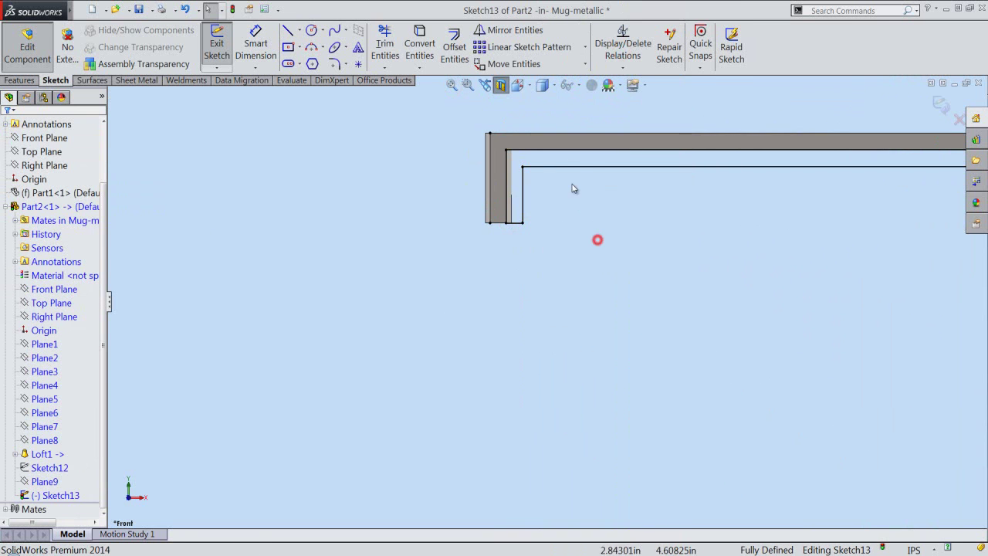
- Switch to the isometric view and zoom to fit the whole handle sketch
{"action": "left_click", "coordinate": [521, 86]}
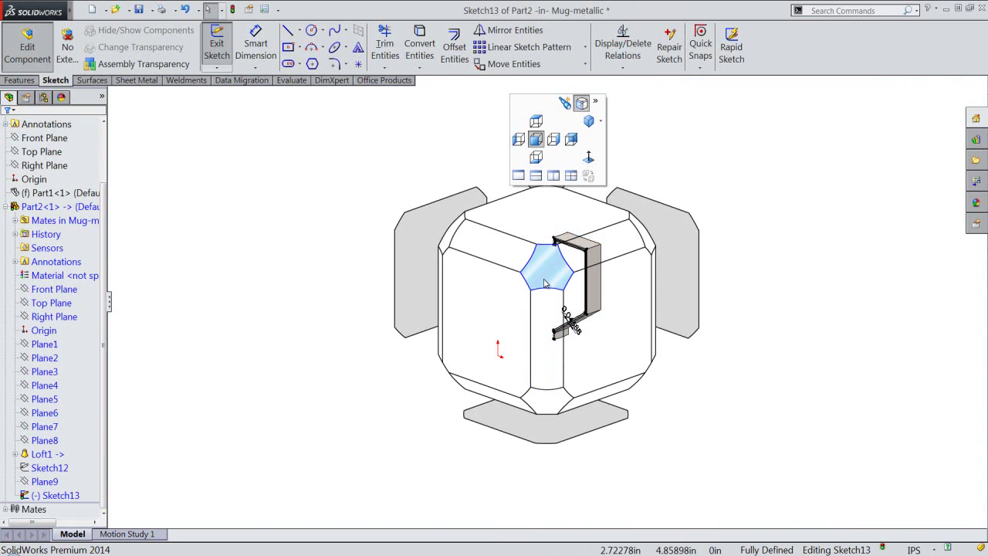
{"action": "left_click", "coordinate": [545, 283]}
{"action": "scroll", "coordinate": [569, 345], "scroll_direction": "down", "scroll_amount": 3}
{"action": "scroll", "coordinate": [568, 345], "scroll_direction": "down", "scroll_amount": 3}
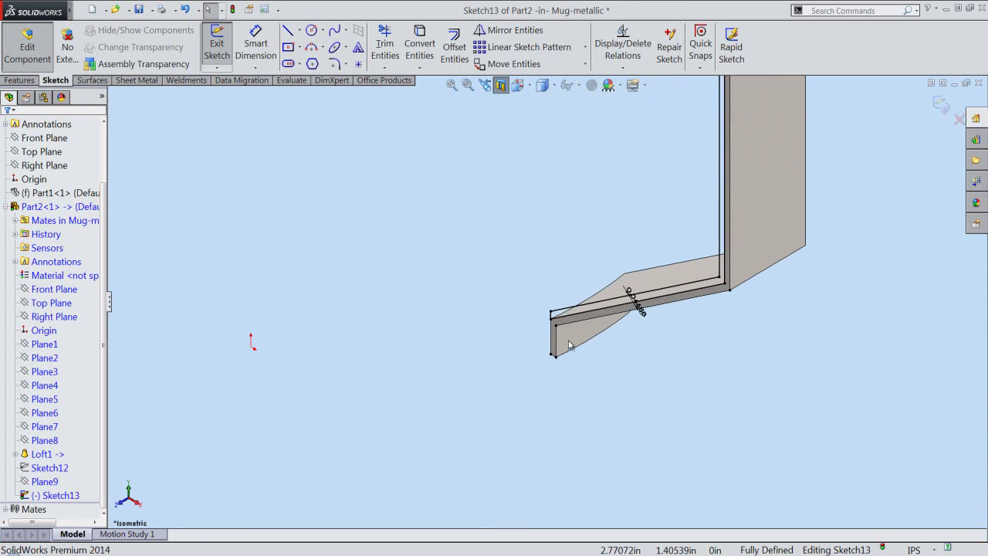
{"action": "scroll", "coordinate": [566, 294], "scroll_direction": "down", "scroll_amount": 2}
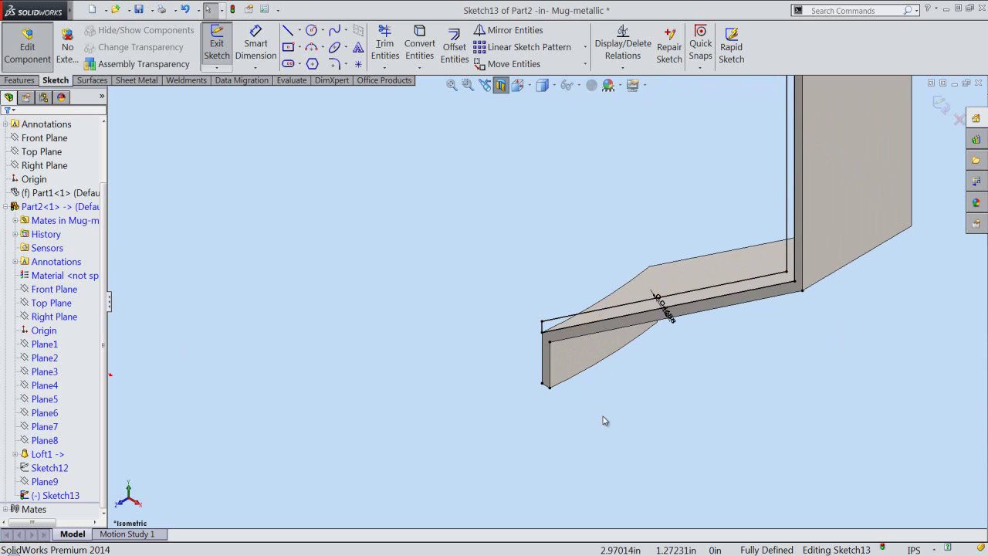
{"action": "scroll", "coordinate": [605, 421], "scroll_direction": "up", "scroll_amount": 3}
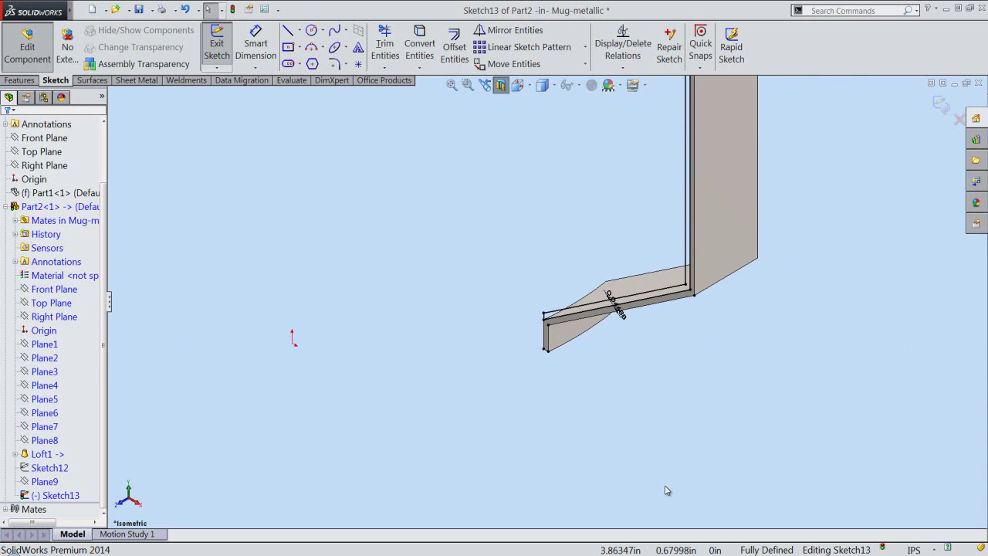
{"action": "left_click", "coordinate": [452, 85]}
{"action": "left_click", "coordinate": [584, 261]}
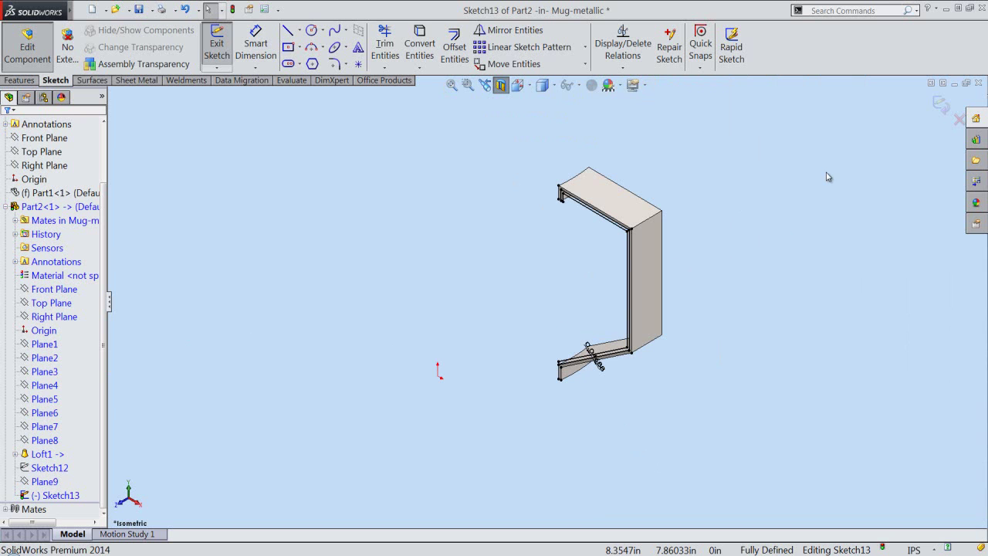
- Show Sketch12 on the strip again and exit Sketch13, rebuilding the part
{"action": "key", "text": "ctrl+b"}
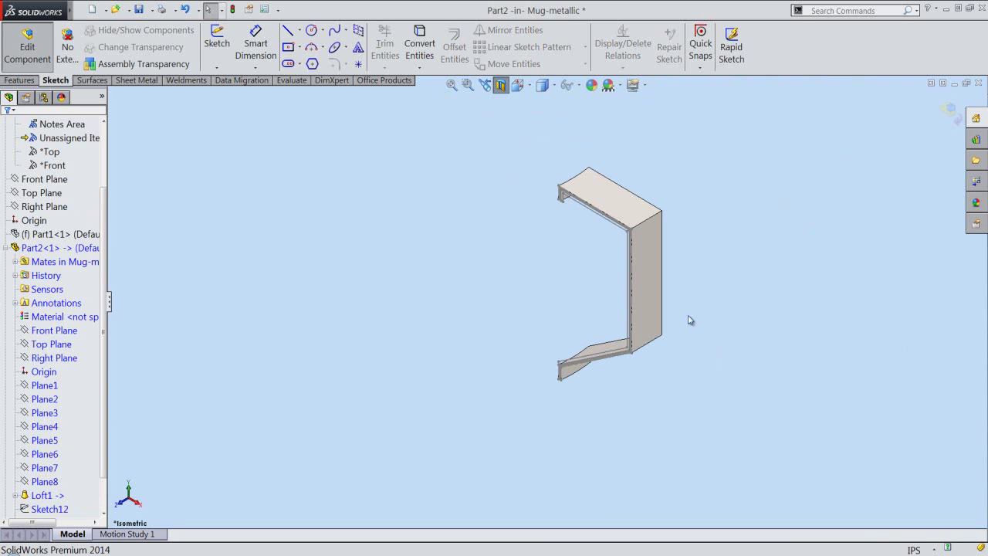
{"action": "scroll", "coordinate": [595, 255], "scroll_direction": "down", "scroll_amount": 2}
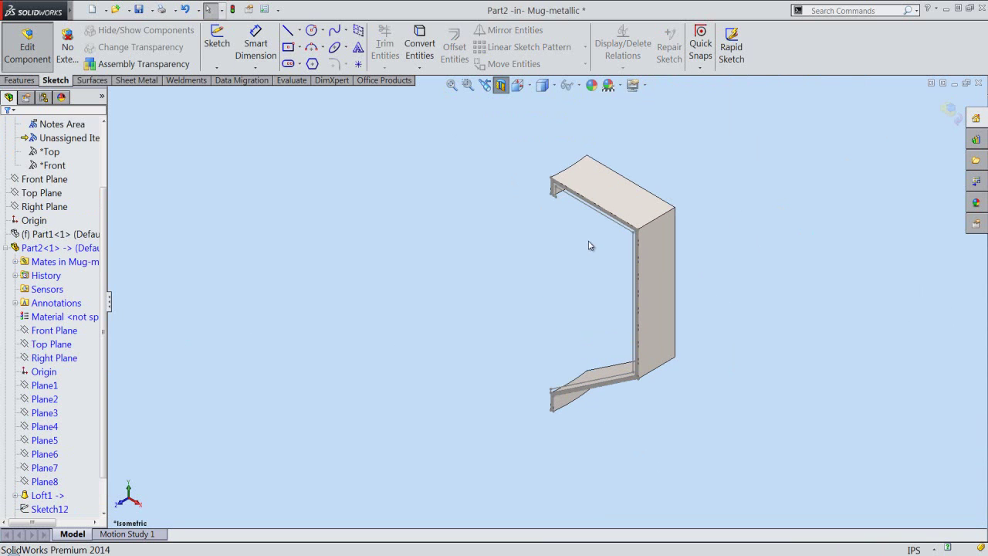
{"action": "left_click", "coordinate": [500, 85]}
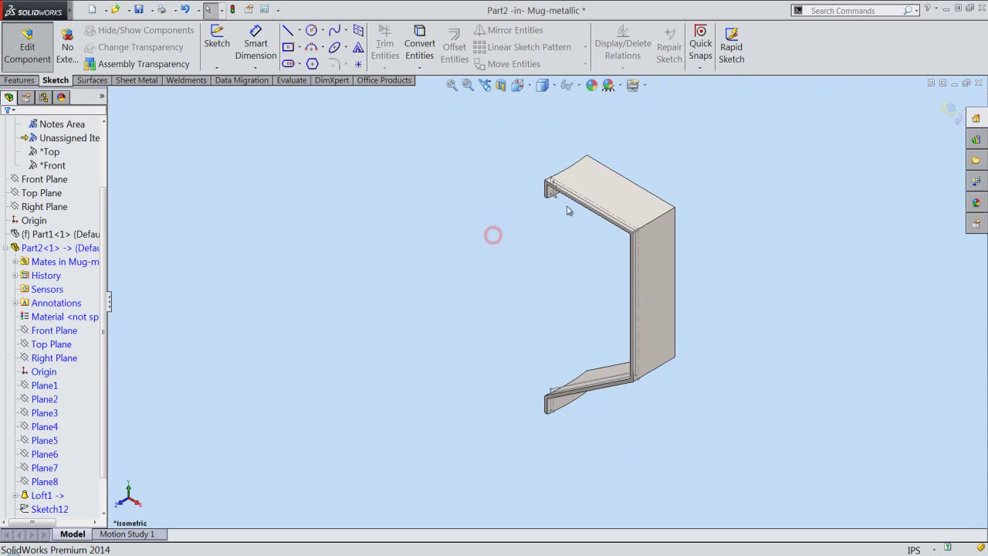
{"action": "scroll", "coordinate": [558, 212], "scroll_direction": "down", "scroll_amount": 2}
{"action": "scroll", "coordinate": [544, 238], "scroll_direction": "down", "scroll_amount": 2}
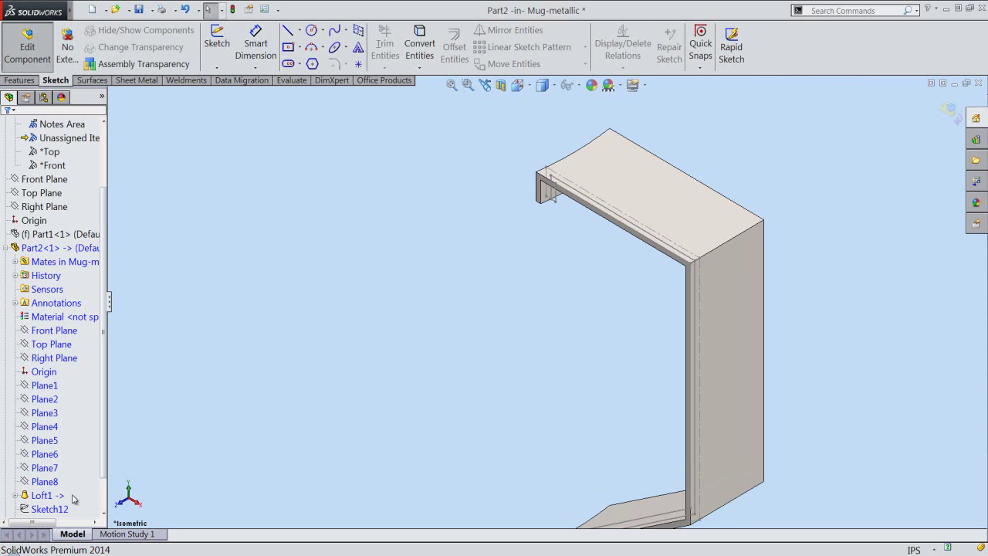
{"action": "left_click_drag", "start_coordinate": [102, 460], "coordinate": [100, 494]}
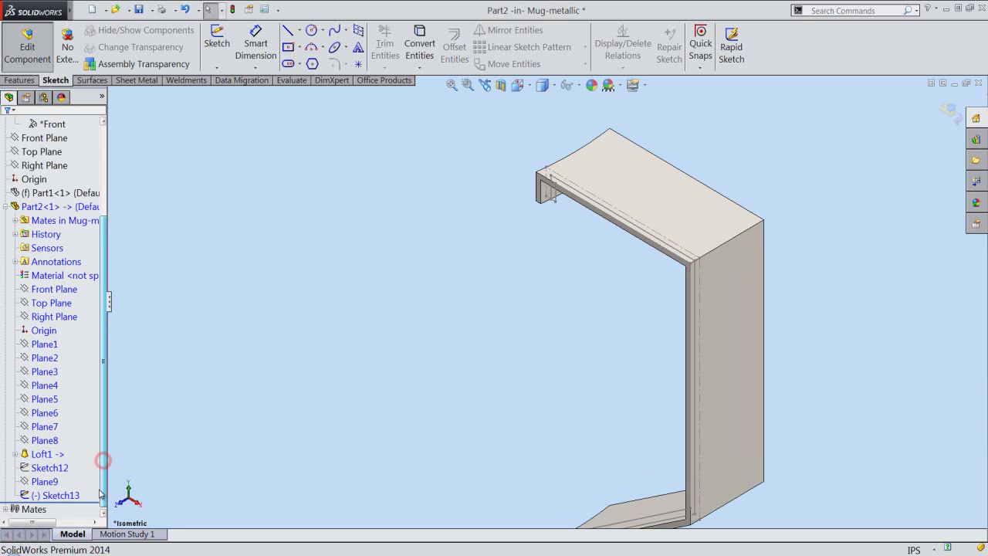
{"action": "left_click", "coordinate": [65, 471]}
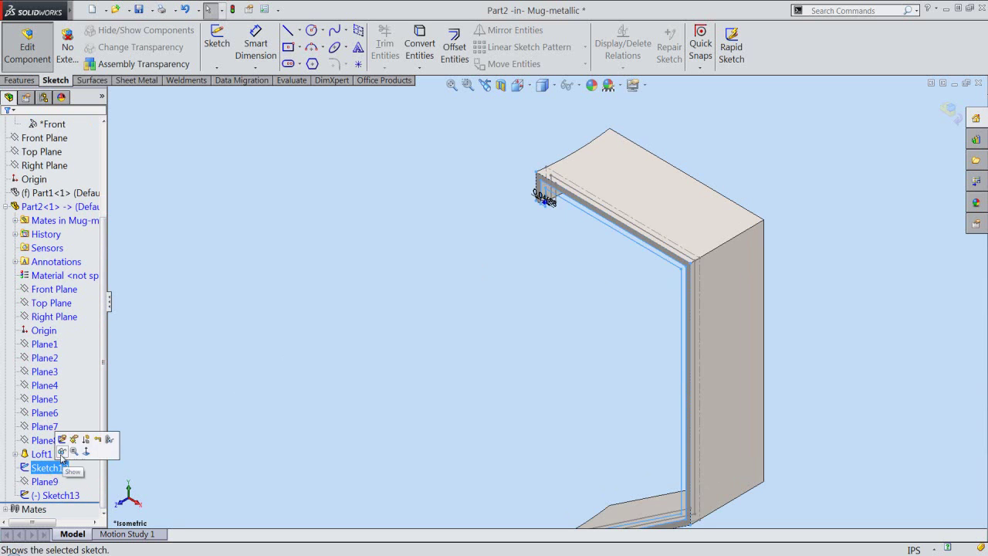
{"action": "left_click", "coordinate": [62, 452]}
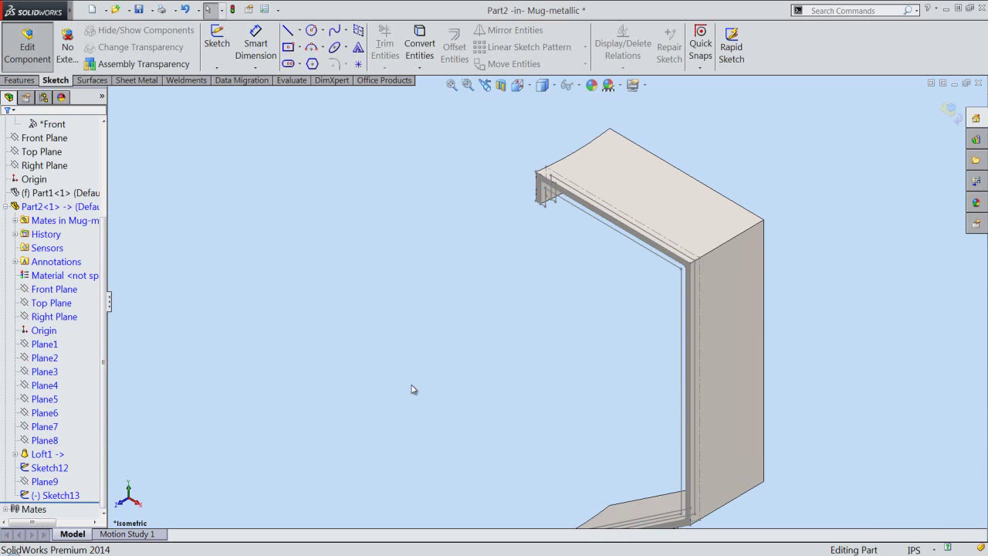
{"action": "left_click", "coordinate": [319, 388]}
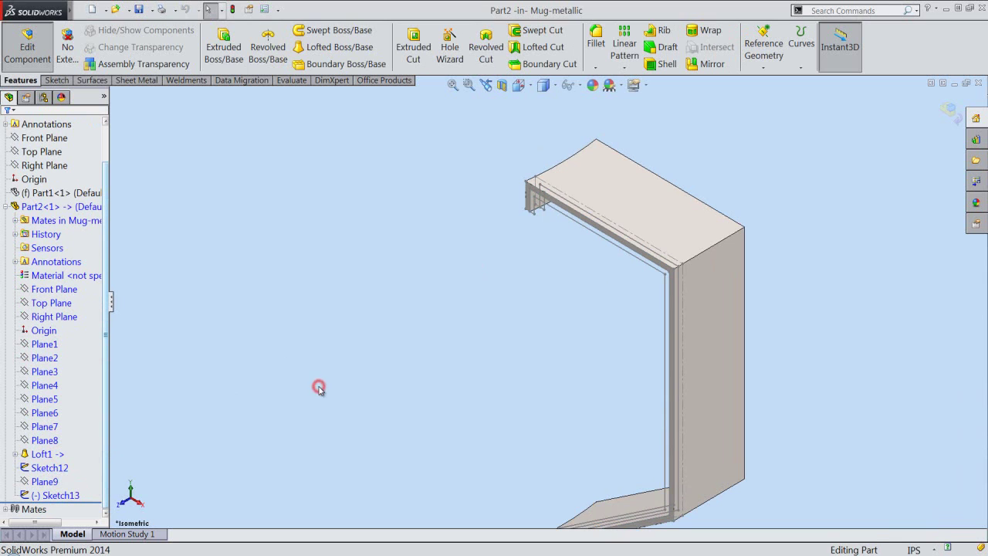
- Begin a Lofted Boss/Base with Sketch12 and Sketch13 as the two profiles
{"action": "left_click", "coordinate": [328, 49]}
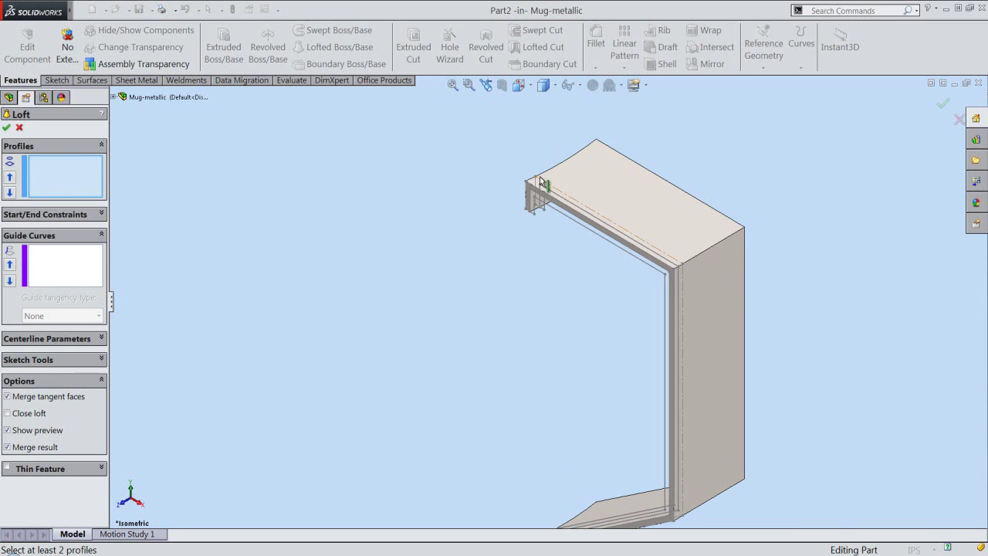
{"action": "scroll", "coordinate": [541, 182], "scroll_direction": "down", "scroll_amount": 2}
{"action": "scroll", "coordinate": [544, 248], "scroll_direction": "down", "scroll_amount": 3}
{"action": "scroll", "coordinate": [544, 247], "scroll_direction": "down", "scroll_amount": 2}
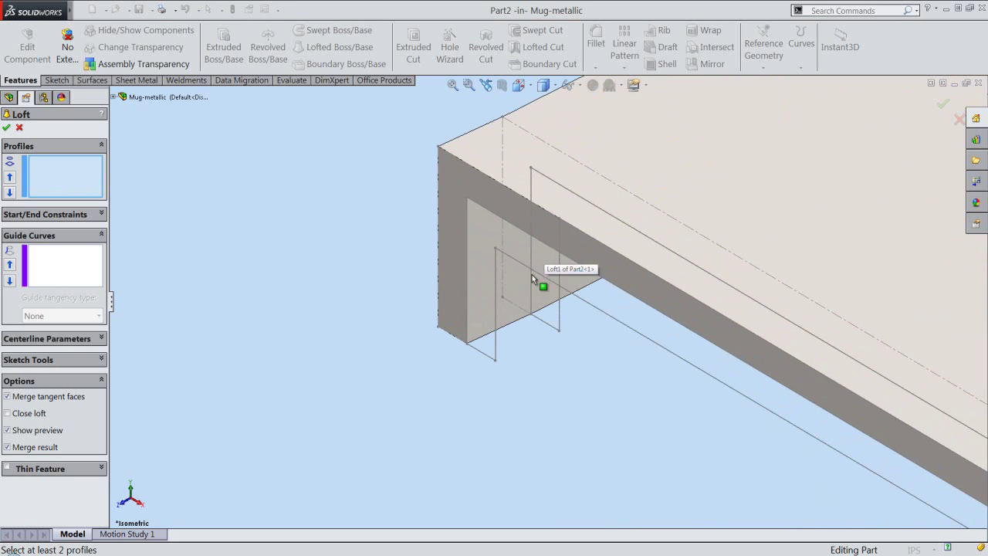
{"action": "left_click", "coordinate": [489, 355]}
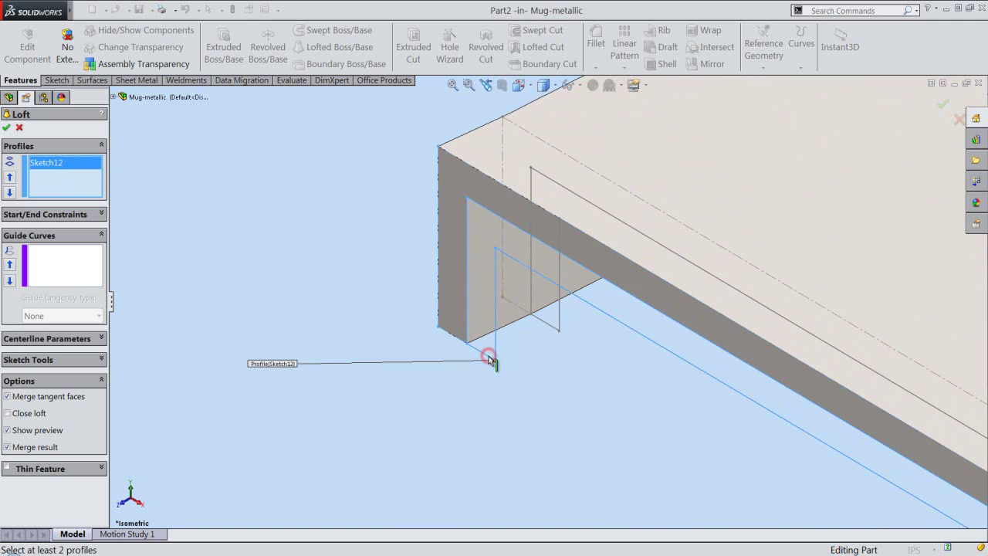
{"action": "left_click", "coordinate": [556, 330]}
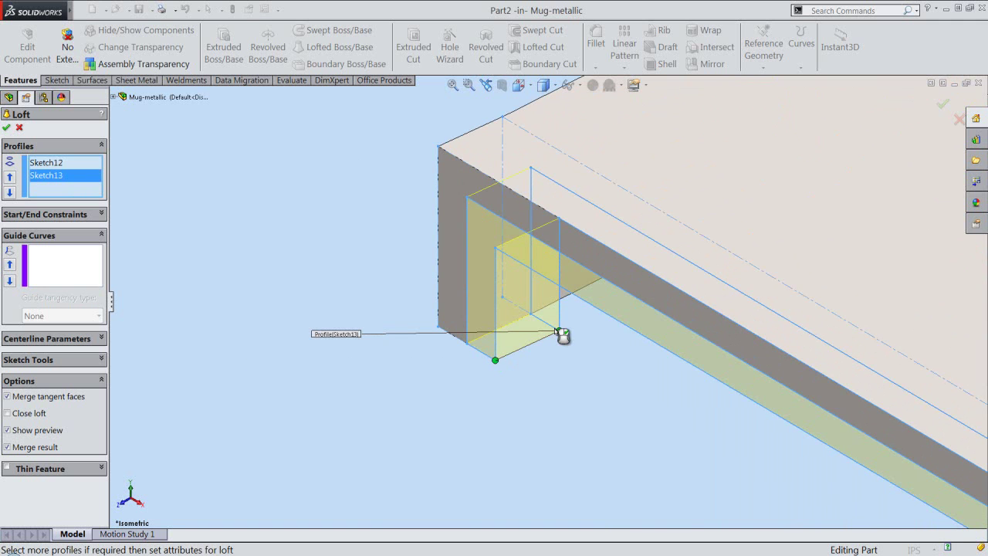
- Add the strip's upper and lower curved edges as loft guide curves
{"action": "left_click", "coordinate": [54, 261]}
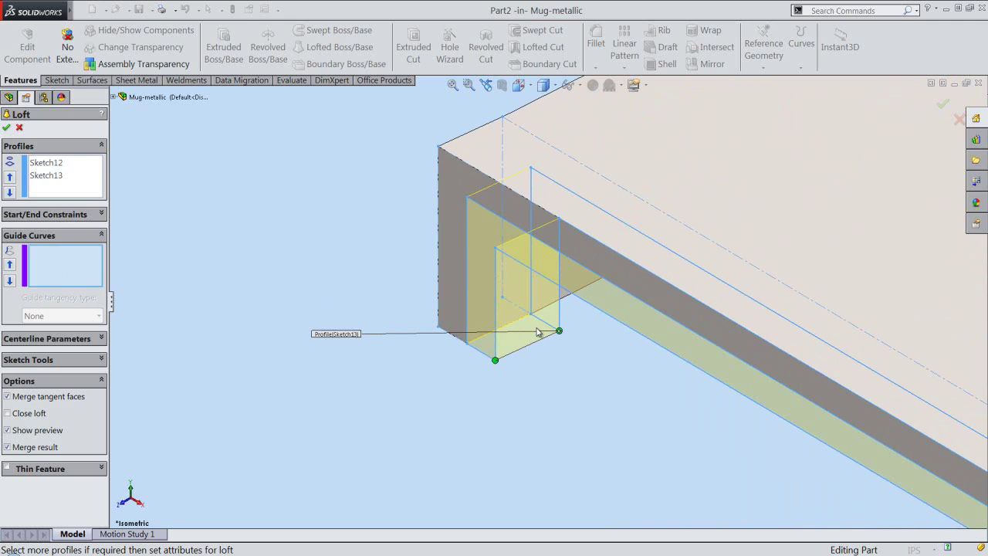
{"action": "scroll", "coordinate": [459, 285], "scroll_direction": "up", "scroll_amount": 5}
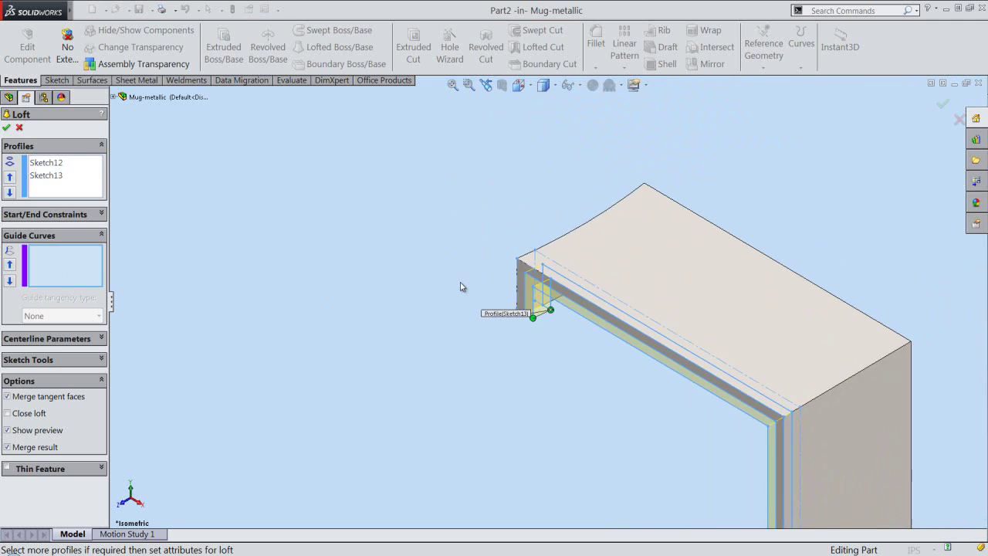
{"action": "middle_click_drag", "start_coordinate": [524, 325], "coordinate": [541, 172]}
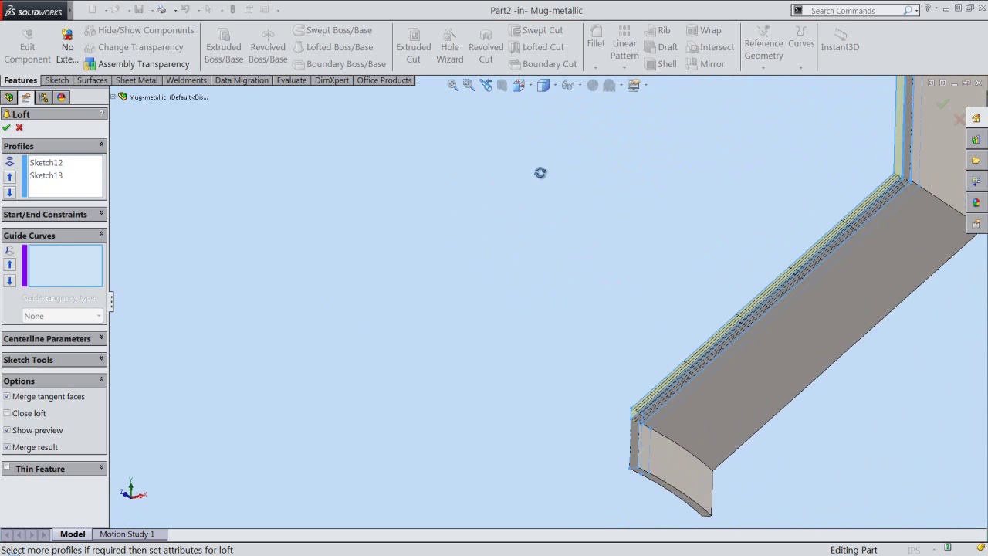
{"action": "scroll", "coordinate": [569, 348], "scroll_direction": "up", "scroll_amount": 3}
{"action": "scroll", "coordinate": [569, 348], "scroll_direction": "up", "scroll_amount": 2}
{"action": "scroll", "coordinate": [597, 174], "scroll_direction": "down", "scroll_amount": 2}
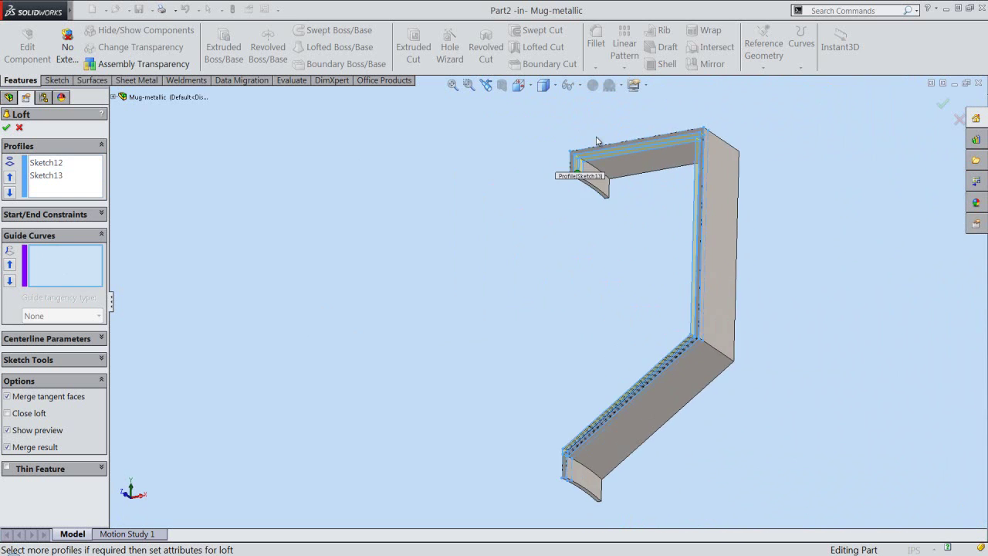
{"action": "scroll", "coordinate": [597, 179], "scroll_direction": "down", "scroll_amount": 2}
{"action": "scroll", "coordinate": [599, 201], "scroll_direction": "down", "scroll_amount": 3}
{"action": "scroll", "coordinate": [600, 219], "scroll_direction": "down", "scroll_amount": 2}
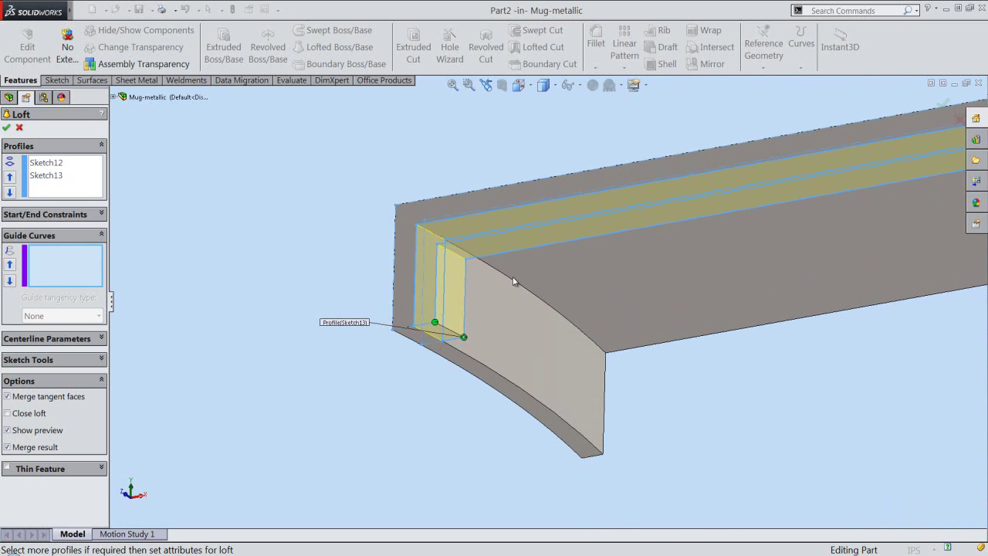
{"action": "left_click", "coordinate": [510, 282]}
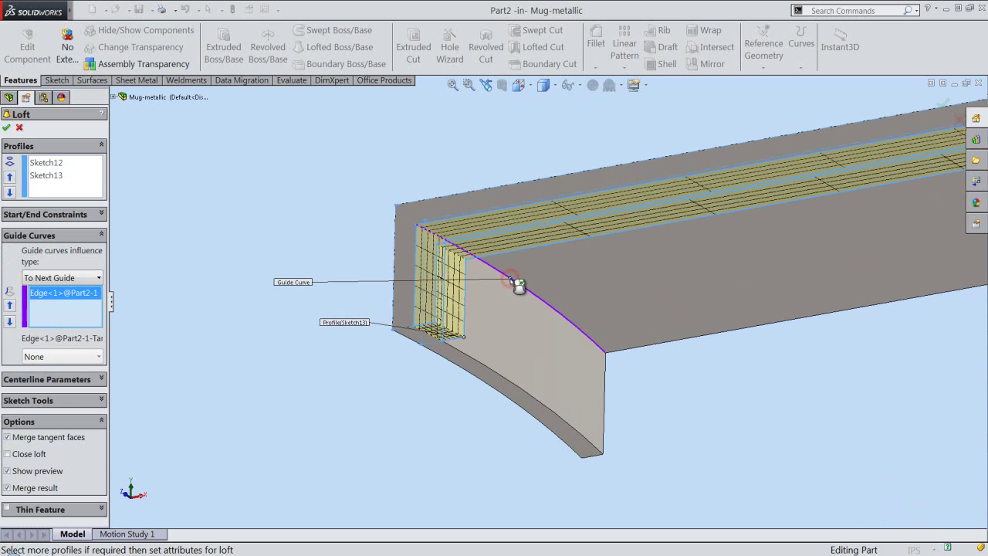
{"action": "left_click", "coordinate": [59, 318]}
{"action": "left_click", "coordinate": [467, 359]}
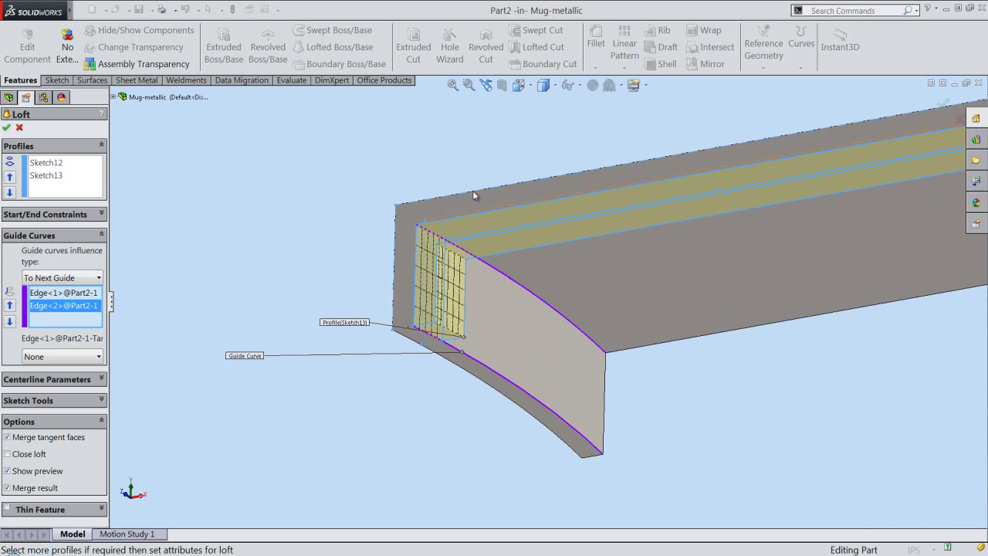
- Turn the view toward the strip's other end and add a third curved edge as a guide curve
{"action": "left_click", "coordinate": [486, 87]}
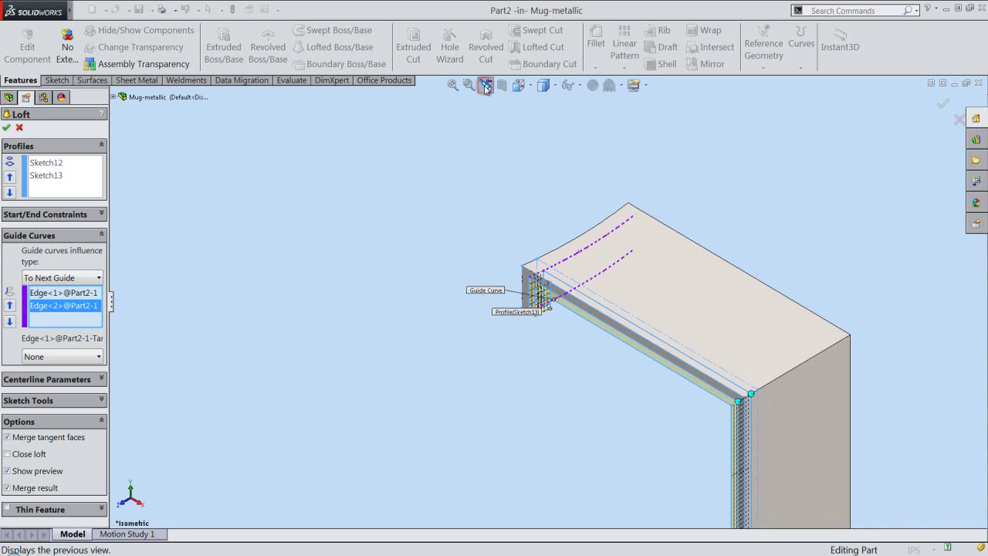
{"action": "left_click", "coordinate": [517, 86]}
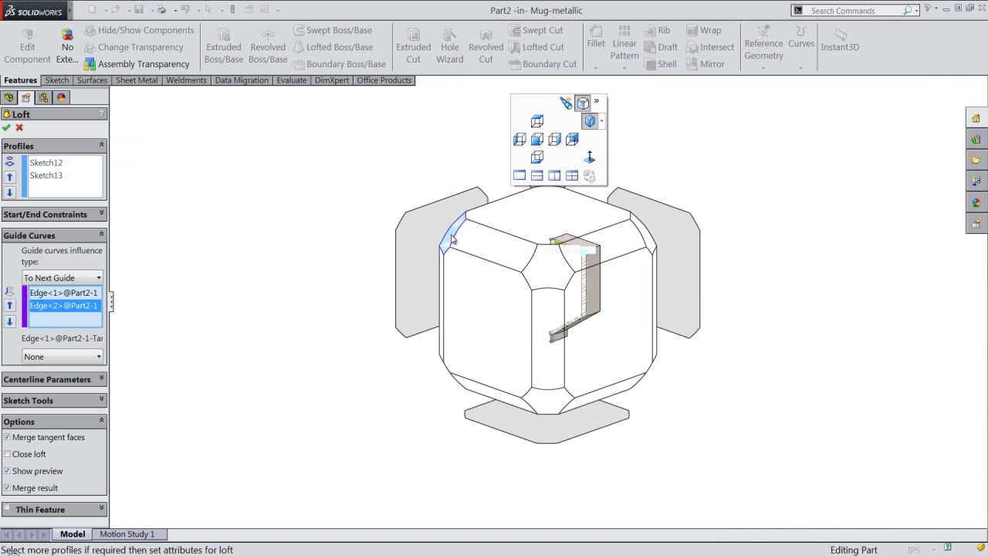
{"action": "left_click", "coordinate": [450, 236]}
{"action": "scroll", "coordinate": [572, 340], "scroll_direction": "up", "scroll_amount": 2}
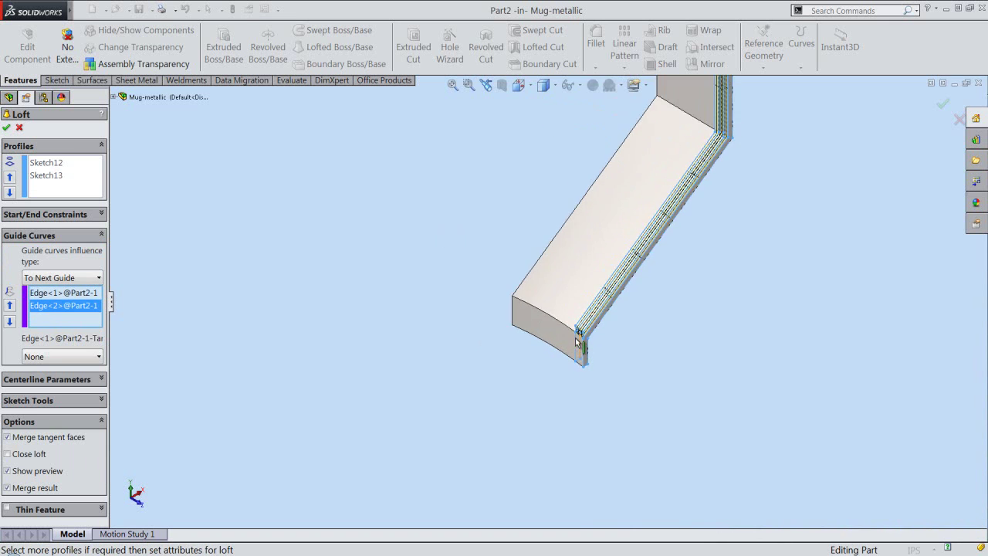
{"action": "scroll", "coordinate": [570, 335], "scroll_direction": "up", "scroll_amount": 3}
{"action": "scroll", "coordinate": [570, 335], "scroll_direction": "up", "scroll_amount": 2}
{"action": "scroll", "coordinate": [561, 317], "scroll_direction": "up", "scroll_amount": 2}
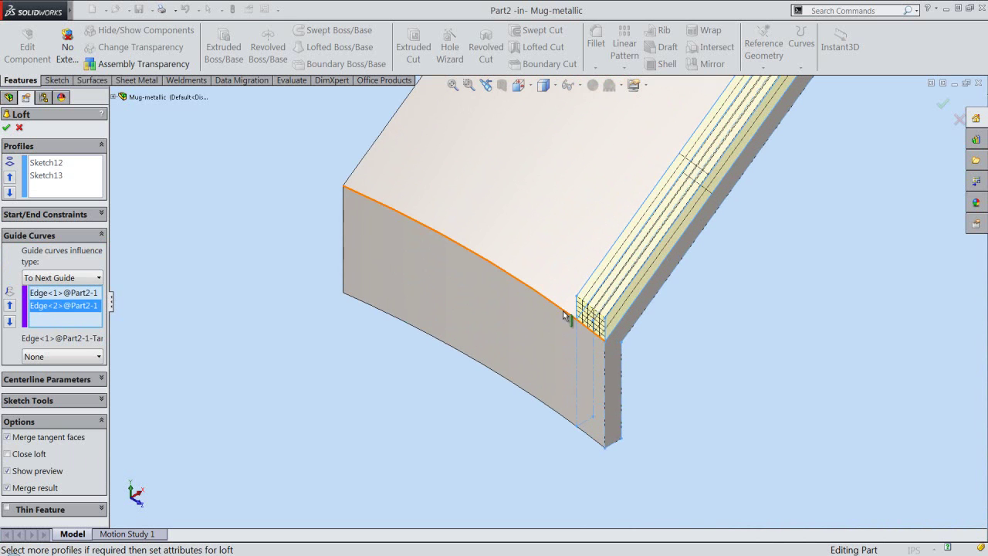
{"action": "left_click", "coordinate": [563, 311]}
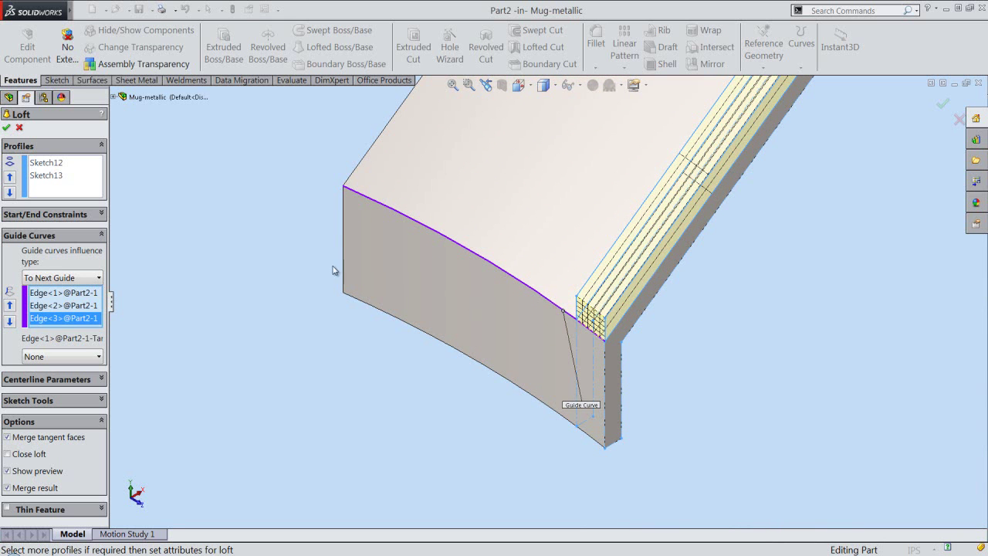
- Move Edge<2> to the top of the guide curve list and accept the loft as Loft3
{"action": "left_click", "coordinate": [6, 130]}
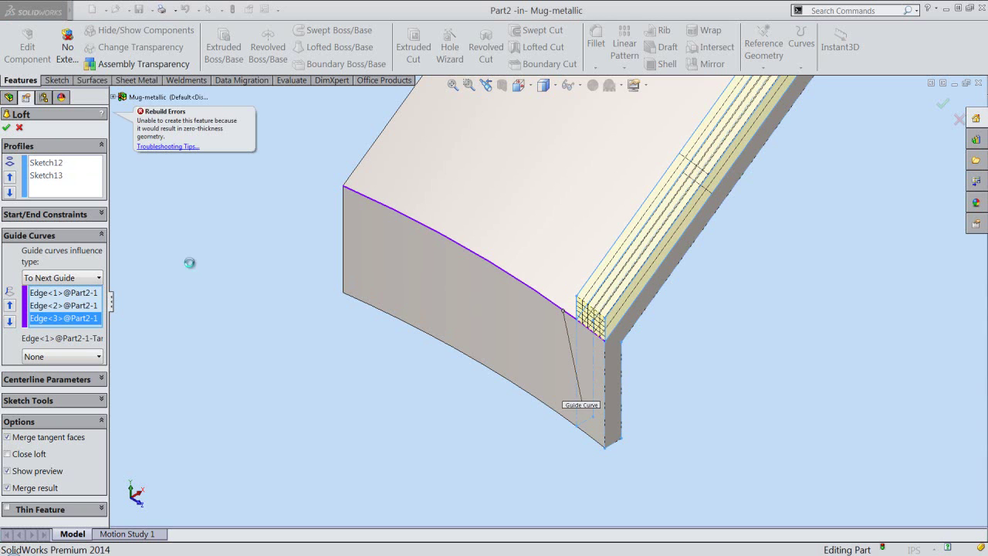
{"action": "left_click", "coordinate": [70, 306]}
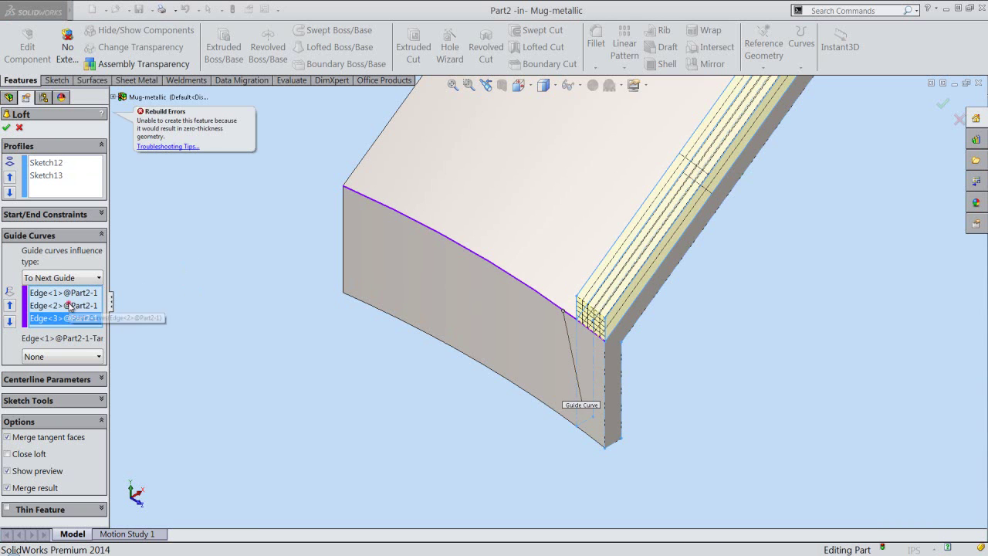
{"action": "left_click", "coordinate": [9, 307]}
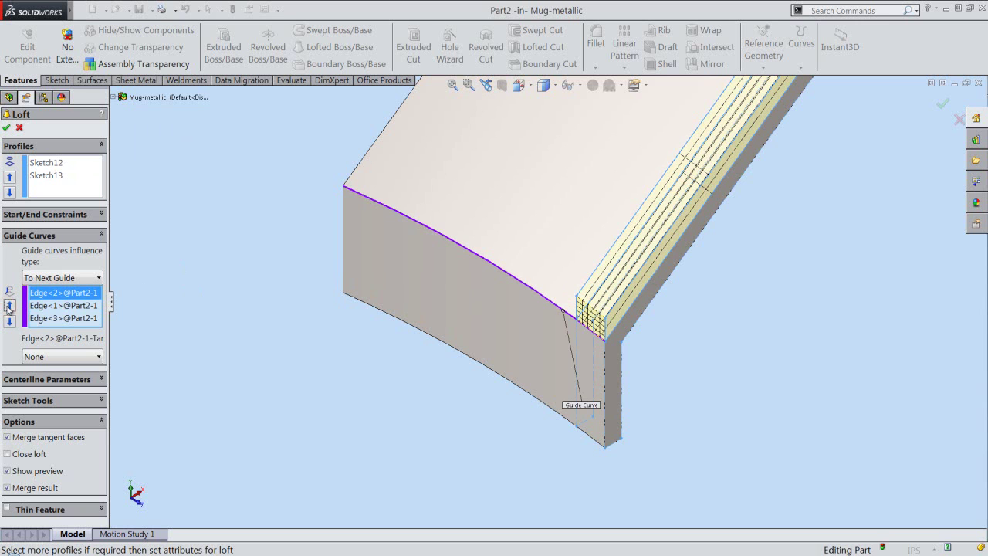
{"action": "left_click", "coordinate": [5, 129]}
{"action": "left_click", "coordinate": [184, 307]}
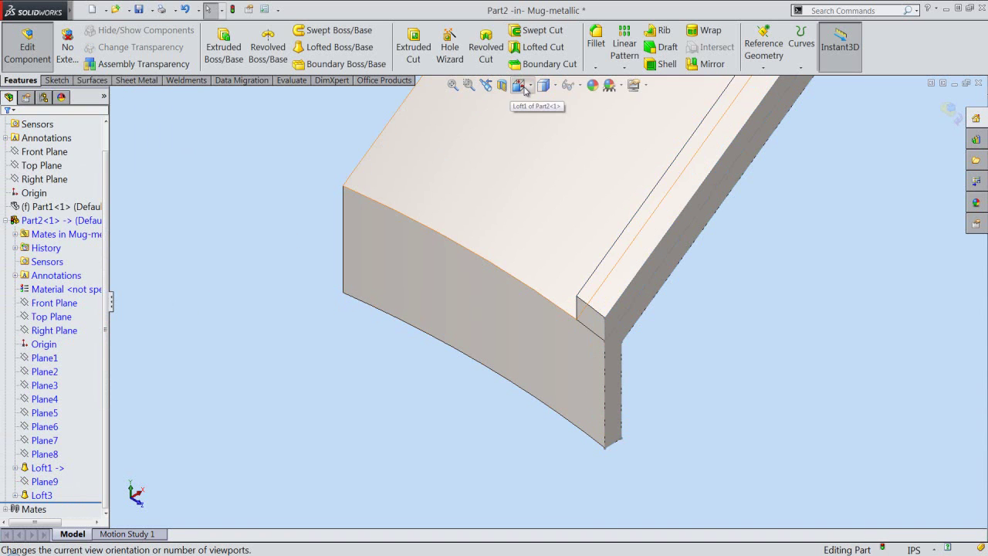
- Return to the isometric view and hide Sketch12 under Loft3
{"action": "left_click", "coordinate": [517, 84]}
{"action": "left_click", "coordinate": [518, 85]}
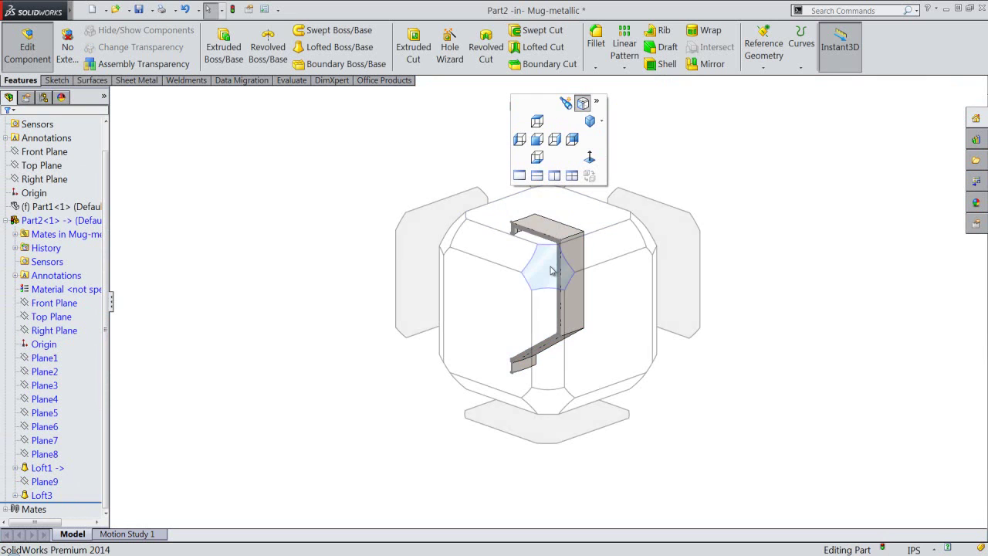
{"action": "left_click", "coordinate": [556, 271]}
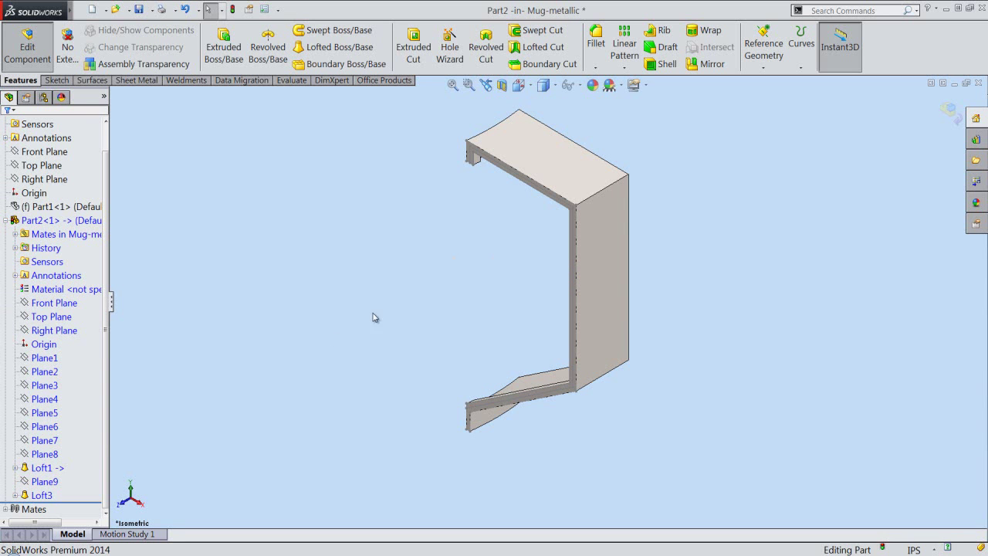
{"action": "left_click", "coordinate": [15, 494]}
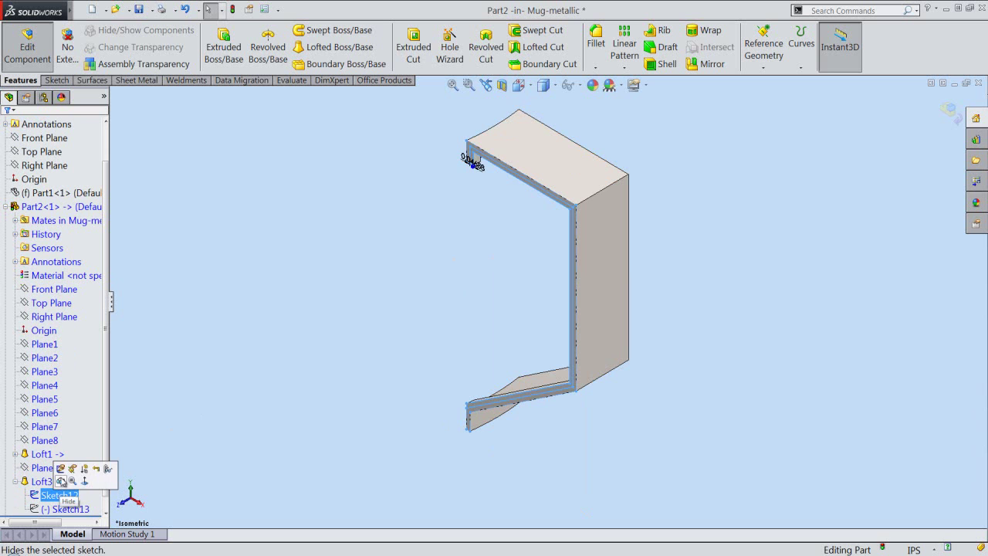
{"action": "left_click", "coordinate": [61, 477]}
{"action": "left_click", "coordinate": [240, 434]}
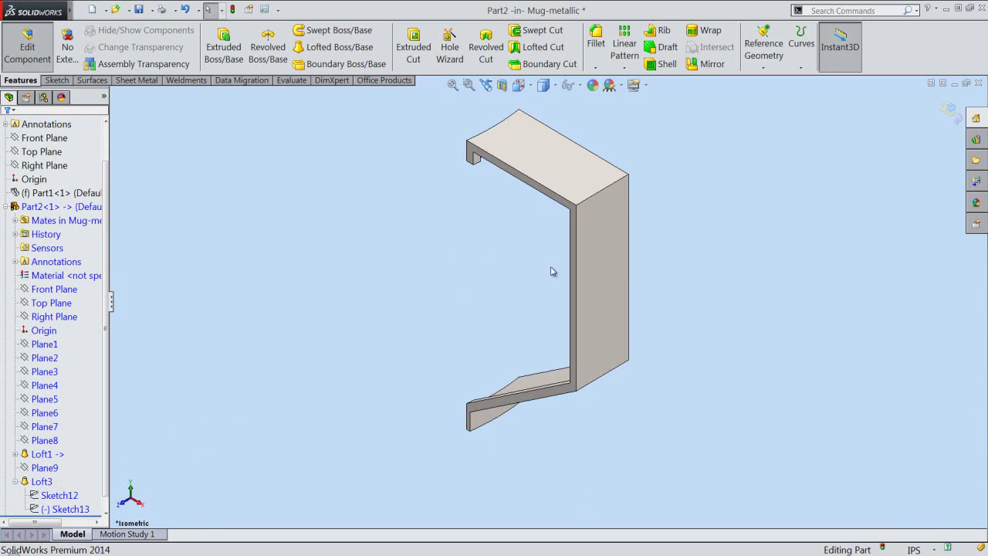
- Orbit around the new loft to inspect it, then return to the isometric view
{"action": "scroll", "coordinate": [525, 324], "scroll_direction": "down", "scroll_amount": 2}
{"action": "scroll", "coordinate": [486, 394], "scroll_direction": "down", "scroll_amount": 2}
{"action": "scroll", "coordinate": [465, 426], "scroll_direction": "down", "scroll_amount": 3}
{"action": "scroll", "coordinate": [494, 437], "scroll_direction": "down", "scroll_amount": 2}
{"action": "middle_click_drag", "start_coordinate": [495, 436], "coordinate": [643, 512]}
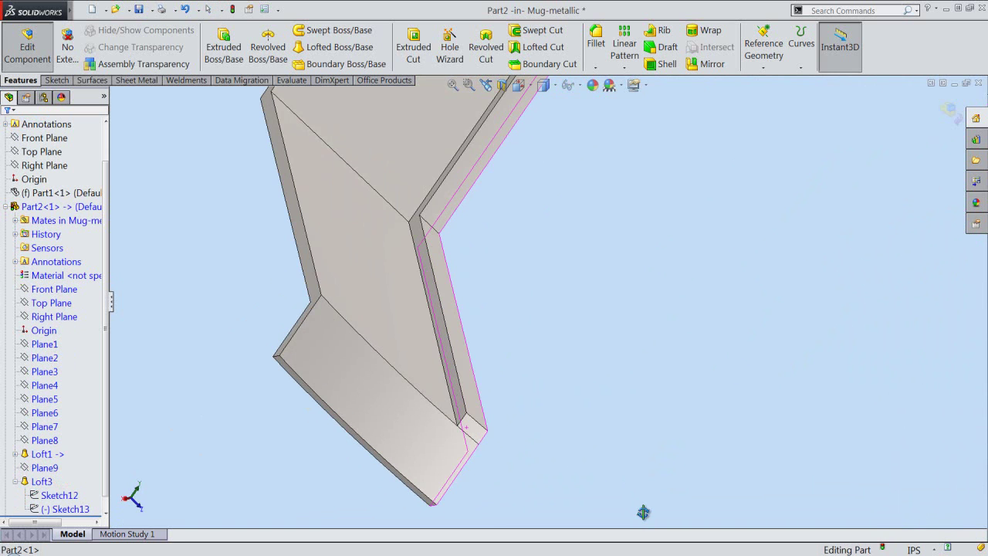
{"action": "scroll", "coordinate": [587, 463], "scroll_direction": "up", "scroll_amount": 3}
{"action": "scroll", "coordinate": [591, 309], "scroll_direction": "up", "scroll_amount": 2}
{"action": "scroll", "coordinate": [575, 224], "scroll_direction": "down", "scroll_amount": 2}
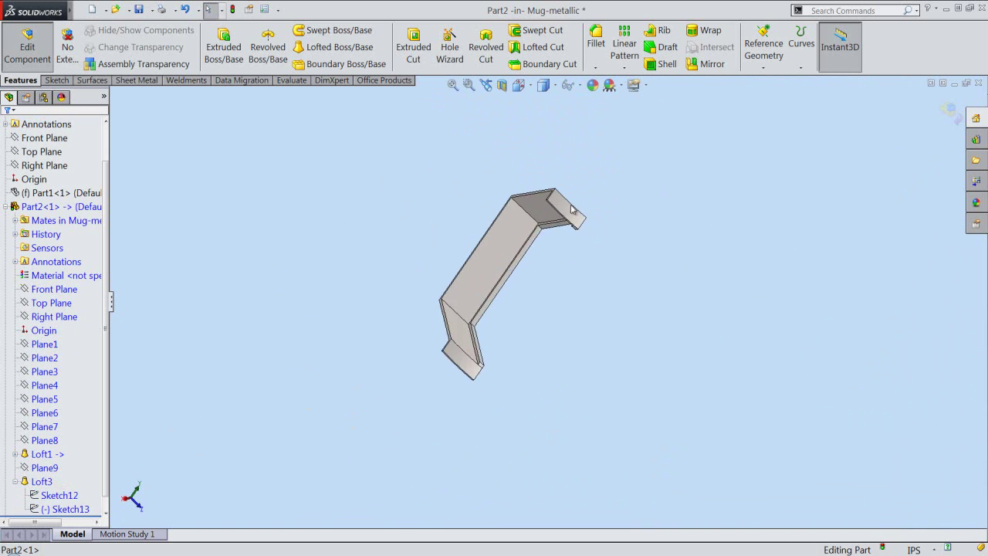
{"action": "scroll", "coordinate": [572, 209], "scroll_direction": "down", "scroll_amount": 3}
{"action": "mouse_move", "coordinate": [547, 282]}
{"action": "middle_mouse_down"}
{"action": "mouse_move", "coordinate": [589, 293]}
{"action": "mouse_move", "coordinate": [639, 335]}
{"action": "middle_mouse_up"}
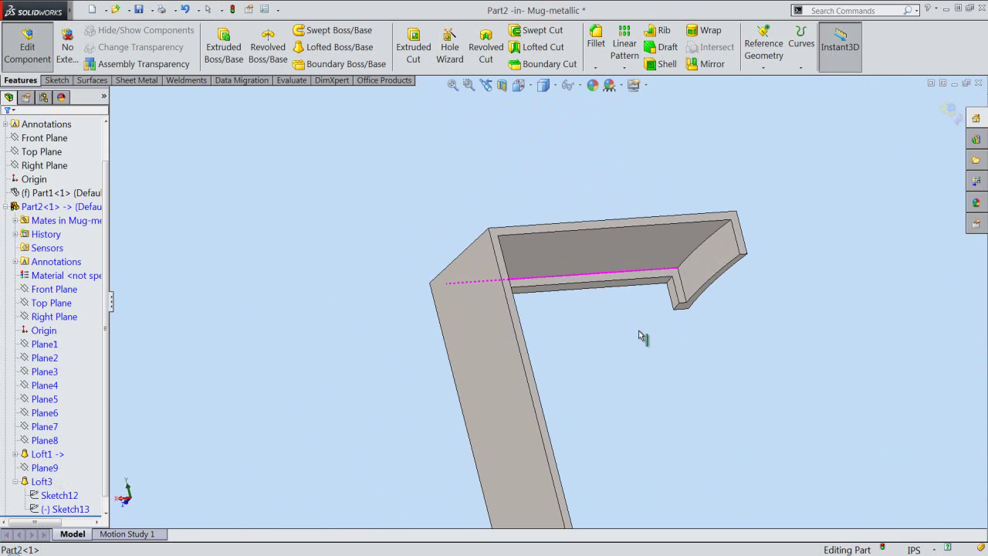
{"action": "left_click", "coordinate": [519, 85]}
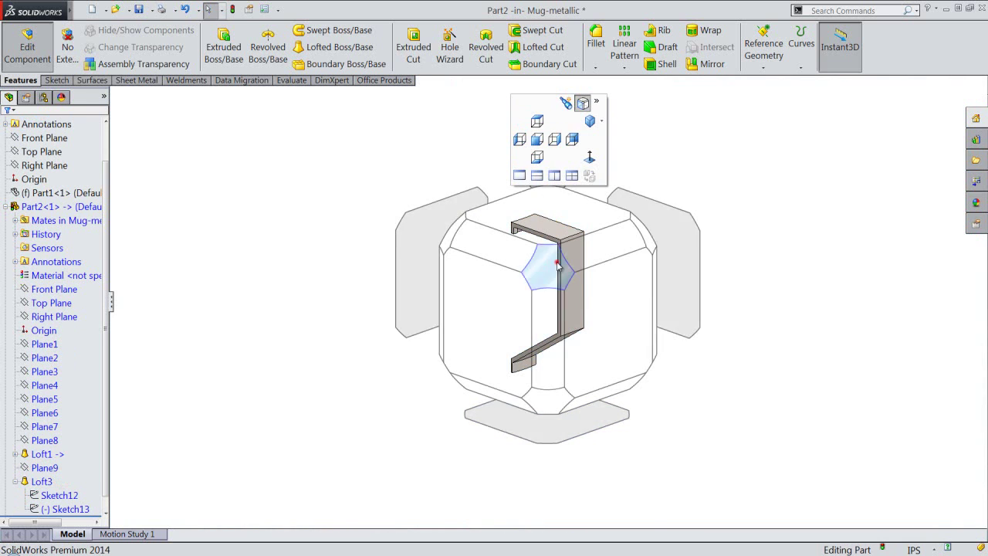
{"action": "left_click", "coordinate": [557, 264]}
- Rebuild the handle part, save the Mug-metallic assembly, and select the handle strip's top face
{"action": "left_click", "coordinate": [232, 10]}
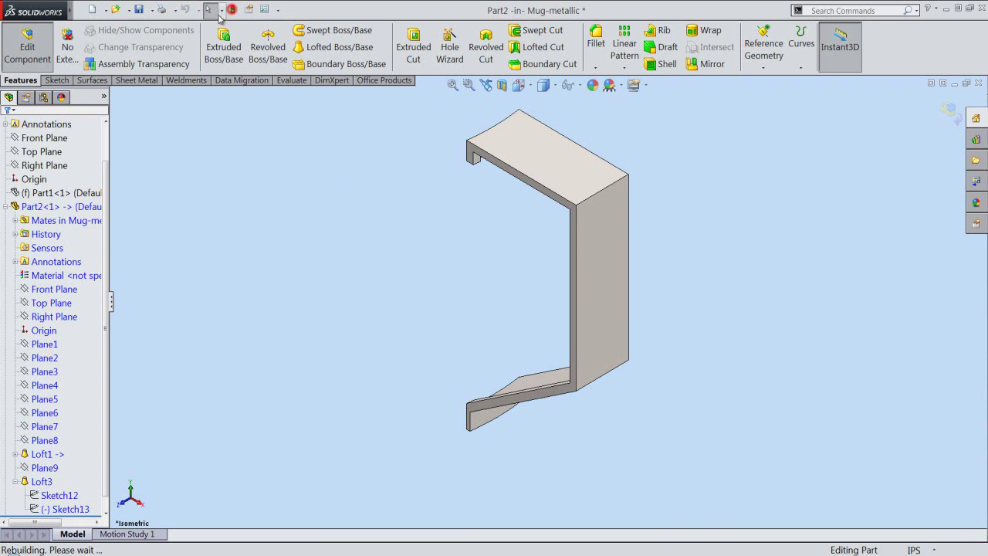
{"action": "left_click", "coordinate": [340, 241]}
{"action": "left_click", "coordinate": [430, 173]}
{"action": "left_click", "coordinate": [525, 84]}
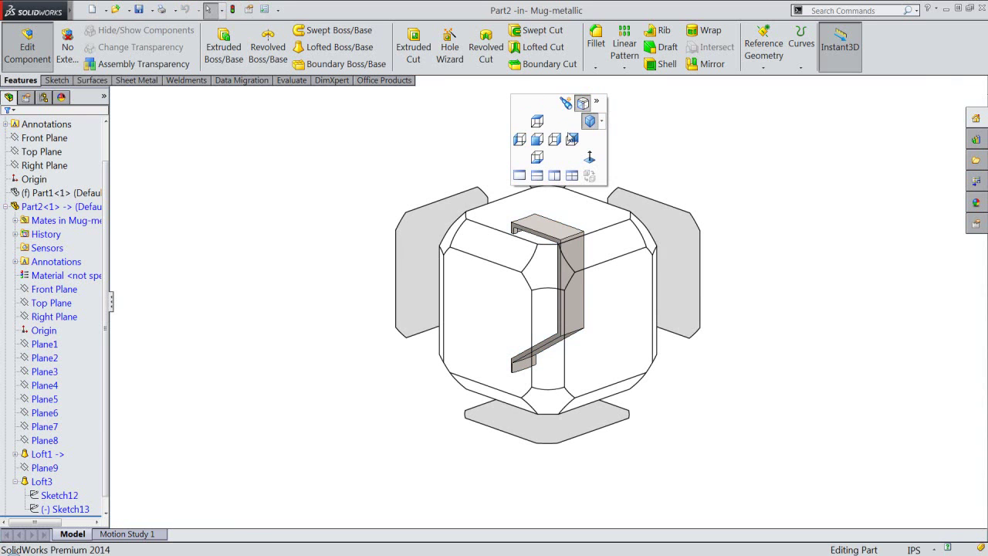
{"action": "left_click", "coordinate": [643, 229]}
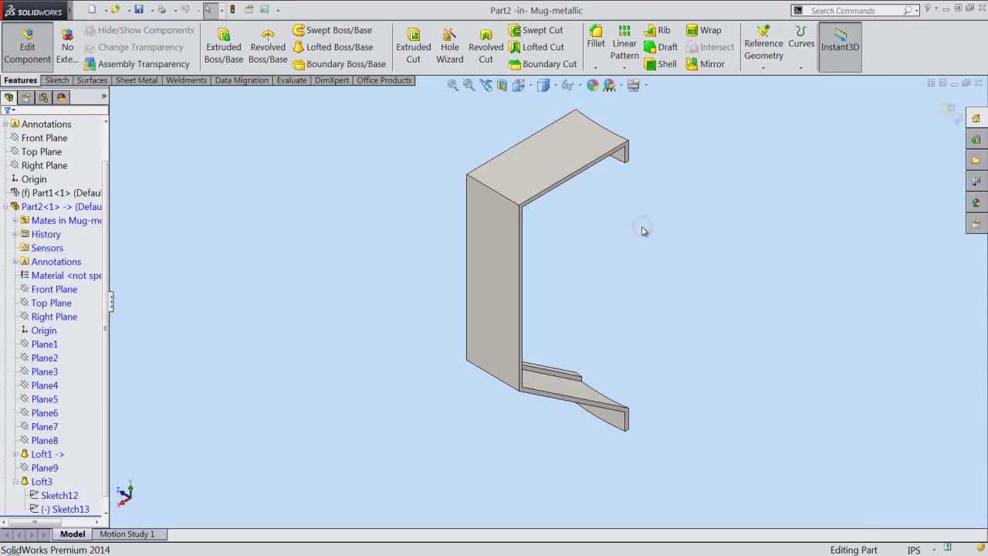
{"action": "scroll", "coordinate": [609, 139], "scroll_direction": "down", "scroll_amount": 5}
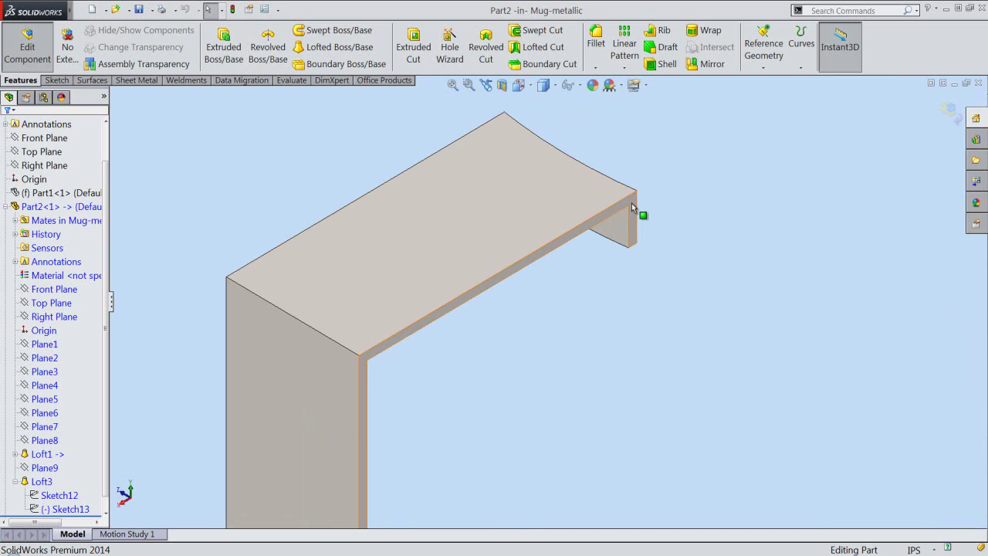
{"action": "left_click", "coordinate": [633, 207]}
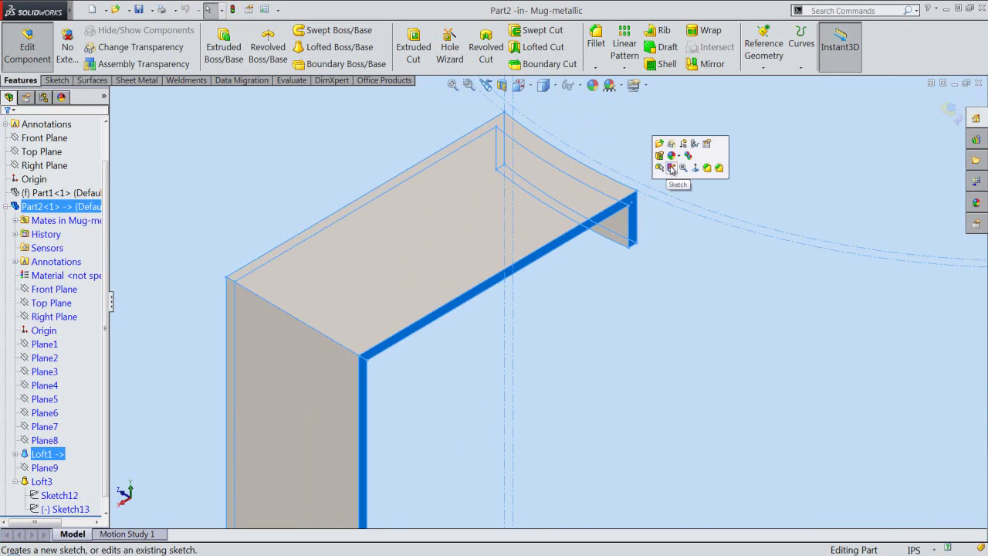
- Create Sketch14 on the face and convert the handle's edges into sketch lines
{"action": "left_click", "coordinate": [672, 168]}
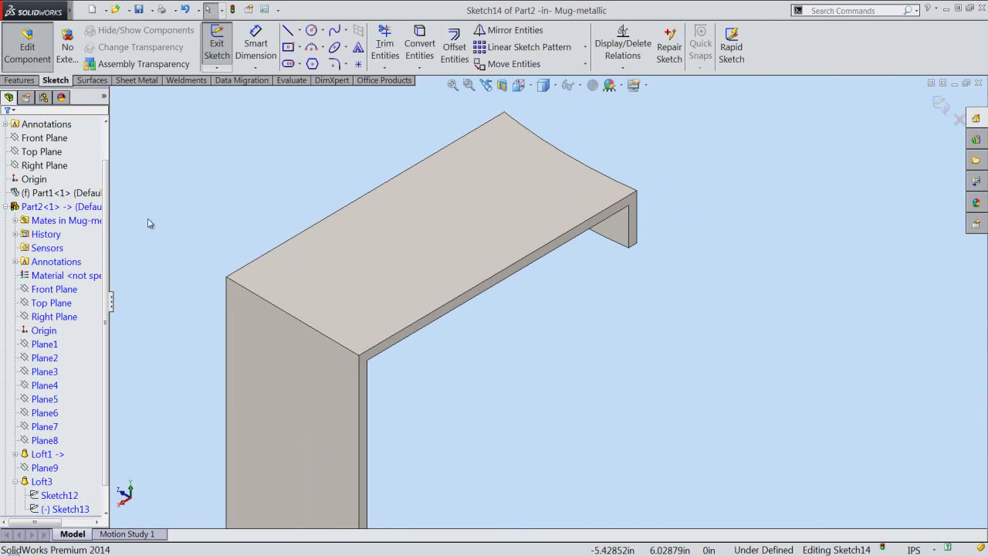
{"action": "left_click", "coordinate": [61, 206]}
{"action": "left_click", "coordinate": [421, 68]}
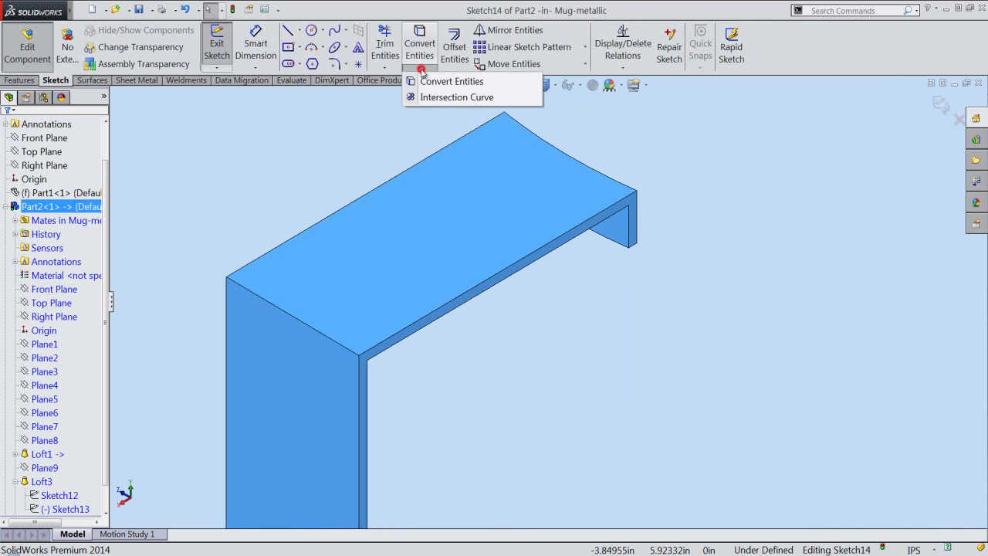
{"action": "left_click", "coordinate": [393, 142]}
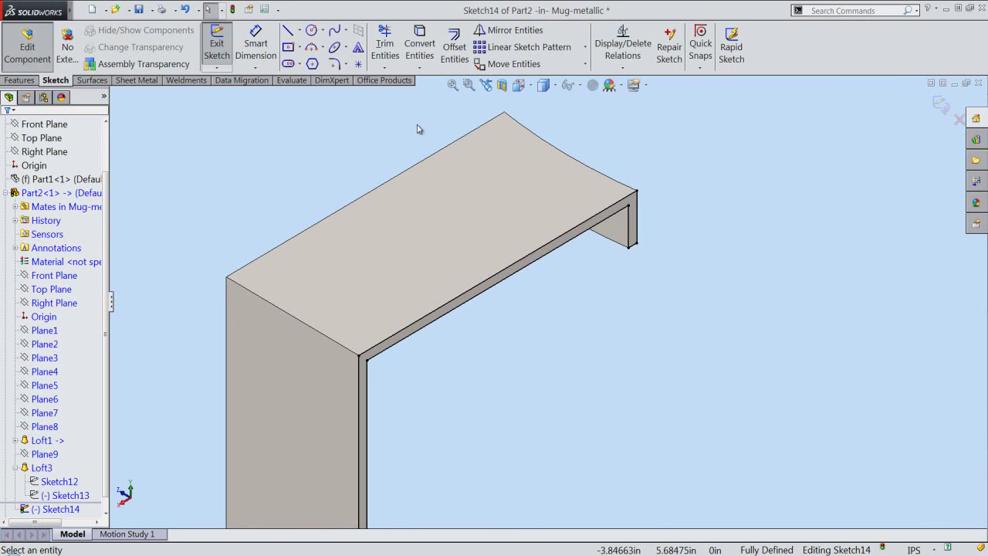
- Switch to the Back view and box-select all the handle profile lines
{"action": "key", "text": "f"}
{"action": "key", "text": "space"}
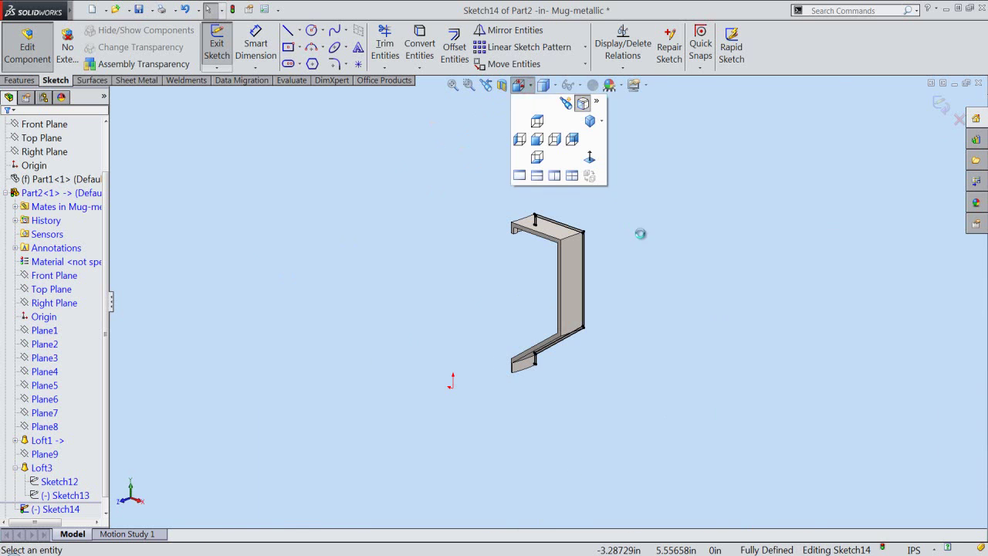
{"action": "left_click", "coordinate": [682, 270]}
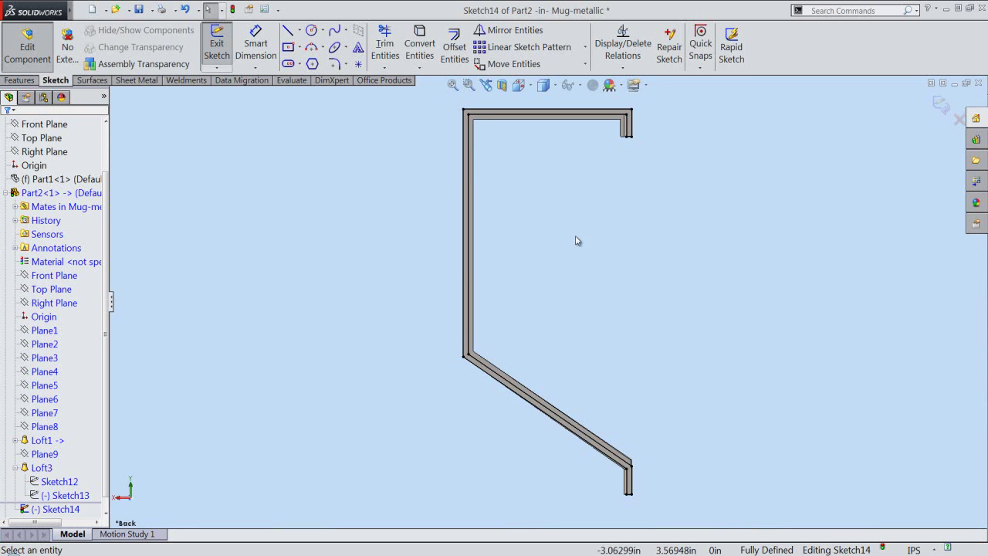
{"action": "left_click_drag", "start_coordinate": [420, 95], "coordinate": [701, 509]}
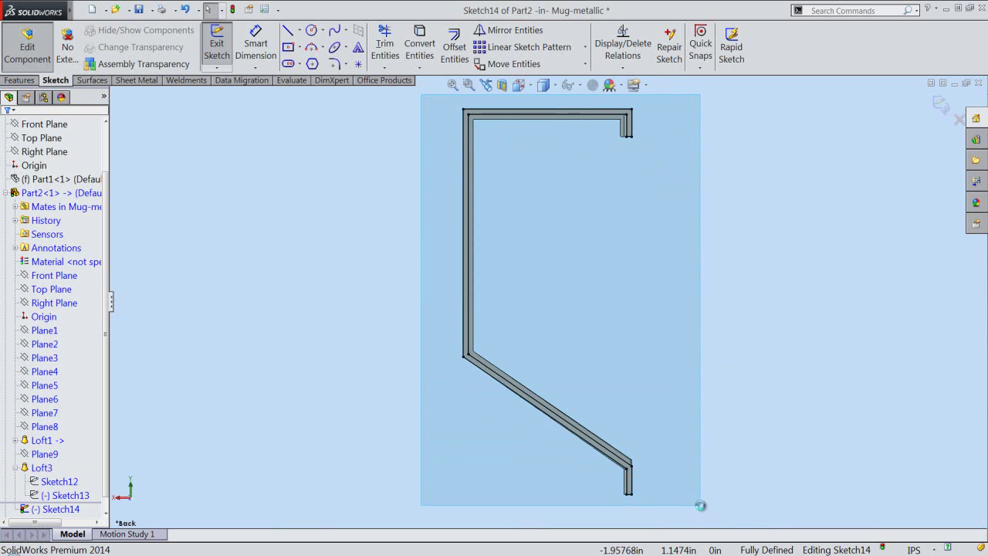
{"action": "left_click_drag", "start_coordinate": [702, 508], "coordinate": [702, 509]}
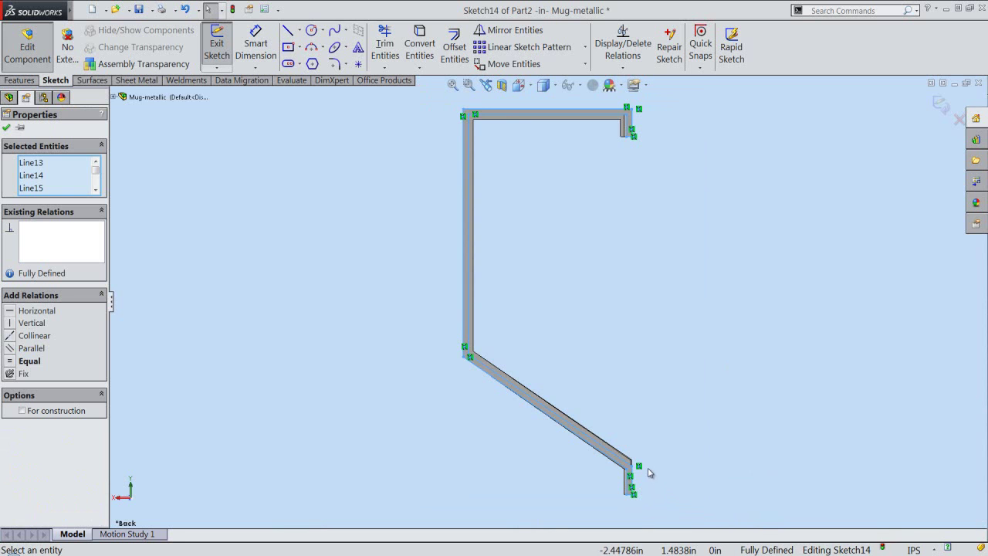
- Select the diagonal, vertical, top horizontal and short right vertical lines of the profile
{"action": "scroll", "coordinate": [646, 469], "scroll_direction": "down", "scroll_amount": 3}
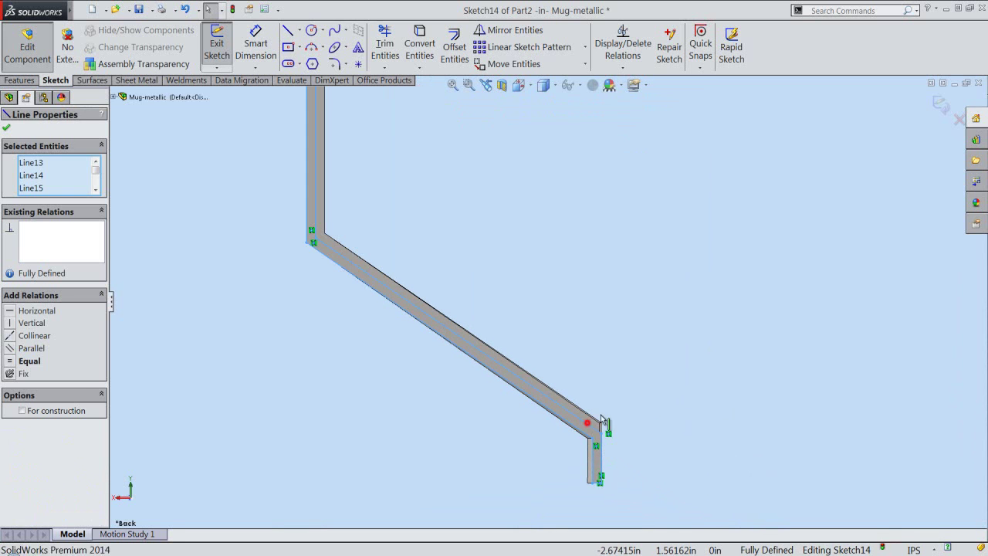
{"action": "left_click", "coordinate": [585, 423], "text": "ctrl"}
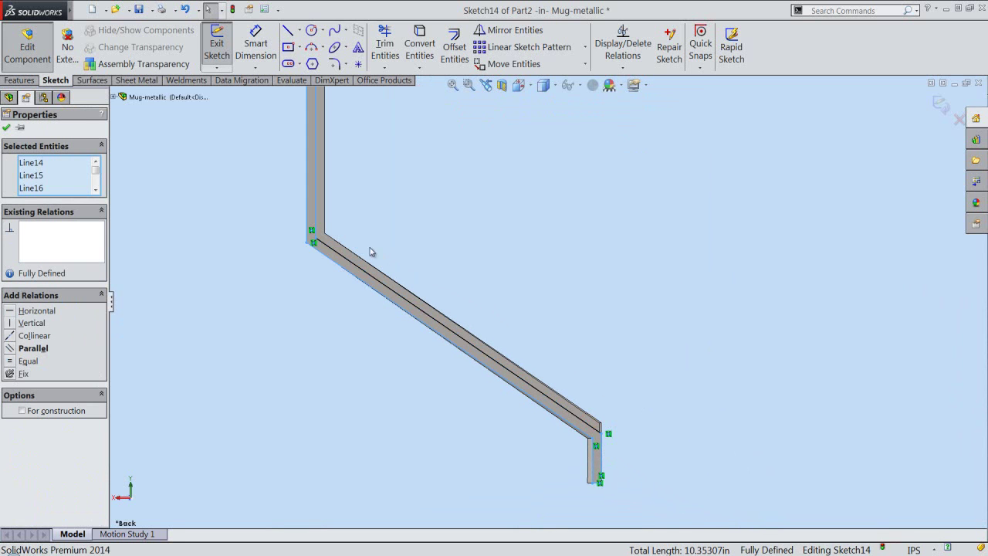
{"action": "left_click", "coordinate": [316, 219], "text": "ctrl"}
{"action": "scroll", "coordinate": [399, 375], "scroll_direction": "up", "scroll_amount": 3}
{"action": "scroll", "coordinate": [485, 250], "scroll_direction": "up", "scroll_amount": 2}
{"action": "scroll", "coordinate": [531, 152], "scroll_direction": "down", "scroll_amount": 1}
{"action": "scroll", "coordinate": [520, 194], "scroll_direction": "down", "scroll_amount": 2}
{"action": "scroll", "coordinate": [519, 208], "scroll_direction": "down", "scroll_amount": 2}
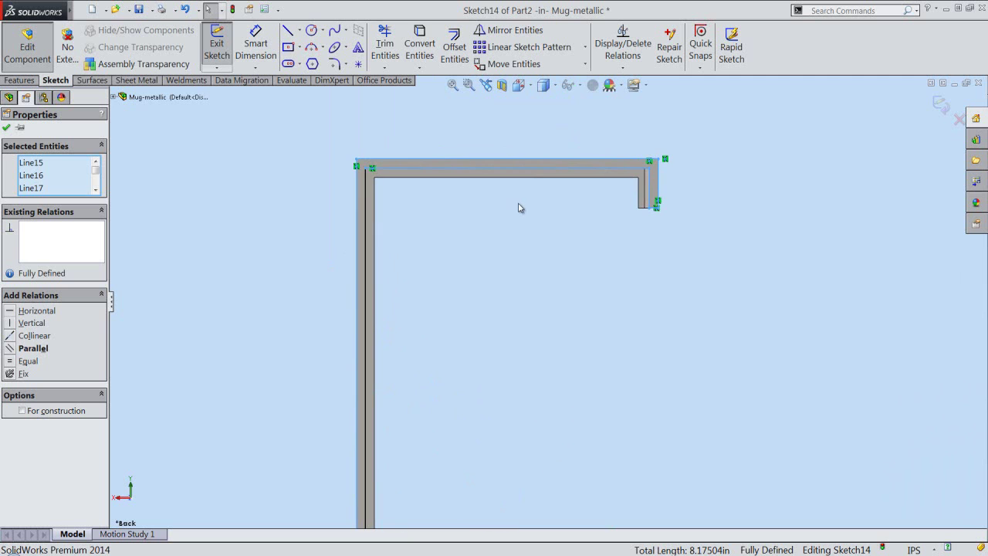
{"action": "left_click", "coordinate": [530, 167], "text": "ctrl"}
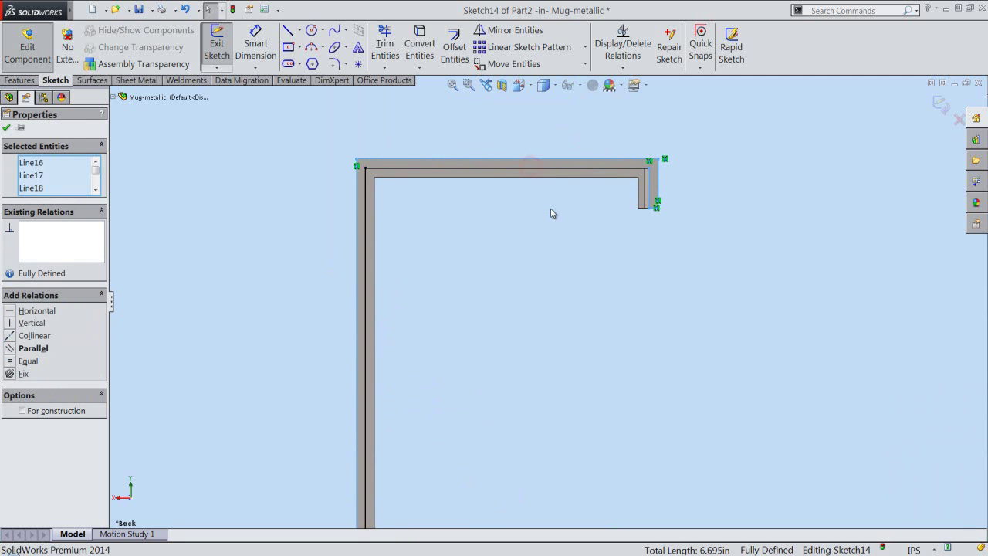
{"action": "left_click", "coordinate": [649, 193], "text": "ctrl"}
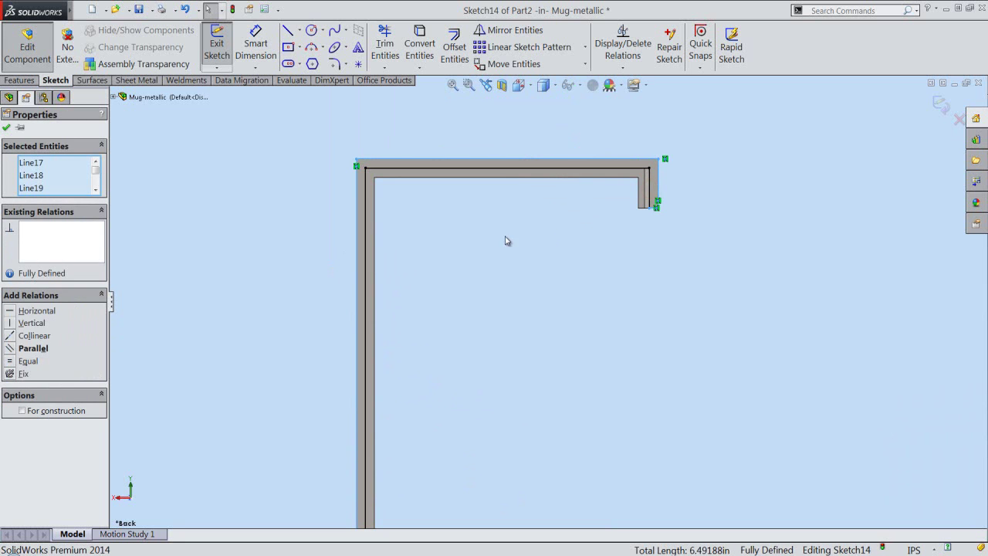
{"action": "left_click", "coordinate": [510, 327]}
- Zoom to fit the sketch and open Offset Entities at 0.10000in
{"action": "key", "text": "f"}
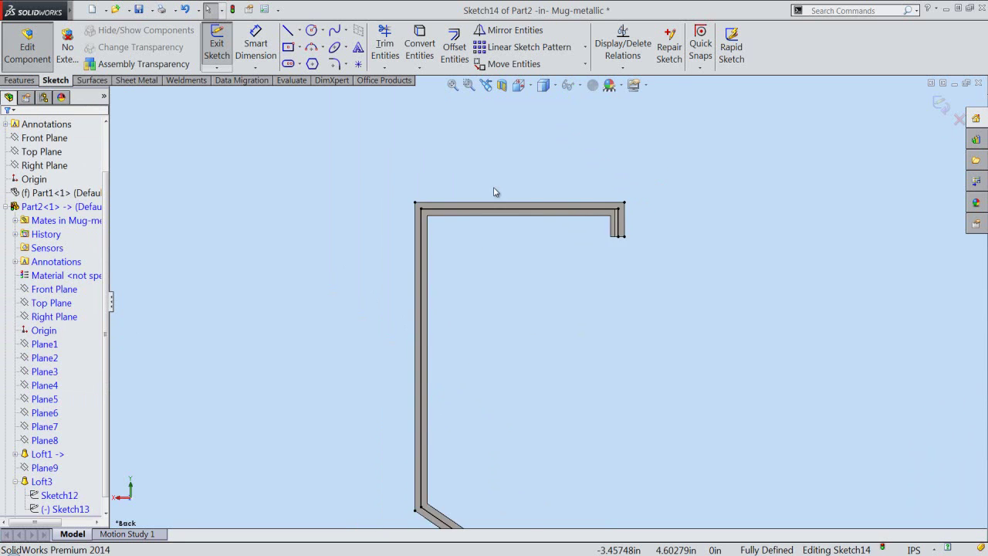
{"action": "left_click", "coordinate": [453, 84]}
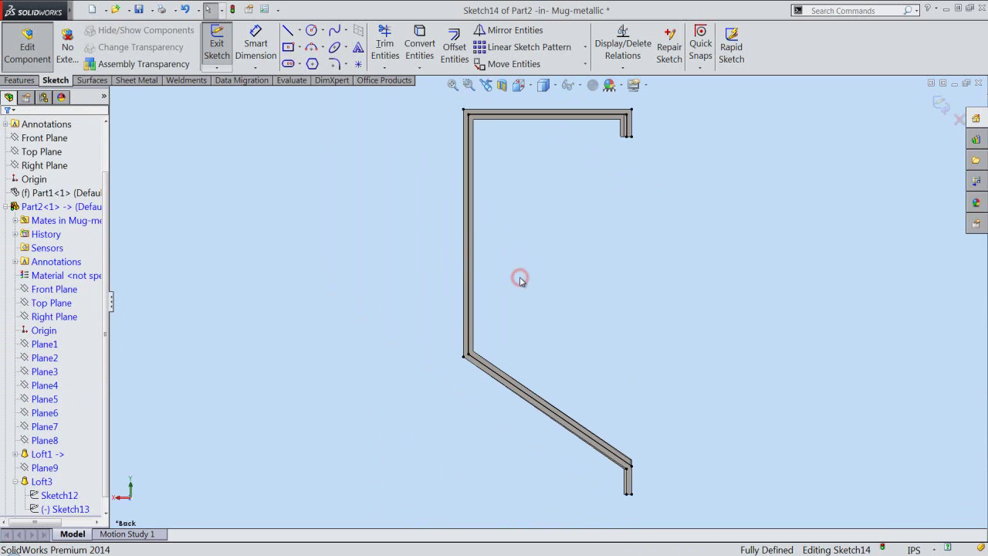
{"action": "left_click", "coordinate": [512, 266]}
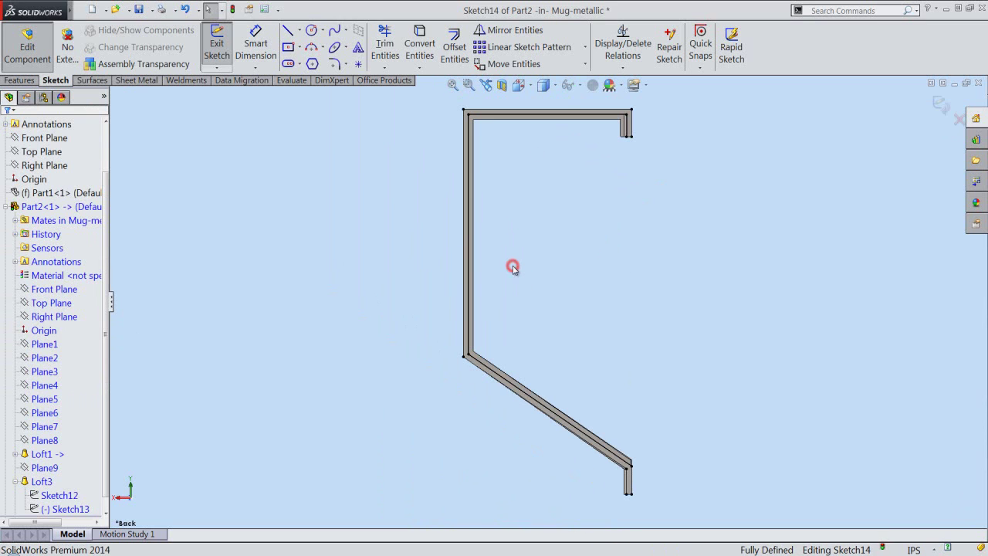
{"action": "left_click", "coordinate": [456, 48]}
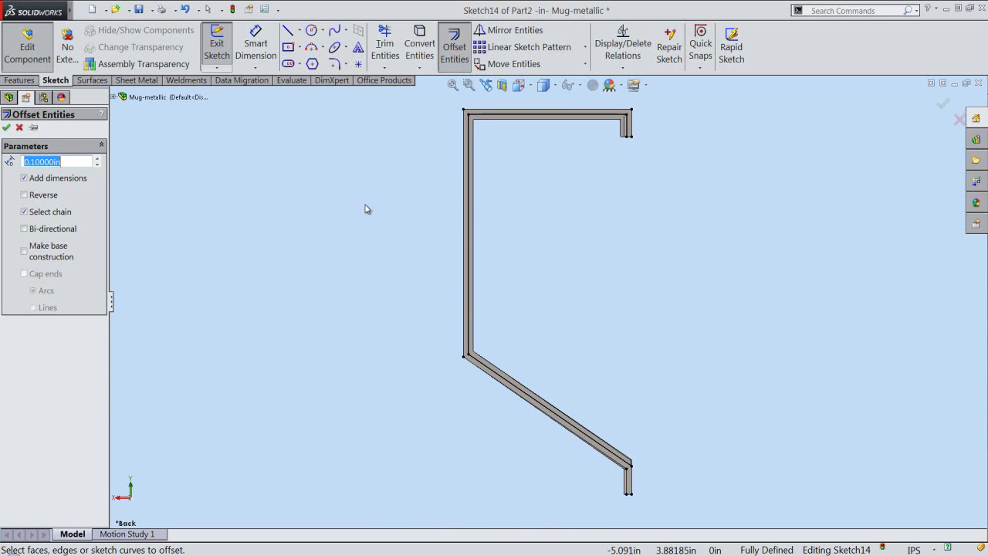
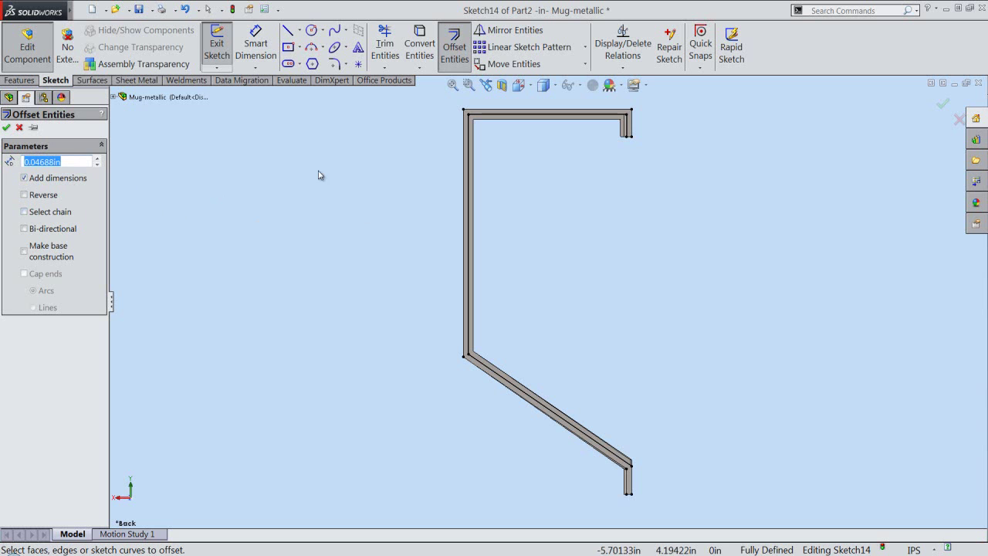
- Offset the right end, top, vertical and slanted edges by 0.04688 in, with the direction reversed
{"action": "scroll", "coordinate": [600, 142], "scroll_direction": "down", "scroll_amount": 3}
{"action": "scroll", "coordinate": [601, 139], "scroll_direction": "down", "scroll_amount": 3}
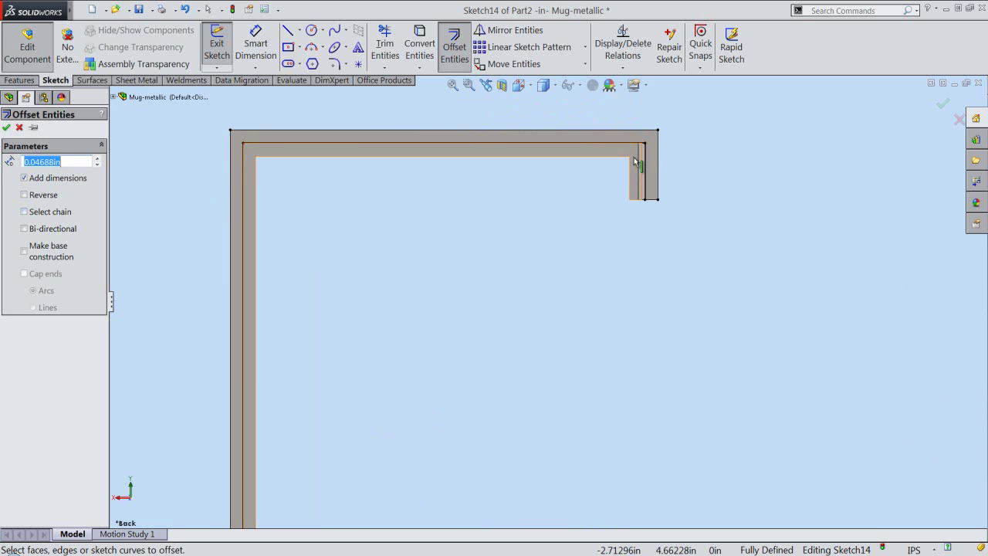
{"action": "left_click", "coordinate": [656, 168]}
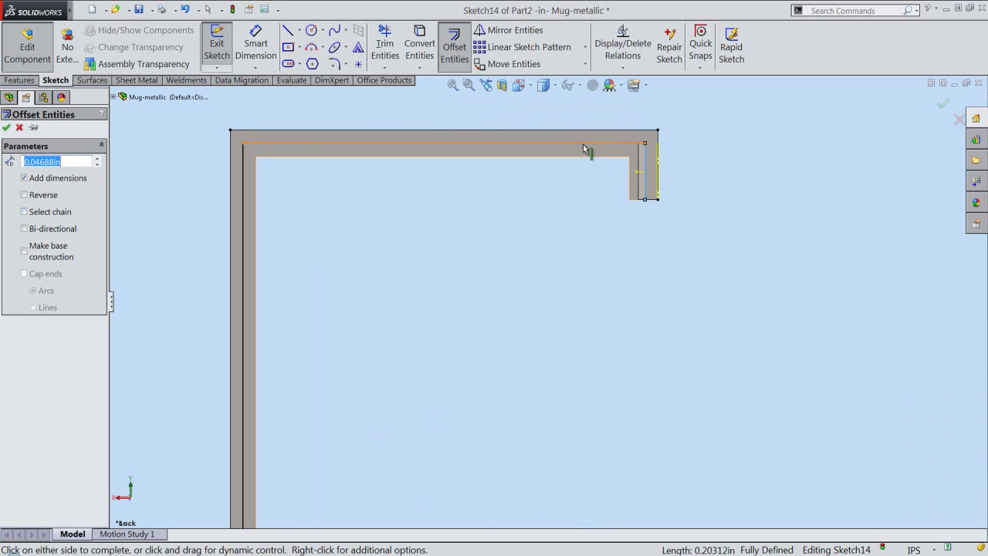
{"action": "left_click", "coordinate": [585, 143]}
{"action": "left_click", "coordinate": [245, 223]}
{"action": "scroll", "coordinate": [337, 184], "scroll_direction": "up", "scroll_amount": 2}
{"action": "scroll", "coordinate": [404, 275], "scroll_direction": "up", "scroll_amount": 2}
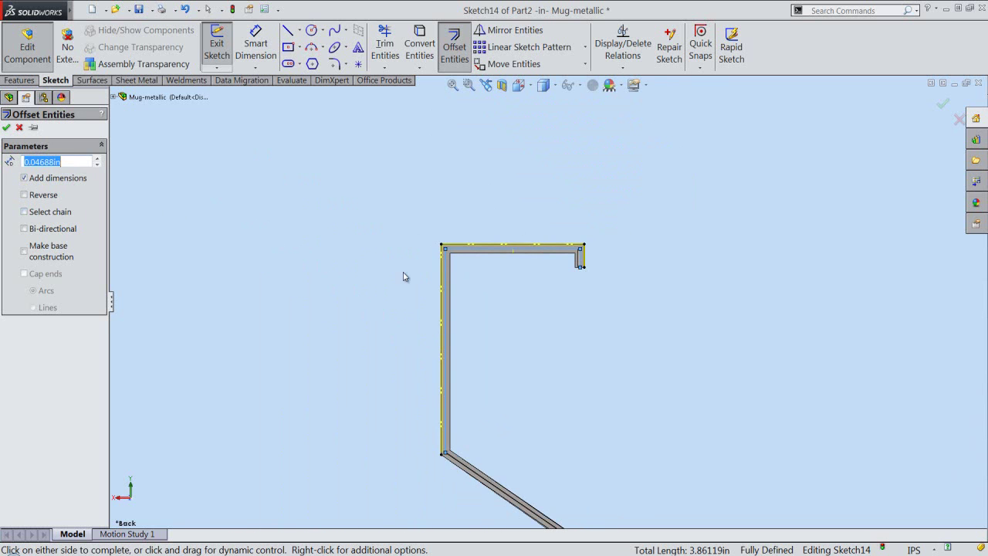
{"action": "scroll", "coordinate": [500, 436], "scroll_direction": "down", "scroll_amount": 1}
{"action": "scroll", "coordinate": [501, 447], "scroll_direction": "down", "scroll_amount": 1}
{"action": "scroll", "coordinate": [503, 459], "scroll_direction": "down", "scroll_amount": 1}
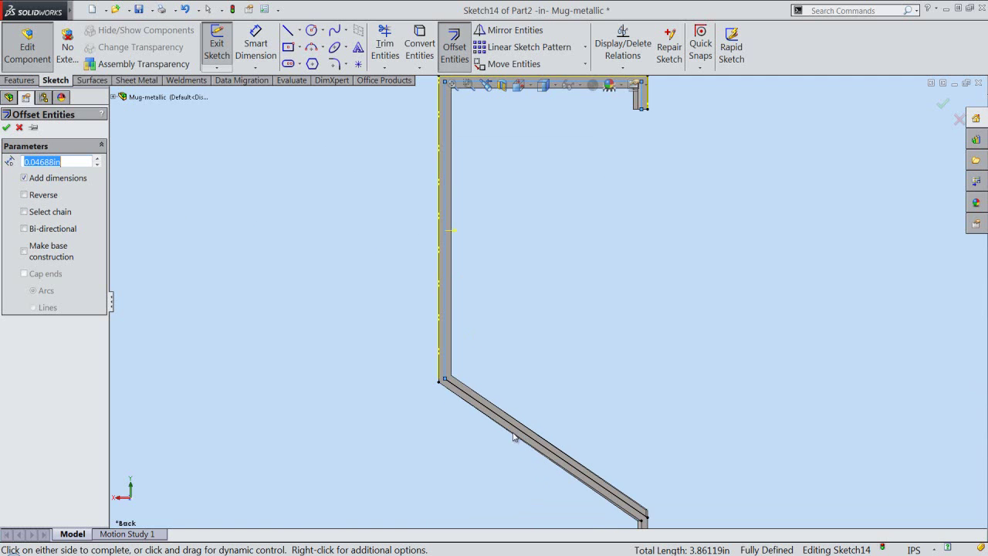
{"action": "left_click", "coordinate": [522, 430]}
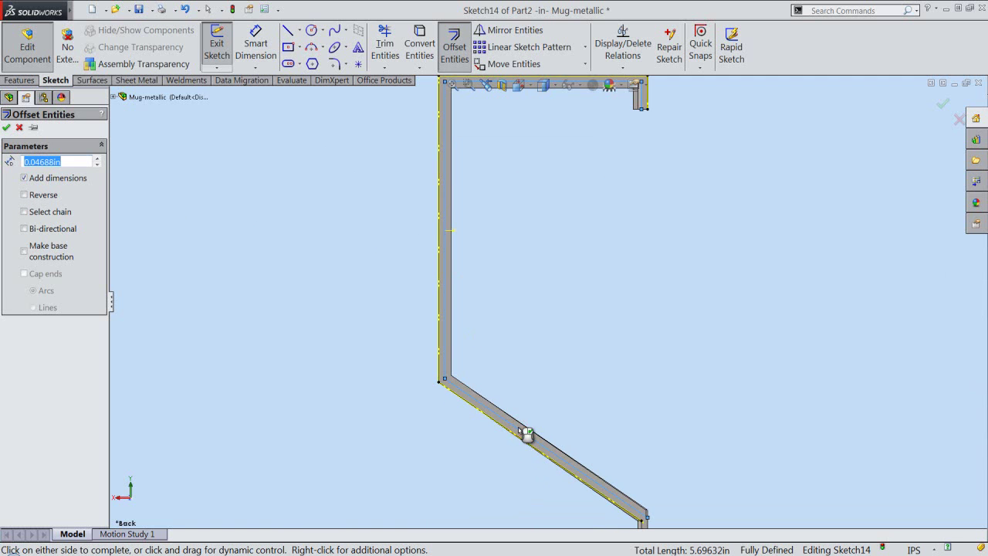
{"action": "left_click", "coordinate": [26, 197]}
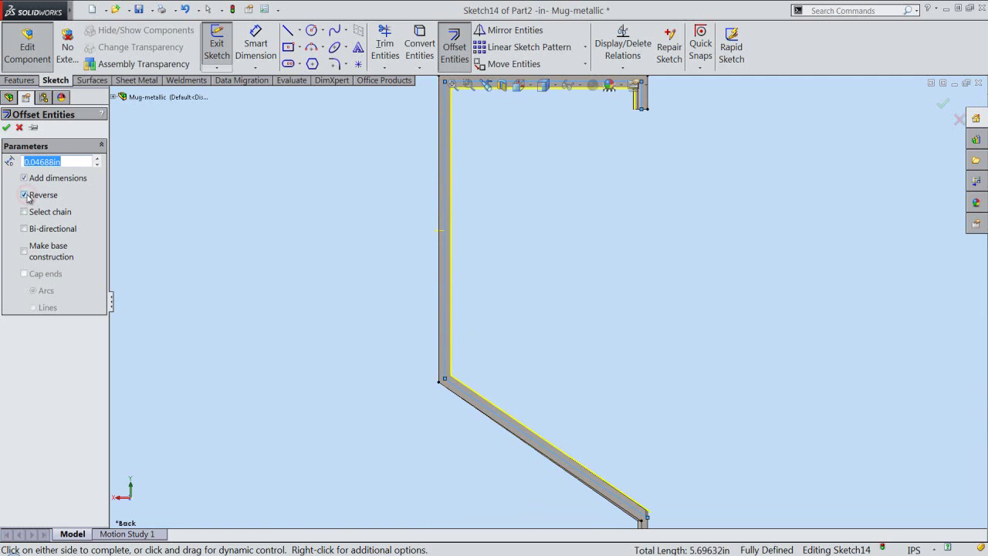
- Confirm the 0.04688 in offset and draw a vertical line up from the lower bend's corner
{"action": "left_click", "coordinate": [9, 126]}
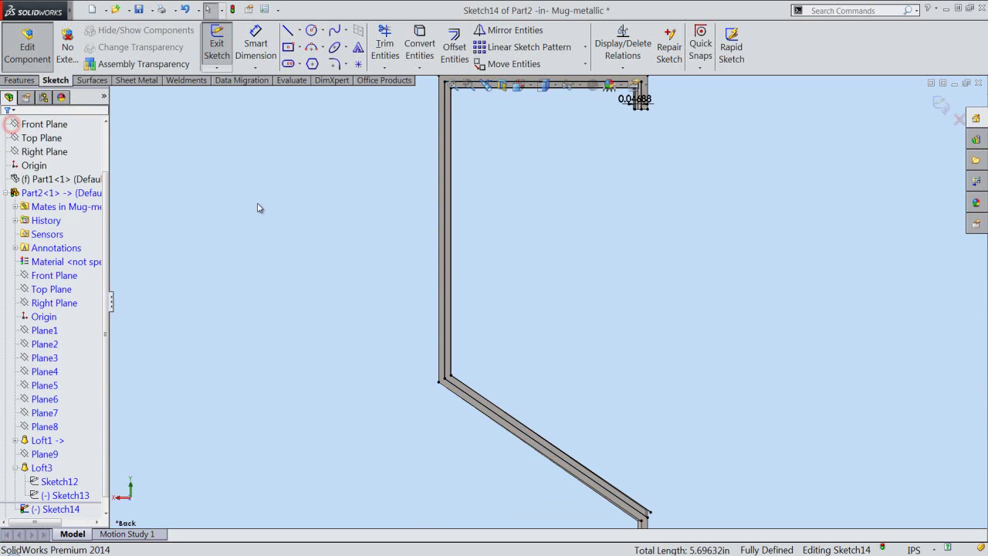
{"action": "scroll", "coordinate": [619, 386], "scroll_direction": "down", "scroll_amount": 3}
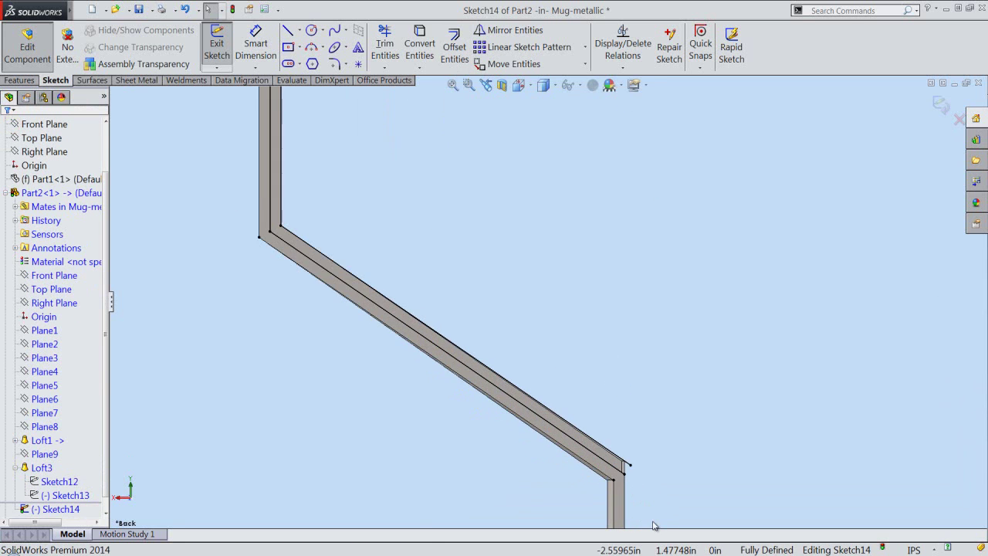
{"action": "scroll", "coordinate": [640, 471], "scroll_direction": "down", "scroll_amount": 2}
{"action": "right_click", "coordinate": [632, 354]}
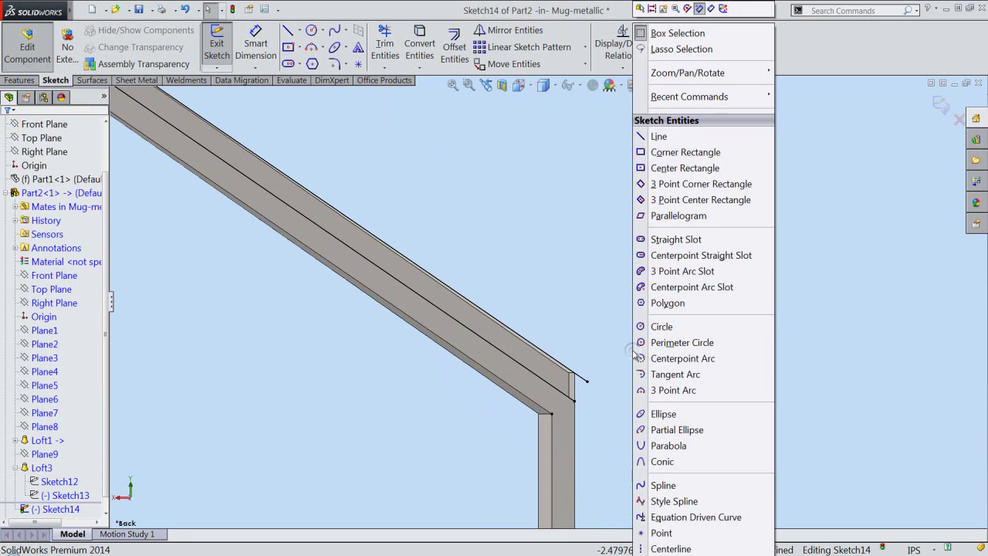
{"action": "left_click", "coordinate": [643, 135]}
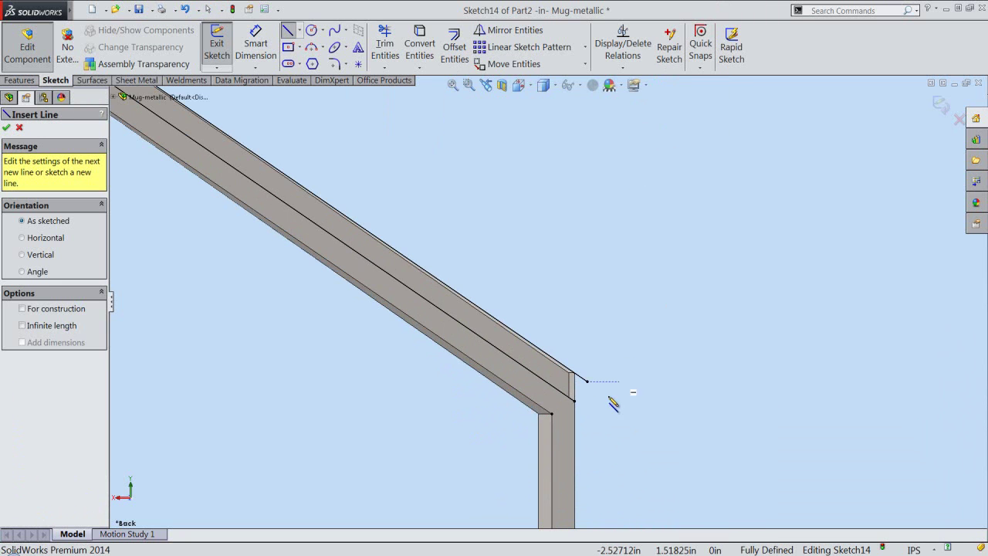
{"action": "scroll", "coordinate": [611, 401], "scroll_direction": "down", "scroll_amount": 2}
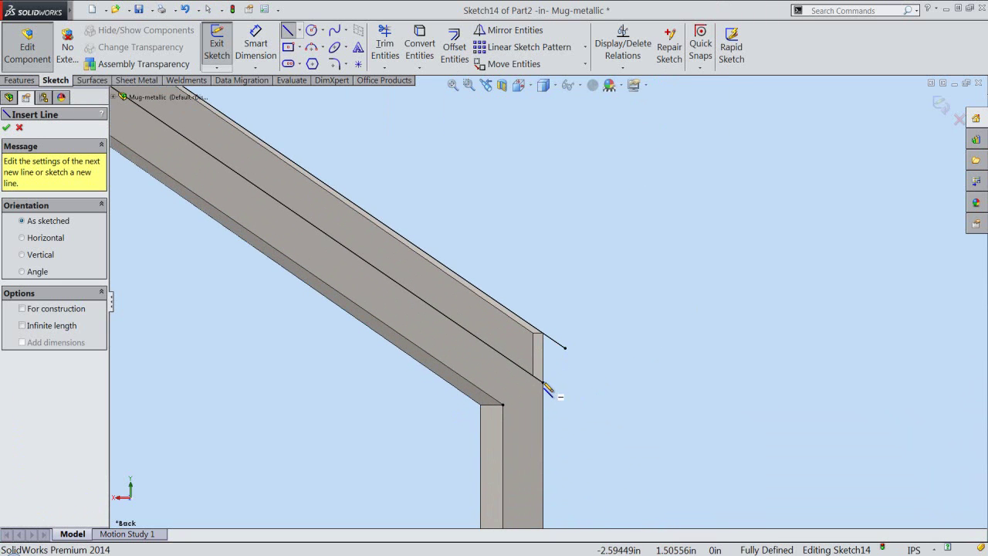
{"action": "left_click", "coordinate": [542, 382]}
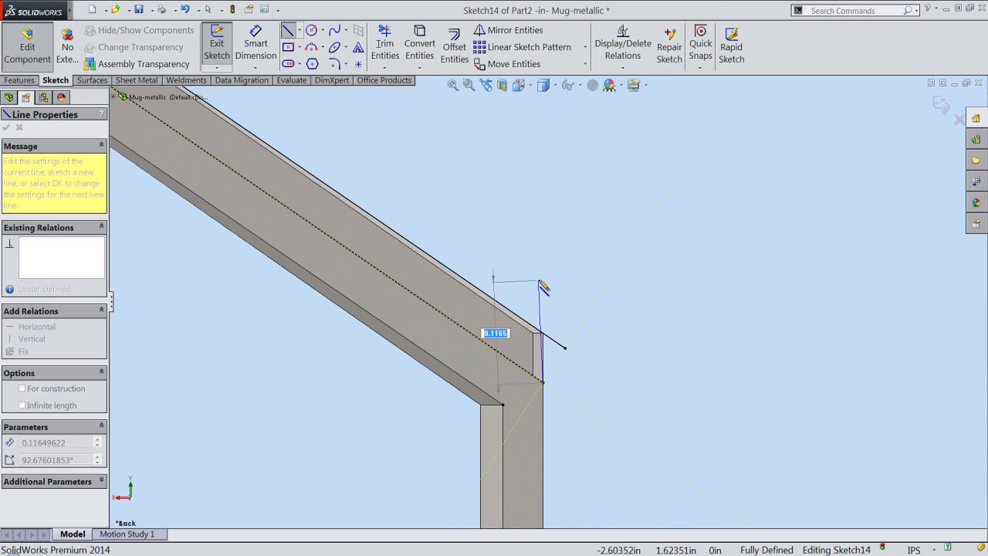
{"action": "left_click", "coordinate": [542, 283]}
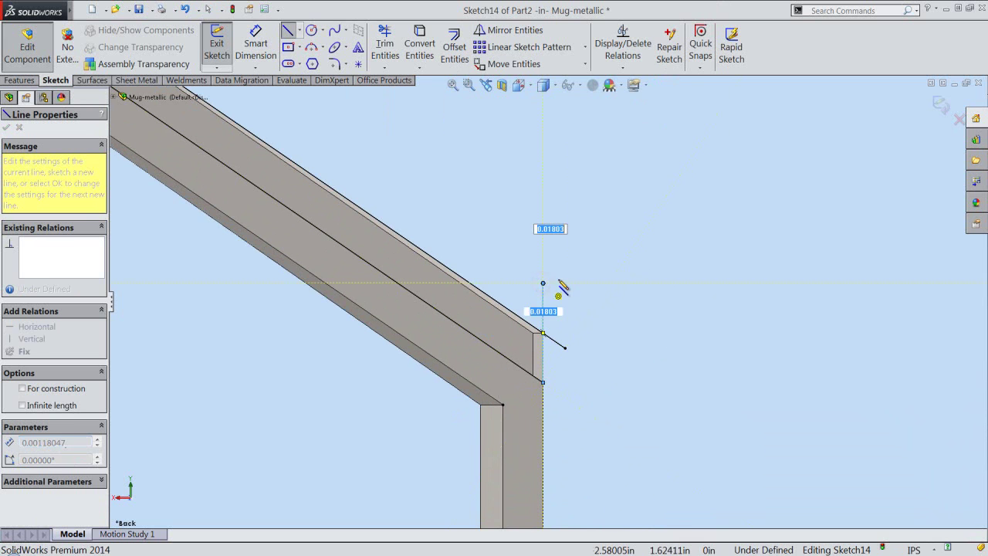
{"action": "key", "text": "Escape"}
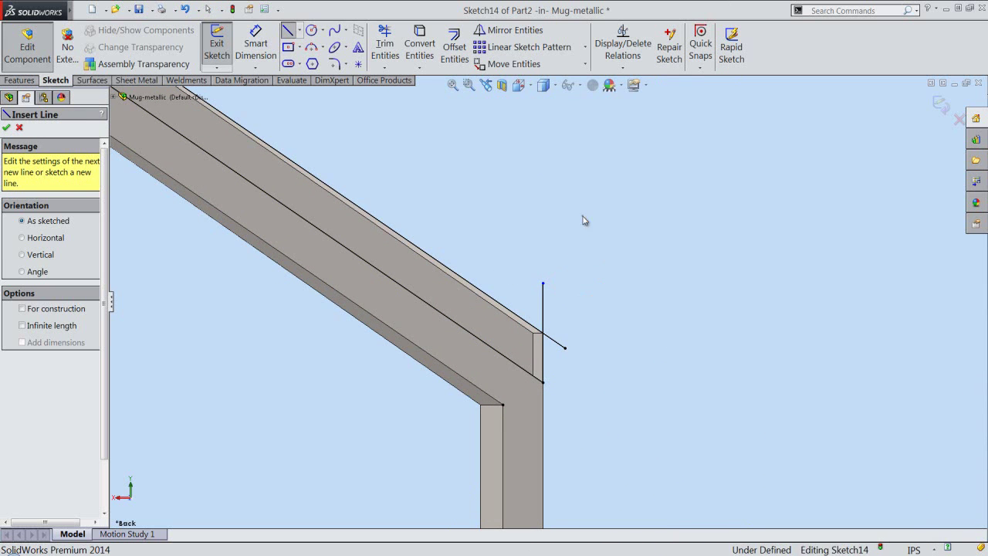
- Trim away the vertical line's overshoot above the beam
{"action": "right_click", "coordinate": [584, 220]}
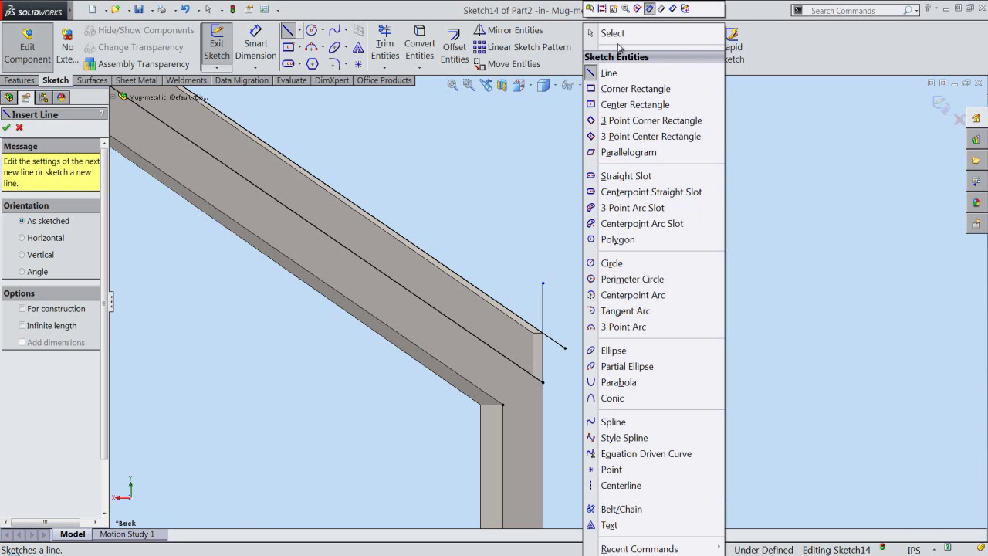
{"action": "left_click", "coordinate": [613, 33]}
{"action": "right_click", "coordinate": [610, 231]}
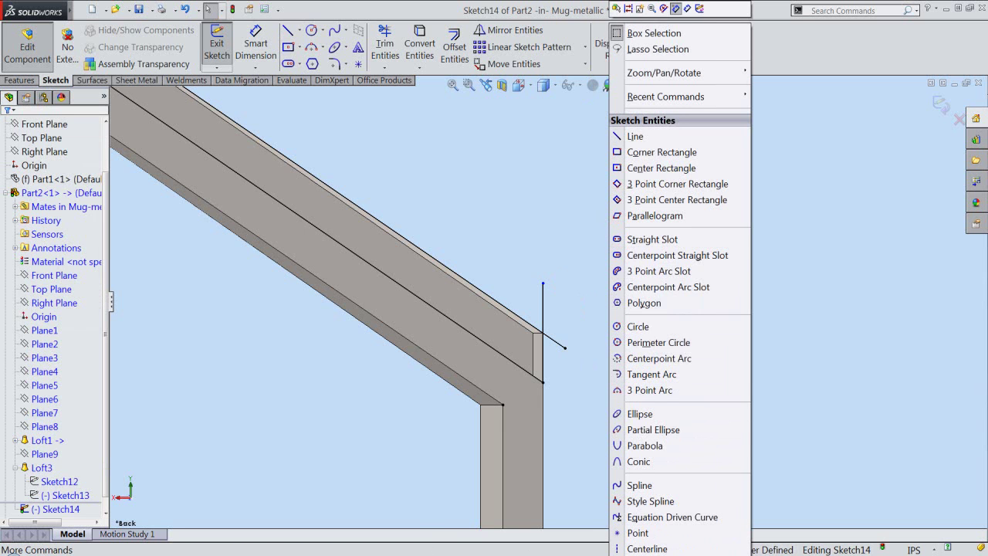
{"action": "left_click", "coordinate": [618, 549]}
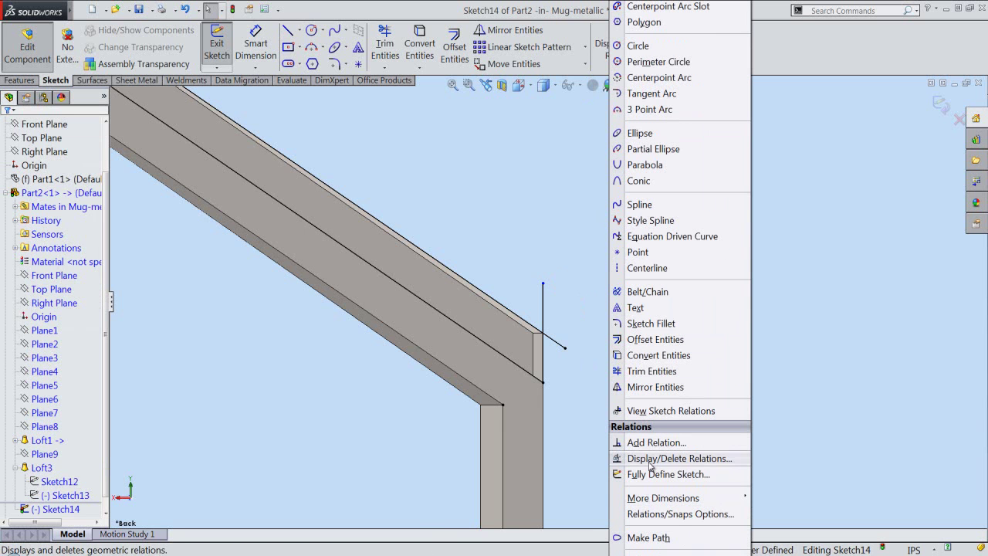
{"action": "left_click", "coordinate": [642, 375]}
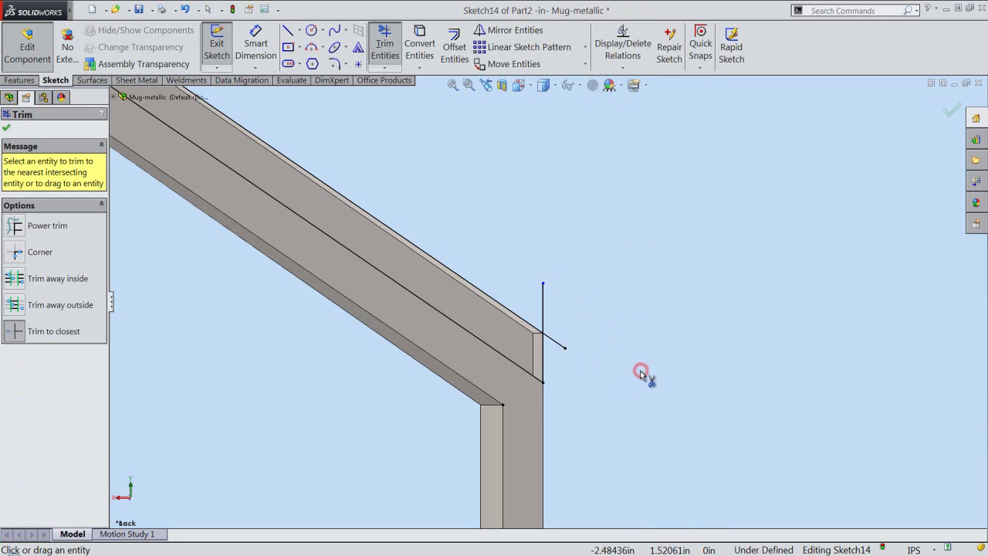
{"action": "left_click", "coordinate": [541, 309]}
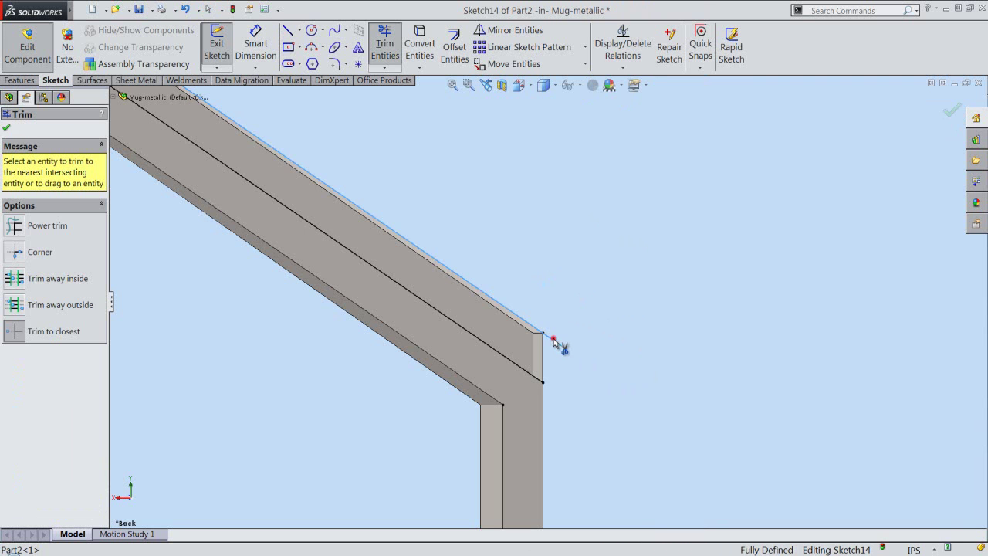
- Draw a horizontal line closing the top hook end of the offset profile
{"action": "right_click", "coordinate": [568, 301]}
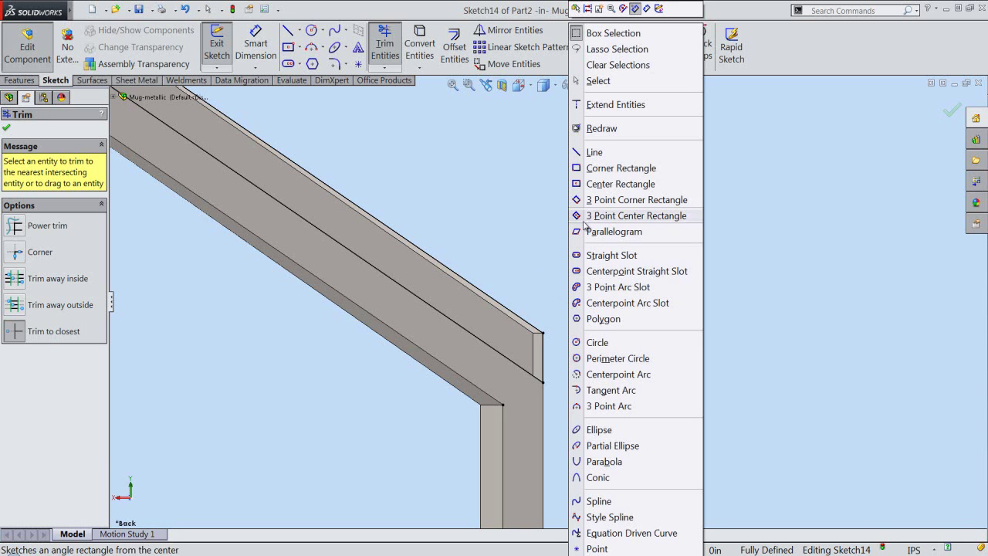
{"action": "left_click", "coordinate": [595, 152]}
{"action": "scroll", "coordinate": [553, 456], "scroll_direction": "up", "scroll_amount": 5}
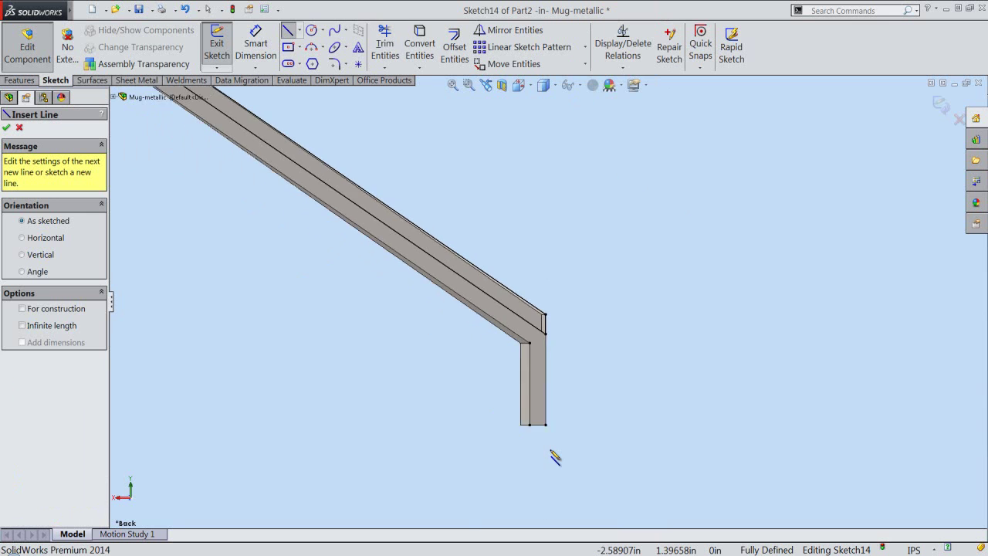
{"action": "scroll", "coordinate": [552, 455], "scroll_direction": "up", "scroll_amount": 3}
{"action": "scroll", "coordinate": [553, 456], "scroll_direction": "up", "scroll_amount": 2}
{"action": "scroll", "coordinate": [540, 169], "scroll_direction": "down", "scroll_amount": 1}
{"action": "scroll", "coordinate": [540, 165], "scroll_direction": "down", "scroll_amount": 2}
{"action": "scroll", "coordinate": [543, 181], "scroll_direction": "down", "scroll_amount": 2}
{"action": "scroll", "coordinate": [543, 209], "scroll_direction": "down", "scroll_amount": 3}
{"action": "scroll", "coordinate": [540, 224], "scroll_direction": "down", "scroll_amount": 1}
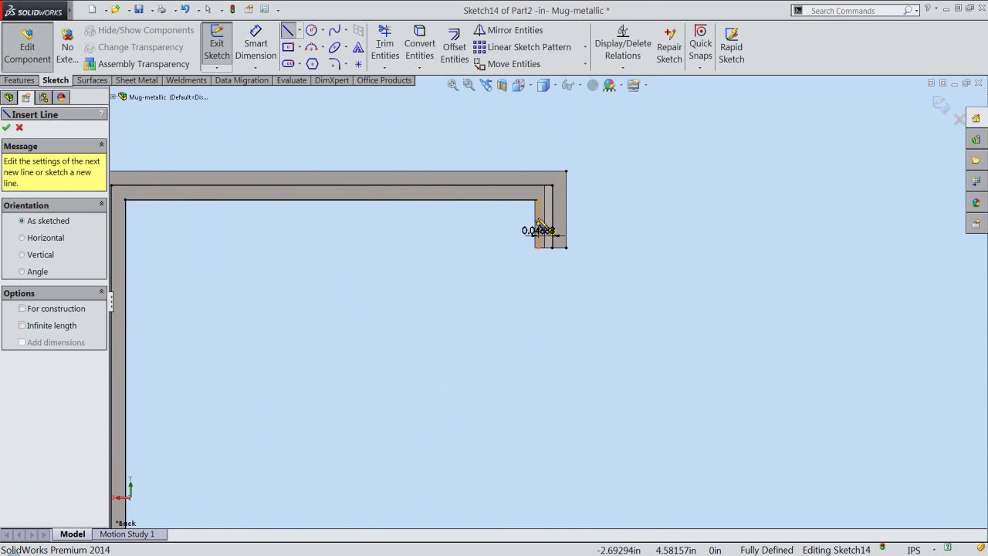
{"action": "scroll", "coordinate": [540, 283], "scroll_direction": "down", "scroll_amount": 2}
{"action": "scroll", "coordinate": [535, 353], "scroll_direction": "down", "scroll_amount": 2}
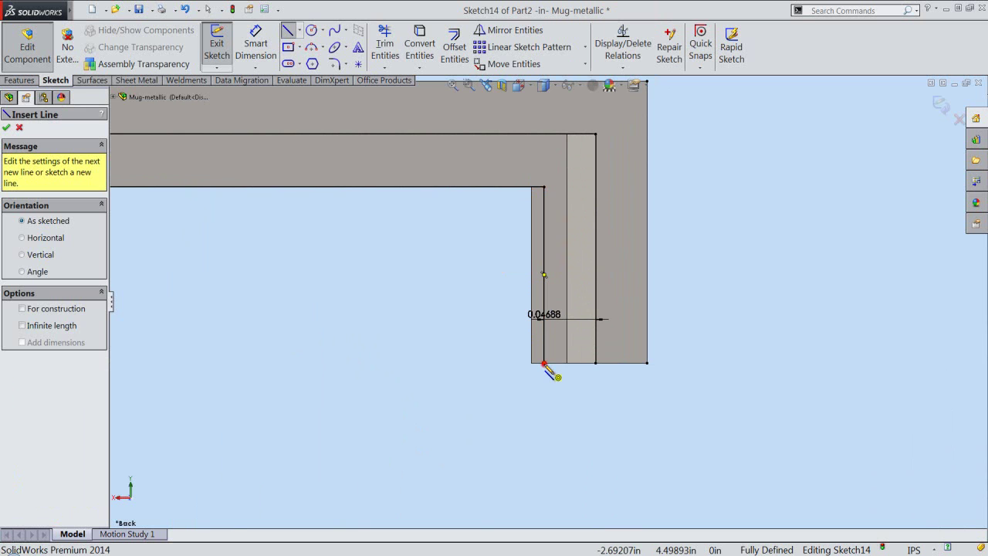
{"action": "left_click", "coordinate": [544, 364]}
{"action": "double_click", "coordinate": [595, 363]}
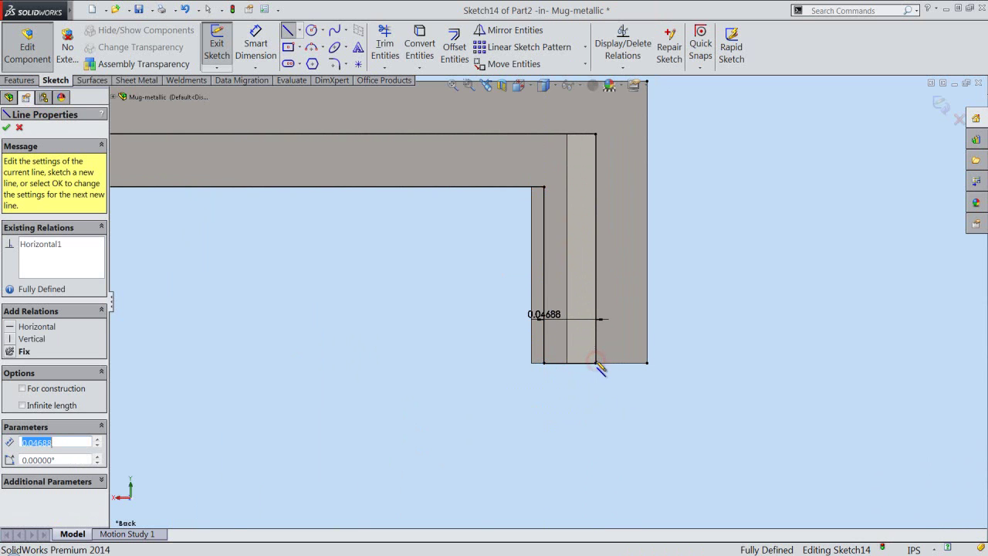
{"action": "right_click", "coordinate": [686, 292]}
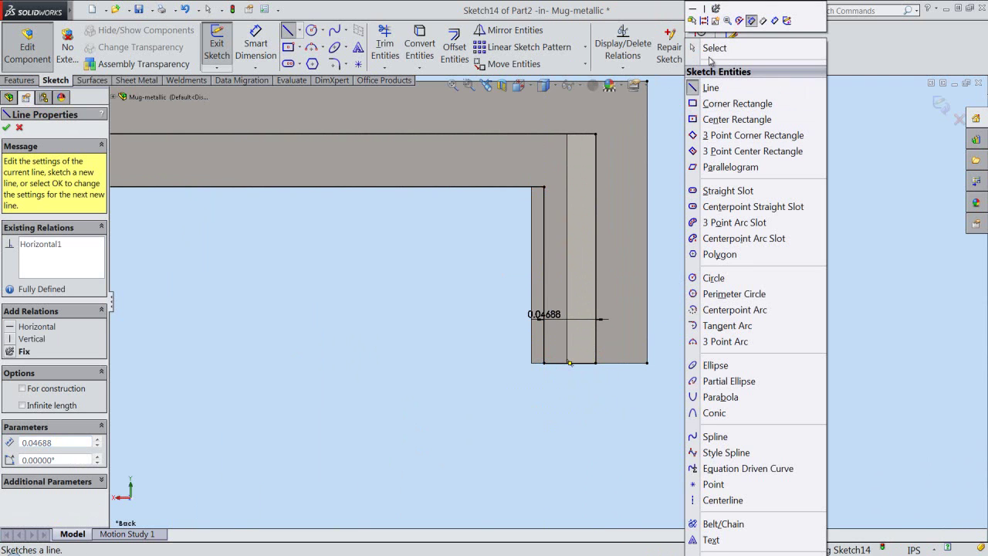
{"action": "left_click", "coordinate": [714, 48]}
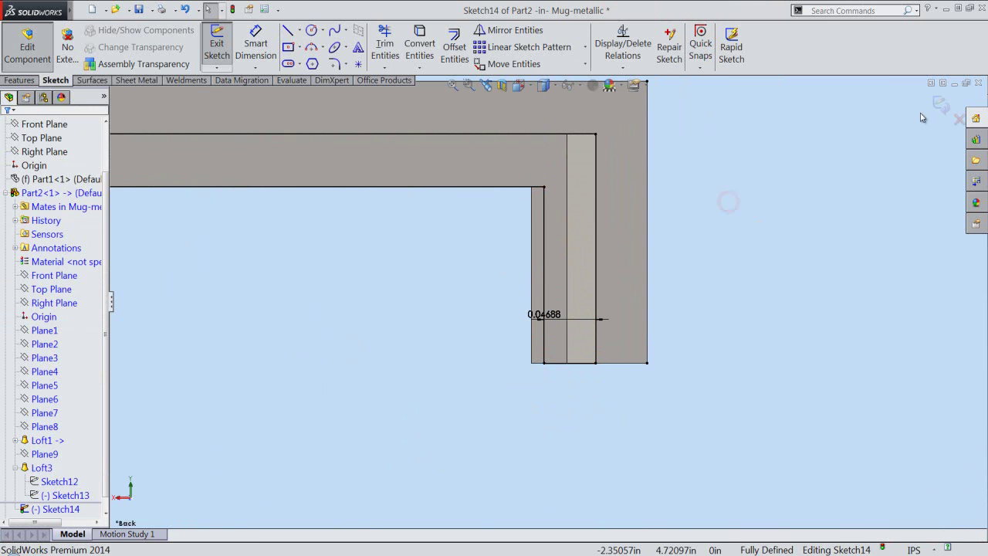
- Exit Sketch14 and switch to an isometric view of the part
{"action": "left_click", "coordinate": [942, 106]}
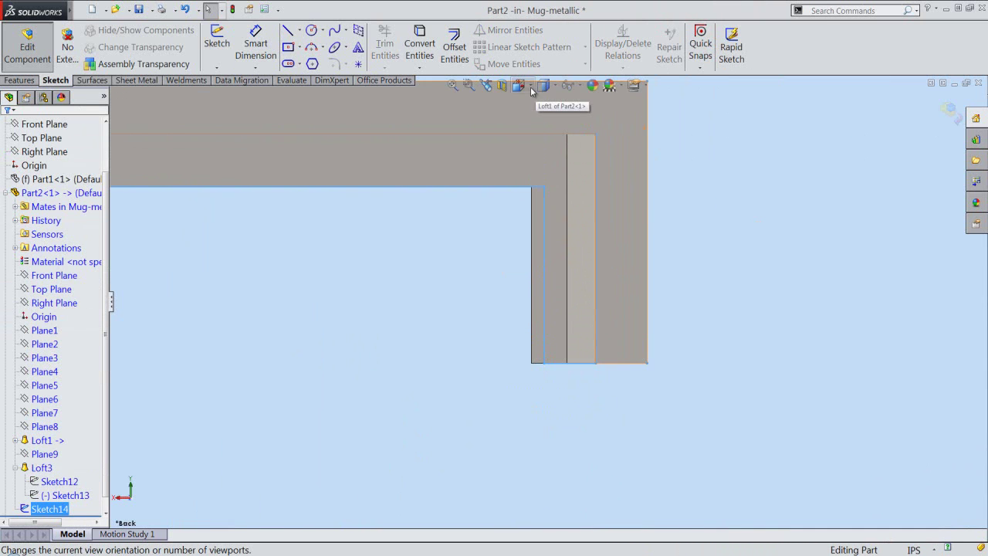
{"action": "key", "text": "space"}
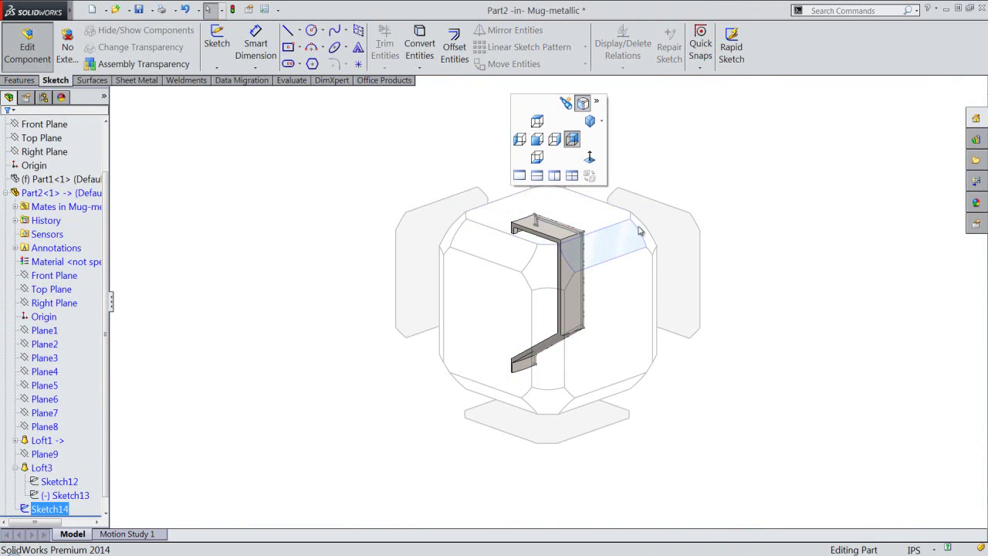
{"action": "left_click", "coordinate": [645, 230]}
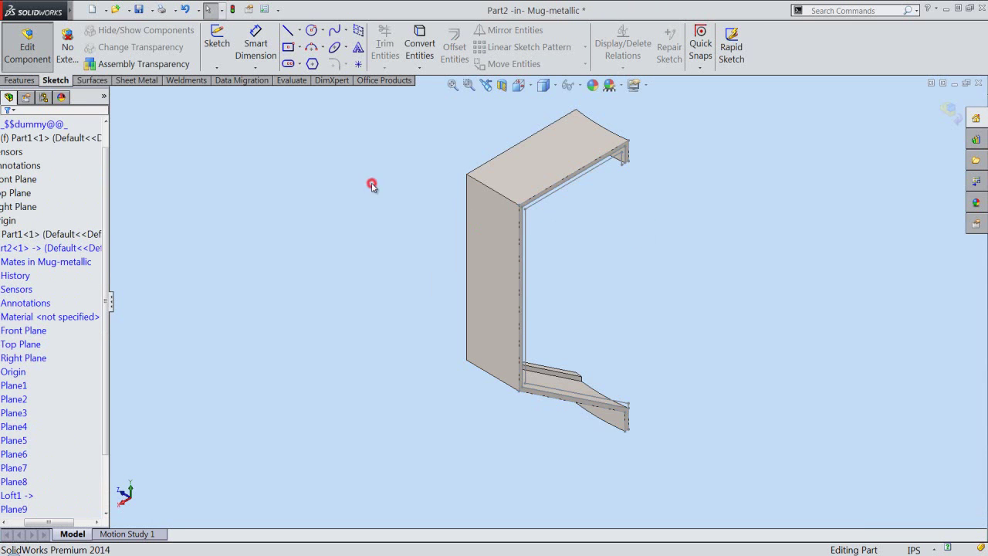
- Start a new reference plane from the Reference Geometry menu
{"action": "left_click", "coordinate": [20, 80]}
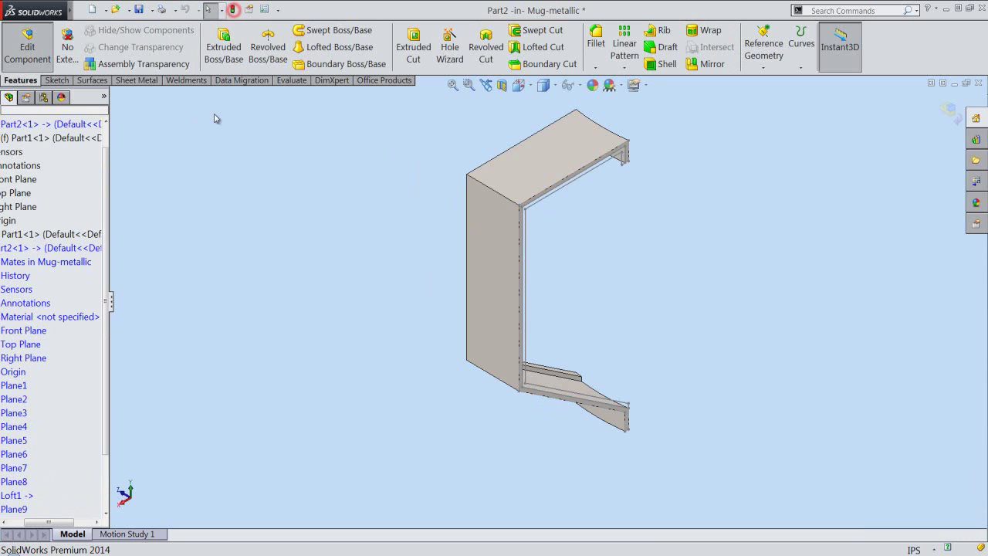
{"action": "left_click_drag", "start_coordinate": [57, 524], "coordinate": [31, 524]}
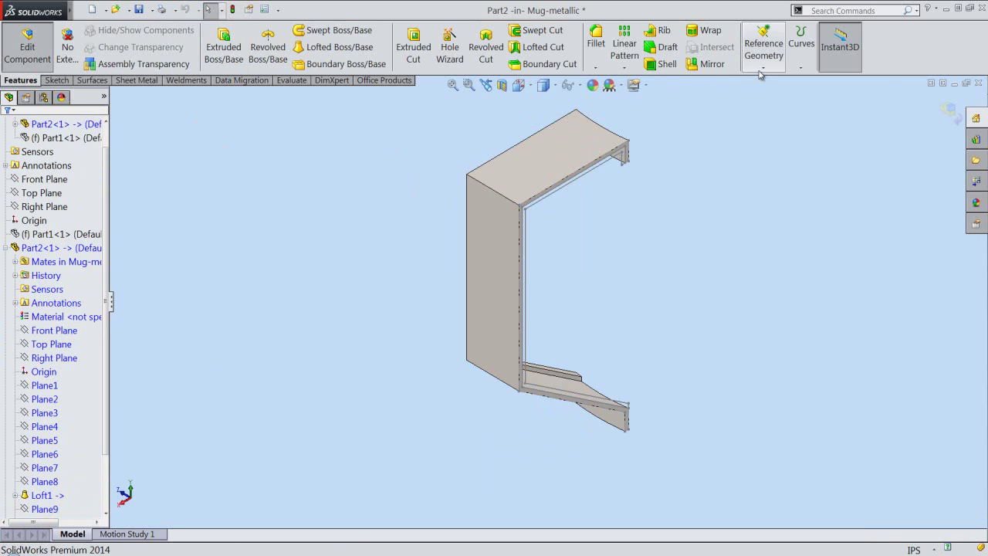
{"action": "left_click", "coordinate": [763, 46]}
{"action": "left_click", "coordinate": [789, 81]}
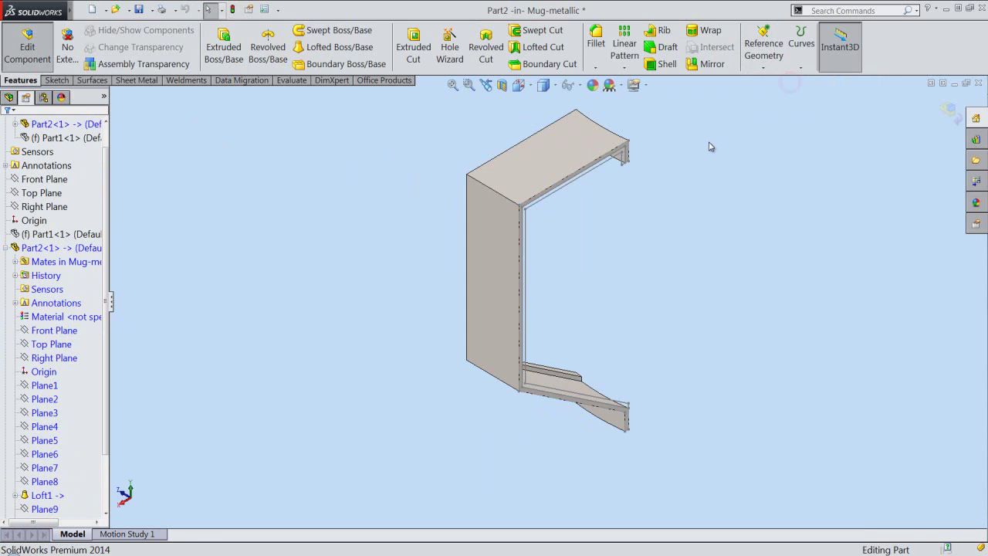
{"action": "scroll", "coordinate": [664, 150], "scroll_direction": "down", "scroll_amount": 2}
- Create a plane offset 0.09375 in from the handle's outer face, flipped to the other side
{"action": "scroll", "coordinate": [603, 166], "scroll_direction": "down", "scroll_amount": 2}
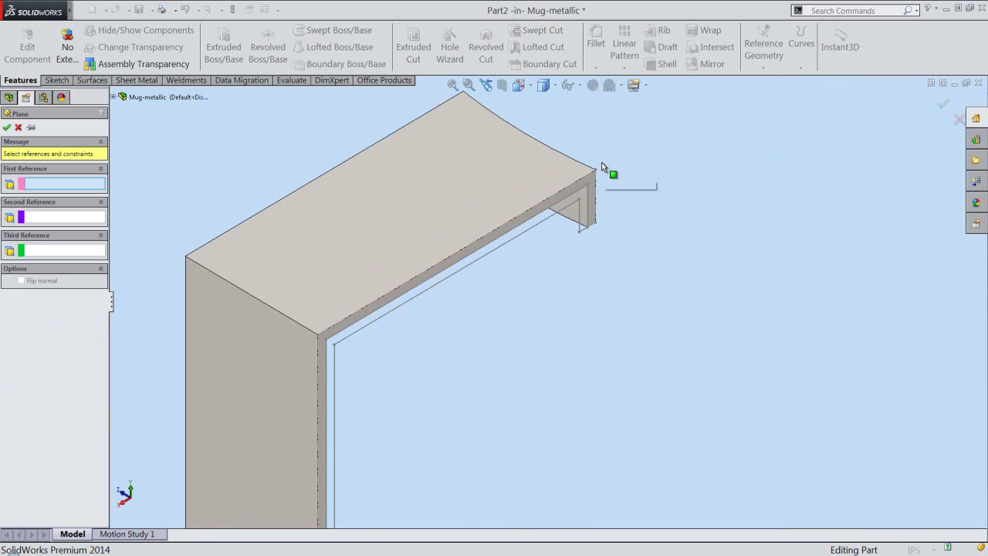
{"action": "left_click", "coordinate": [591, 176]}
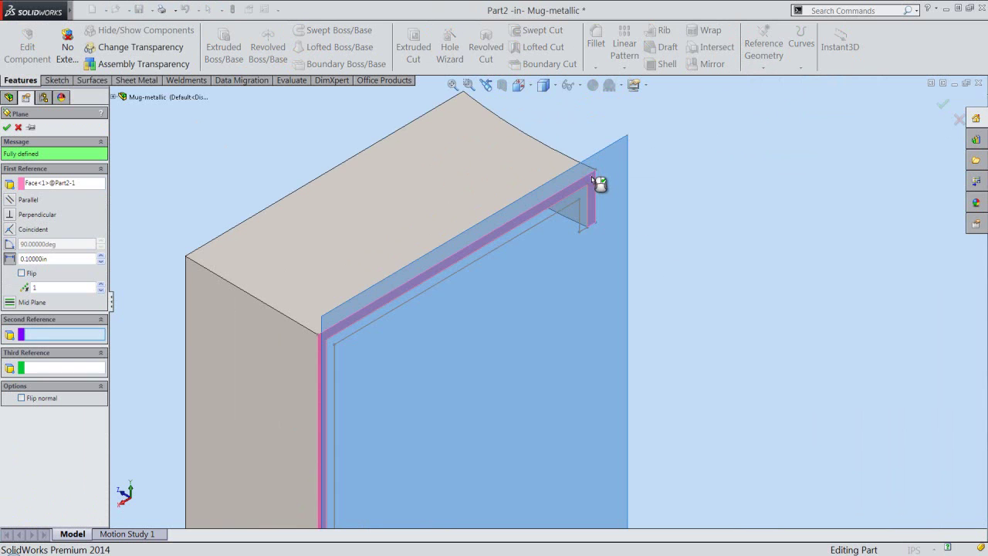
{"action": "scroll", "coordinate": [686, 173], "scroll_direction": "up", "scroll_amount": 2}
{"action": "scroll", "coordinate": [687, 174], "scroll_direction": "up", "scroll_amount": 2}
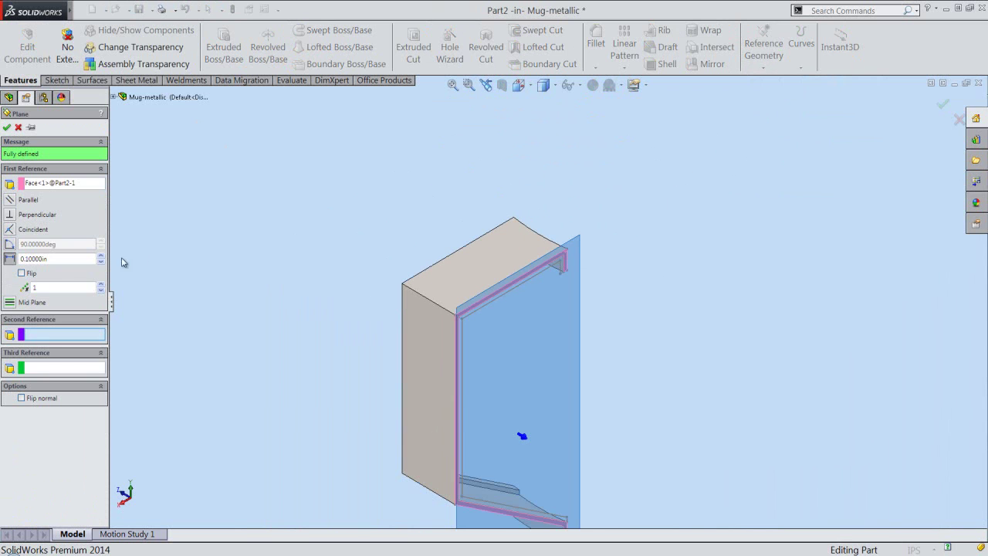
{"action": "left_click", "coordinate": [21, 273]}
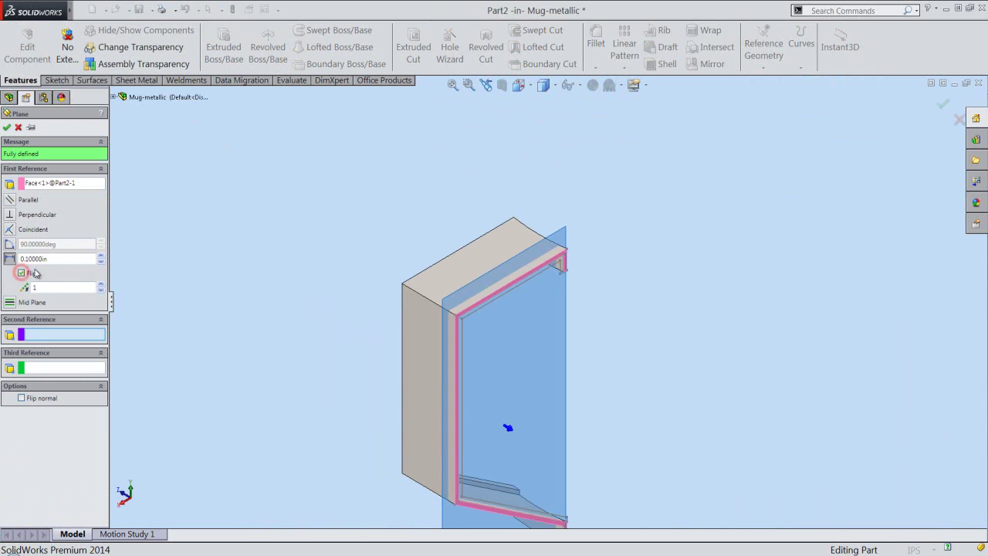
{"action": "double_click", "coordinate": [60, 258]}
{"action": "type", "text": ".09375"}
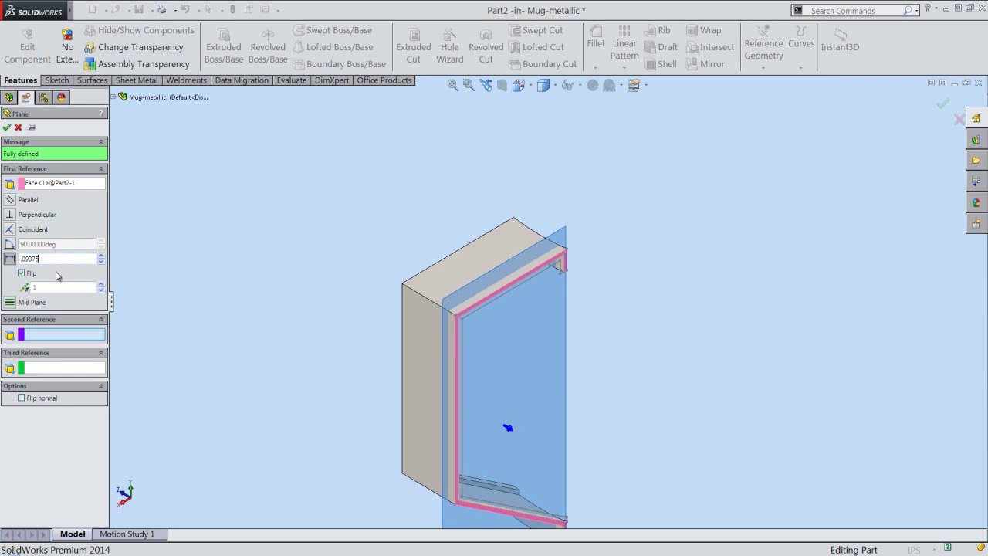
{"action": "type", "text": "0.09375"}
{"action": "key", "text": "Return"}
{"action": "right_click", "coordinate": [170, 248]}
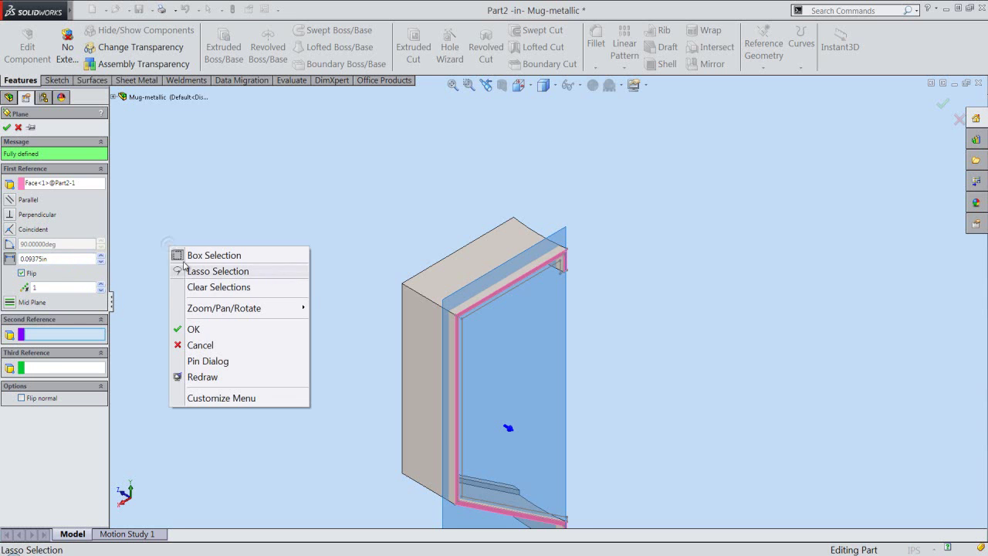
{"action": "left_click", "coordinate": [198, 328]}
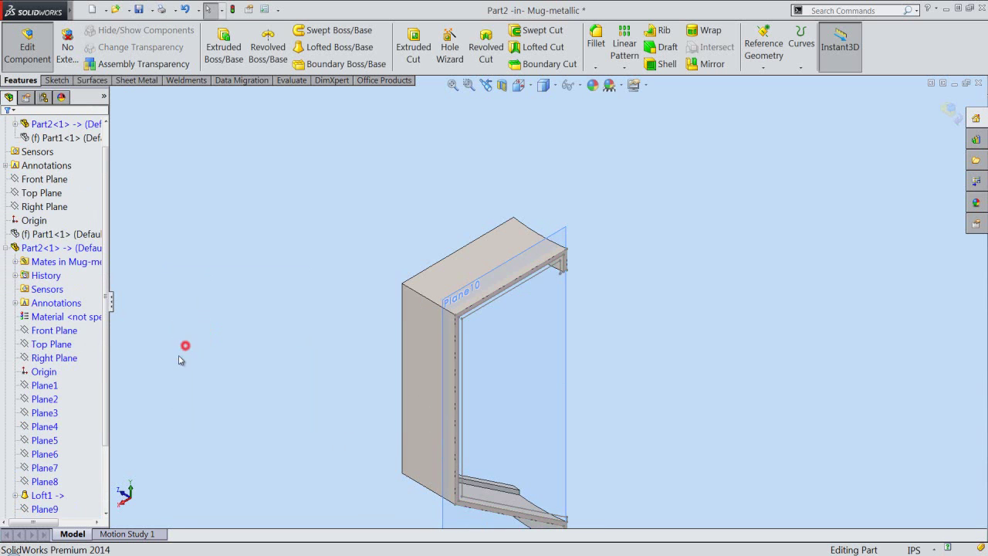
- Hide Sketch14 and start a new sketch on Plane10
{"action": "left_click_drag", "start_coordinate": [106, 423], "coordinate": [95, 502]}
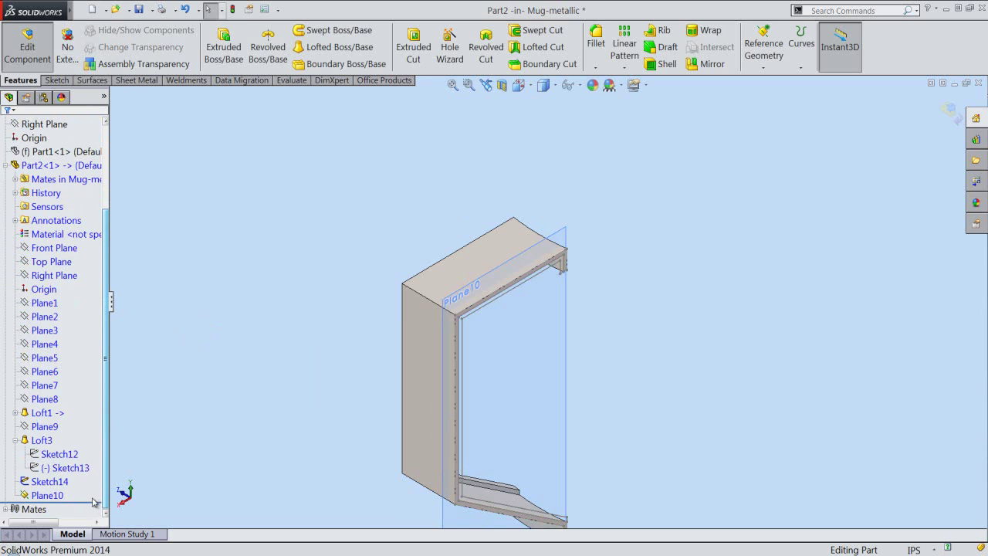
{"action": "left_click", "coordinate": [15, 440]}
{"action": "left_click", "coordinate": [26, 482]}
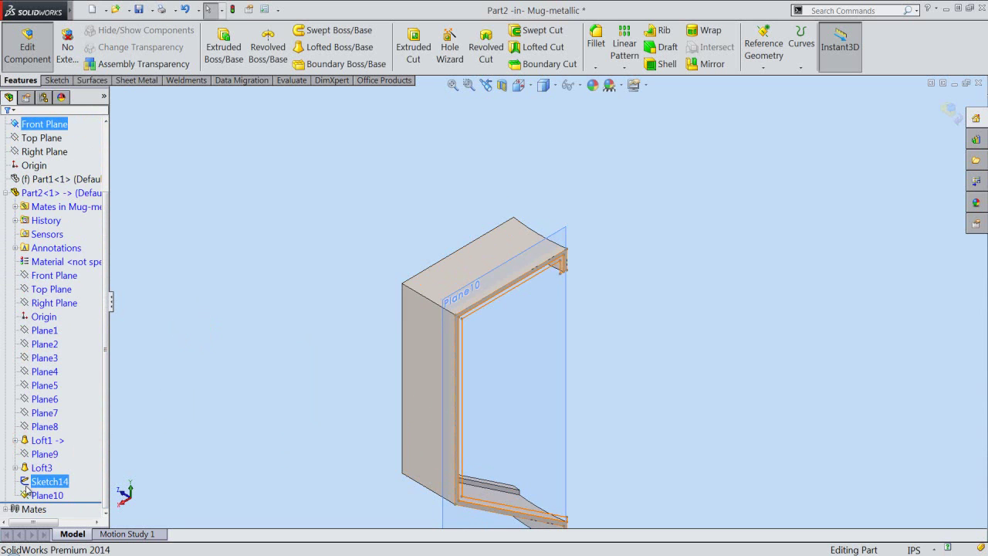
{"action": "left_click", "coordinate": [35, 470]}
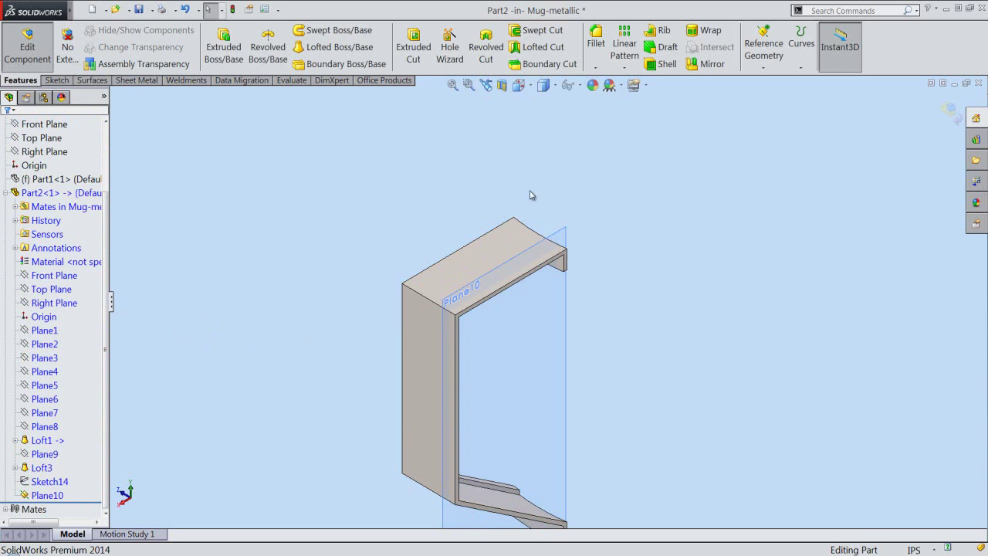
{"action": "left_click", "coordinate": [563, 230]}
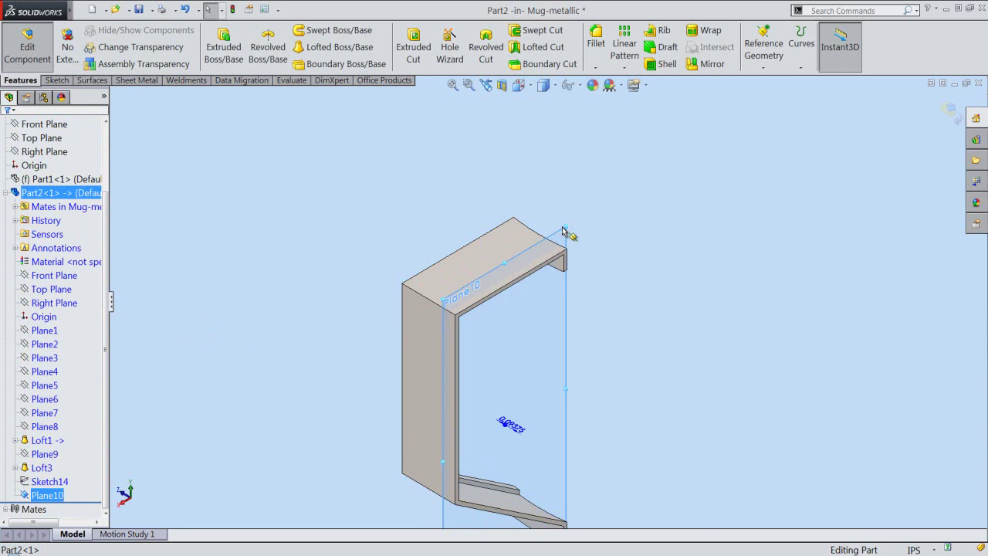
{"action": "right_click", "coordinate": [562, 230]}
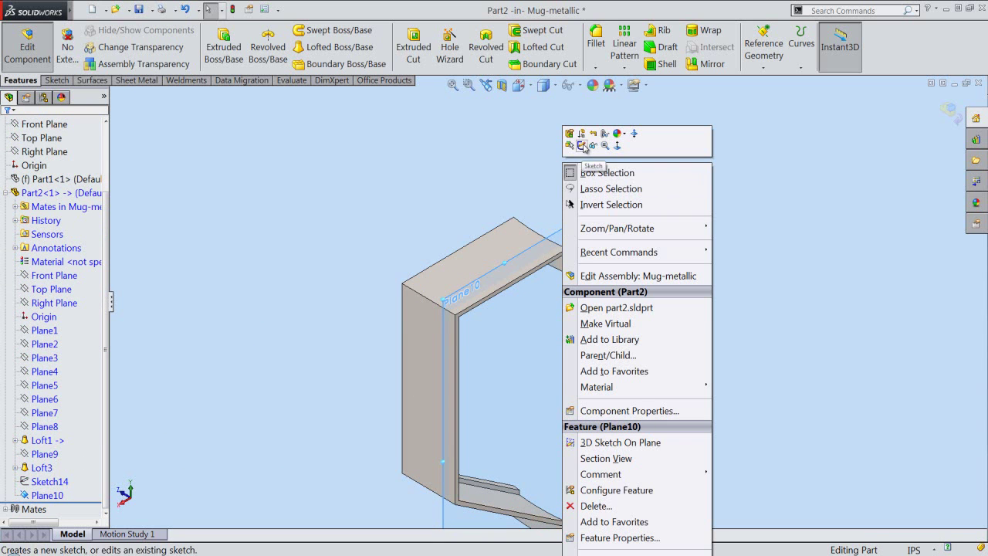
{"action": "left_click", "coordinate": [581, 144]}
{"action": "left_click", "coordinate": [583, 255]}
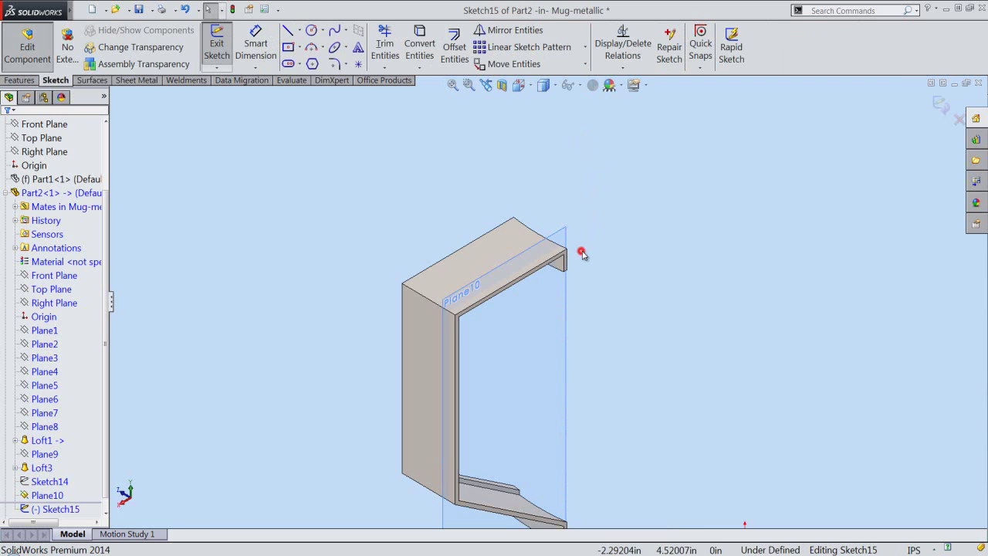
- Add Part2's intersection curves with Plane10 to the sketch
{"action": "left_click", "coordinate": [422, 68]}
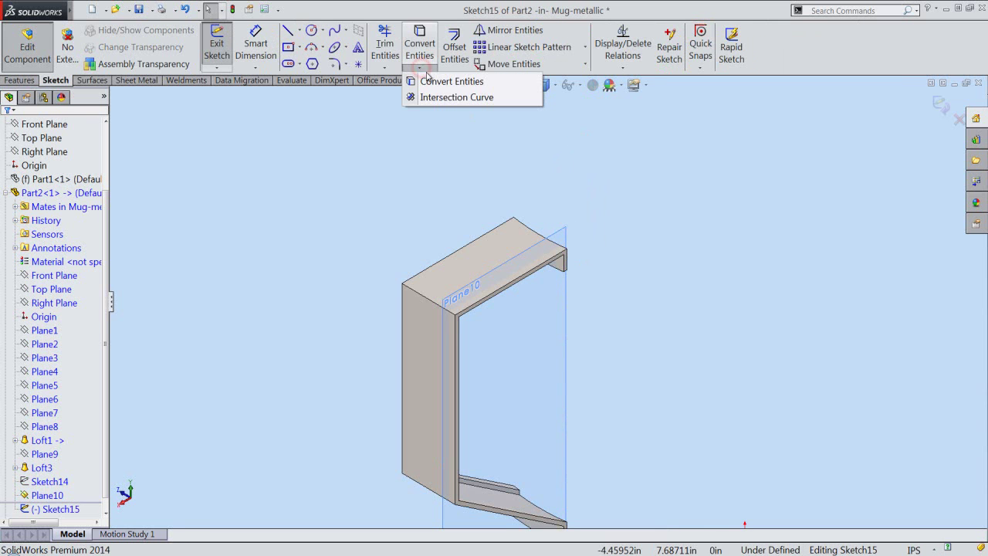
{"action": "left_click", "coordinate": [436, 97]}
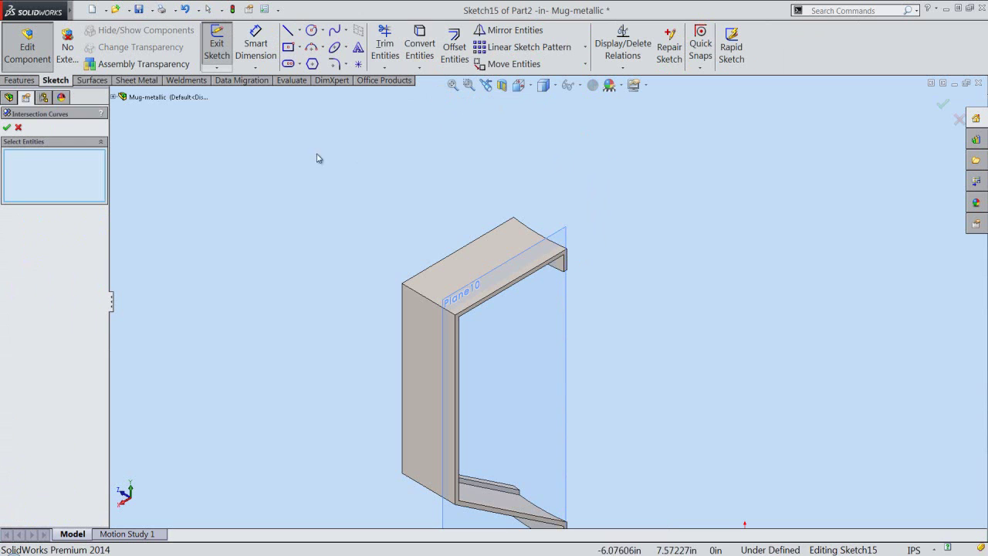
{"action": "left_click", "coordinate": [114, 96]}
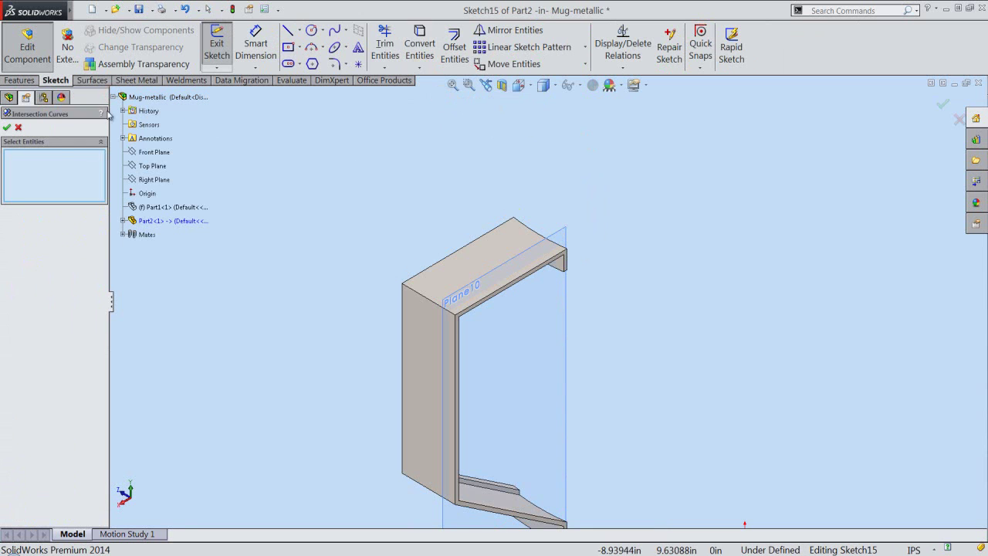
{"action": "left_click", "coordinate": [155, 221]}
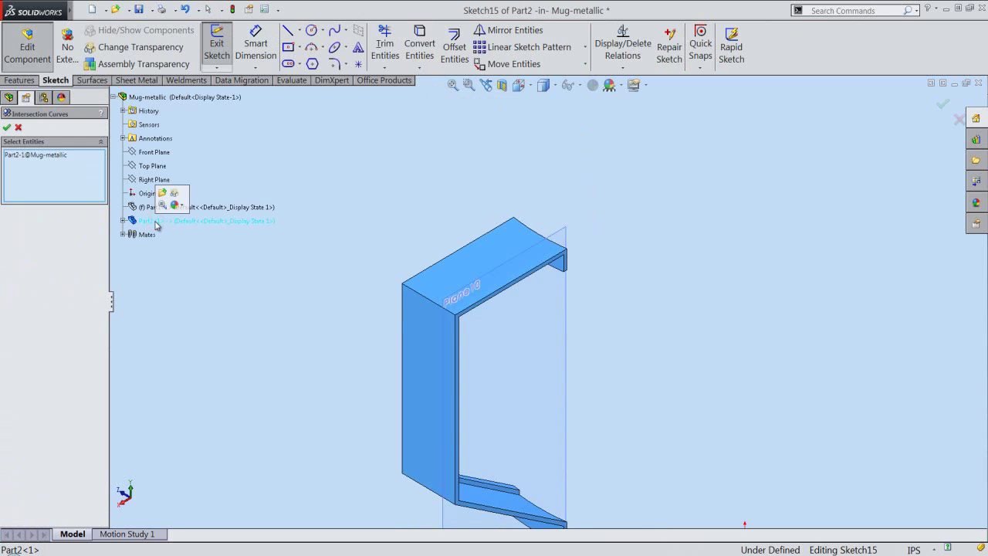
{"action": "left_click", "coordinate": [6, 128]}
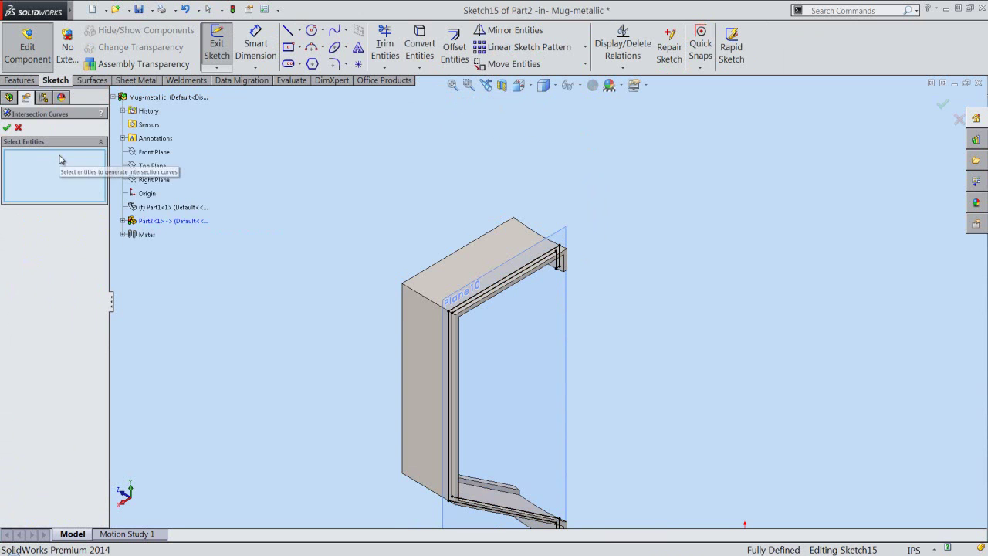
{"action": "left_click", "coordinate": [17, 129]}
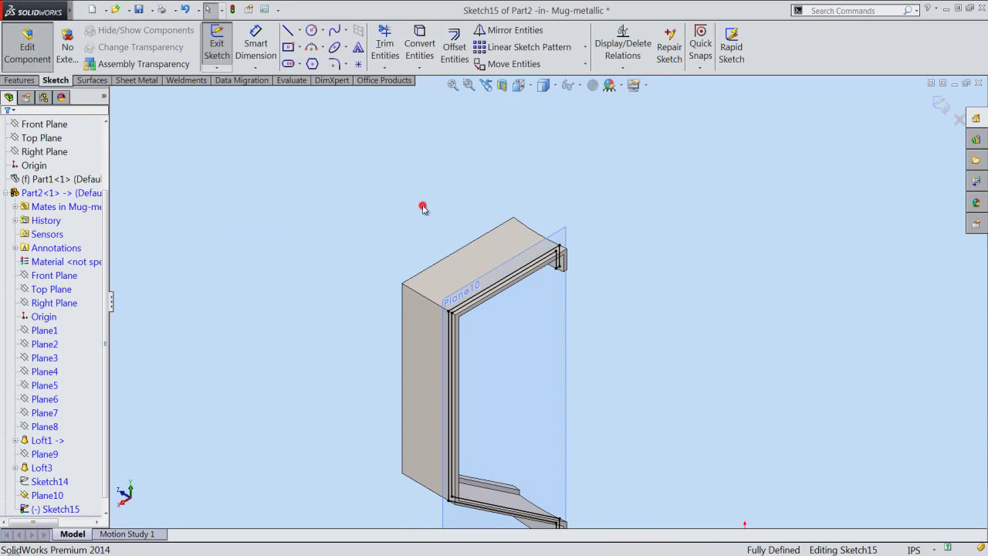
- Hide Plane10 and view the handle sketch from the back
{"action": "scroll", "coordinate": [423, 208], "scroll_direction": "up", "scroll_amount": 2}
{"action": "scroll", "coordinate": [423, 210], "scroll_direction": "up", "scroll_amount": 2}
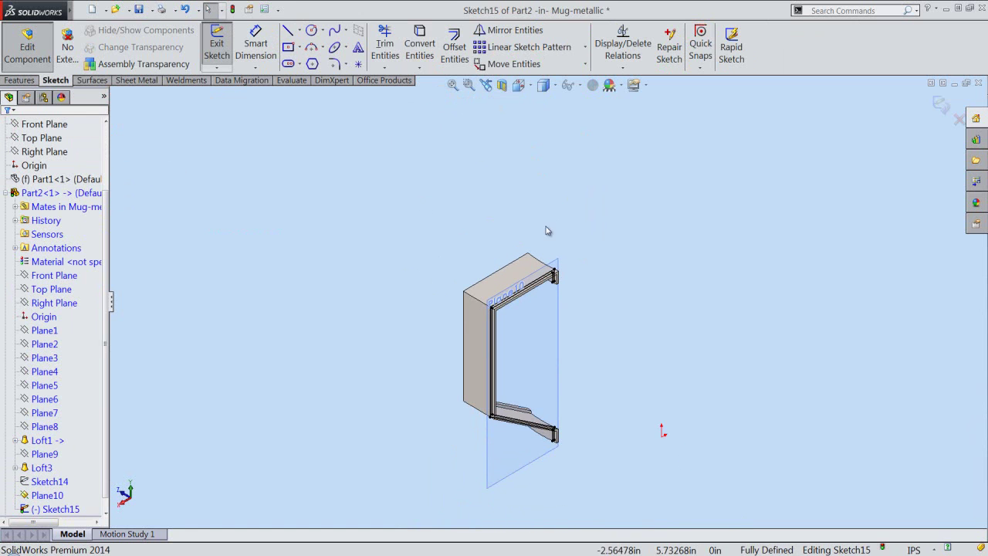
{"action": "scroll", "coordinate": [104, 485], "scroll_direction": "down", "scroll_amount": 1}
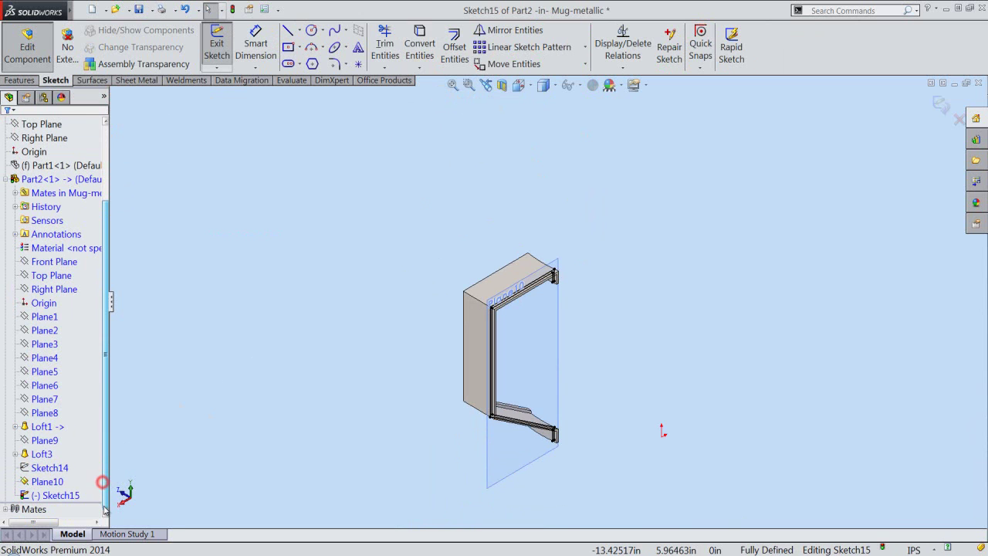
{"action": "left_click", "coordinate": [44, 481]}
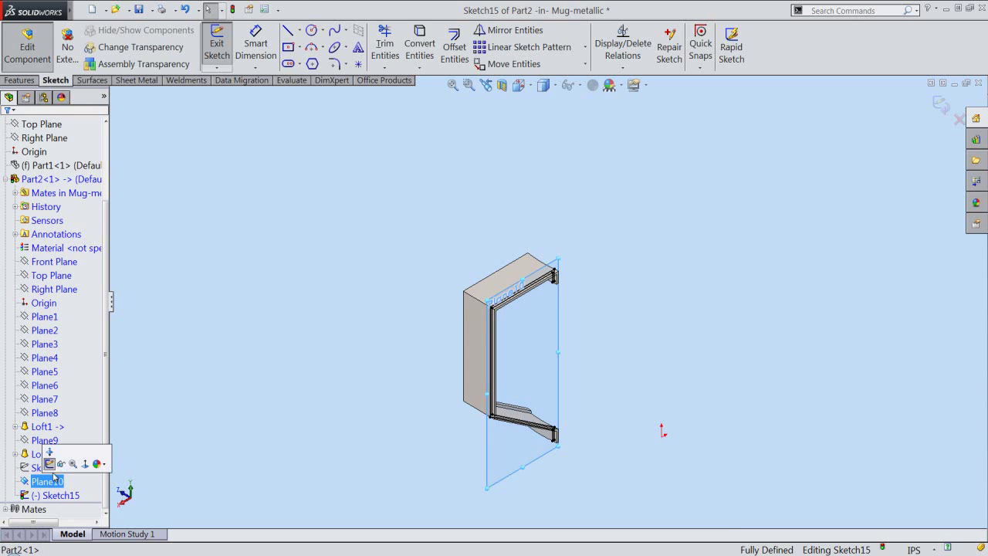
{"action": "left_click", "coordinate": [61, 463]}
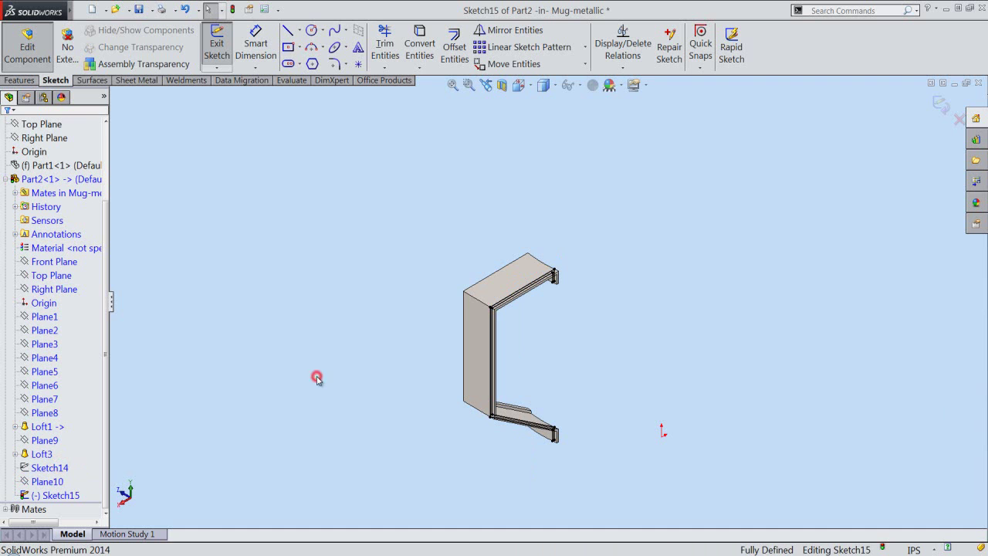
{"action": "left_click", "coordinate": [519, 84]}
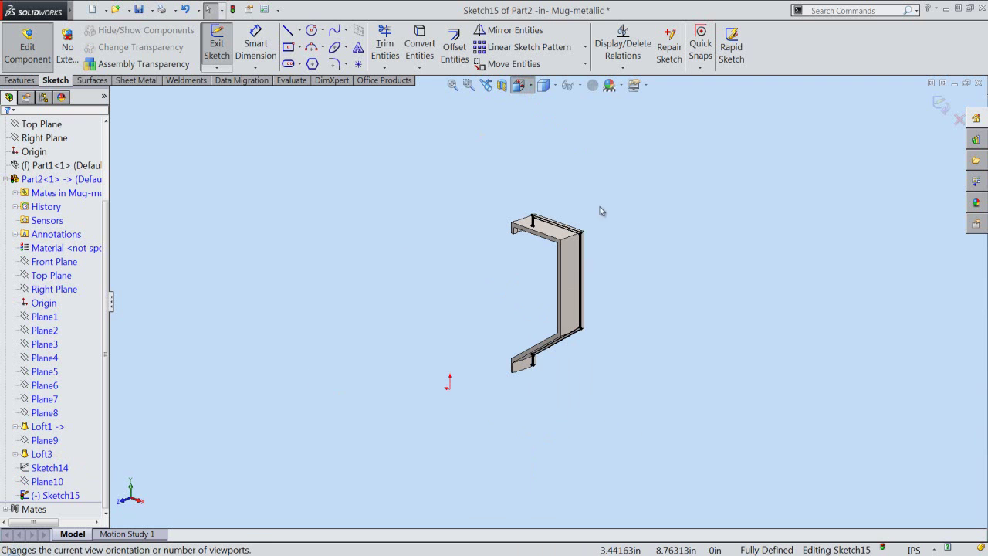
{"action": "left_click", "coordinate": [675, 264]}
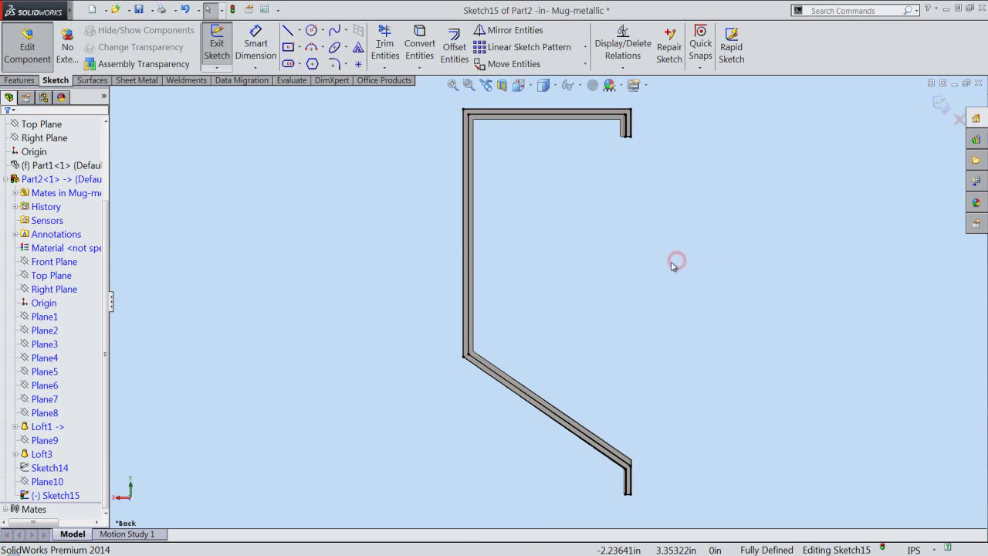
- Select the handle sketch lines and drag the vertical leg's bottom end into position
{"action": "mouse_move", "coordinate": [430, 98]}
{"action": "left_mouse_down"}
{"action": "mouse_move", "coordinate": [679, 379]}
{"action": "mouse_move", "coordinate": [689, 528]}
{"action": "left_mouse_up"}
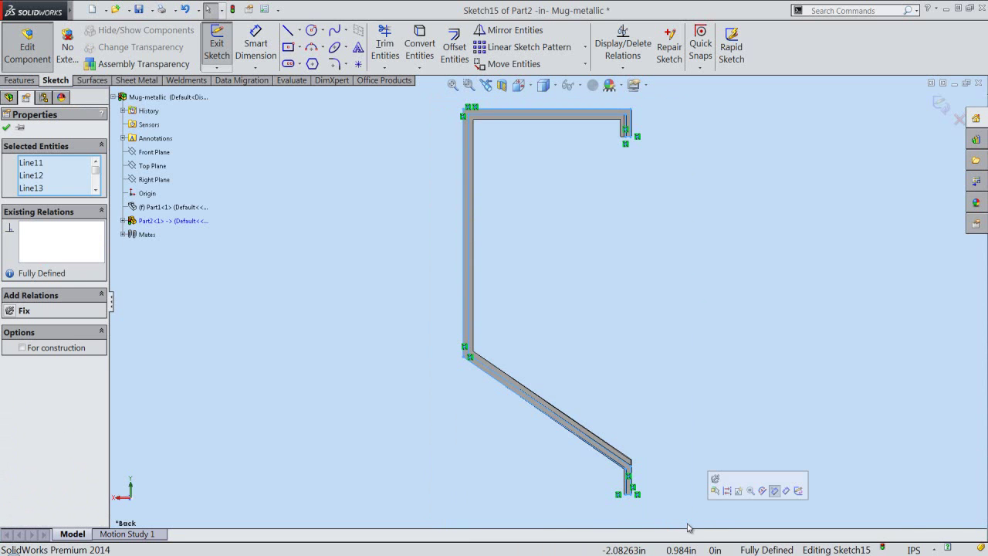
{"action": "scroll", "coordinate": [671, 506], "scroll_direction": "down", "scroll_amount": 1}
{"action": "scroll", "coordinate": [668, 500], "scroll_direction": "down", "scroll_amount": 1}
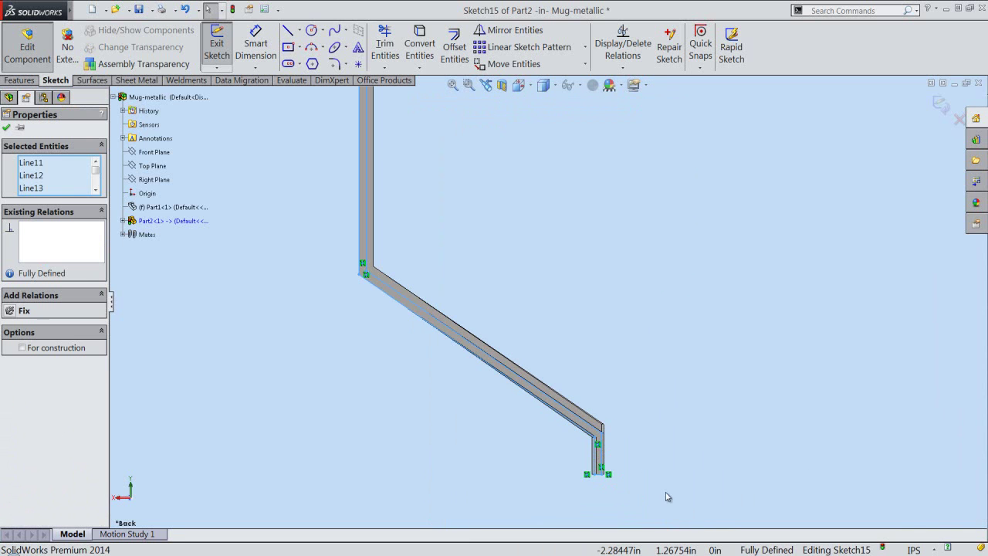
{"action": "scroll", "coordinate": [609, 467], "scroll_direction": "down", "scroll_amount": 1}
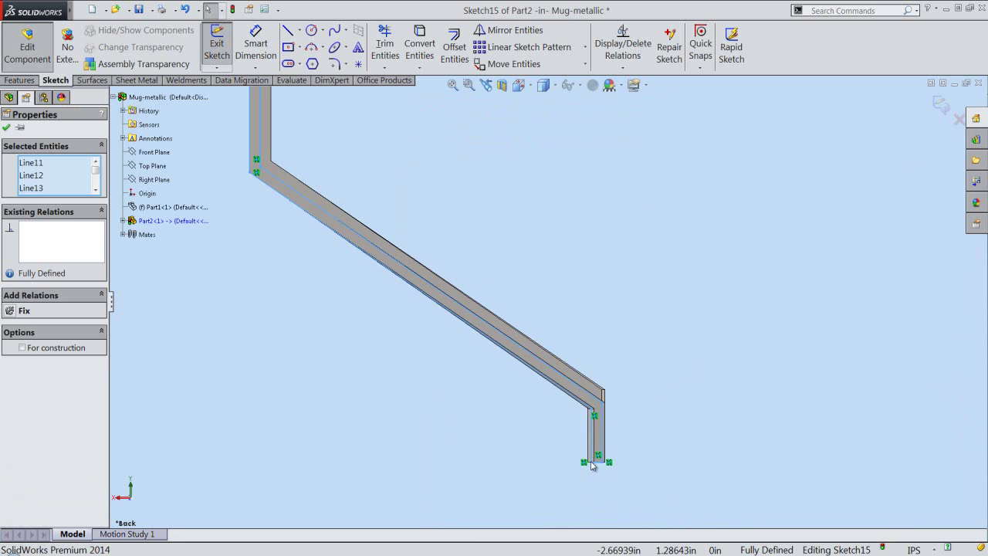
{"action": "scroll", "coordinate": [593, 447], "scroll_direction": "down", "scroll_amount": 1}
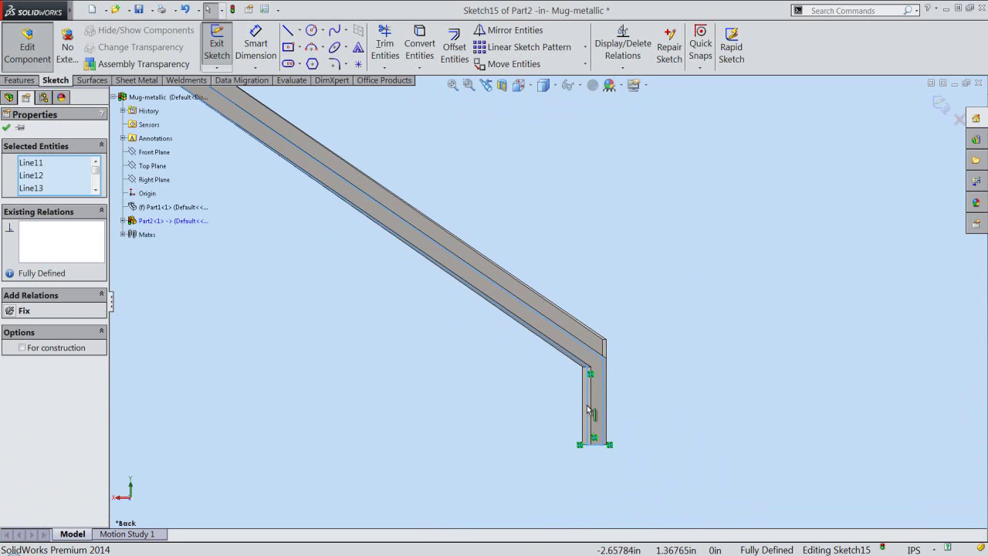
{"action": "left_click_drag", "start_coordinate": [587, 410], "coordinate": [563, 414]}
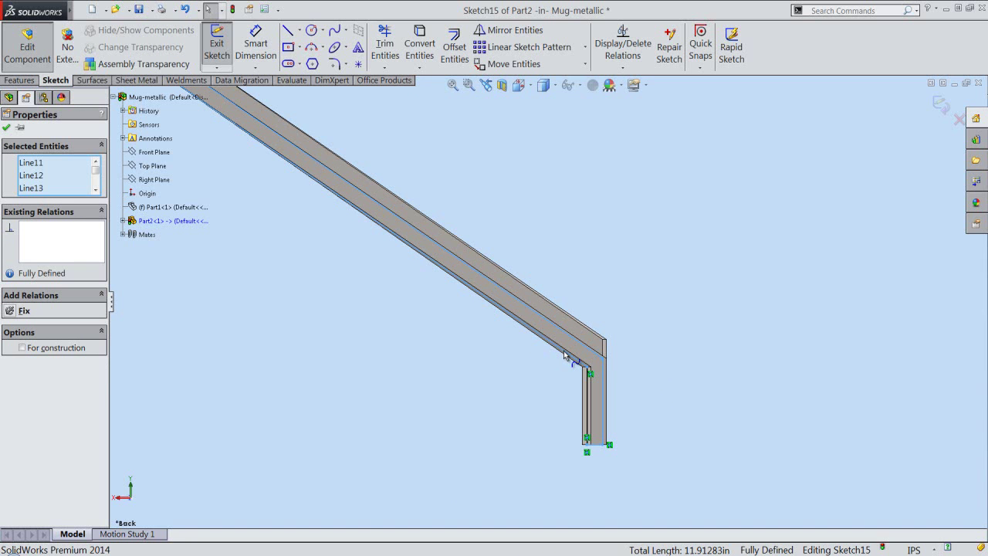
{"action": "left_click_drag", "start_coordinate": [575, 415], "coordinate": [604, 433]}
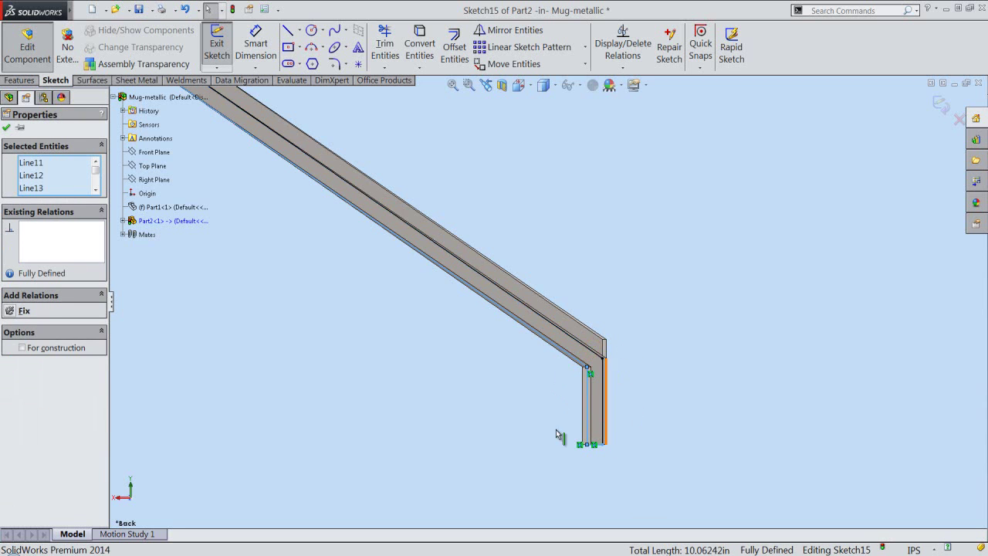
{"action": "scroll", "coordinate": [540, 440], "scroll_direction": "up", "scroll_amount": 3}
{"action": "scroll", "coordinate": [517, 353], "scroll_direction": "up", "scroll_amount": 2}
{"action": "scroll", "coordinate": [452, 165], "scroll_direction": "down", "scroll_amount": 1}
{"action": "scroll", "coordinate": [426, 221], "scroll_direction": "down", "scroll_amount": 3}
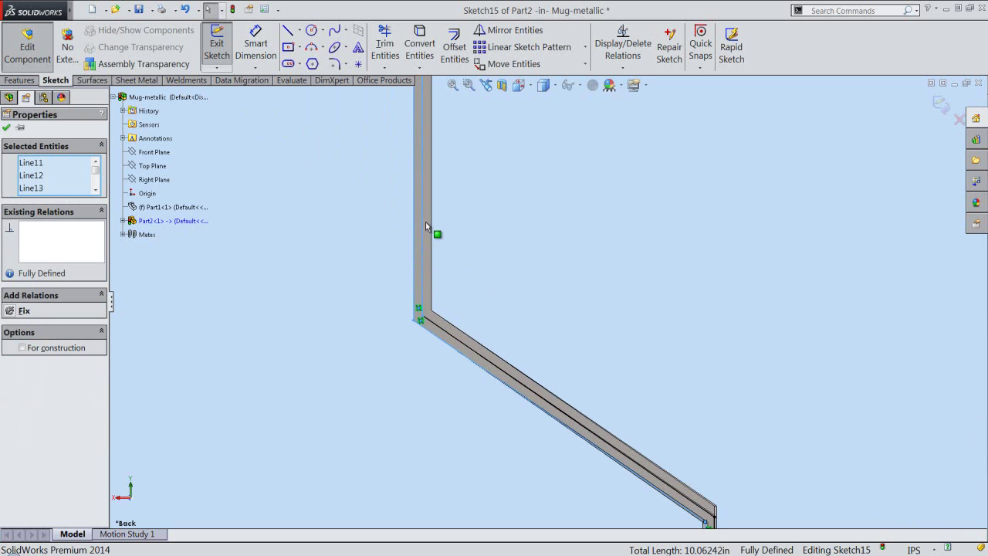
- Delete the unwanted vertical sketch line
{"action": "left_click", "coordinate": [423, 226]}
{"action": "key", "text": "ctrl+a"}
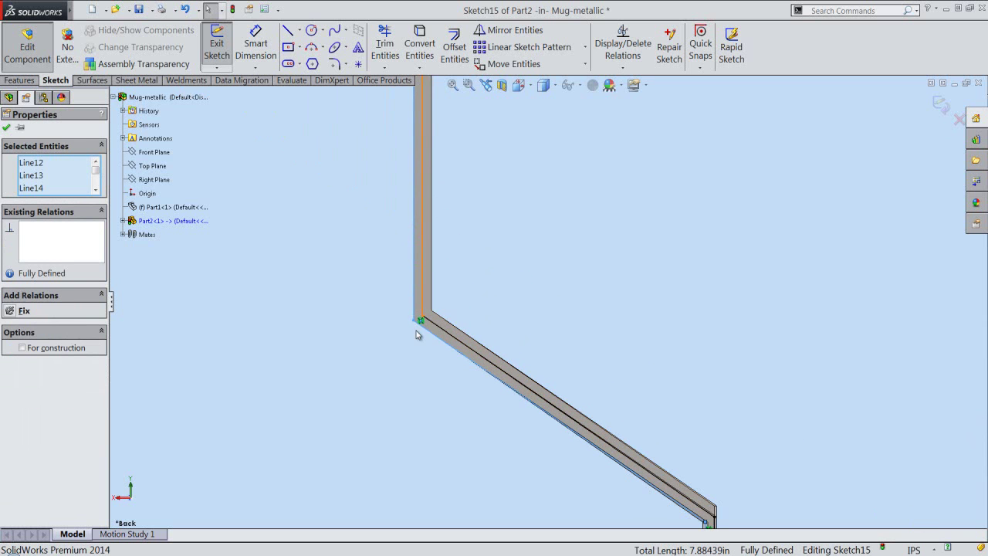
{"action": "scroll", "coordinate": [415, 331], "scroll_direction": "up", "scroll_amount": 3}
{"action": "scroll", "coordinate": [537, 173], "scroll_direction": "down", "scroll_amount": 4}
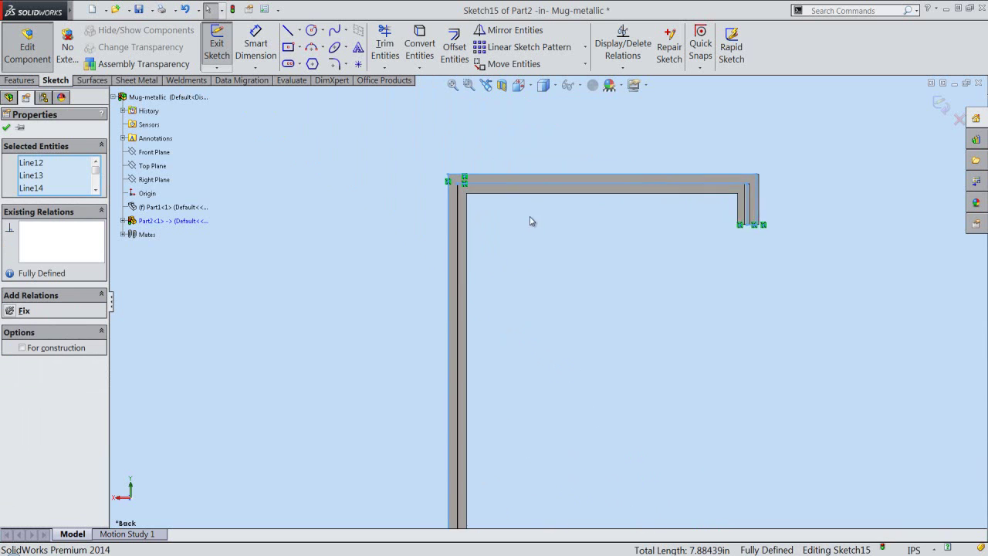
{"action": "left_click", "coordinate": [536, 186]}
{"action": "key", "text": "Delete"}
{"action": "key", "text": "ctrl+a"}
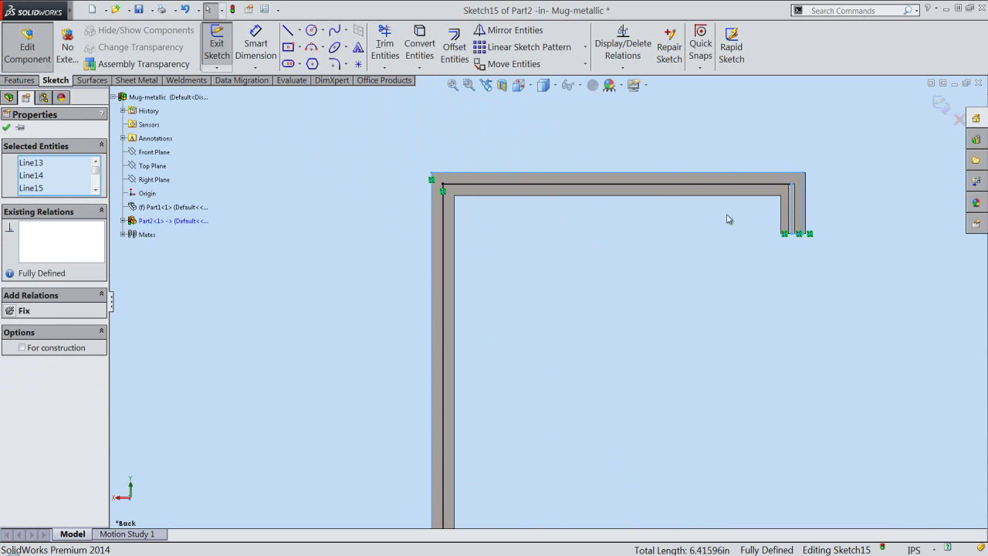
- Convert the remaining selected lines to construction geometry
{"action": "left_click", "coordinate": [792, 216], "text": "ctrl"}
{"action": "left_click", "coordinate": [22, 347]}
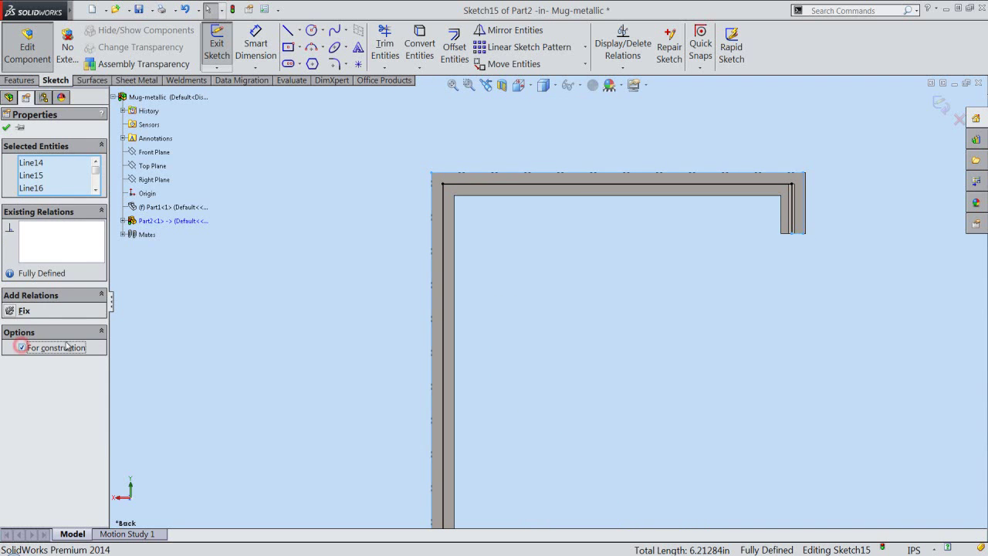
{"action": "left_click", "coordinate": [222, 313]}
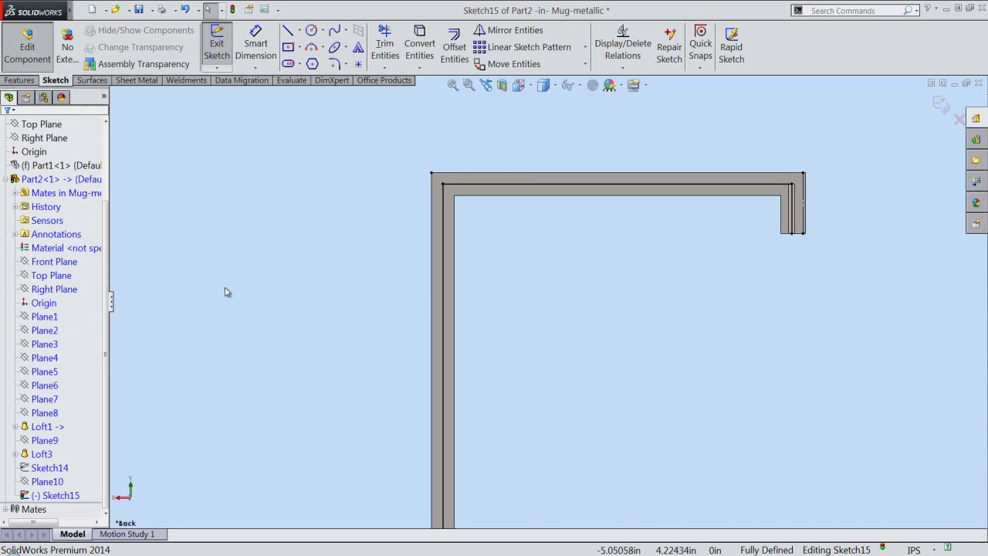
- Offset the right end, top, left vertical and diagonal lines by 0.04688 in
{"action": "left_click", "coordinate": [455, 47]}
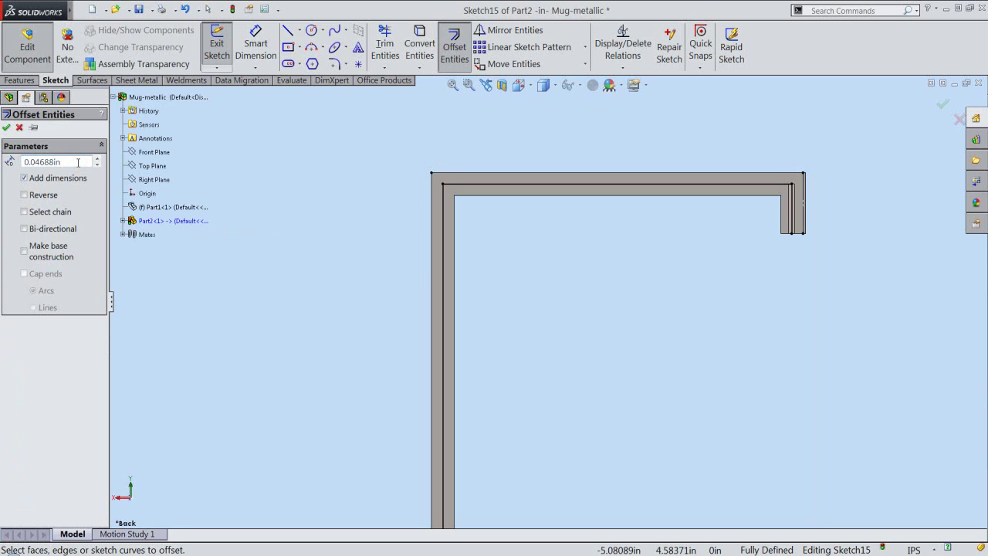
{"action": "left_click", "coordinate": [792, 220]}
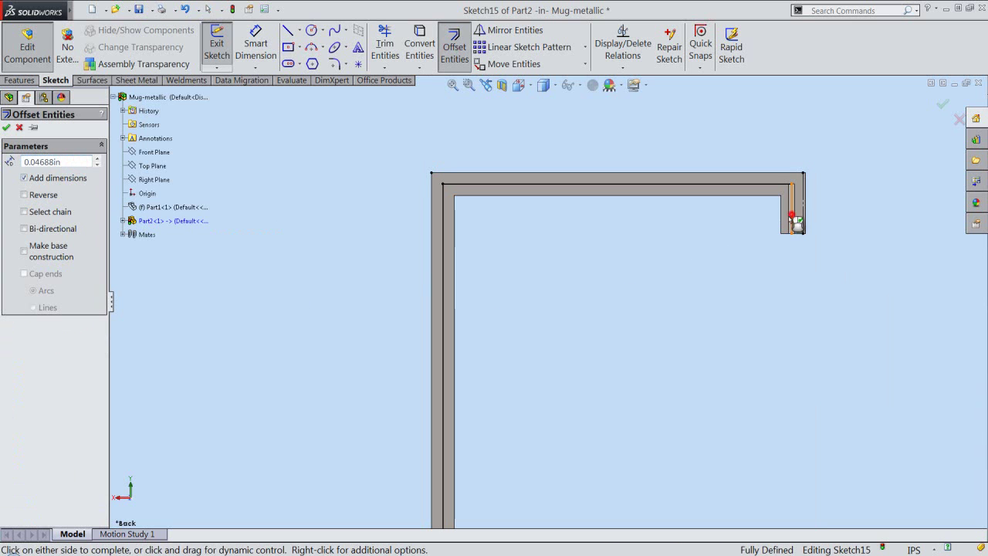
{"action": "left_click", "coordinate": [723, 182]}
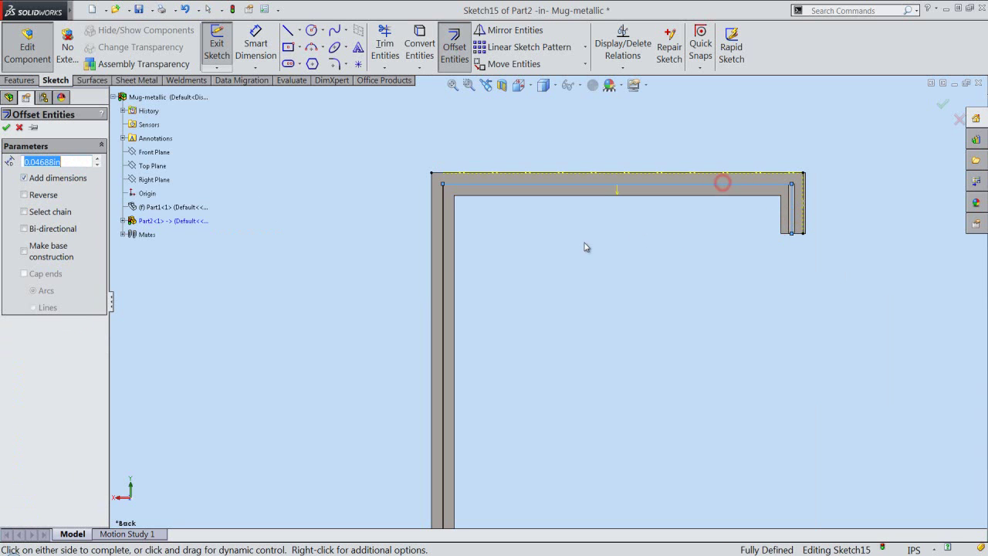
{"action": "left_click", "coordinate": [445, 267]}
{"action": "scroll", "coordinate": [433, 138], "scroll_direction": "up", "scroll_amount": 2}
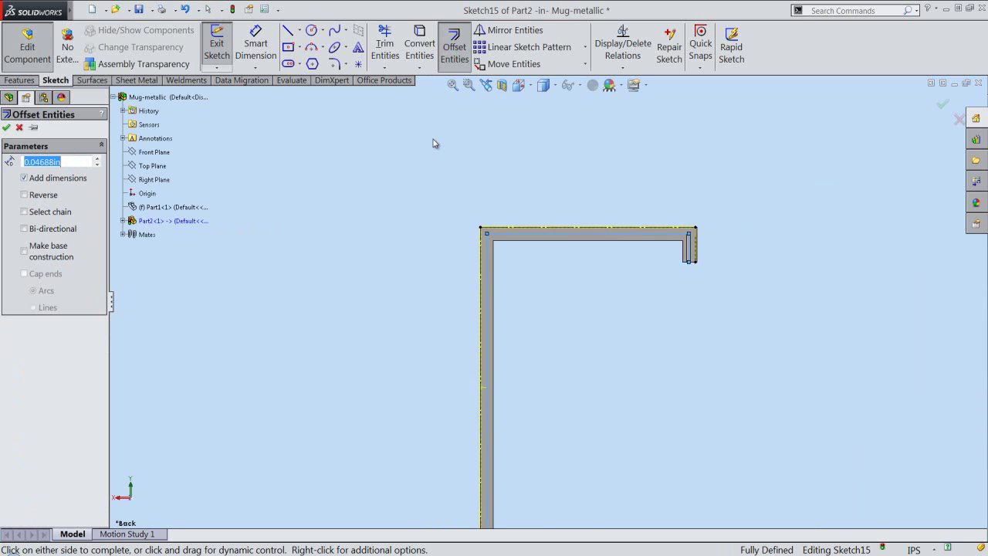
{"action": "scroll", "coordinate": [433, 143], "scroll_direction": "up", "scroll_amount": 2}
{"action": "scroll", "coordinate": [613, 449], "scroll_direction": "down", "scroll_amount": 1}
{"action": "scroll", "coordinate": [610, 478], "scroll_direction": "down", "scroll_amount": 3}
{"action": "left_click", "coordinate": [568, 432]}
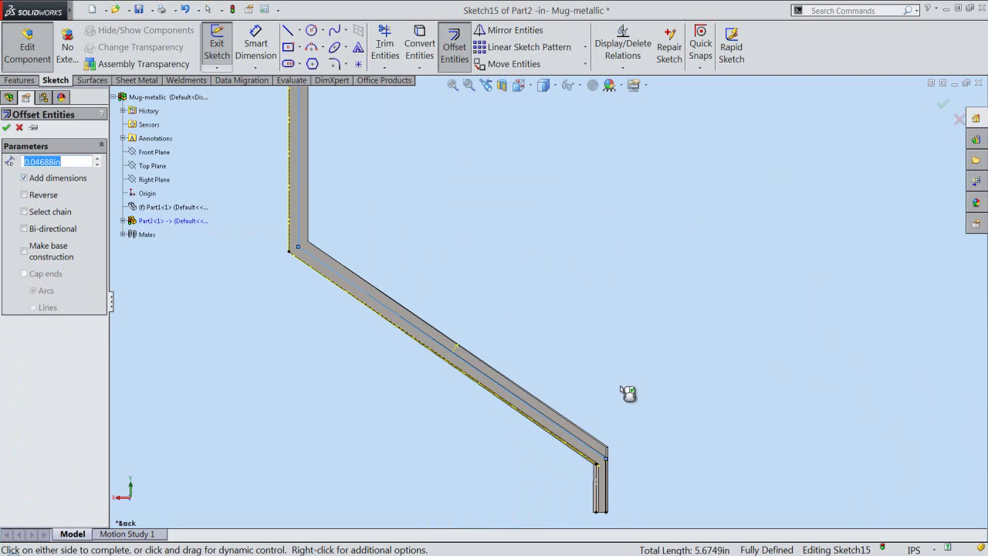
{"action": "left_click", "coordinate": [562, 271]}
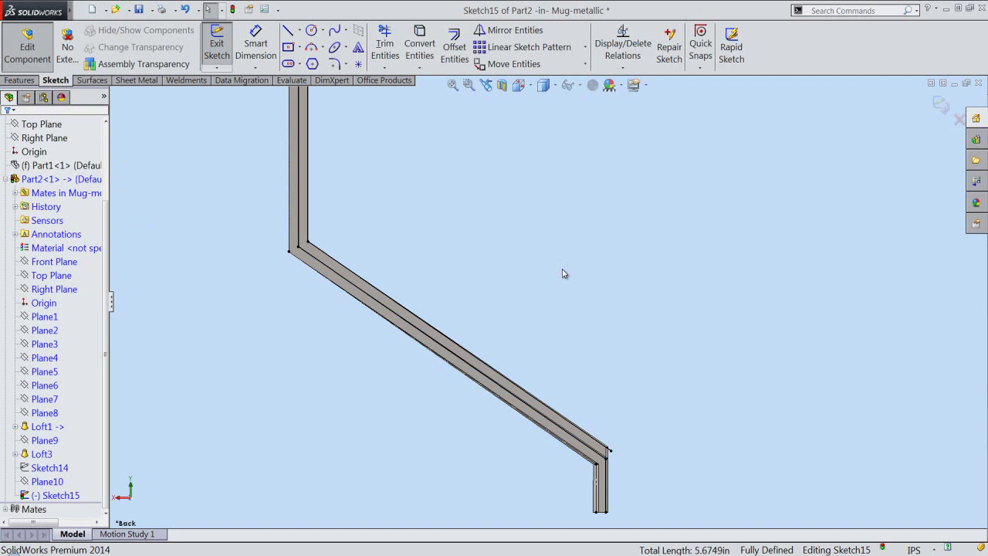
- Draw a short vertical line at the corner vertex, then trim the excess segments at the beam corner
{"action": "right_click", "coordinate": [563, 272]}
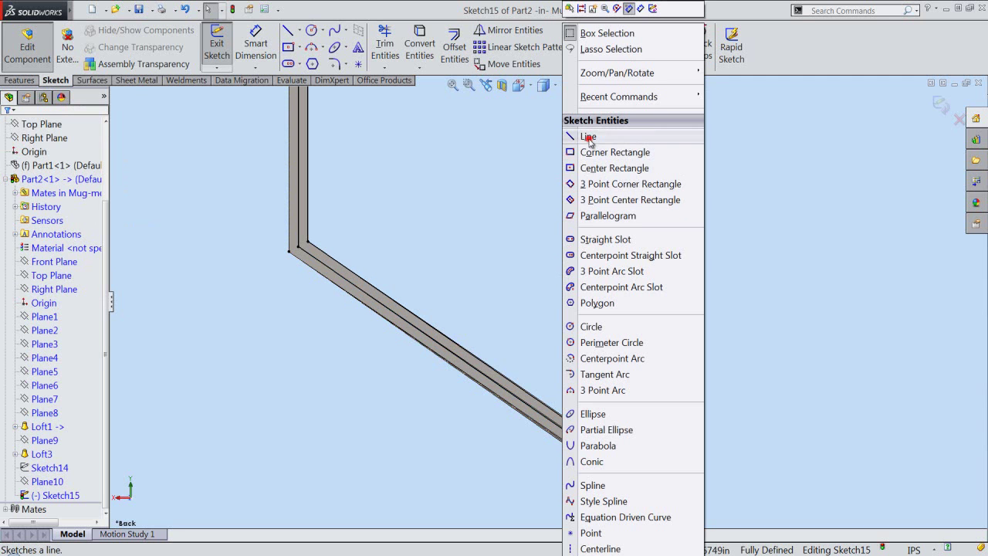
{"action": "left_click", "coordinate": [589, 137]}
{"action": "scroll", "coordinate": [613, 449], "scroll_direction": "down", "scroll_amount": 2}
{"action": "scroll", "coordinate": [624, 469], "scroll_direction": "down", "scroll_amount": 2}
{"action": "scroll", "coordinate": [620, 469], "scroll_direction": "down", "scroll_amount": 2}
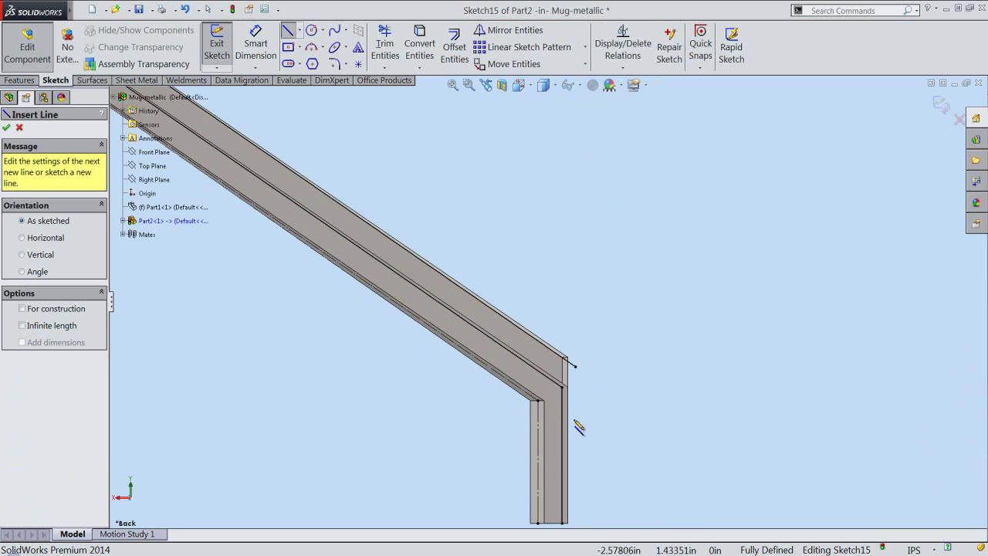
{"action": "left_click", "coordinate": [562, 388]}
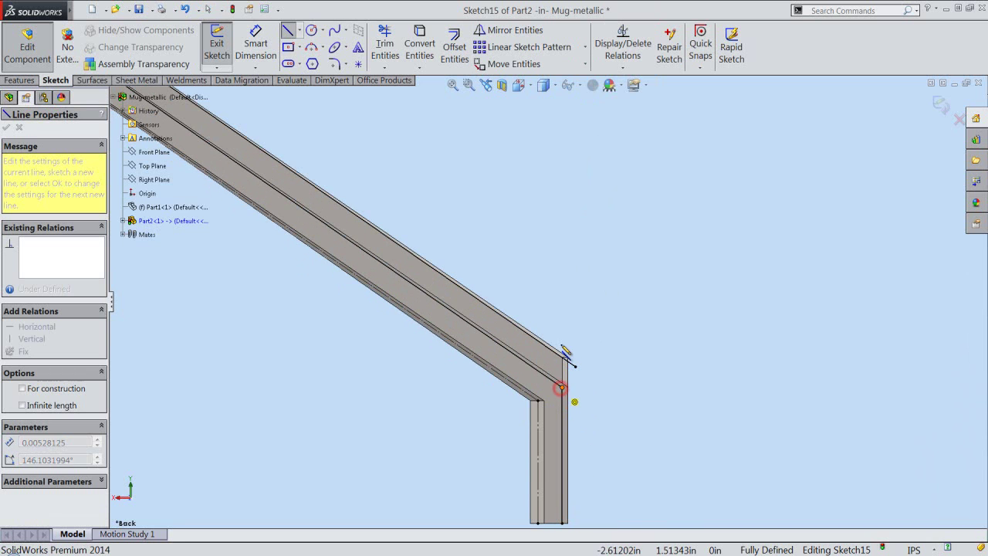
{"action": "left_click", "coordinate": [562, 318]}
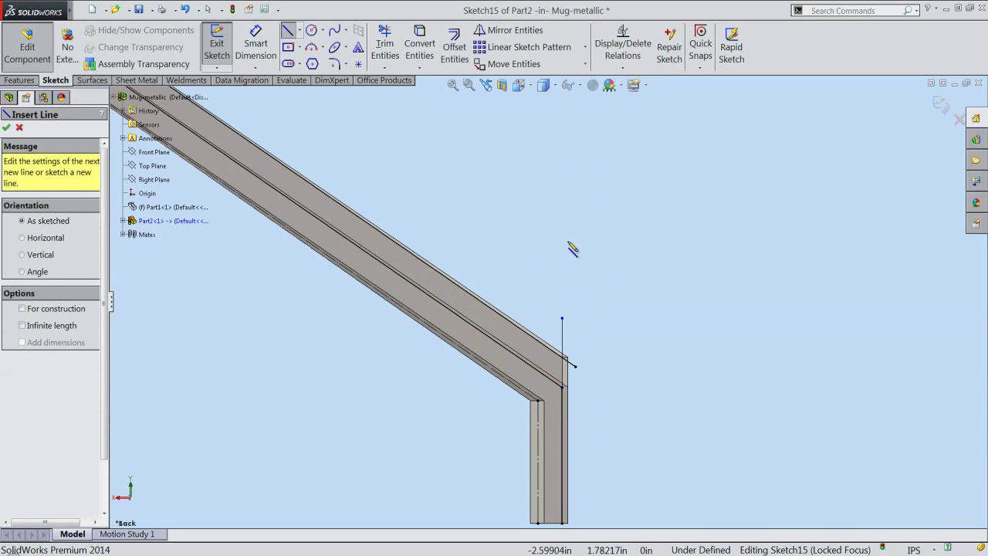
{"action": "right_click", "coordinate": [580, 232]}
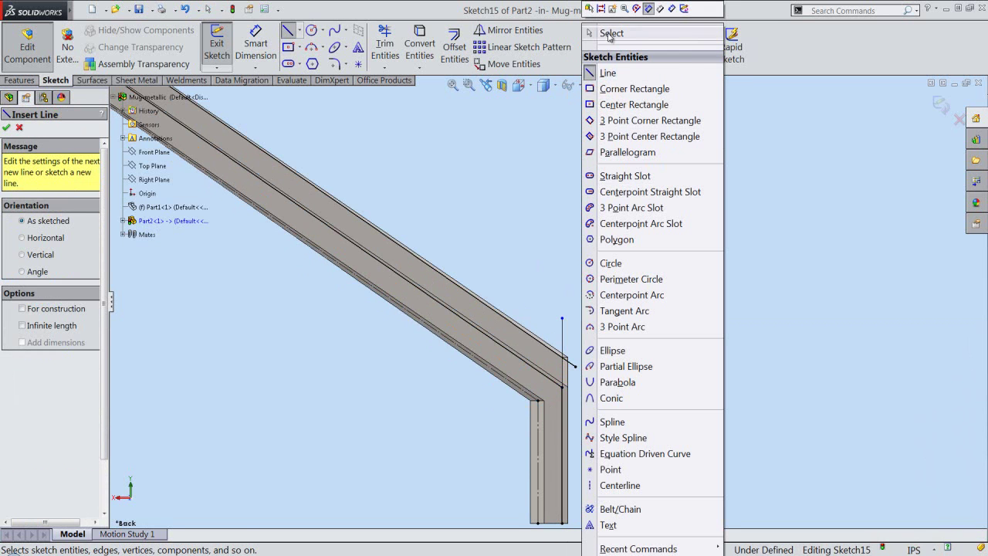
{"action": "left_click", "coordinate": [610, 33]}
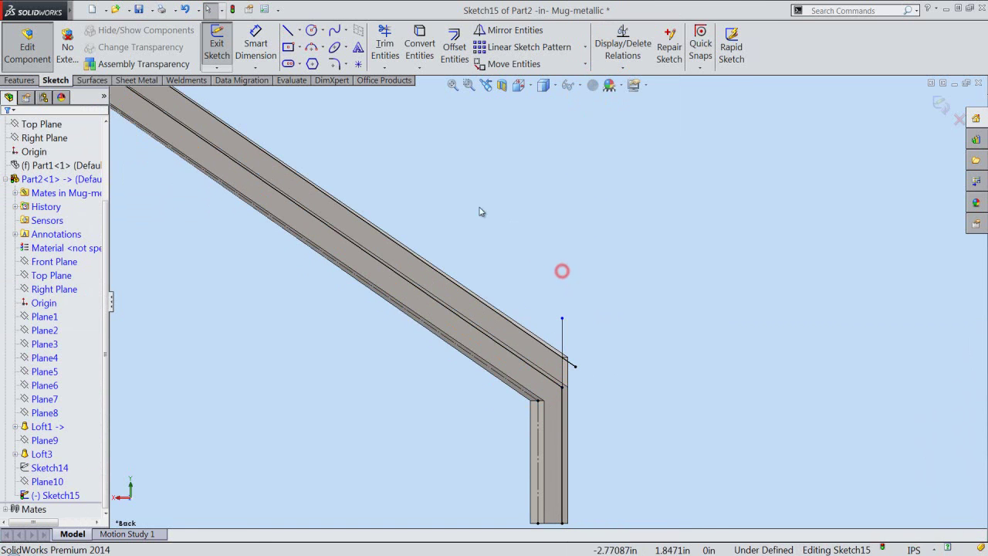
{"action": "left_click", "coordinate": [384, 44]}
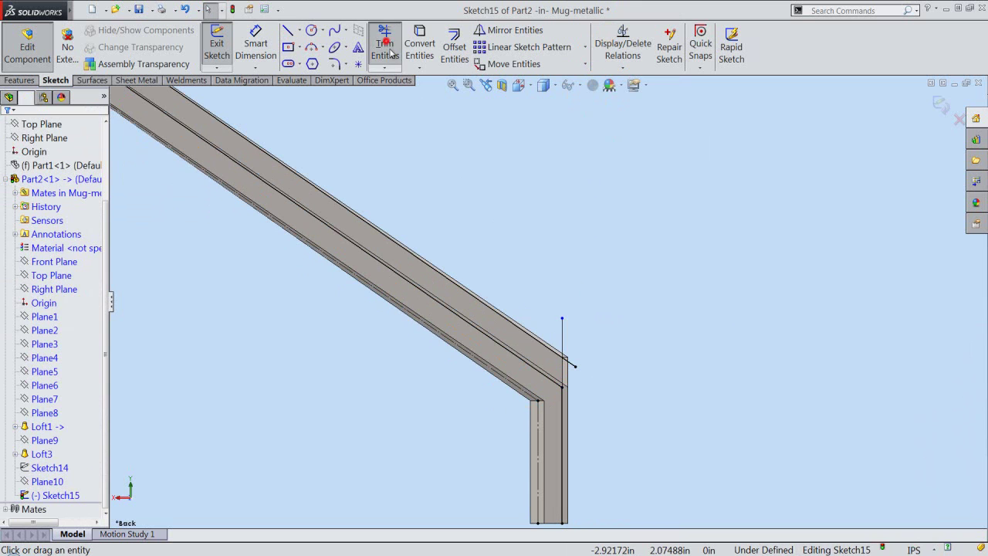
{"action": "left_click", "coordinate": [562, 332]}
{"action": "left_click", "coordinate": [572, 364]}
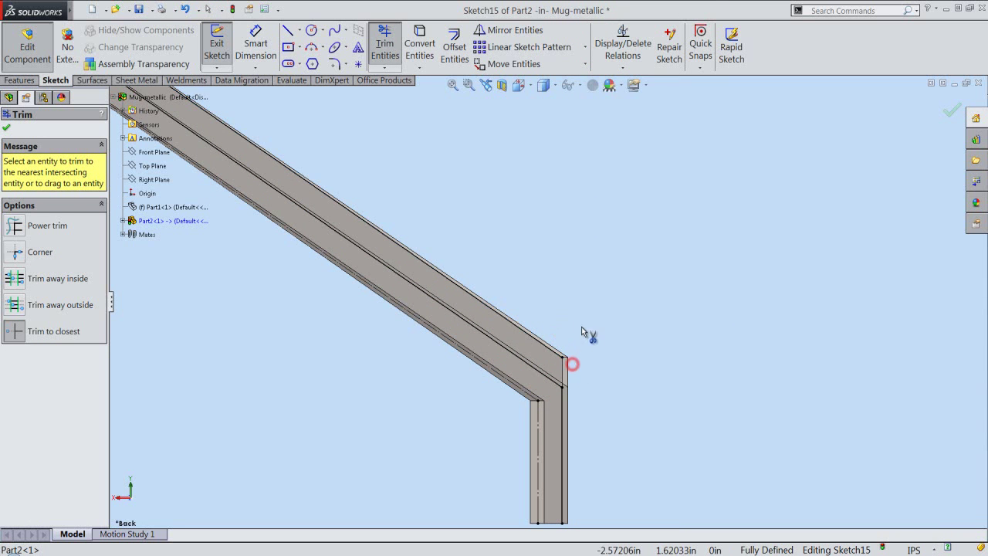
- Draw a short horizontal line closing the bottom of the beam profile
{"action": "right_click", "coordinate": [583, 325]}
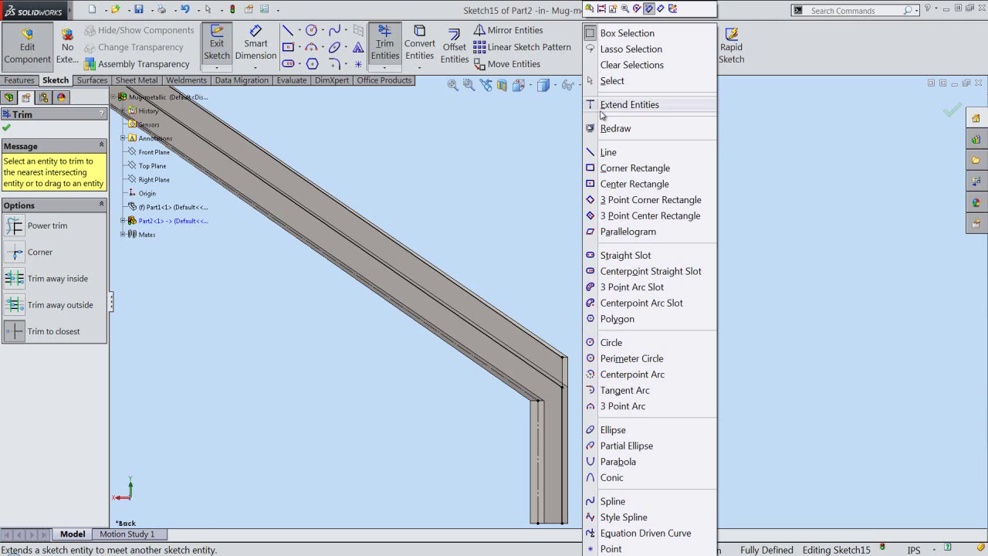
{"action": "left_click", "coordinate": [607, 152]}
{"action": "key", "text": "z"}
{"action": "key", "text": "z"}
{"action": "key", "text": "z"}
{"action": "key", "text": "z"}
{"action": "key", "text": "z"}
{"action": "key", "text": "z"}
{"action": "key", "text": "z"}
{"action": "key", "text": "z"}
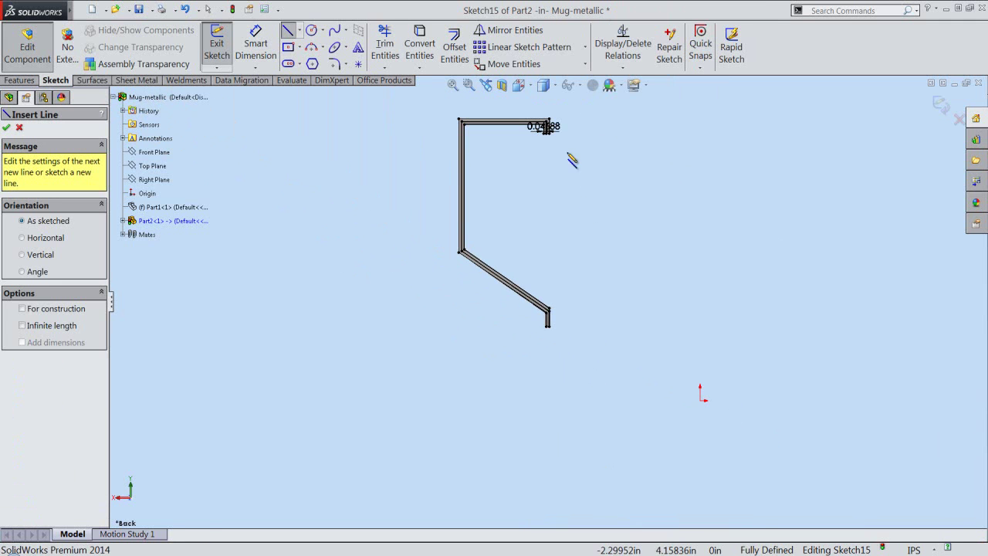
{"action": "scroll", "coordinate": [572, 160], "scroll_direction": "down", "scroll_amount": 1}
{"action": "scroll", "coordinate": [541, 144], "scroll_direction": "down", "scroll_amount": 2}
{"action": "scroll", "coordinate": [536, 170], "scroll_direction": "down", "scroll_amount": 2}
{"action": "scroll", "coordinate": [551, 203], "scroll_direction": "down", "scroll_amount": 2}
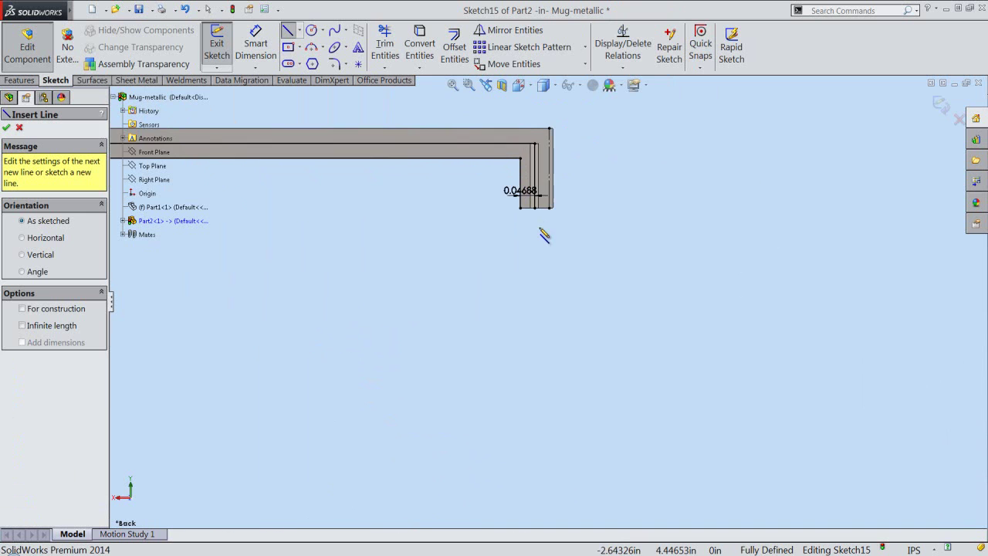
{"action": "scroll", "coordinate": [544, 235], "scroll_direction": "down", "scroll_amount": 2}
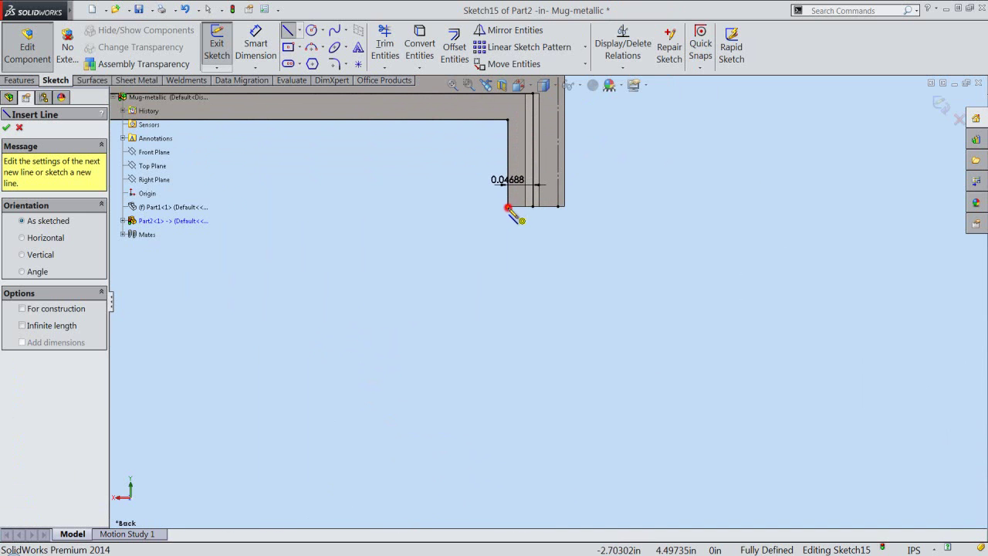
{"action": "left_click", "coordinate": [508, 207]}
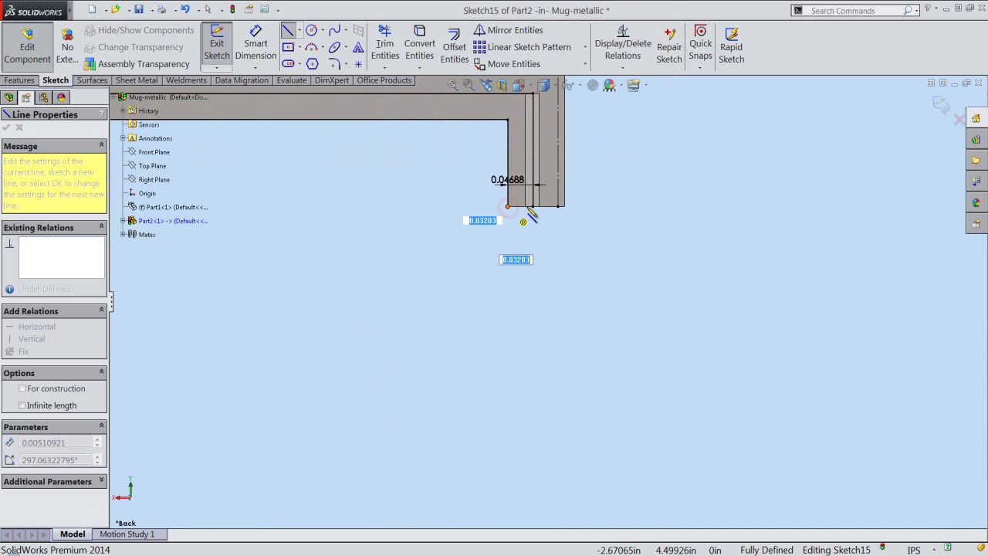
{"action": "right_click", "coordinate": [552, 262]}
{"action": "left_click", "coordinate": [591, 47]}
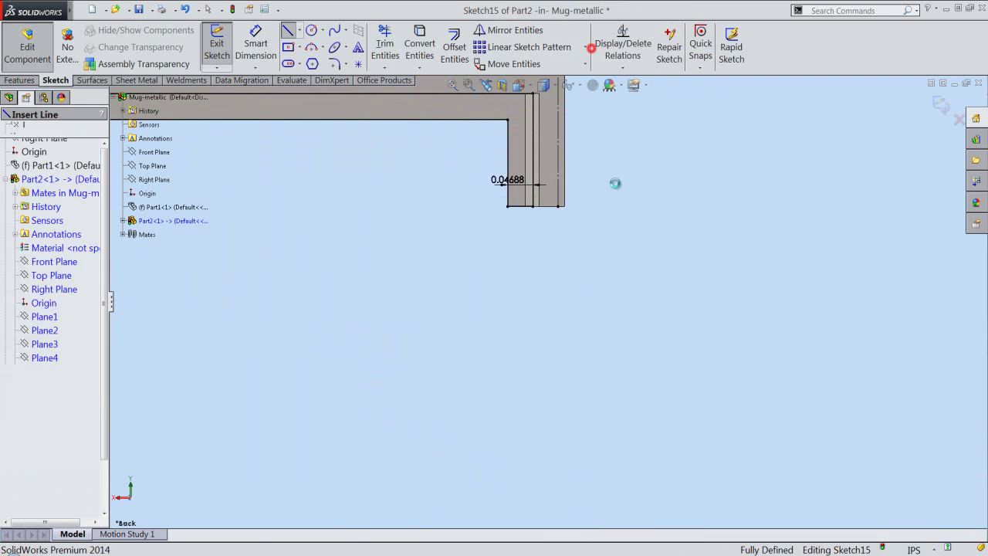
- Inspect the profile's vertical edge and bend lines to confirm the sketch is fully defined
{"action": "scroll", "coordinate": [623, 200], "scroll_direction": "up", "scroll_amount": 3}
{"action": "scroll", "coordinate": [625, 205], "scroll_direction": "up", "scroll_amount": 2}
{"action": "scroll", "coordinate": [560, 434], "scroll_direction": "up", "scroll_amount": 3}
{"action": "scroll", "coordinate": [558, 437], "scroll_direction": "up", "scroll_amount": 1}
{"action": "scroll", "coordinate": [554, 434], "scroll_direction": "down", "scroll_amount": 2}
{"action": "scroll", "coordinate": [538, 382], "scroll_direction": "down", "scroll_amount": 3}
{"action": "scroll", "coordinate": [538, 382], "scroll_direction": "down", "scroll_amount": 2}
{"action": "scroll", "coordinate": [586, 384], "scroll_direction": "down", "scroll_amount": 2}
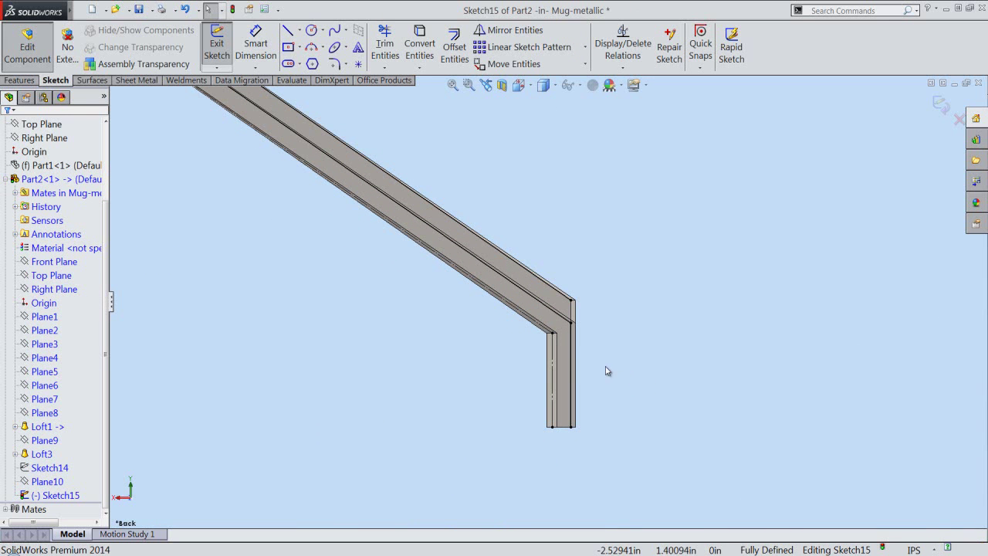
{"action": "left_click", "coordinate": [572, 358]}
{"action": "left_click", "coordinate": [610, 326]}
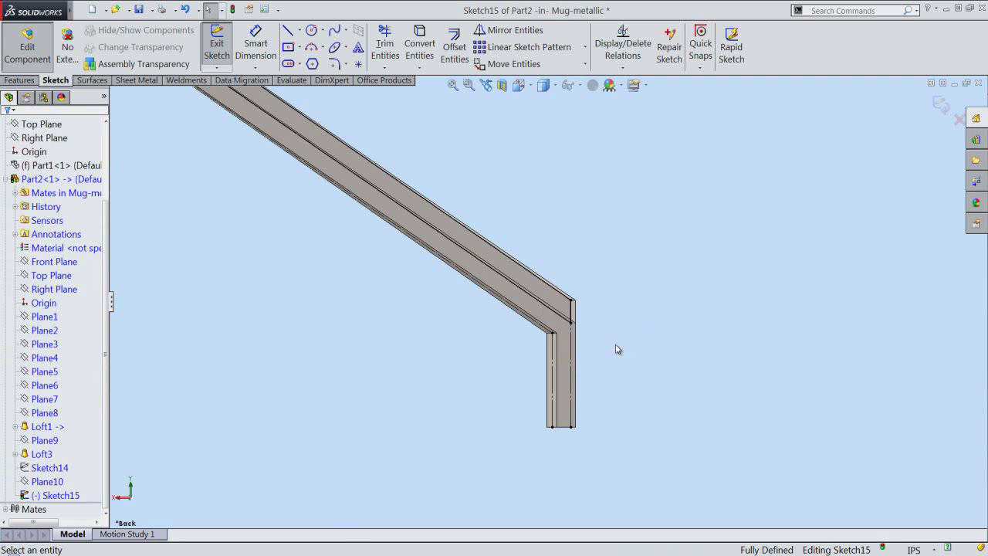
{"action": "left_click", "coordinate": [571, 315]}
{"action": "left_click", "coordinate": [609, 338]}
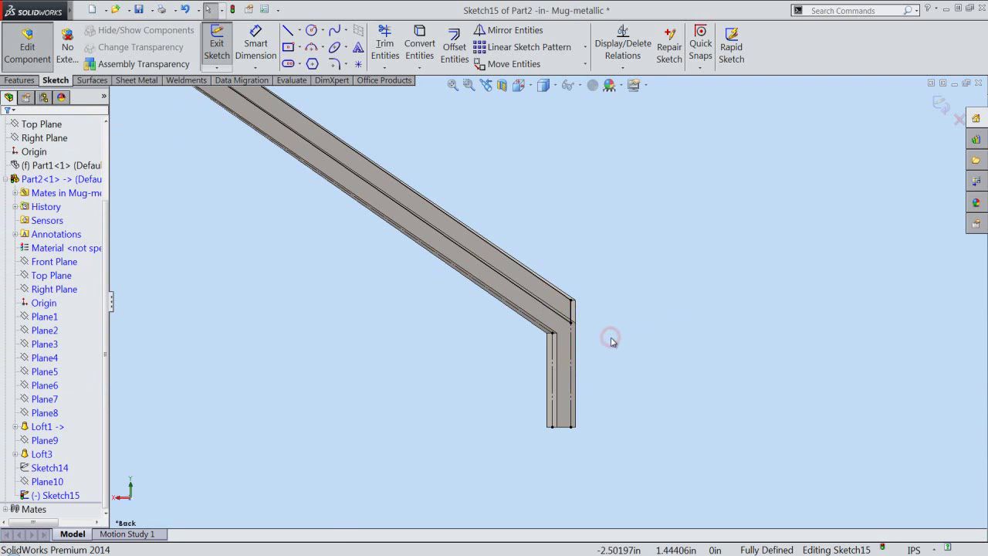
- Exit Sketch15 and snap the view to a standard orientation
{"action": "left_click", "coordinate": [938, 106]}
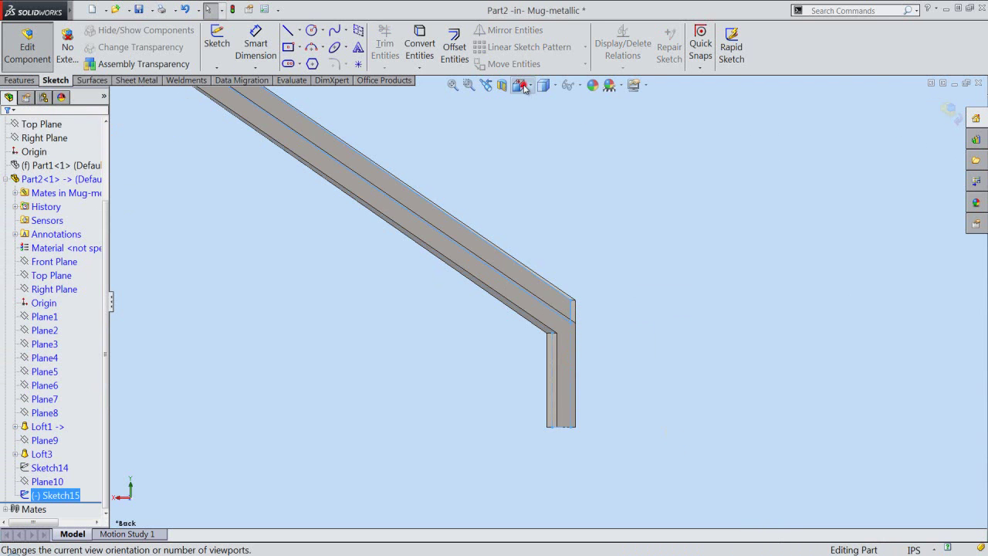
{"action": "left_click", "coordinate": [523, 87]}
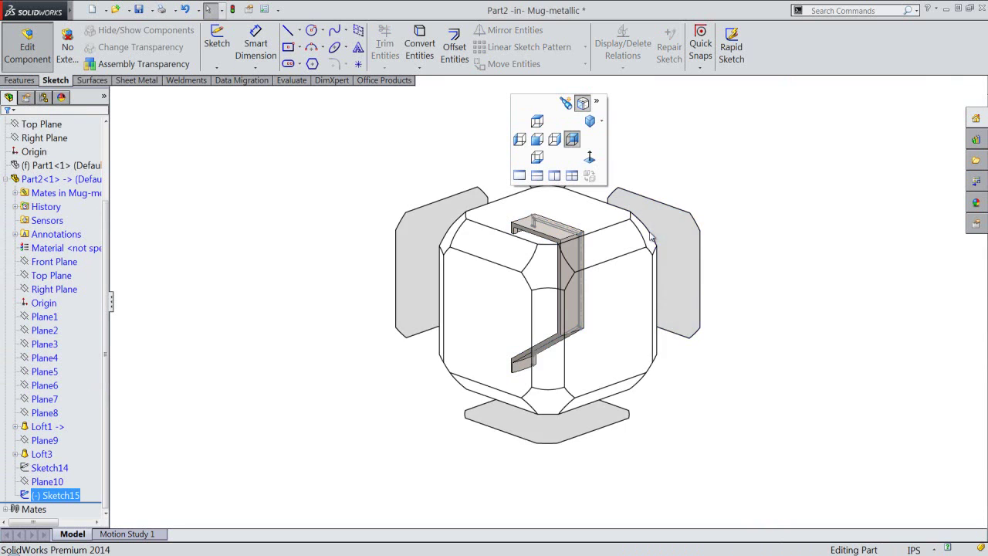
{"action": "left_click", "coordinate": [647, 236]}
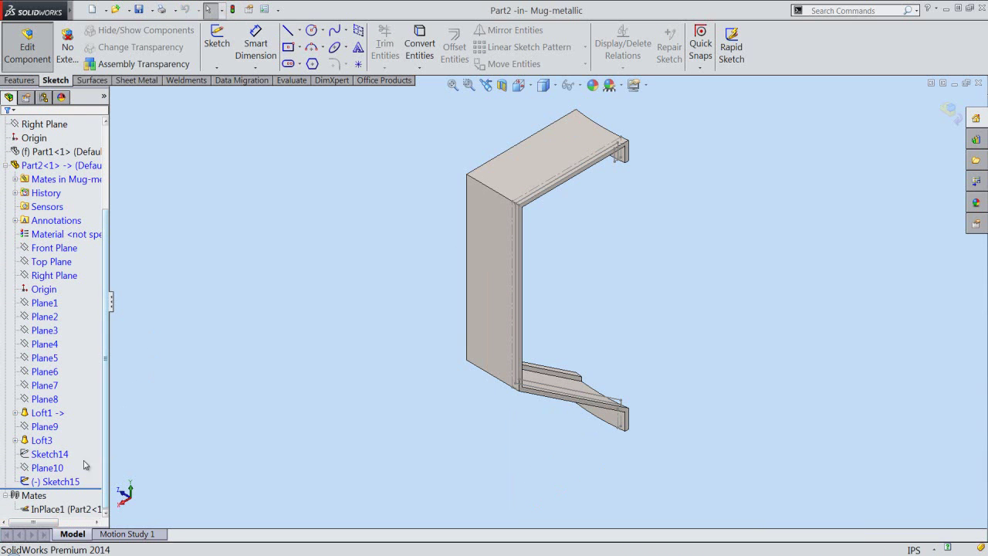
- Make Sketch14 visible on the handle part
{"action": "left_click", "coordinate": [60, 455]}
{"action": "left_click", "coordinate": [58, 437]}
{"action": "left_click", "coordinate": [297, 400]}
{"action": "scroll", "coordinate": [624, 156], "scroll_direction": "down", "scroll_amount": 2}
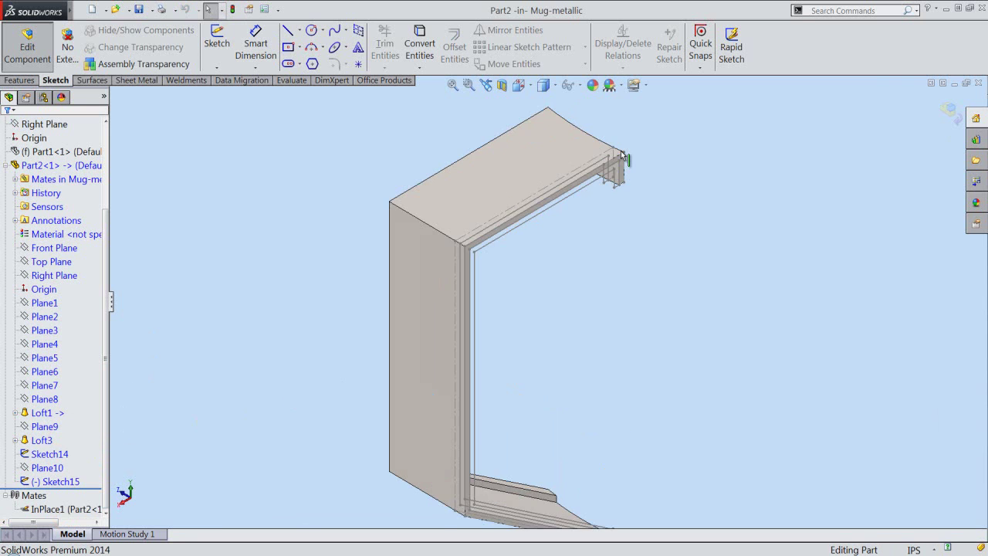
{"action": "scroll", "coordinate": [624, 157], "scroll_direction": "down", "scroll_amount": 3}
{"action": "scroll", "coordinate": [624, 156], "scroll_direction": "down", "scroll_amount": 1}
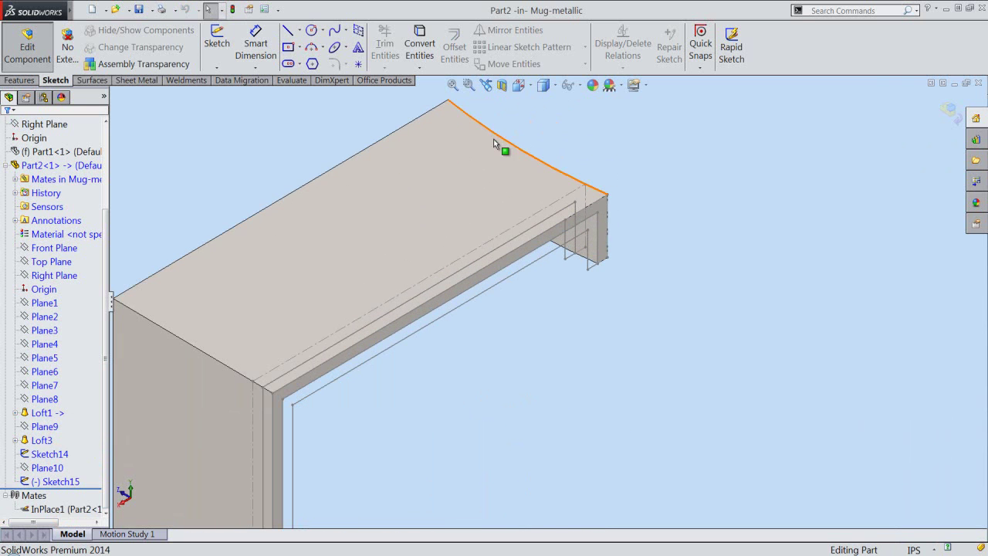
{"action": "left_click", "coordinate": [20, 81]}
- Start a lofted boss with Sketch14 and Sketch15 as the profiles
{"action": "left_click", "coordinate": [337, 45]}
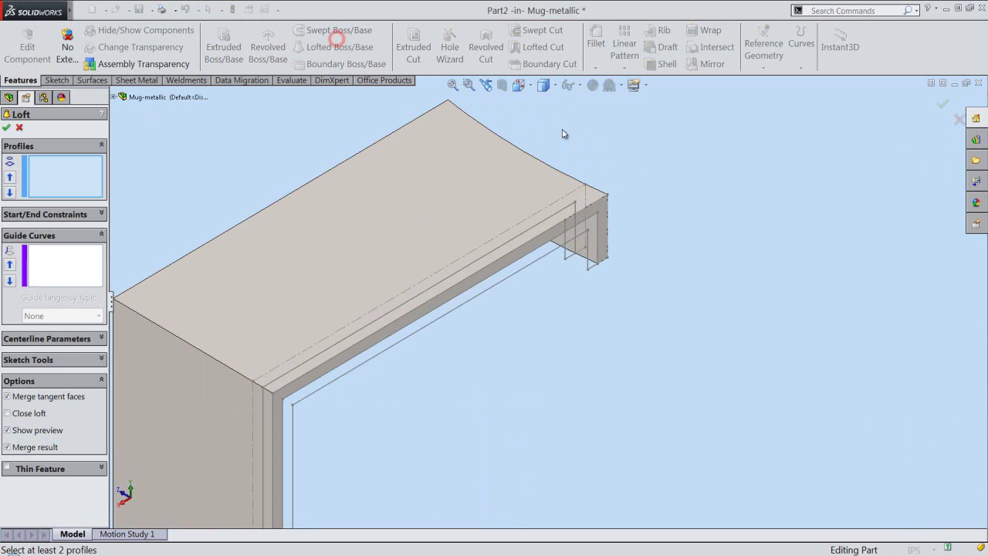
{"action": "scroll", "coordinate": [610, 224], "scroll_direction": "down", "scroll_amount": 2}
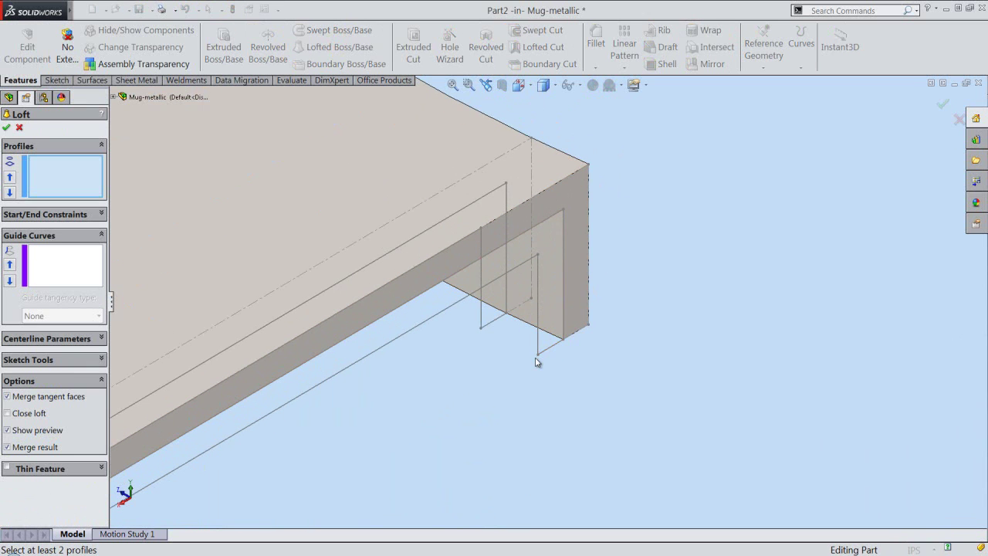
{"action": "left_click", "coordinate": [550, 348]}
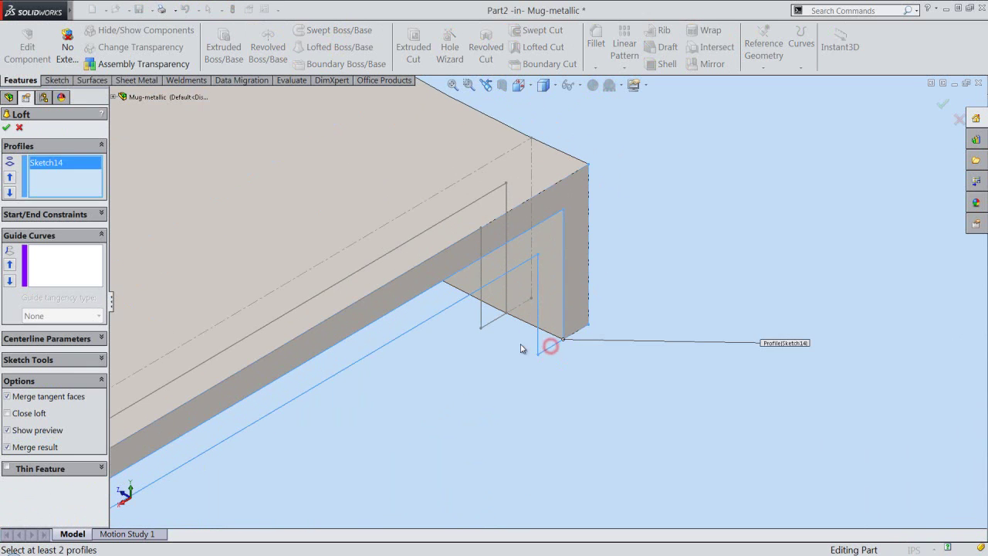
{"action": "left_click", "coordinate": [498, 326]}
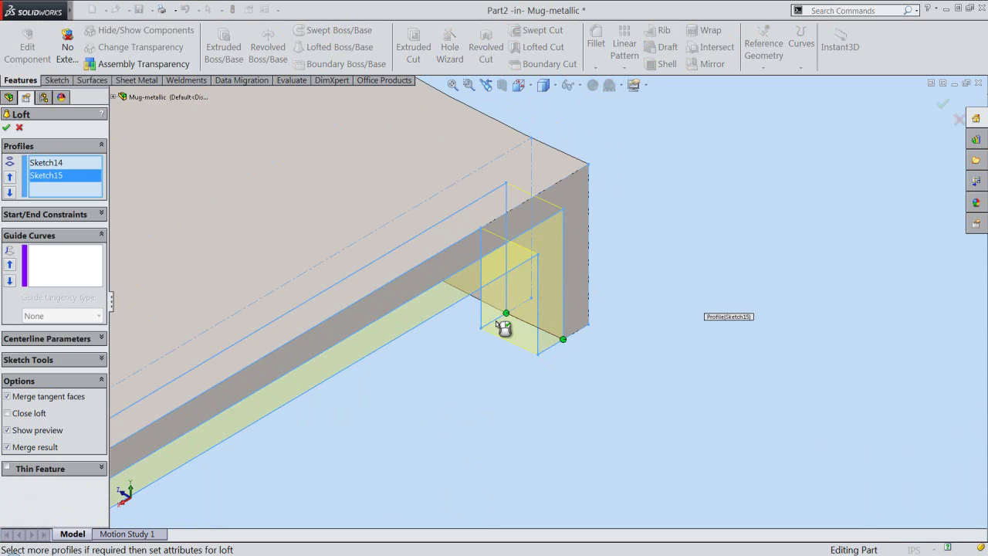
- Add three model edges as guide curves and create Loft4
{"action": "left_click", "coordinate": [56, 254]}
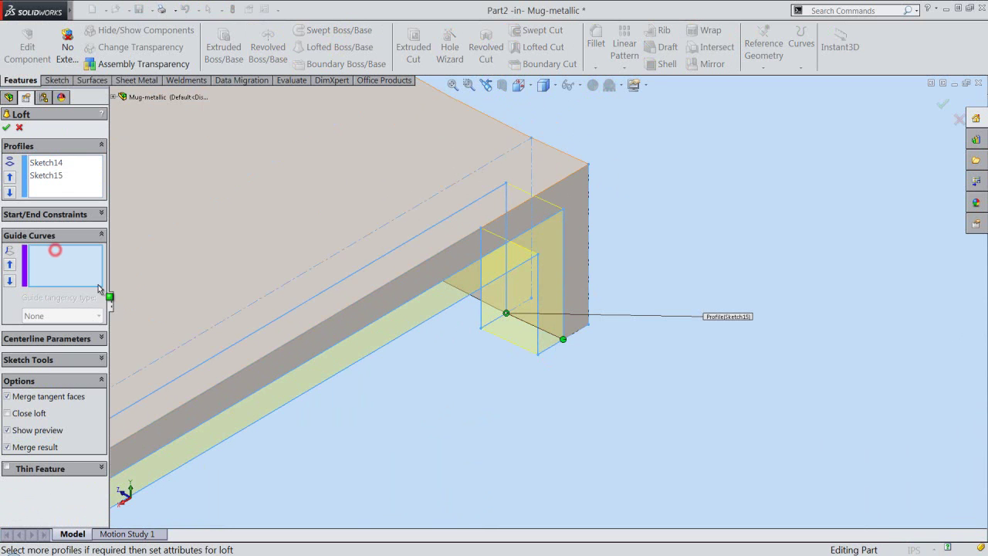
{"action": "mouse_move", "coordinate": [565, 301]}
{"action": "middle_mouse_down"}
{"action": "mouse_move", "coordinate": [574, 216]}
{"action": "mouse_move", "coordinate": [528, 241]}
{"action": "middle_mouse_up"}
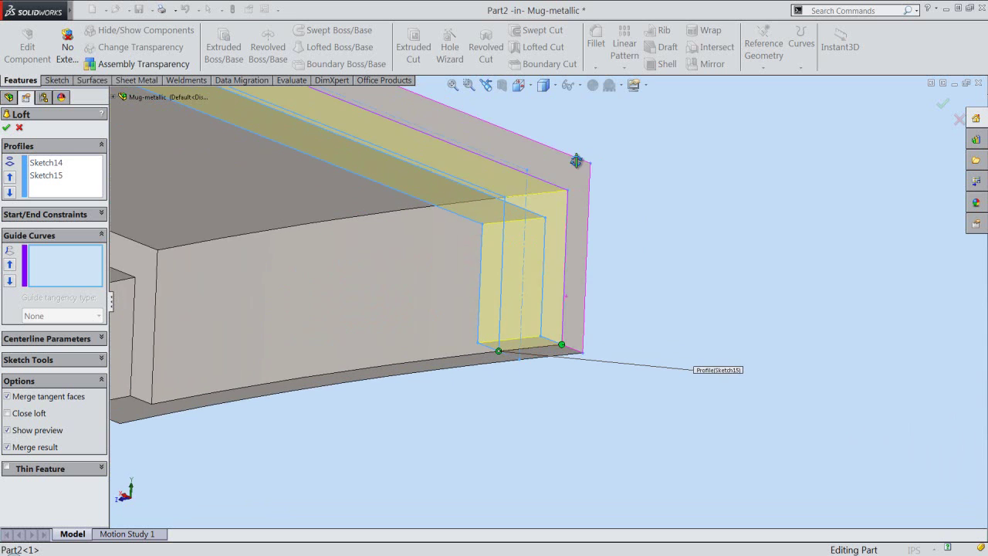
{"action": "left_click", "coordinate": [423, 210]}
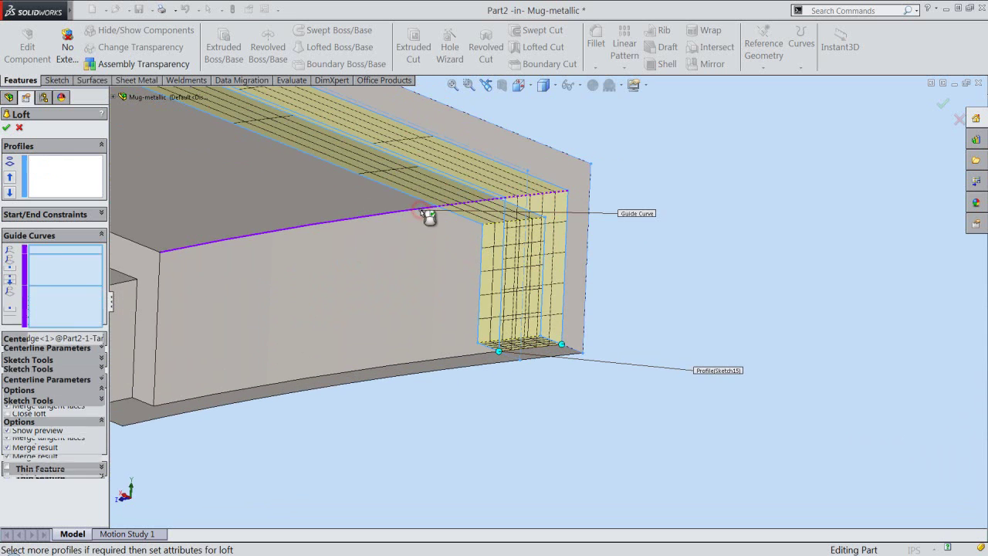
{"action": "left_click", "coordinate": [453, 356]}
{"action": "middle_click_drag", "start_coordinate": [455, 355], "coordinate": [710, 229]}
{"action": "key", "text": "f"}
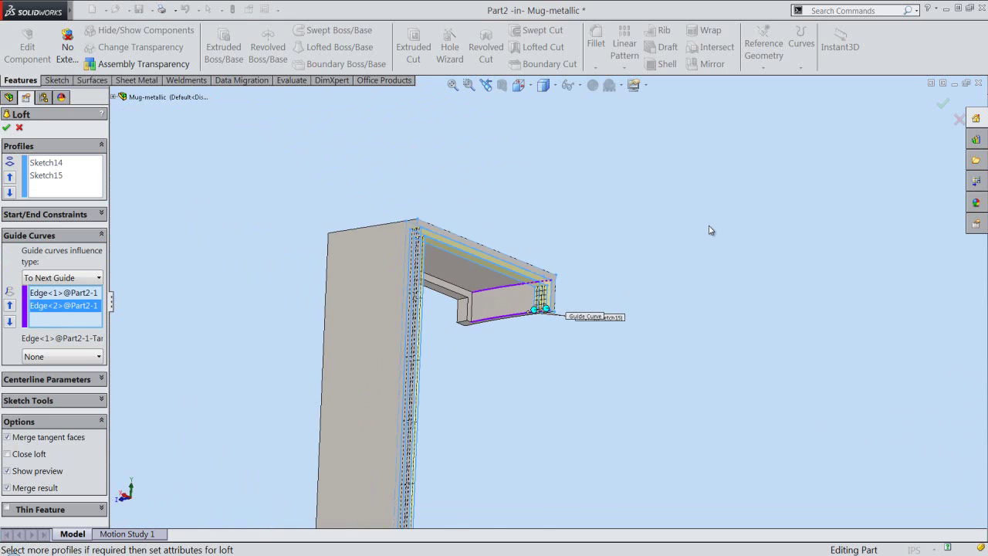
{"action": "mouse_move", "coordinate": [580, 372]}
{"action": "middle_mouse_down"}
{"action": "mouse_move", "coordinate": [514, 450]}
{"action": "mouse_move", "coordinate": [479, 448]}
{"action": "mouse_move", "coordinate": [581, 419]}
{"action": "middle_mouse_up"}
{"action": "scroll", "coordinate": [559, 415], "scroll_direction": "down", "scroll_amount": 3}
{"action": "scroll", "coordinate": [563, 409], "scroll_direction": "down", "scroll_amount": 3}
{"action": "scroll", "coordinate": [571, 397], "scroll_direction": "down", "scroll_amount": 3}
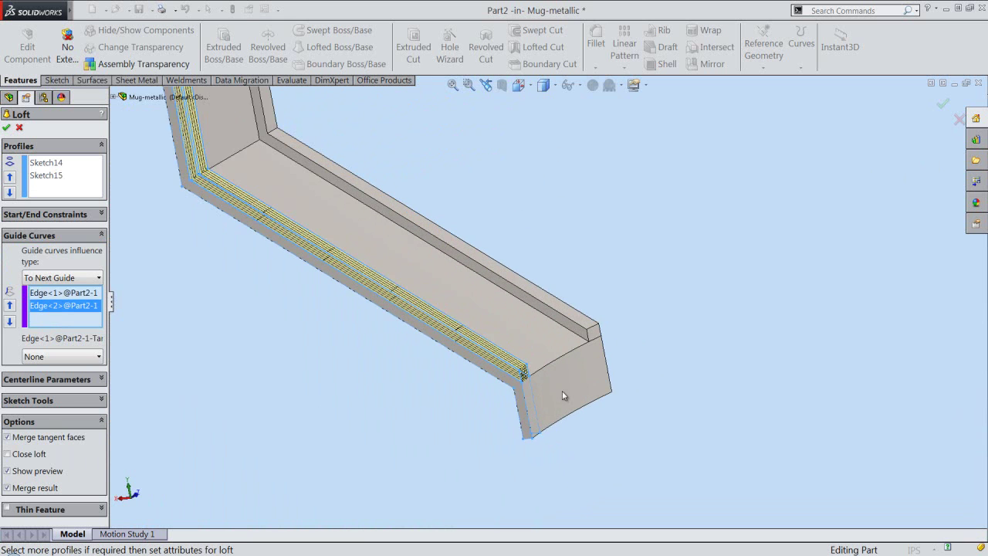
{"action": "scroll", "coordinate": [561, 392], "scroll_direction": "down", "scroll_amount": 3}
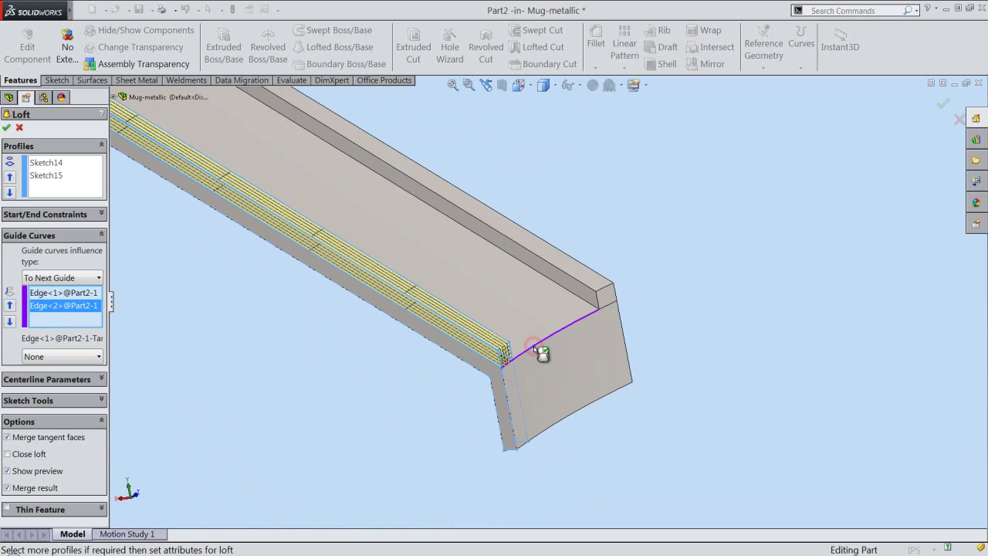
{"action": "left_click", "coordinate": [537, 351]}
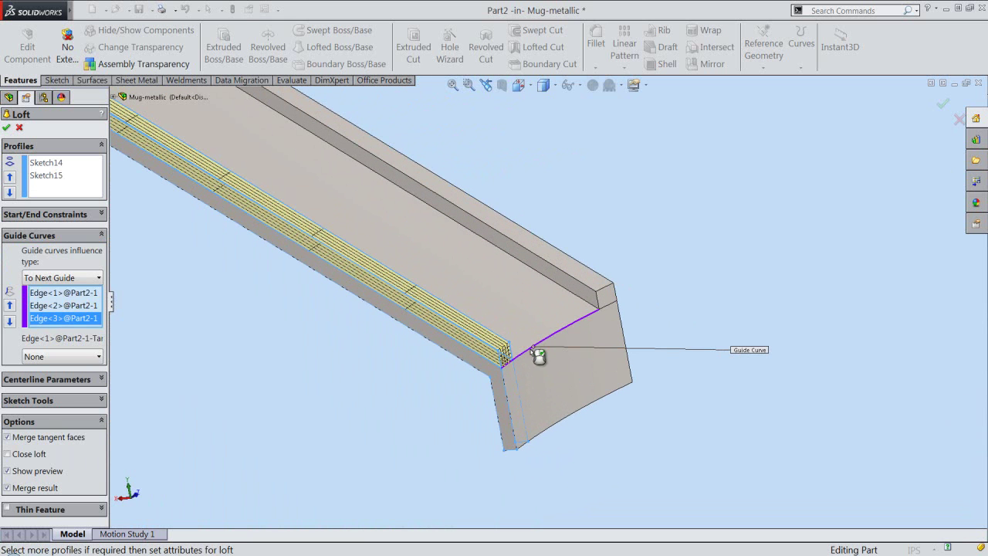
{"action": "left_click", "coordinate": [7, 129]}
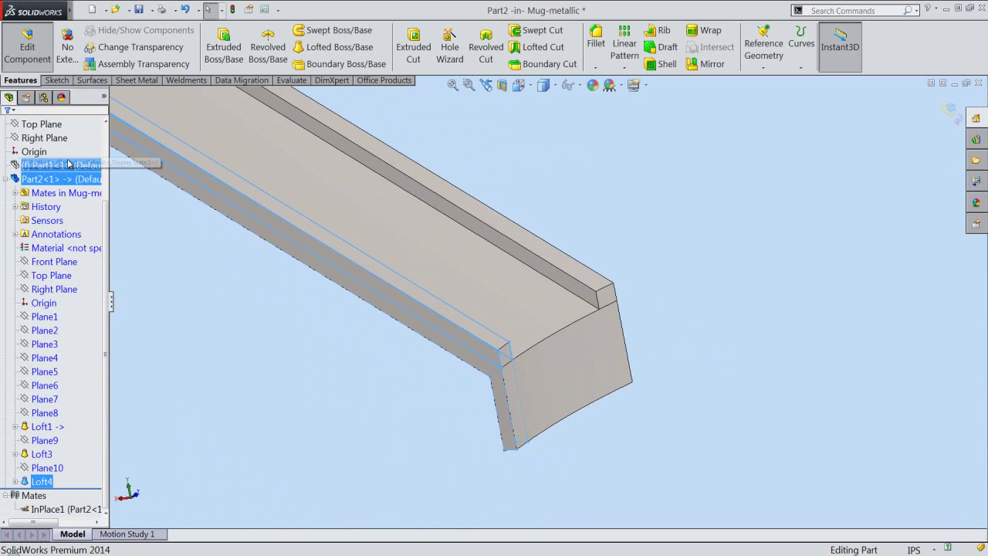
- Hide Sketch14 under Loft4
{"action": "left_click", "coordinate": [248, 380]}
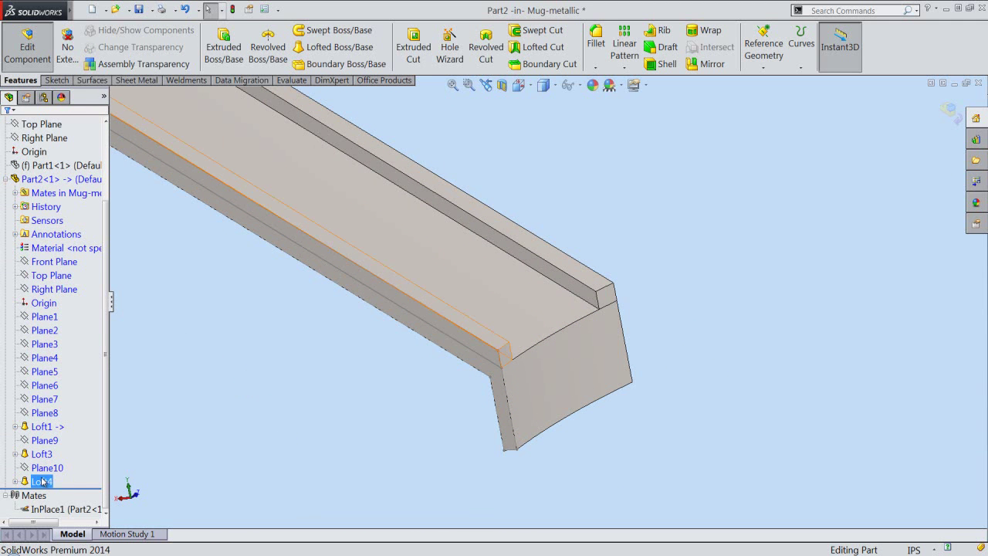
{"action": "left_click", "coordinate": [17, 481]}
{"action": "left_click", "coordinate": [58, 495]}
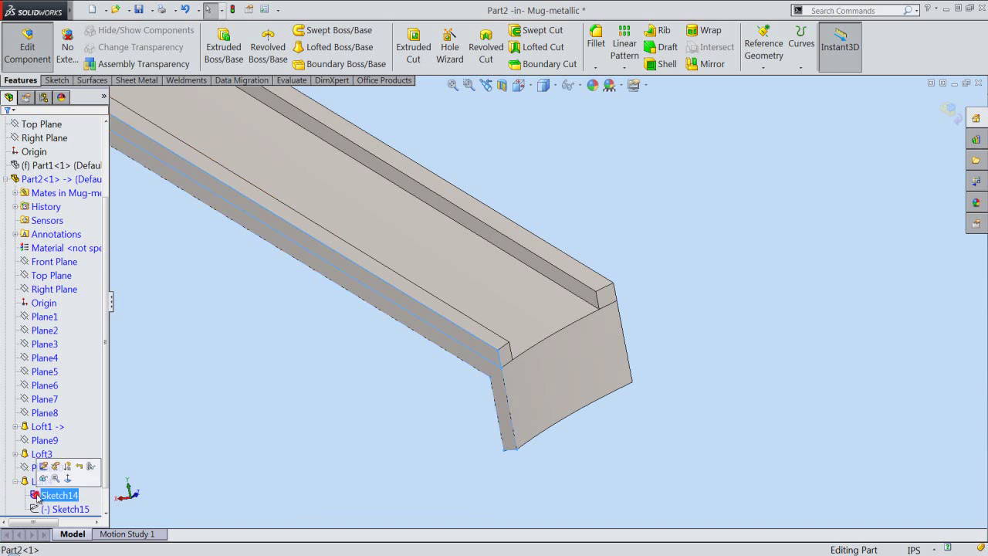
{"action": "left_click", "coordinate": [50, 467]}
- Set the handle to isometric view and save the part
{"action": "left_click", "coordinate": [544, 364]}
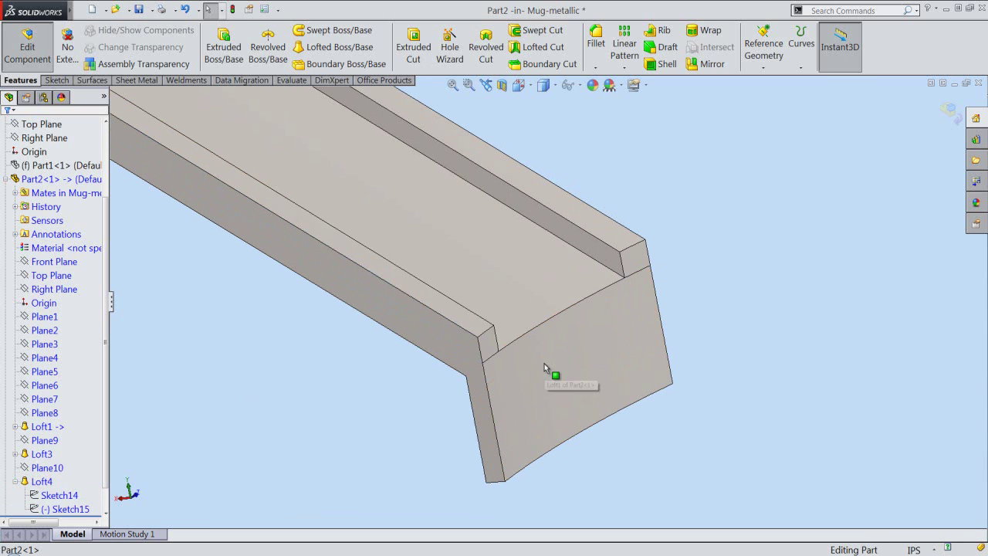
{"action": "key", "text": "ctrl+8"}
{"action": "key", "text": "ctrl+7"}
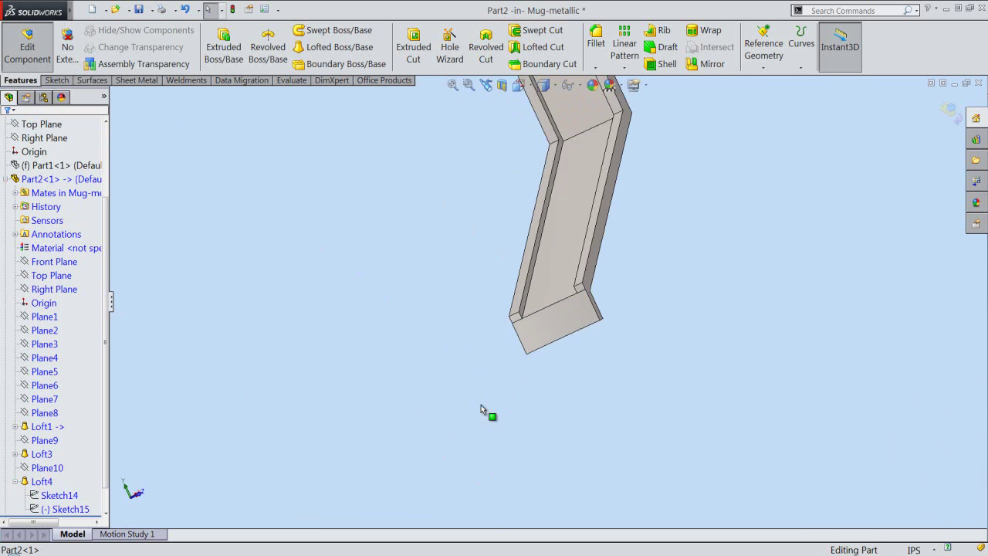
{"action": "scroll", "coordinate": [501, 167], "scroll_direction": "down", "scroll_amount": 5}
{"action": "middle_click_drag", "start_coordinate": [563, 260], "coordinate": [624, 171]}
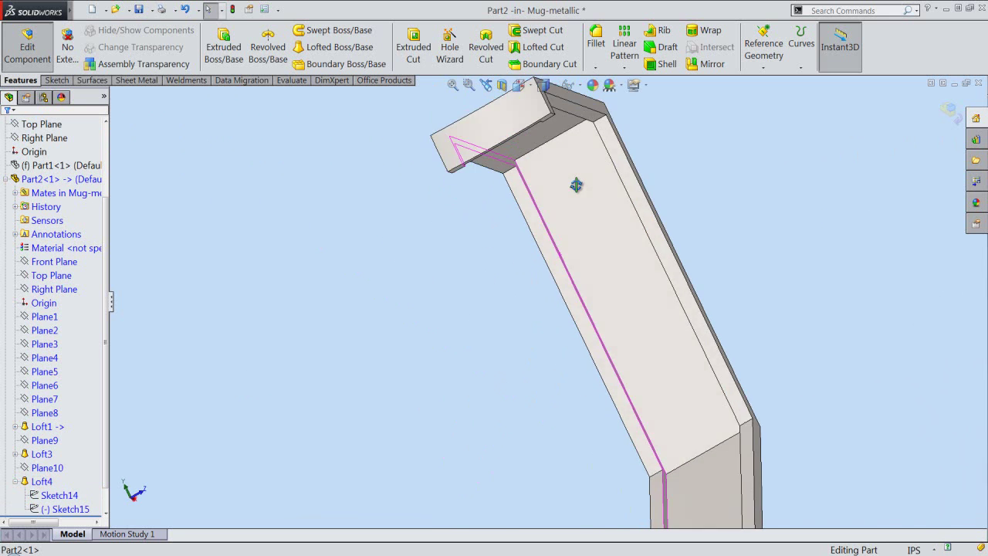
{"action": "left_click", "coordinate": [538, 86]}
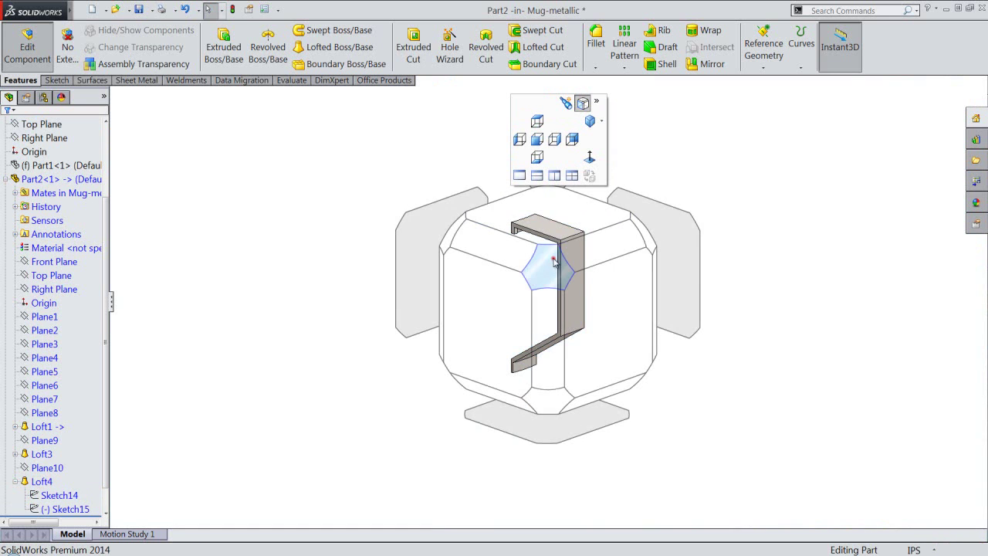
{"action": "left_click", "coordinate": [549, 259]}
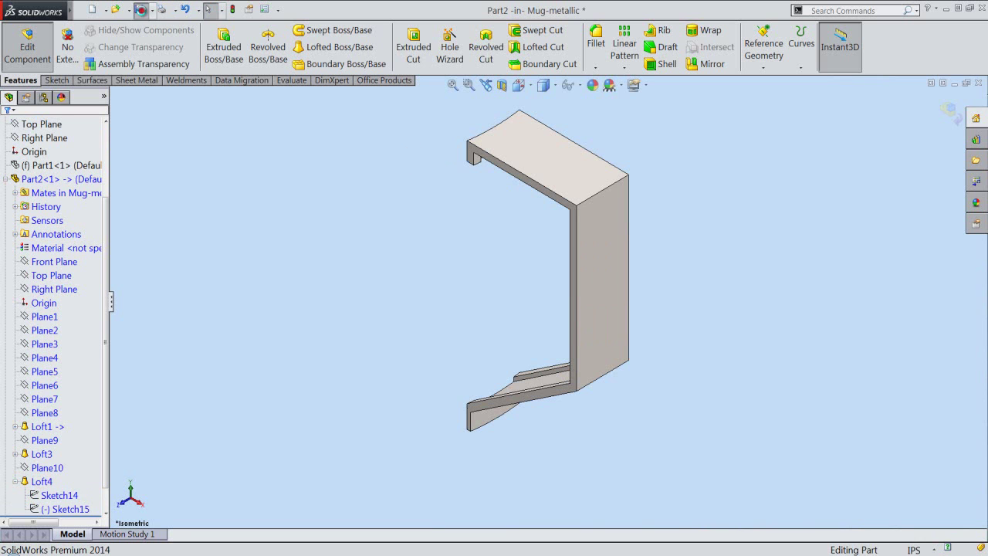
{"action": "left_click", "coordinate": [436, 201]}
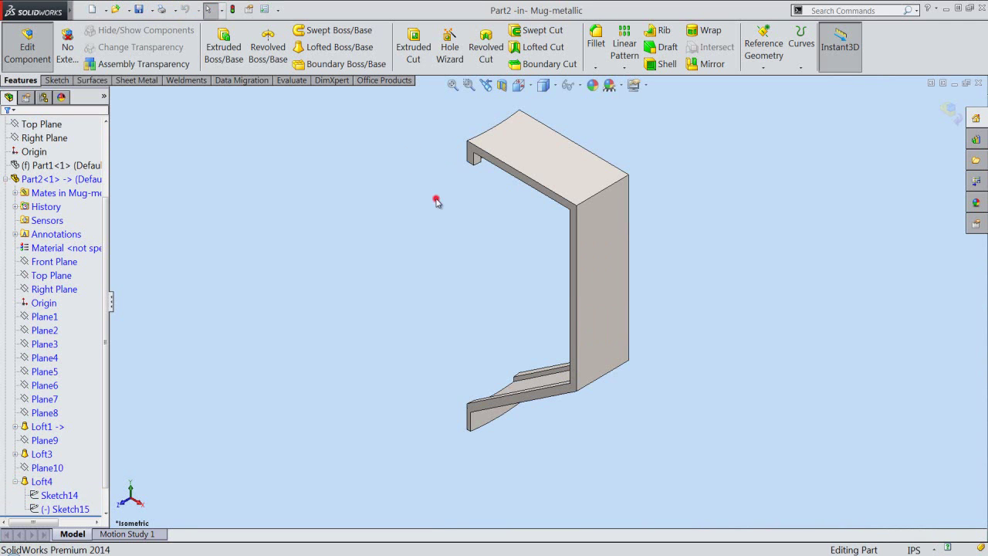
- Start a fillet with a 0.09375 in radius
{"action": "left_click", "coordinate": [595, 42]}
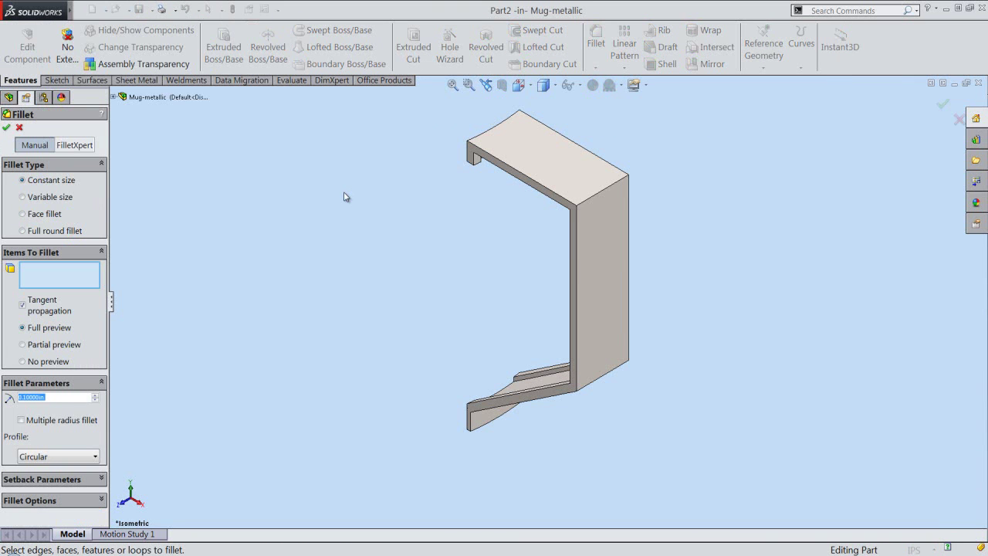
{"action": "left_click", "coordinate": [55, 398]}
{"action": "left_click_drag", "start_coordinate": [23, 399], "coordinate": [11, 405]}
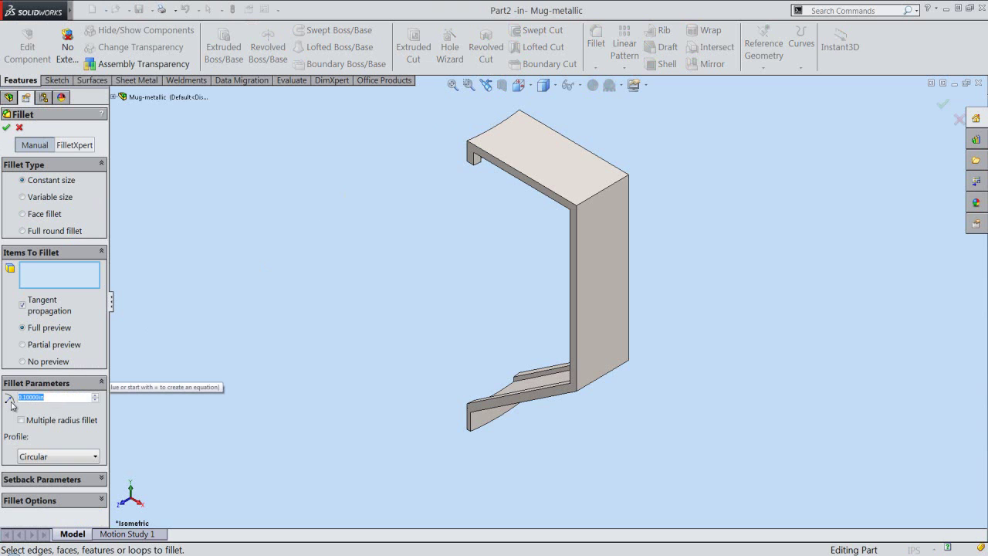
{"action": "type", "text": ".09375"}
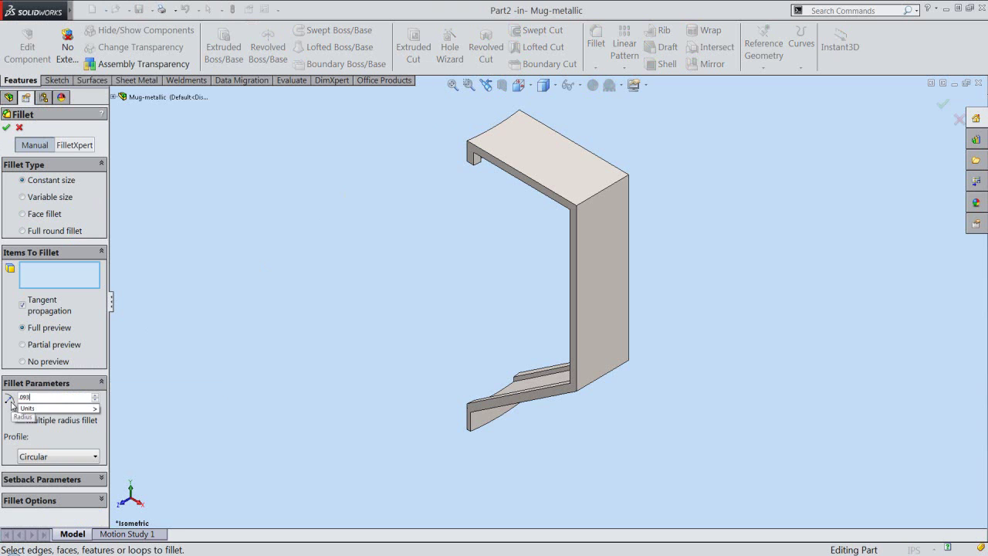
{"action": "key", "text": "Return"}
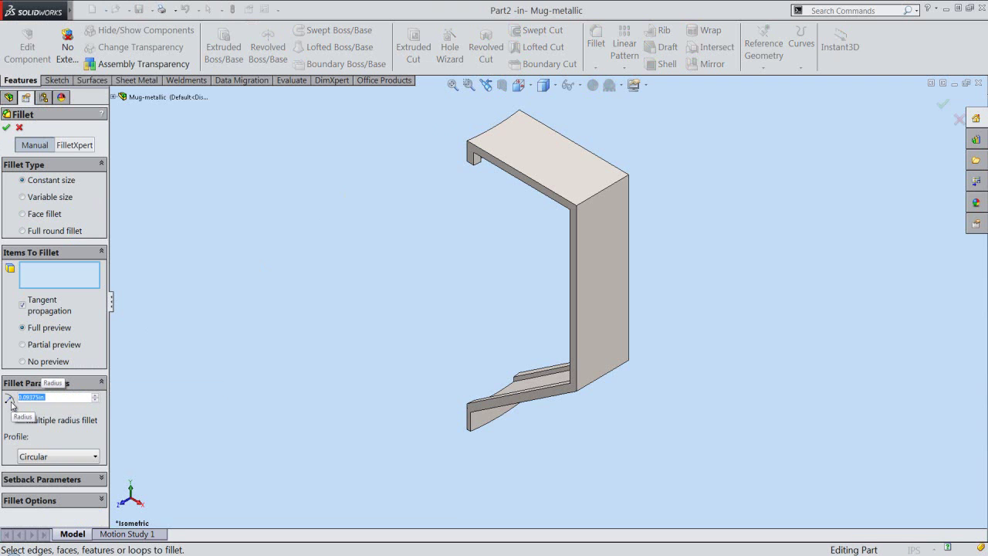
- Apply the fillet to the outer top bend edge and the lower bend edge
{"action": "scroll", "coordinate": [587, 192], "scroll_direction": "down", "scroll_amount": 3}
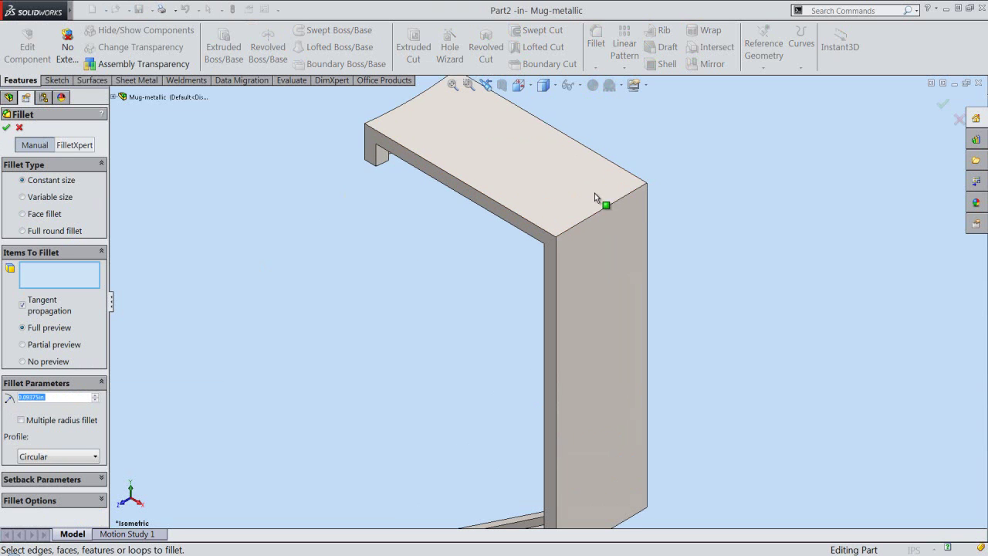
{"action": "left_click", "coordinate": [602, 208]}
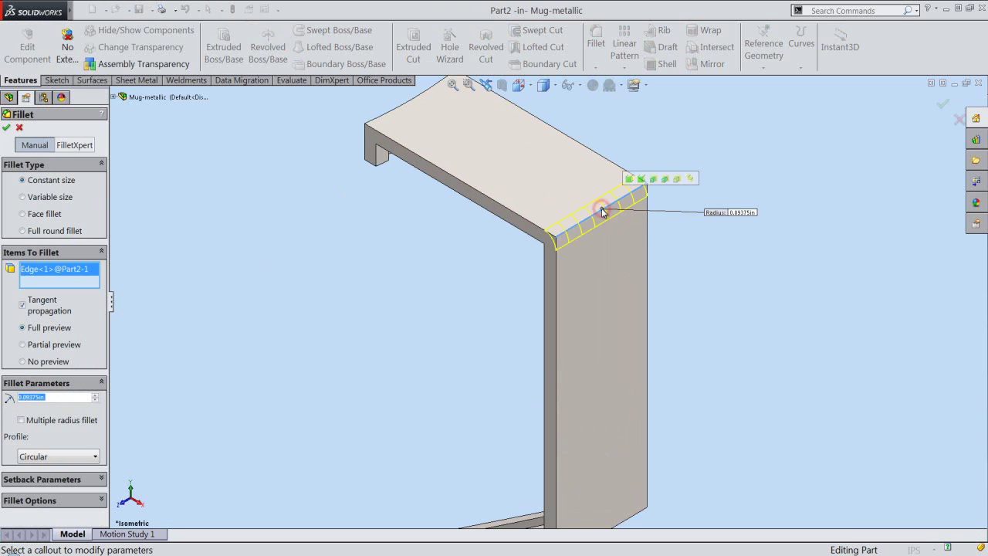
{"action": "scroll", "coordinate": [710, 259], "scroll_direction": "up", "scroll_amount": 2}
{"action": "scroll", "coordinate": [606, 494], "scroll_direction": "down", "scroll_amount": 2}
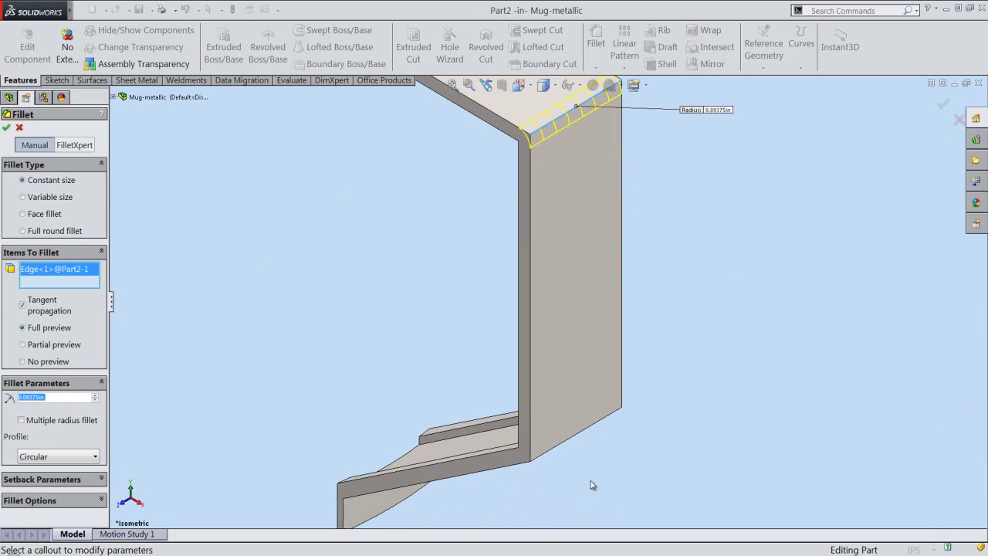
{"action": "left_click", "coordinate": [557, 452]}
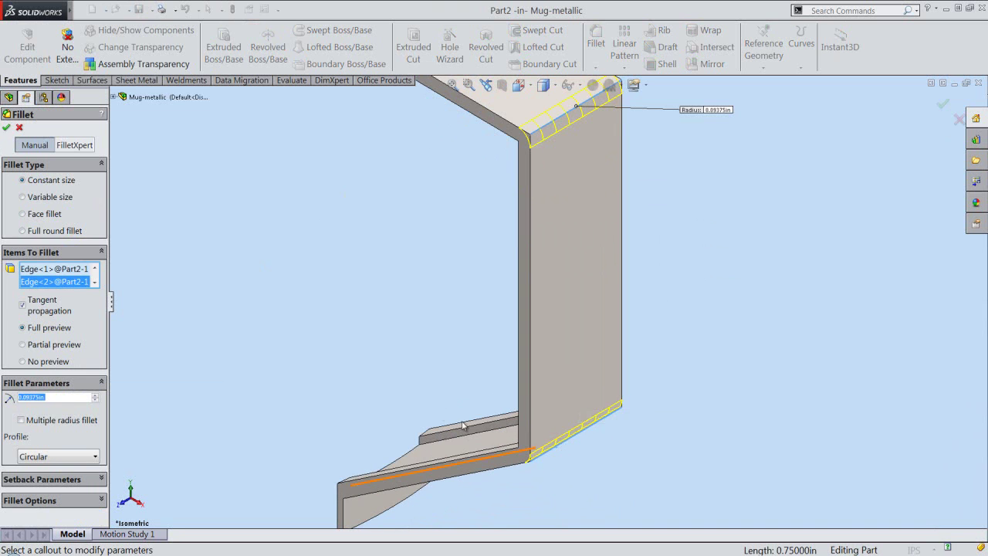
{"action": "right_click", "coordinate": [255, 253]}
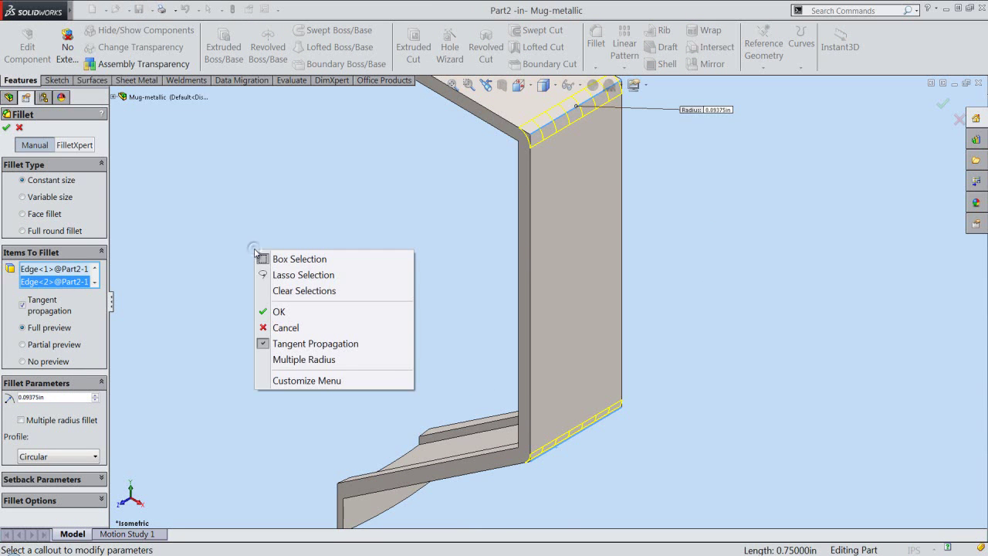
{"action": "left_click", "coordinate": [279, 312]}
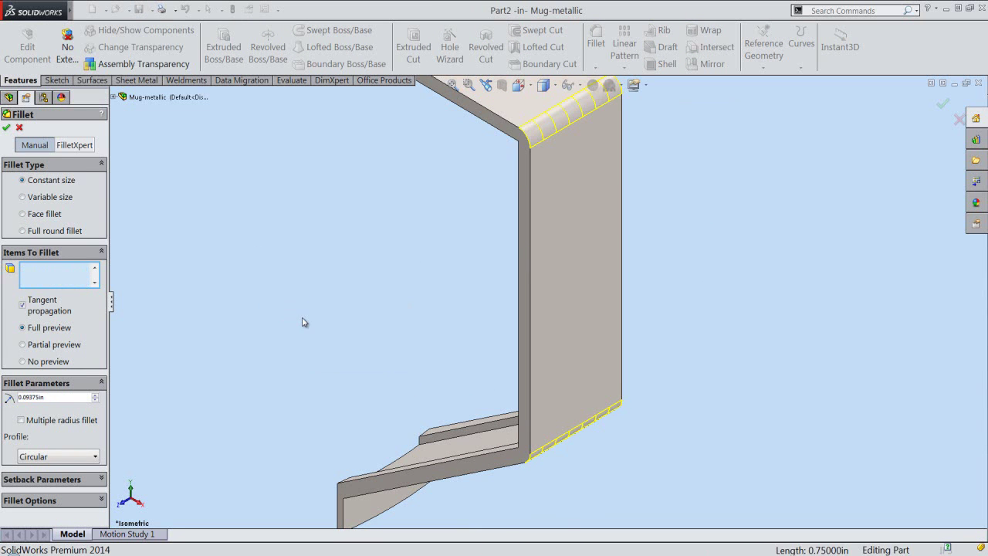
{"action": "left_click", "coordinate": [302, 320]}
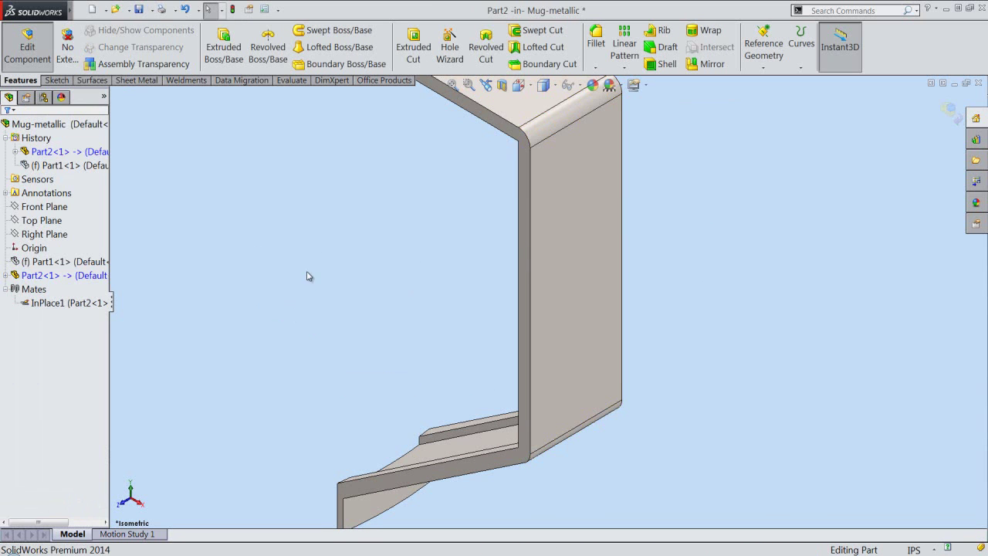
- Start another fillet with a 0.04687 in radius
{"action": "right_click", "coordinate": [317, 235]}
{"action": "mouse_move", "coordinate": [372, 448]}
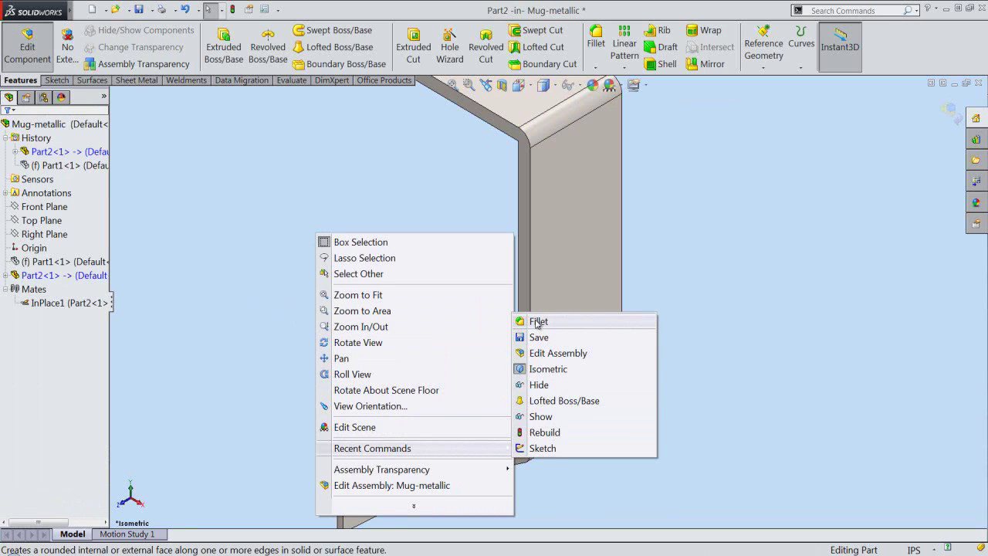
{"action": "left_click", "coordinate": [537, 321]}
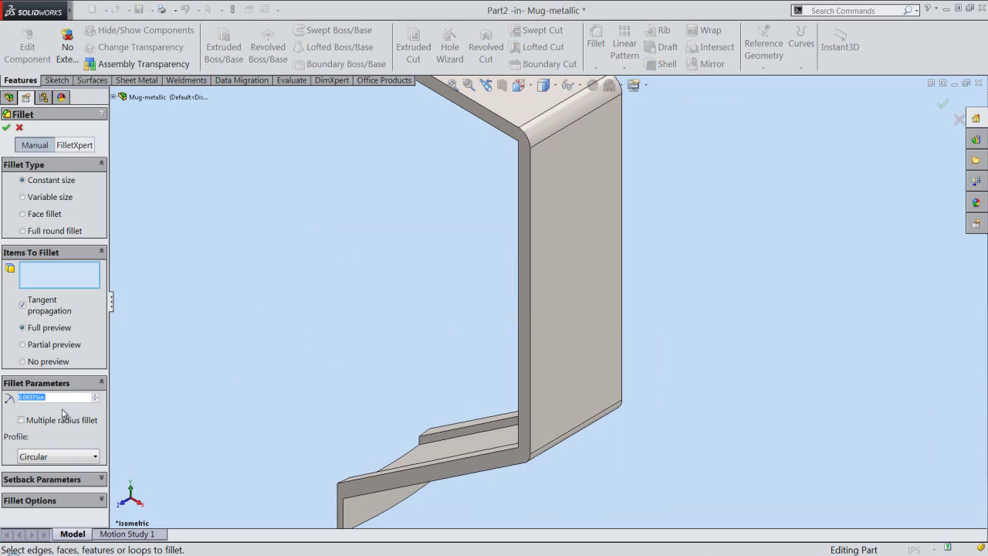
{"action": "type", "text": ".04"}
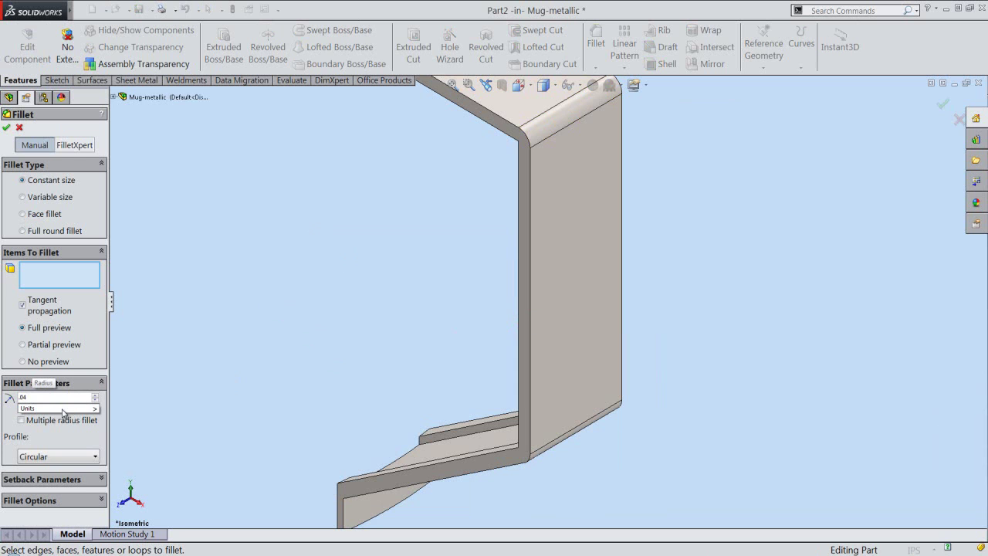
{"action": "type", "text": "6"}
{"action": "key", "text": "Return"}
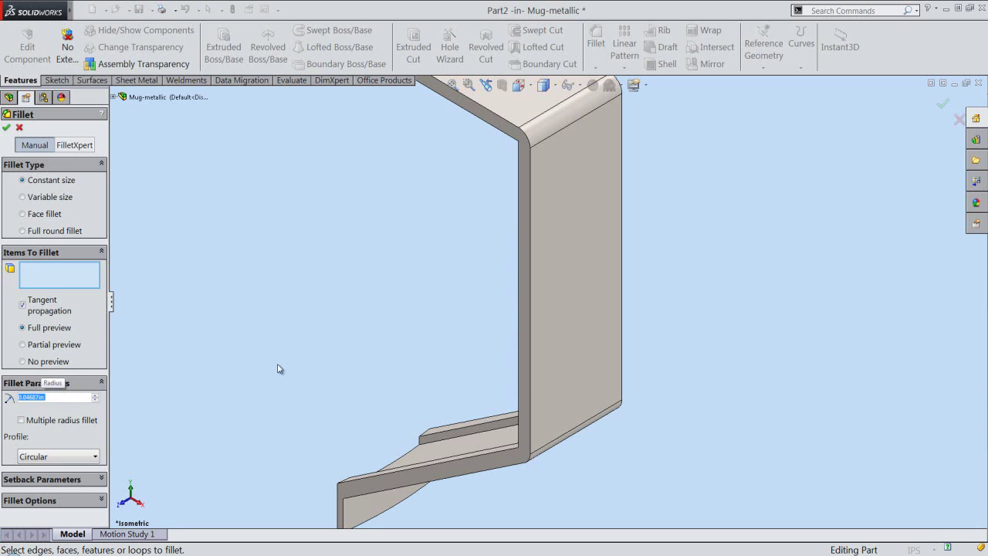
- Select the inner edges at the near bend of the handle
{"action": "middle_click_drag", "start_coordinate": [377, 360], "coordinate": [440, 413]}
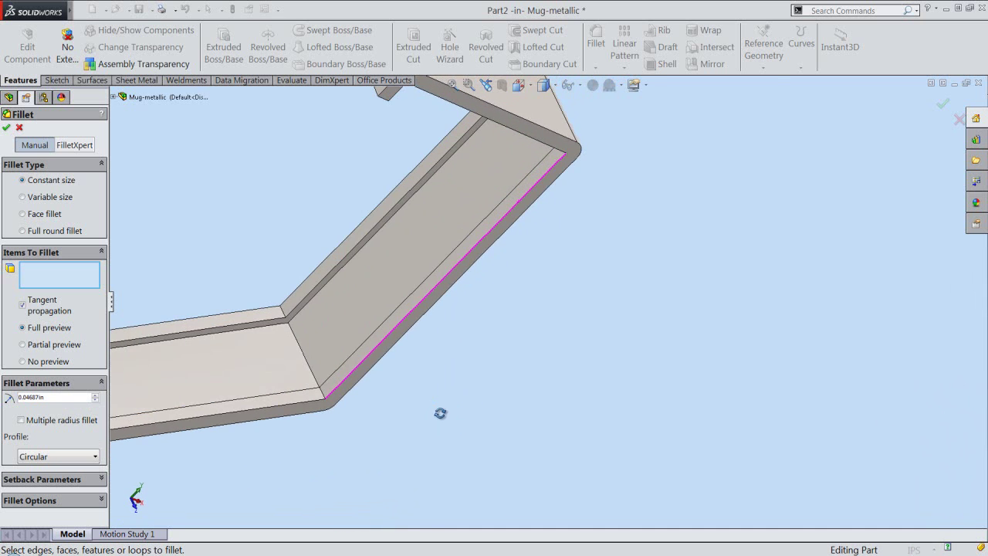
{"action": "scroll", "coordinate": [263, 367], "scroll_direction": "down", "scroll_amount": 3}
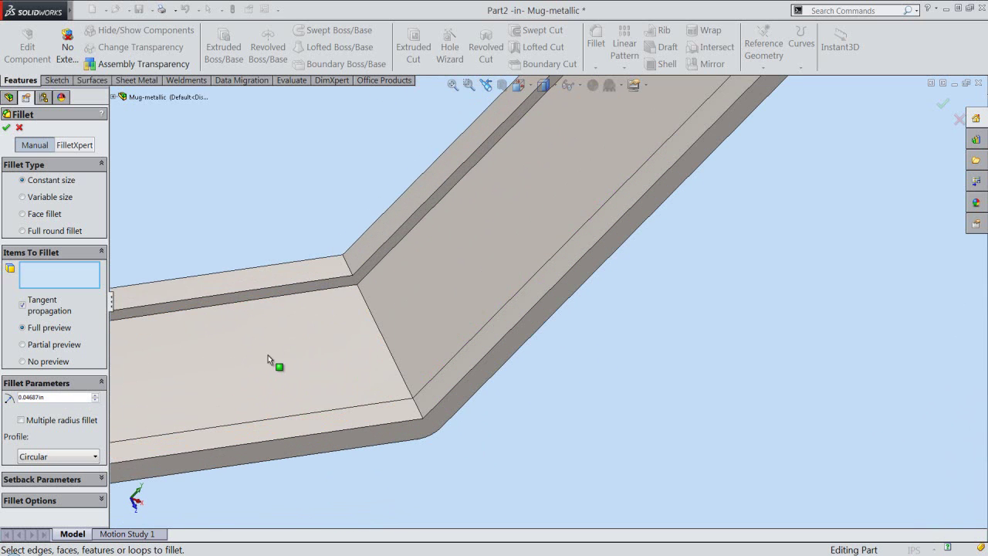
{"action": "left_click", "coordinate": [370, 311]}
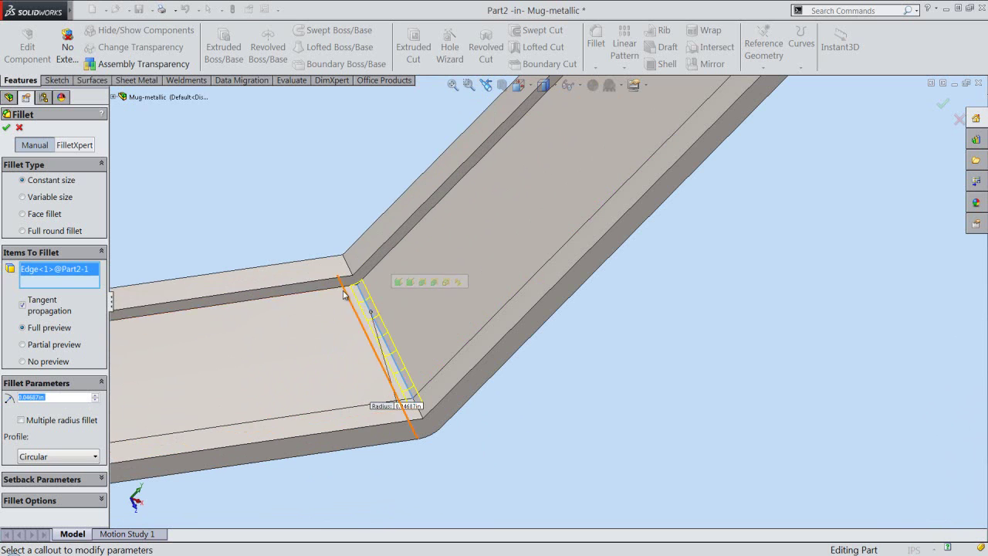
{"action": "left_click", "coordinate": [347, 266]}
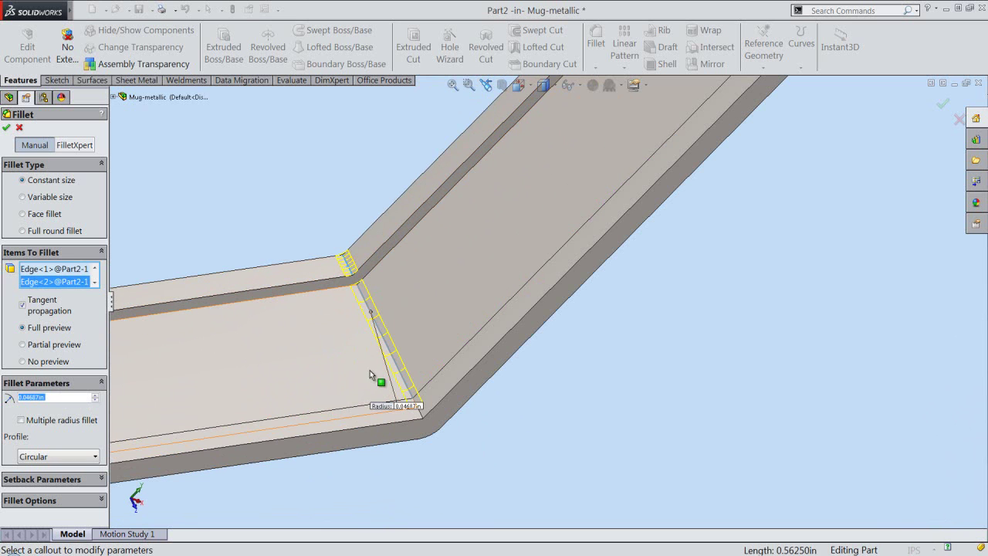
{"action": "left_click", "coordinate": [417, 409]}
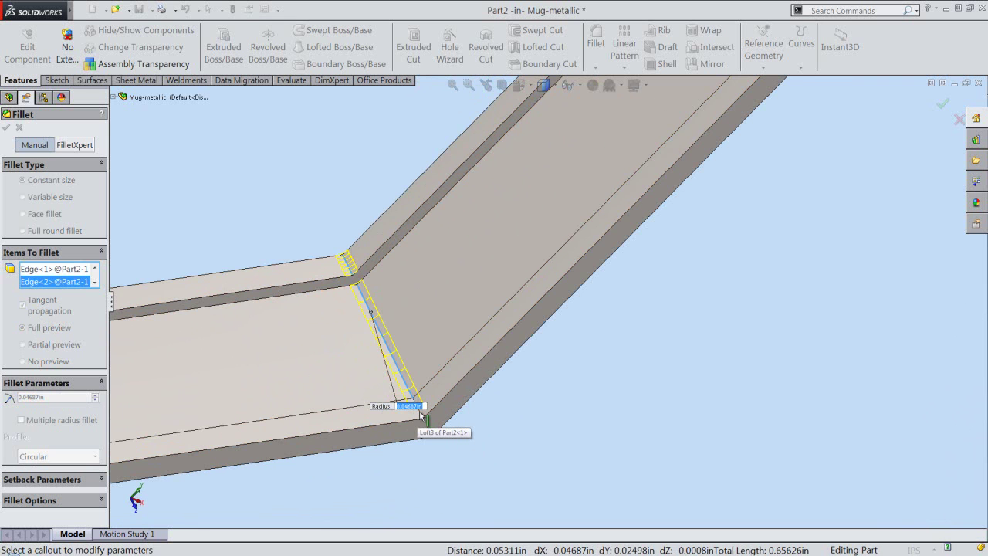
{"action": "middle_click_drag", "start_coordinate": [422, 415], "coordinate": [430, 433]}
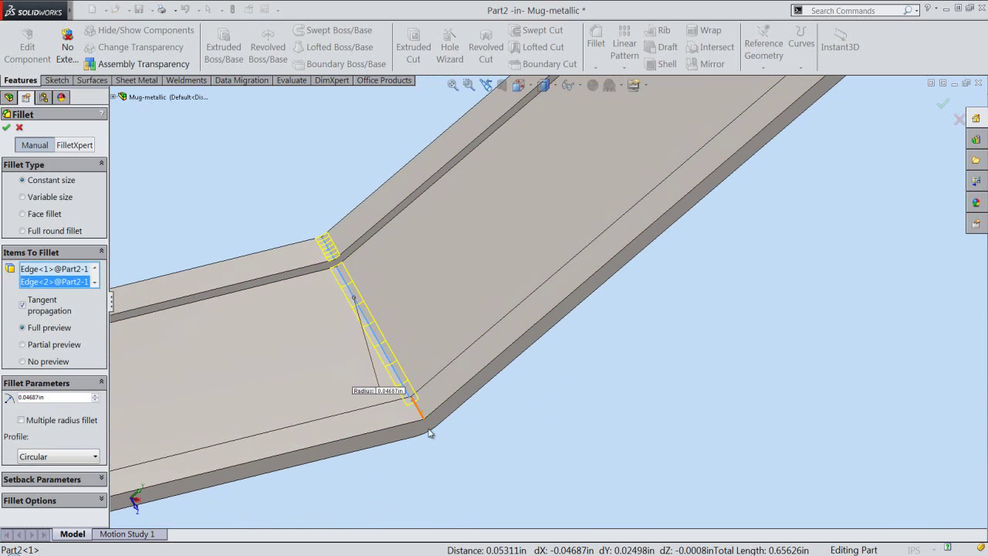
{"action": "left_click", "coordinate": [419, 409]}
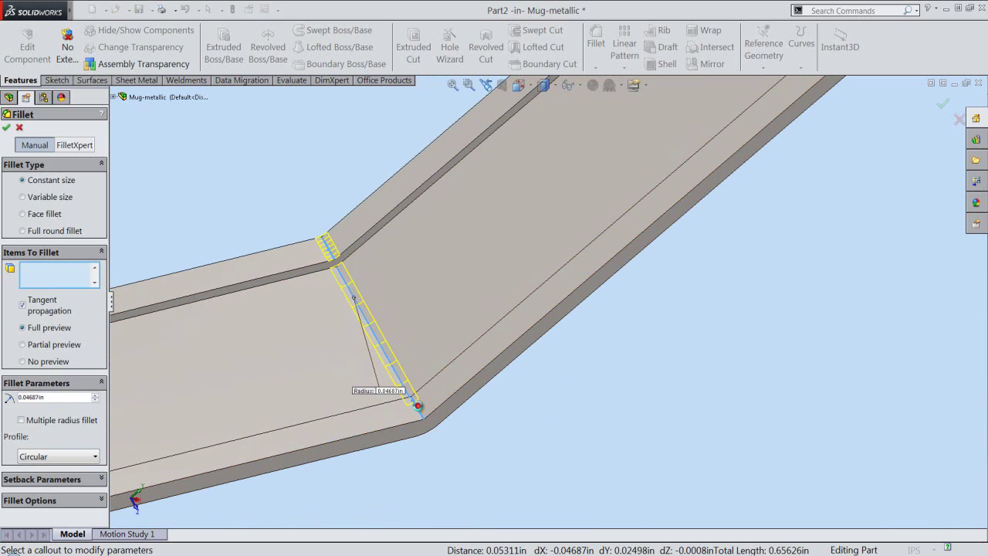
{"action": "scroll", "coordinate": [455, 447], "scroll_direction": "up", "scroll_amount": 1}
{"action": "scroll", "coordinate": [456, 446], "scroll_direction": "up", "scroll_amount": 3}
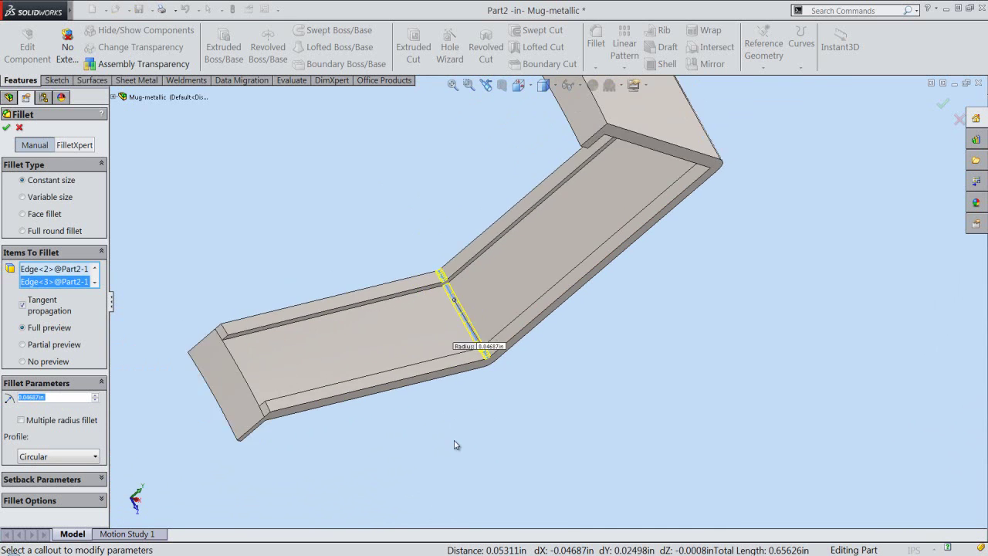
- Add the far bend and short end edges, then apply the fillet
{"action": "middle_click_drag", "start_coordinate": [456, 446], "coordinate": [661, 186]}
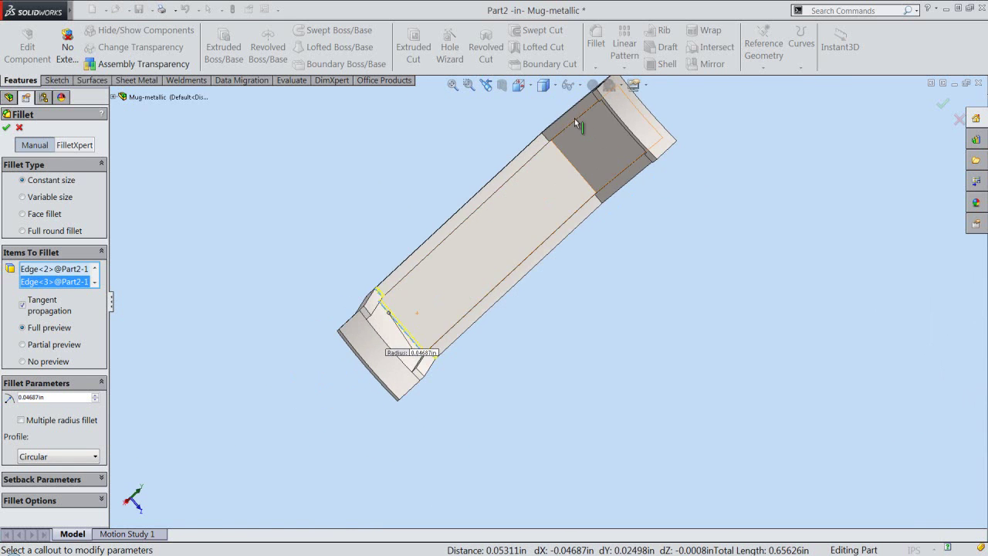
{"action": "scroll", "coordinate": [555, 158], "scroll_direction": "down", "scroll_amount": 2}
{"action": "scroll", "coordinate": [527, 178], "scroll_direction": "down", "scroll_amount": 1}
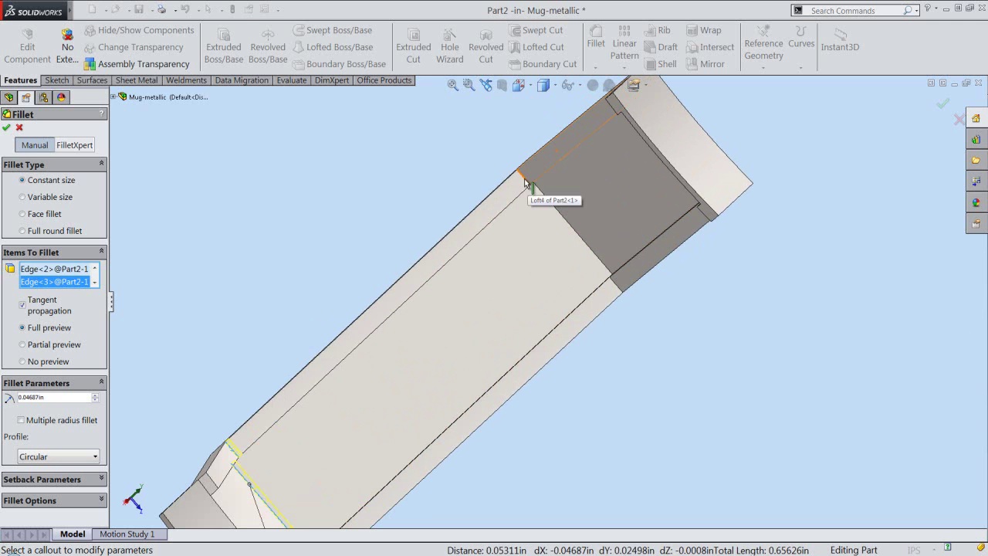
{"action": "left_click", "coordinate": [528, 179]}
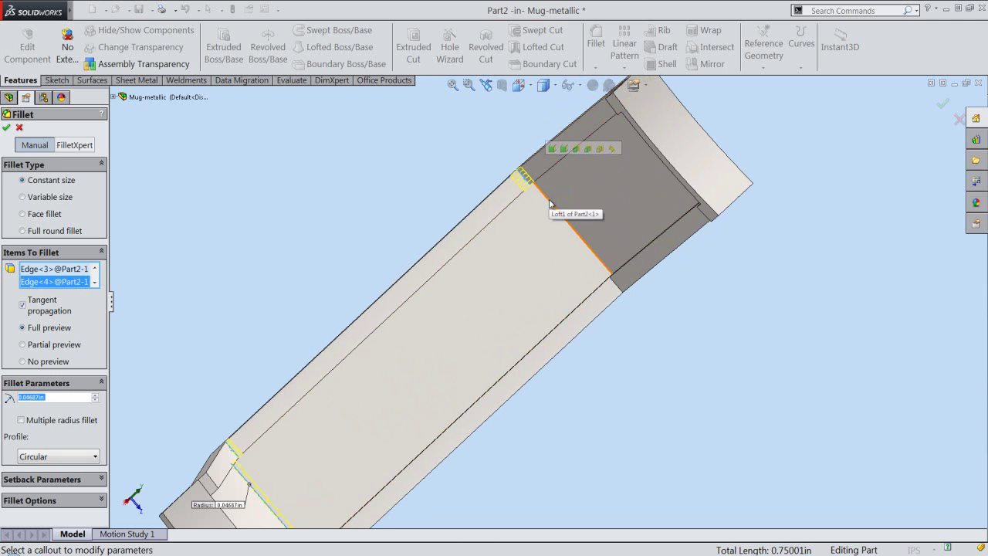
{"action": "left_click", "coordinate": [546, 202]}
{"action": "left_click", "coordinate": [617, 287]}
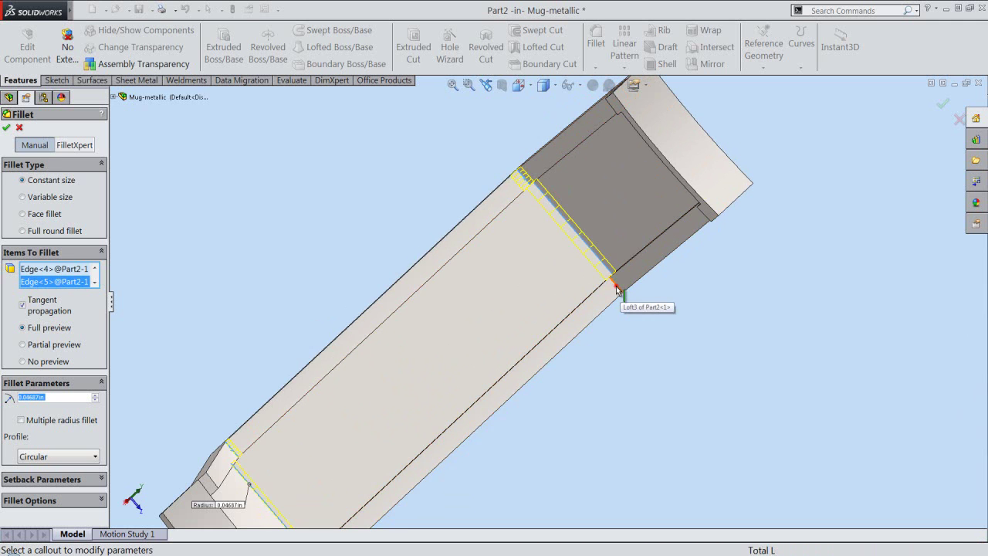
{"action": "right_click", "coordinate": [663, 328]}
{"action": "left_click", "coordinate": [681, 389]}
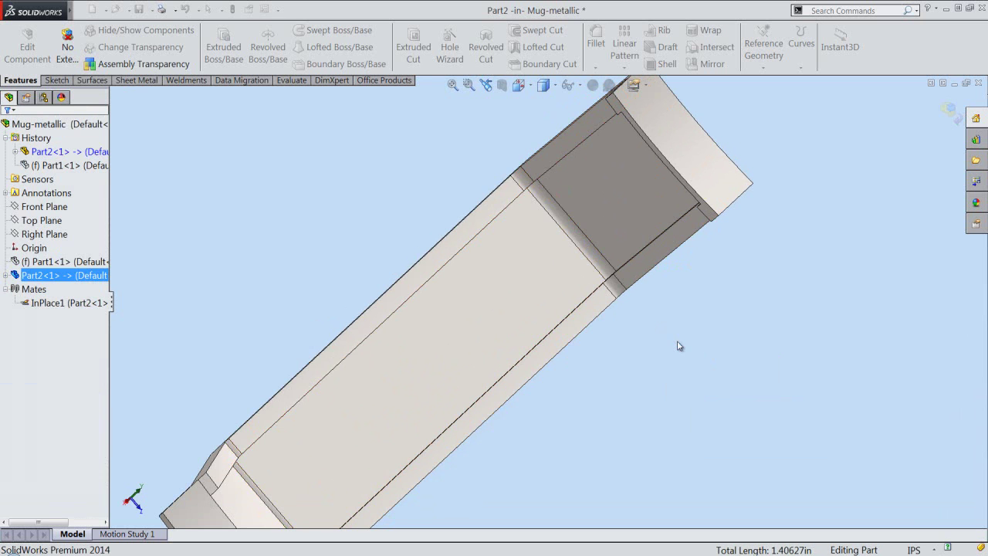
- Inspect the new fillets and return the handle to isometric view
{"action": "mouse_move", "coordinate": [676, 342]}
{"action": "middle_mouse_down"}
{"action": "mouse_move", "coordinate": [605, 246]}
{"action": "mouse_move", "coordinate": [669, 309]}
{"action": "mouse_move", "coordinate": [591, 342]}
{"action": "middle_mouse_up"}
{"action": "scroll", "coordinate": [529, 401], "scroll_direction": "up", "scroll_amount": 4}
{"action": "scroll", "coordinate": [481, 340], "scroll_direction": "down", "scroll_amount": 3}
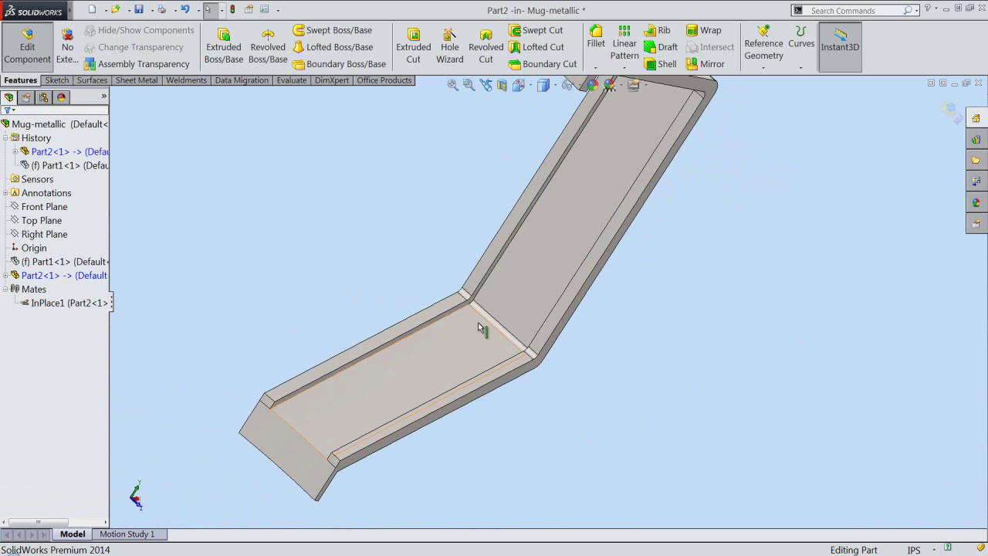
{"action": "left_click", "coordinate": [519, 85]}
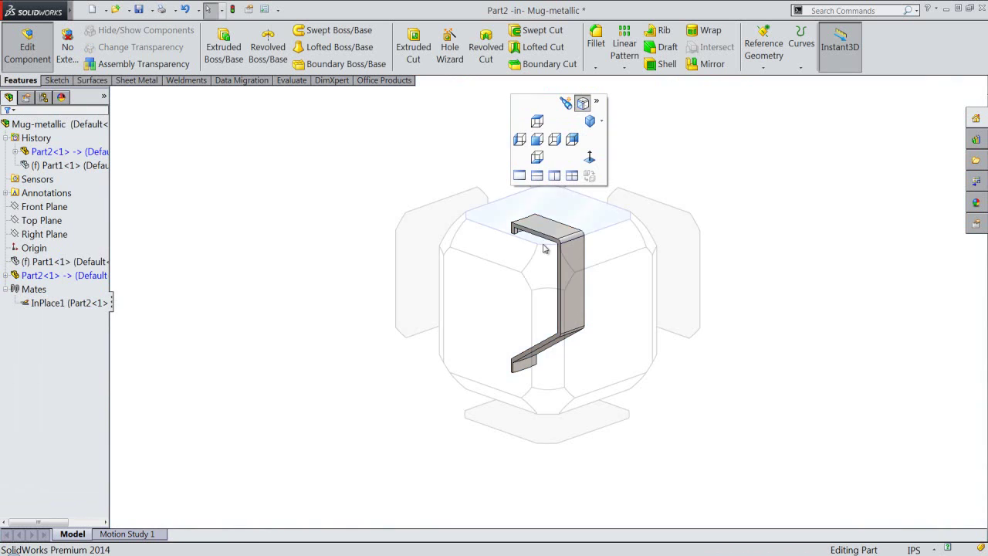
{"action": "left_click", "coordinate": [545, 255]}
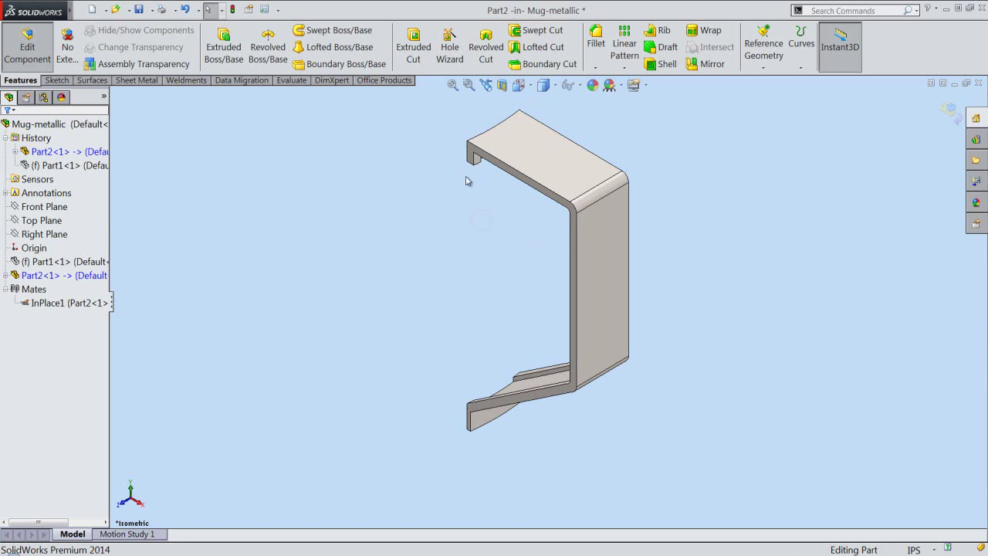
- Fillet the handle's side and top edge chains with a 1/64 in radius
{"action": "left_click", "coordinate": [595, 38]}
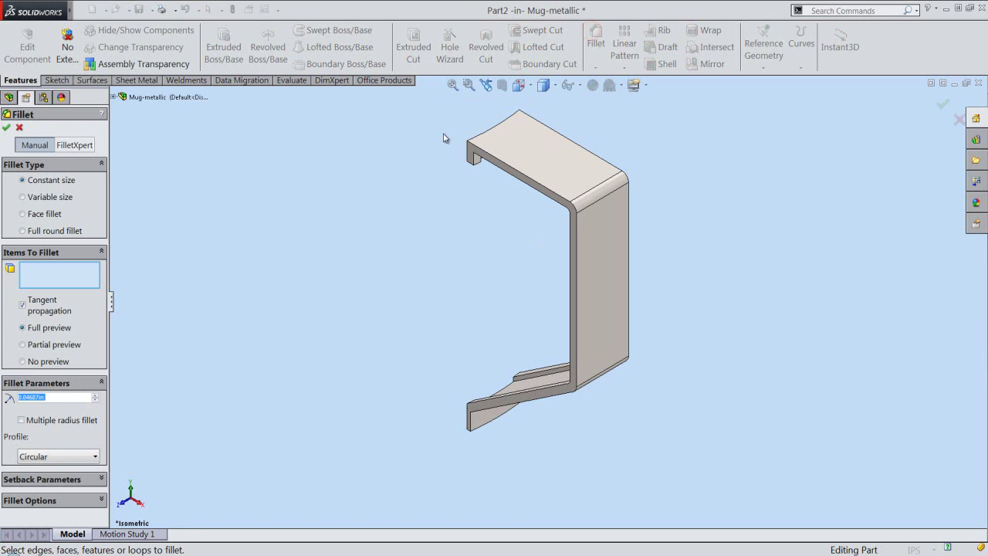
{"action": "left_click", "coordinate": [488, 156]}
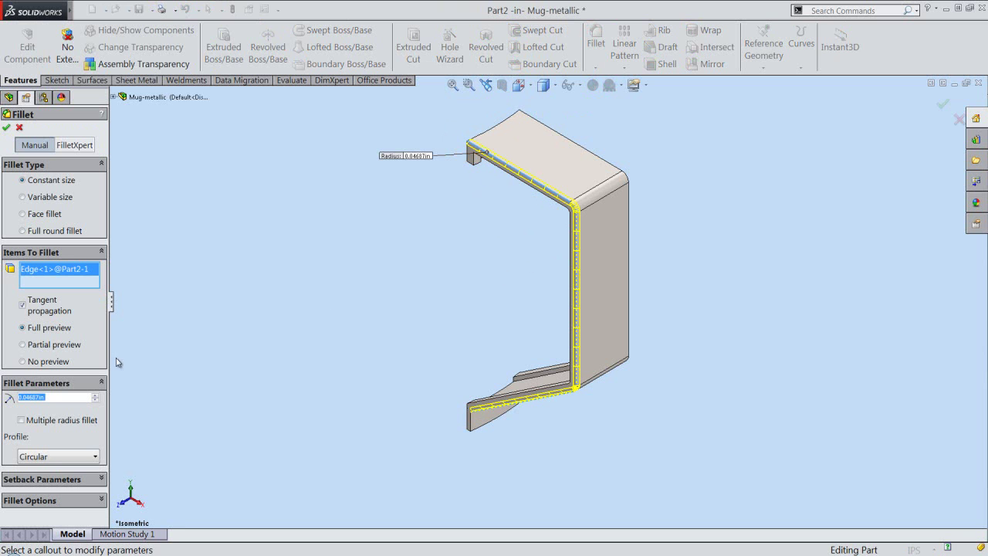
{"action": "type", "text": "1/64"}
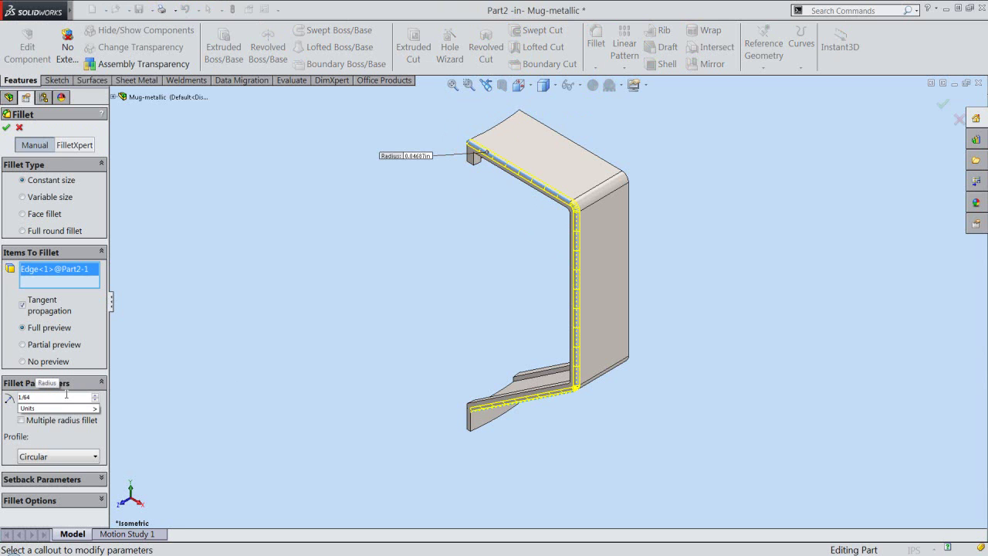
{"action": "key", "text": "Return"}
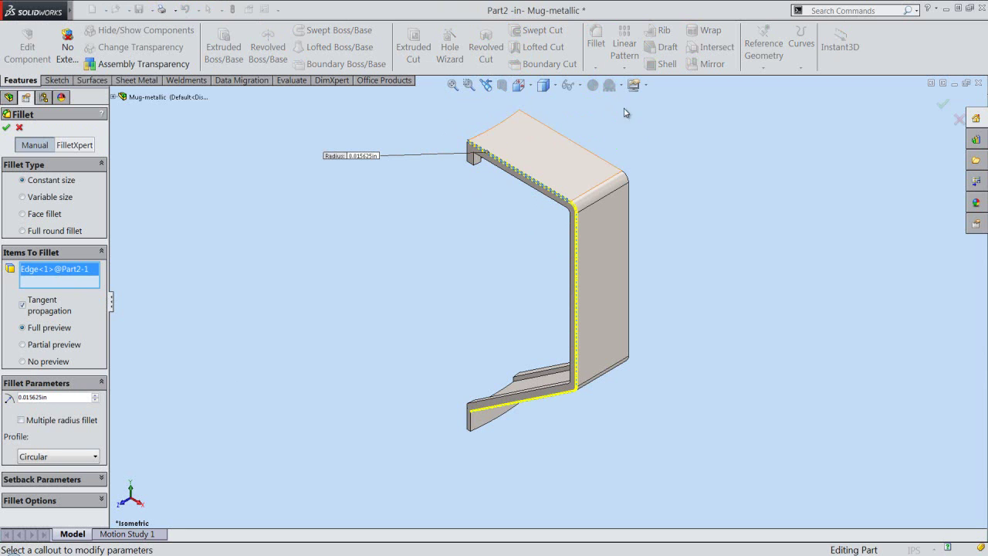
{"action": "left_click", "coordinate": [603, 163]}
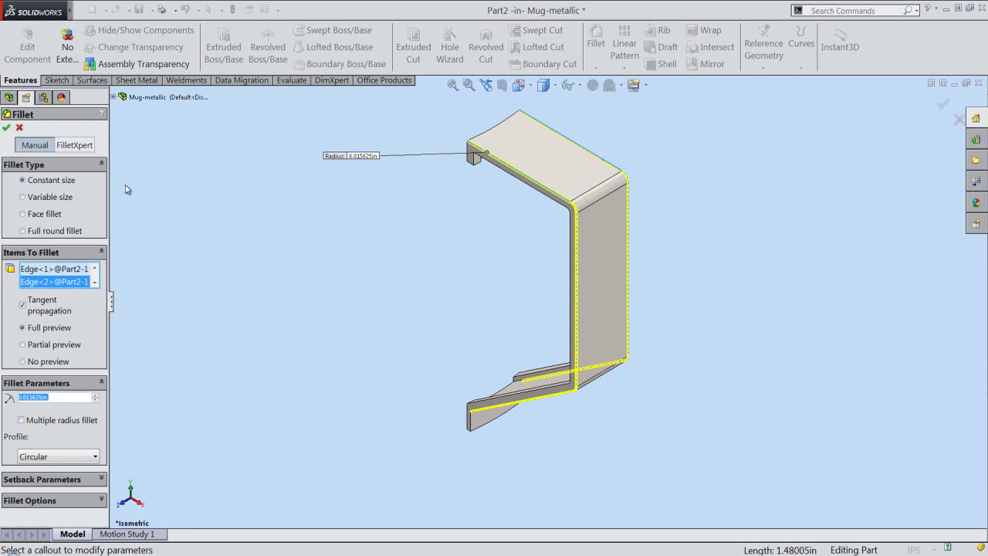
{"action": "left_click", "coordinate": [6, 127]}
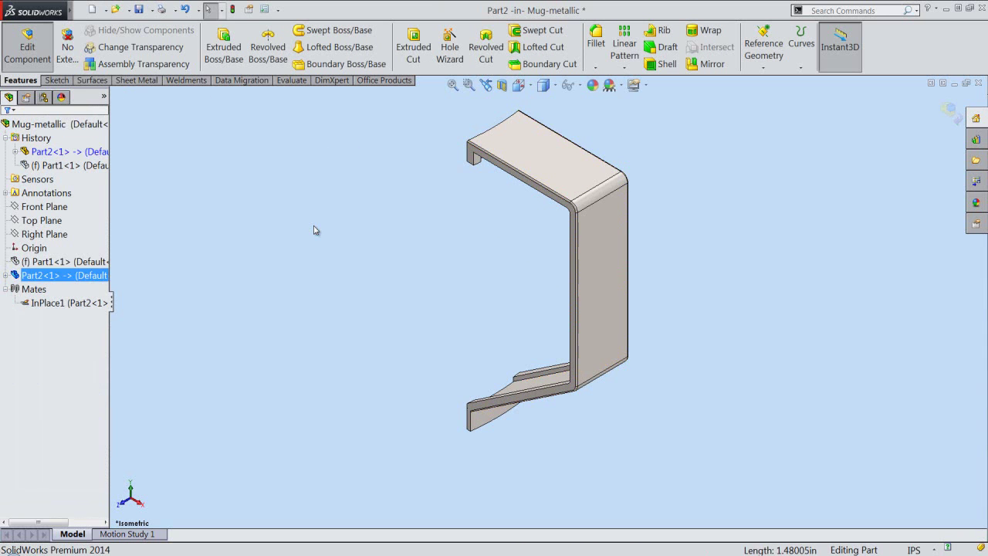
- Finish editing the handle and show the mug body Part1 again, zoomed to fit
{"action": "middle_click_drag", "start_coordinate": [313, 228], "coordinate": [519, 258]}
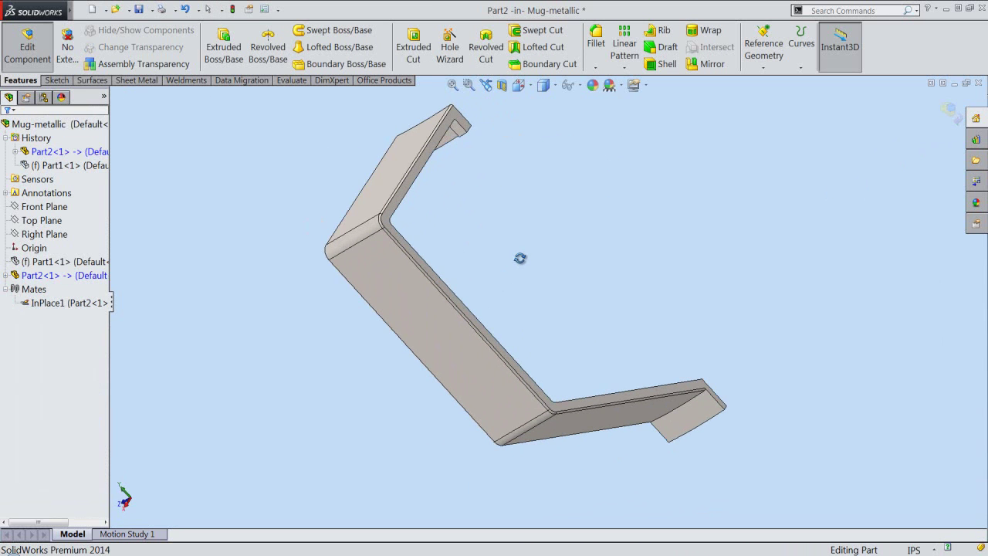
{"action": "left_click", "coordinate": [487, 85]}
{"action": "left_click", "coordinate": [949, 109]}
{"action": "left_click", "coordinate": [453, 85]}
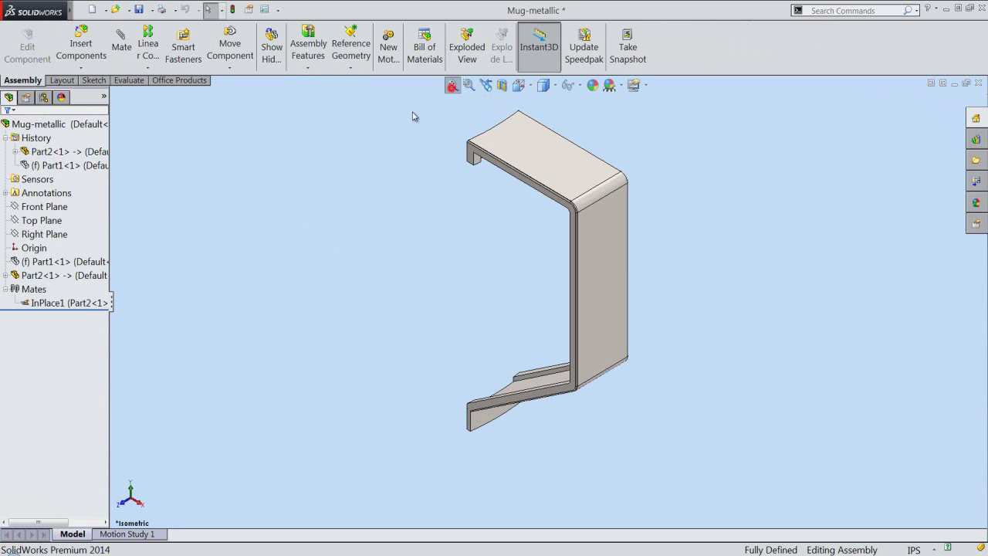
{"action": "left_click", "coordinate": [92, 261]}
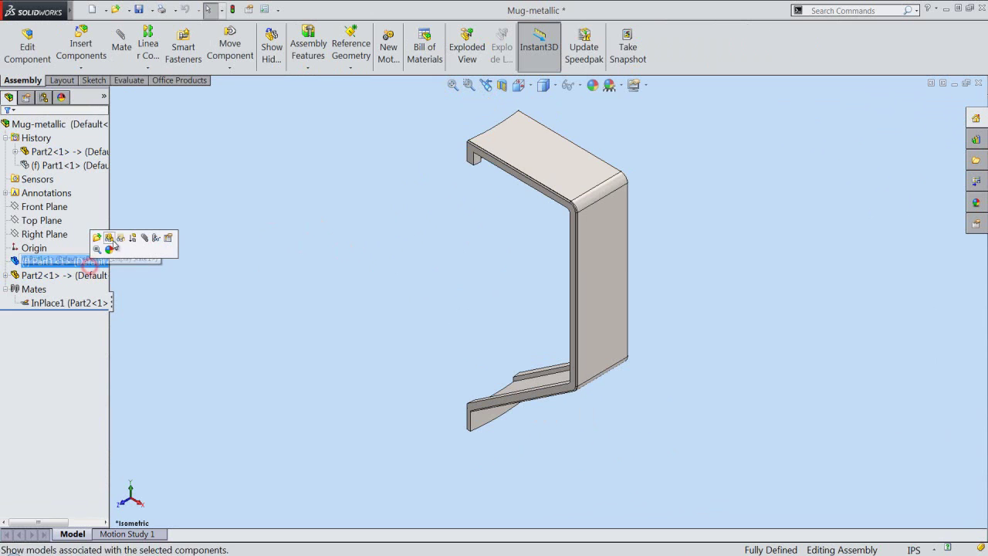
{"action": "left_click", "coordinate": [110, 239]}
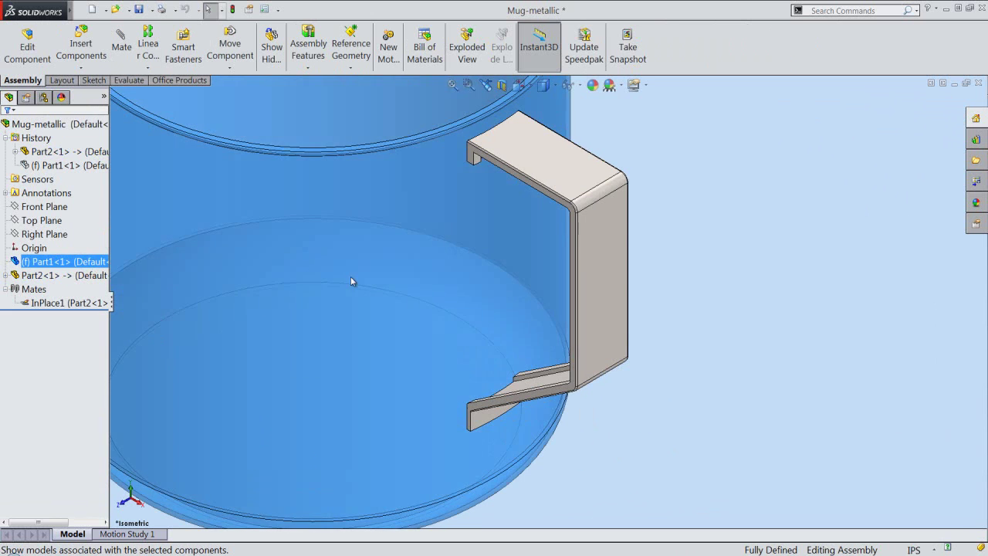
{"action": "left_click", "coordinate": [452, 86]}
{"action": "left_click", "coordinate": [695, 315]}
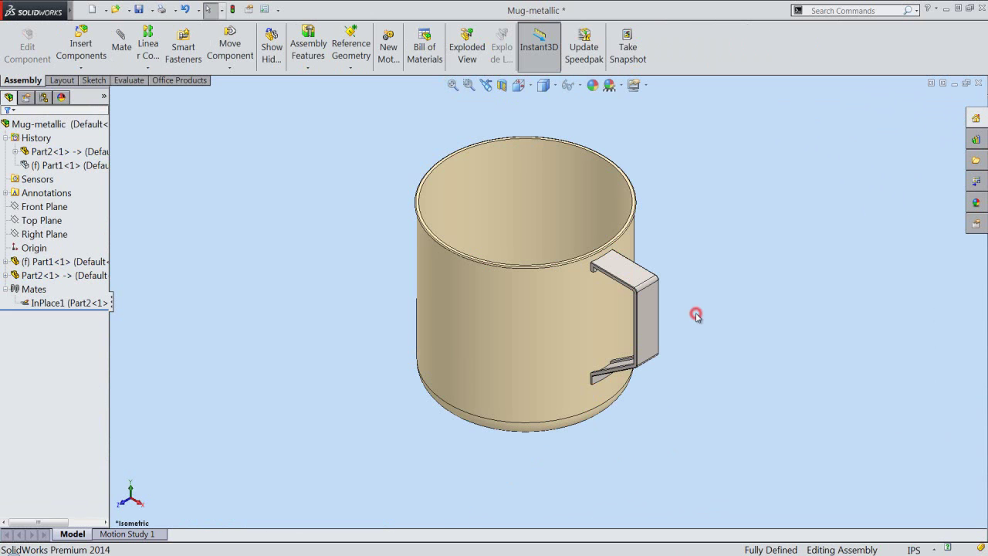
- Save all modified documents and collapse the design tree items
{"action": "left_click", "coordinate": [138, 9]}
{"action": "left_click", "coordinate": [614, 462]}
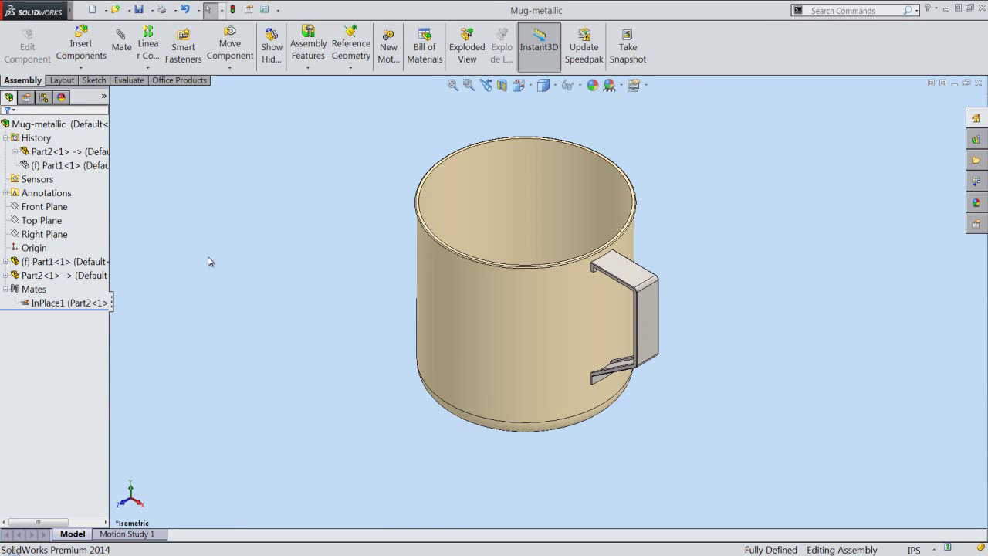
{"action": "right_click", "coordinate": [94, 183]}
{"action": "left_click", "coordinate": [121, 193]}
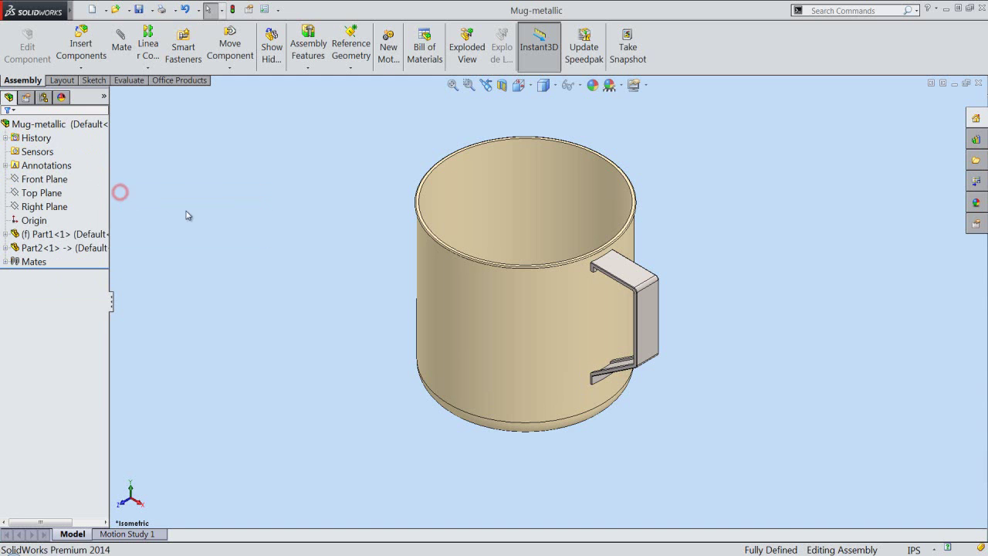
{"action": "left_click", "coordinate": [502, 85]}
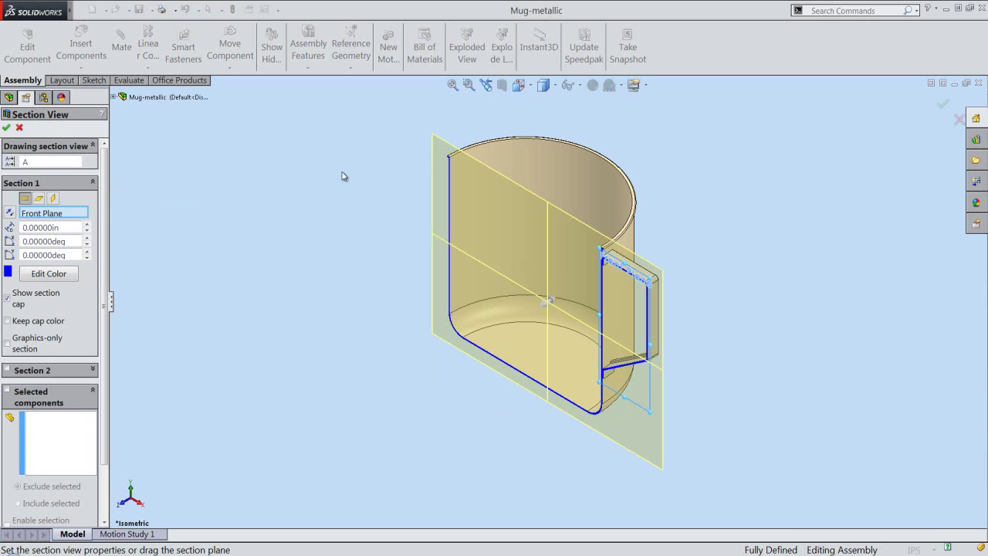
{"action": "left_click", "coordinate": [6, 128]}
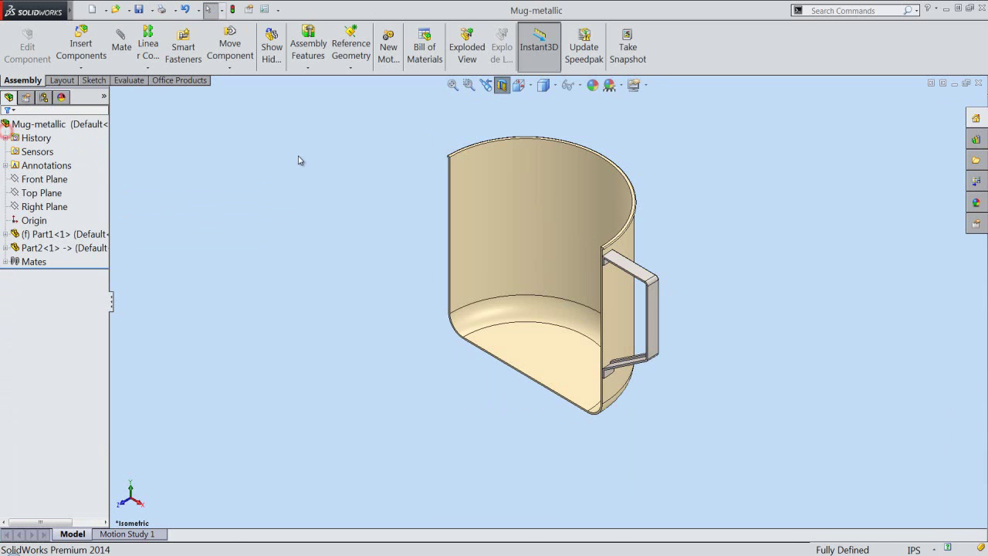
{"action": "scroll", "coordinate": [639, 287], "scroll_direction": "down", "scroll_amount": 3}
{"action": "scroll", "coordinate": [602, 266], "scroll_direction": "down", "scroll_amount": 2}
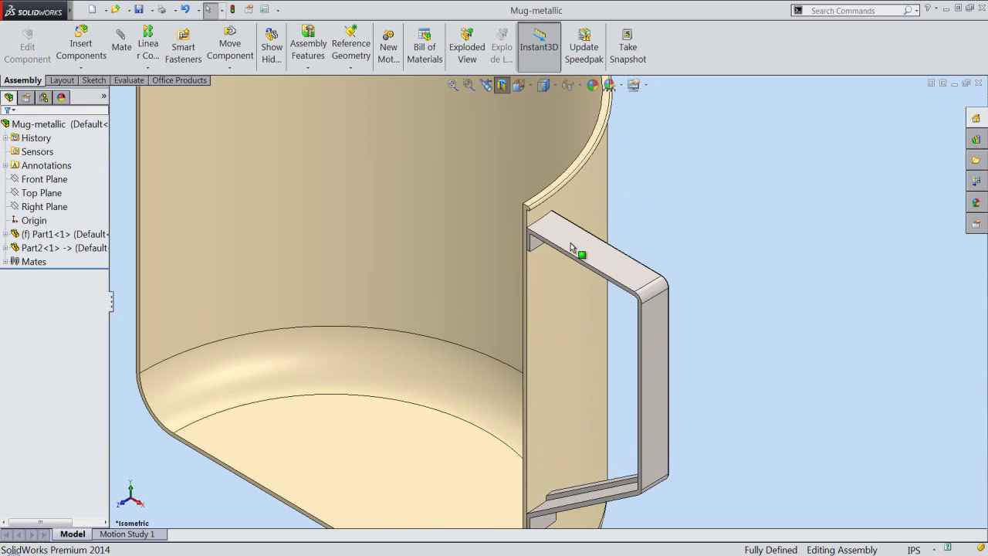
{"action": "scroll", "coordinate": [548, 243], "scroll_direction": "down", "scroll_amount": 2}
{"action": "scroll", "coordinate": [539, 240], "scroll_direction": "down", "scroll_amount": 1}
{"action": "scroll", "coordinate": [517, 259], "scroll_direction": "down", "scroll_amount": 1}
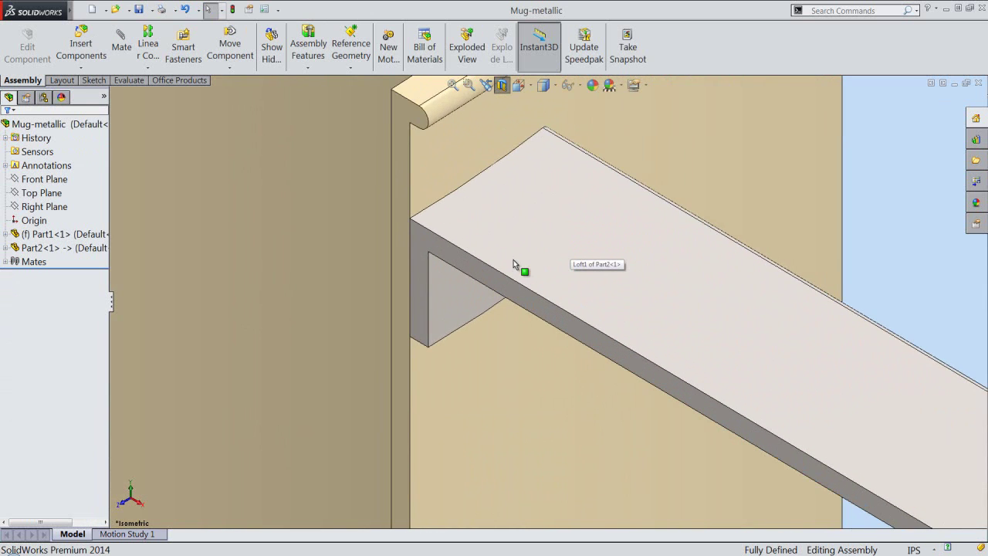
{"action": "scroll", "coordinate": [514, 259], "scroll_direction": "up", "scroll_amount": 2}
{"action": "scroll", "coordinate": [522, 213], "scroll_direction": "up", "scroll_amount": 2}
{"action": "scroll", "coordinate": [532, 214], "scroll_direction": "up", "scroll_amount": 2}
{"action": "scroll", "coordinate": [552, 214], "scroll_direction": "up", "scroll_amount": 3}
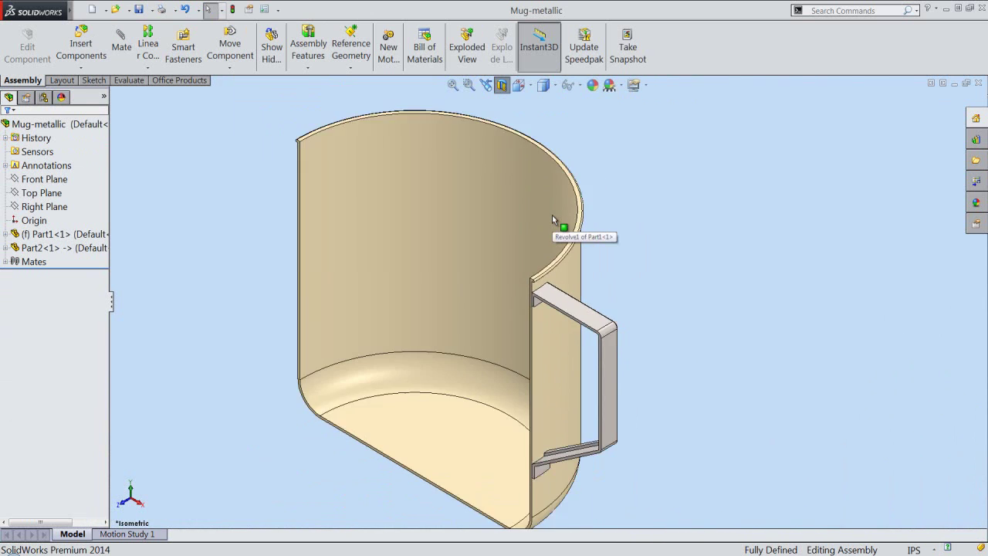
{"action": "scroll", "coordinate": [558, 446], "scroll_direction": "down", "scroll_amount": 2}
{"action": "scroll", "coordinate": [552, 405], "scroll_direction": "down", "scroll_amount": 2}
{"action": "scroll", "coordinate": [550, 399], "scroll_direction": "down", "scroll_amount": 2}
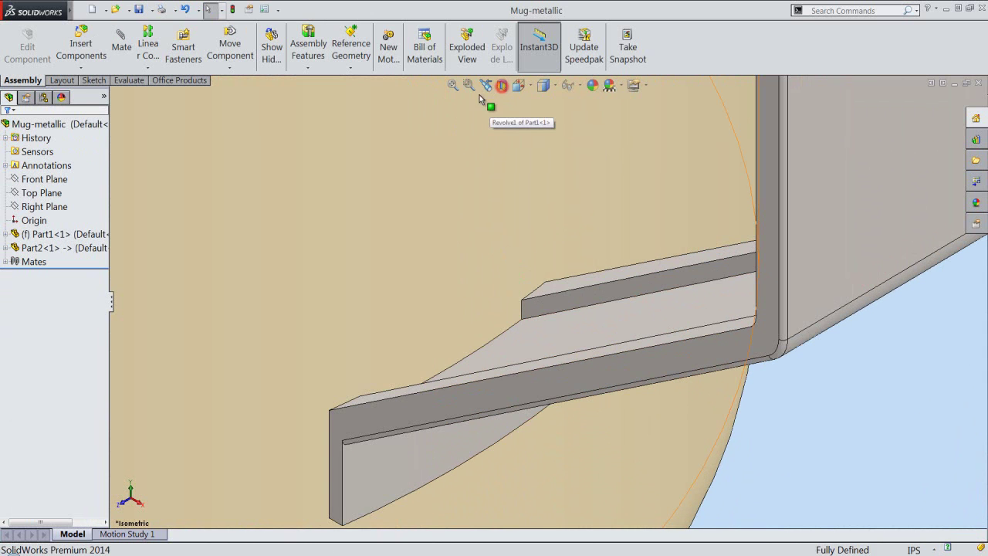
{"action": "left_click", "coordinate": [453, 85]}
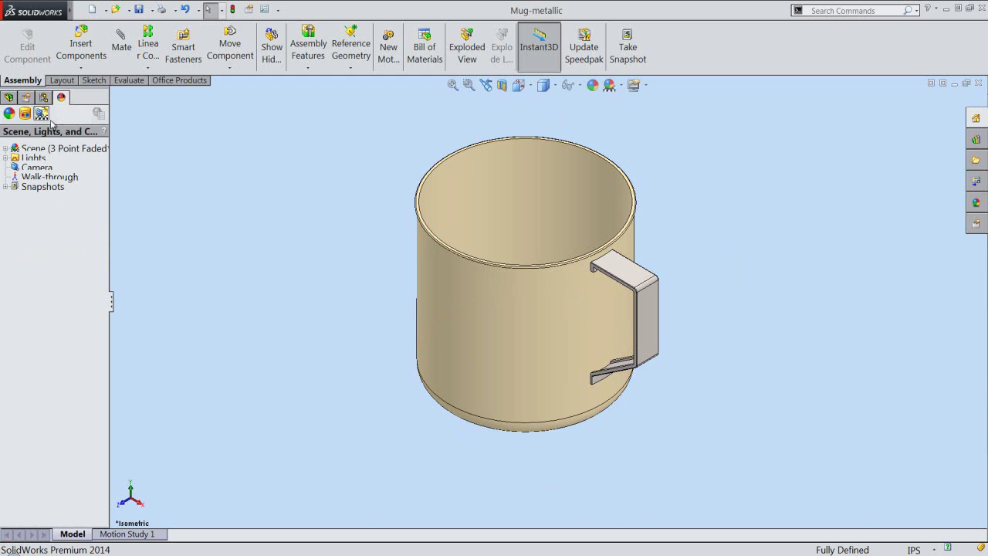
{"action": "left_click", "coordinate": [5, 164]}
{"action": "left_click", "coordinate": [36, 178]}
{"action": "double_click", "coordinate": [36, 178]}
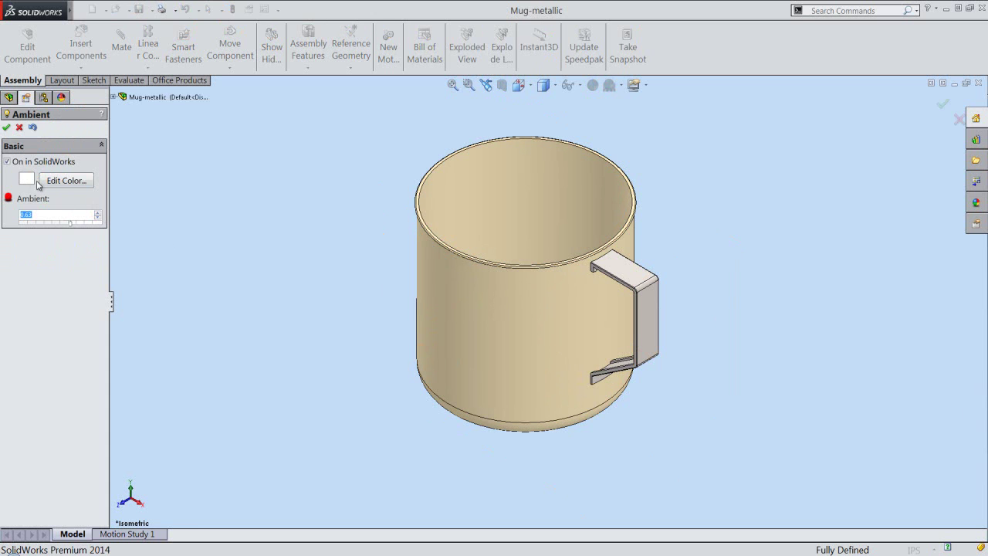
{"action": "left_click", "coordinate": [7, 127]}
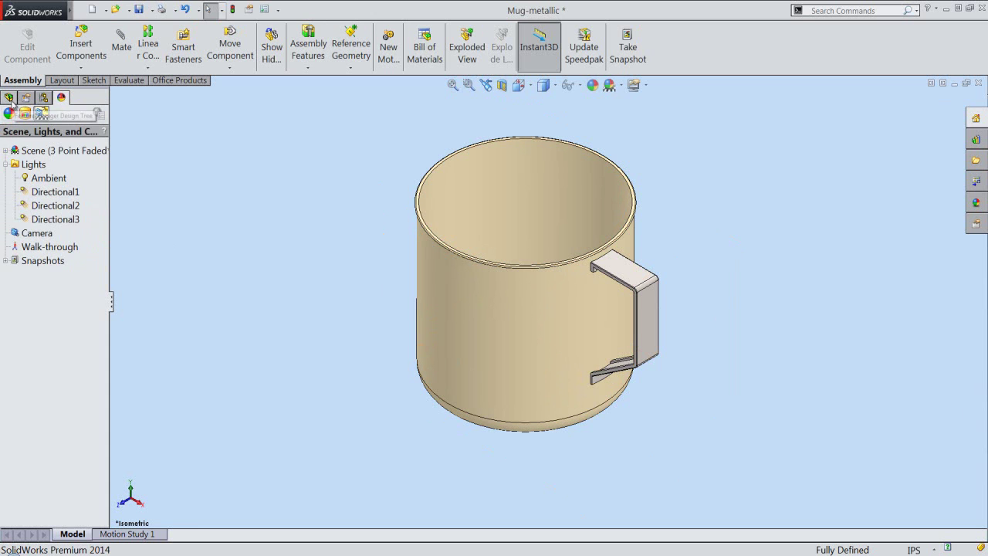
{"action": "left_click", "coordinate": [9, 98]}
{"action": "left_click", "coordinate": [139, 9]}
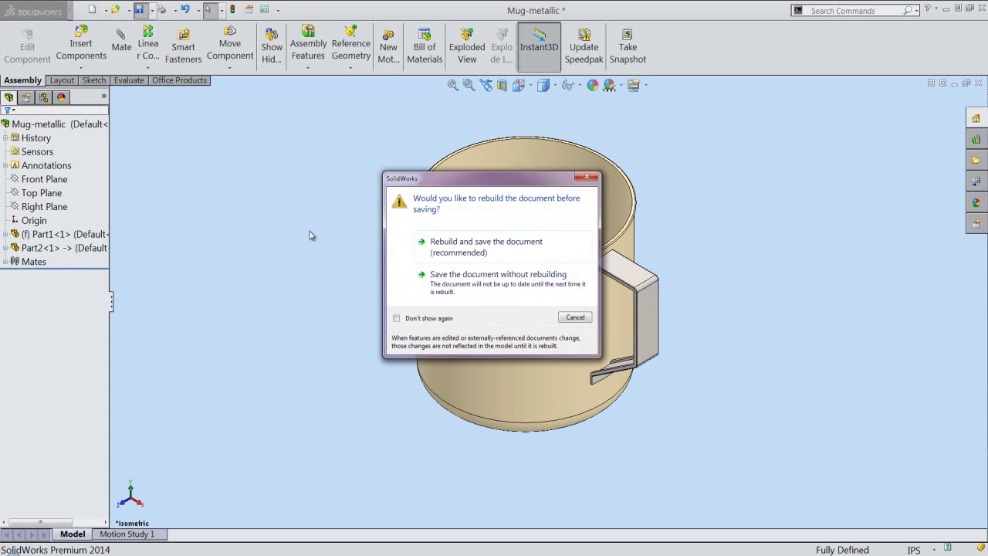
{"action": "left_click", "coordinate": [438, 251]}
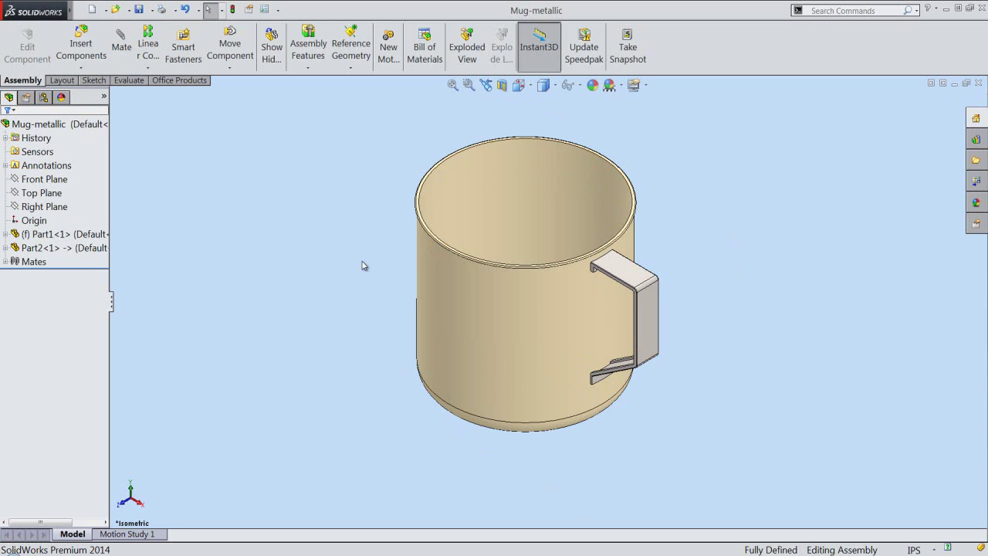
{"action": "scroll", "coordinate": [476, 274], "scroll_direction": "down", "scroll_amount": 2}
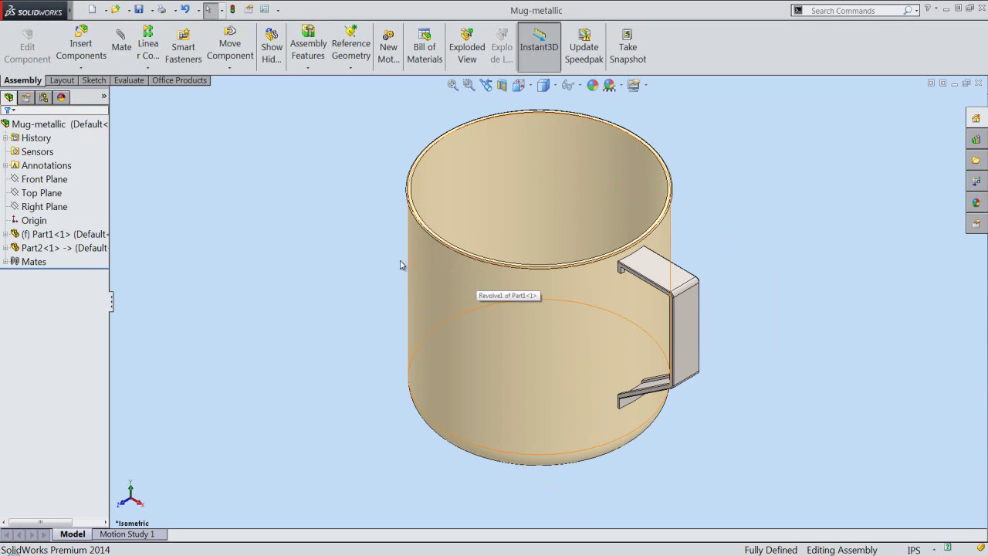
- Run Interference Detection on mug body Part1 and handle Part2, then close it
{"action": "left_click", "coordinate": [130, 82]}
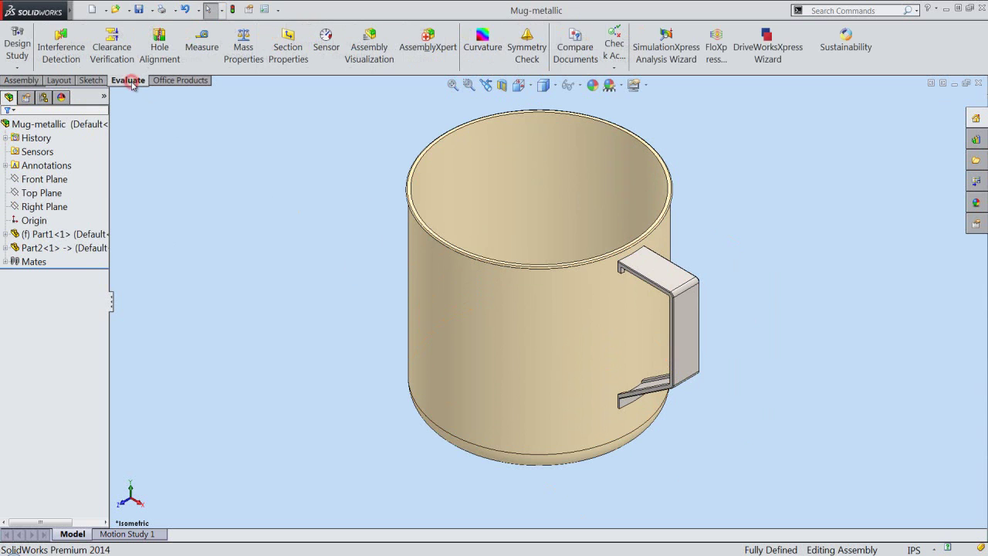
{"action": "left_click", "coordinate": [54, 46]}
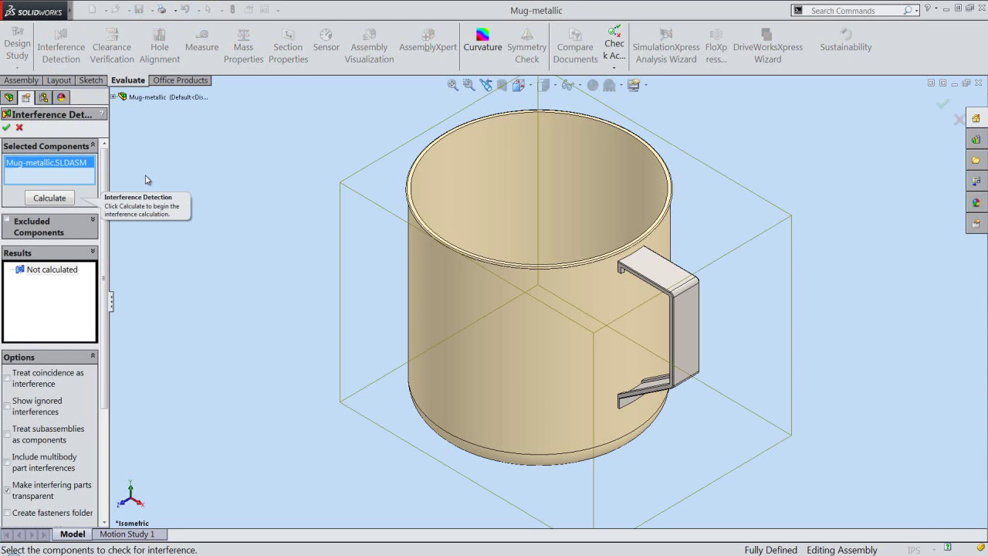
{"action": "right_click", "coordinate": [87, 166]}
{"action": "left_click", "coordinate": [110, 171]}
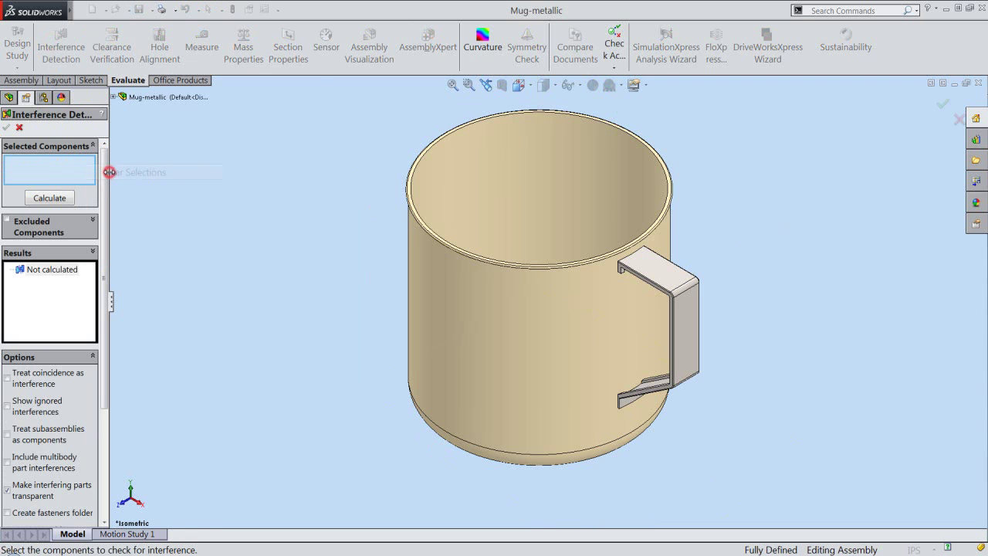
{"action": "scroll", "coordinate": [634, 302], "scroll_direction": "down", "scroll_amount": 3}
{"action": "left_click", "coordinate": [630, 301]}
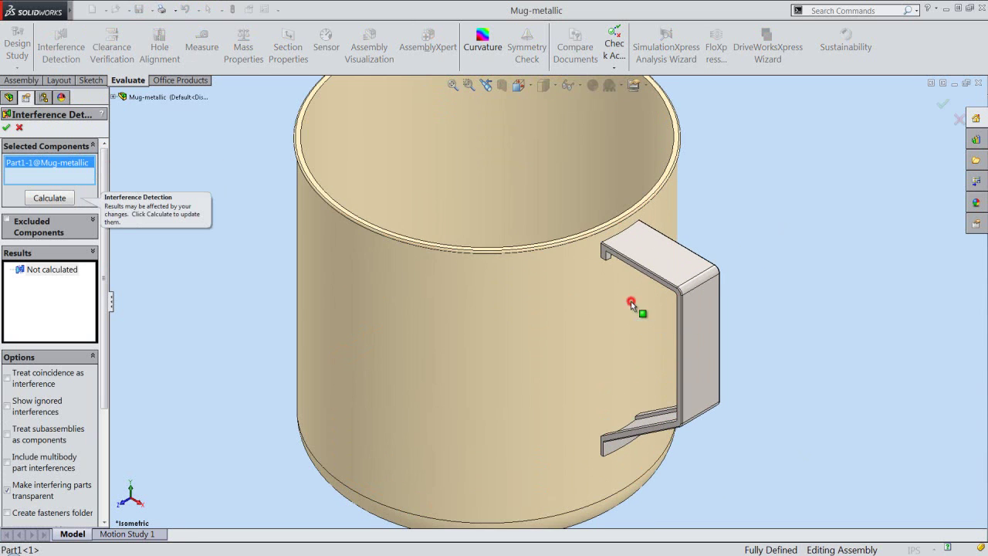
{"action": "left_click", "coordinate": [693, 315]}
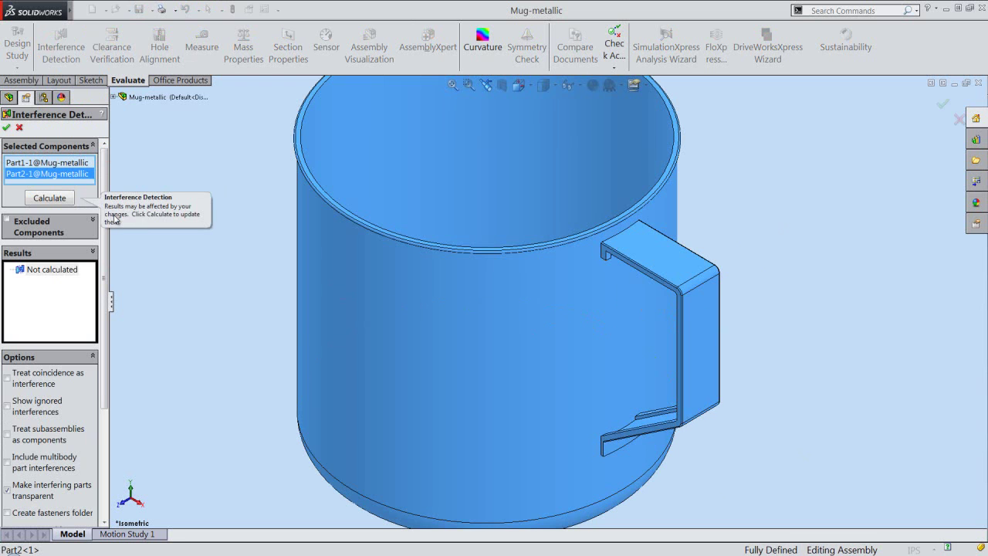
{"action": "left_click", "coordinate": [50, 199]}
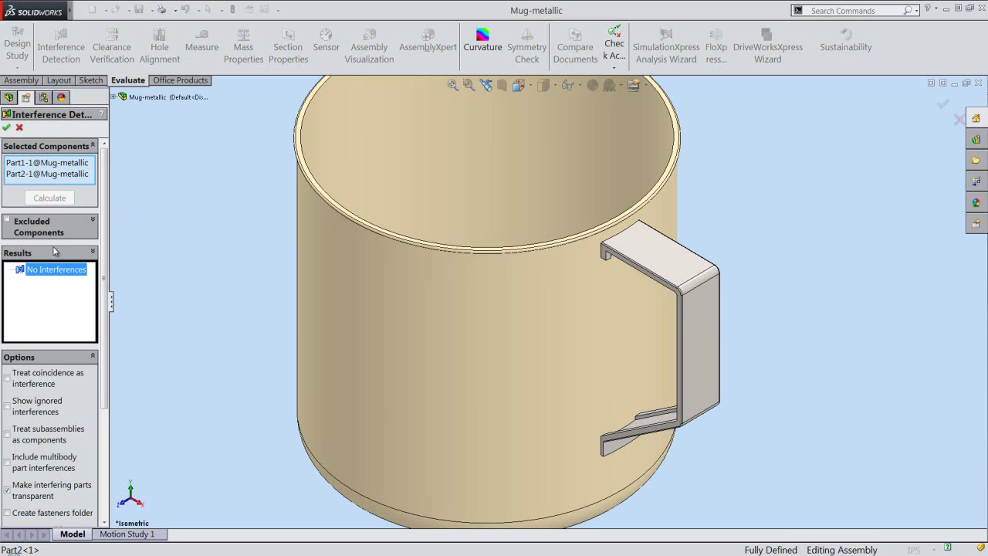
{"action": "left_click", "coordinate": [7, 127]}
- Save the Mug-metallic assembly with Ctrl+S and collapse the FeatureManager panel
{"action": "left_click", "coordinate": [23, 80]}
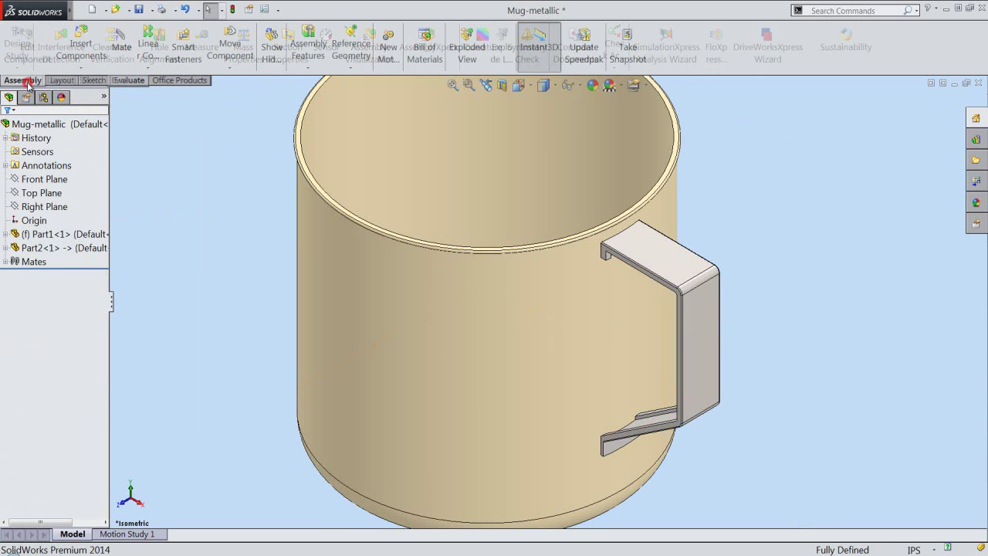
{"action": "key", "text": "ctrl+s"}
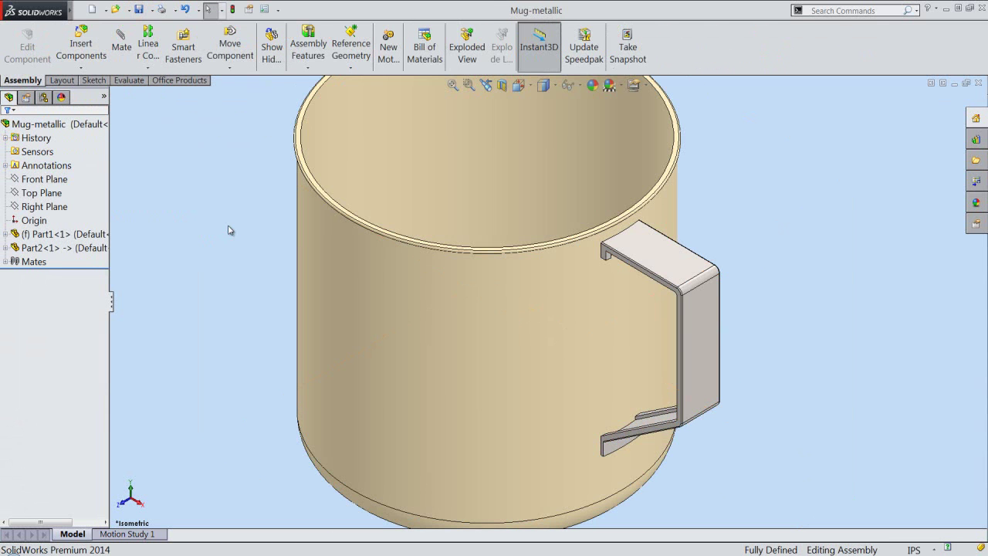
{"action": "left_click", "coordinate": [111, 301]}
- Turn off large buttons with text, the Task Pane and the Heads-Up View toolbar
{"action": "right_click", "coordinate": [787, 41]}
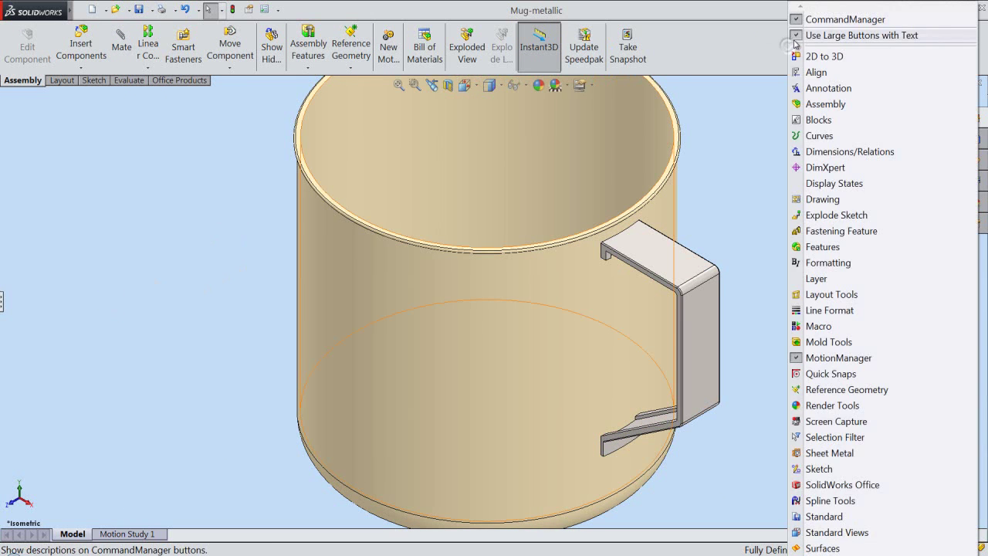
{"action": "left_click", "coordinate": [795, 38]}
{"action": "right_click", "coordinate": [797, 42]}
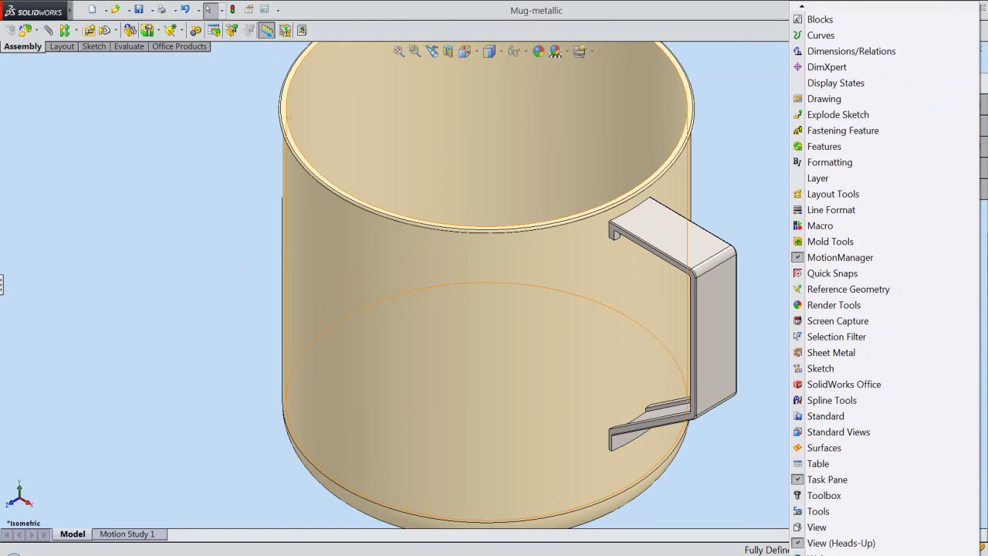
{"action": "left_click", "coordinate": [799, 399]}
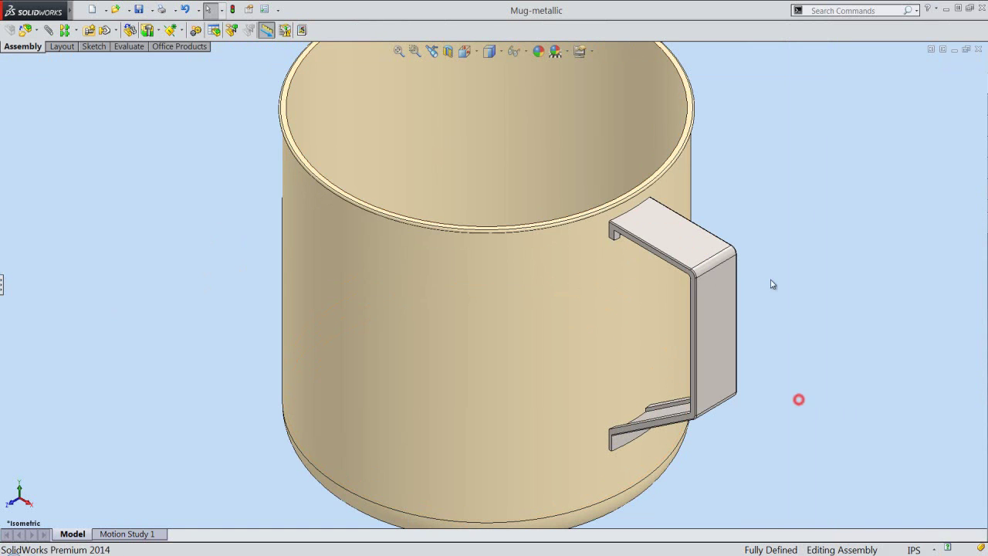
{"action": "right_click", "coordinate": [770, 31]}
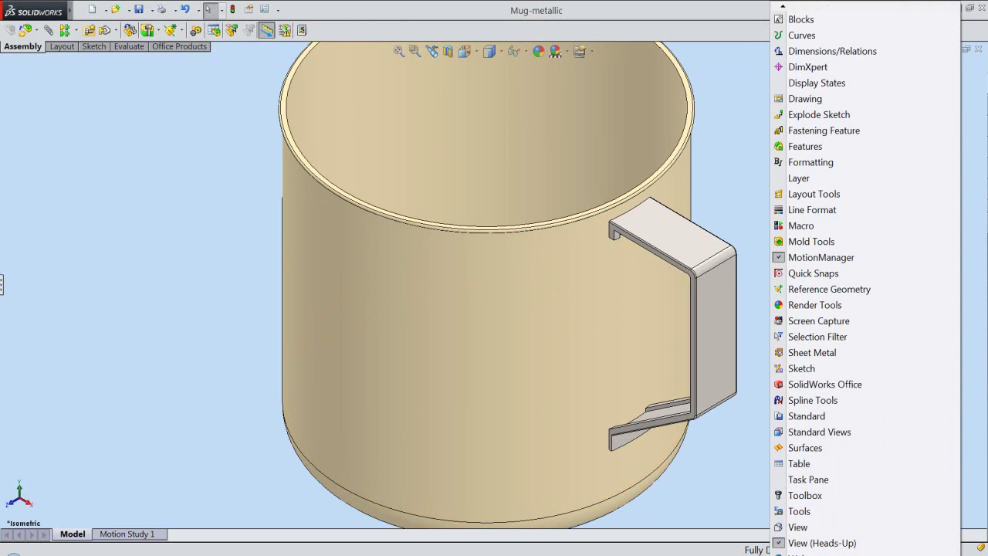
{"action": "left_click", "coordinate": [783, 531]}
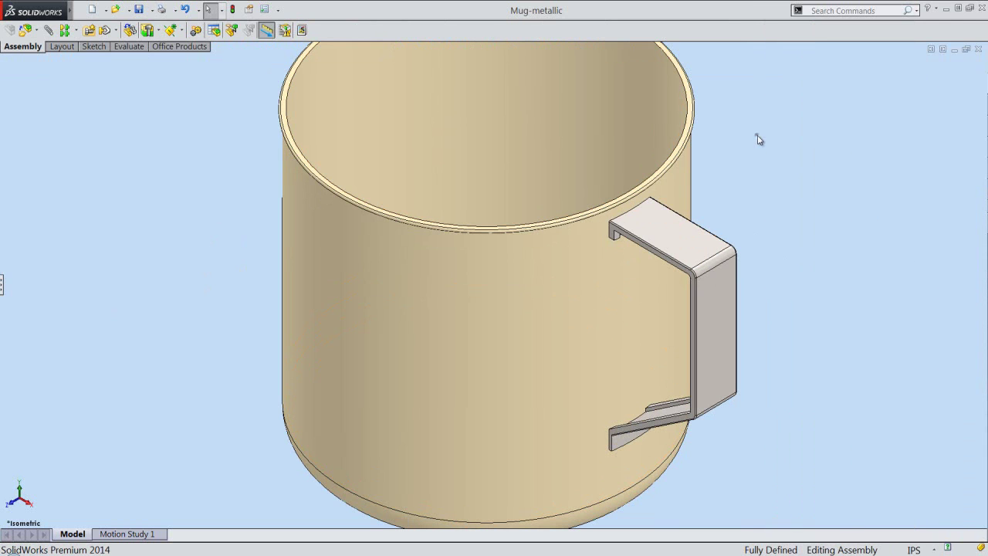
- Zoom out slightly and pan the mug view right and down, then resume normal selection
{"action": "right_click", "coordinate": [757, 139]}
{"action": "left_click", "coordinate": [791, 233]}
{"action": "mouse_move", "coordinate": [535, 289]}
{"action": "left_mouse_down"}
{"action": "mouse_move", "coordinate": [525, 294]}
{"action": "mouse_move", "coordinate": [532, 305]}
{"action": "left_mouse_up"}
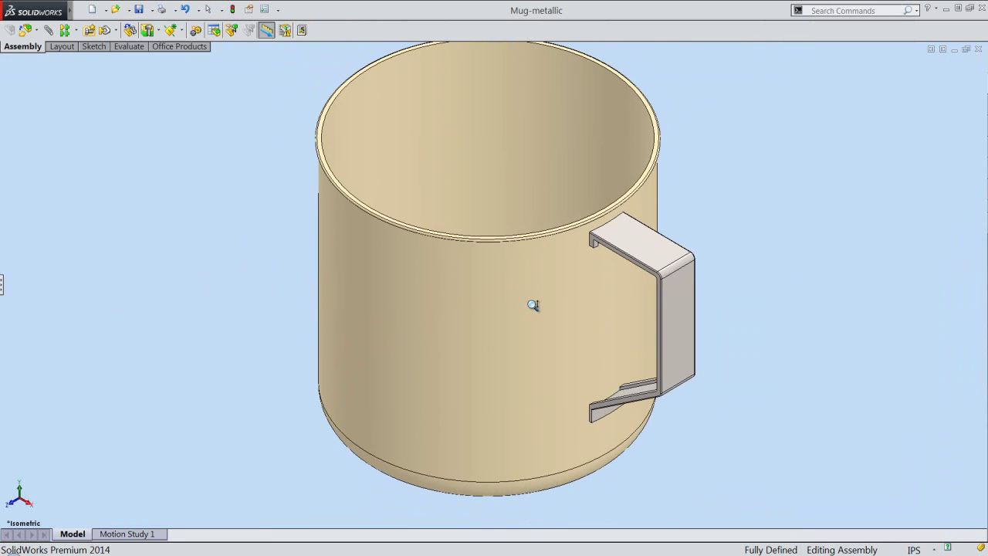
{"action": "right_click", "coordinate": [517, 251]}
{"action": "left_click", "coordinate": [535, 342]}
{"action": "left_click_drag", "start_coordinate": [521, 337], "coordinate": [556, 356]}
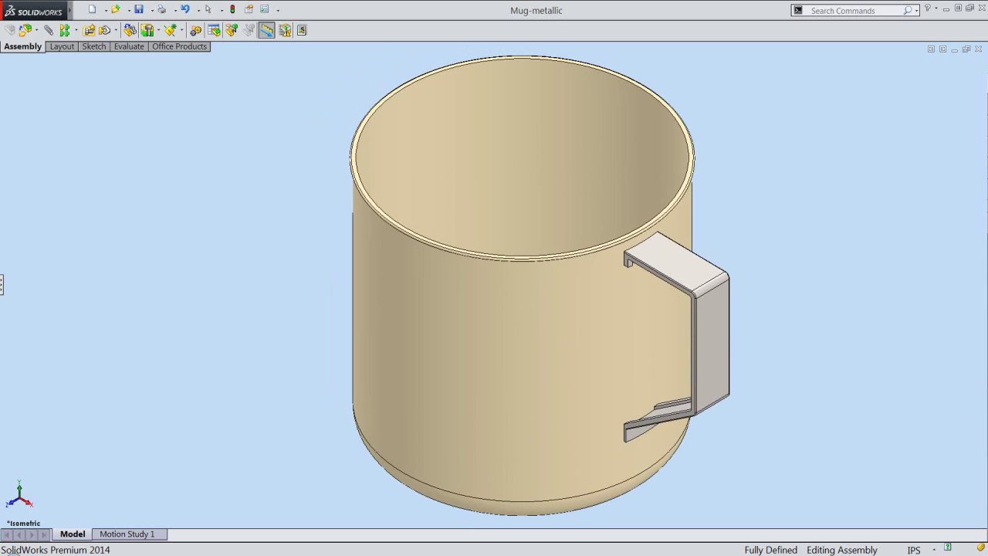
{"action": "right_click", "coordinate": [562, 179]}
{"action": "left_click", "coordinate": [583, 177]}
- Restore large buttons with text, the Task Pane and the Heads-Up View toolbar
{"action": "right_click", "coordinate": [669, 48]}
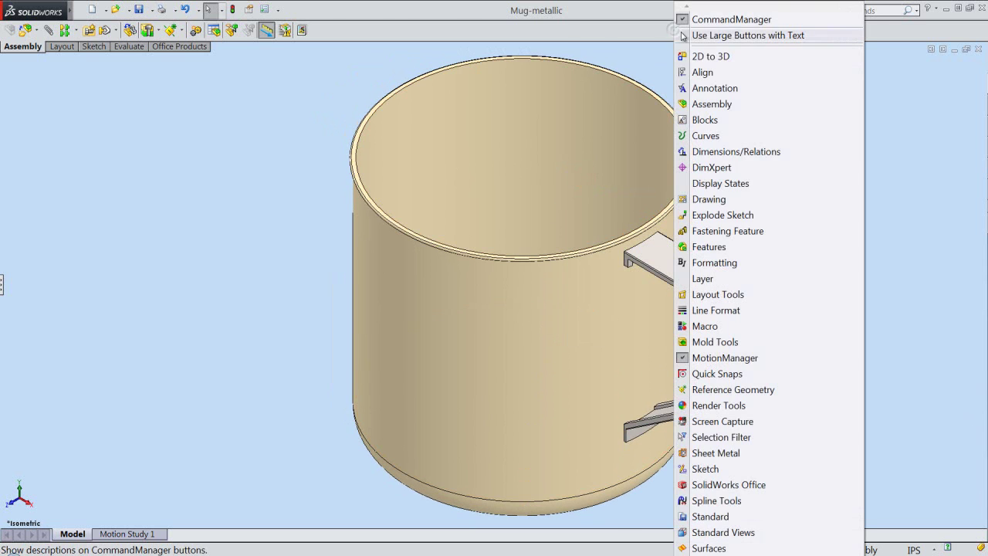
{"action": "left_click", "coordinate": [679, 32]}
{"action": "right_click", "coordinate": [698, 50]}
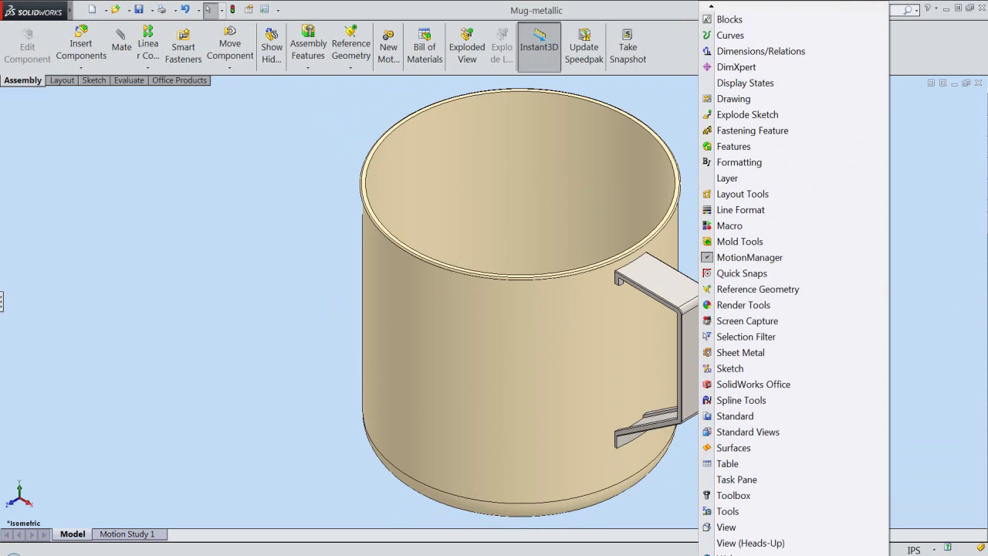
{"action": "left_click", "coordinate": [713, 479]}
{"action": "right_click", "coordinate": [758, 548]}
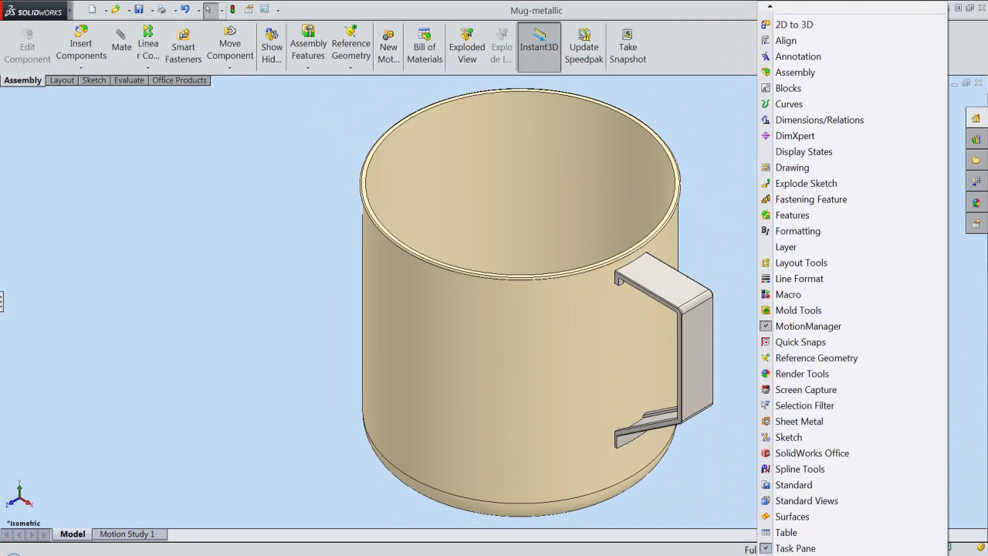
{"action": "left_click", "coordinate": [779, 495]}
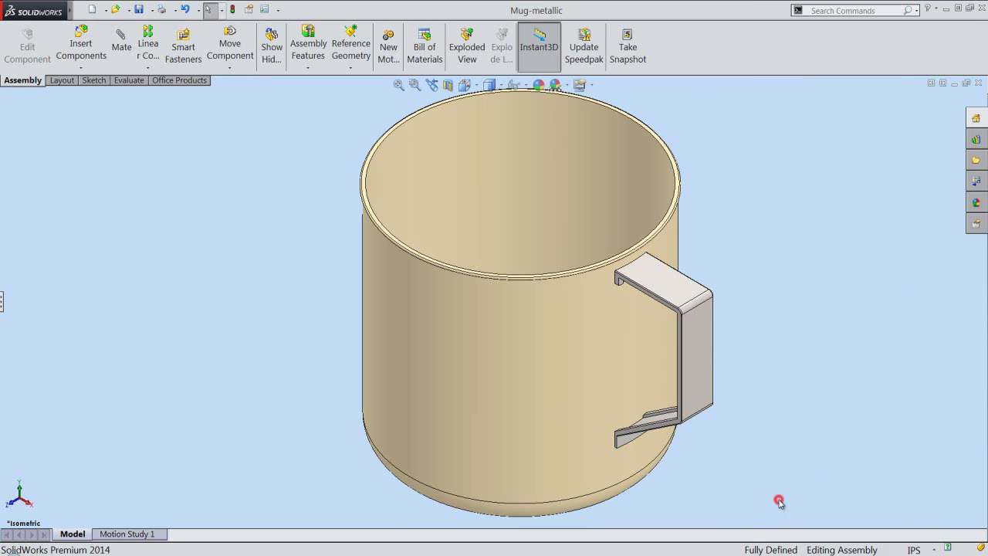
{"action": "left_click", "coordinate": [2, 301]}
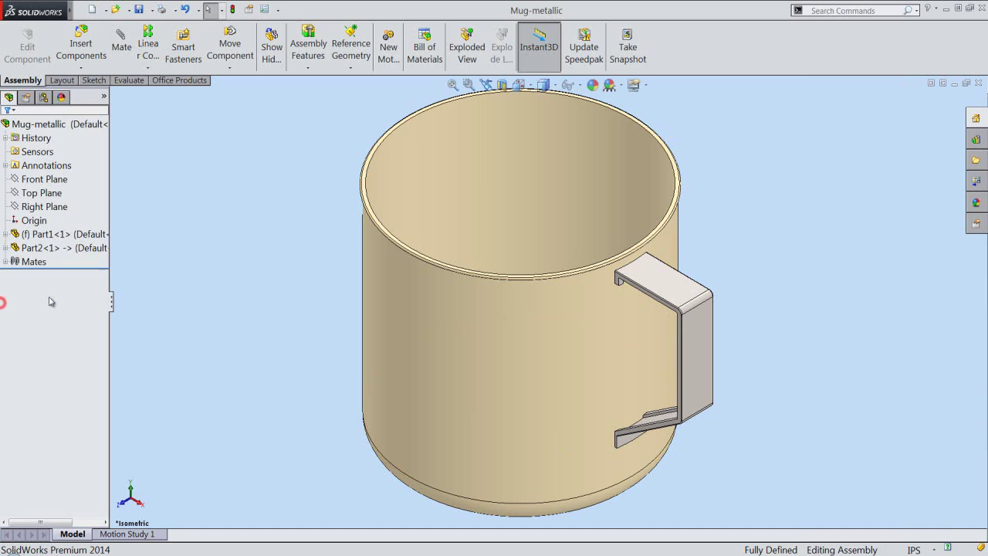
{"action": "right_click", "coordinate": [255, 165]}
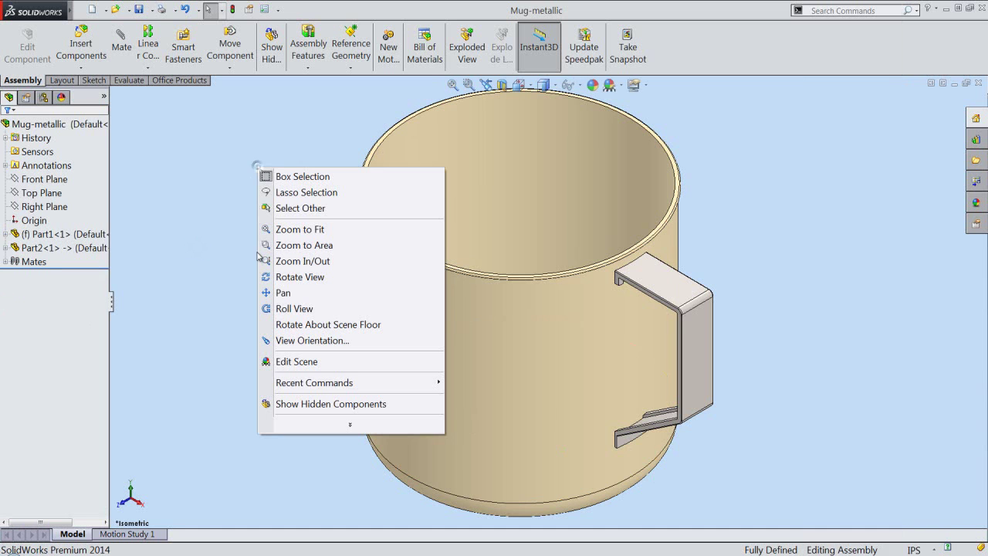
{"action": "left_click", "coordinate": [272, 295]}
{"action": "left_click_drag", "start_coordinate": [331, 283], "coordinate": [335, 289]}
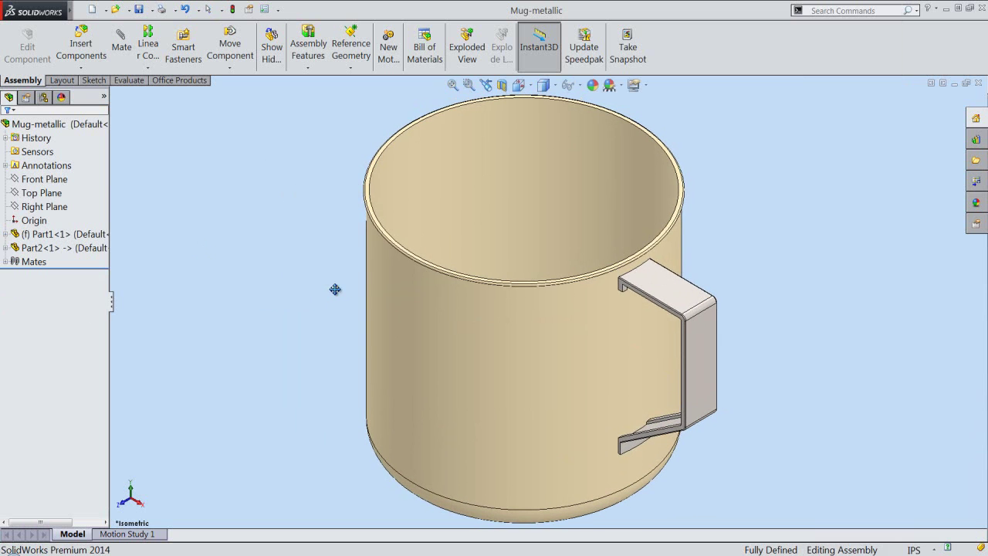
{"action": "right_click", "coordinate": [288, 222]}
{"action": "left_click", "coordinate": [312, 230]}
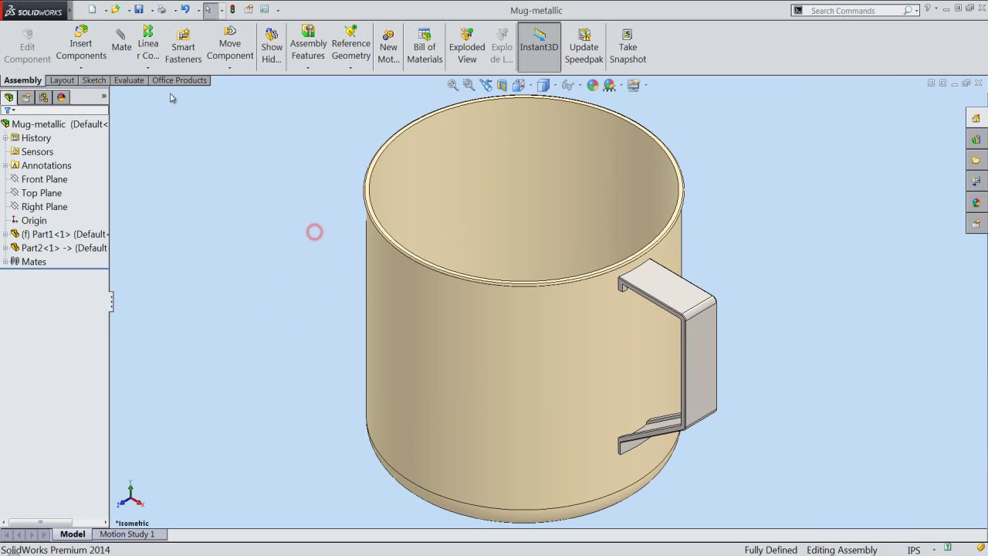